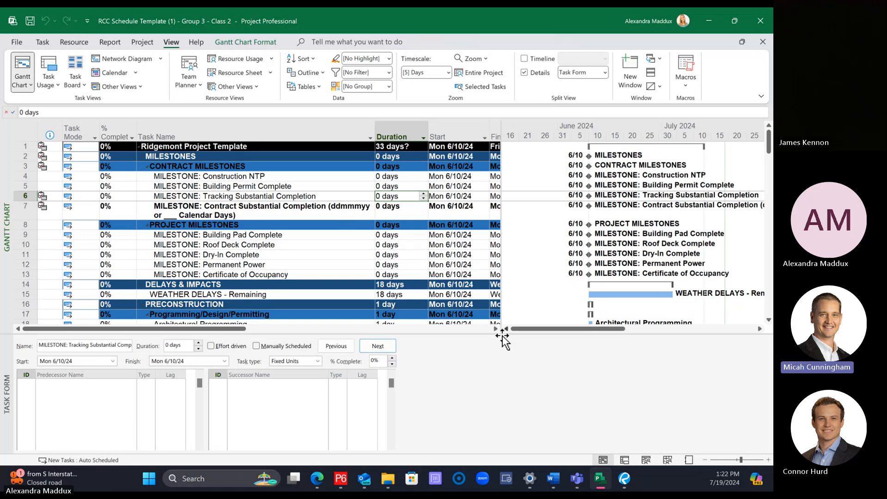
Step: Widen the task table beside the Gantt bars to show the full Finish column
{"action": "left_click_drag", "start_coordinate": [502, 335], "coordinate": [567, 340]}
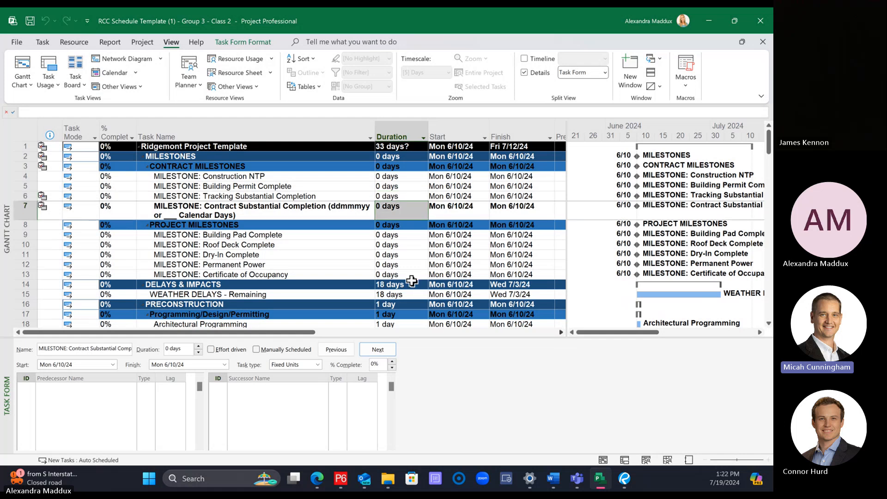
Step: Examine the outline levels of the Utilities section, including Storm Drain Work, its storm line subtasks and Sanitary Sewer Work
{"action": "left_click", "coordinate": [376, 276]}
{"action": "scroll", "coordinate": [374, 277], "scroll_direction": "down", "scroll_amount": 8}
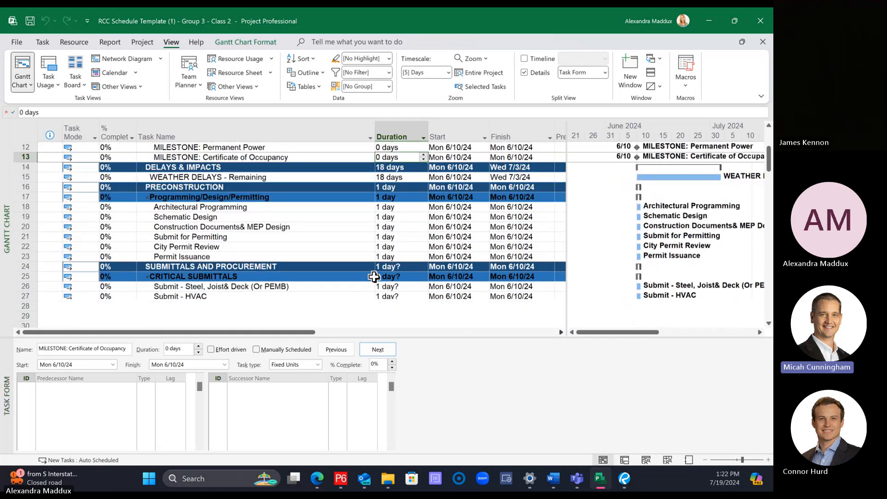
{"action": "scroll", "coordinate": [373, 272], "scroll_direction": "down", "scroll_amount": 8}
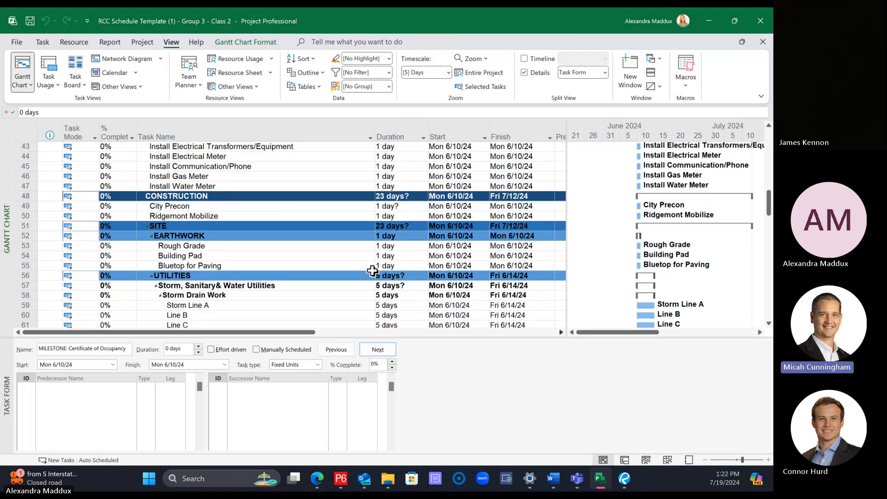
{"action": "scroll", "coordinate": [372, 270], "scroll_direction": "down", "scroll_amount": 2}
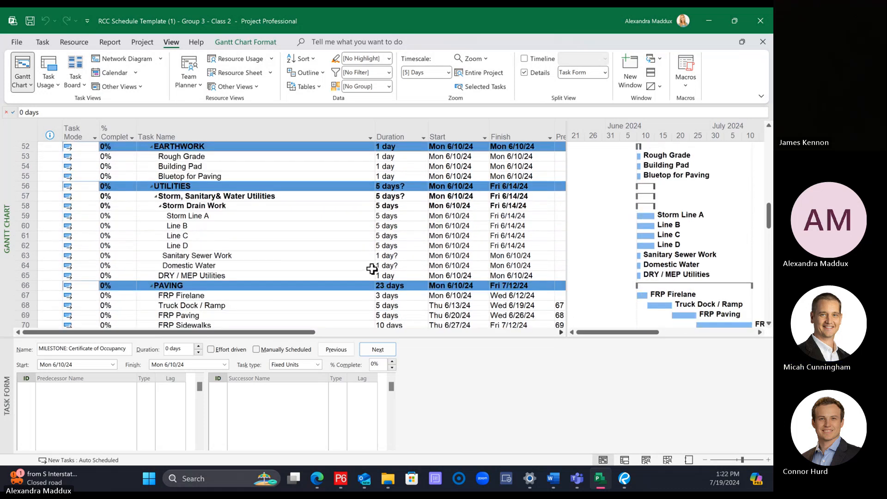
{"action": "scroll", "coordinate": [372, 269], "scroll_direction": "down", "scroll_amount": 2}
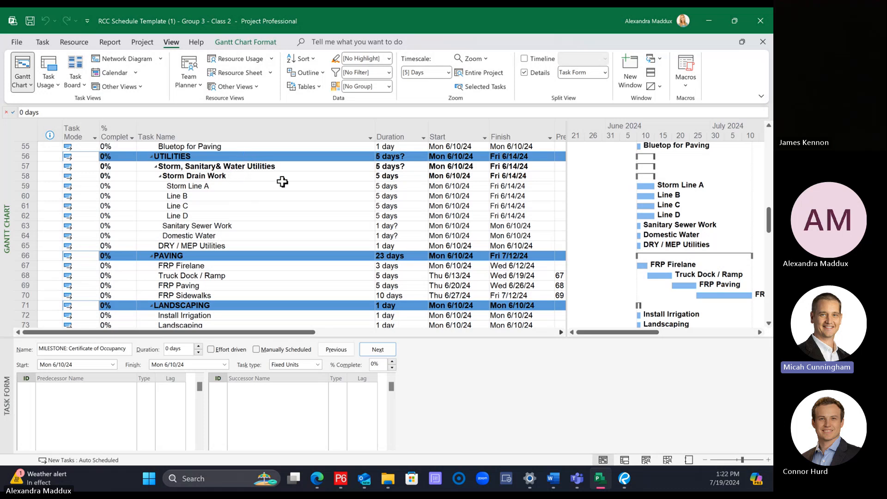
{"action": "left_click", "coordinate": [209, 167]}
{"action": "left_click", "coordinate": [212, 178]}
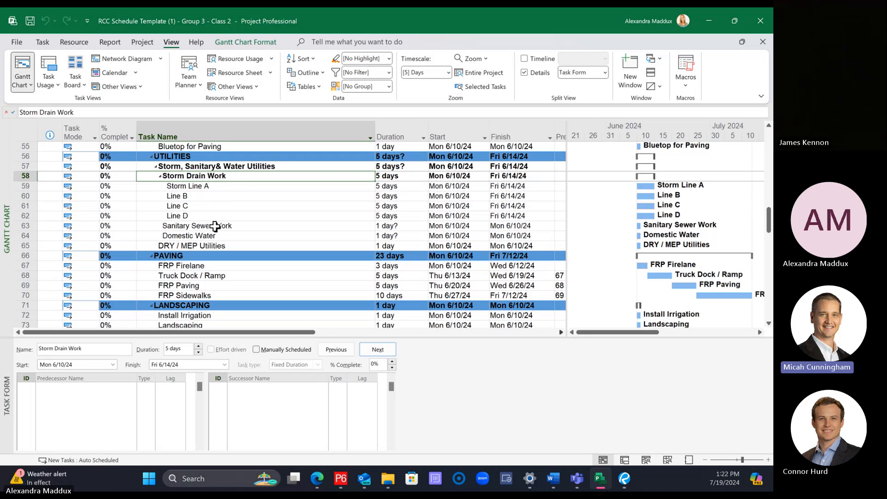
{"action": "left_click", "coordinate": [193, 166]}
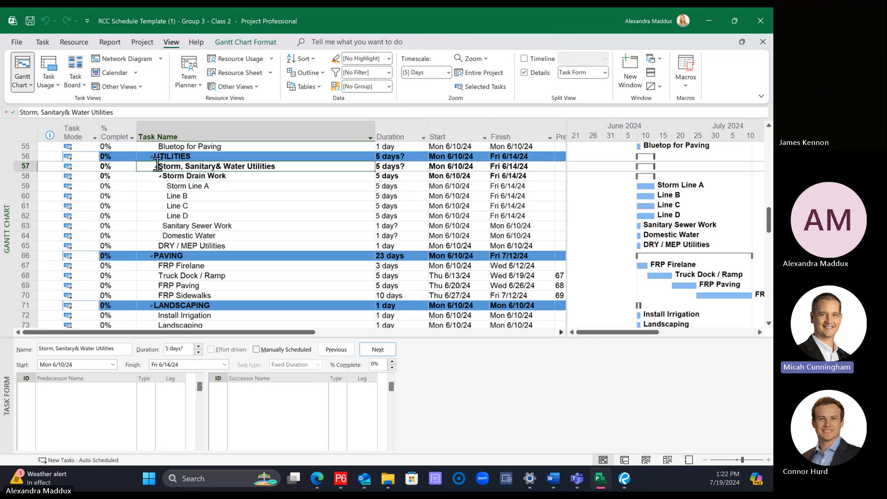
{"action": "left_click", "coordinate": [179, 177]}
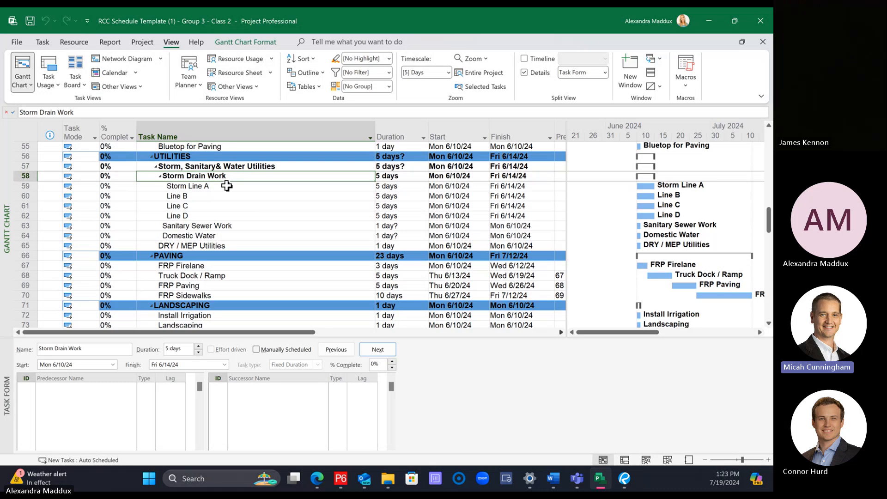
{"action": "left_click_drag", "start_coordinate": [230, 186], "coordinate": [230, 221]}
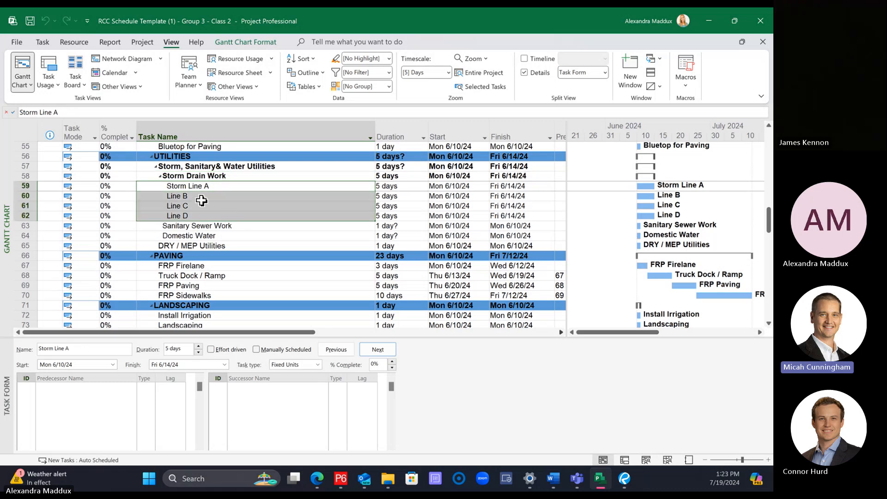
{"action": "left_click", "coordinate": [250, 228]}
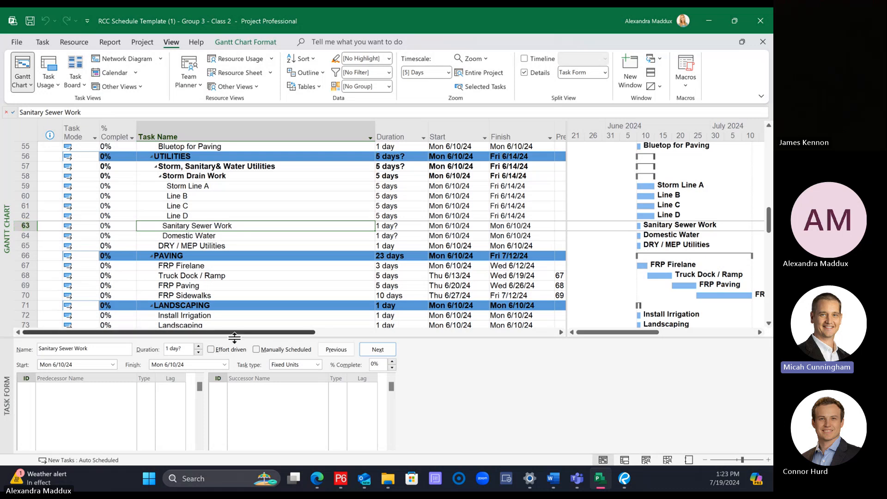
Step: Open the Windows mouse settings to give the pointer a large lime-green style, and move the settings window off this screen
{"action": "left_click", "coordinate": [197, 481]}
{"action": "type", "text": "mlouse"}
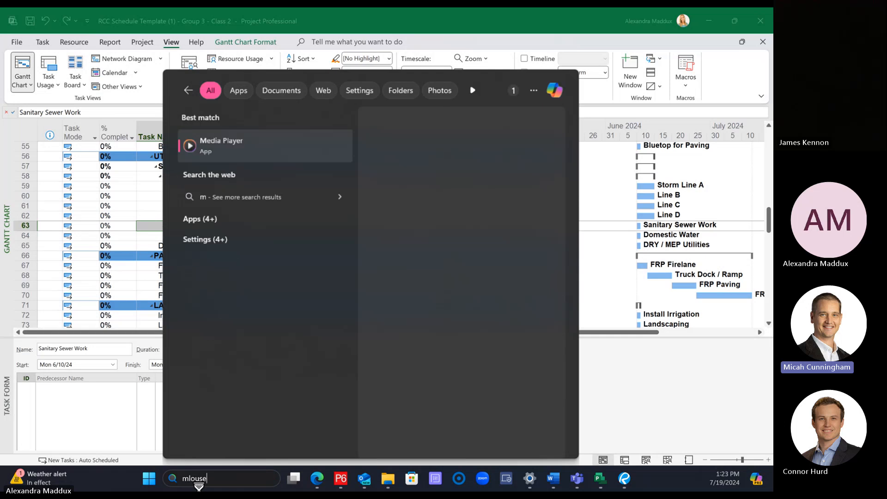
{"action": "key", "text": "BackSpace"}
{"action": "key", "text": "BackSpace"}
{"action": "key", "text": "BackSpace"}
{"action": "key", "text": "BackSpace"}
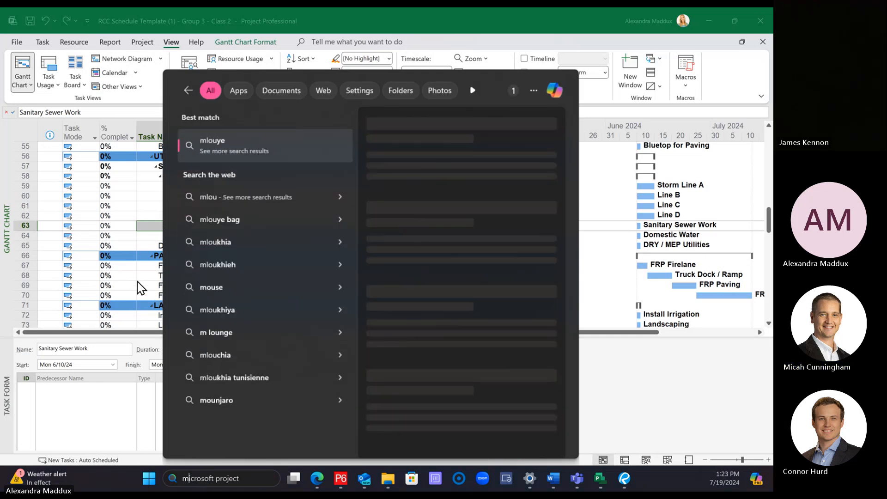
{"action": "type", "text": "ouse"}
{"action": "left_click", "coordinate": [243, 138]}
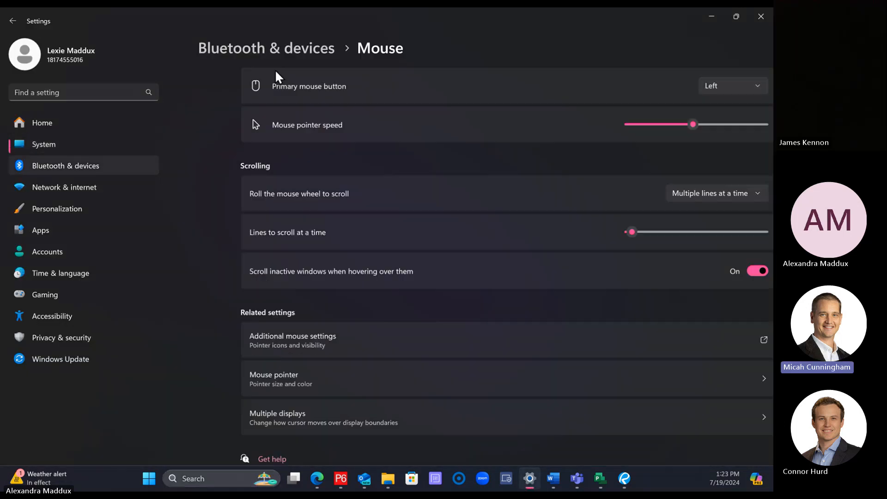
{"action": "left_click_drag", "start_coordinate": [538, 23], "coordinate": [772, 51]}
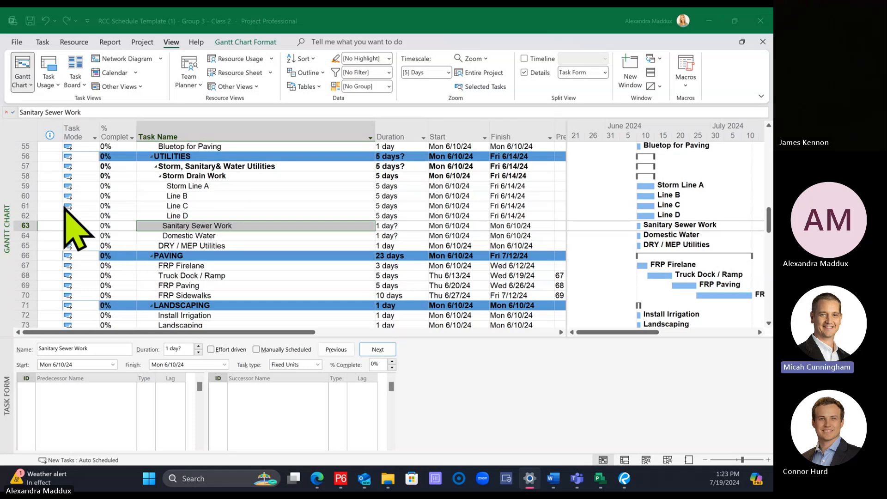
Step: Insert a new task row directly above Sanitary Sewer Work in the project schedule
{"action": "left_click", "coordinate": [24, 225]}
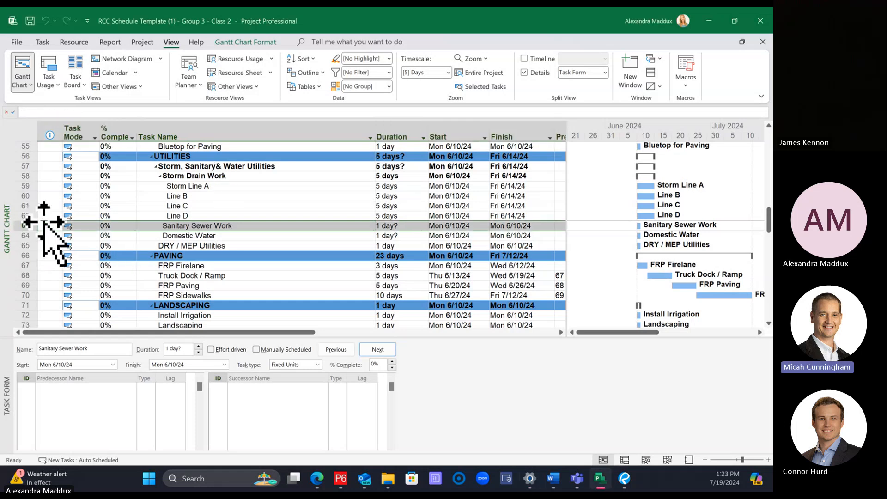
{"action": "right_click", "coordinate": [24, 226]}
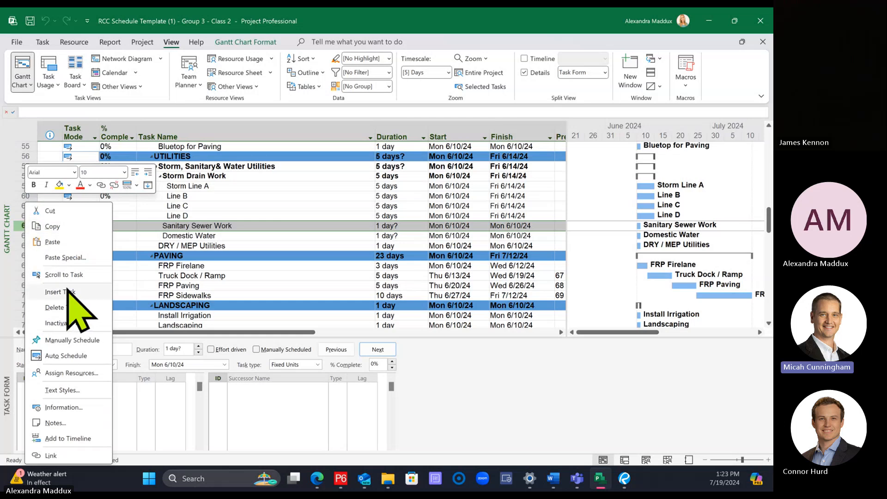
{"action": "left_click", "coordinate": [194, 273]}
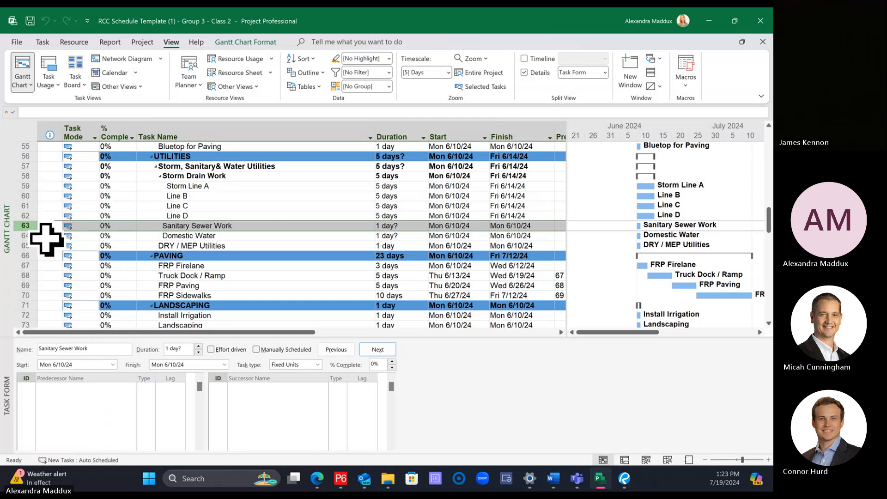
{"action": "right_click", "coordinate": [27, 226]}
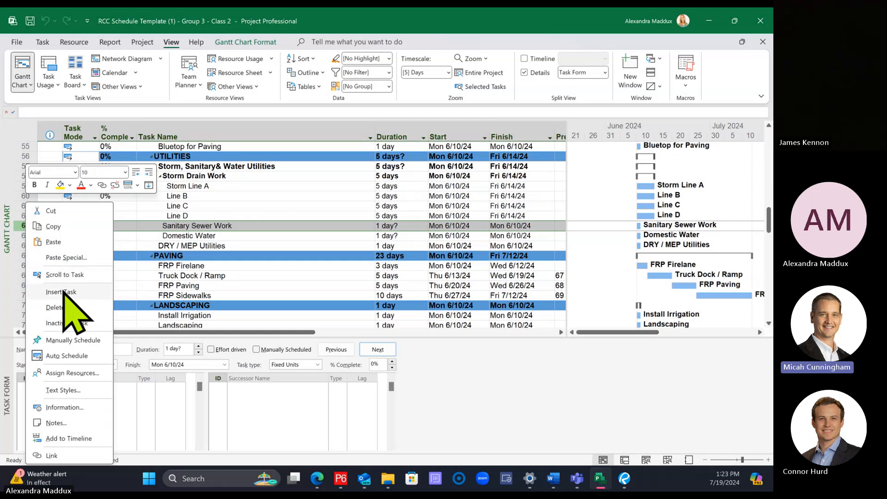
{"action": "left_click", "coordinate": [63, 291]}
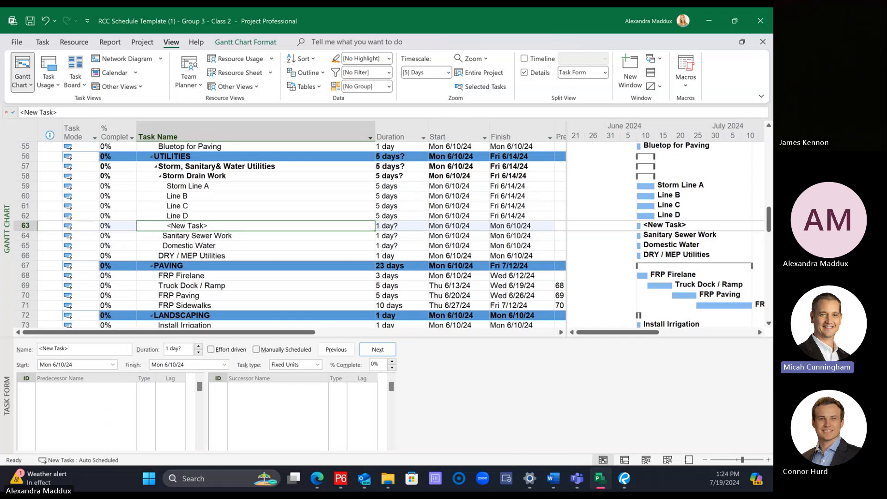
Step: Collapse and re-expand the Storm Drain Work group to check whether the new task belongs to it
{"action": "left_click", "coordinate": [28, 226]}
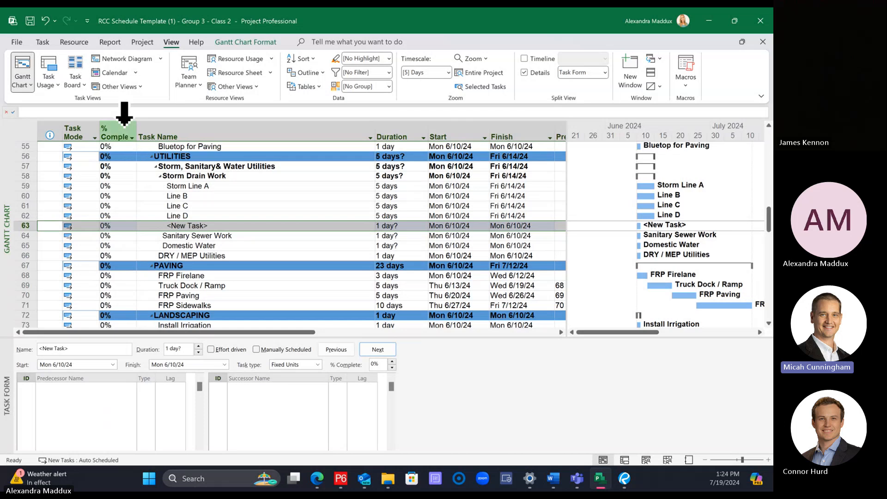
{"action": "left_click", "coordinate": [43, 43]}
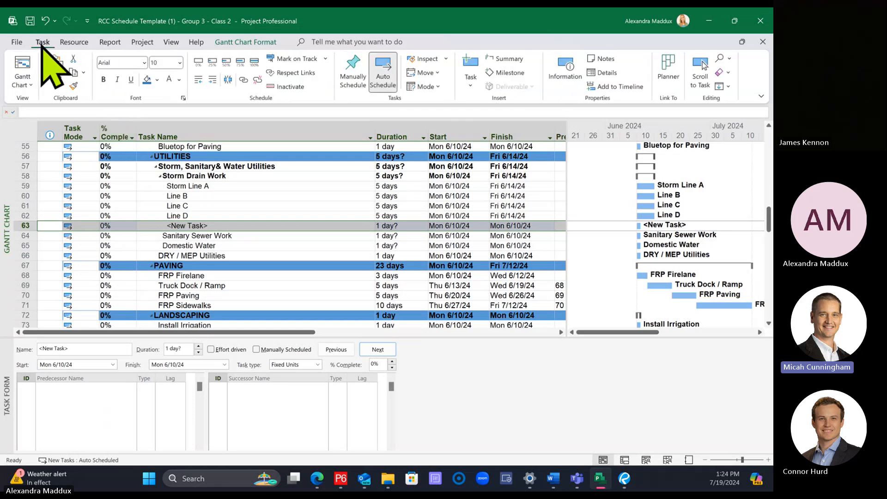
{"action": "left_click", "coordinate": [188, 257]}
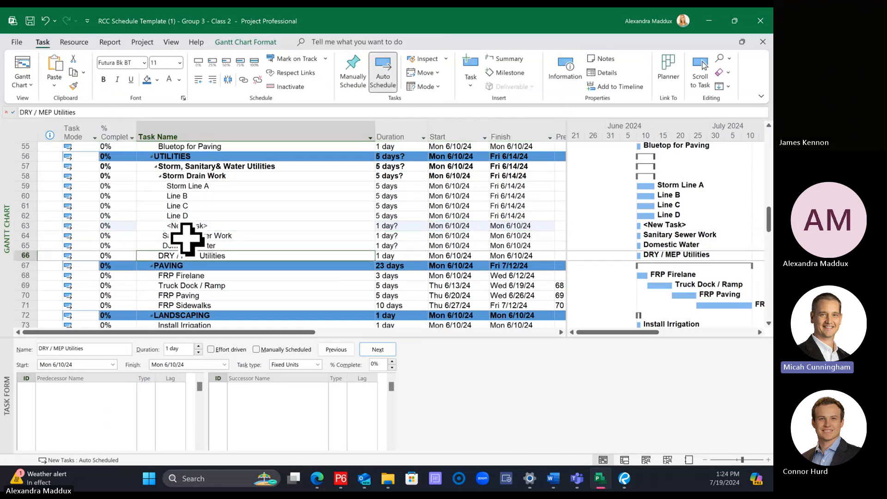
{"action": "left_click", "coordinate": [185, 236]}
{"action": "left_click", "coordinate": [25, 236]}
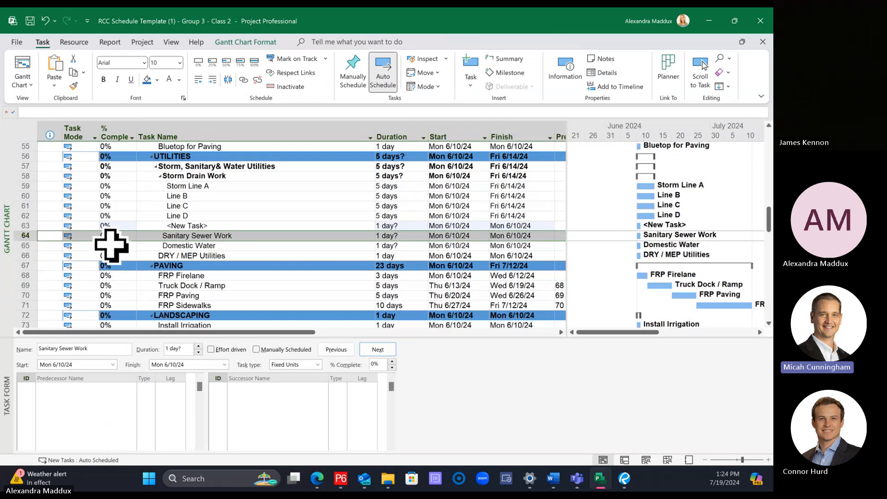
{"action": "left_click", "coordinate": [209, 230]}
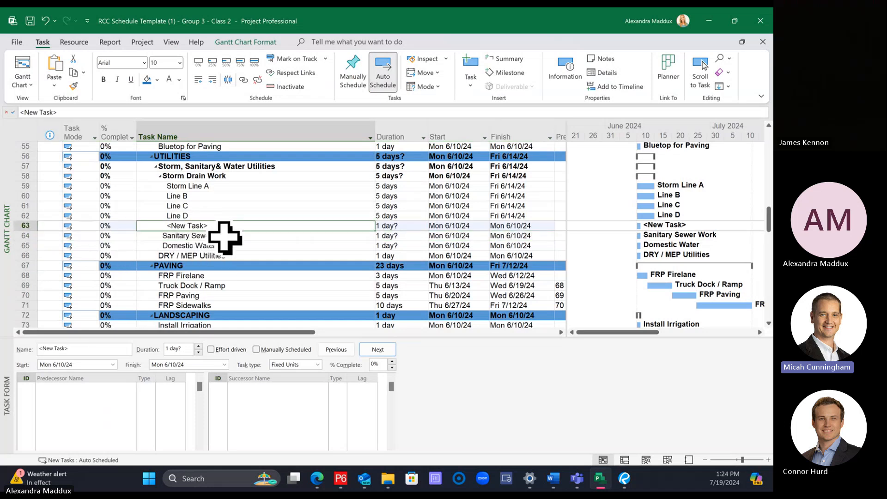
{"action": "left_click", "coordinate": [159, 176]}
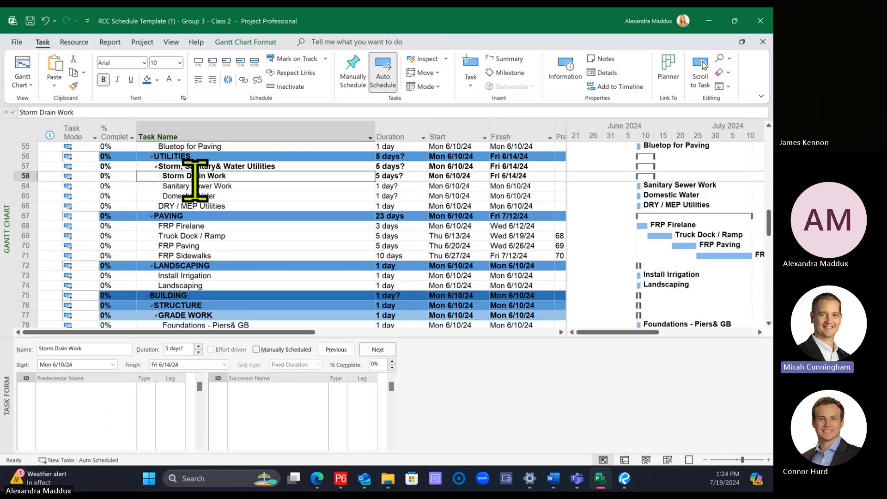
{"action": "left_click", "coordinate": [160, 176]}
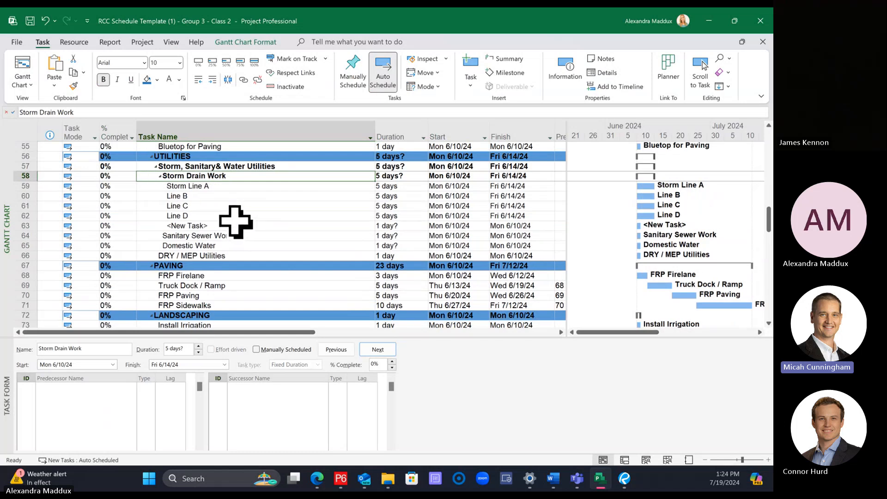
Step: Outdent the new task to the same level as Storm Drain Work, and check the grouping by collapsing and re-expanding Storm Drain Work
{"action": "left_click", "coordinate": [236, 226]}
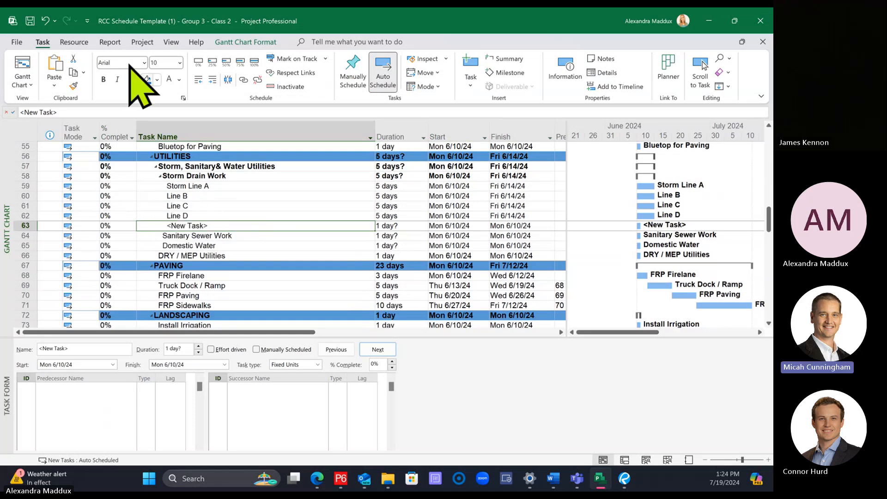
{"action": "left_click", "coordinate": [199, 80]}
{"action": "left_click", "coordinate": [210, 235]}
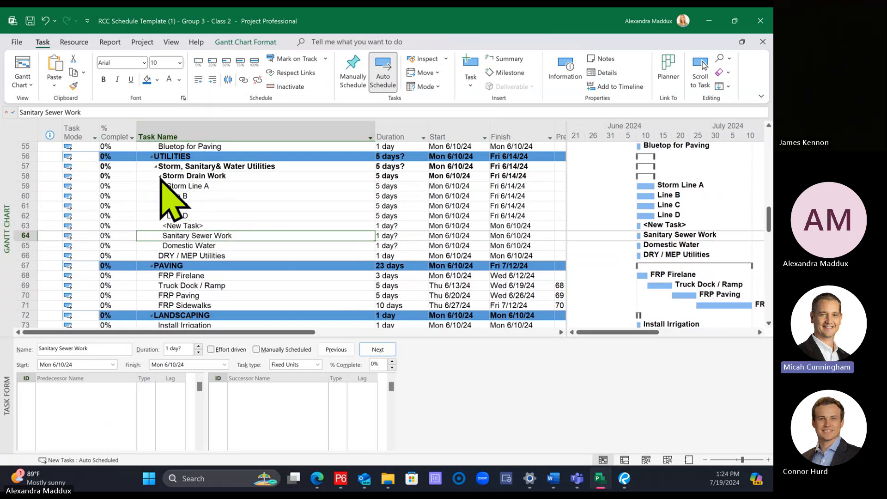
{"action": "left_click", "coordinate": [161, 176]}
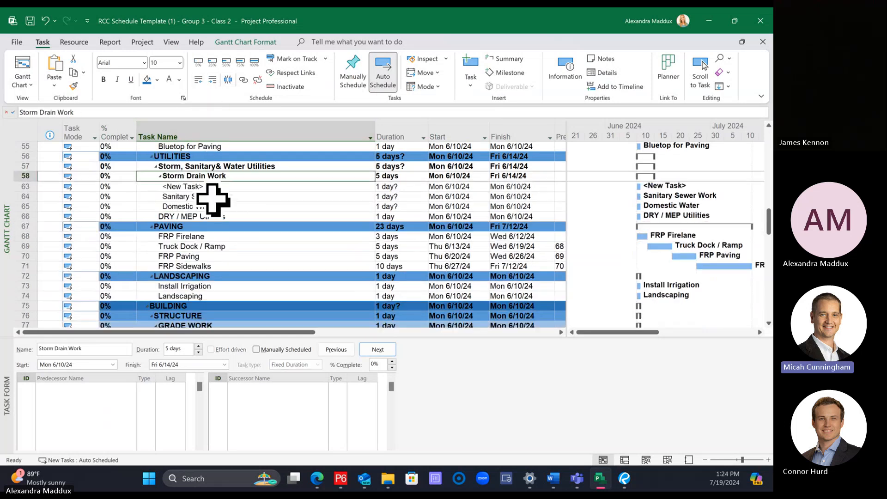
{"action": "left_click", "coordinate": [160, 176]}
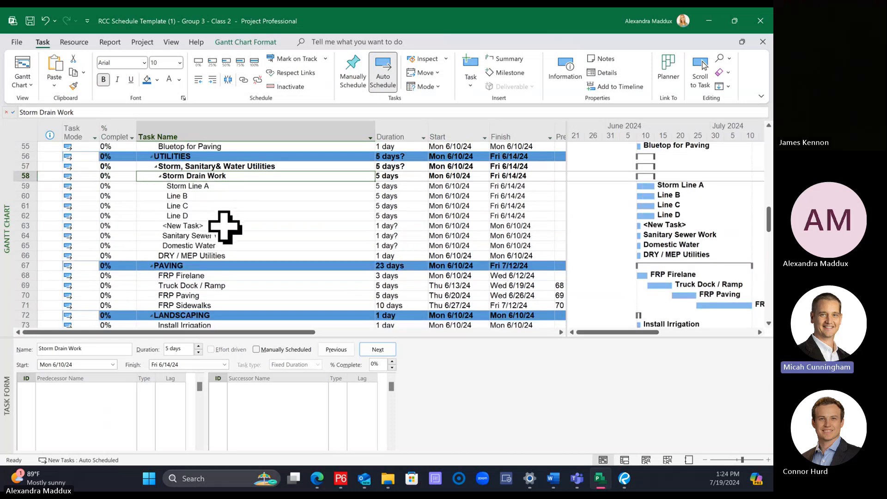
Step: Name the new task above Sanitary Sewer Work "Sanitary Sewer"
{"action": "left_click", "coordinate": [225, 226]}
{"action": "type", "text": "Sanitary"}
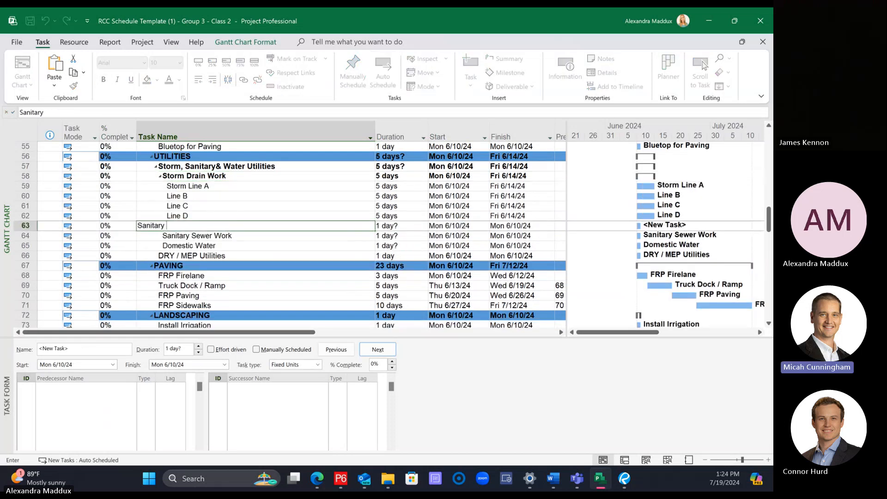
{"action": "type", "text": " Sewer"}
{"action": "key", "text": "Return"}
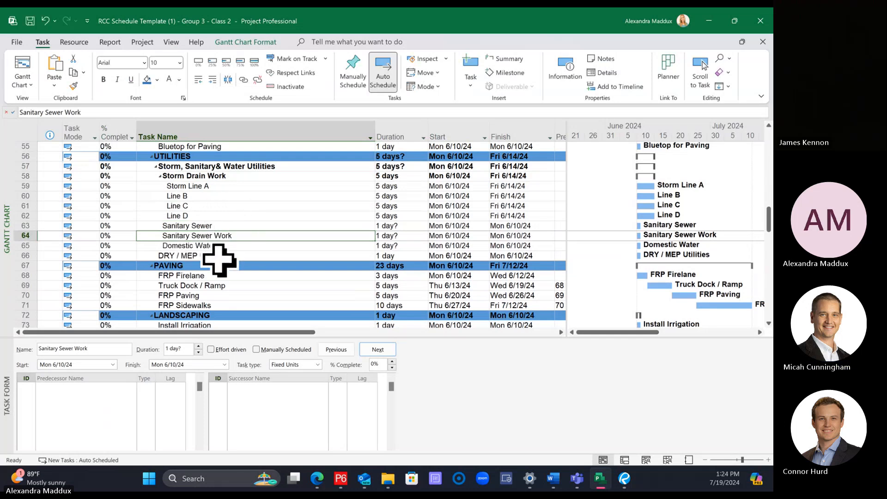
Step: Indent Sanitary Sewer Work one level so it becomes a subtask of Sanitary Sewer
{"action": "left_click", "coordinate": [240, 255]}
{"action": "left_click", "coordinate": [244, 236]}
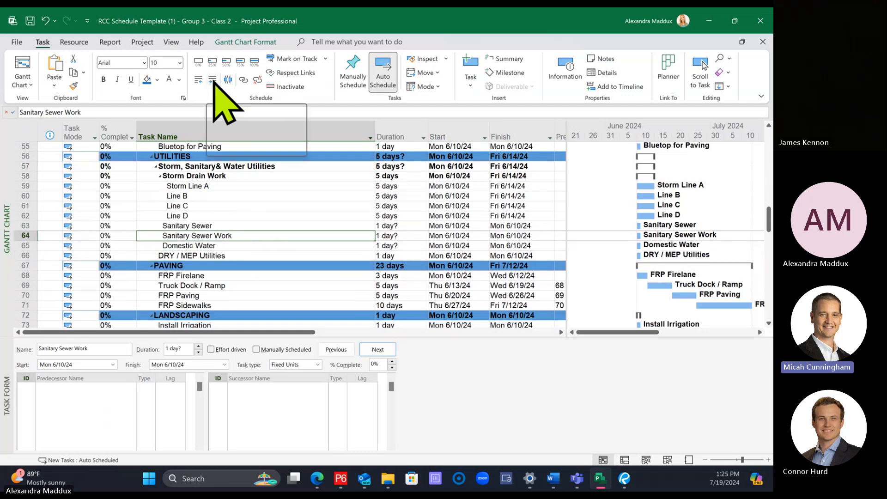
{"action": "left_click", "coordinate": [25, 238]}
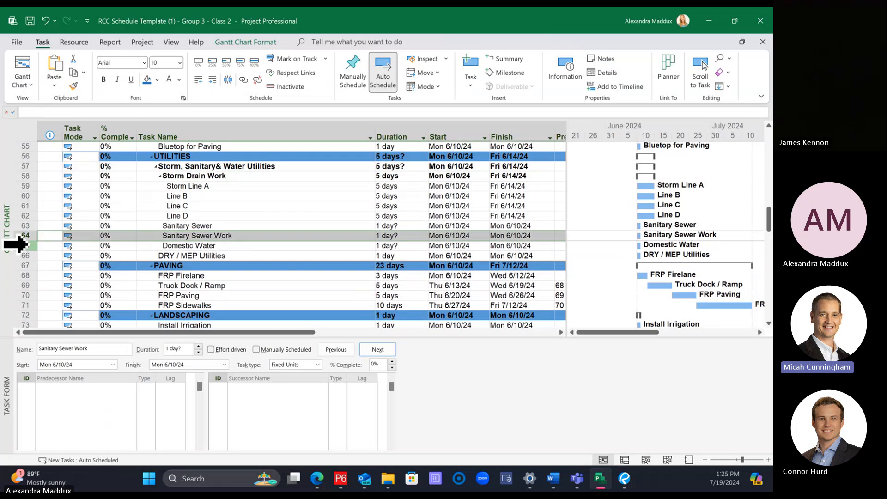
{"action": "left_click", "coordinate": [212, 80]}
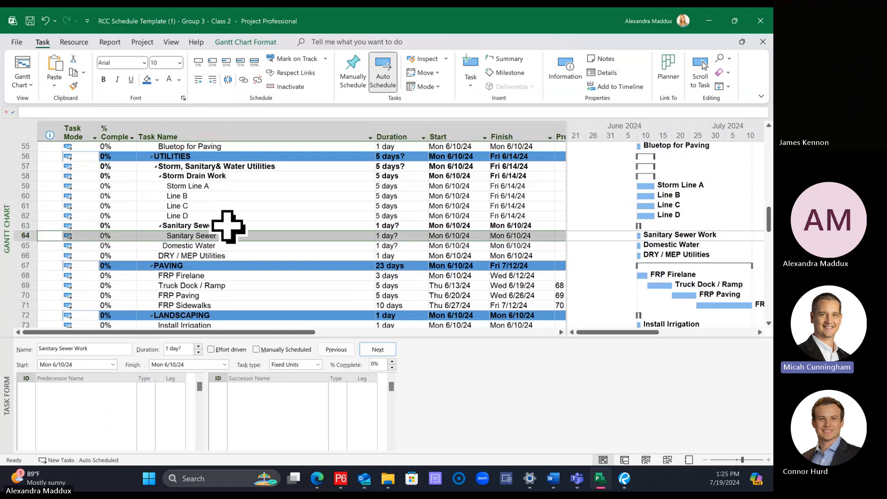
Step: Insert a new task above Domestic Water and outdent it to the same level as Sanitary Sewer
{"action": "left_click", "coordinate": [228, 225]}
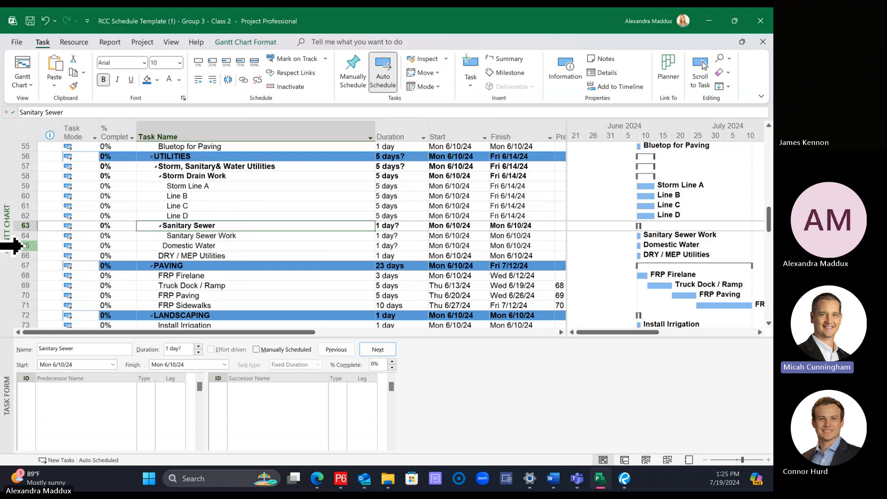
{"action": "left_click", "coordinate": [12, 246]}
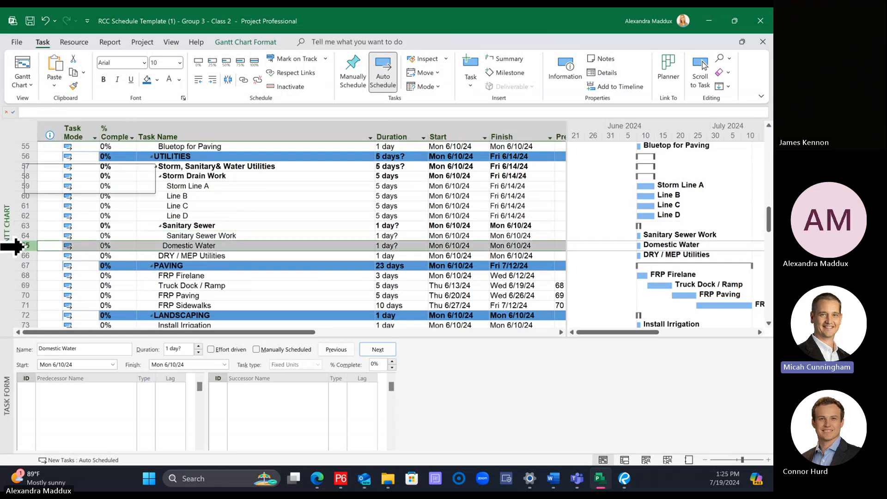
{"action": "right_click", "coordinate": [11, 245]}
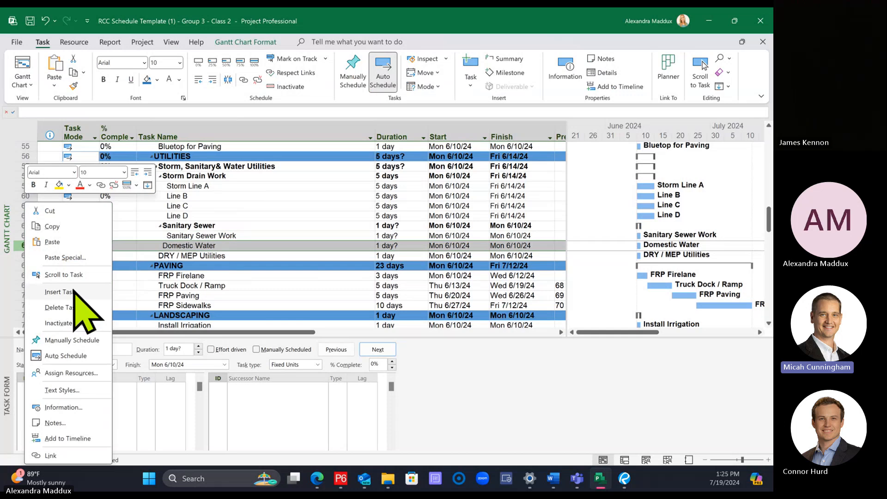
{"action": "key", "text": "Escape"}
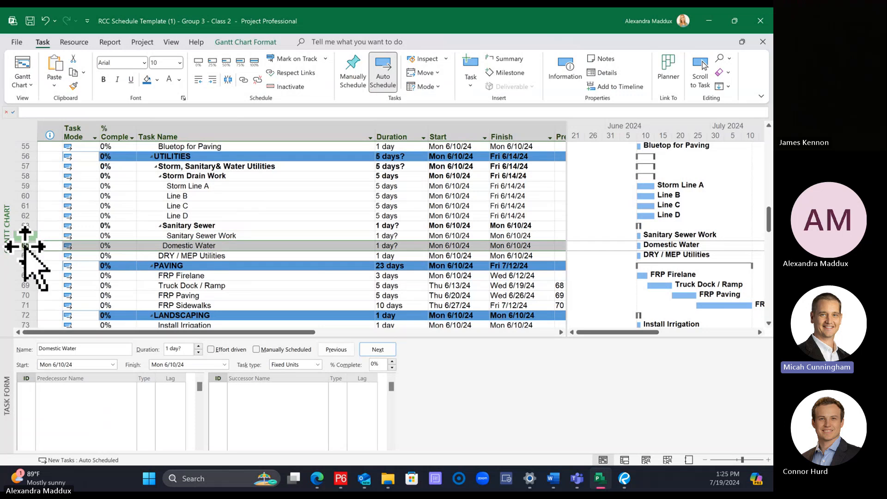
{"action": "right_click", "coordinate": [26, 250]}
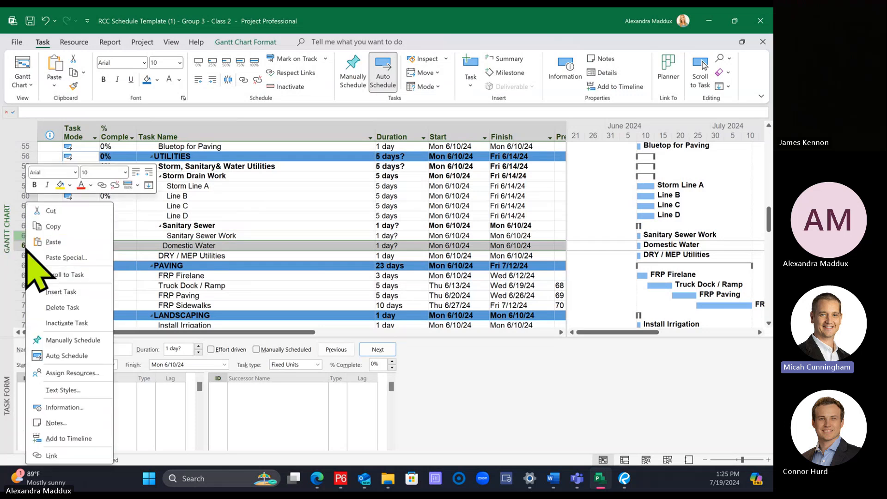
{"action": "left_click", "coordinate": [58, 291]}
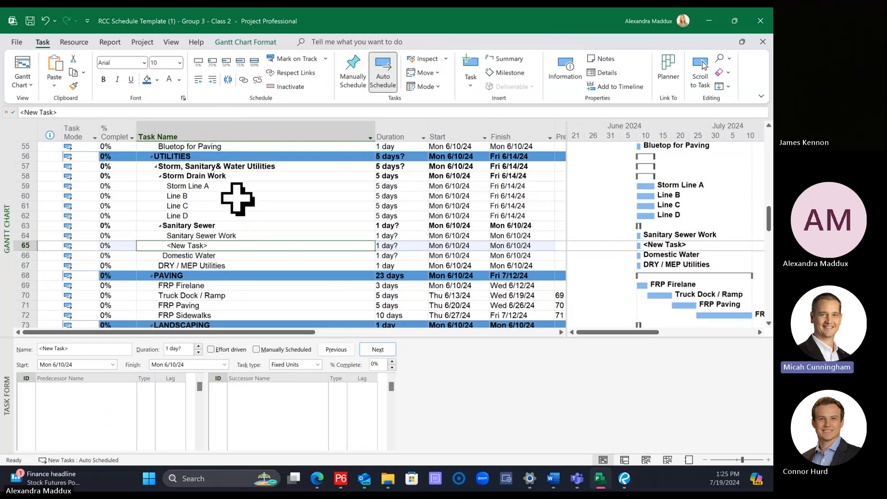
{"action": "left_click", "coordinate": [198, 80]}
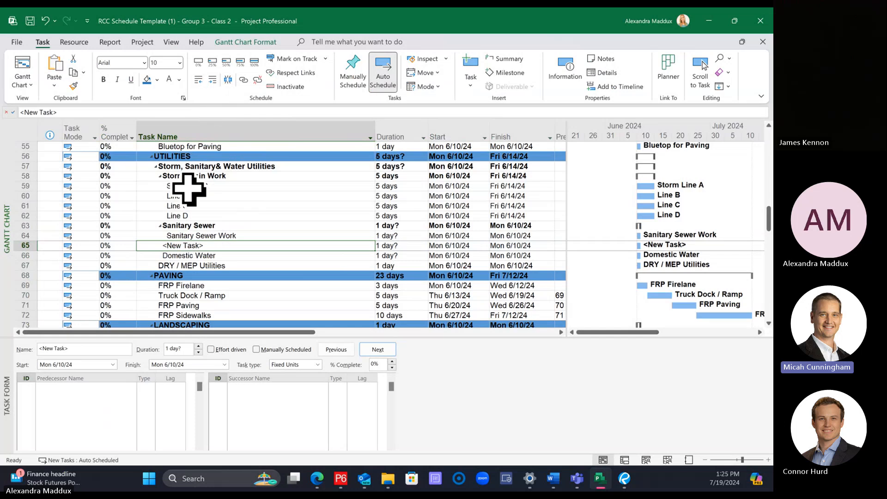
Step: Name the new task "Domestic Water" and indent the original Domestic Water task one level beneath it
{"action": "type", "text": "D"}
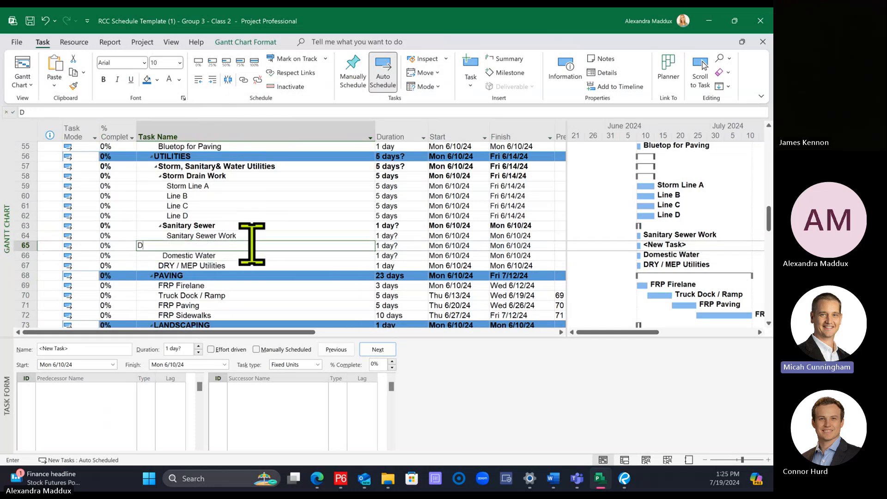
{"action": "type", "text": "omestic Water"}
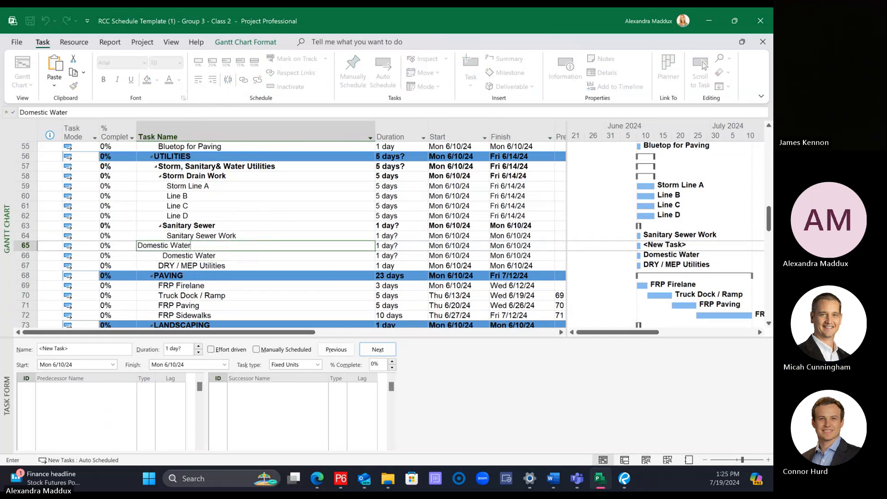
{"action": "key", "text": "Return"}
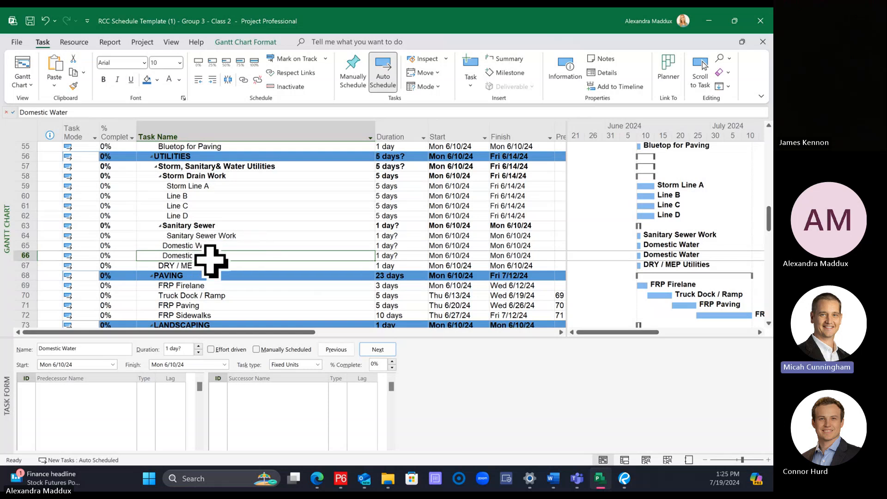
{"action": "left_click", "coordinate": [211, 77]}
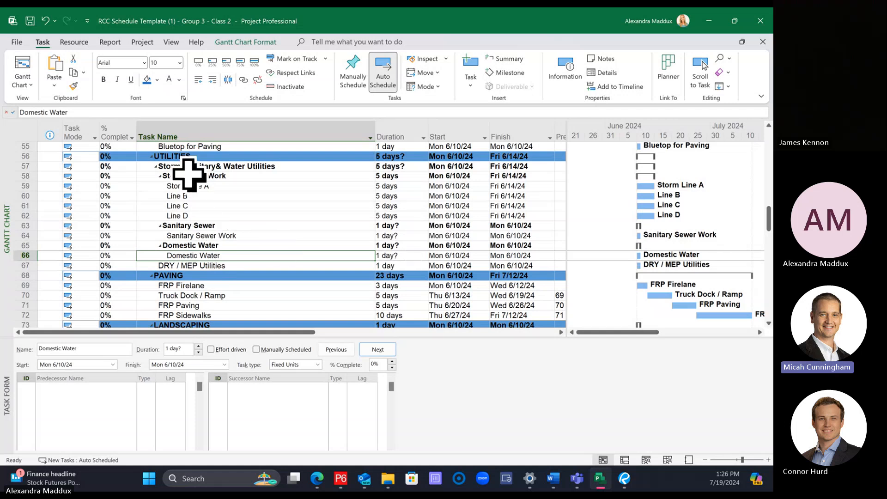
Step: Collapse the Storm Drain Work, Sanitary Sewer and Domestic Water groups under Storm, Sanitary& Water Utilities
{"action": "left_click", "coordinate": [231, 175]}
{"action": "left_click", "coordinate": [296, 166]}
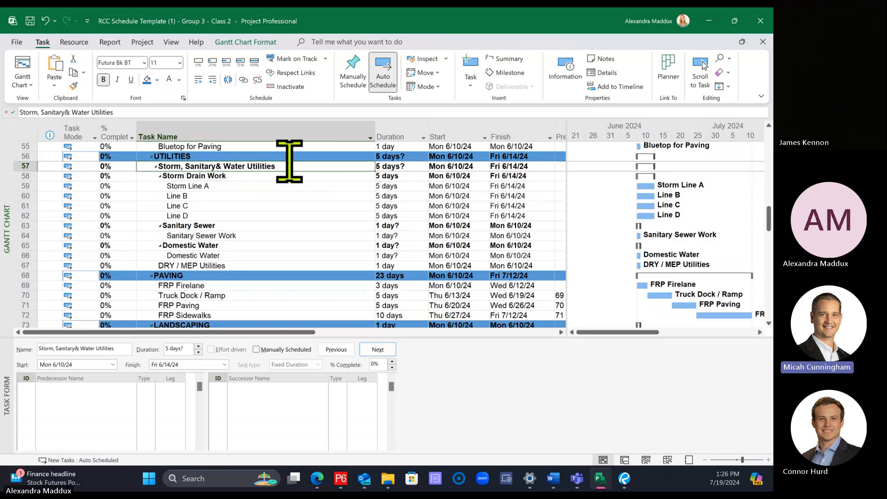
{"action": "left_click", "coordinate": [160, 177]}
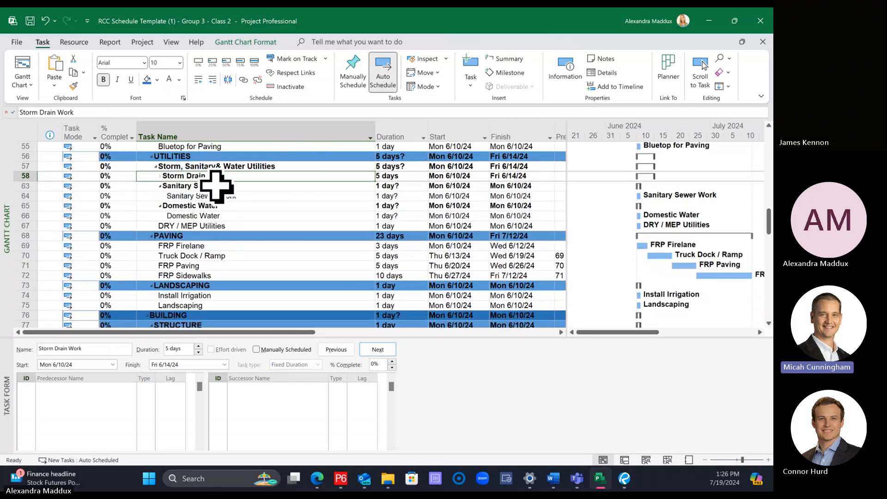
{"action": "left_click", "coordinate": [160, 186]}
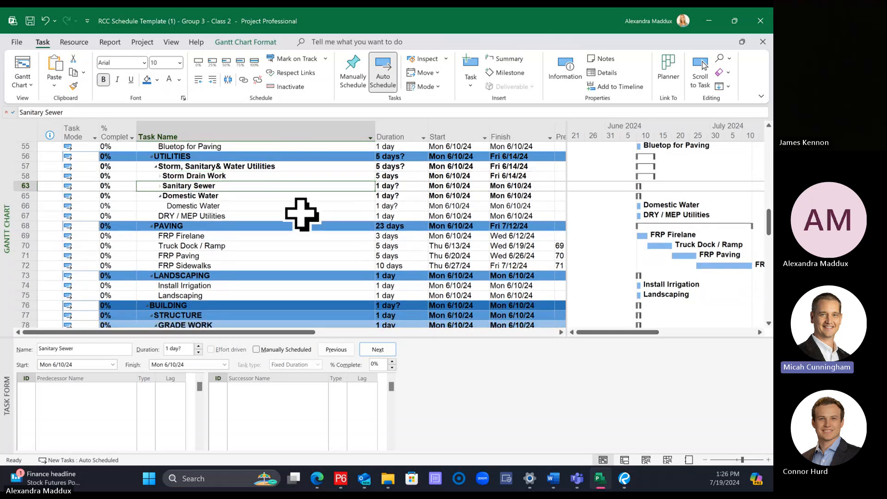
{"action": "left_click", "coordinate": [164, 196]}
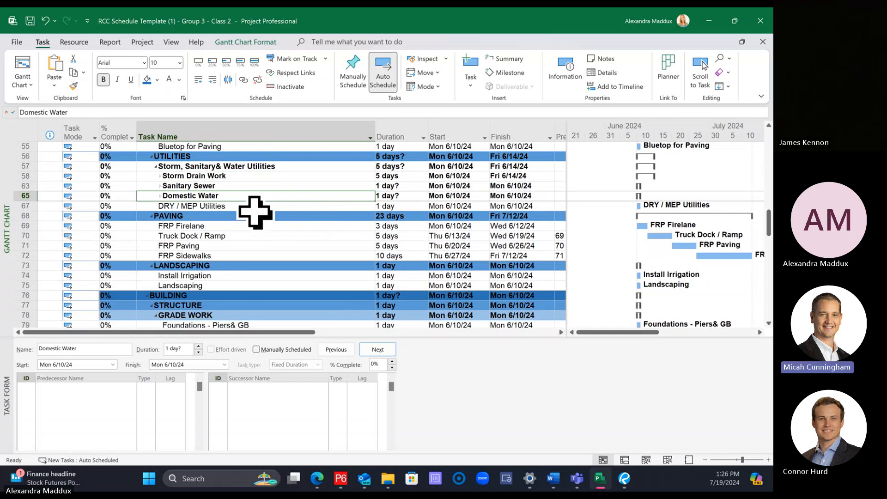
Step: Collapse and re-expand Storm, Sanitary& Water Utilities to check whether DRY / MEP Utilities belongs to it
{"action": "left_click", "coordinate": [203, 206]}
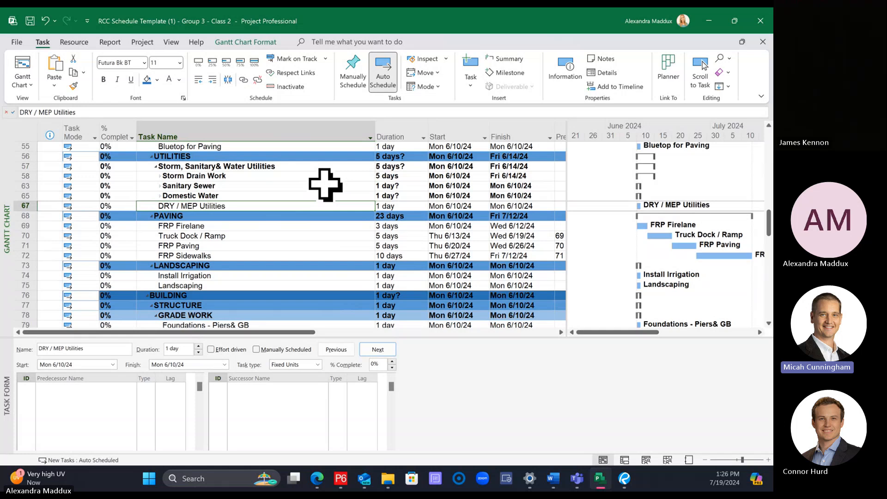
{"action": "left_click", "coordinate": [233, 167]}
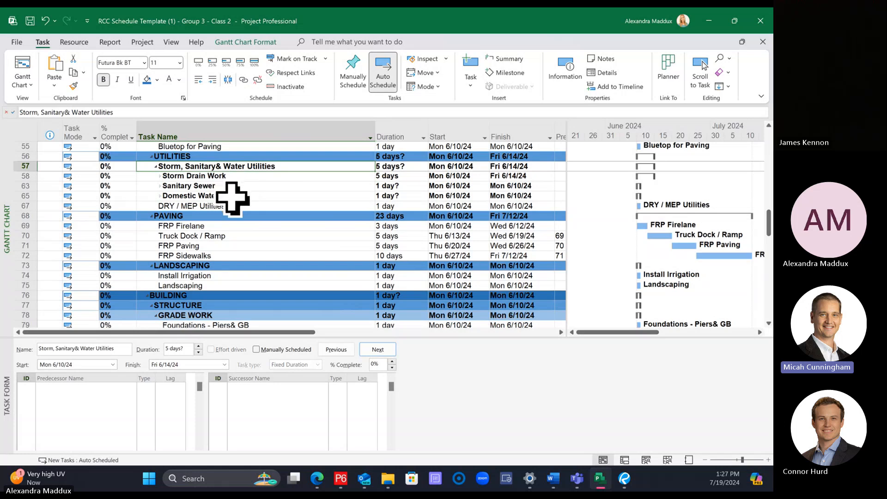
{"action": "left_click", "coordinate": [198, 207]}
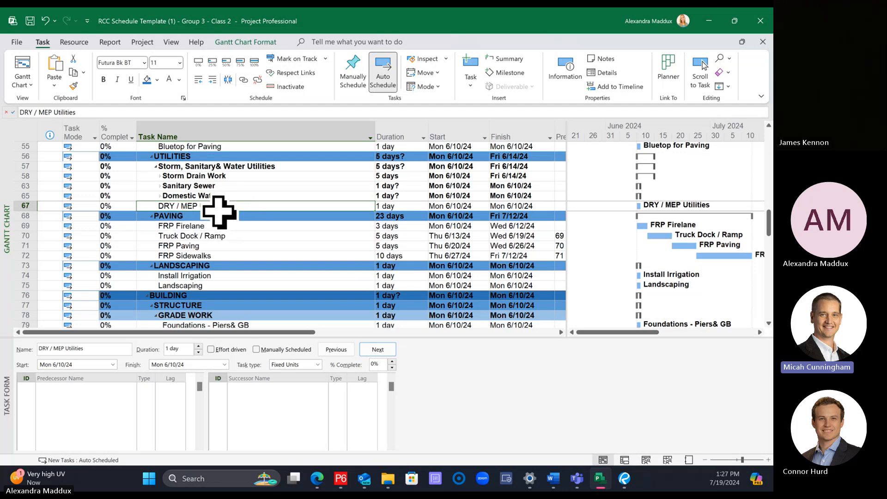
{"action": "left_click", "coordinate": [203, 165]}
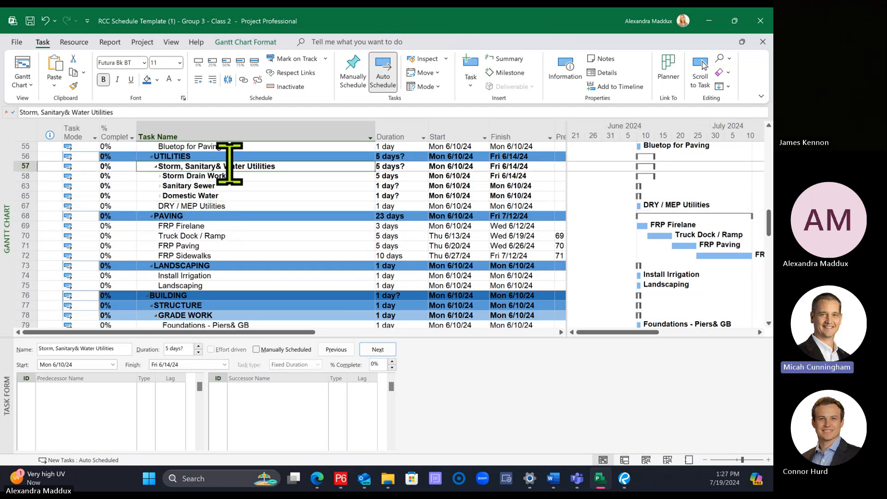
{"action": "left_click", "coordinate": [213, 205]}
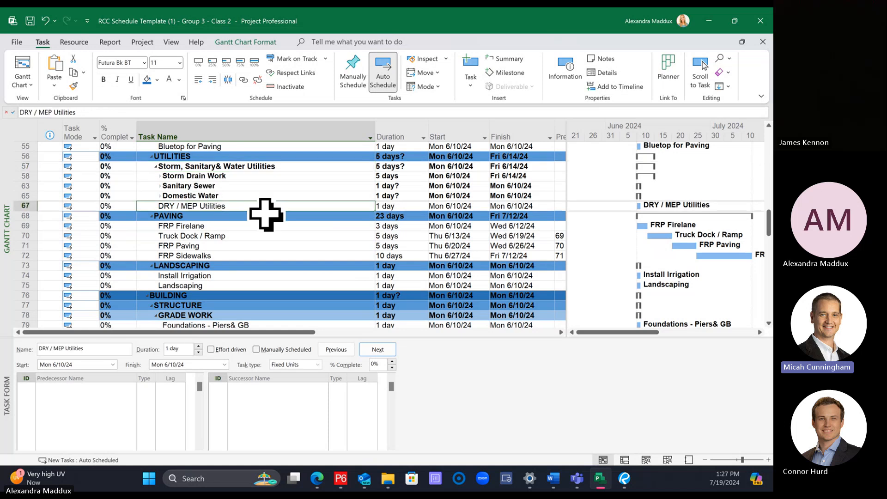
{"action": "left_click", "coordinate": [155, 166]}
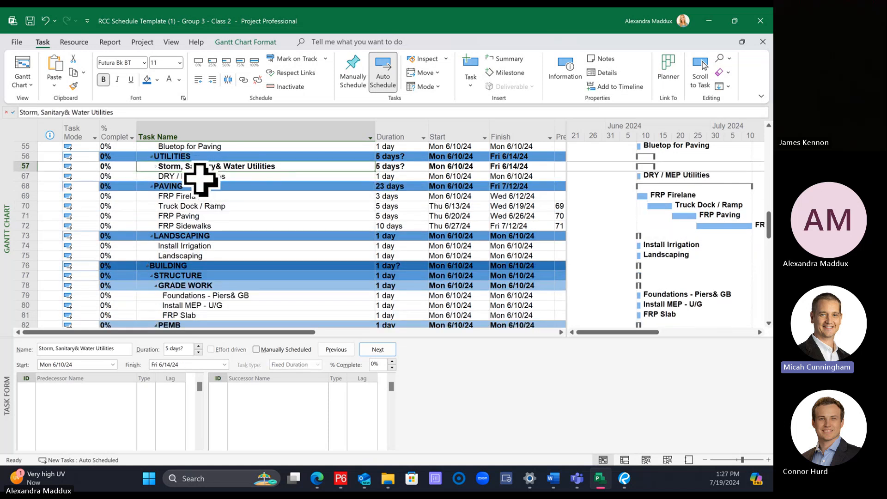
{"action": "left_click", "coordinate": [156, 165]}
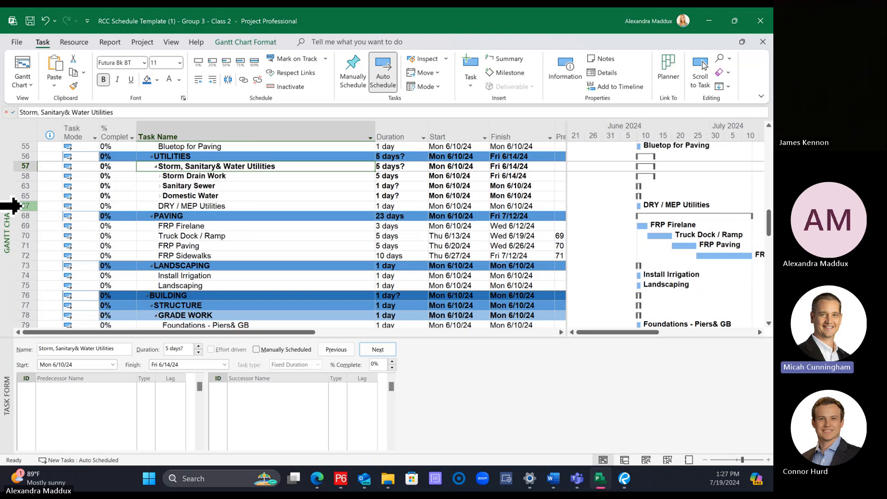
Step: Insert a new task above DRY / MEP Utilities and indent DRY / MEP Utilities one level beneath it
{"action": "right_click", "coordinate": [14, 205]}
{"action": "left_click", "coordinate": [70, 291]}
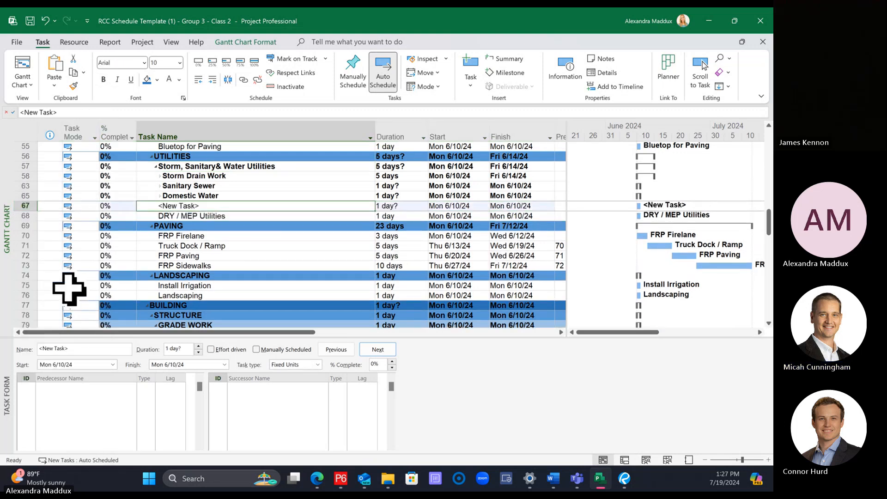
{"action": "left_click", "coordinate": [198, 215]}
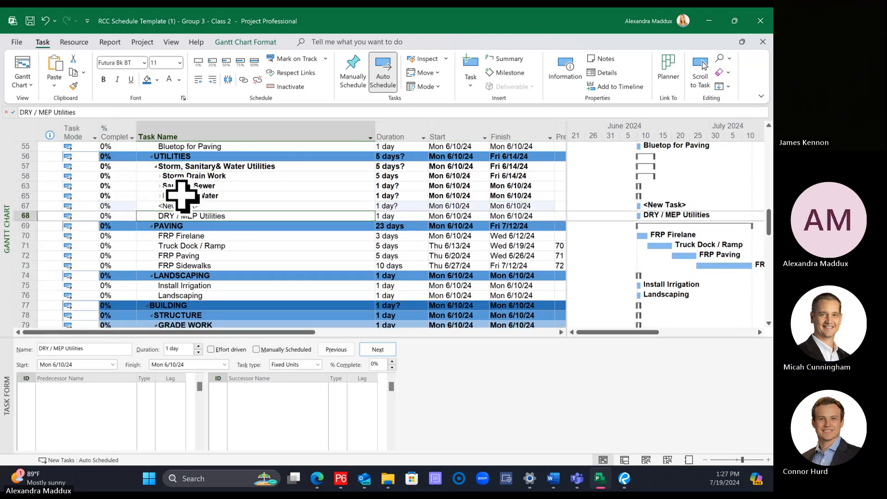
{"action": "left_click", "coordinate": [157, 166]}
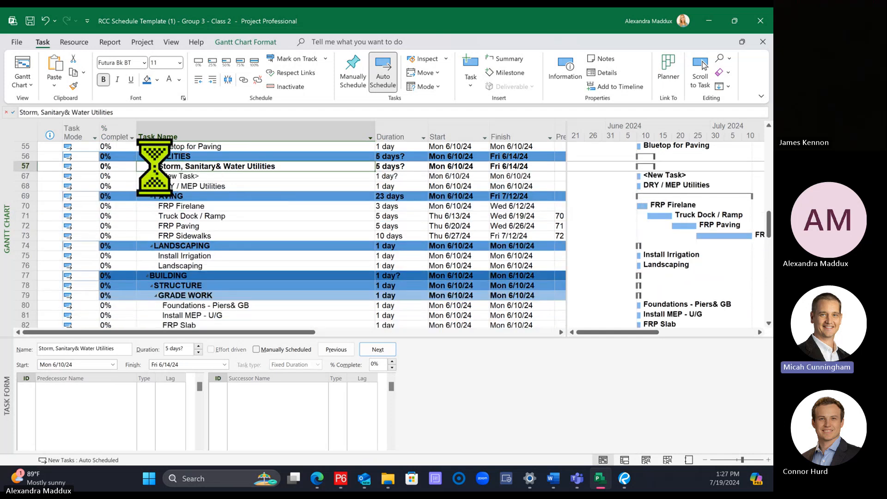
{"action": "left_click", "coordinate": [199, 216]}
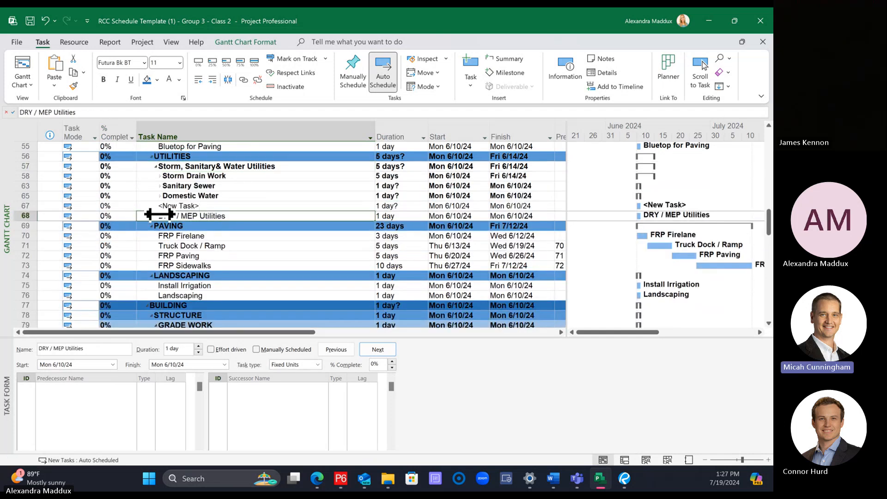
{"action": "left_click", "coordinate": [213, 80]}
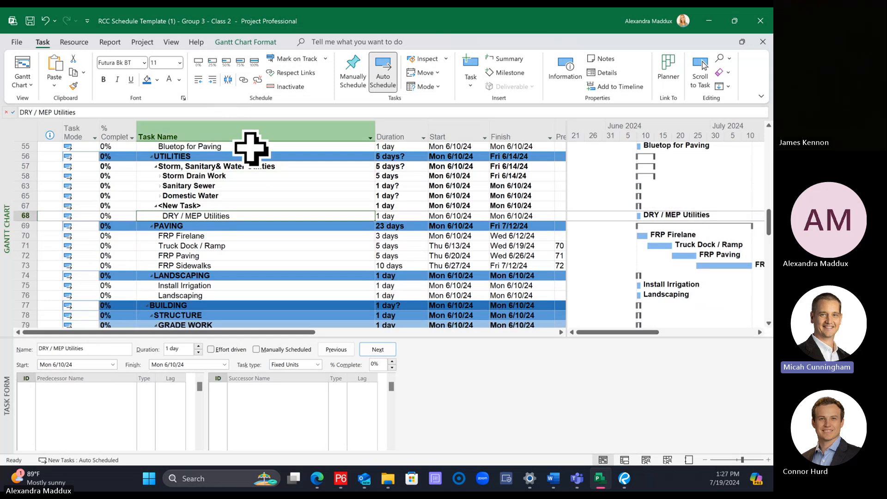
Step: Name the new summary task above DRY / MEP Utilities "Dry Utilities"
{"action": "left_click", "coordinate": [251, 204]}
{"action": "type", "text": "Dry Util"}
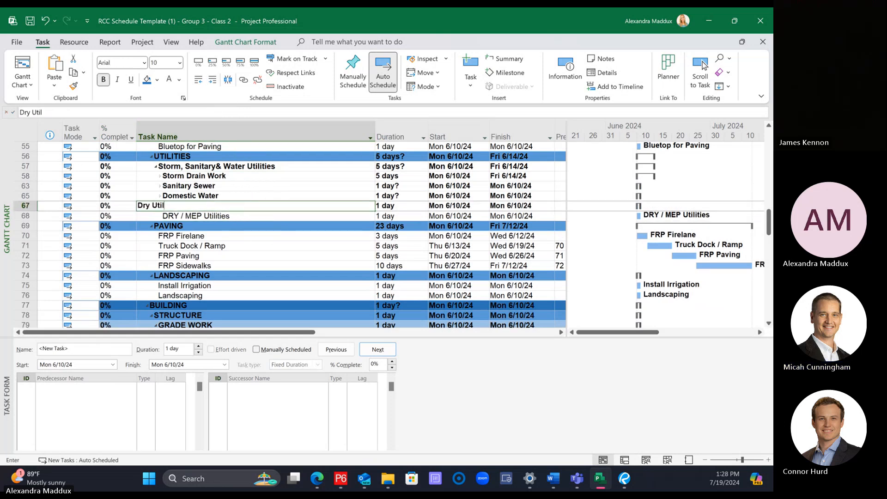
{"action": "type", "text": "ities"}
{"action": "key", "text": "Return"}
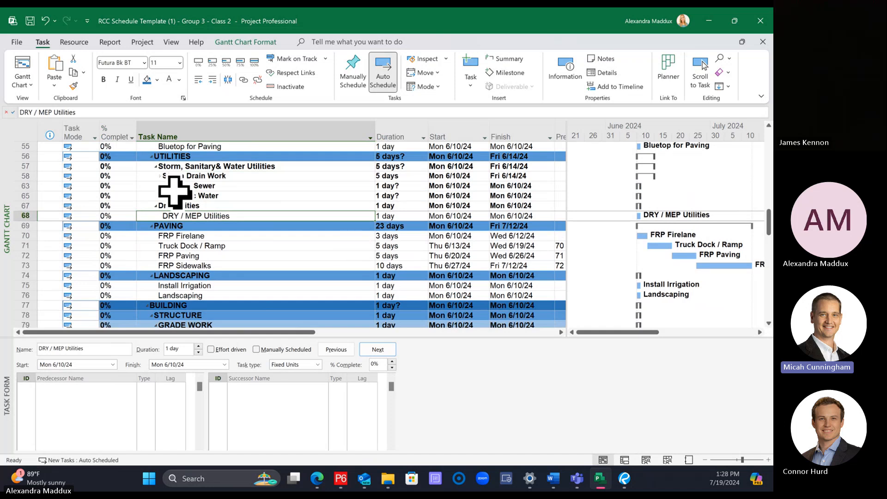
Step: Collapse the Storm, Sanitary& Water Utilities and Dry Utilities groups within the UTILITIES section
{"action": "left_click", "coordinate": [155, 167]}
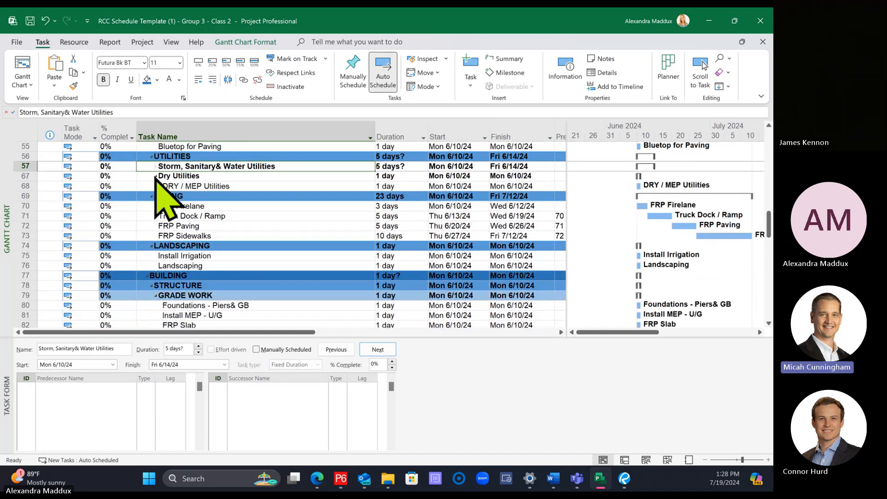
{"action": "left_click", "coordinate": [162, 176]}
{"action": "left_click", "coordinate": [161, 176]}
{"action": "left_click", "coordinate": [247, 216]}
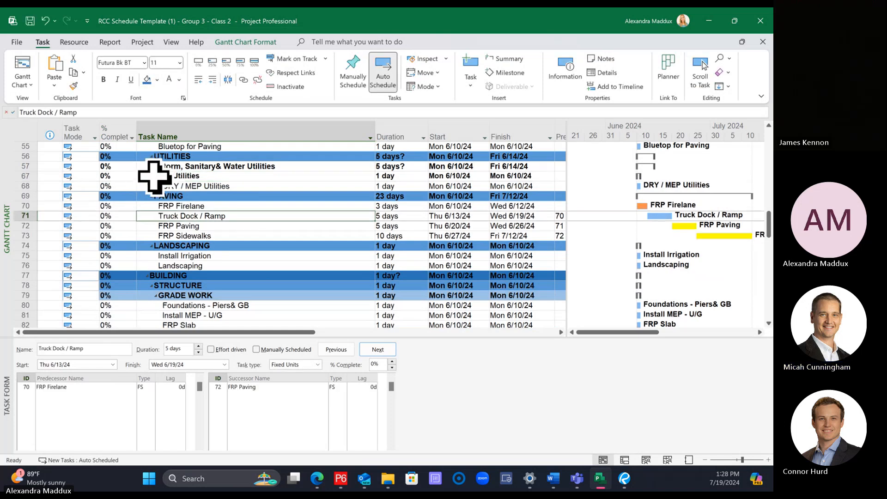
{"action": "left_click", "coordinate": [155, 176]}
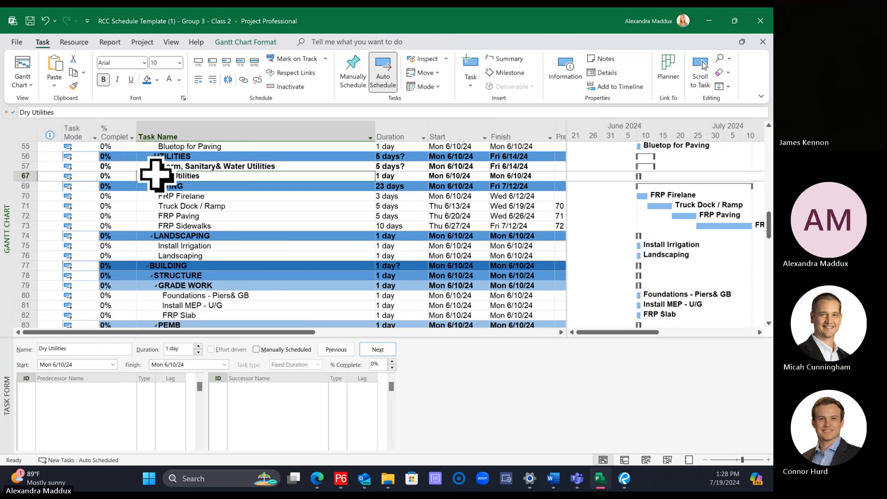
Step: Review the collapsed groups under UTILITIES and the section's place within the SITE hierarchy
{"action": "left_click", "coordinate": [211, 166]}
{"action": "left_click", "coordinate": [213, 176]}
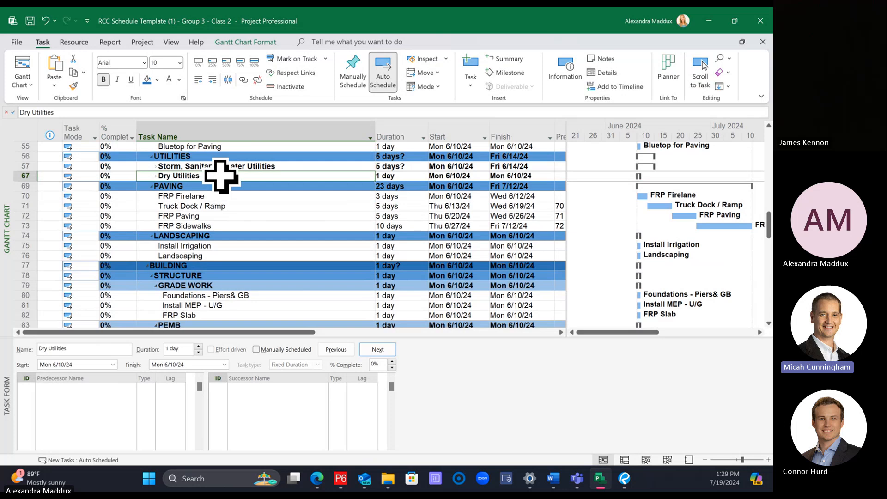
{"action": "left_click", "coordinate": [187, 156]}
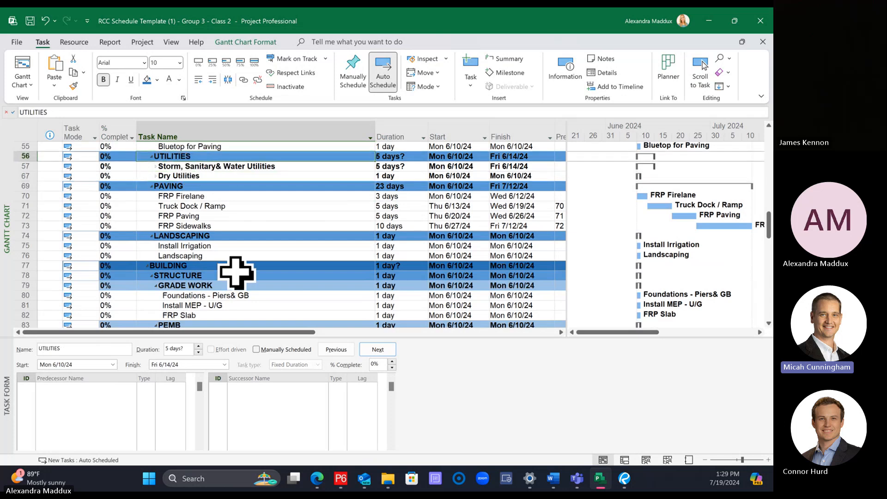
{"action": "scroll", "coordinate": [236, 272], "scroll_direction": "up", "scroll_amount": 2}
{"action": "left_click", "coordinate": [185, 175]}
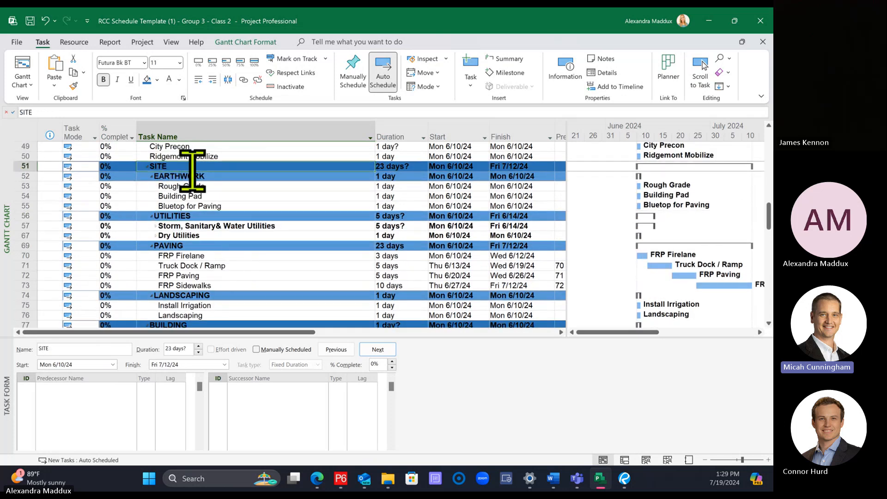
{"action": "scroll", "coordinate": [195, 194], "scroll_direction": "down", "scroll_amount": 1}
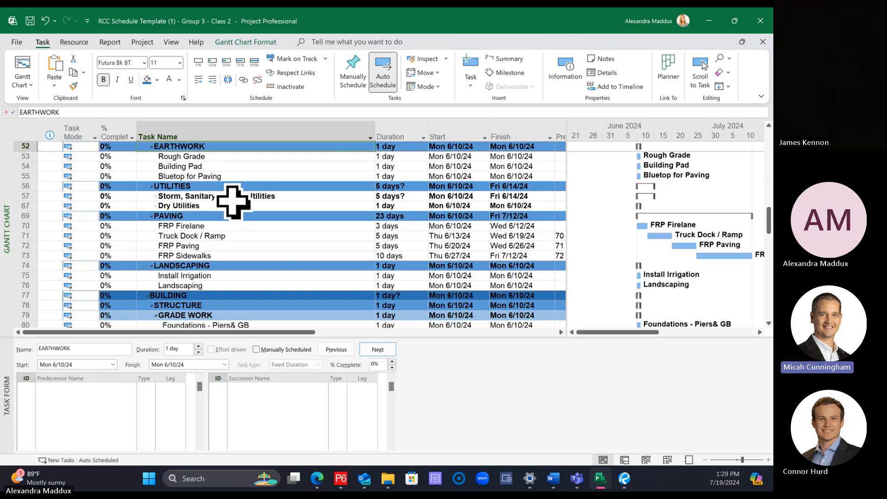
{"action": "left_click", "coordinate": [233, 196]}
{"action": "left_click", "coordinate": [19, 196]}
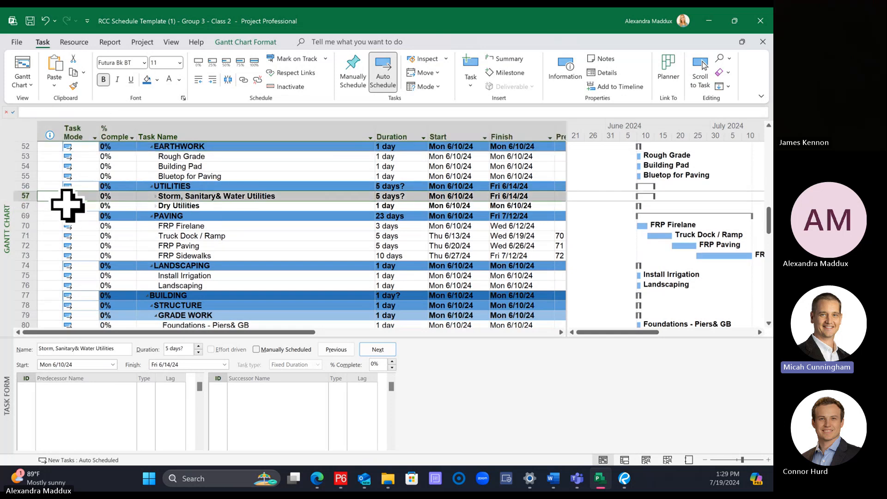
{"action": "left_click", "coordinate": [157, 79]}
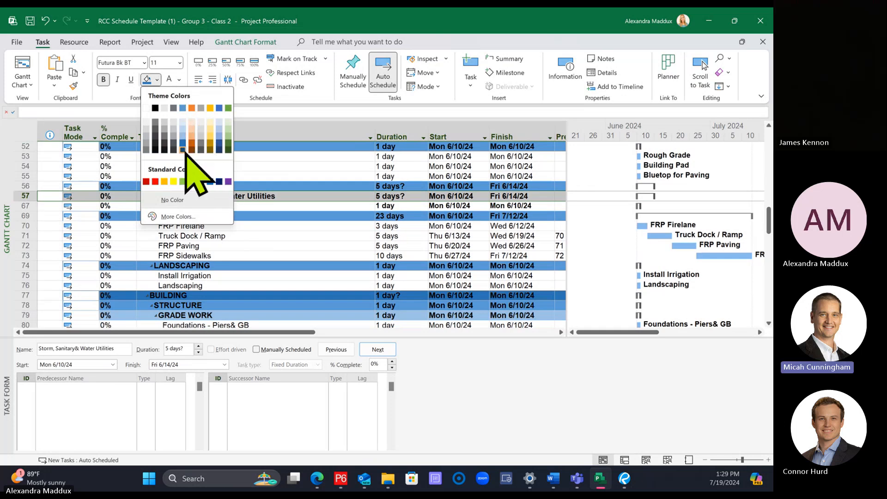
{"action": "left_click", "coordinate": [248, 256]}
Step: Examine the colour banding of the schedule's summary levels, comparing the GRADE WORK row with the Storm, Sanitary& Water Utilities and Dry Utilities rows
{"action": "scroll", "coordinate": [250, 264], "scroll_direction": "down", "scroll_amount": 1}
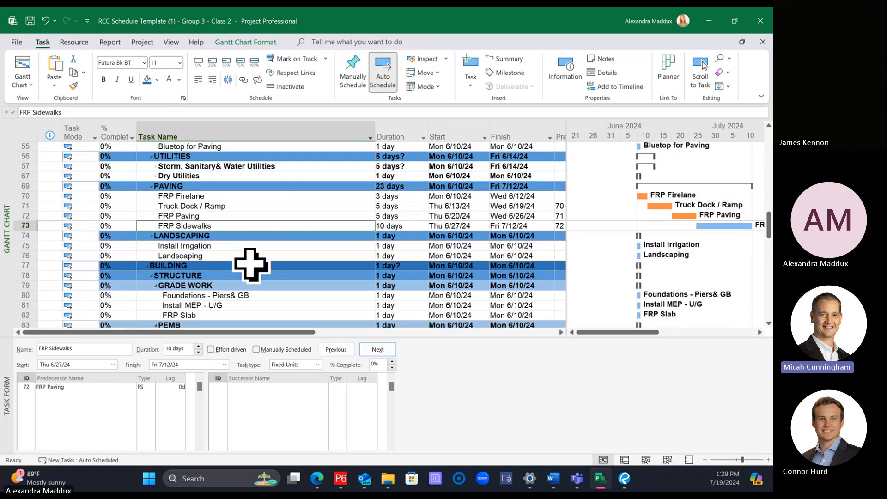
{"action": "left_click", "coordinate": [222, 286]}
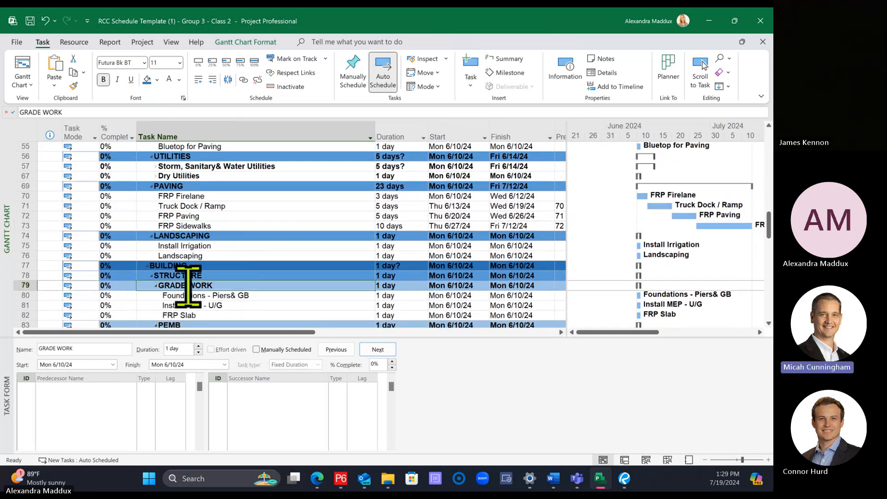
{"action": "left_click", "coordinate": [25, 286]}
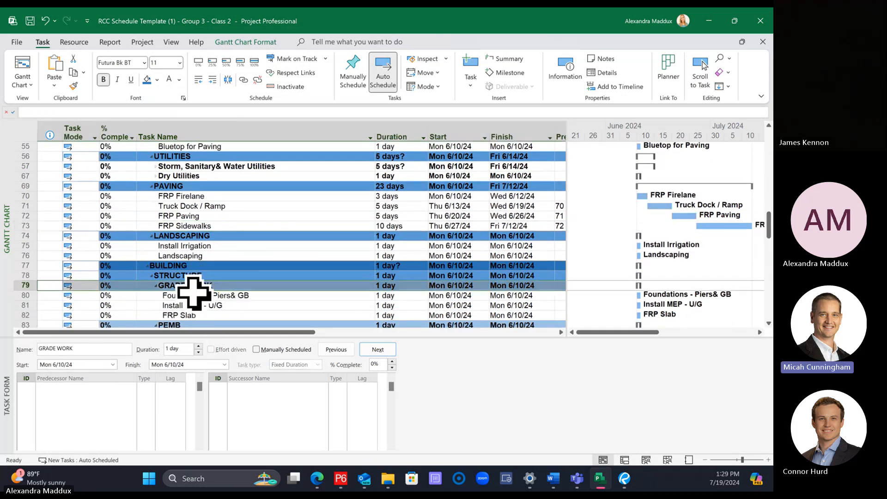
{"action": "left_click_drag", "start_coordinate": [216, 165], "coordinate": [217, 176]}
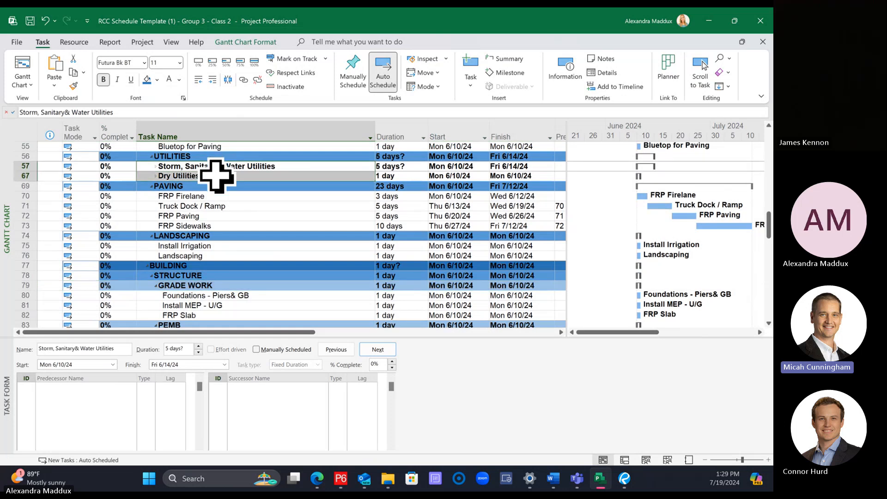
{"action": "left_click", "coordinate": [228, 214]}
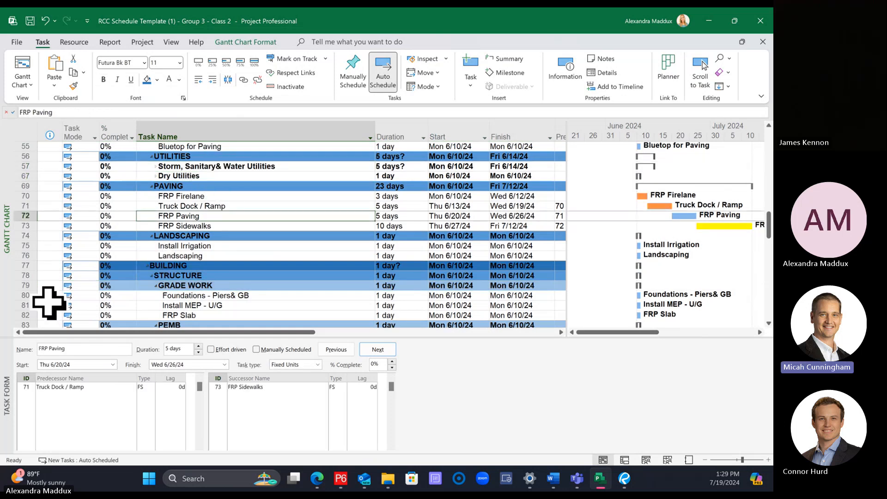
{"action": "left_click", "coordinate": [21, 285]}
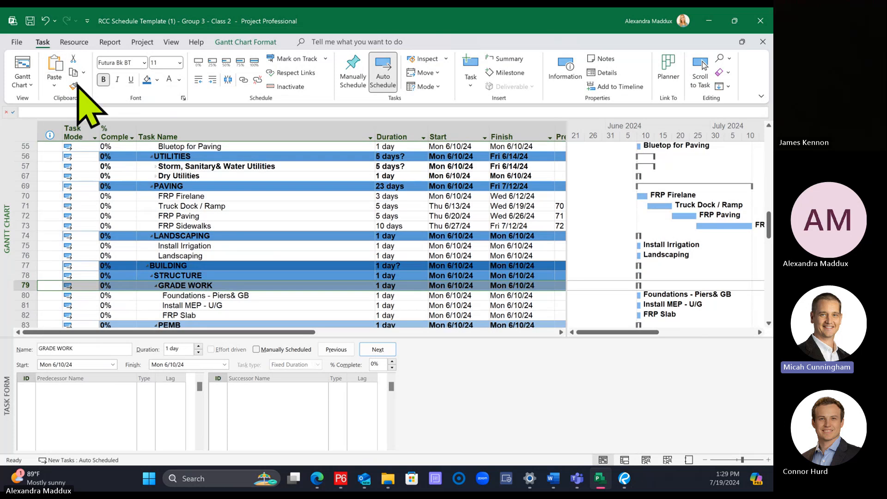
{"action": "left_click", "coordinate": [171, 256]}
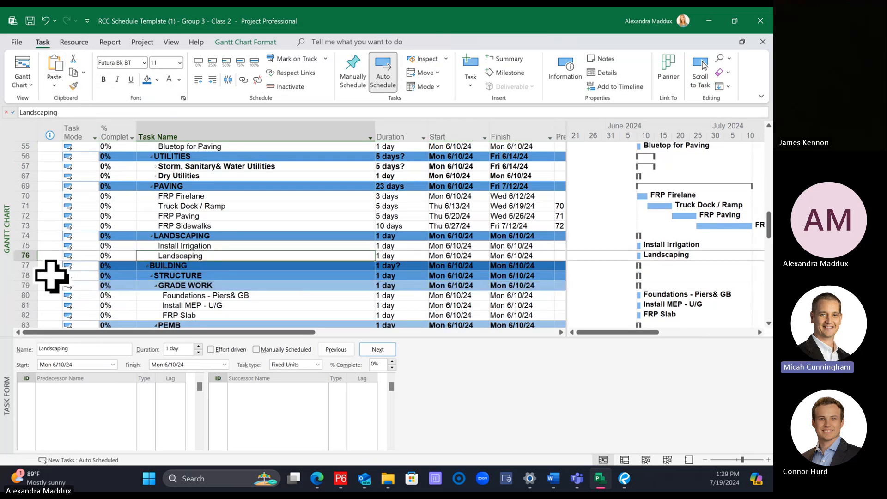
{"action": "left_click", "coordinate": [21, 287]}
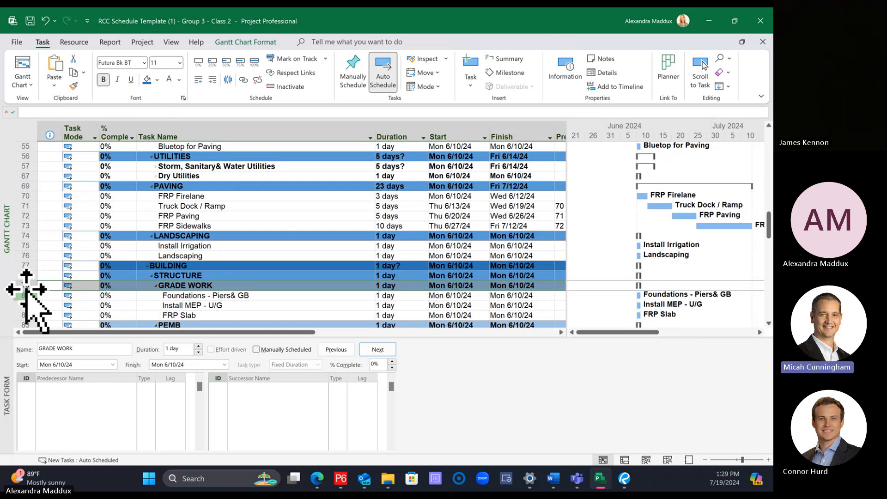
{"action": "scroll", "coordinate": [312, 277], "scroll_direction": "up", "scroll_amount": 9}
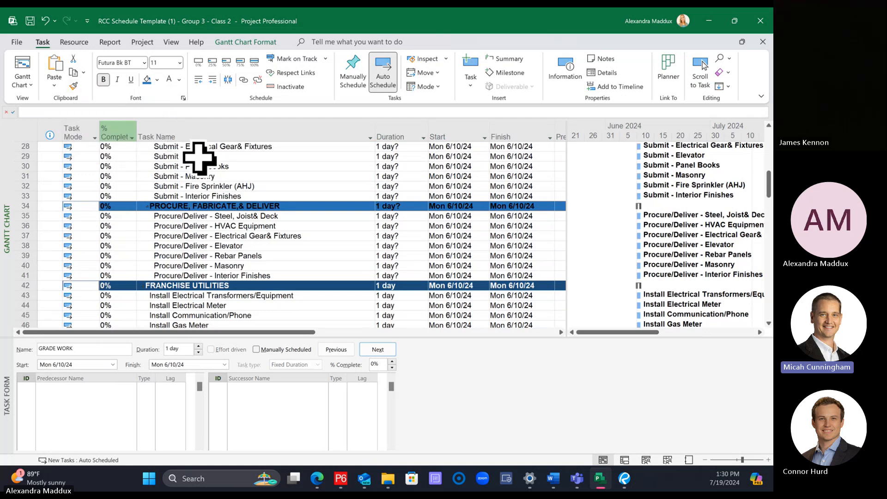
{"action": "scroll", "coordinate": [199, 158], "scroll_direction": "down", "scroll_amount": 2}
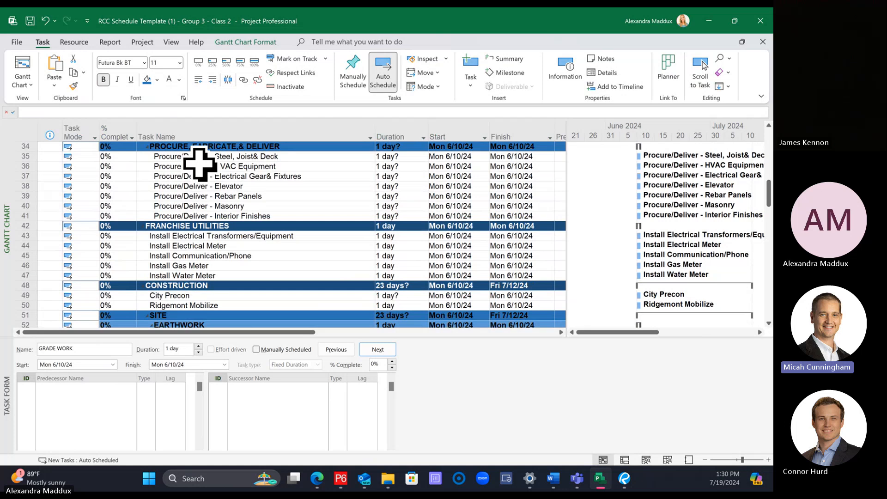
{"action": "scroll", "coordinate": [198, 163], "scroll_direction": "down", "scroll_amount": 4}
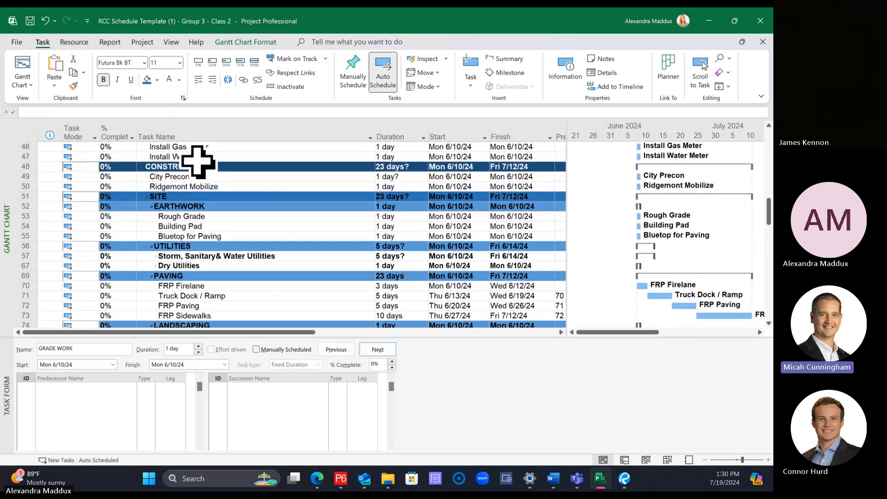
{"action": "scroll", "coordinate": [199, 162], "scroll_direction": "down", "scroll_amount": 2}
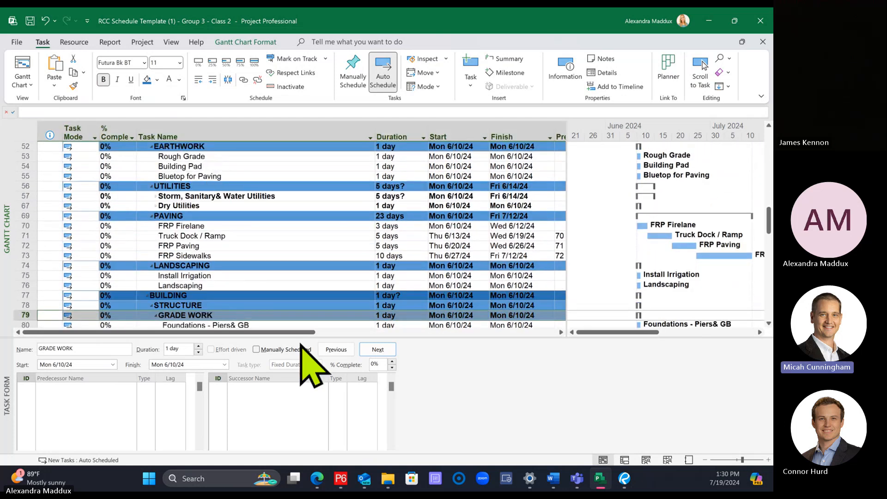
Step: Enlarge the task table above the task form and copy the GRADE WORK row's formatting to the Storm, Sanitary& Water Utilities row
{"action": "left_click_drag", "start_coordinate": [297, 337], "coordinate": [267, 372]}
{"action": "left_click", "coordinate": [207, 226]}
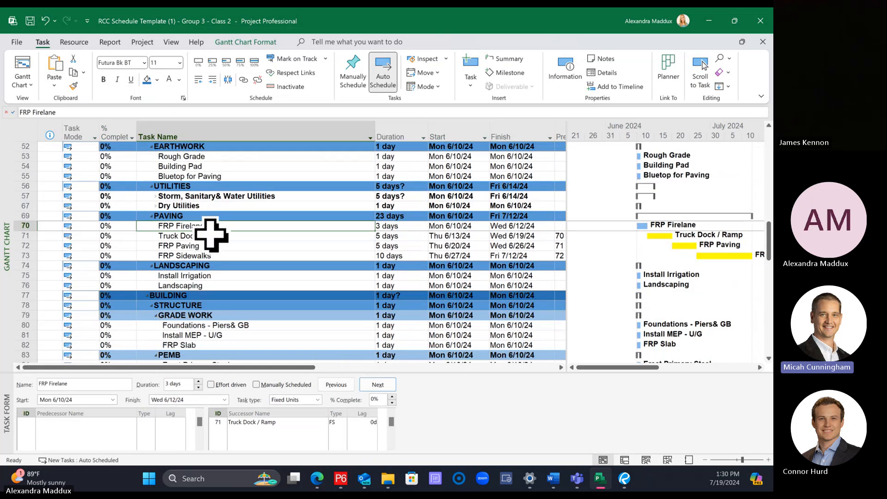
{"action": "left_click", "coordinate": [19, 315]}
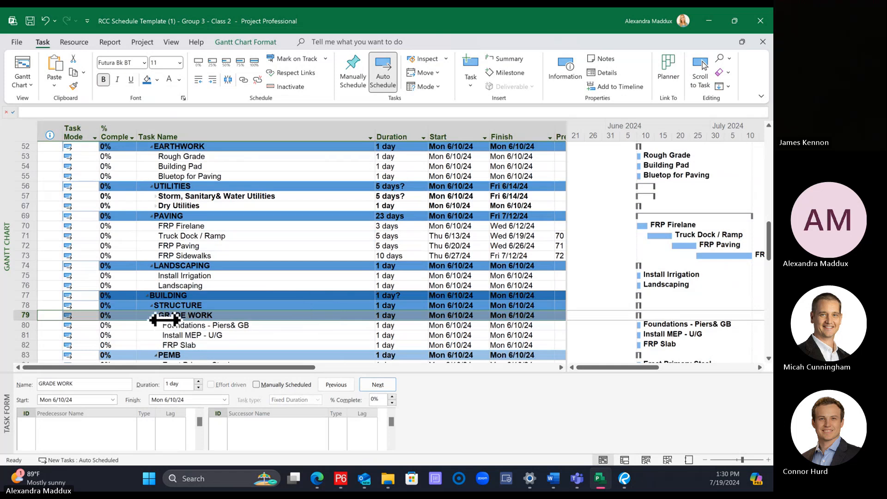
{"action": "left_click", "coordinate": [74, 86]}
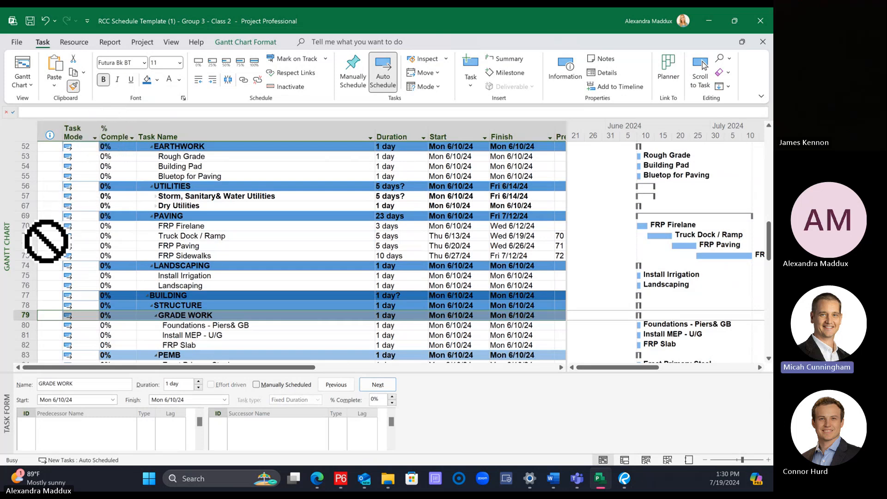
{"action": "left_click", "coordinate": [20, 198]}
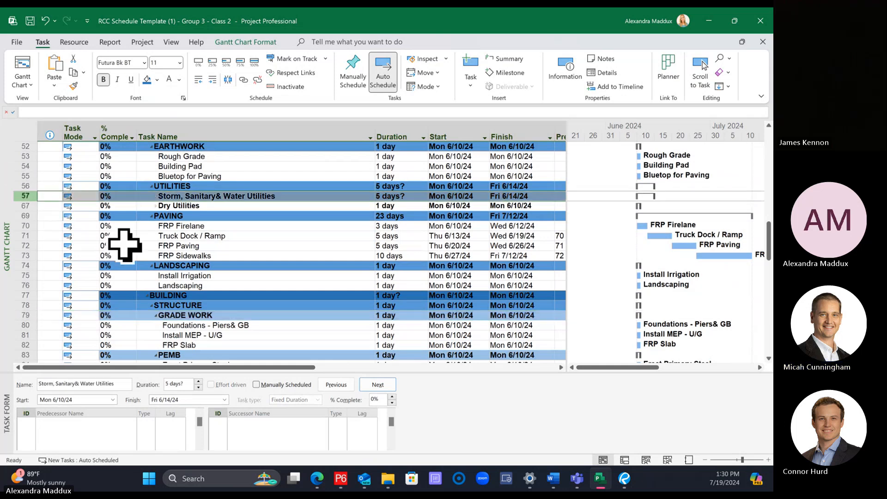
{"action": "left_click", "coordinate": [333, 276]}
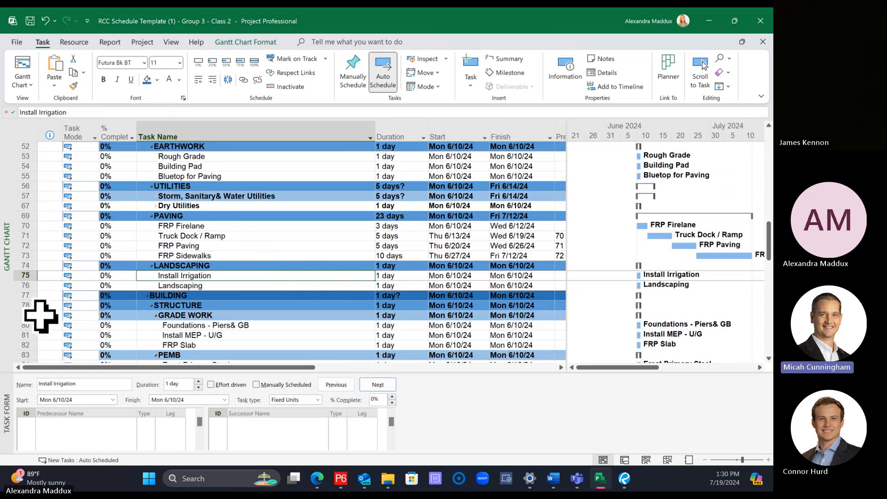
Step: Reapply the GRADE WORK row formatting to Storm, Sanitary& Water Utilities and copy it on to the Dry Utilities row
{"action": "left_click", "coordinate": [22, 315]}
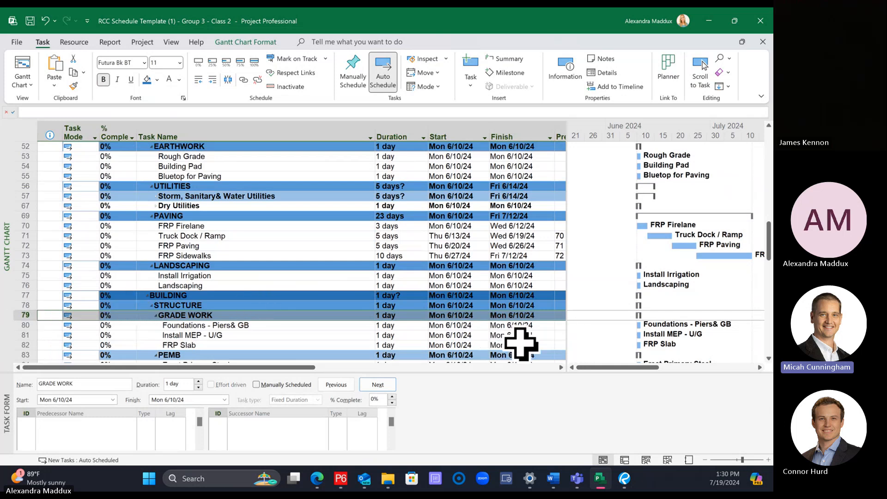
{"action": "left_click", "coordinate": [73, 86]}
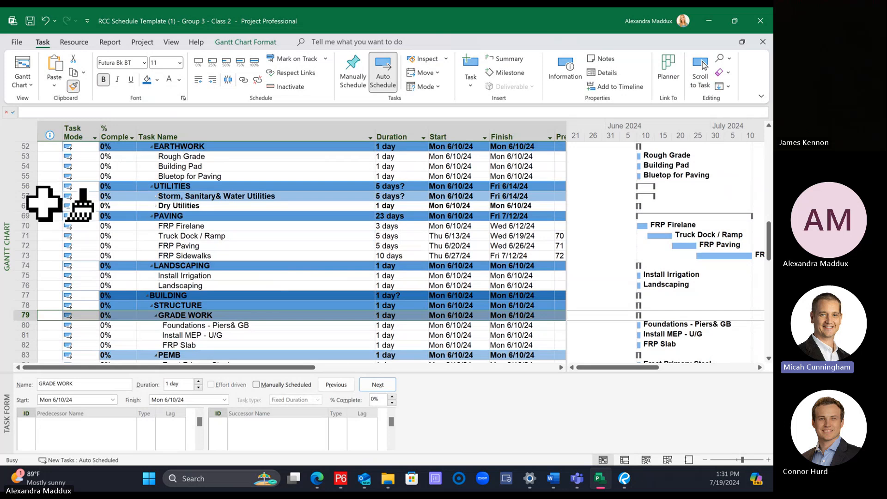
{"action": "left_click", "coordinate": [21, 196]}
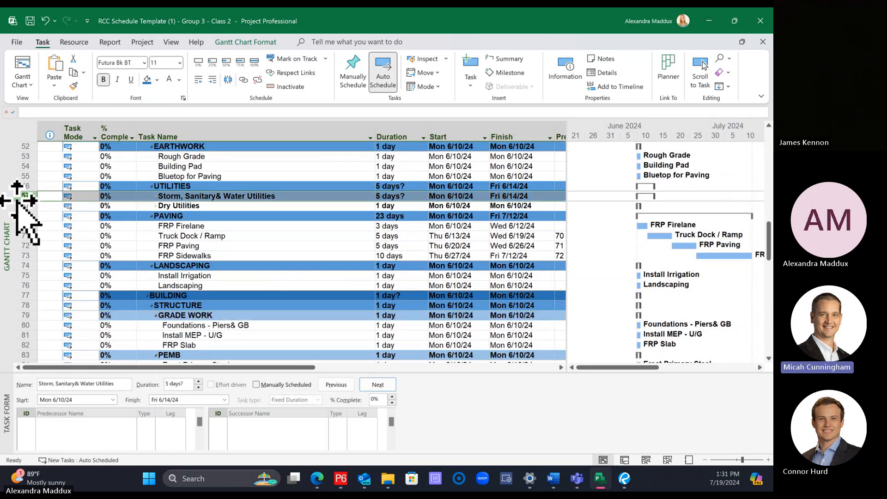
{"action": "left_click", "coordinate": [73, 86]}
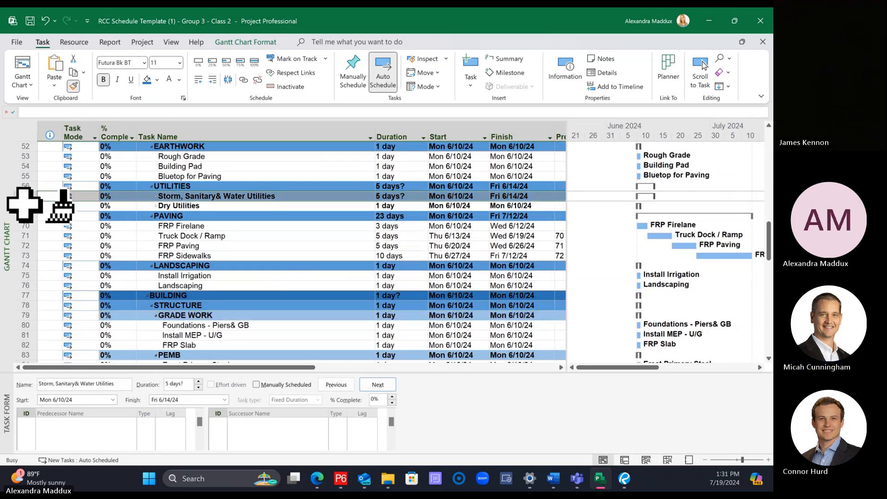
{"action": "left_click", "coordinate": [21, 206]}
{"action": "left_click", "coordinate": [357, 256]}
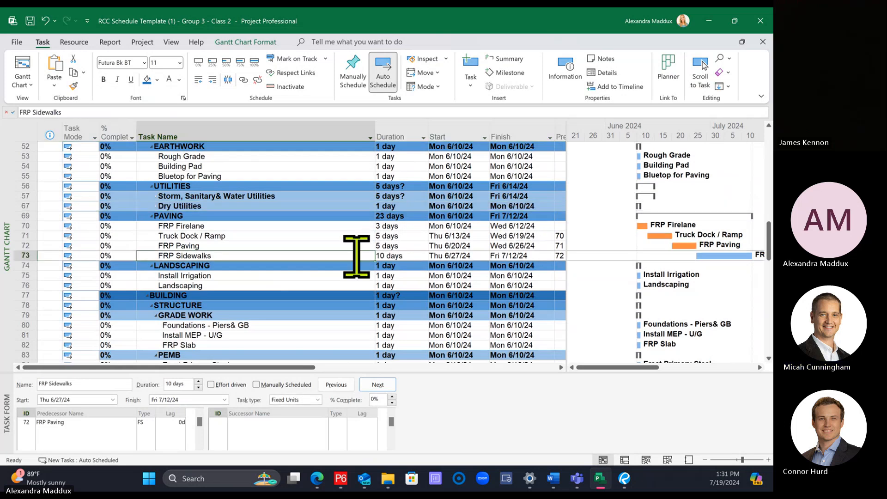
Step: Expand the Dry Utilities and Storm, Sanitary& Water Utilities groups
{"action": "left_click", "coordinate": [159, 206]}
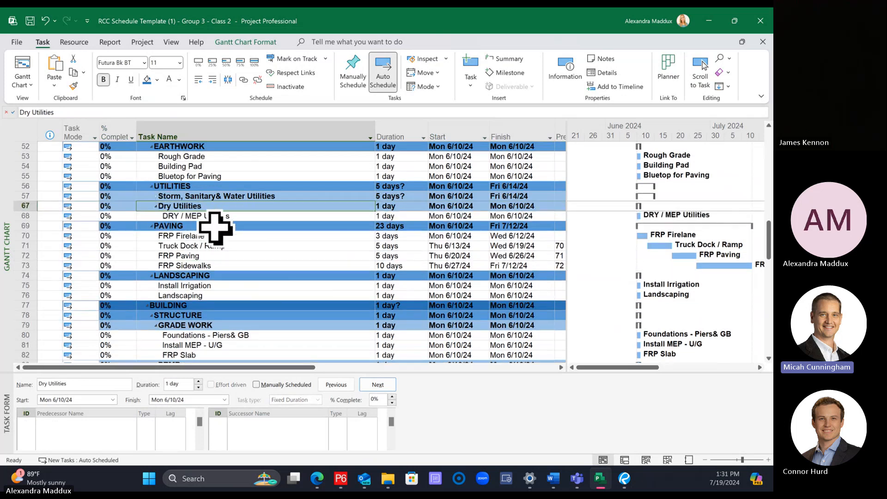
{"action": "left_click", "coordinate": [156, 197]}
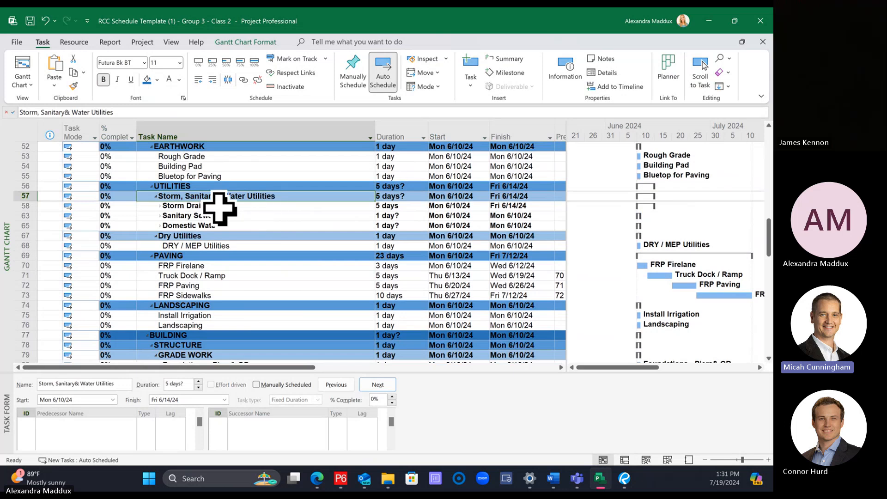
{"action": "left_click", "coordinate": [297, 225]}
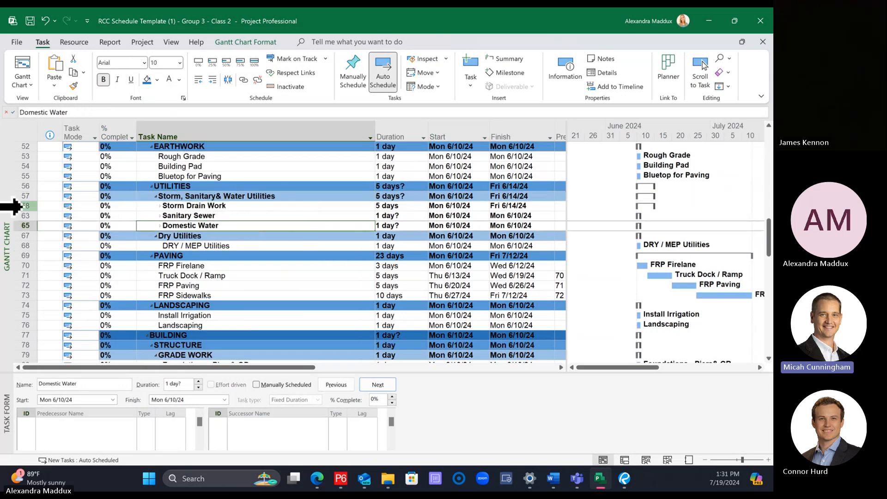
Step: Examine the row colours of the deeper summary levels down the schedule and the background colour choices for the Storm, Sanitary& Water Utilities row
{"action": "left_click_drag", "start_coordinate": [17, 207], "coordinate": [19, 222]}
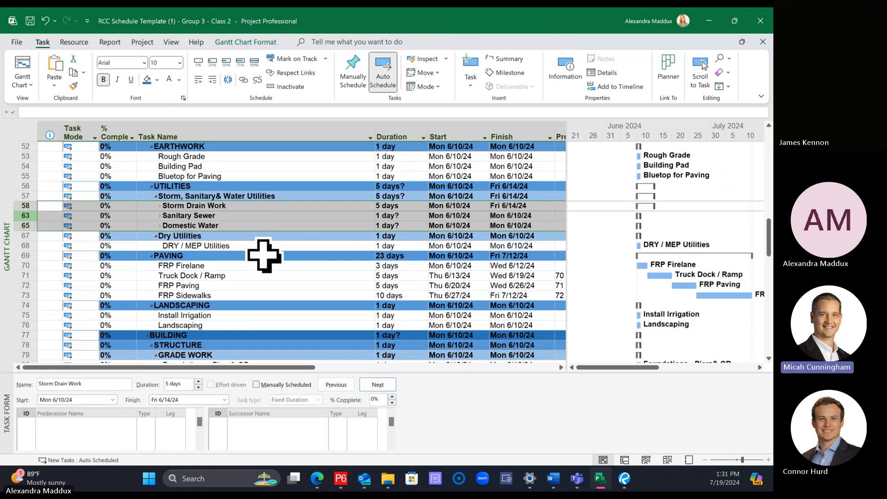
{"action": "scroll", "coordinate": [251, 276], "scroll_direction": "down", "scroll_amount": 3}
{"action": "scroll", "coordinate": [251, 276], "scroll_direction": "down", "scroll_amount": 12}
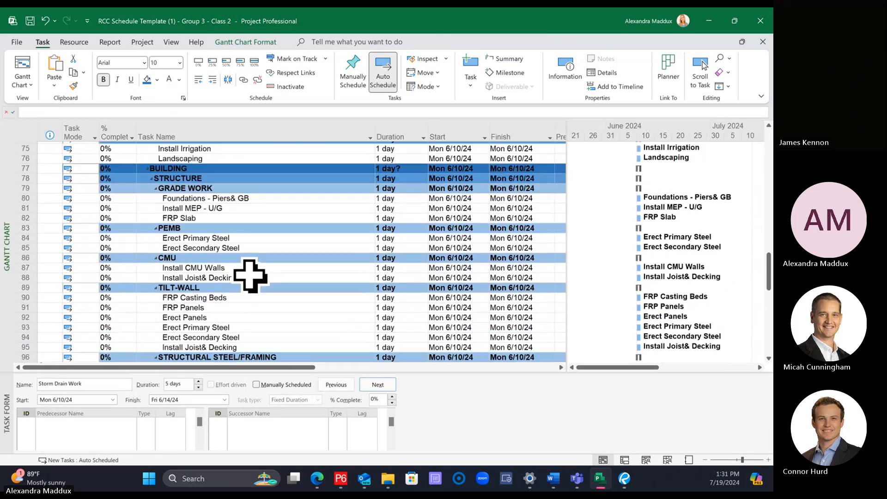
{"action": "scroll", "coordinate": [248, 269], "scroll_direction": "down", "scroll_amount": 3}
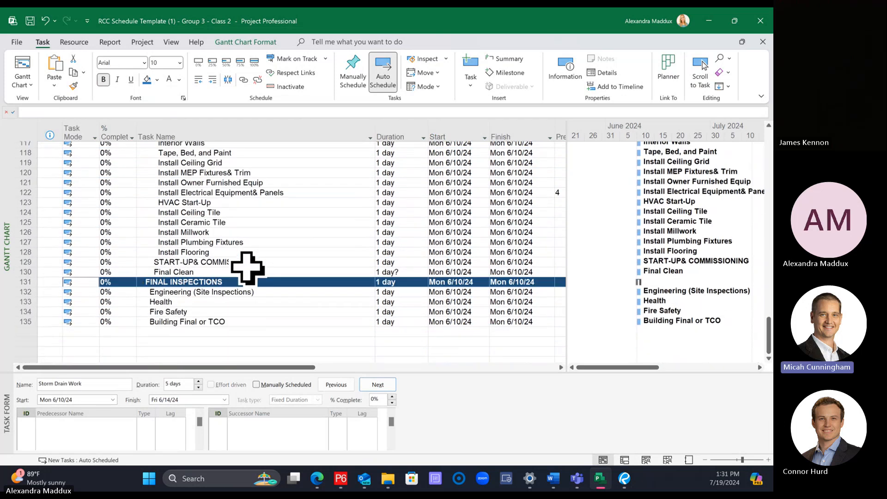
{"action": "scroll", "coordinate": [248, 268], "scroll_direction": "up", "scroll_amount": 10}
{"action": "scroll", "coordinate": [248, 266], "scroll_direction": "up", "scroll_amount": 11}
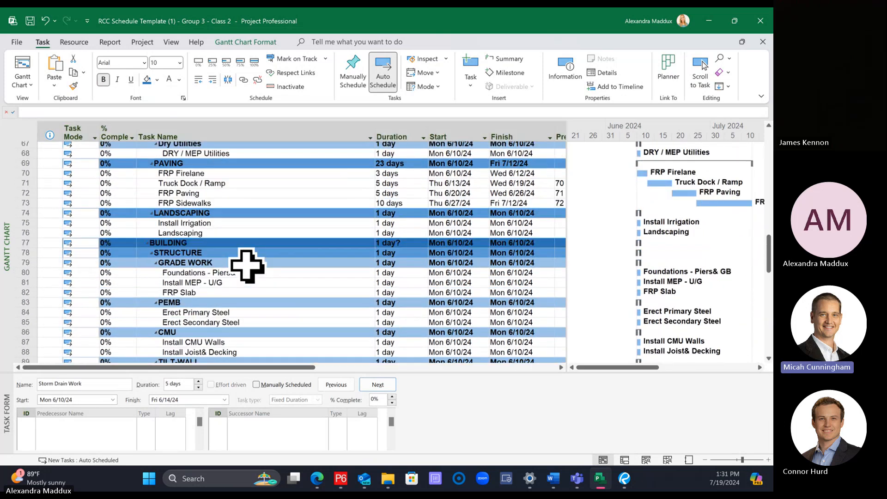
{"action": "left_click", "coordinate": [219, 256]}
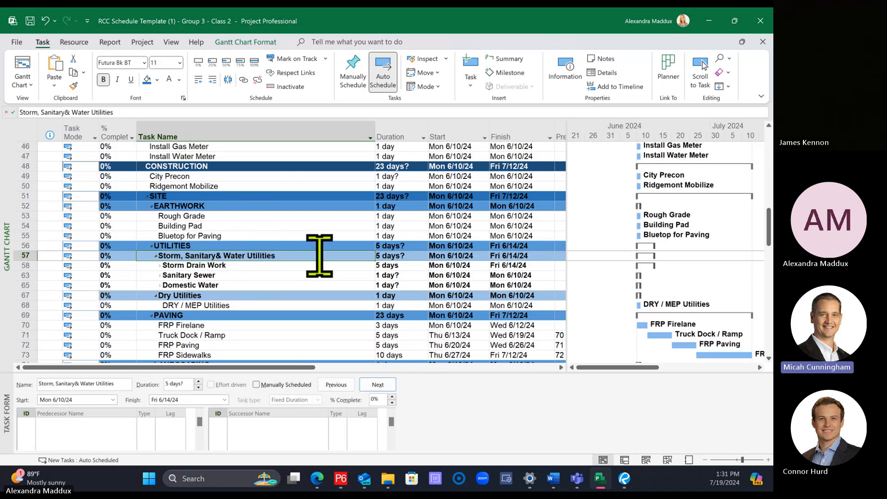
{"action": "left_click", "coordinate": [158, 81]}
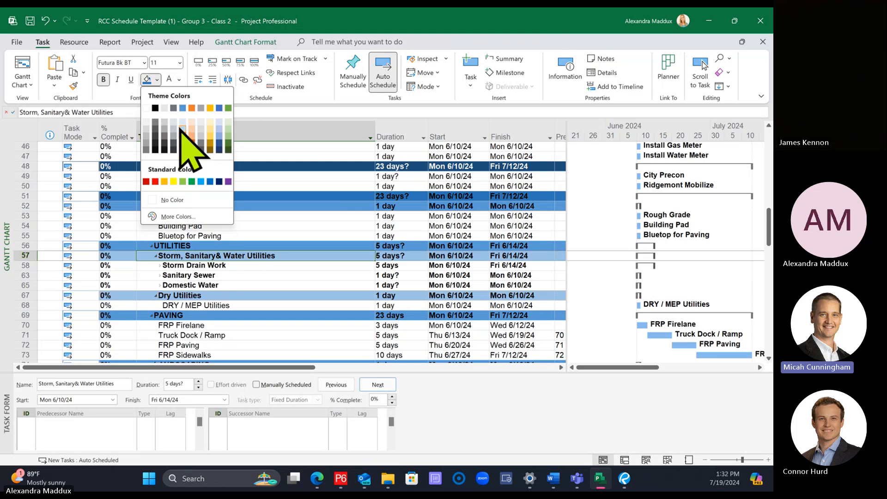
{"action": "left_click", "coordinate": [355, 221]}
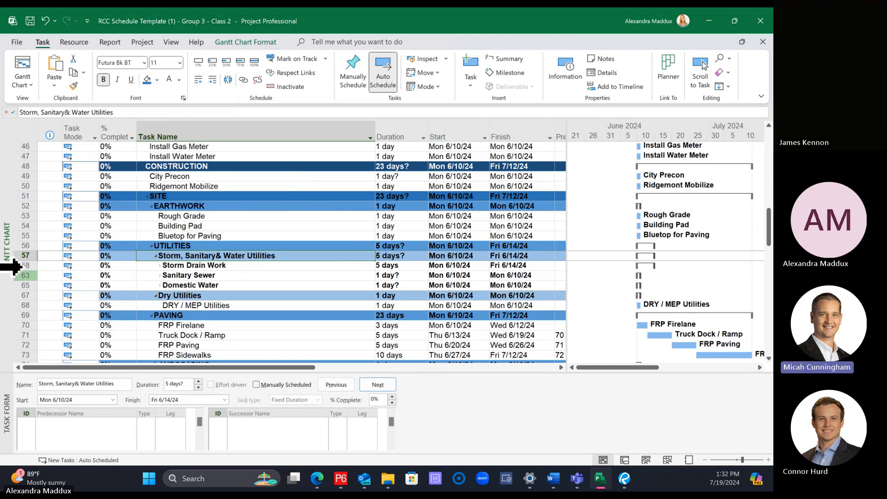
Step: Examine how far the summary rows' shading extends across the table columns beside Storm Drain Work, Sanitary Sewer and Domestic Water
{"action": "left_click_drag", "start_coordinate": [14, 265], "coordinate": [15, 283]}
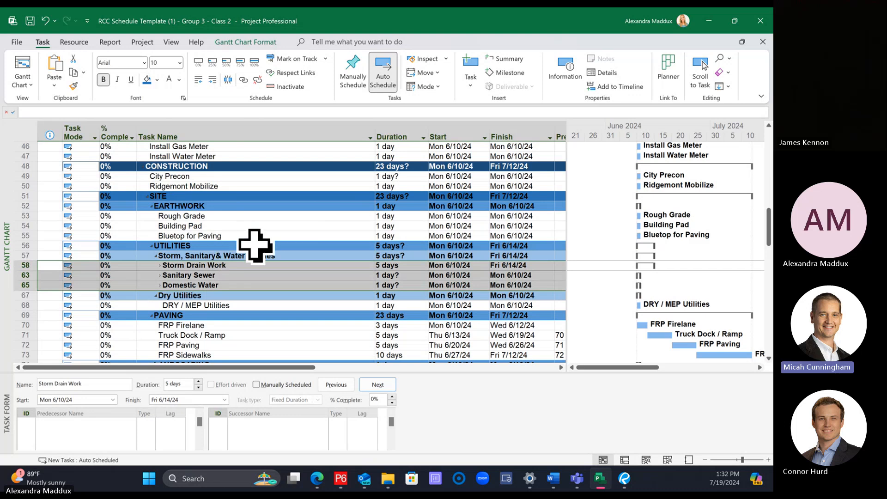
{"action": "left_click", "coordinate": [18, 266]}
{"action": "left_click_drag", "start_coordinate": [18, 266], "coordinate": [18, 286]}
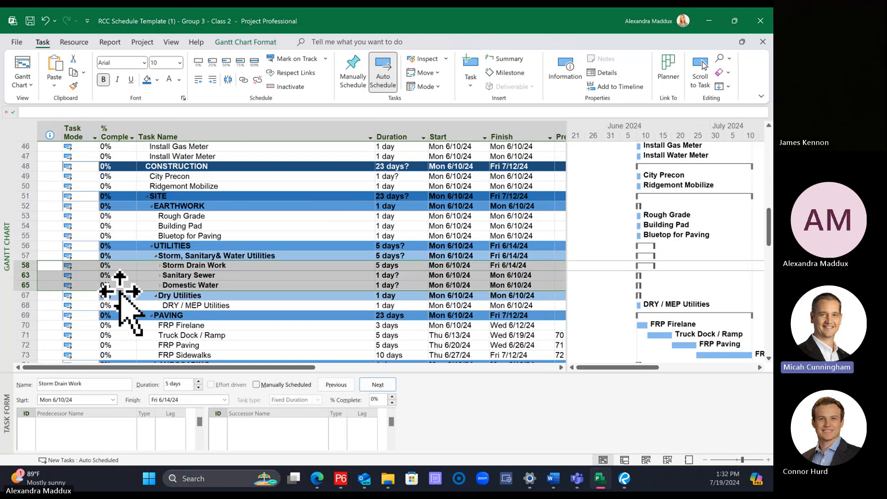
{"action": "left_click_drag", "start_coordinate": [568, 155], "coordinate": [703, 173]}
{"action": "left_click", "coordinate": [698, 367]}
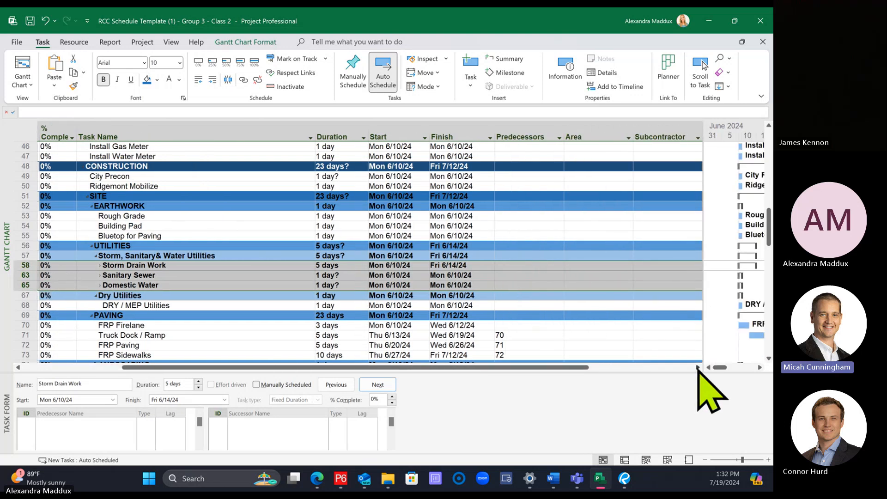
{"action": "left_click", "coordinate": [698, 367]}
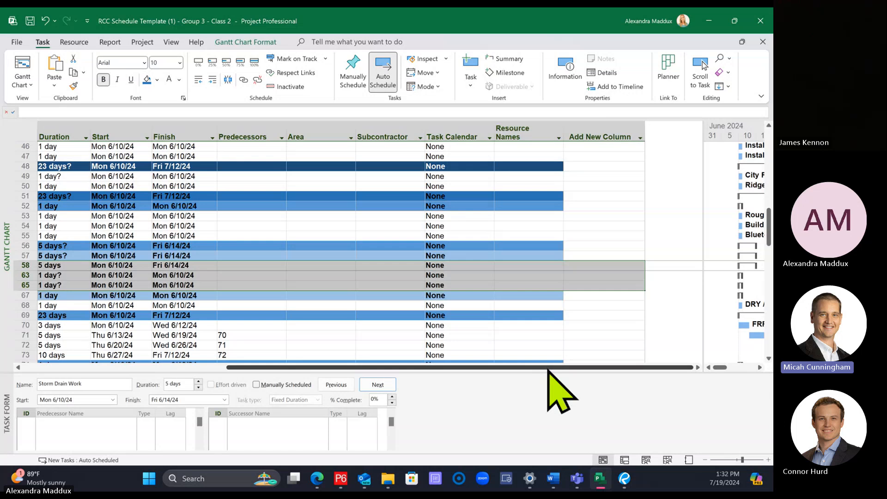
{"action": "left_click_drag", "start_coordinate": [550, 368], "coordinate": [223, 365]}
{"action": "left_click_drag", "start_coordinate": [703, 216], "coordinate": [584, 221]}
{"action": "left_click", "coordinate": [208, 315]}
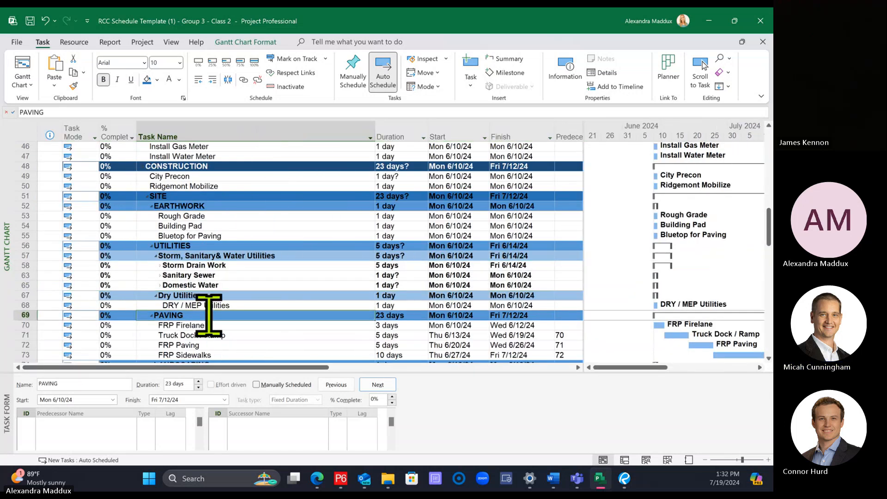
Step: Shade the Storm Drain Work, Sanitary Sewer and Domestic Water summary rows with the Lighter 60% blue theme colour
{"action": "left_click_drag", "start_coordinate": [12, 265], "coordinate": [10, 284]}
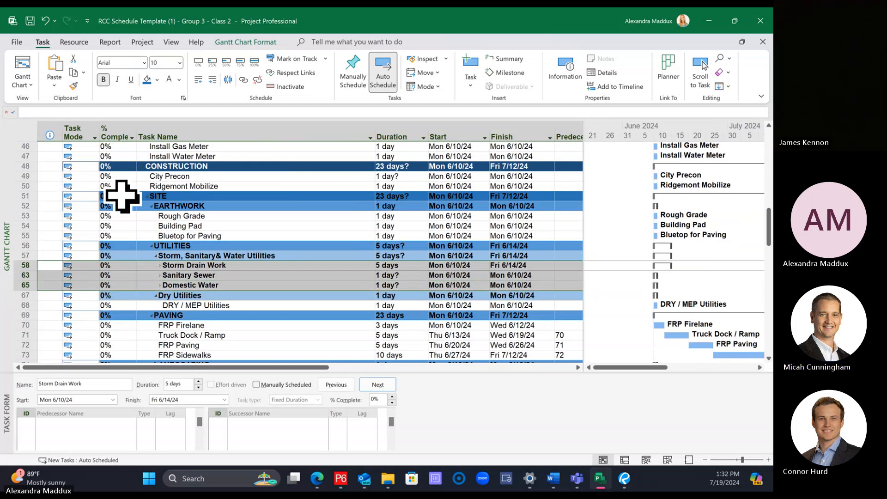
{"action": "left_click", "coordinate": [157, 80]}
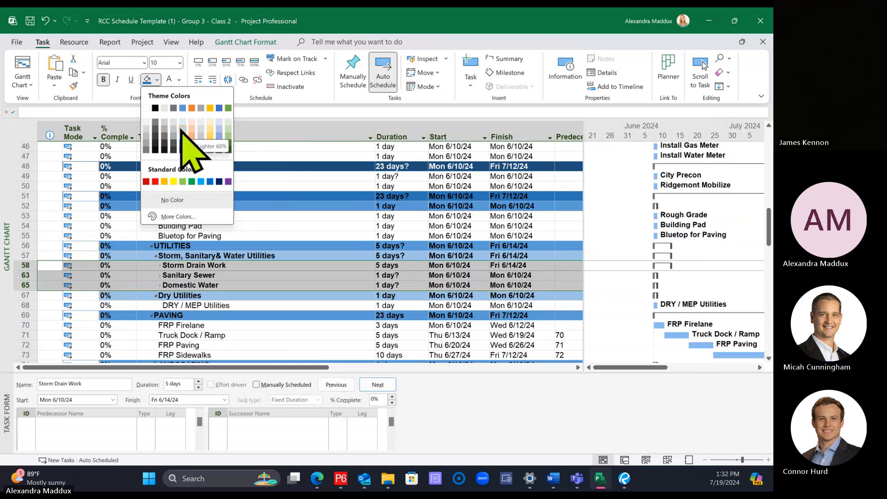
{"action": "left_click", "coordinate": [182, 131]}
{"action": "left_click", "coordinate": [273, 236]}
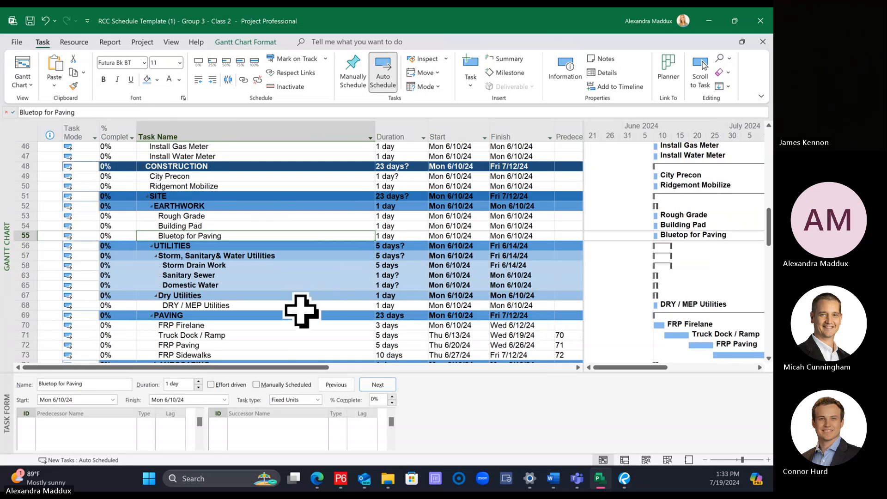
Step: Expand the Domestic Water, Sanitary Sewer and Storm Drain Work groups to show their subtasks
{"action": "left_click", "coordinate": [157, 285]}
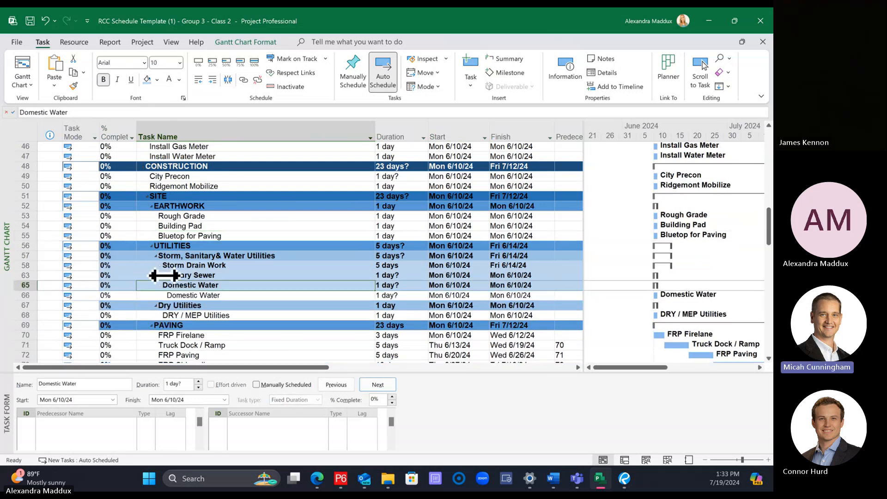
{"action": "left_click", "coordinate": [162, 276]}
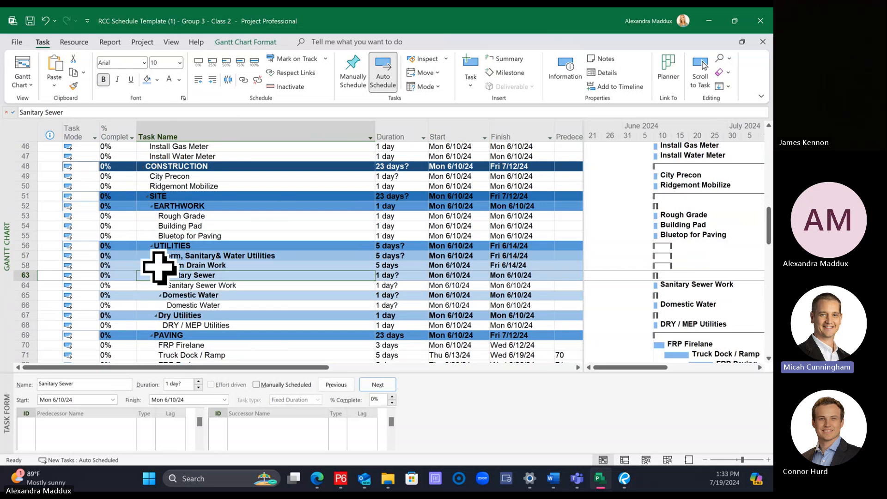
{"action": "left_click", "coordinate": [160, 265]}
{"action": "scroll", "coordinate": [344, 285], "scroll_direction": "down", "scroll_amount": 2}
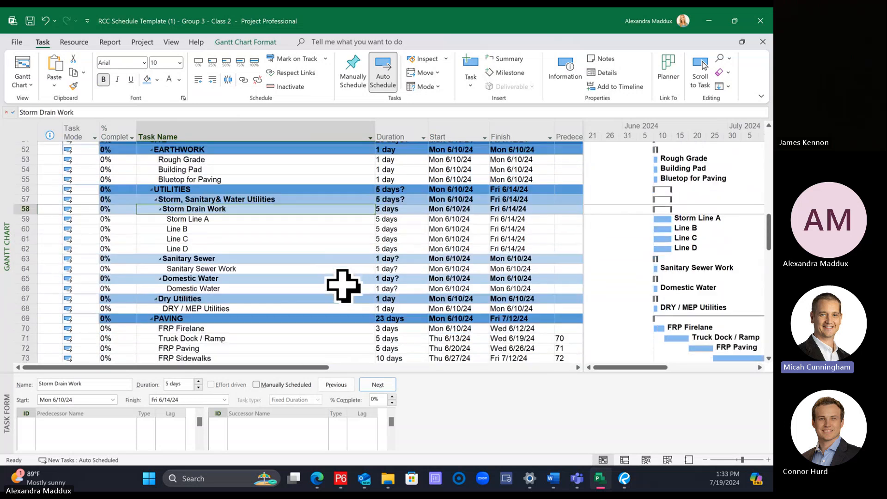
{"action": "scroll", "coordinate": [343, 285], "scroll_direction": "down", "scroll_amount": 1}
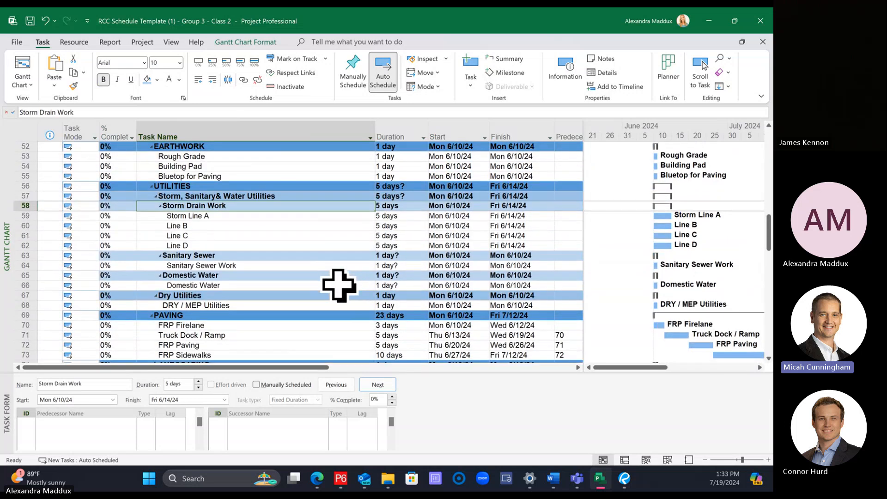
Step: Set the duration of the Sanitary Sewer Work task to 8 days
{"action": "left_click", "coordinate": [406, 266]}
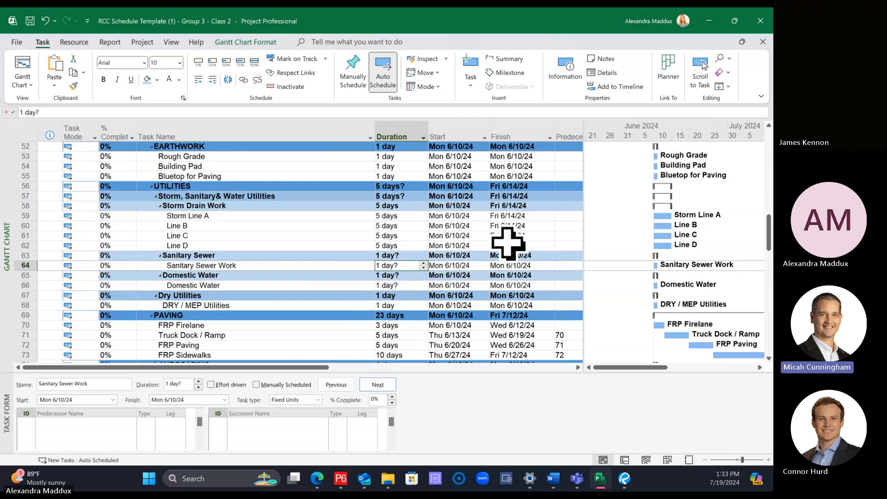
{"action": "left_click", "coordinate": [298, 263]}
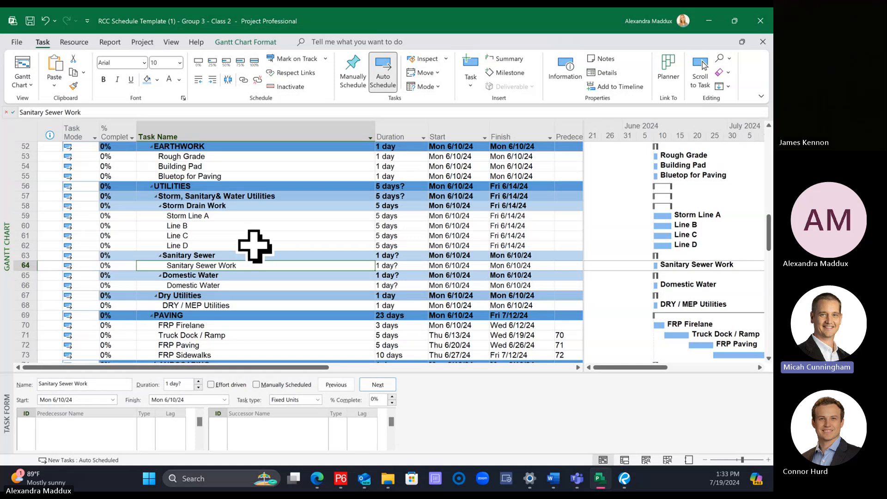
{"action": "left_click", "coordinate": [397, 265]}
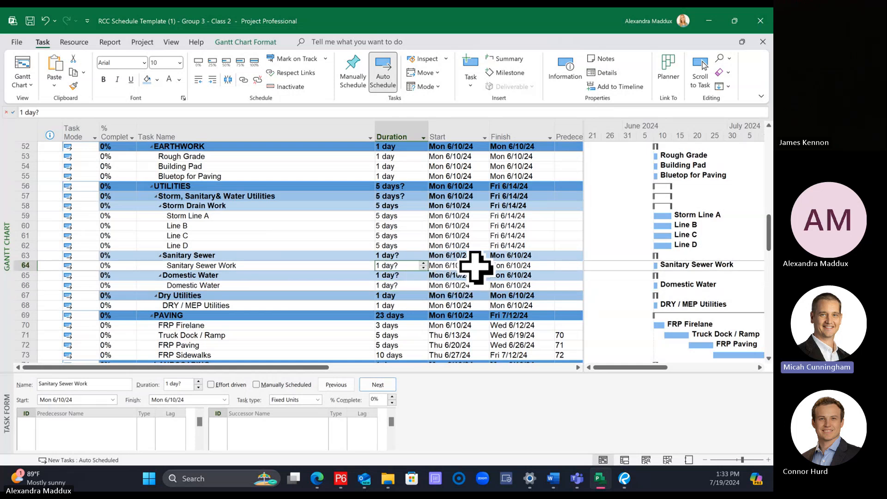
{"action": "left_click", "coordinate": [455, 234]}
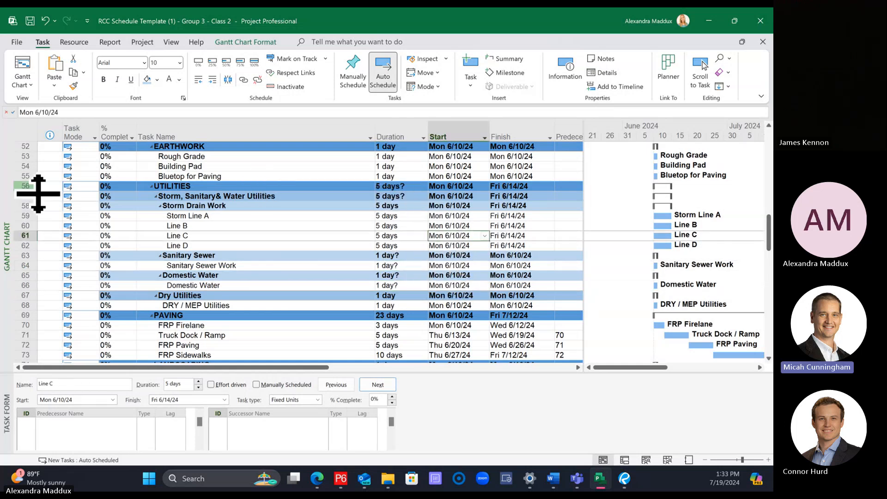
{"action": "left_click", "coordinate": [14, 186]}
{"action": "left_click", "coordinate": [402, 187]}
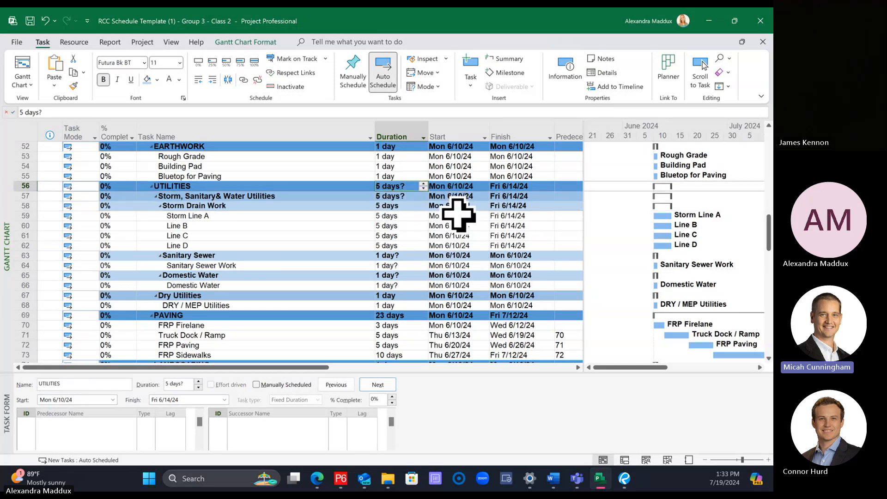
{"action": "left_click", "coordinate": [331, 266]}
{"action": "left_click", "coordinate": [385, 265]}
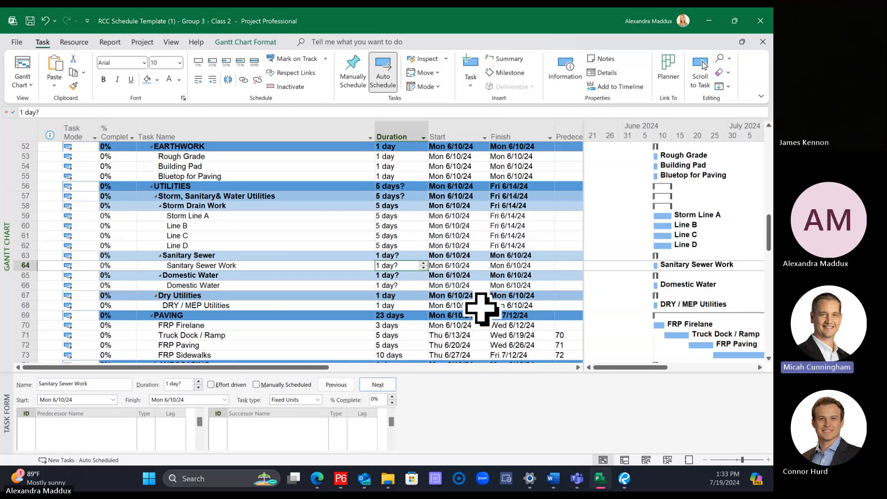
{"action": "type", "text": "8"}
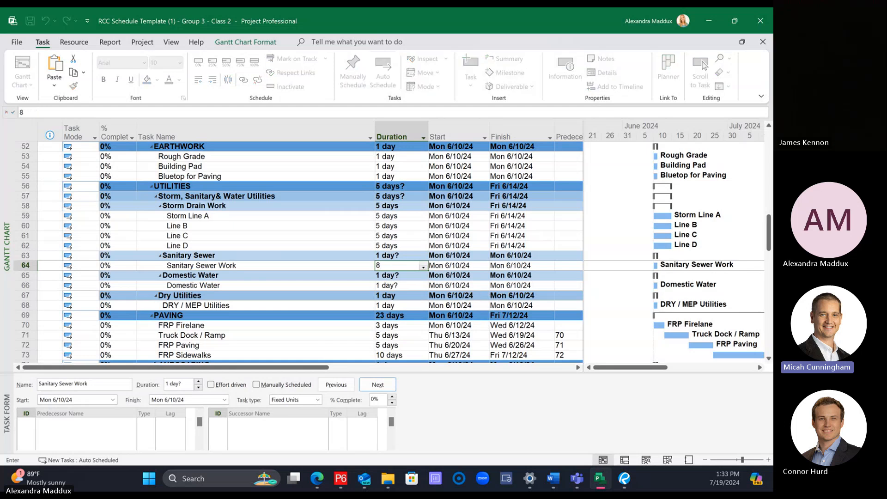
{"action": "key", "text": "Return"}
{"action": "key", "text": "Return"}
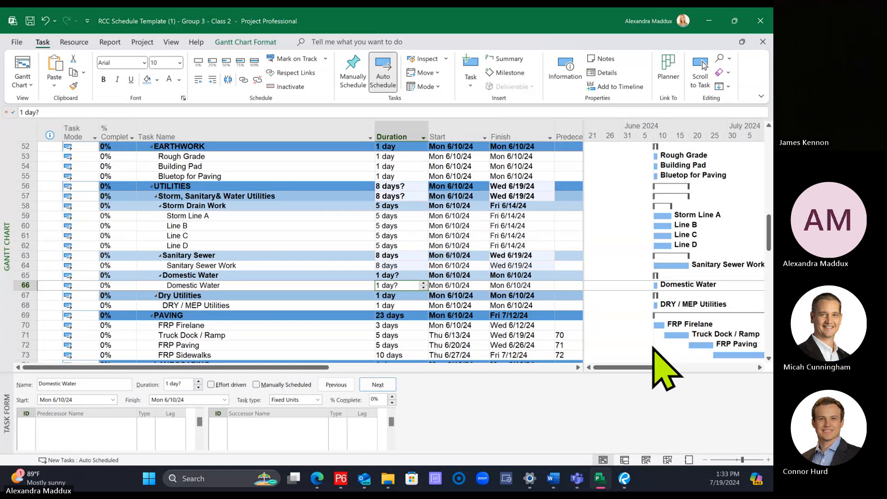
Step: Set the Domestic Water subtask's duration to 5 days and the DRY / MEP Utilities task's duration to 10 days
{"action": "type", "text": "5"}
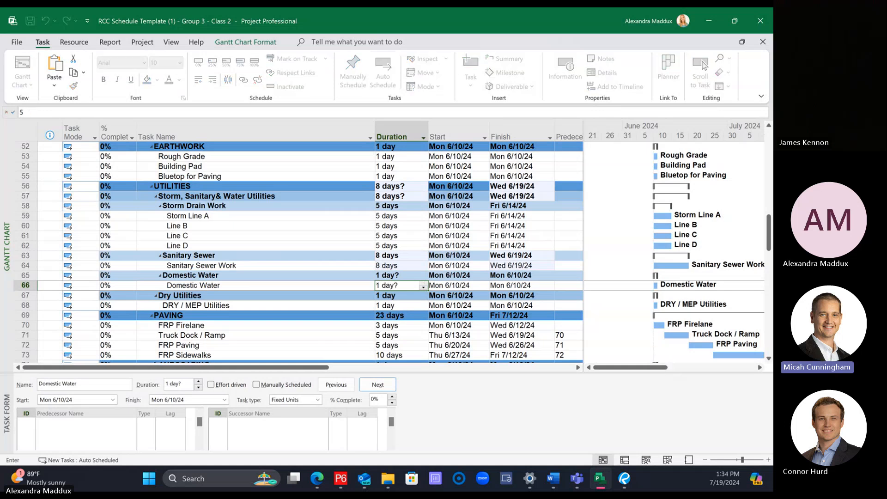
{"action": "key", "text": "Return"}
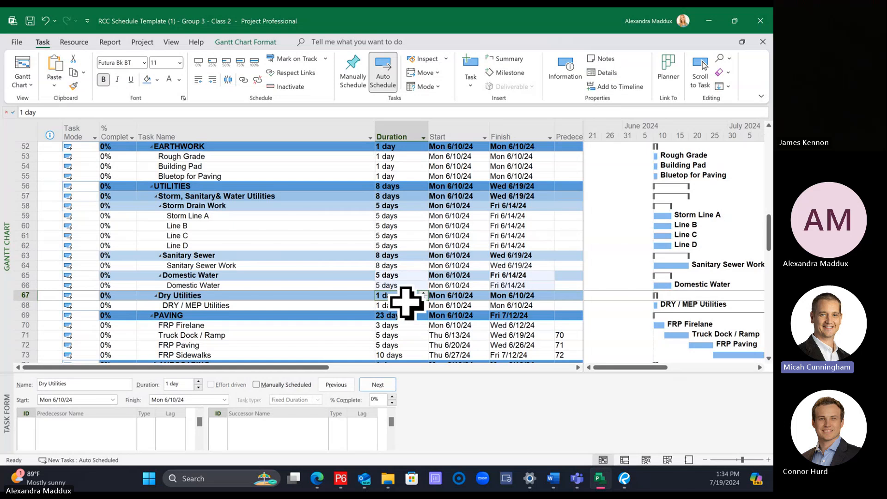
{"action": "left_click", "coordinate": [404, 304]}
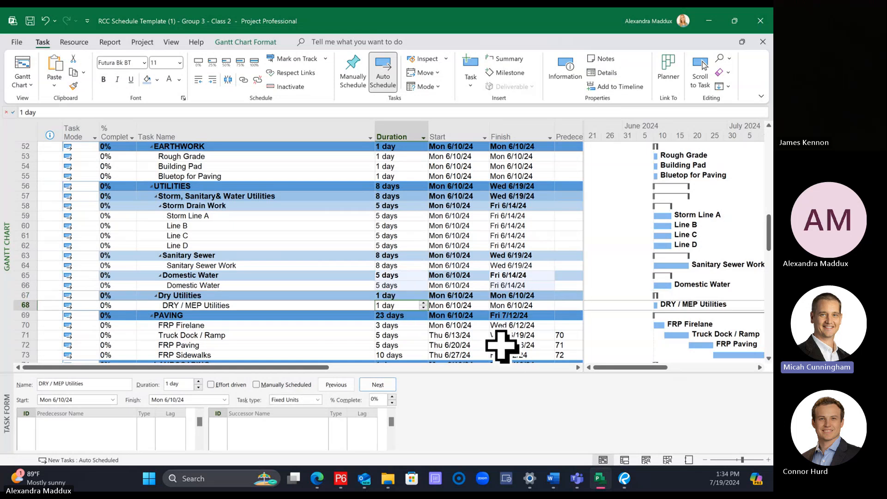
{"action": "type", "text": "10"}
{"action": "key", "text": "Return"}
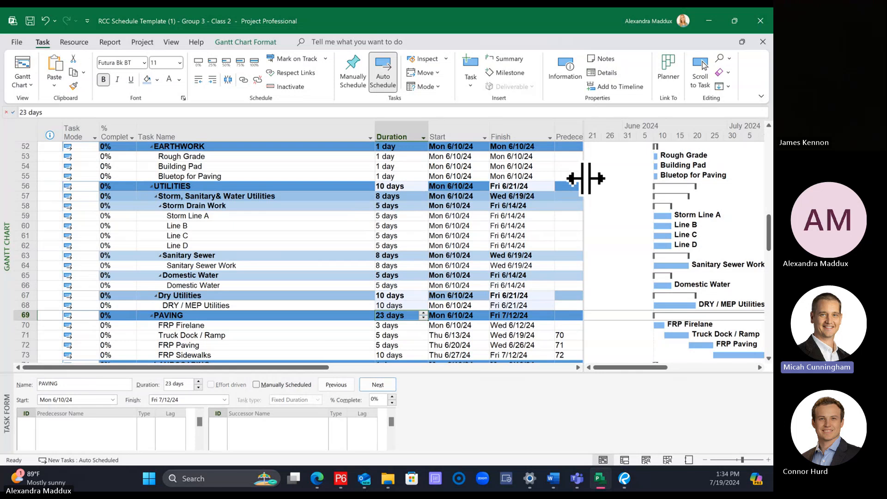
Step: Show the full Predecessors column and try linking Storm Line A to Line B as consecutive tasks
{"action": "left_click_drag", "start_coordinate": [585, 178], "coordinate": [620, 190]}
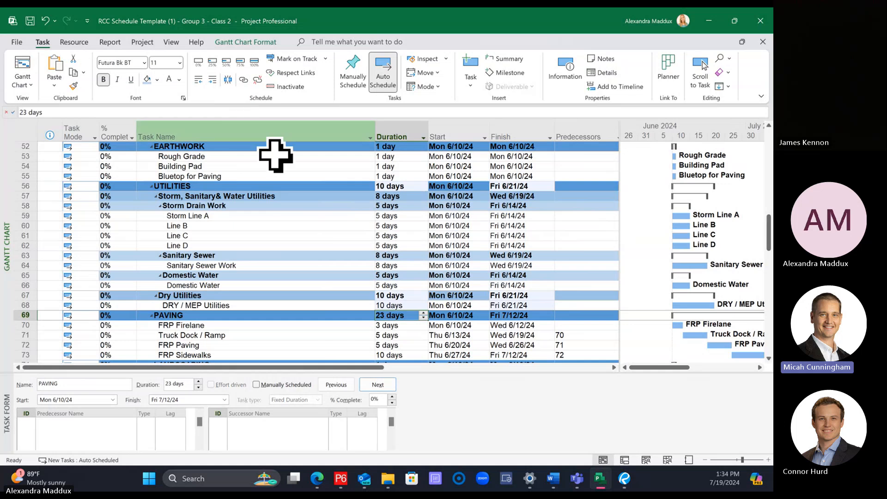
{"action": "left_click", "coordinate": [262, 216]}
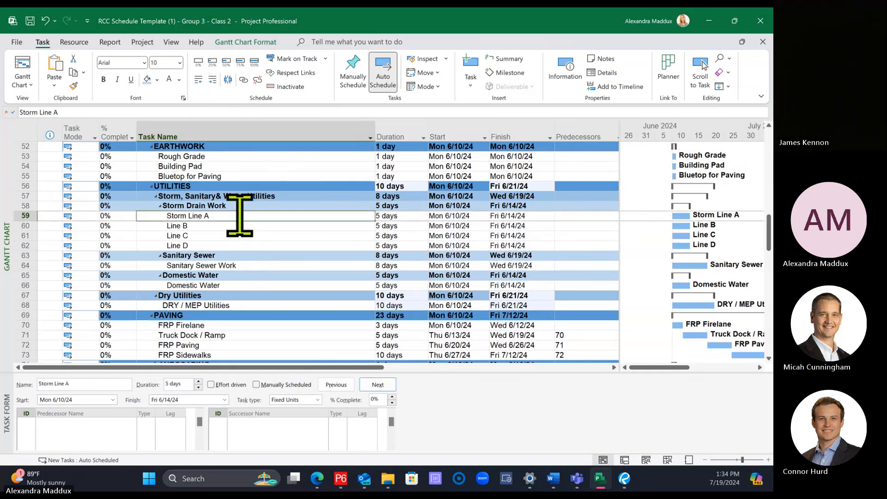
{"action": "left_click", "coordinate": [242, 228]}
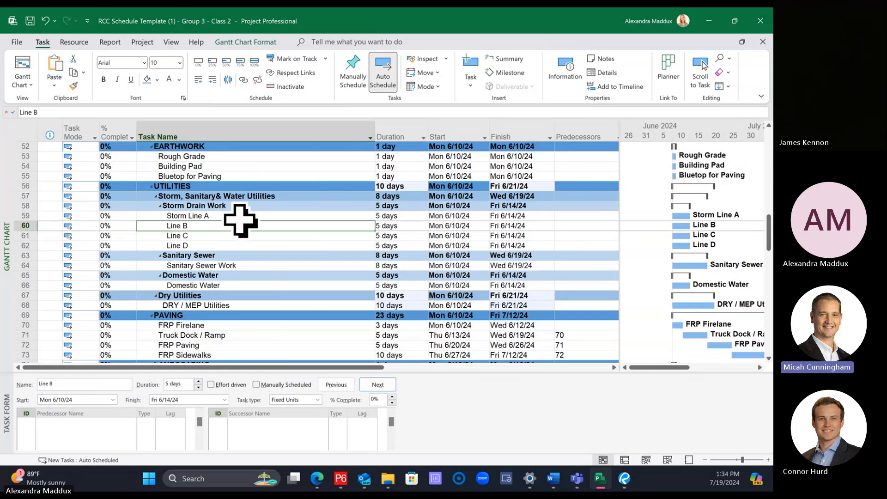
{"action": "left_click", "coordinate": [240, 218]}
{"action": "left_click_drag", "start_coordinate": [238, 225], "coordinate": [238, 218]}
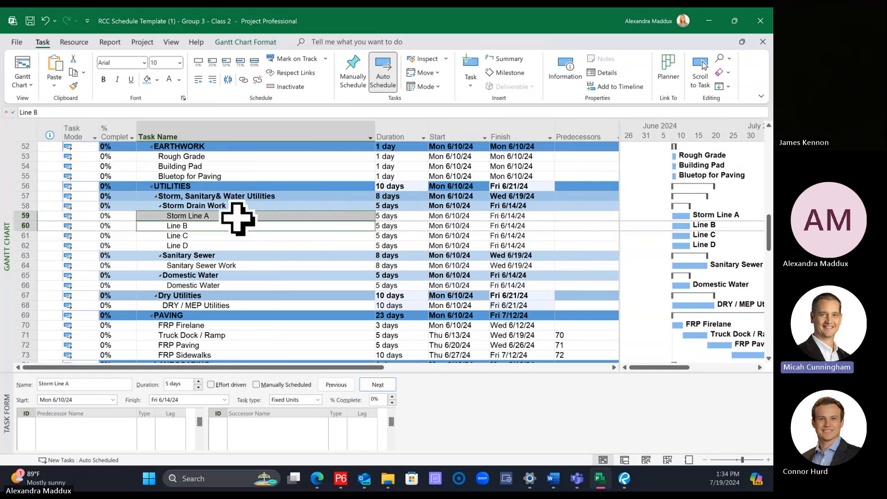
{"action": "left_click", "coordinate": [236, 216]}
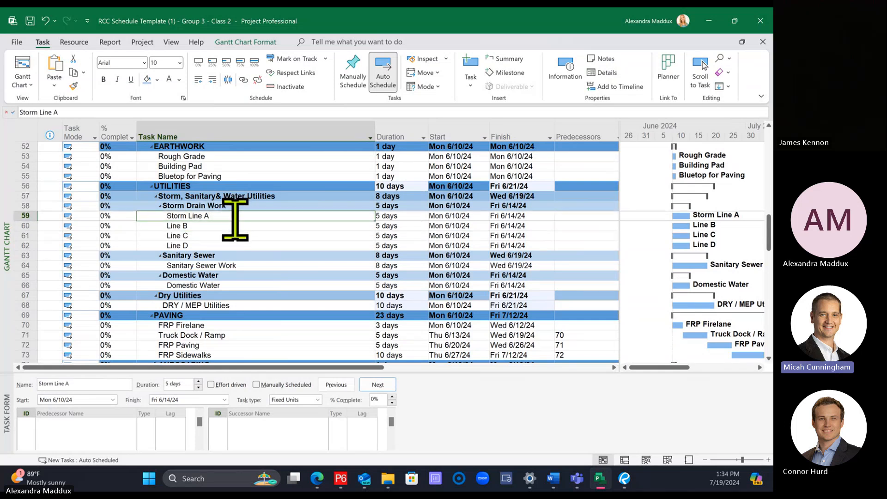
{"action": "left_click", "coordinate": [236, 225], "text": "shift"}
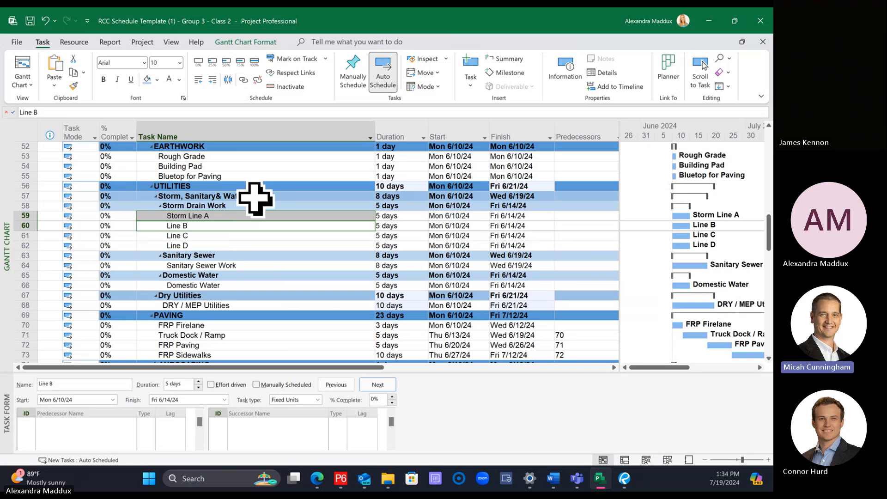
{"action": "left_click", "coordinate": [243, 80]}
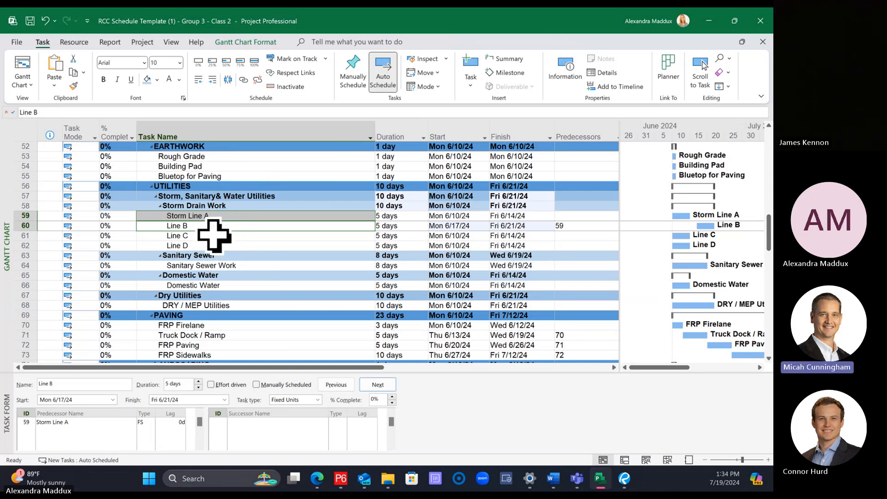
{"action": "key", "text": "ctrl+shift+F2"}
Step: Link Storm Line A, Line B, Line C and Line D in one consecutive finish-to-start chain
{"action": "left_click", "coordinate": [232, 254]}
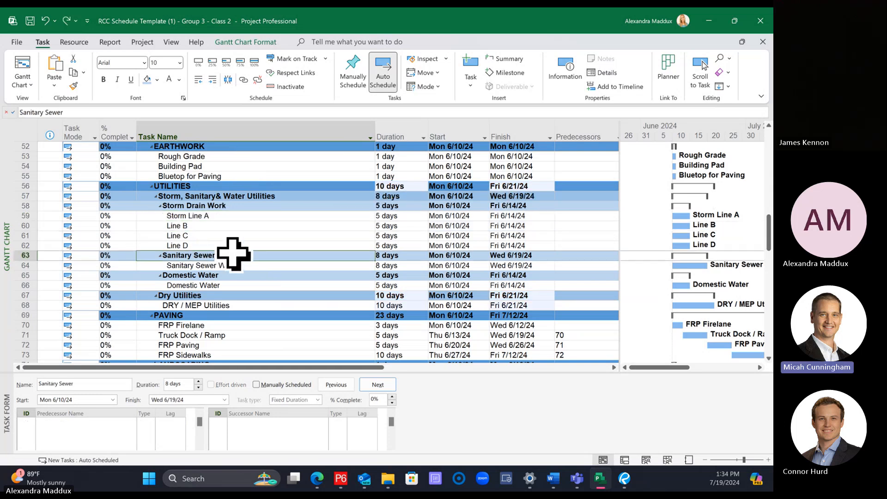
{"action": "left_click", "coordinate": [211, 216]}
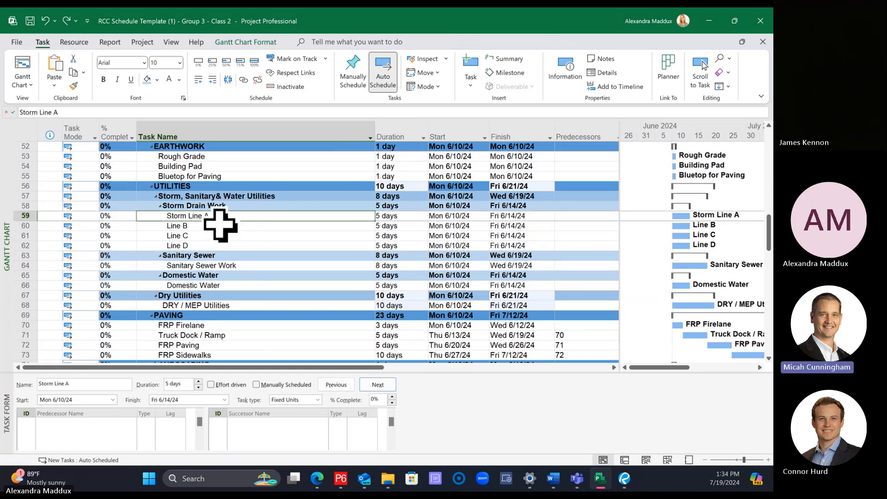
{"action": "left_click", "coordinate": [228, 244], "text": "shift"}
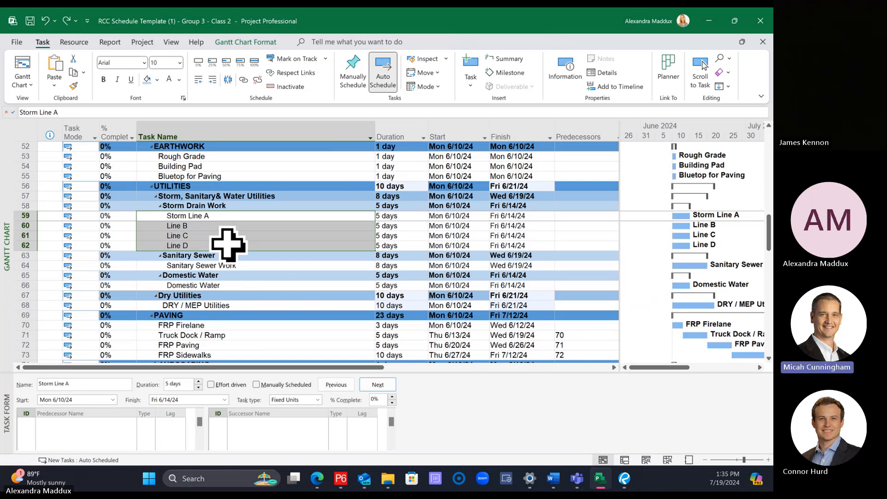
{"action": "left_click", "coordinate": [242, 81]}
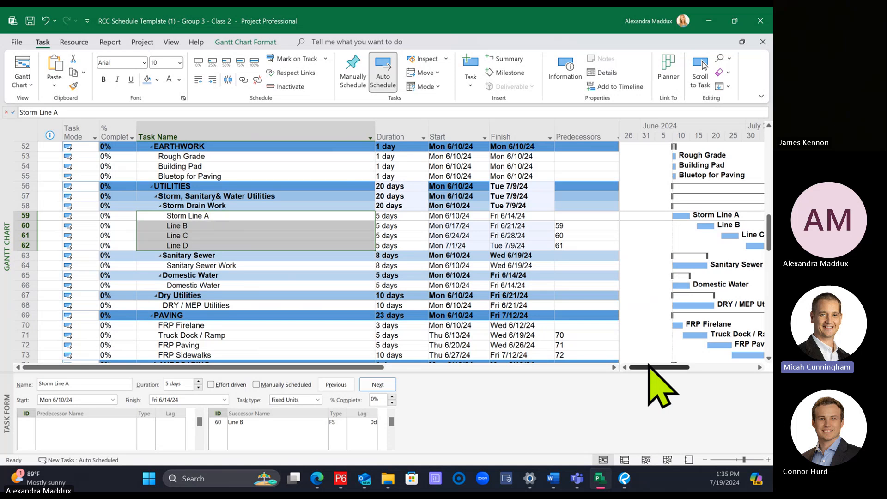
Step: Undo the links between Storm Line A, Line B, Line C and Line D, and widen the Gantt chart area
{"action": "left_click_drag", "start_coordinate": [649, 367], "coordinate": [664, 368]}
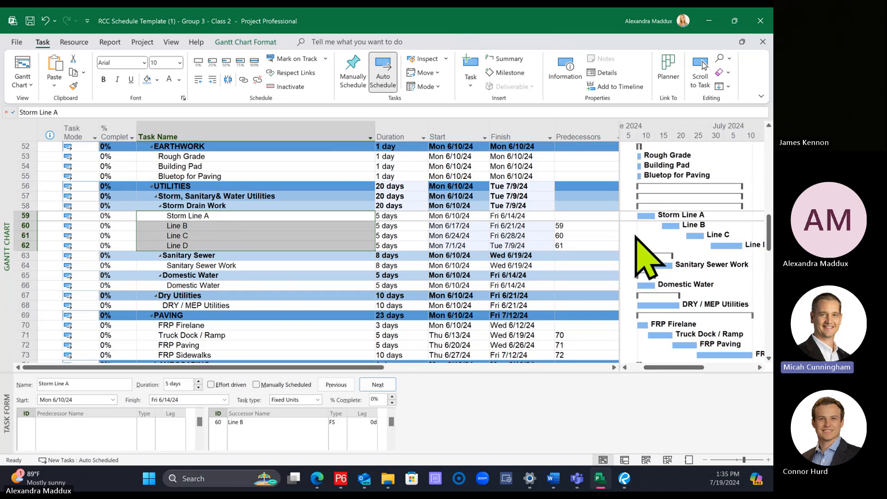
{"action": "key", "text": "ctrl+shift+F2"}
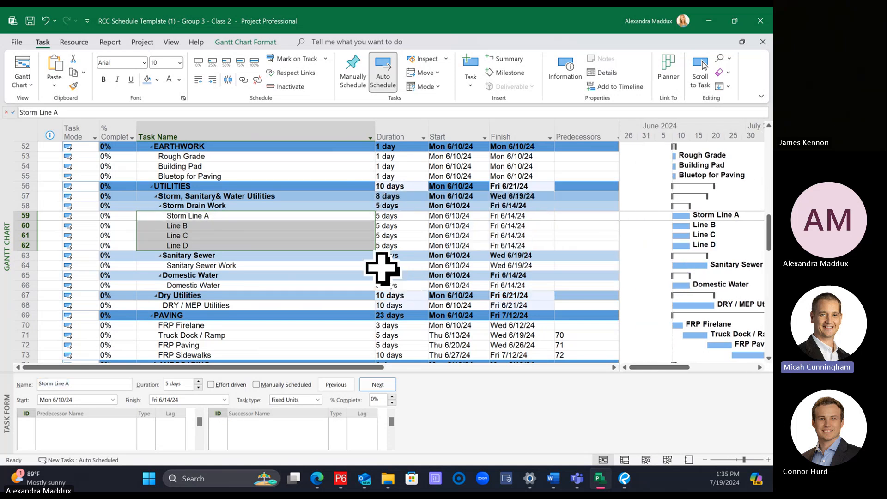
{"action": "left_click_drag", "start_coordinate": [620, 232], "coordinate": [573, 238]}
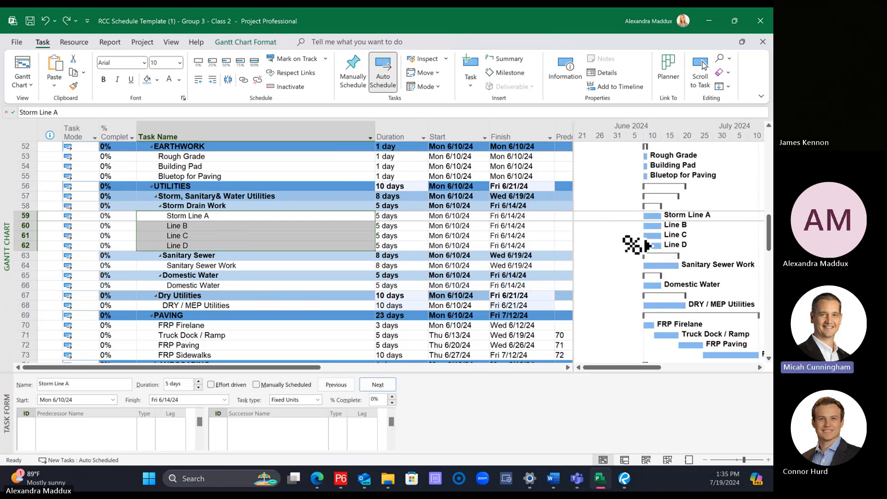
Step: Try linking Storm Line A through Line D as consecutive tasks, and undo those links
{"action": "left_click", "coordinate": [268, 276]}
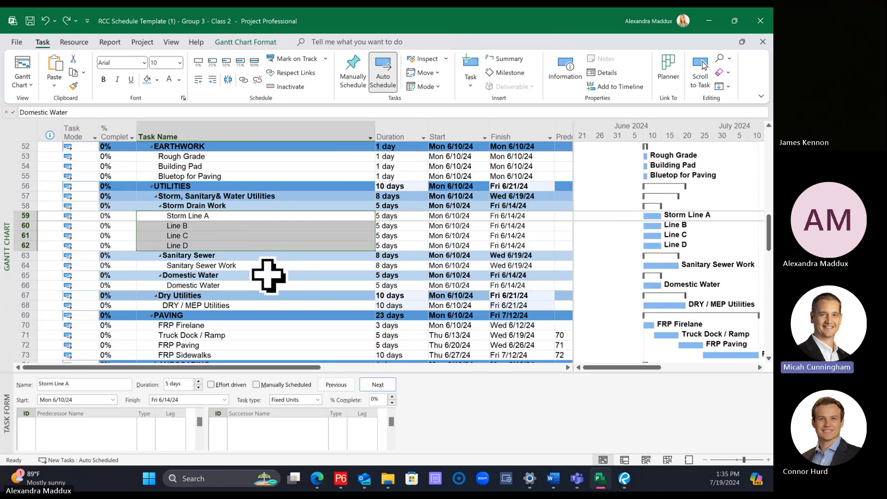
{"action": "left_click", "coordinate": [242, 216]}
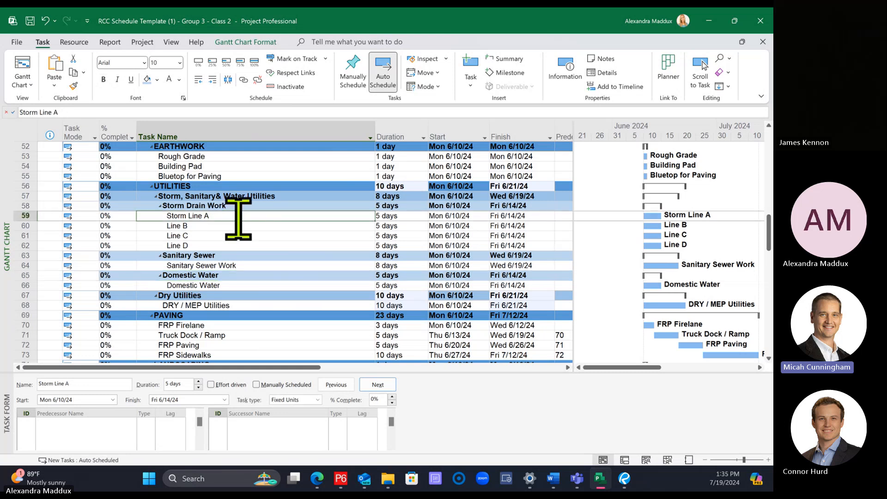
{"action": "left_click", "coordinate": [242, 245], "text": "shift"}
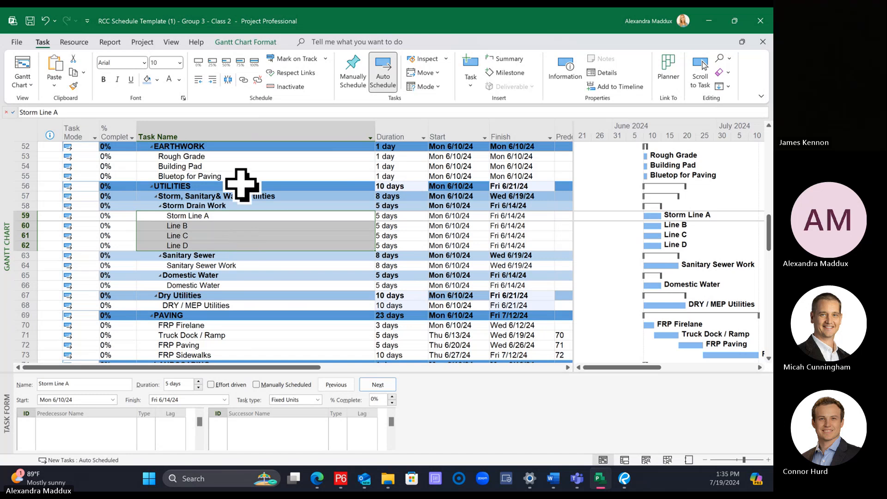
{"action": "left_click", "coordinate": [244, 81]}
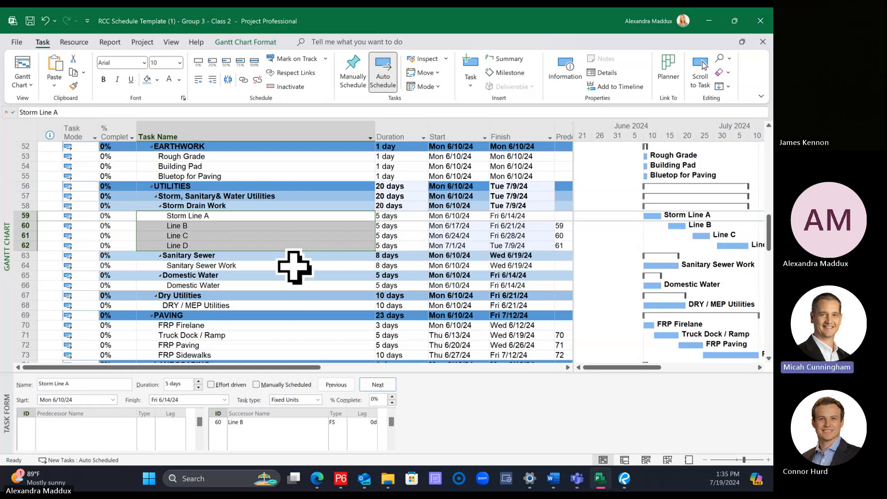
{"action": "key", "text": "ctrl+shift+F2"}
Step: Select the four tasks from Storm Line A to Line D and link them in a consecutive finish-to-start chain
{"action": "left_click", "coordinate": [243, 214]}
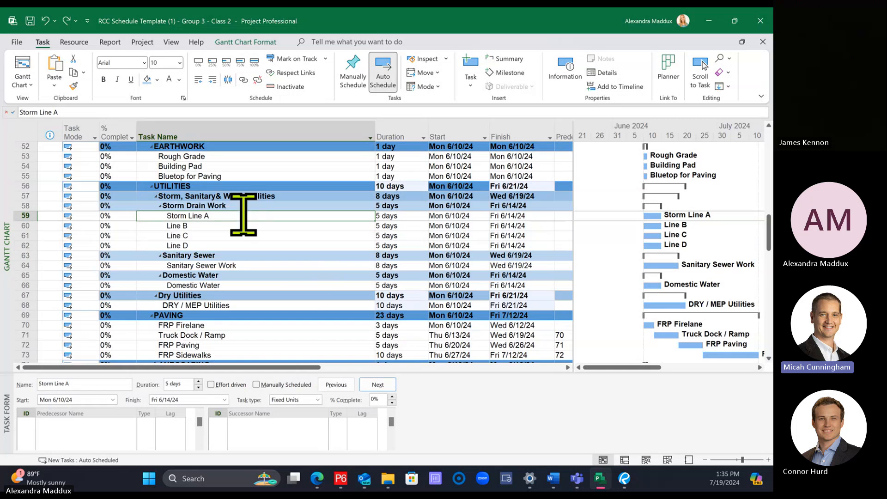
{"action": "left_click", "coordinate": [244, 214]}
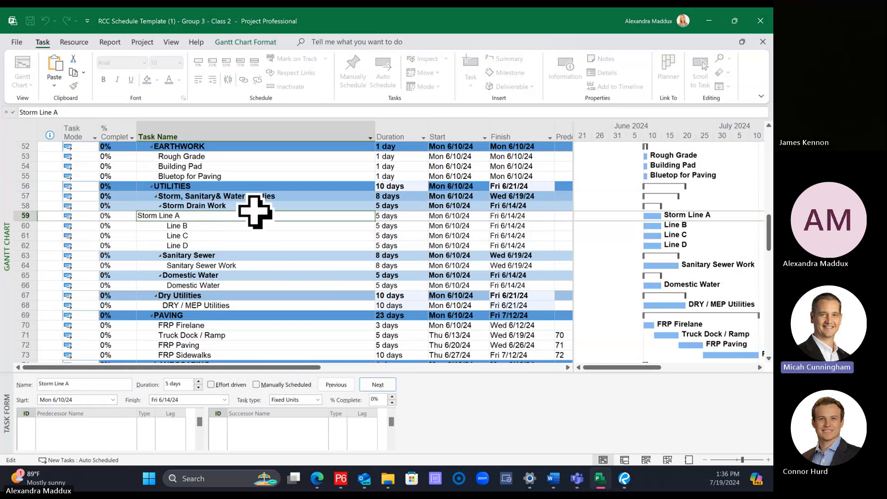
{"action": "left_click", "coordinate": [227, 245], "text": "shift"}
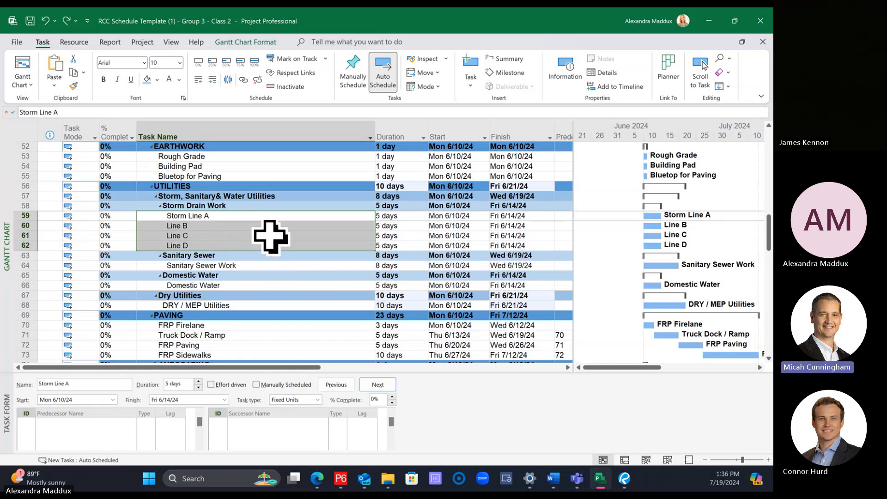
{"action": "left_click", "coordinate": [244, 80]}
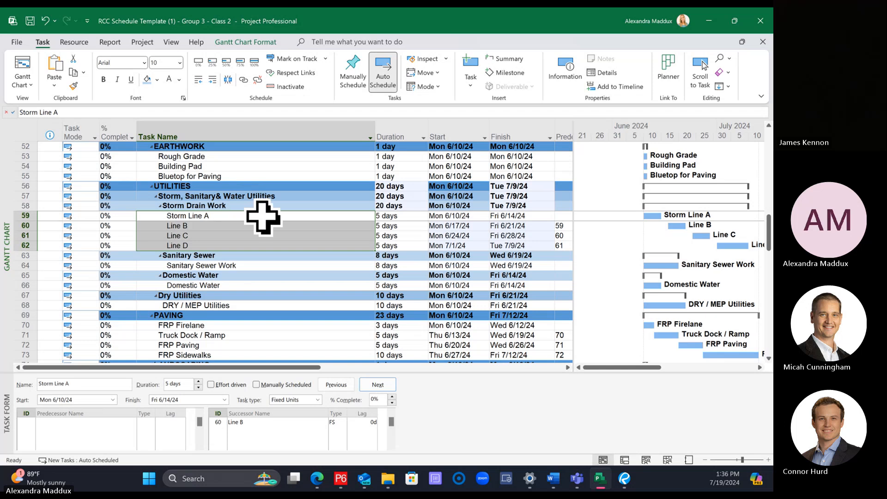
Step: Narrow the Task Name column so that the full Predecessors column fits in the table
{"action": "left_click", "coordinate": [328, 265]}
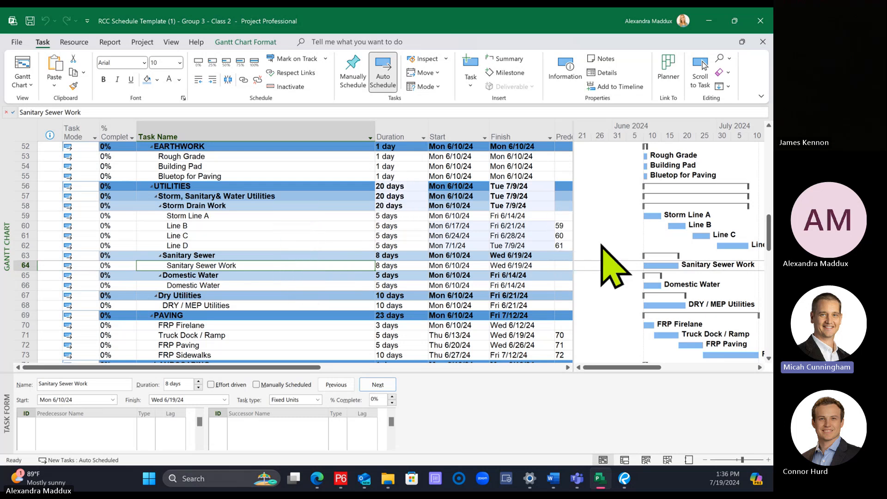
{"action": "left_click", "coordinate": [386, 136]}
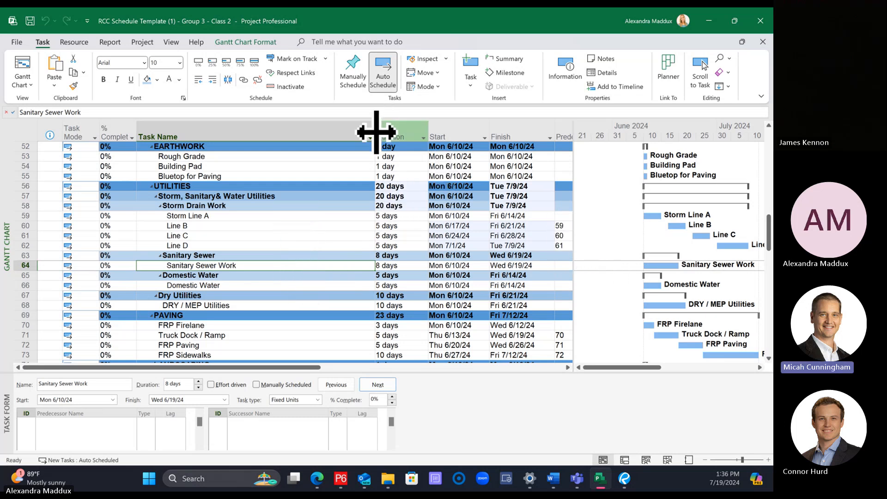
{"action": "left_click_drag", "start_coordinate": [375, 131], "coordinate": [320, 131]}
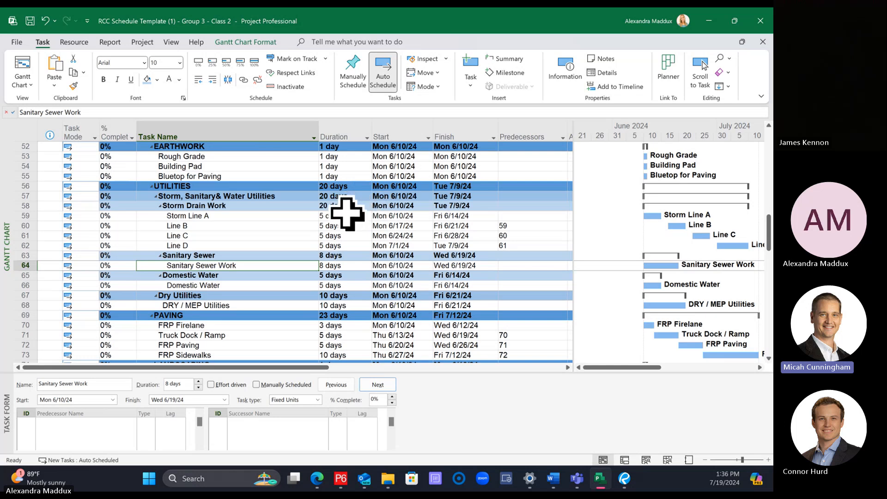
Step: Link Sanitary Sewer Work to Storm Line A as its finish-to-start predecessor, selecting only those two tasks
{"action": "left_click", "coordinate": [221, 215]}
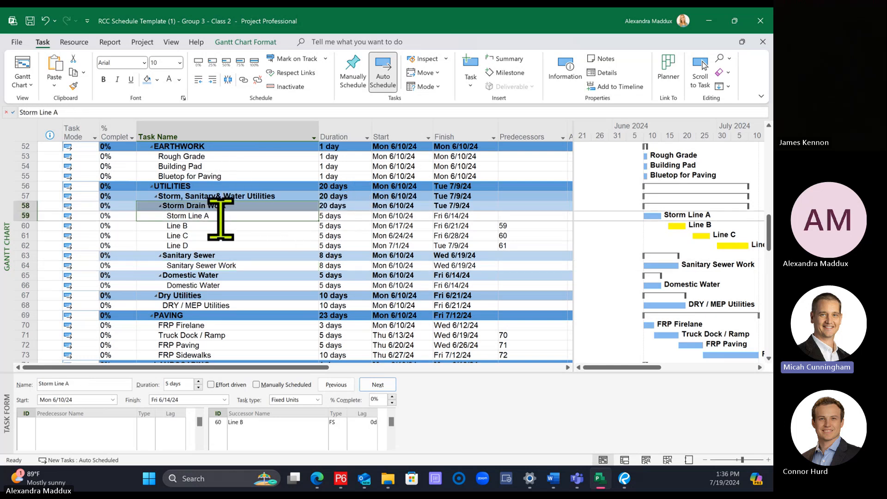
{"action": "left_click", "coordinate": [221, 215]}
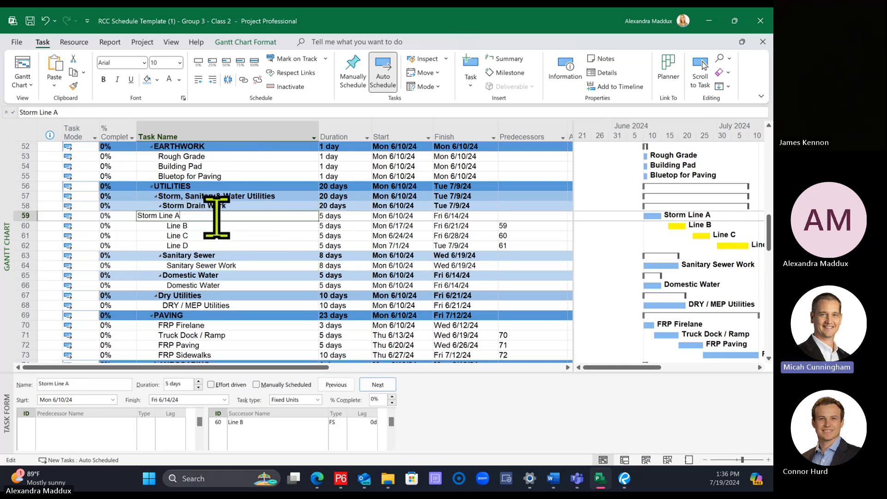
{"action": "left_click", "coordinate": [244, 257]}
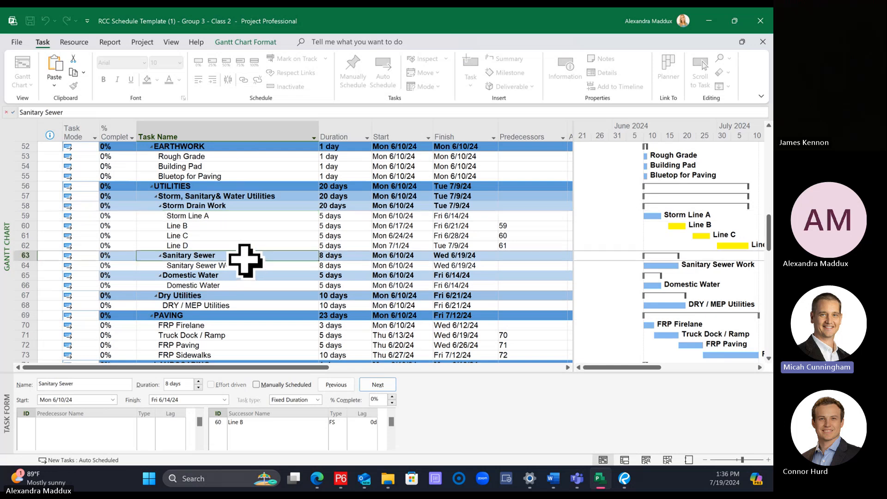
{"action": "left_click", "coordinate": [240, 215]}
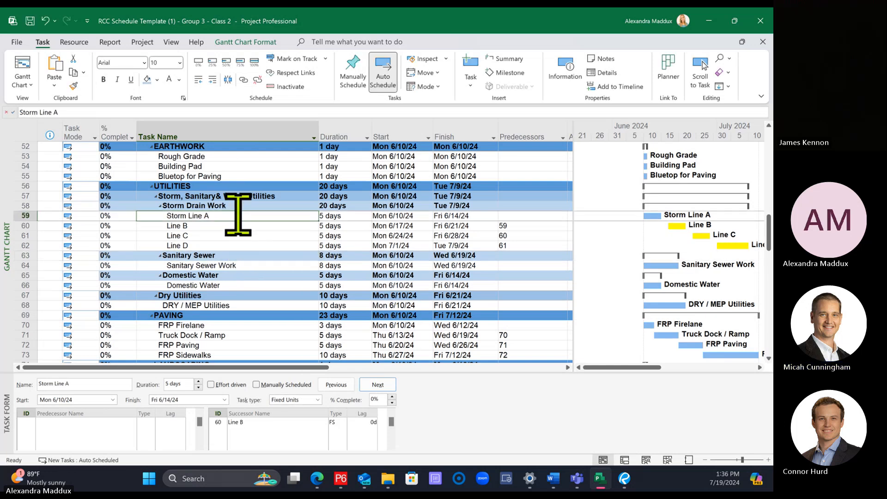
{"action": "left_click", "coordinate": [230, 266]}
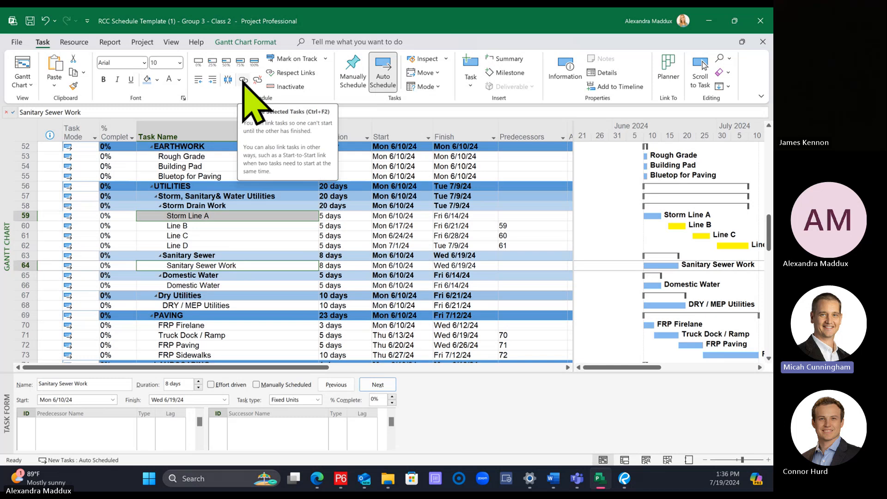
{"action": "left_click", "coordinate": [229, 245]}
{"action": "left_click", "coordinate": [212, 215]}
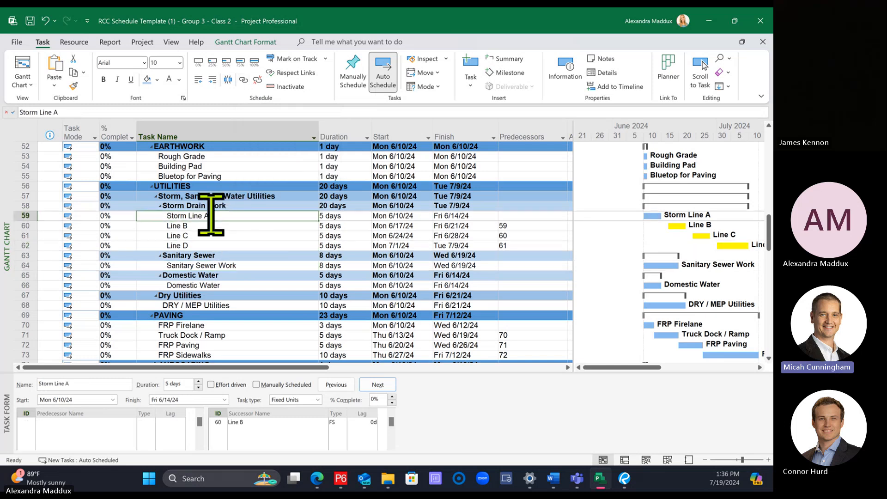
{"action": "left_click", "coordinate": [228, 264], "text": "ctrl"}
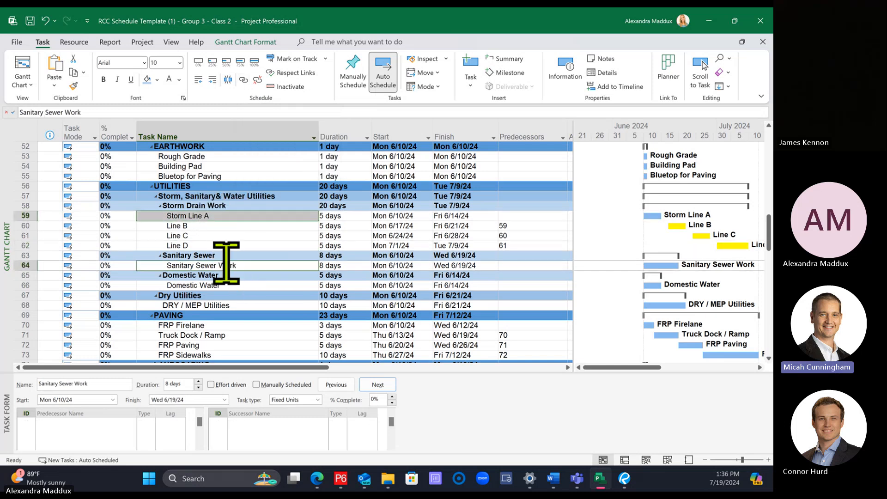
{"action": "left_click", "coordinate": [244, 80]}
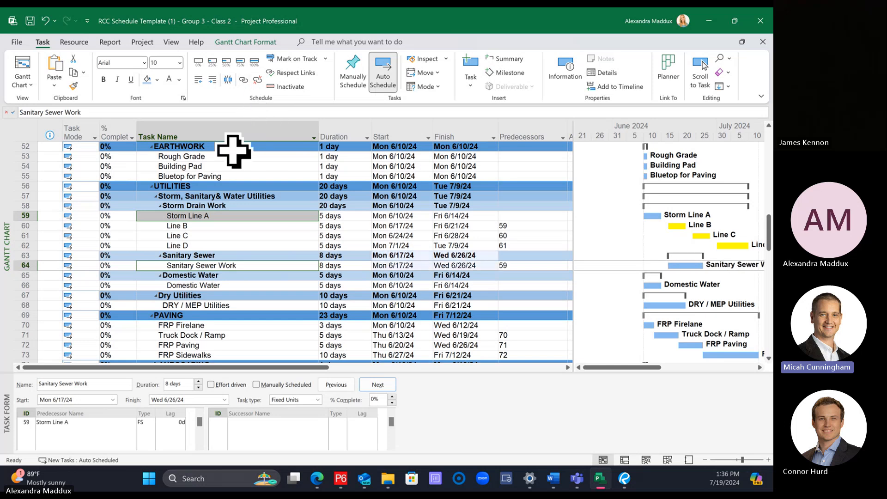
Step: Link the Domestic Water subtask to Sanitary Sewer Work as its finish-to-start predecessor
{"action": "left_click", "coordinate": [249, 285]}
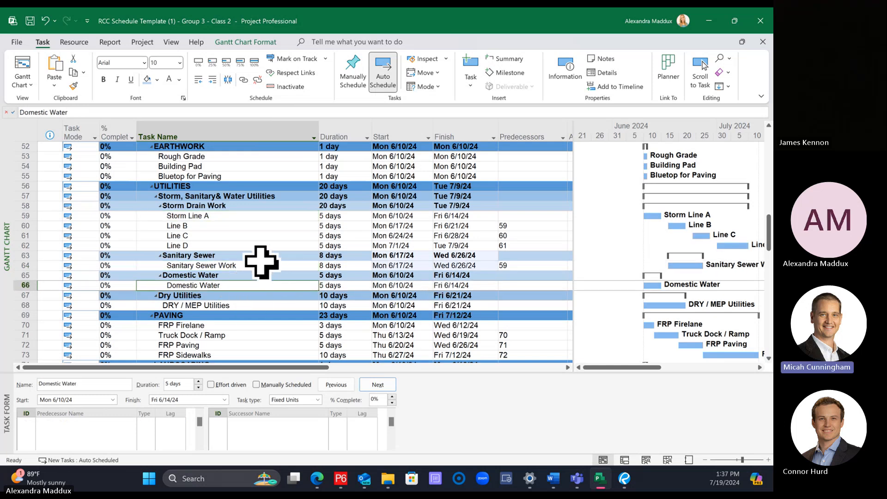
{"action": "left_click", "coordinate": [253, 255]}
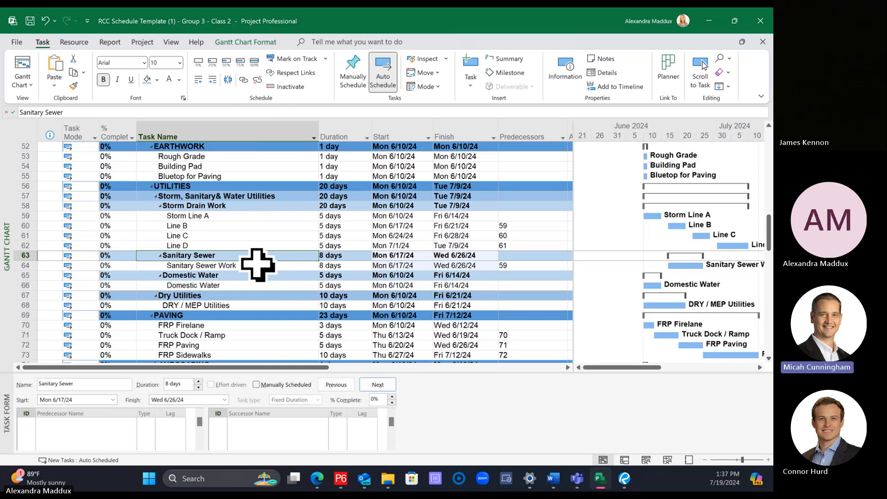
{"action": "left_click", "coordinate": [258, 265]}
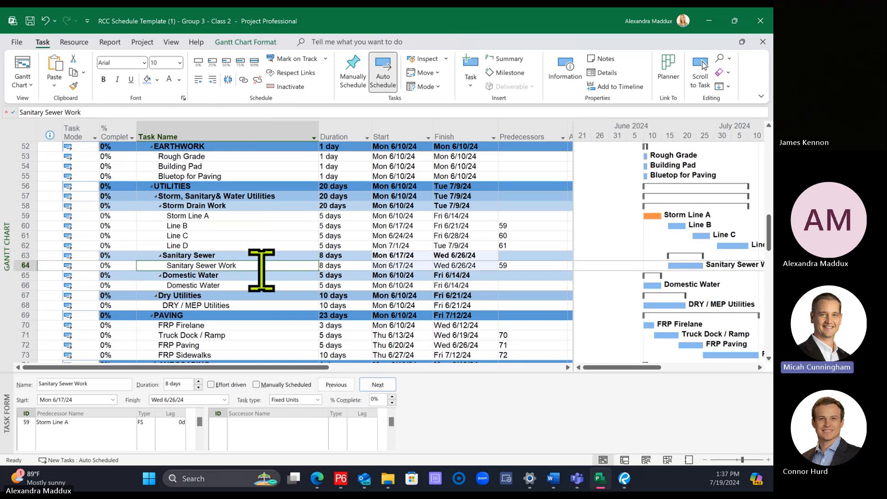
{"action": "left_click", "coordinate": [242, 285]}
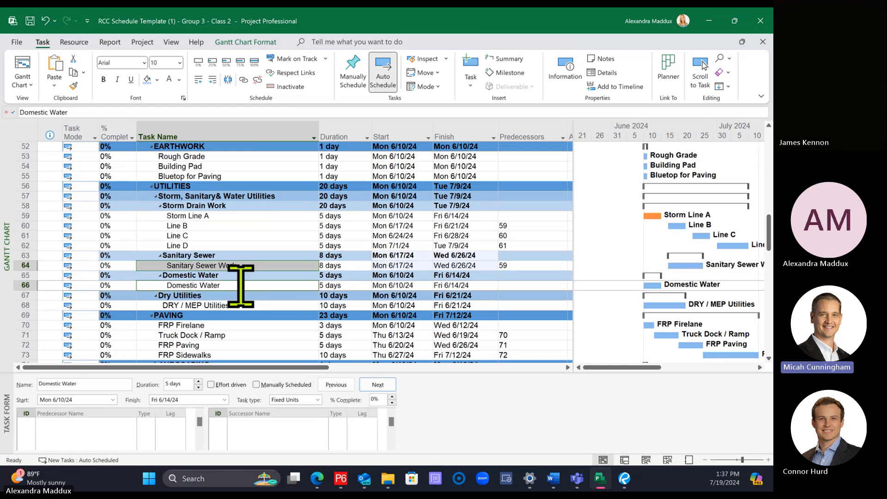
{"action": "left_click", "coordinate": [244, 80]}
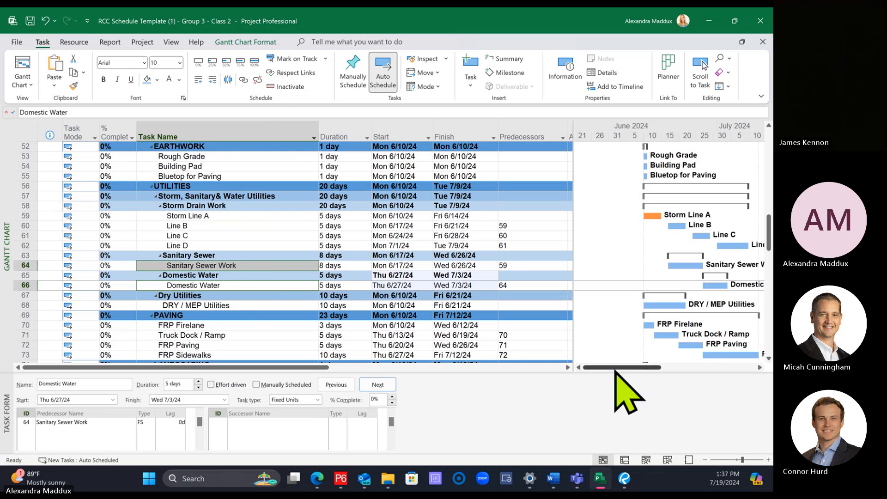
{"action": "left_click_drag", "start_coordinate": [614, 368], "coordinate": [626, 372]}
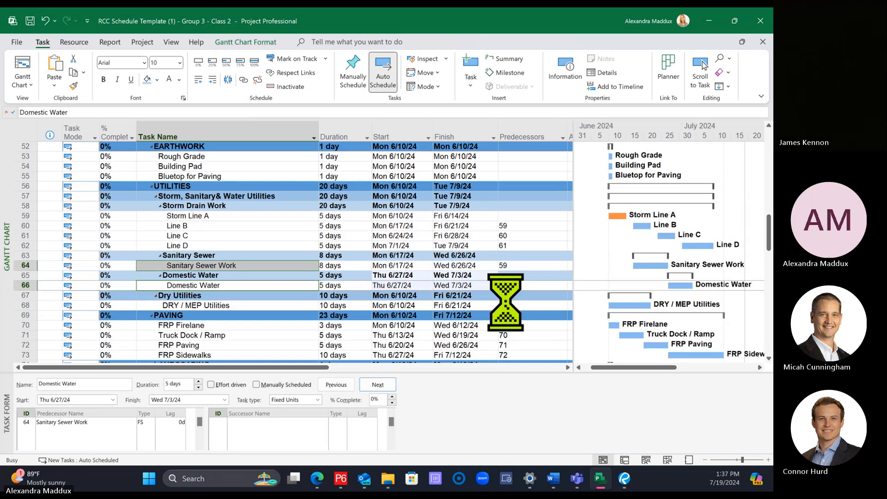
Step: Select Line C and turn off the Driving Predecessors and Driven Successors task path highlighting
{"action": "left_click", "coordinate": [340, 235]}
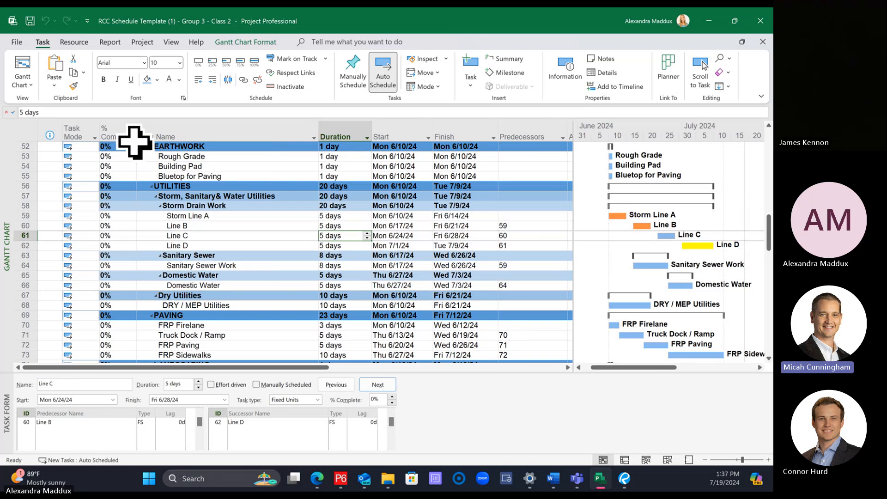
{"action": "left_click", "coordinate": [240, 41]}
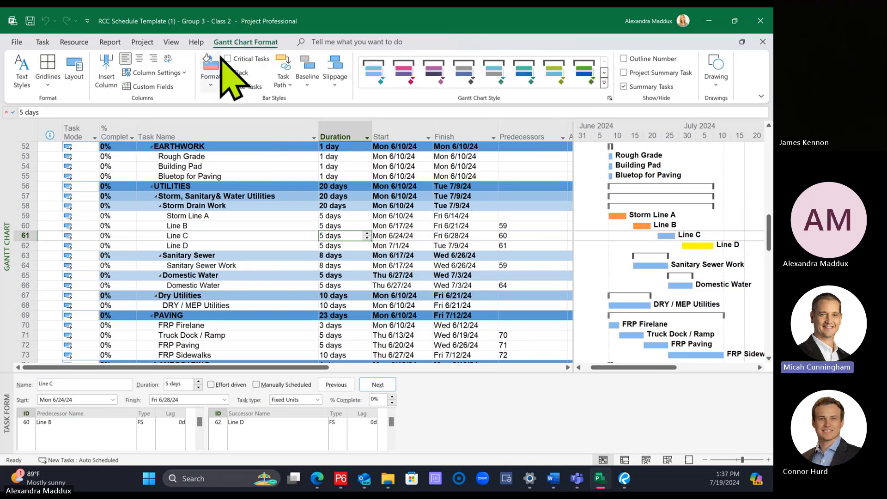
{"action": "left_click", "coordinate": [284, 81]}
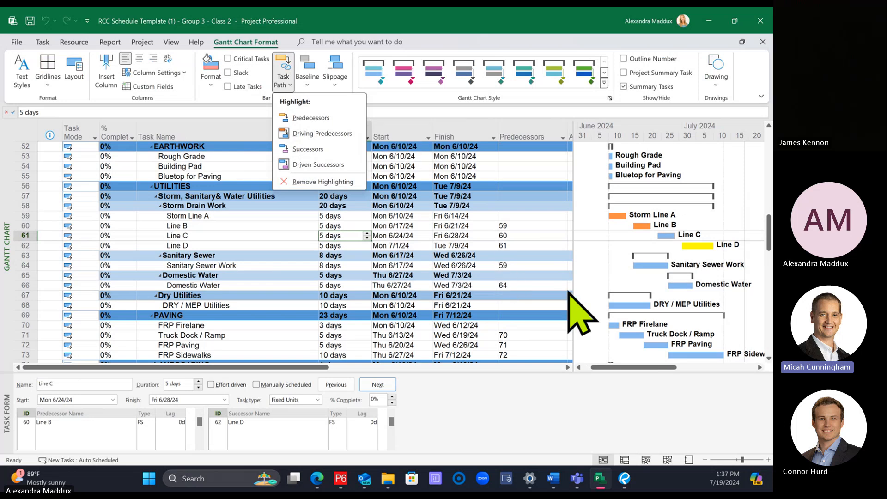
{"action": "key", "text": "Escape"}
{"action": "left_click", "coordinate": [255, 225]}
{"action": "left_click", "coordinate": [267, 236]}
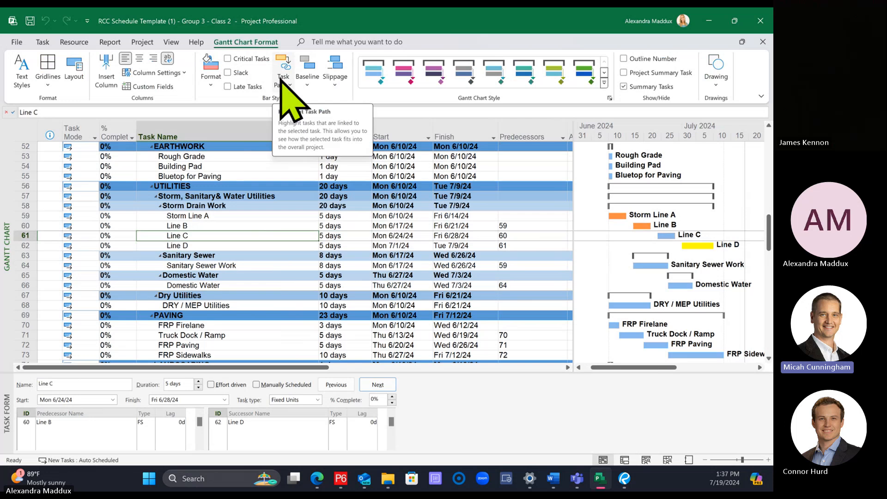
{"action": "left_click", "coordinate": [282, 82]}
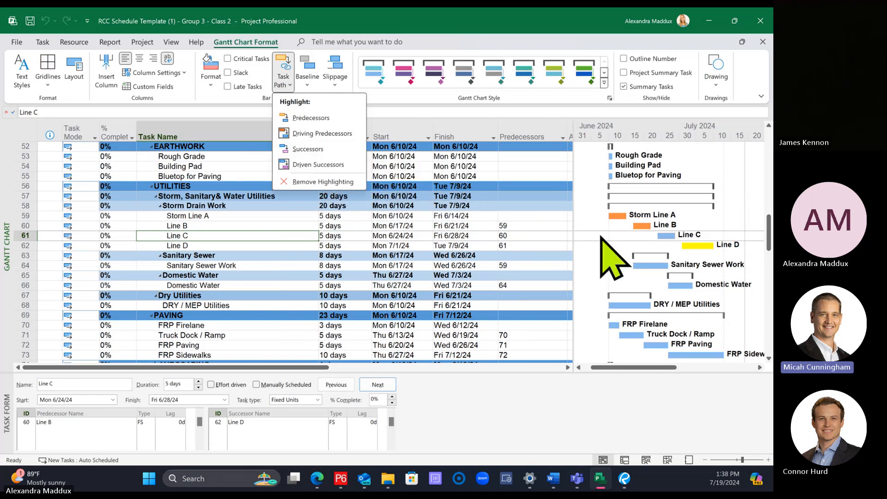
{"action": "left_click", "coordinate": [319, 134]}
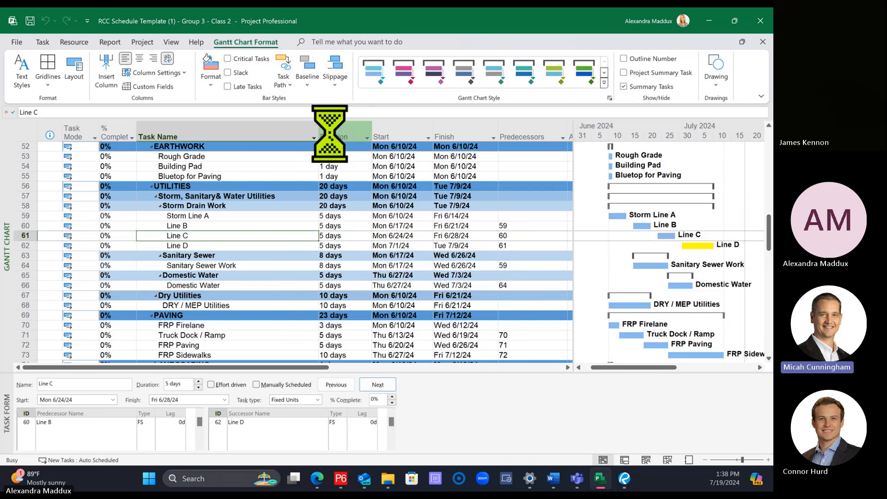
{"action": "left_click", "coordinate": [280, 71]}
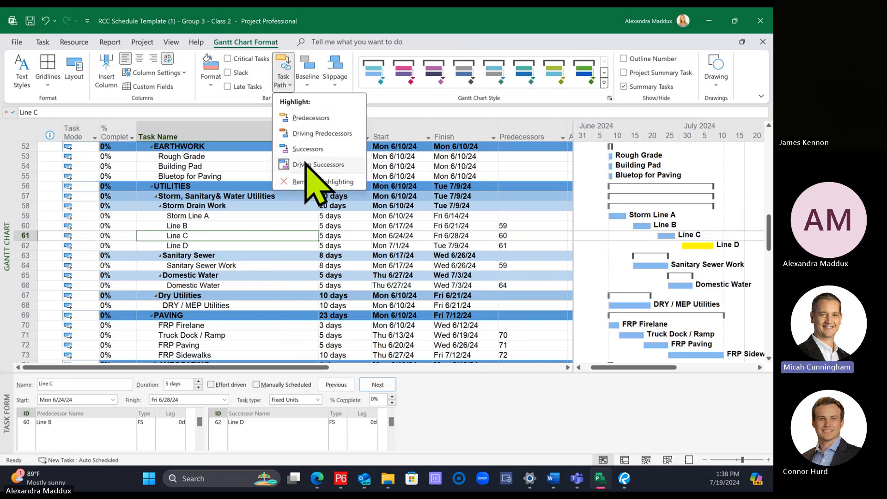
{"action": "left_click", "coordinate": [323, 168]}
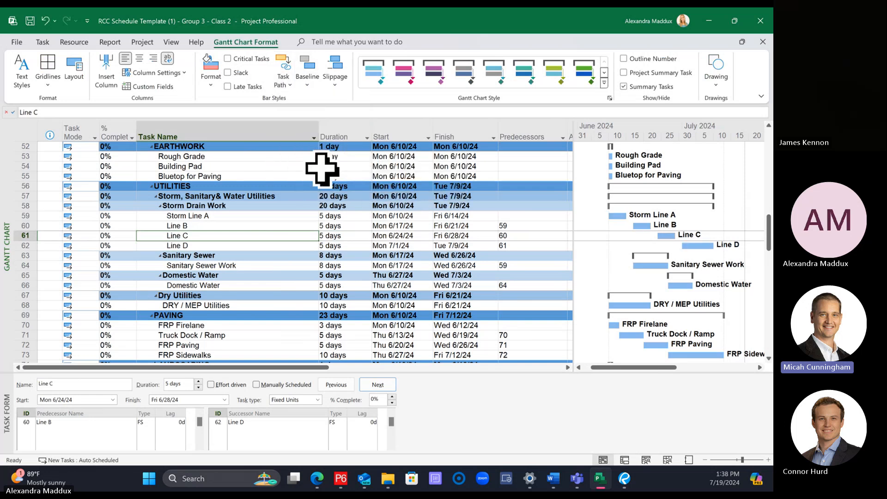
Step: Highlight the task path Successors, check them for Storm Line A, and turn the Successors highlighting off again
{"action": "left_click", "coordinate": [282, 80]}
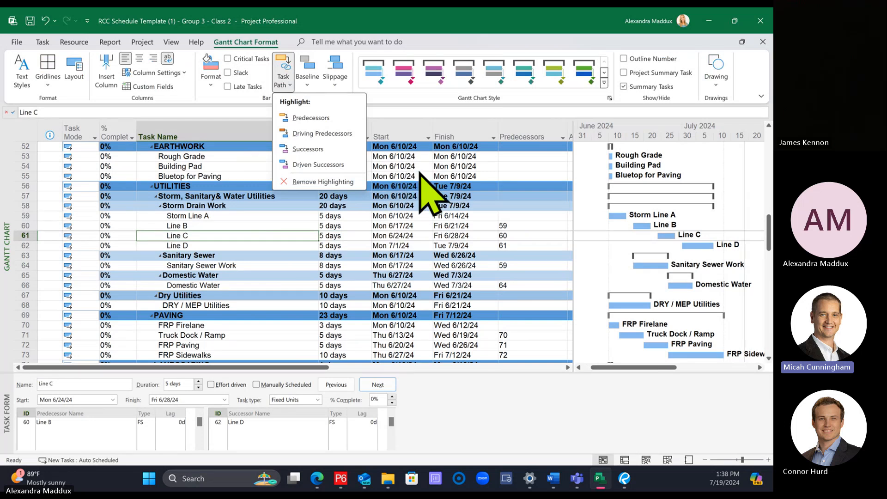
{"action": "left_click", "coordinate": [422, 184]}
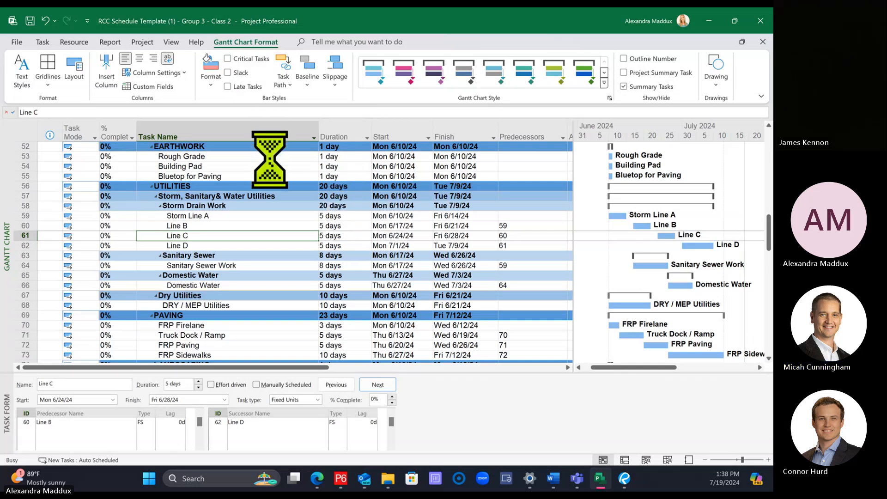
{"action": "left_click", "coordinate": [290, 81]}
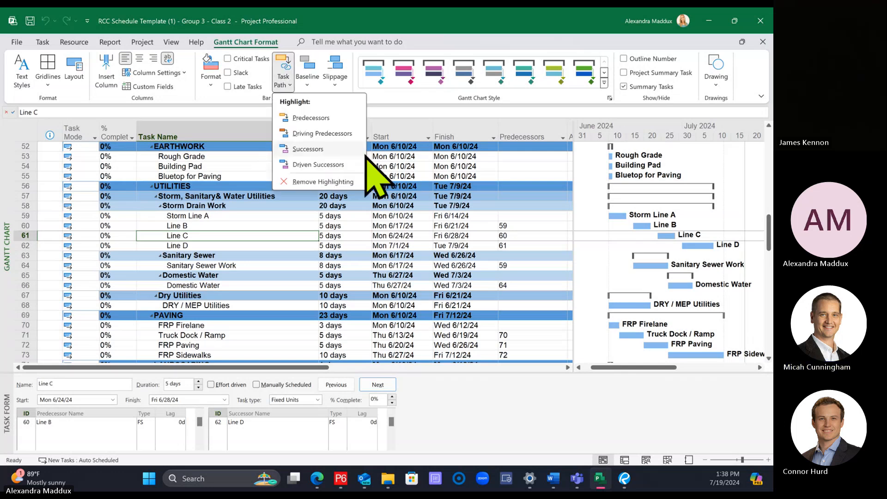
{"action": "left_click", "coordinate": [335, 148]}
{"action": "left_click", "coordinate": [219, 216]}
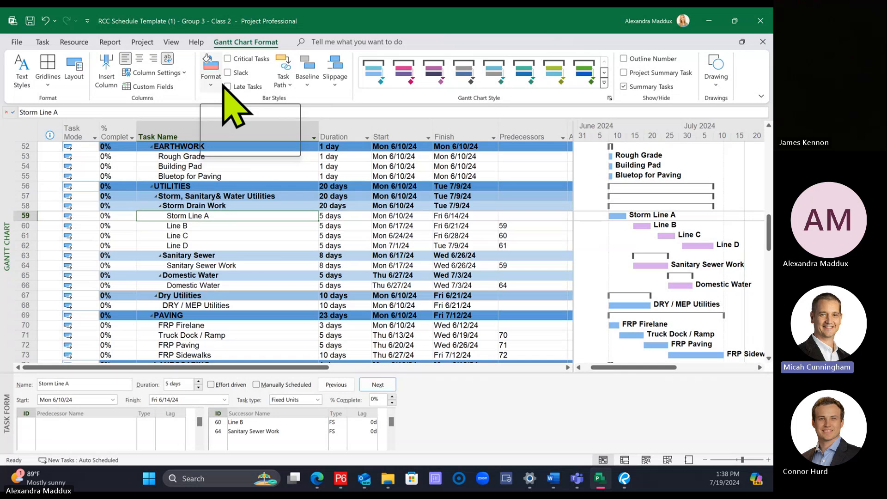
{"action": "left_click", "coordinate": [288, 87]}
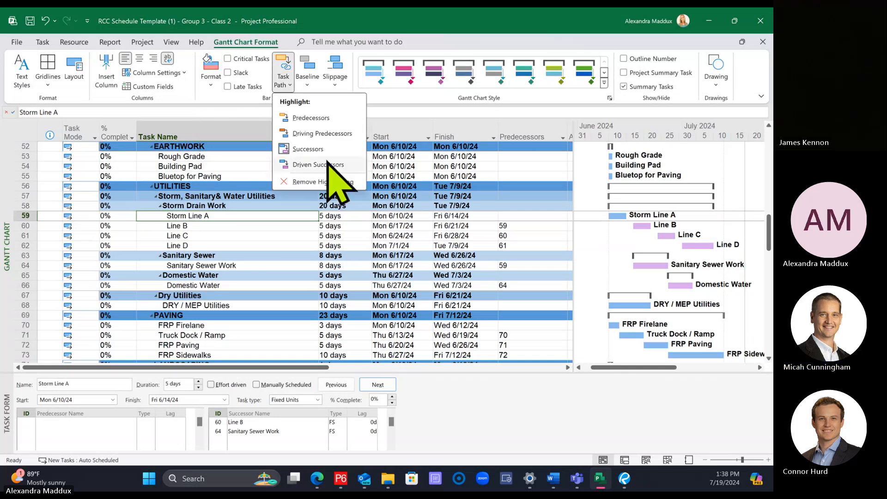
{"action": "left_click", "coordinate": [325, 151]}
{"action": "left_click", "coordinate": [292, 195]}
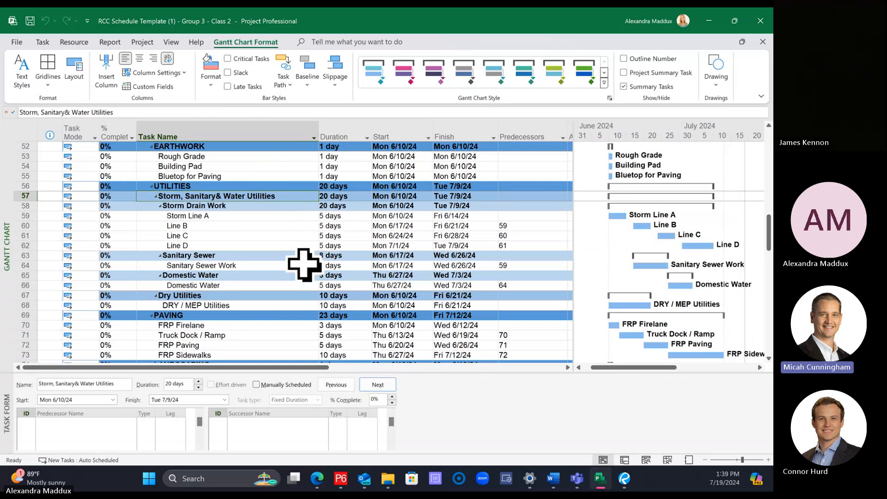
Step: Try setting predecessor 62 (Line D) for DRY / MEP Utilities, and undo the entry
{"action": "scroll", "coordinate": [304, 265], "scroll_direction": "down", "scroll_amount": 1}
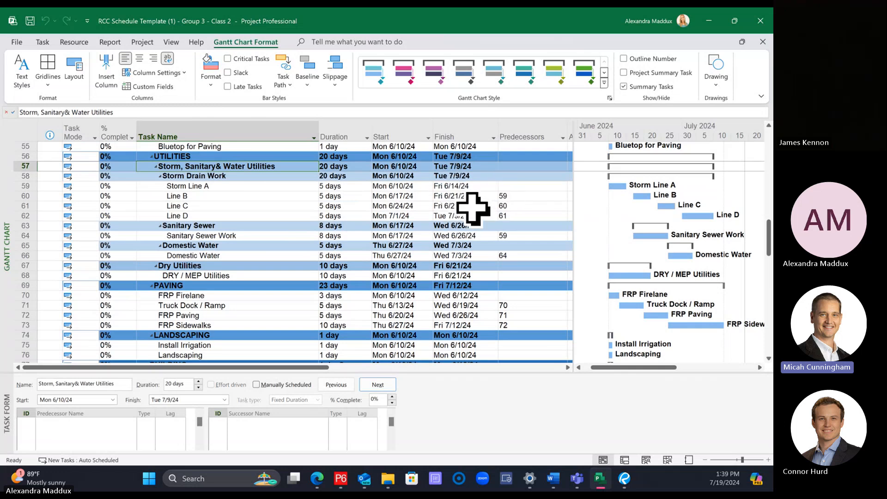
{"action": "left_click", "coordinate": [524, 273]}
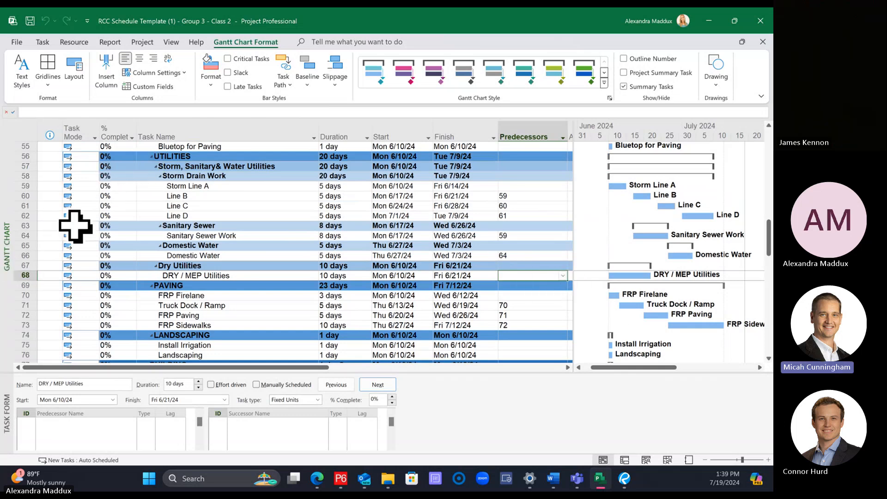
{"action": "left_click", "coordinate": [196, 216]}
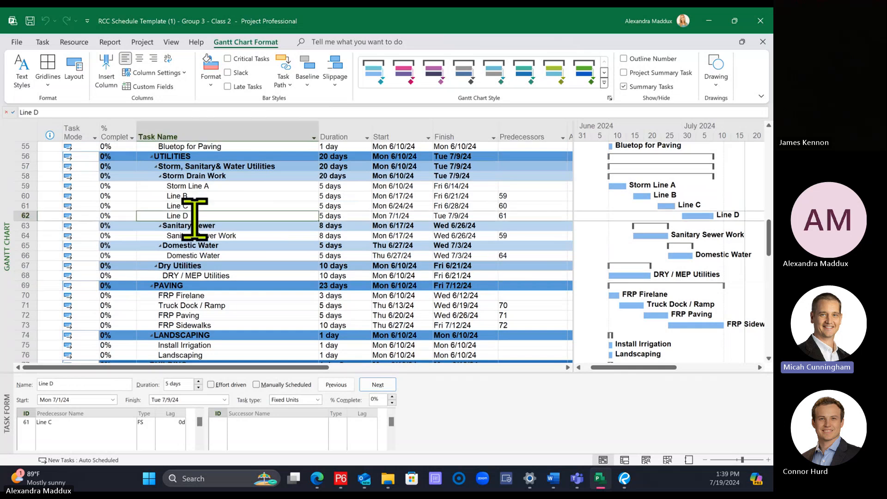
{"action": "left_click", "coordinate": [27, 216]}
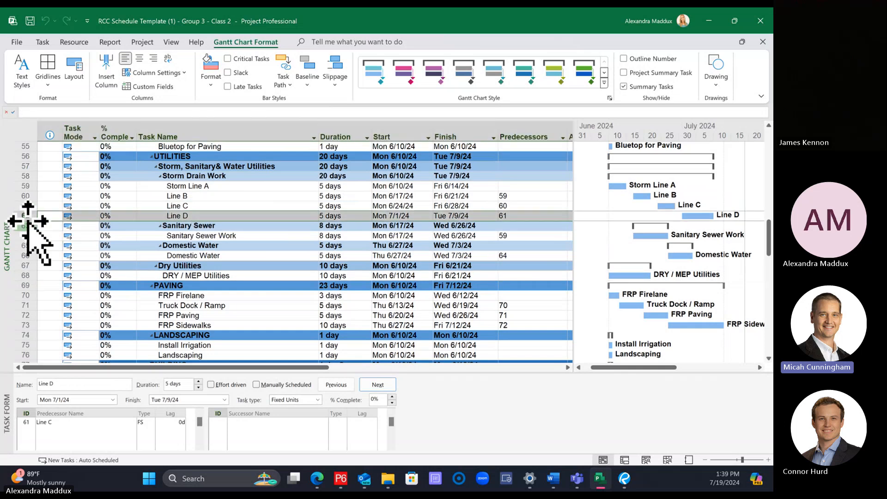
{"action": "left_click", "coordinate": [439, 295]}
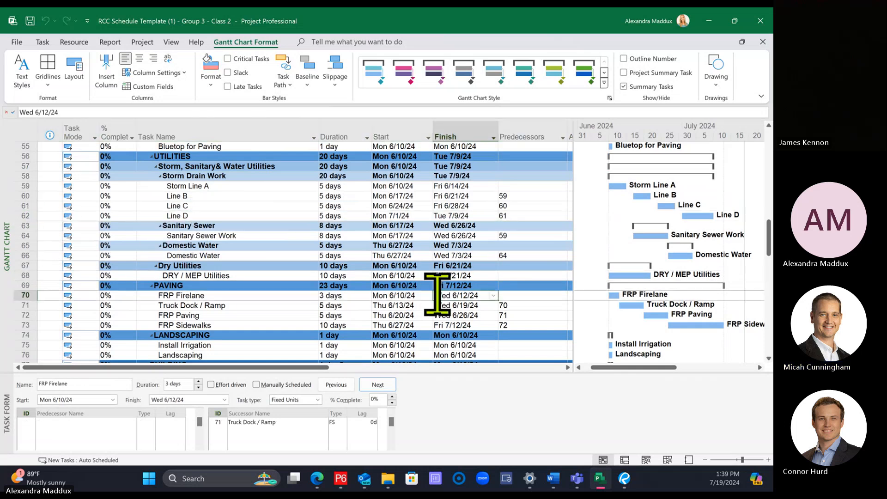
{"action": "left_click", "coordinate": [528, 276]}
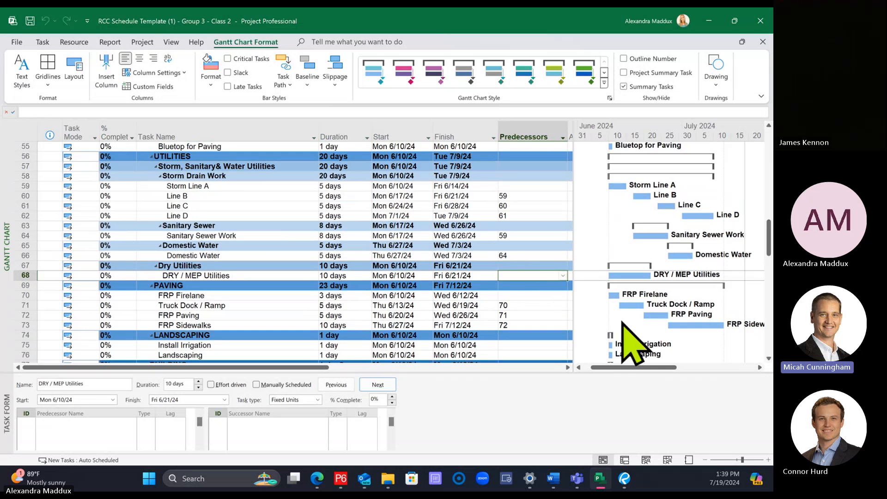
{"action": "type", "text": "62"}
{"action": "key", "text": "Return"}
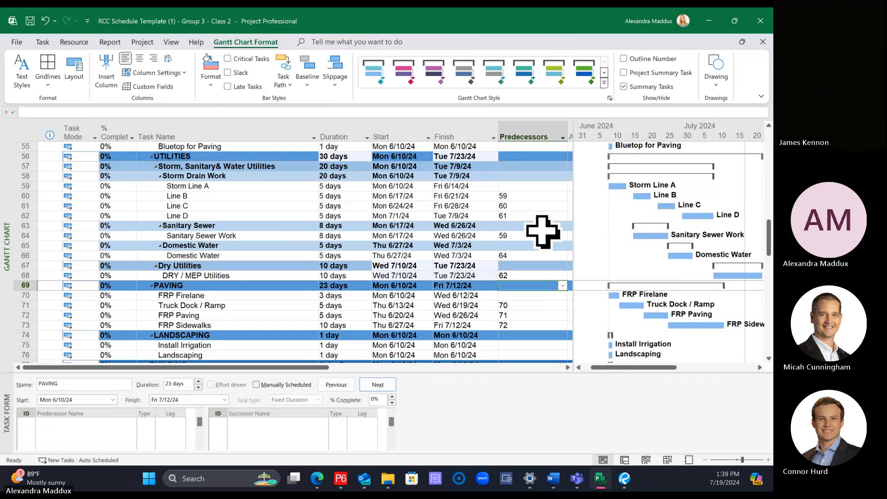
{"action": "key", "text": "ctrl+z"}
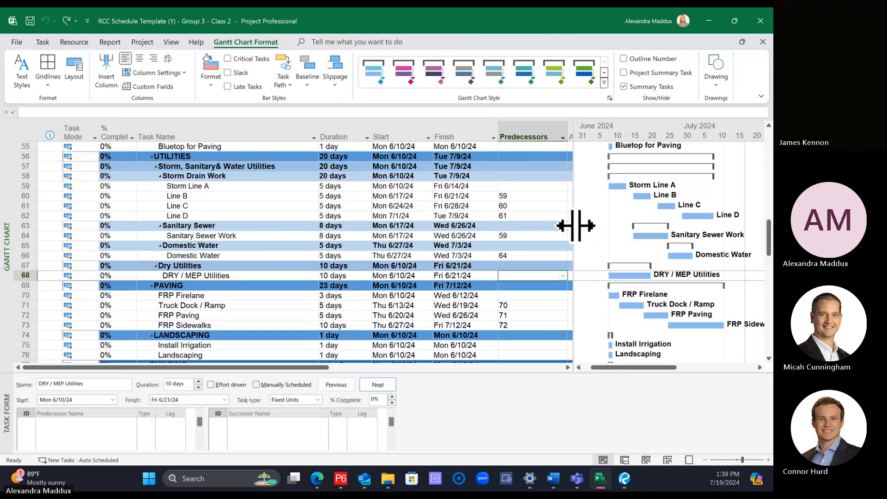
Step: Change the Gantt chart layout to show link lines, using the style that drops straight down onto the successor bars
{"action": "left_click_drag", "start_coordinate": [572, 224], "coordinate": [569, 225]}
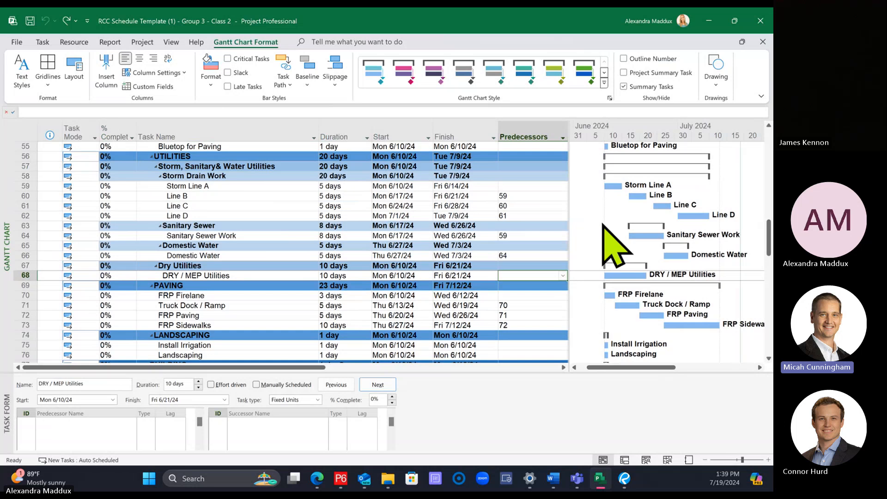
{"action": "right_click", "coordinate": [603, 224]}
{"action": "left_click", "coordinate": [647, 284]}
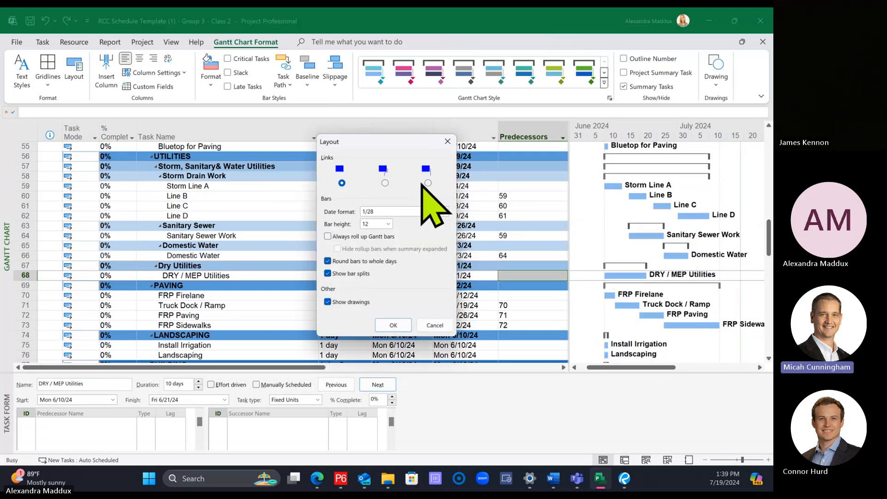
{"action": "left_click", "coordinate": [427, 182]}
{"action": "left_click", "coordinate": [393, 325]}
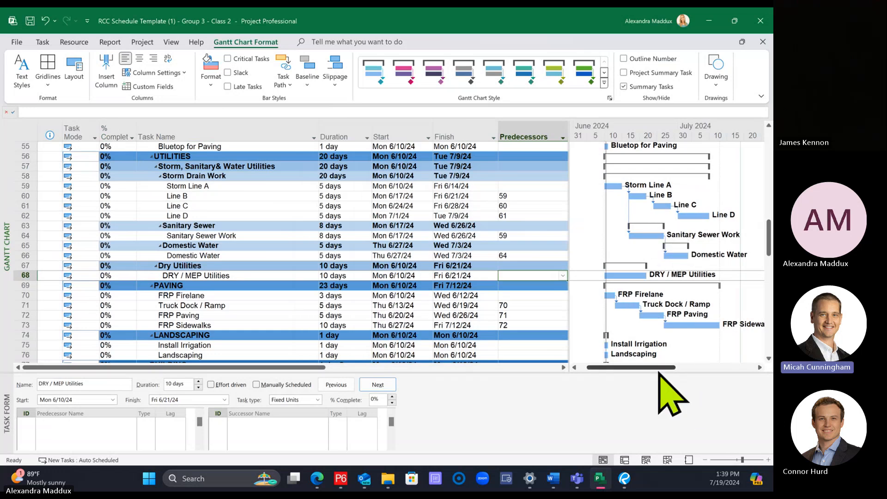
Step: Set the predecessors of DRY / MEP Utilities to 62,64,66 so it follows Line D, Sanitary Sewer Work and Domestic Water
{"action": "left_click_drag", "start_coordinate": [656, 369], "coordinate": [664, 370]}
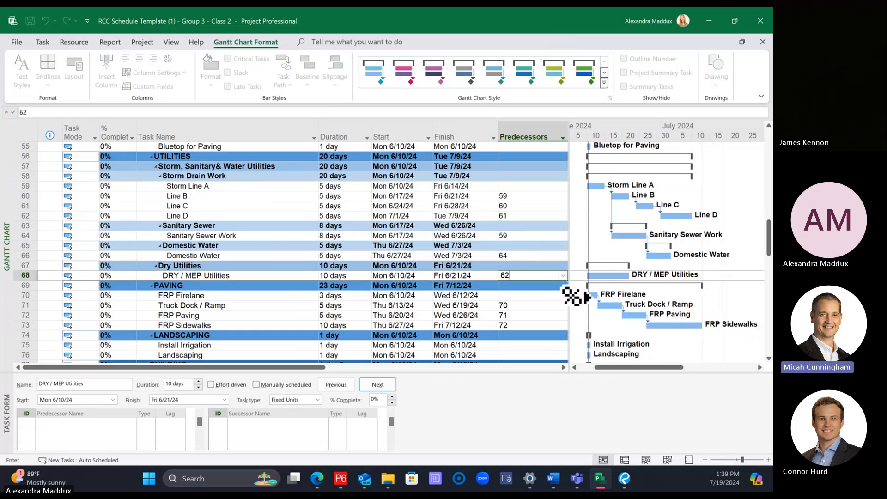
{"action": "key", "text": "Return"}
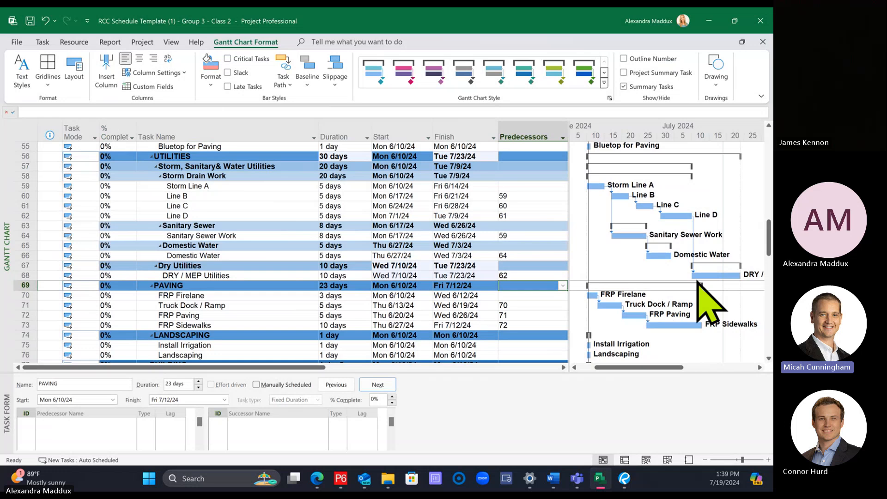
{"action": "left_click", "coordinate": [531, 275]}
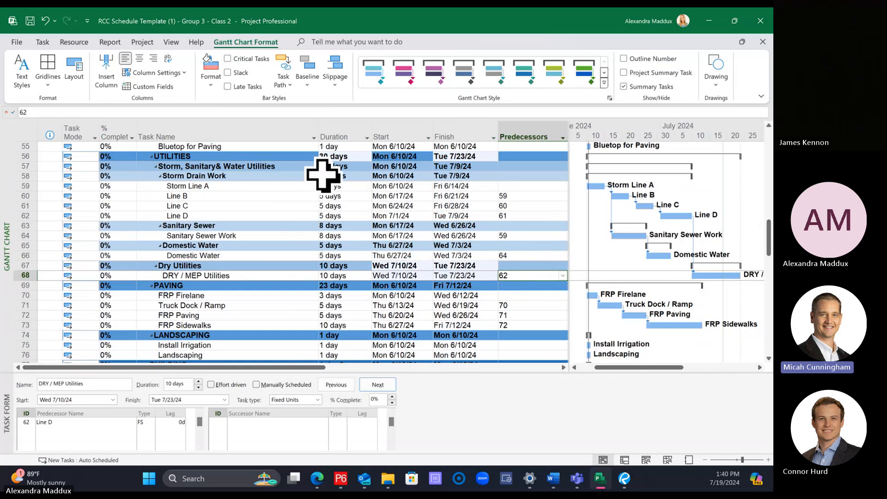
{"action": "double_click", "coordinate": [518, 273]}
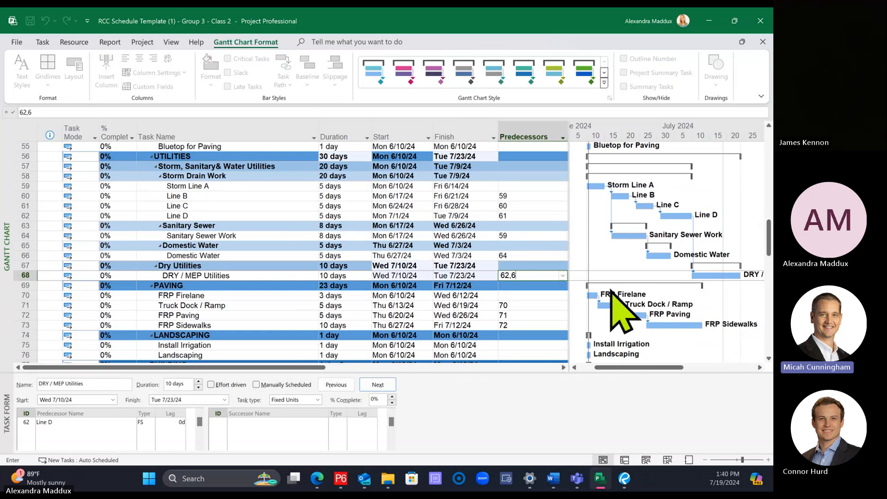
{"action": "type", "text": "64,66"}
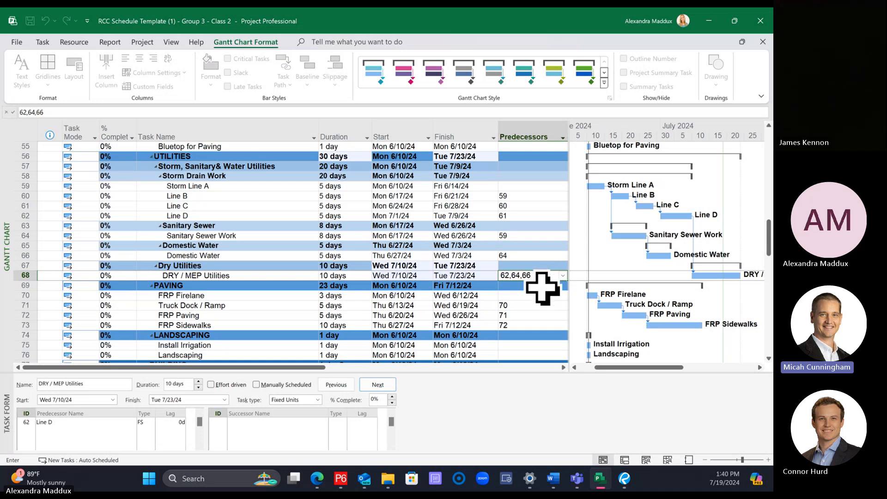
{"action": "key", "text": "Return"}
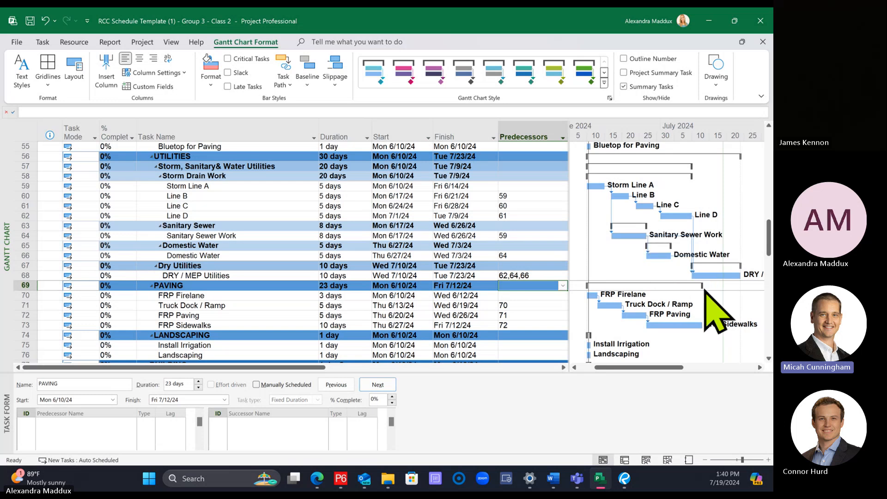
Step: Select the Domestic Water subtask and enlarge the Task Form pane to give its predecessor and successor lists more room
{"action": "left_click", "coordinate": [768, 460]}
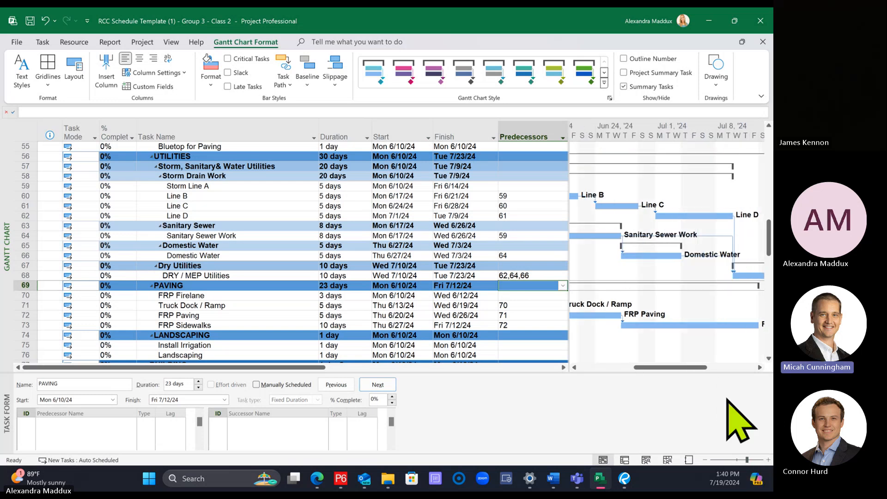
{"action": "left_click_drag", "start_coordinate": [678, 366], "coordinate": [681, 366]}
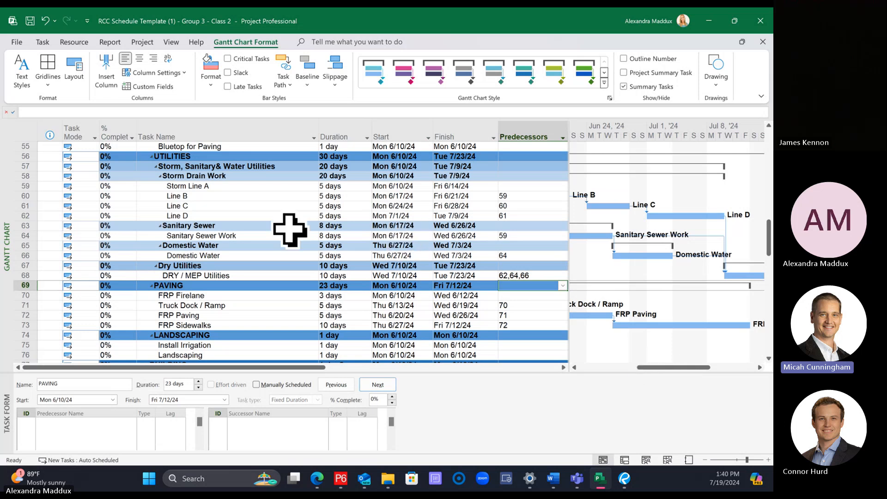
{"action": "left_click", "coordinate": [249, 253]}
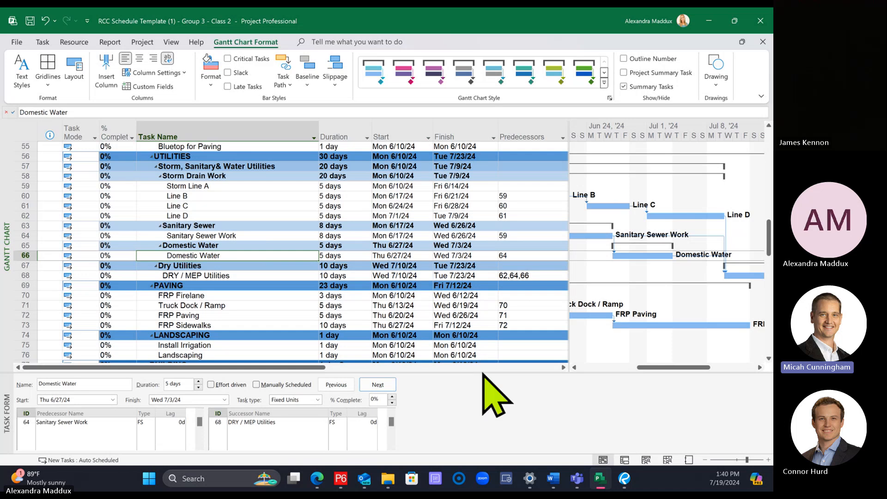
{"action": "left_click_drag", "start_coordinate": [483, 373], "coordinate": [481, 329]}
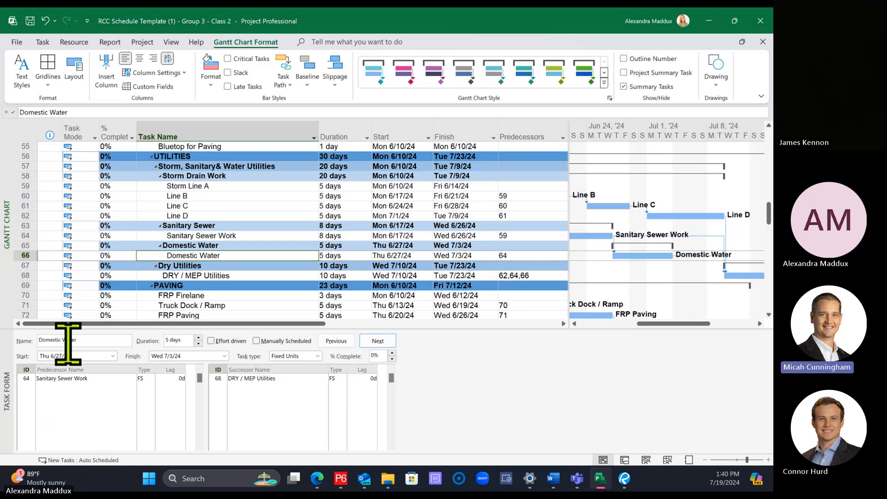
{"action": "left_click", "coordinate": [147, 378]}
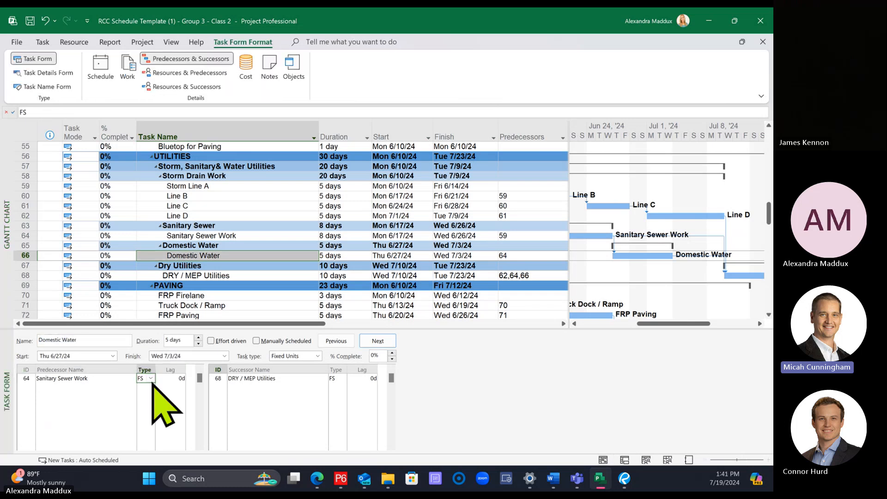
{"action": "left_click", "coordinate": [151, 379]}
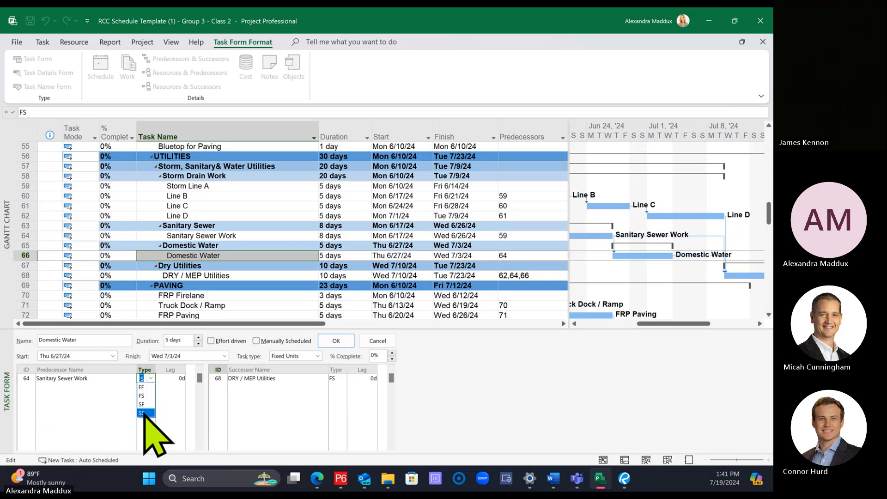
{"action": "left_click", "coordinate": [144, 409]}
{"action": "left_click", "coordinate": [169, 379]}
{"action": "type", "text": "5"}
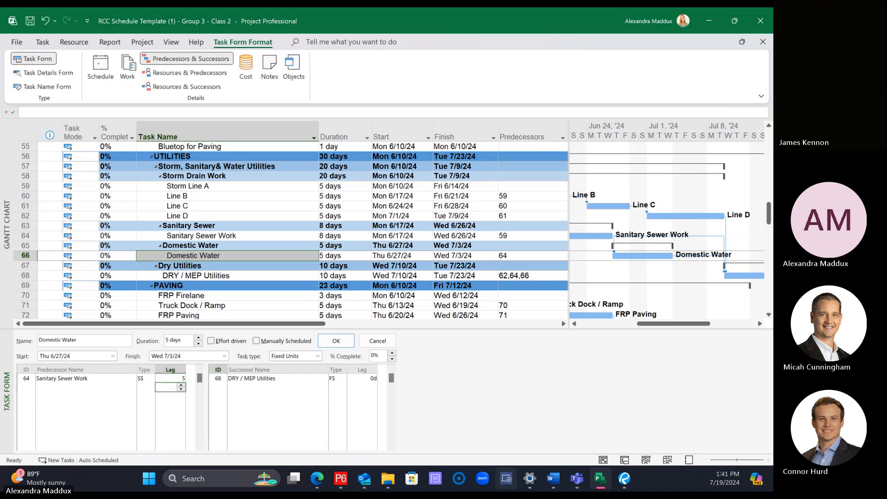
{"action": "left_click", "coordinate": [378, 341]}
{"action": "left_click", "coordinate": [273, 237]}
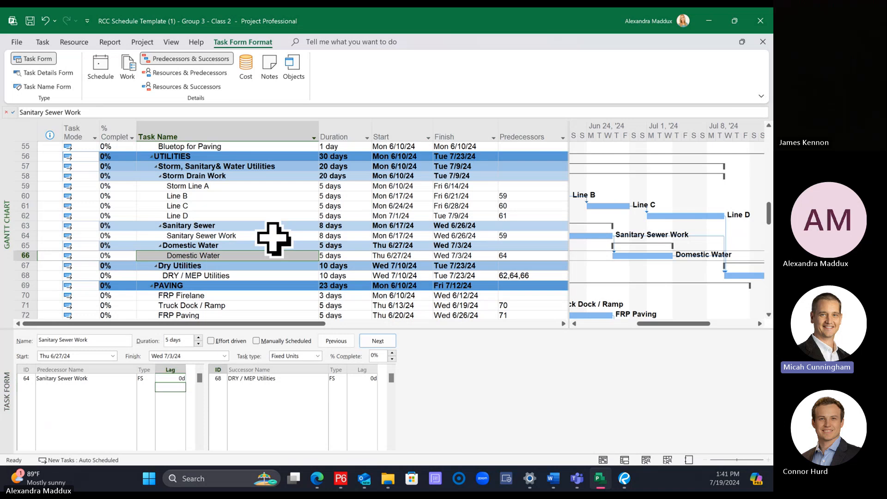
Step: Try a start-to-start link with a lag of 5 days between Domestic Water and its predecessor Sanitary Sewer Work, and undo it
{"action": "left_click", "coordinate": [236, 255]}
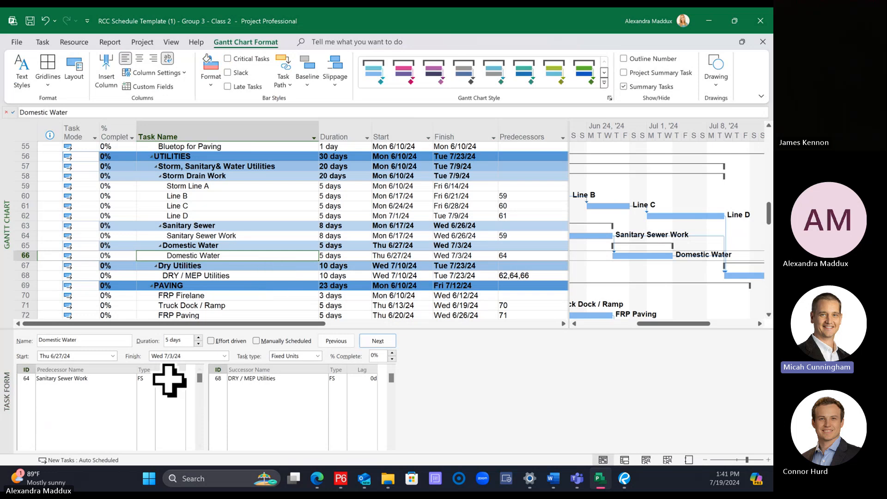
{"action": "left_click", "coordinate": [147, 379]}
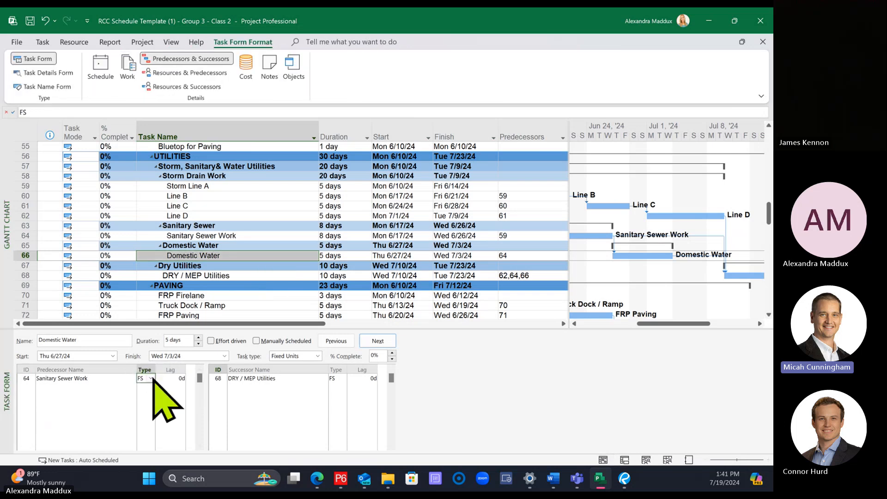
{"action": "left_click", "coordinate": [153, 378]}
{"action": "left_click", "coordinate": [145, 409]}
{"action": "left_click", "coordinate": [168, 379]}
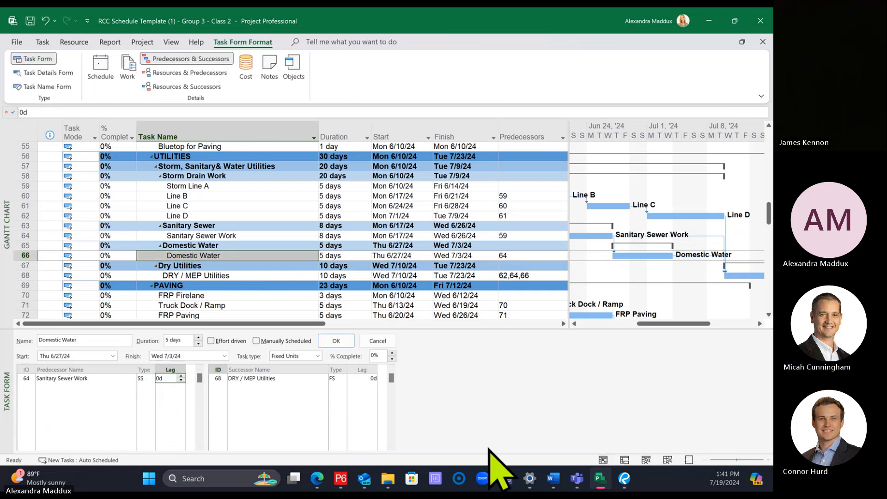
{"action": "type", "text": "5"}
{"action": "key", "text": "Return"}
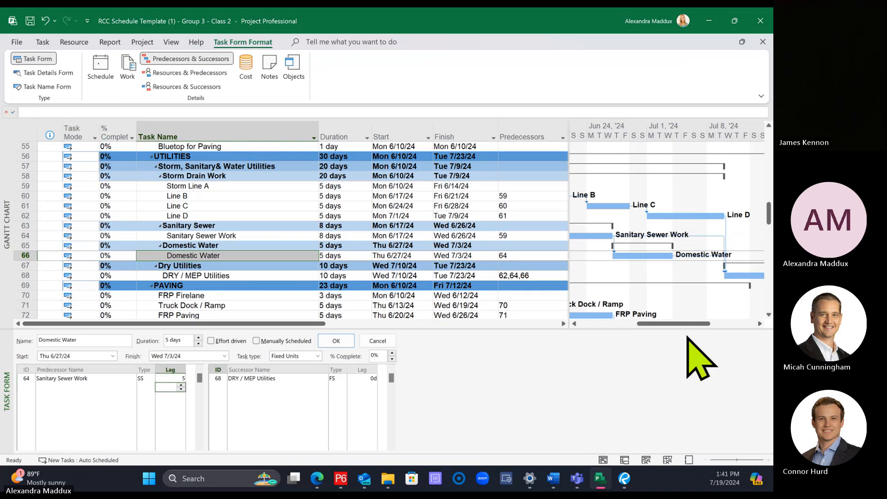
{"action": "left_click_drag", "start_coordinate": [676, 323], "coordinate": [630, 322]}
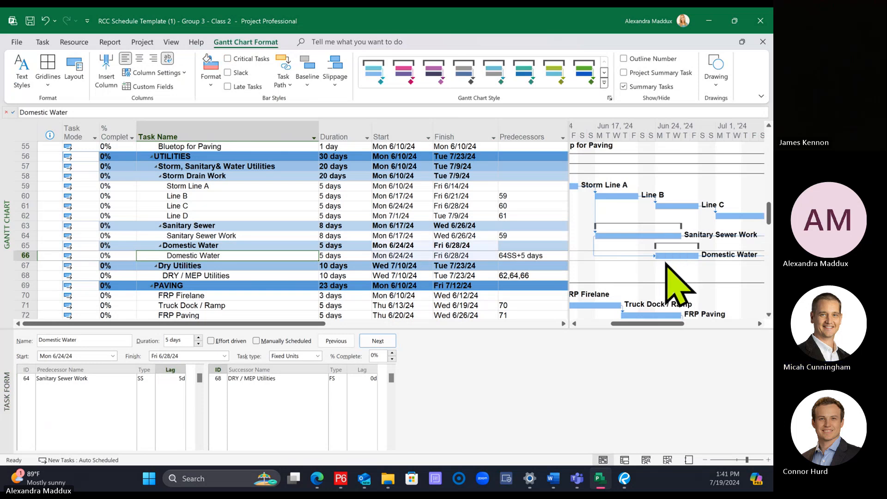
{"action": "key", "text": "ctrl+z"}
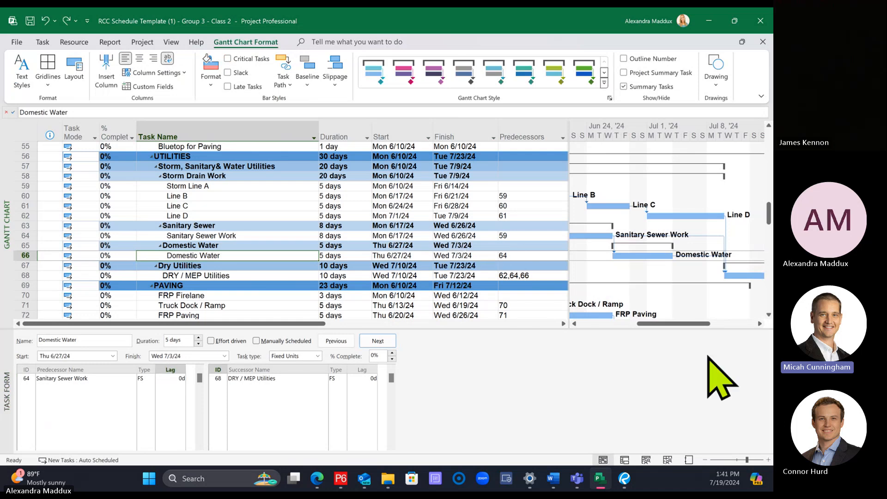
Step: Set Domestic Water's predecessor link to Sanitary Sewer Work to type SS with a lag of 5 days, and save the project
{"action": "left_click_drag", "start_coordinate": [680, 326], "coordinate": [659, 323]}
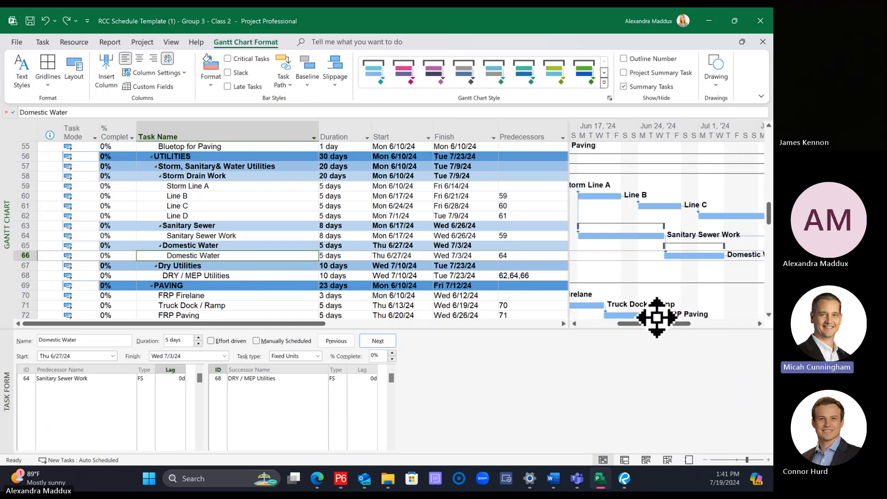
{"action": "left_click", "coordinate": [227, 237]}
{"action": "left_click", "coordinate": [224, 257]}
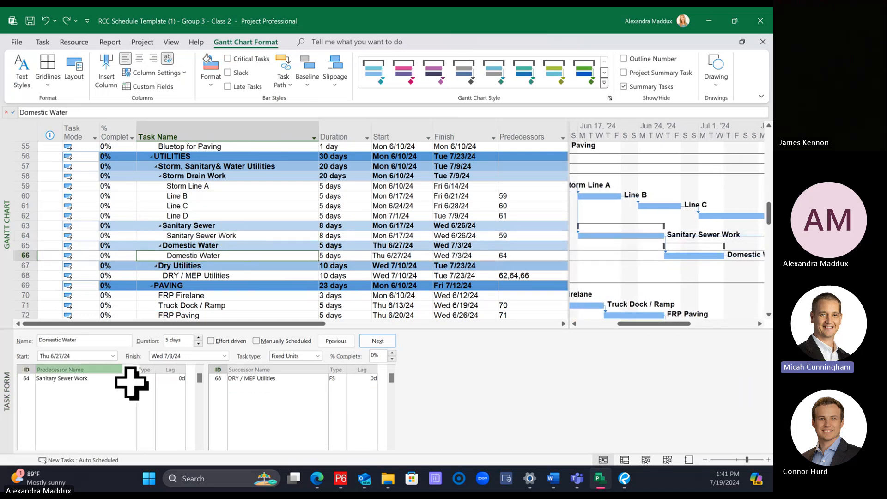
{"action": "left_click", "coordinate": [147, 378]}
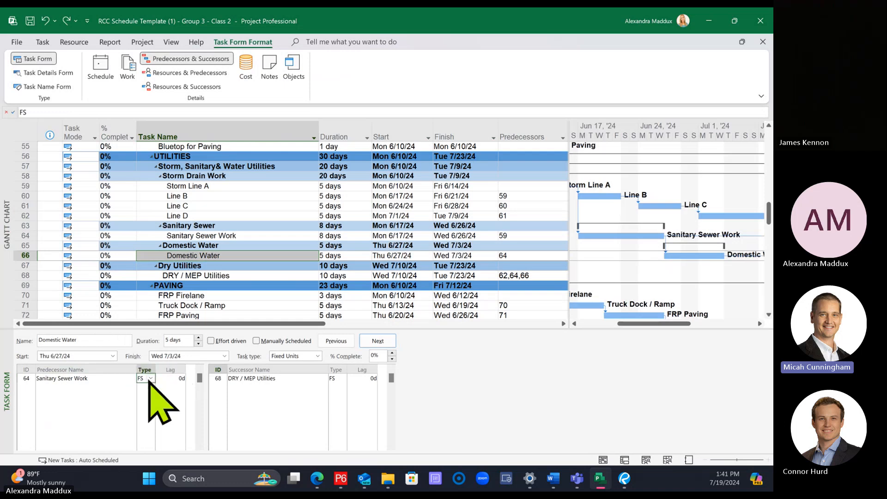
{"action": "left_click", "coordinate": [150, 377]}
{"action": "left_click", "coordinate": [146, 419]}
{"action": "left_click", "coordinate": [164, 380]}
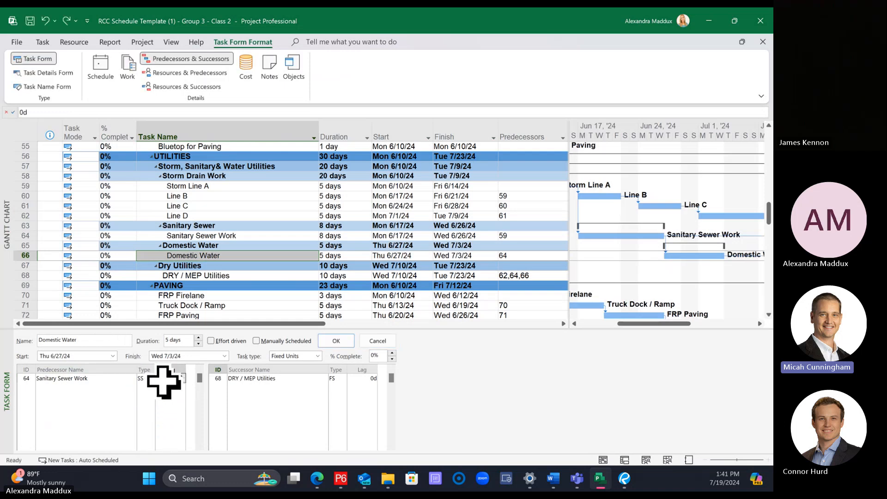
{"action": "type", "text": "5"}
{"action": "key", "text": "Return"}
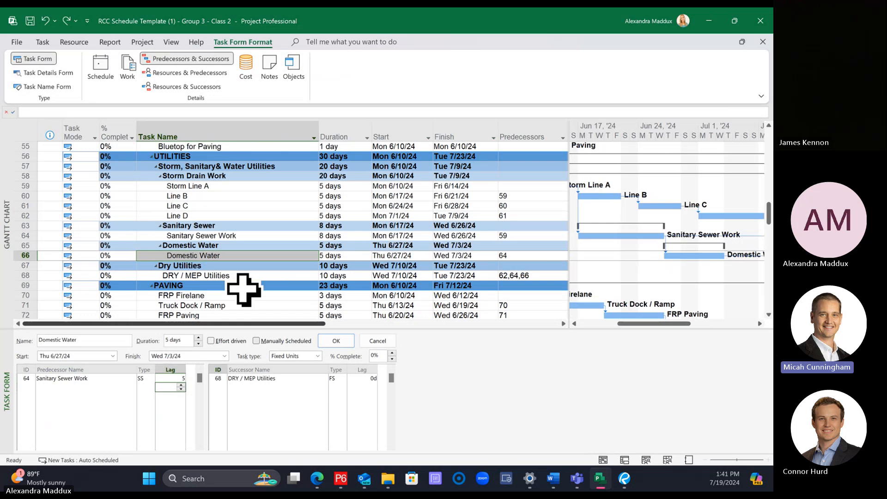
{"action": "left_click", "coordinate": [234, 258]}
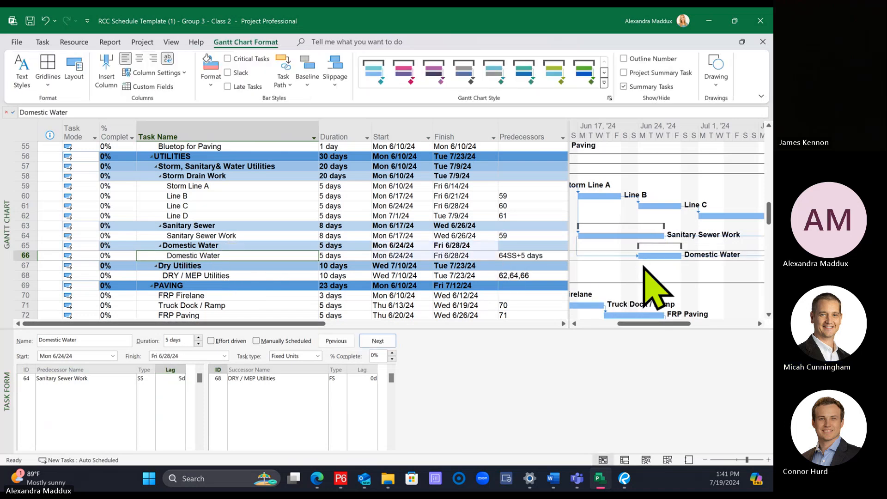
{"action": "key", "text": "ctrl+s"}
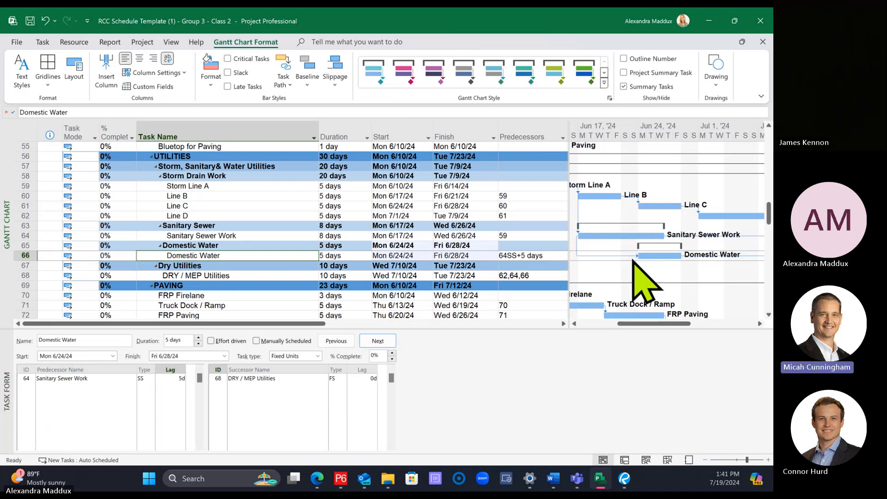
Step: Shrink the Task Form pane, and compare the link line styles in the Gantt chart layout, keeping the one that drops onto successor bars
{"action": "left_click", "coordinate": [42, 41]}
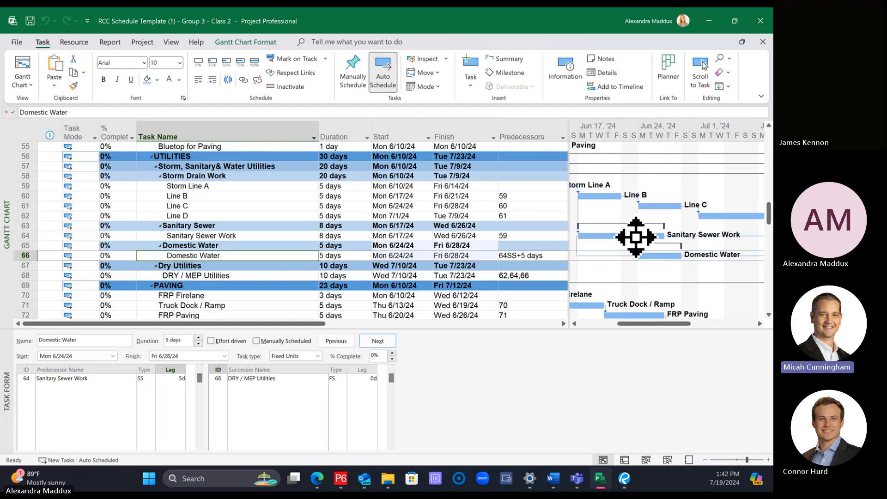
{"action": "left_click_drag", "start_coordinate": [642, 329], "coordinate": [640, 379]}
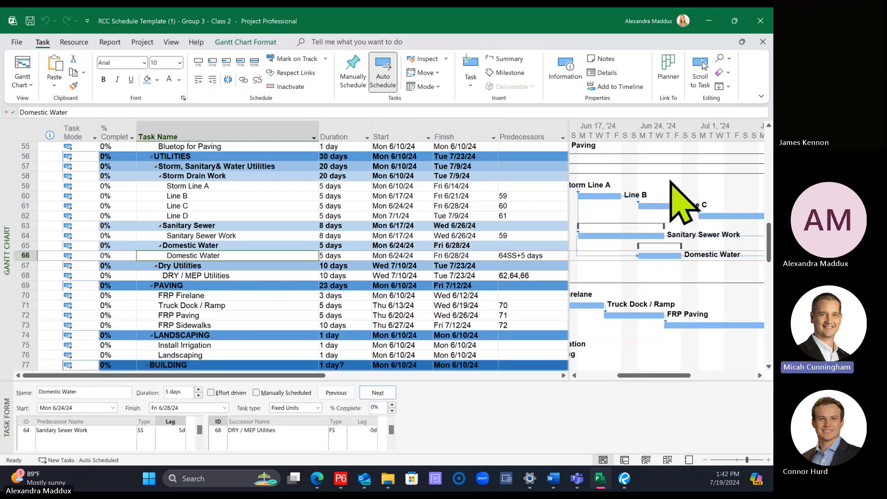
{"action": "right_click", "coordinate": [660, 192]}
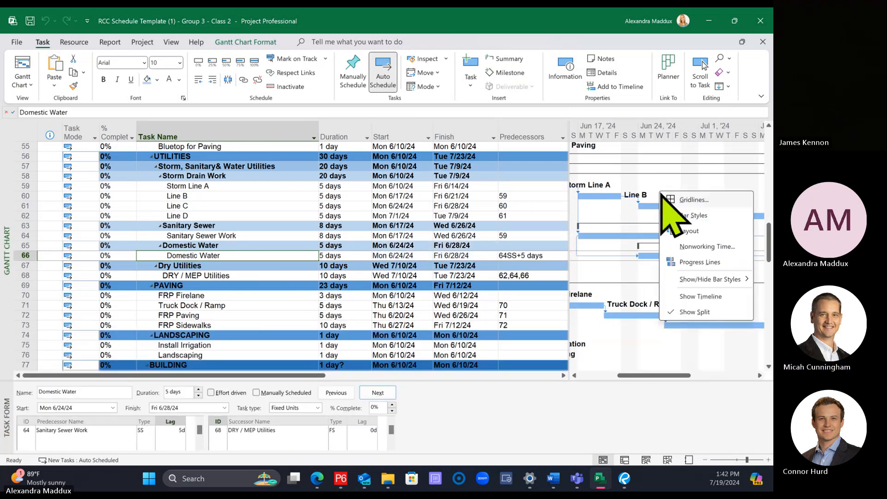
{"action": "left_click", "coordinate": [707, 232]}
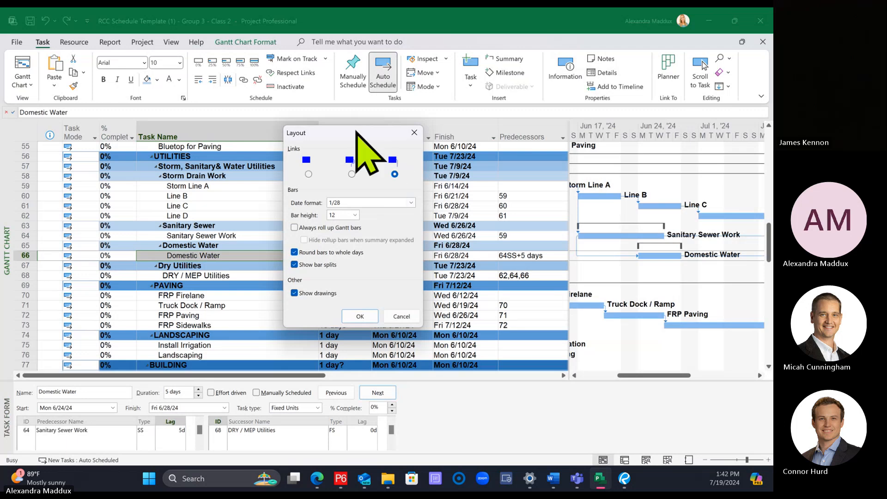
{"action": "left_click_drag", "start_coordinate": [356, 132], "coordinate": [379, 127]}
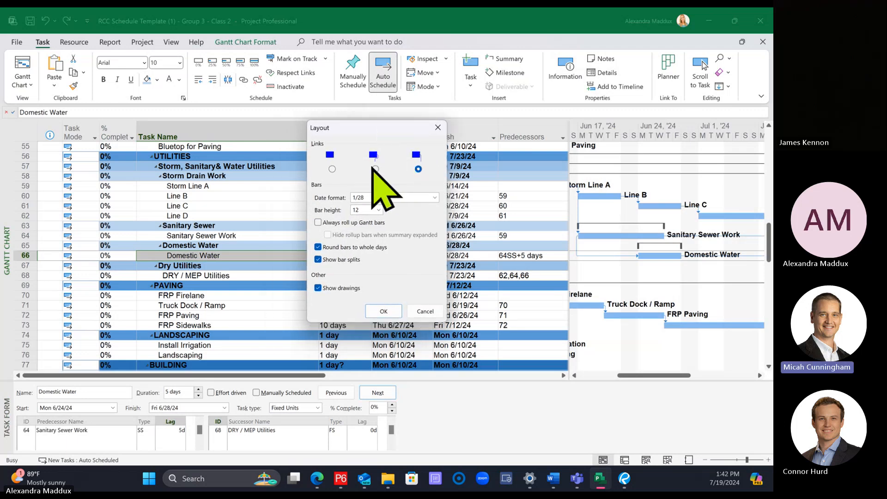
{"action": "left_click", "coordinate": [332, 169]}
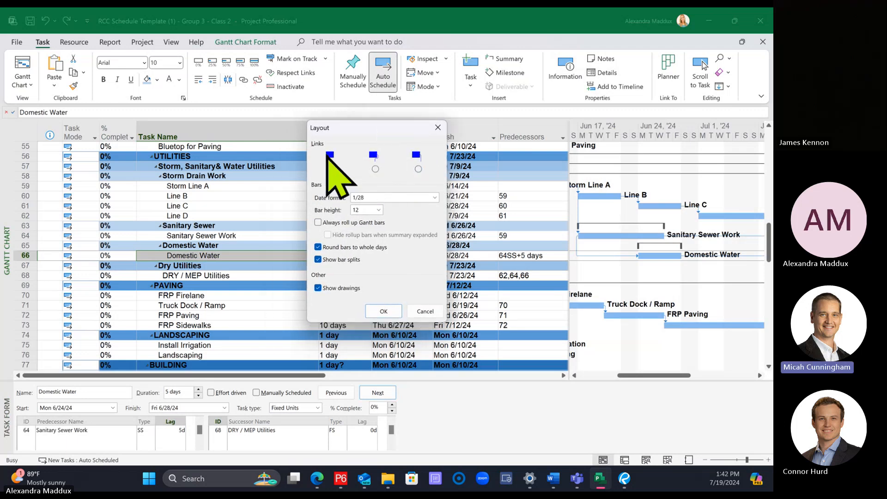
{"action": "left_click", "coordinate": [375, 168]}
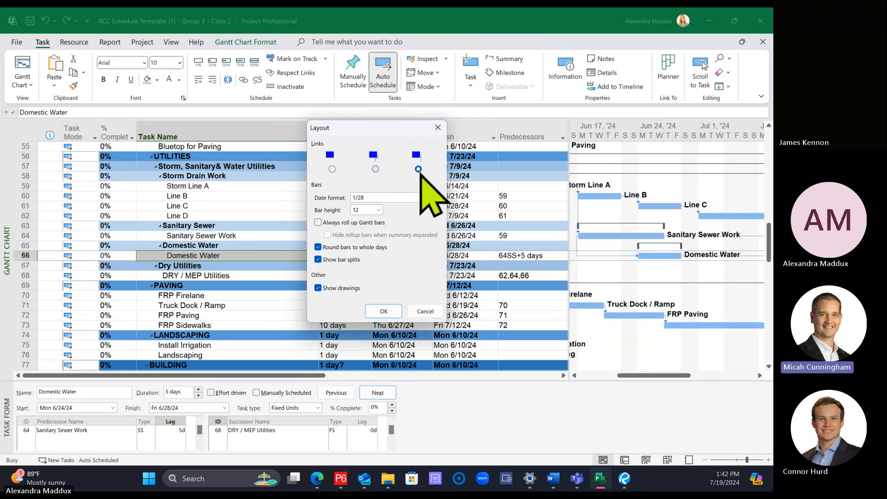
{"action": "left_click", "coordinate": [388, 311]}
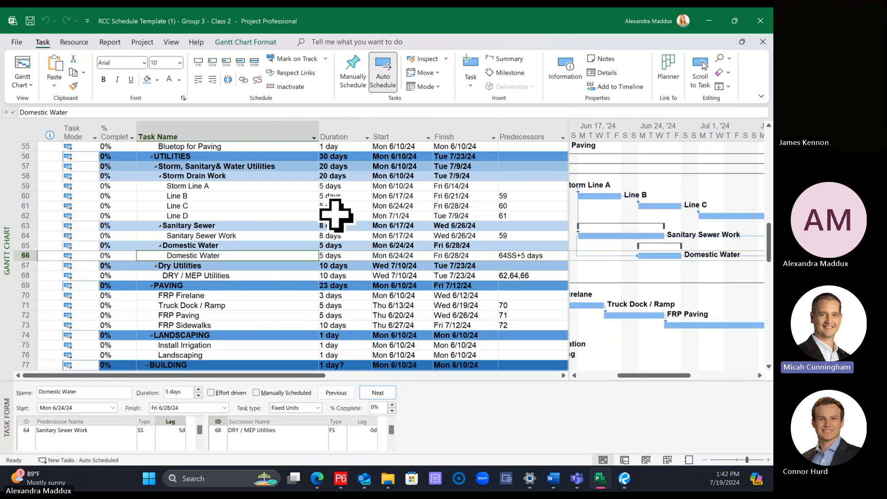
Step: Hide the % Complete column and the Indicators column in the task table
{"action": "left_click_drag", "start_coordinate": [628, 373], "coordinate": [615, 374]}
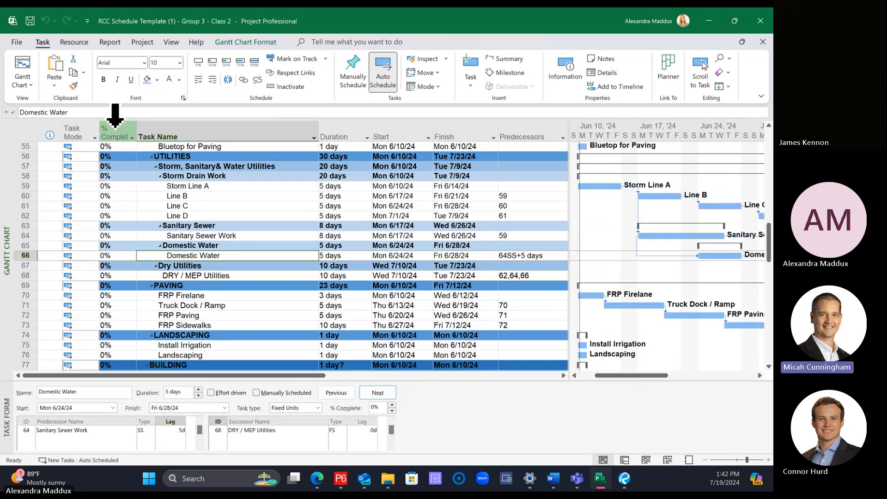
{"action": "right_click", "coordinate": [115, 121]}
{"action": "left_click", "coordinate": [182, 256]}
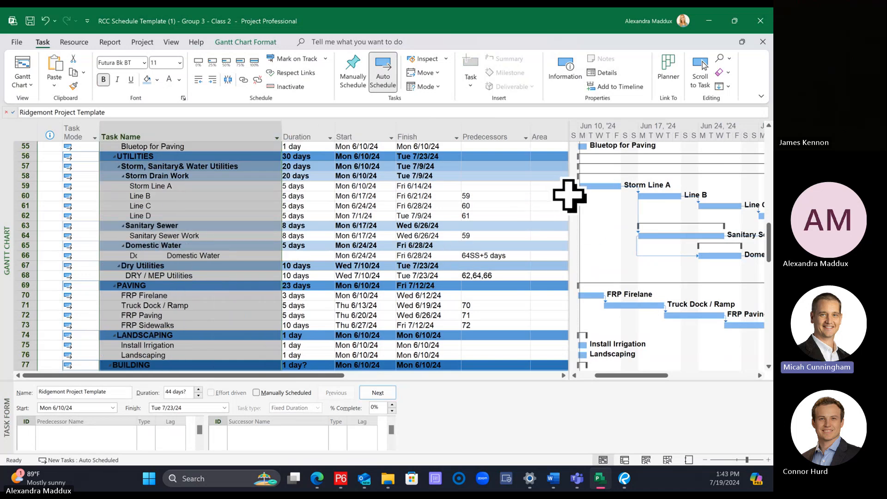
{"action": "left_click", "coordinate": [307, 206]}
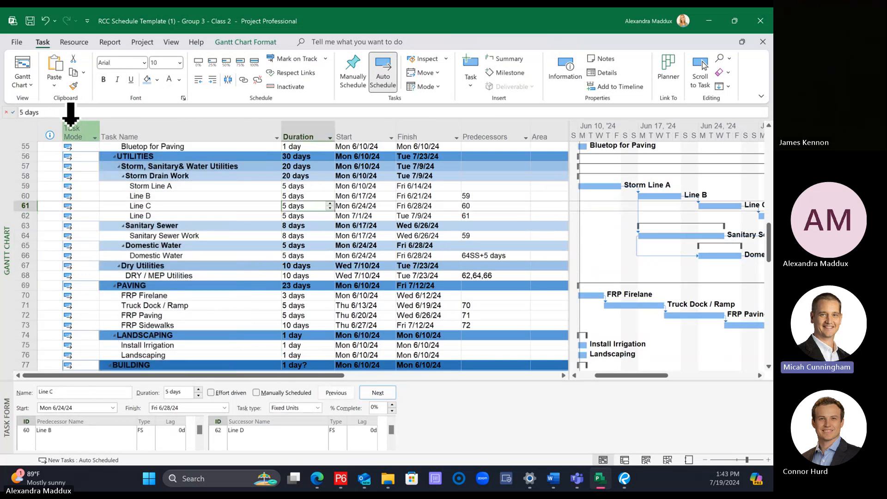
{"action": "right_click", "coordinate": [45, 125]}
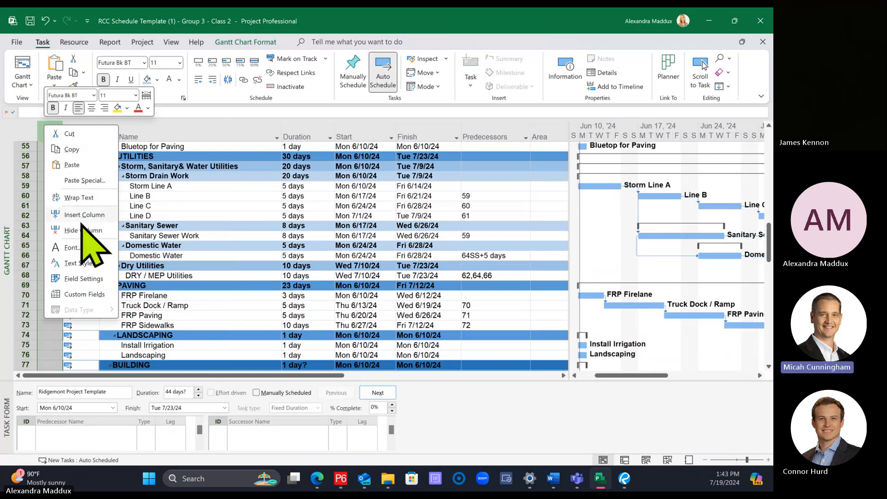
{"action": "key", "text": "Escape"}
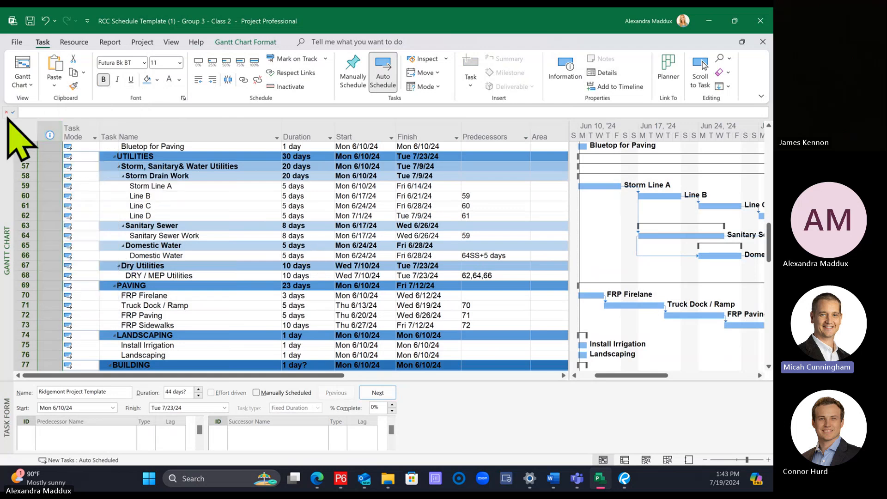
{"action": "right_click", "coordinate": [49, 125]}
{"action": "left_click", "coordinate": [87, 232]}
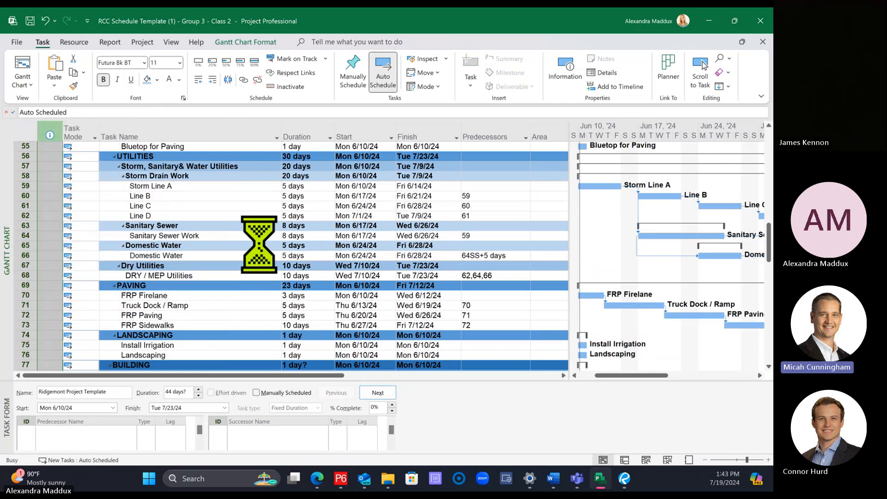
Step: Narrow the task table to give the Gantt bars more room, and select the Domestic Water subtask's predecessor entry
{"action": "left_click_drag", "start_coordinate": [574, 190], "coordinate": [510, 196]}
{"action": "left_click", "coordinate": [233, 225]}
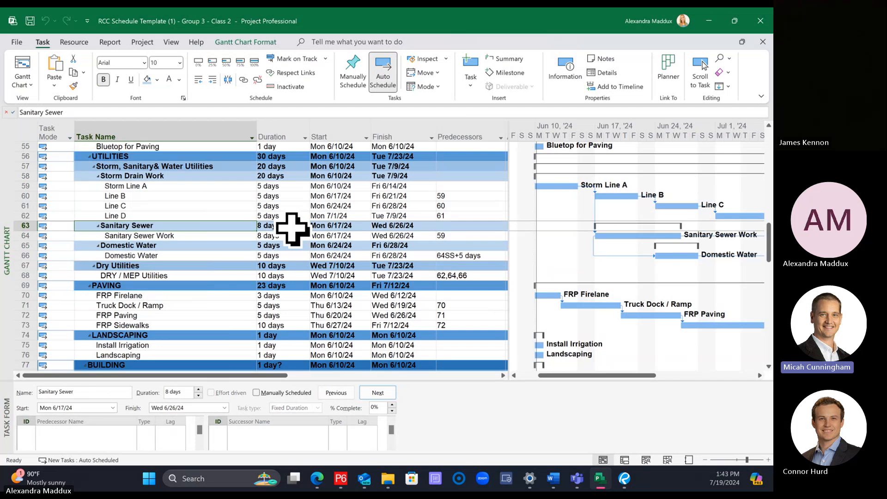
{"action": "left_click", "coordinate": [459, 276]}
{"action": "left_click", "coordinate": [475, 256]}
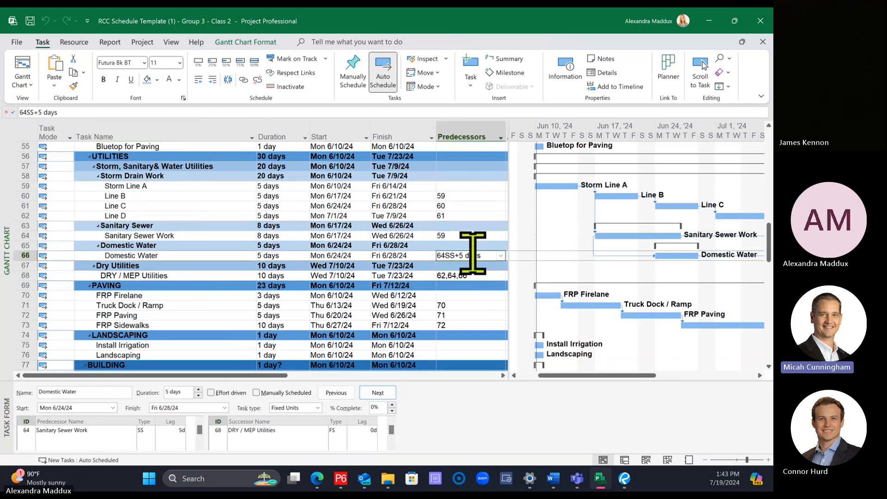
Step: Widen the task table and insert a Successors column between Predecessors and Area
{"action": "left_click_drag", "start_coordinate": [511, 197], "coordinate": [613, 199]}
{"action": "left_click_drag", "start_coordinate": [613, 151], "coordinate": [608, 171]}
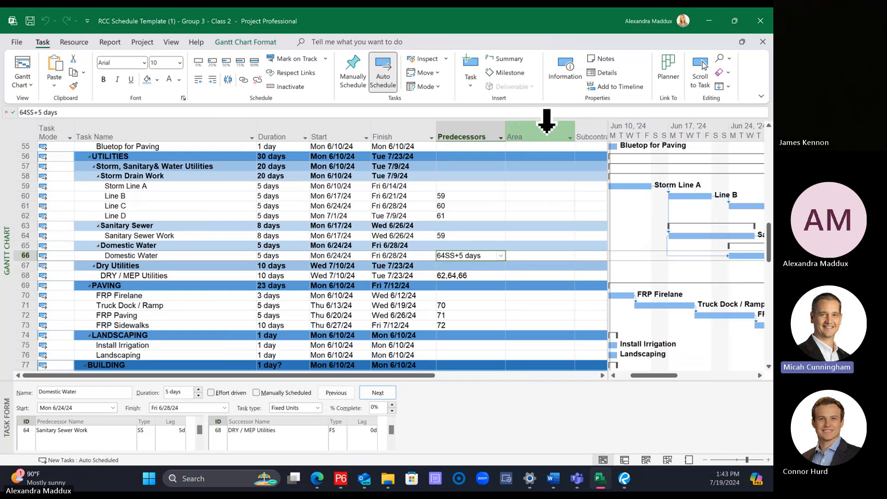
{"action": "right_click", "coordinate": [548, 125]}
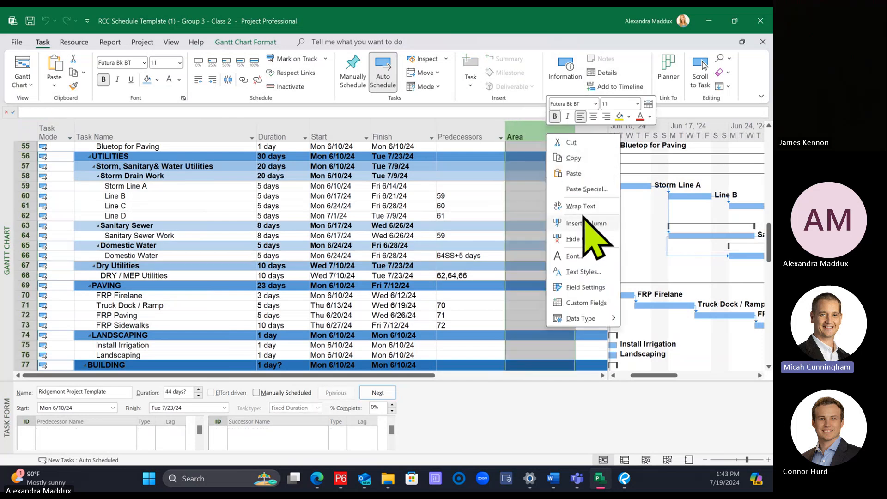
{"action": "key", "text": "Escape"}
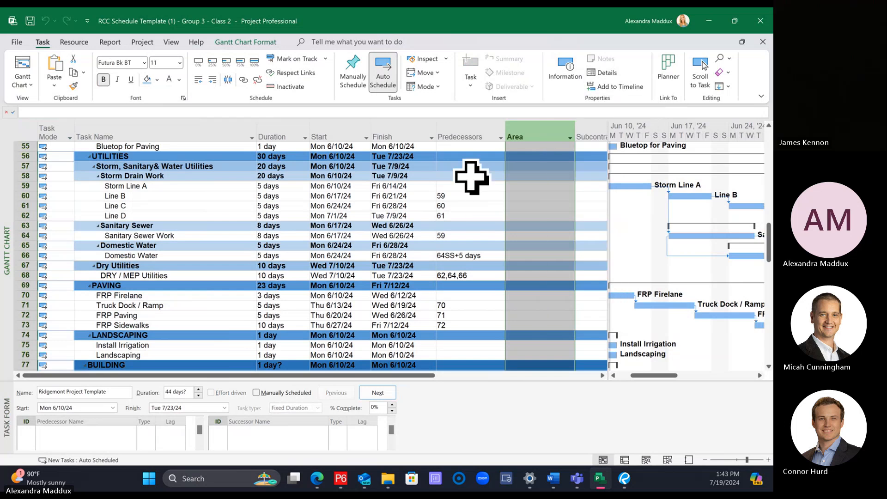
{"action": "right_click", "coordinate": [521, 129]}
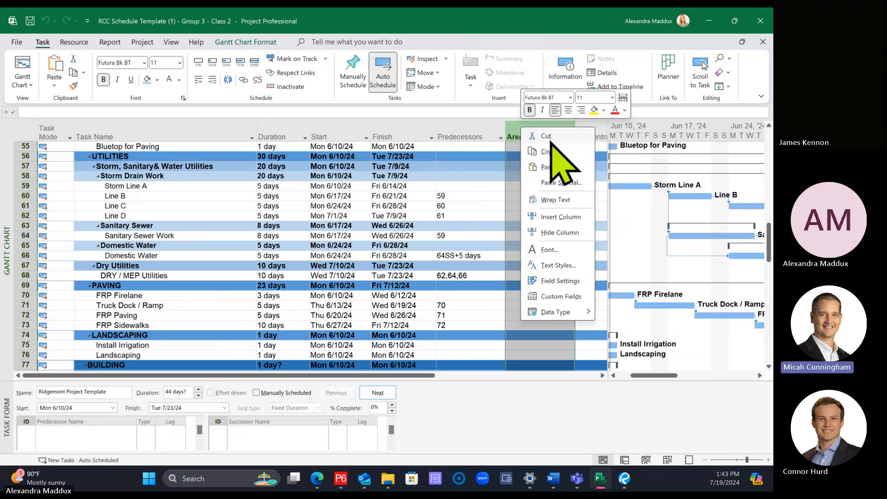
{"action": "left_click", "coordinate": [559, 215]}
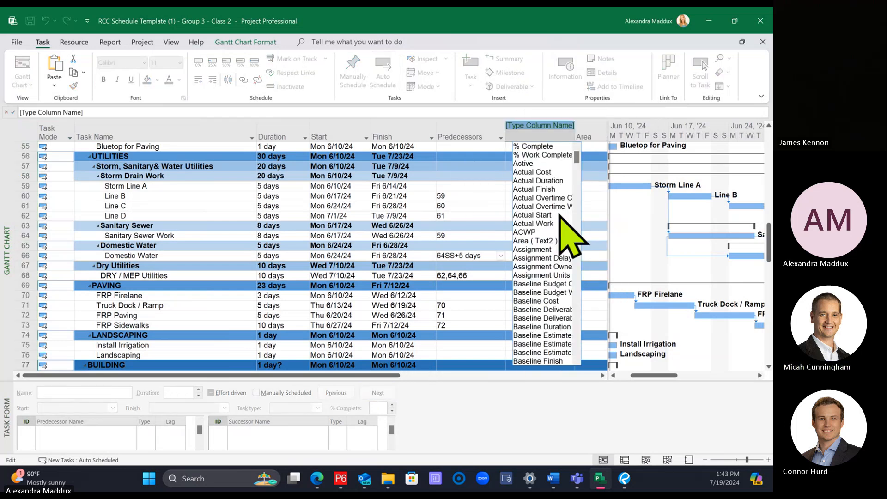
{"action": "type", "text": "su"}
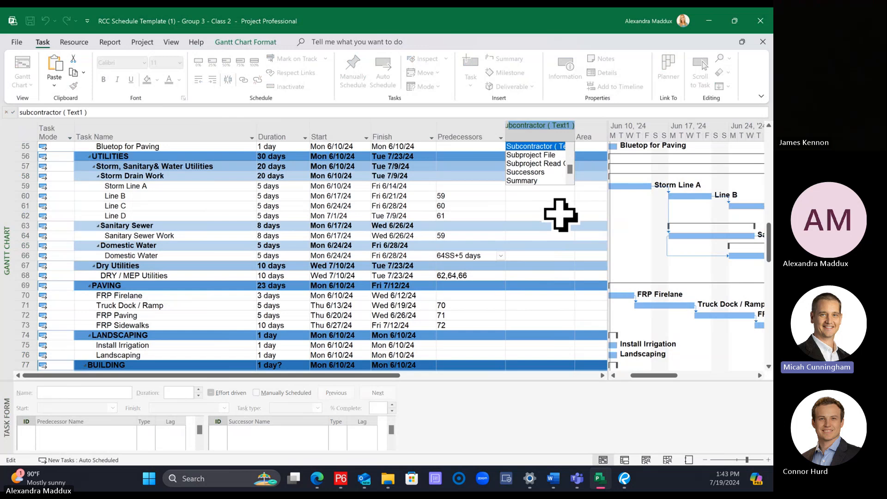
{"action": "type", "text": "ccessors"}
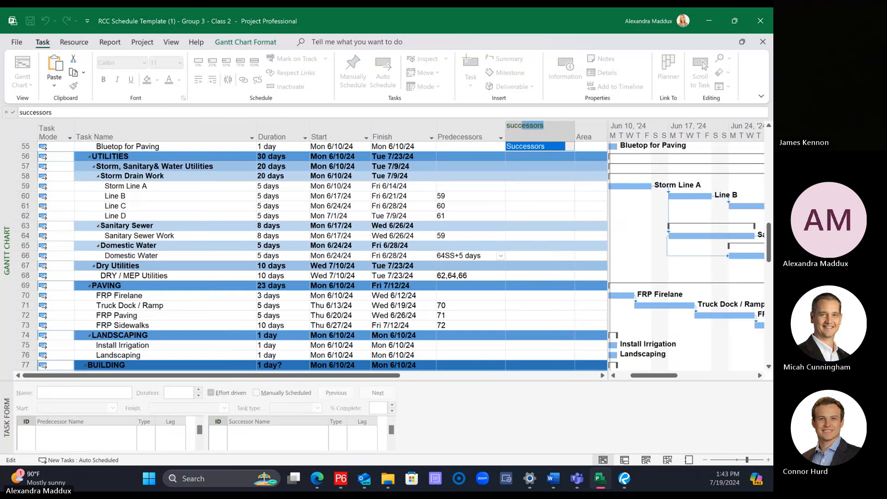
{"action": "key", "text": "Return"}
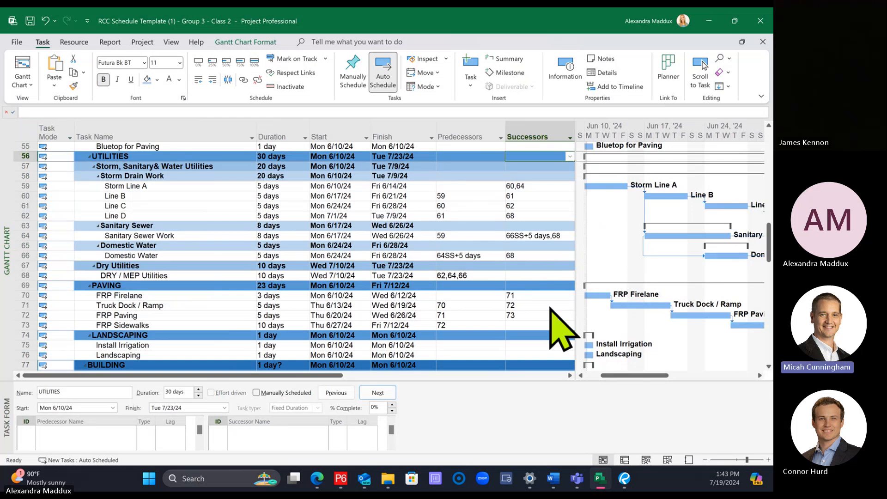
Step: Hide the Successors column and insert it again in front of the Area column
{"action": "left_click", "coordinate": [541, 126]}
{"action": "right_click", "coordinate": [541, 126]}
{"action": "left_click", "coordinate": [560, 229]}
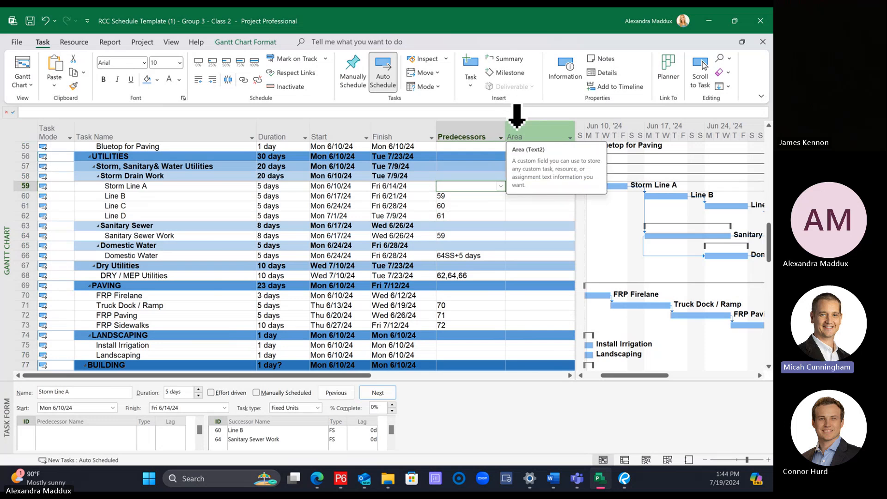
{"action": "left_click", "coordinate": [517, 117]}
{"action": "right_click", "coordinate": [518, 122]}
{"action": "left_click", "coordinate": [558, 217]}
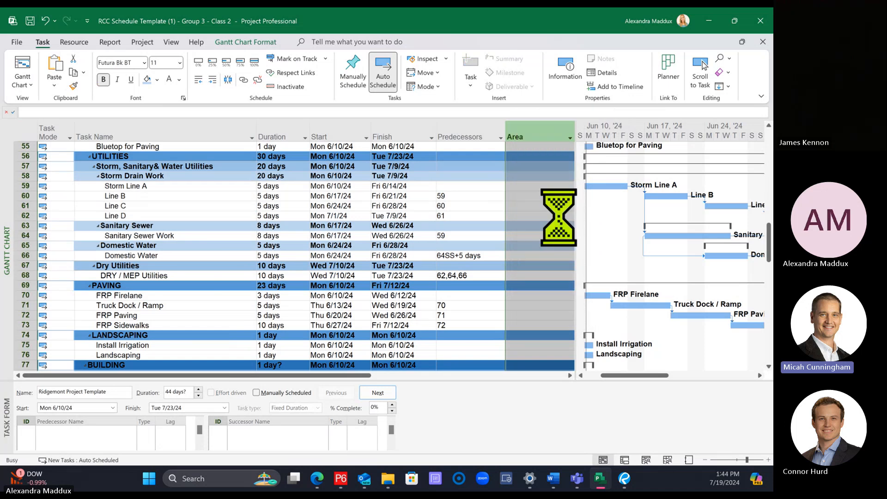
{"action": "type", "text": "successors"}
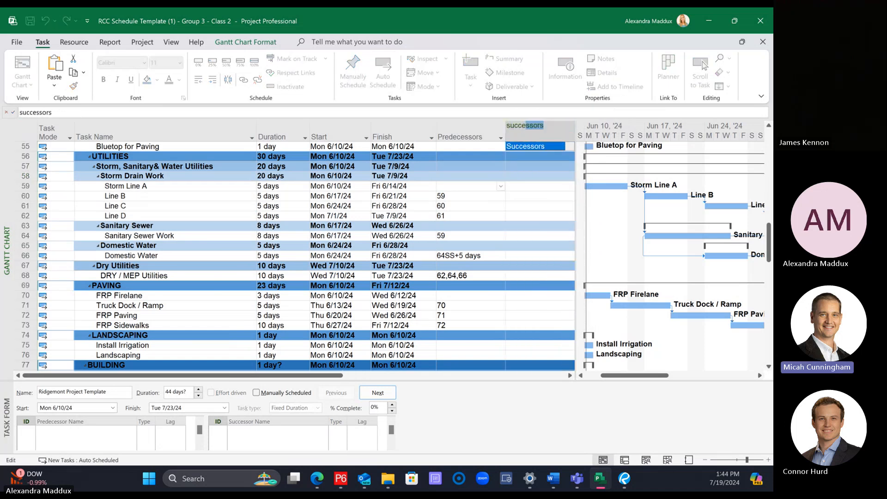
{"action": "key", "text": "Return"}
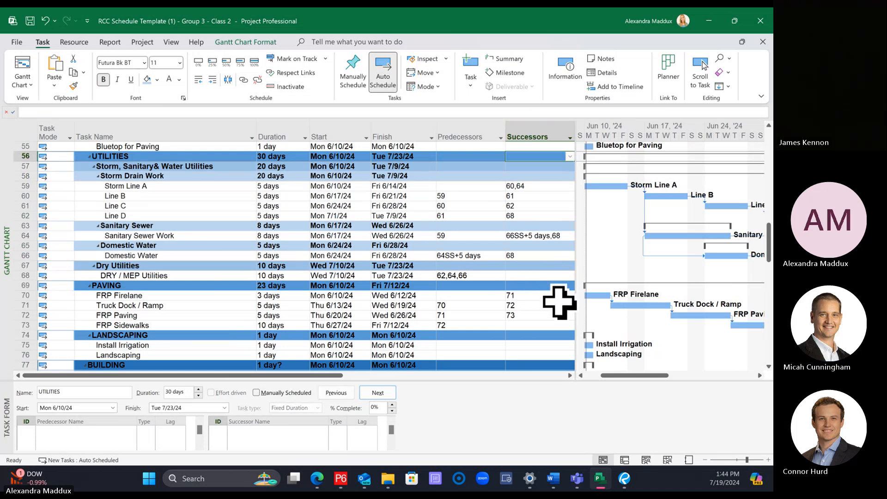
Step: Enter 64SS+5 as the Domestic Water subtask's predecessor directly in the task table
{"action": "left_click", "coordinate": [539, 286]}
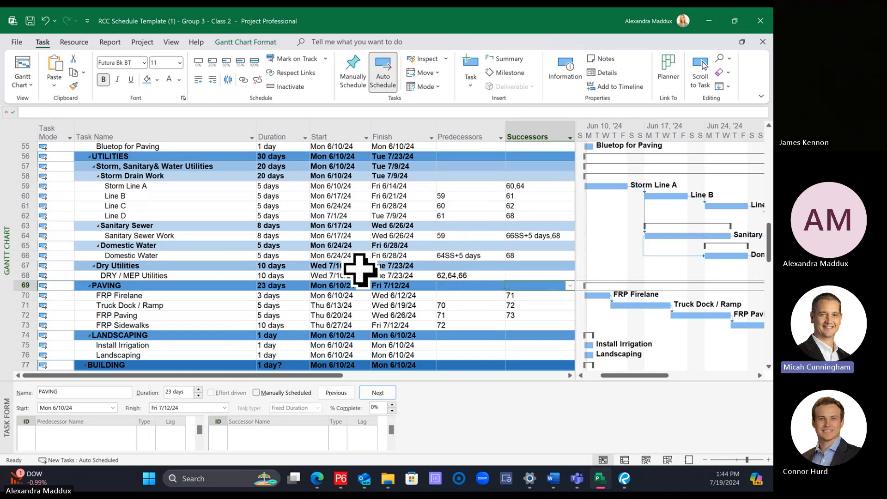
{"action": "left_click", "coordinate": [463, 256]}
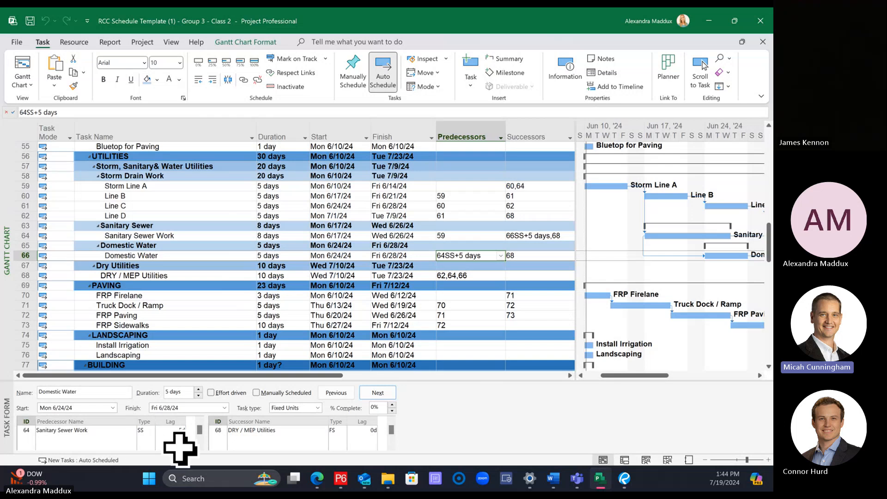
{"action": "left_click", "coordinate": [476, 285]}
{"action": "left_click", "coordinate": [476, 255]}
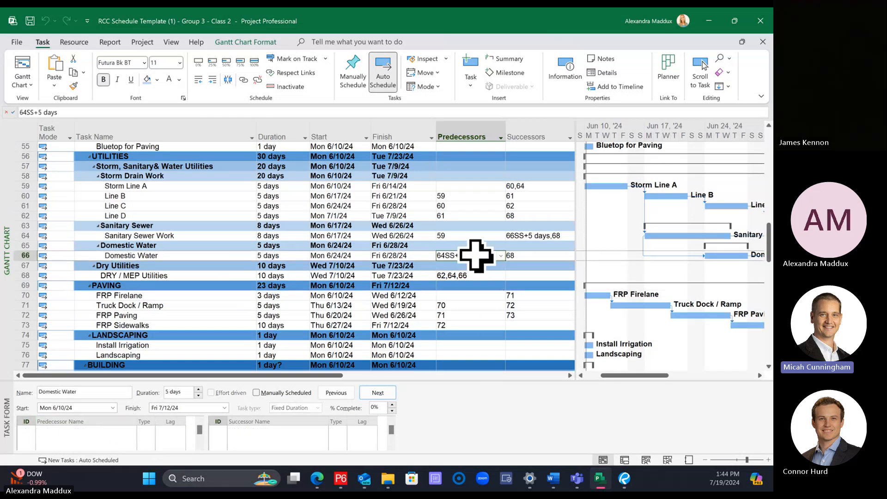
{"action": "type", "text": "64SS+"}
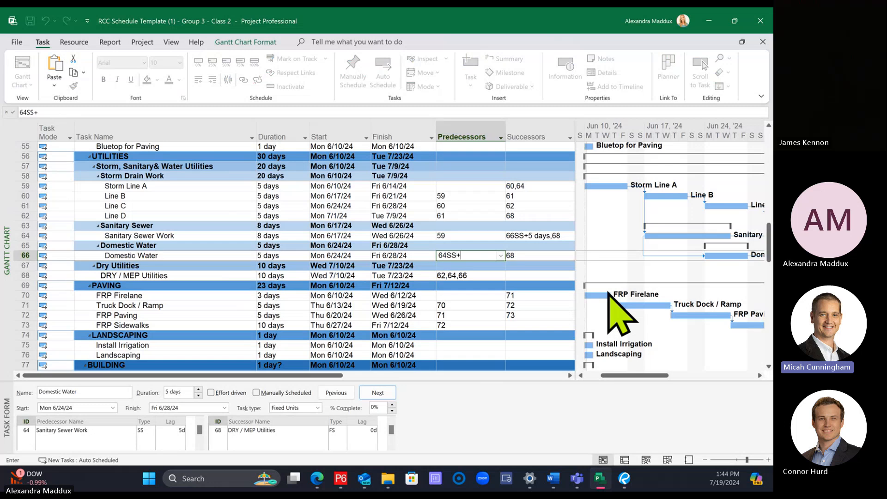
{"action": "type", "text": "5"}
{"action": "key", "text": "Return"}
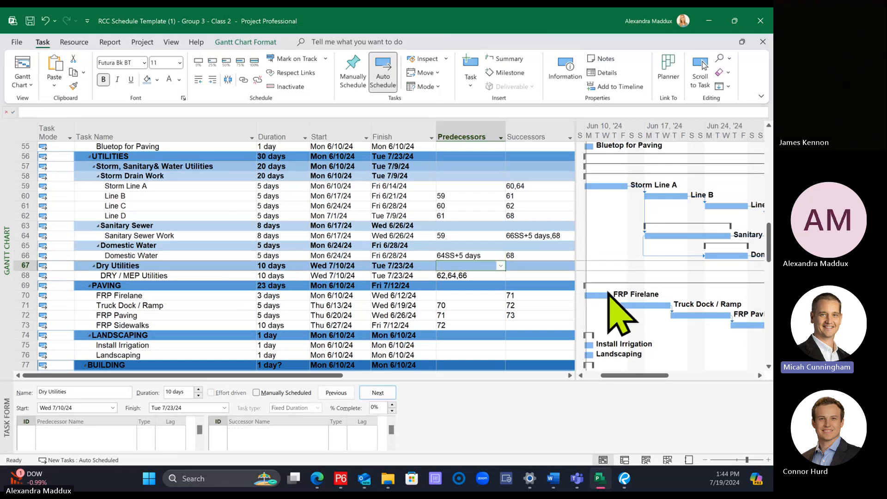
Step: Select the DRY / MEP Utilities task and enlarge the Task Form pane to show all its predecessors
{"action": "left_click", "coordinate": [471, 247]}
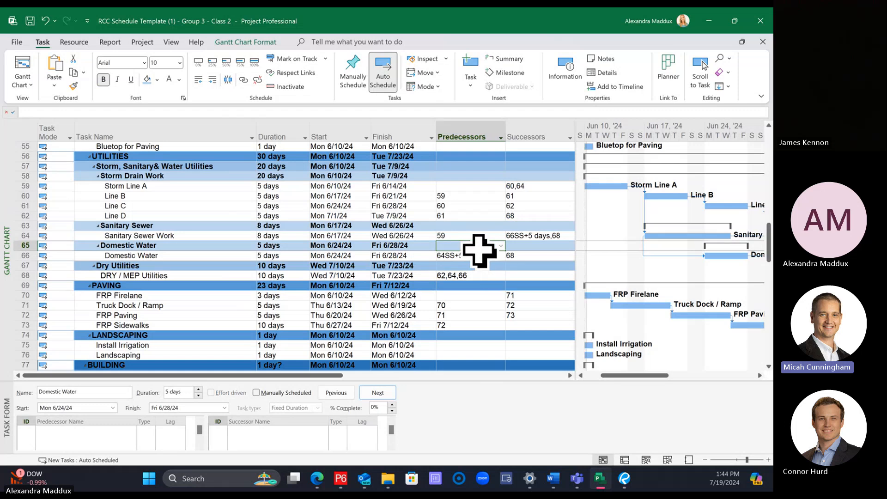
{"action": "left_click", "coordinate": [475, 275]}
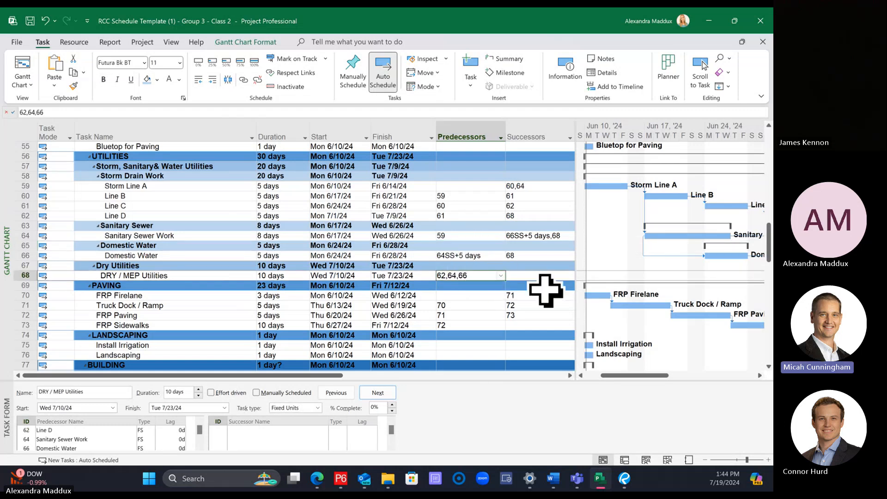
{"action": "left_click", "coordinate": [536, 280]}
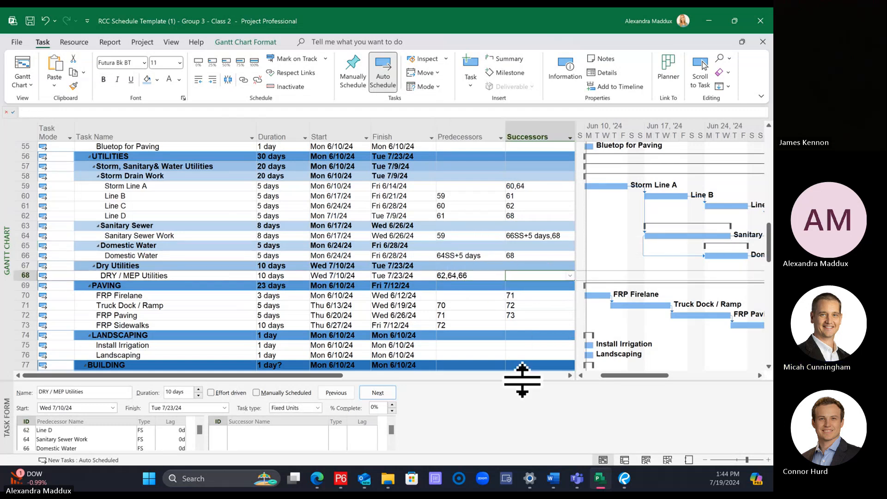
{"action": "left_click_drag", "start_coordinate": [478, 319], "coordinate": [483, 311]}
Step: Set the duration of Install Irrigation to 10 days and of Landscaping to 15 days
{"action": "scroll", "coordinate": [481, 275], "scroll_direction": "down", "scroll_amount": 2}
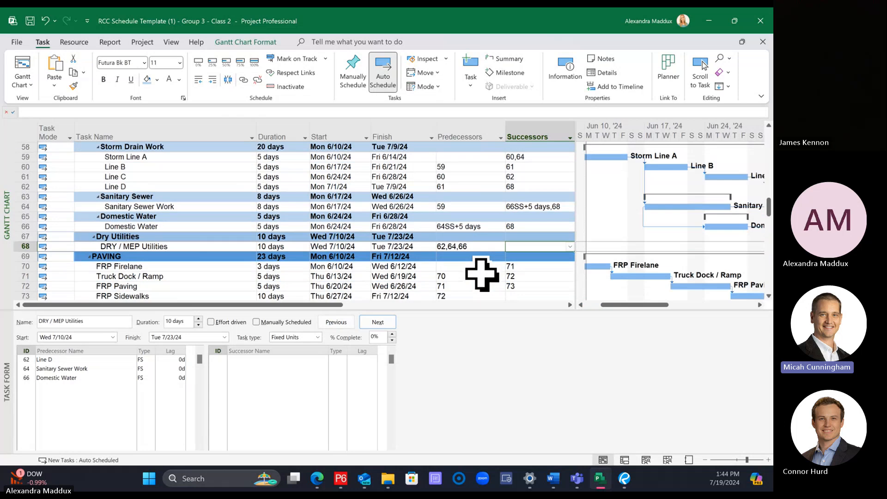
{"action": "scroll", "coordinate": [469, 272], "scroll_direction": "down", "scroll_amount": 1}
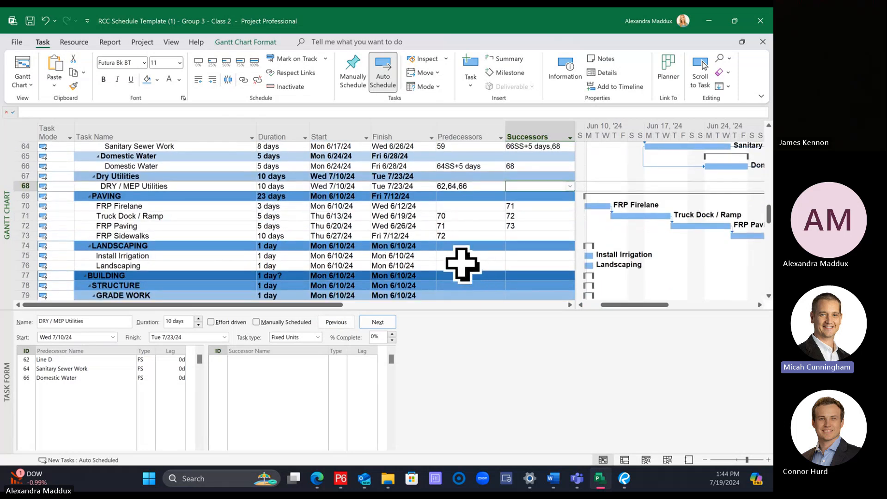
{"action": "scroll", "coordinate": [449, 261], "scroll_direction": "down", "scroll_amount": 1}
{"action": "scroll", "coordinate": [448, 261], "scroll_direction": "down", "scroll_amount": 1}
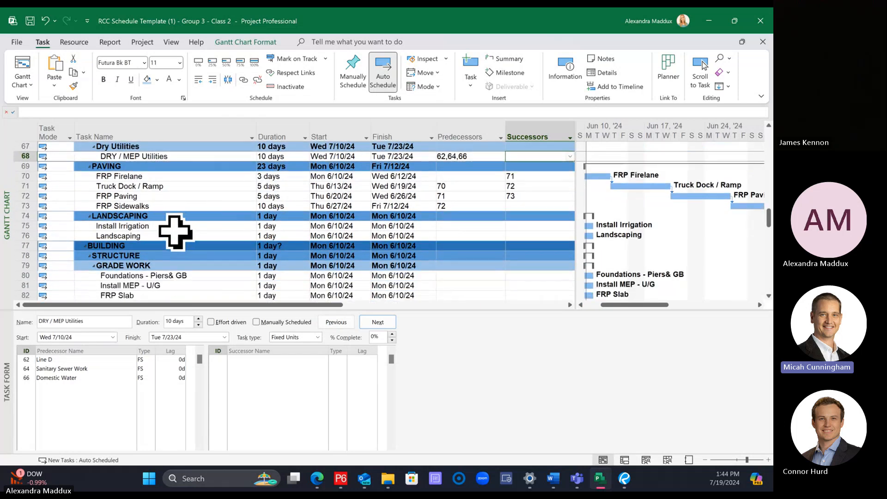
{"action": "left_click", "coordinate": [768, 460]}
{"action": "left_click_drag", "start_coordinate": [615, 304], "coordinate": [599, 304]}
{"action": "left_click", "coordinate": [290, 226]}
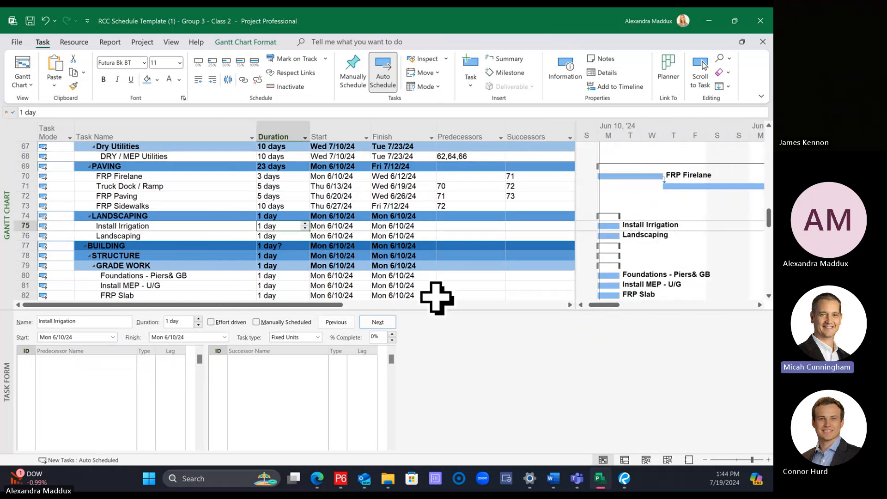
{"action": "type", "text": "10"}
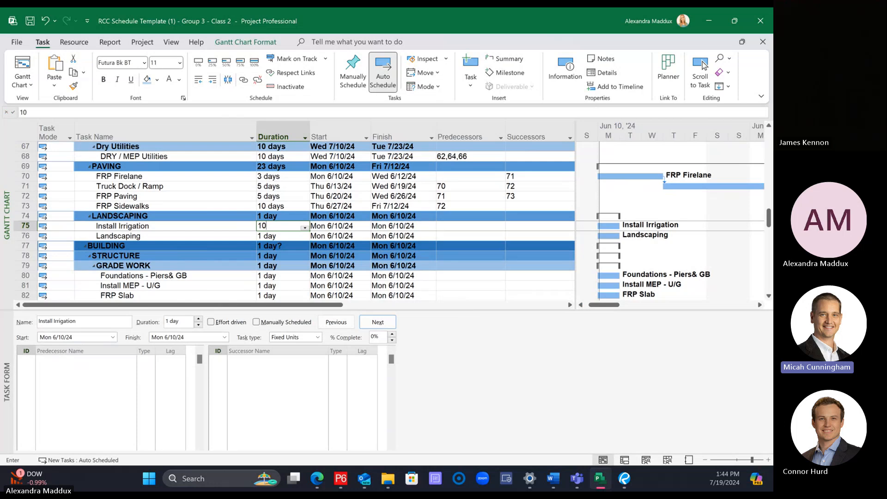
{"action": "key", "text": "Return"}
{"action": "type", "text": "15"}
{"action": "key", "text": "Return"}
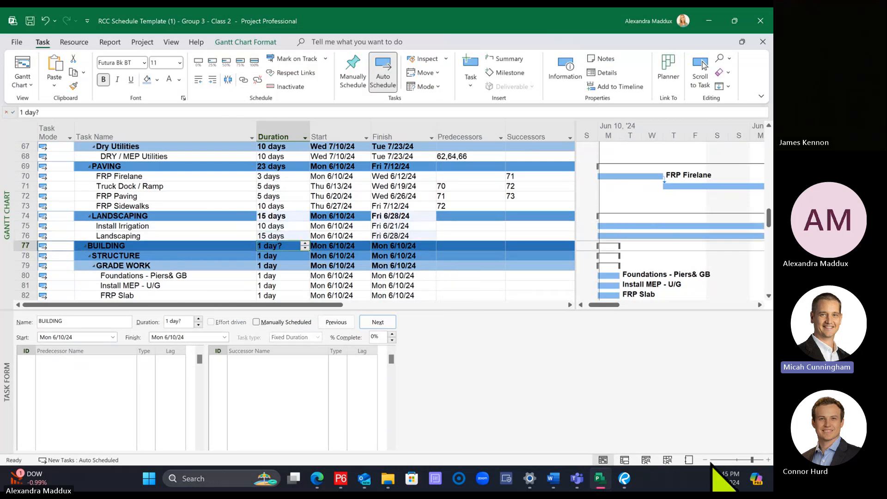
Step: Link Install Irrigation to Landscaping as finish-to-start between their Gantt bars, and undo that link
{"action": "left_click", "coordinate": [705, 459]}
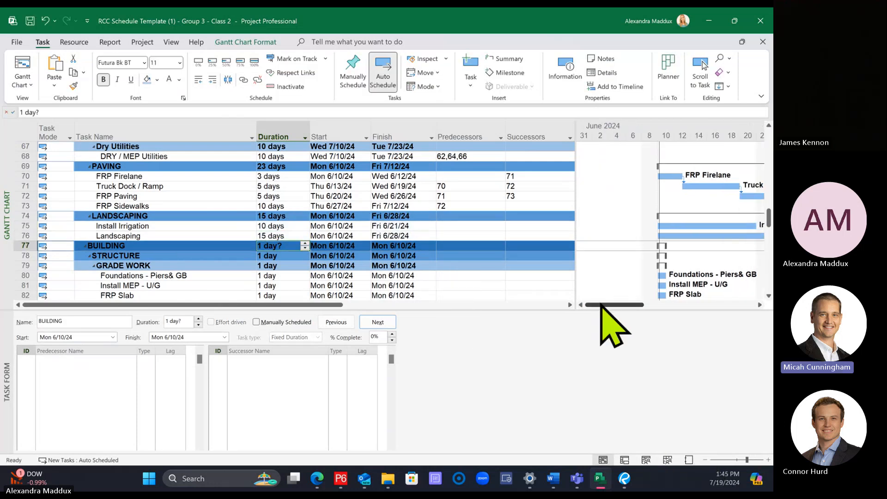
{"action": "left_click", "coordinate": [705, 460]}
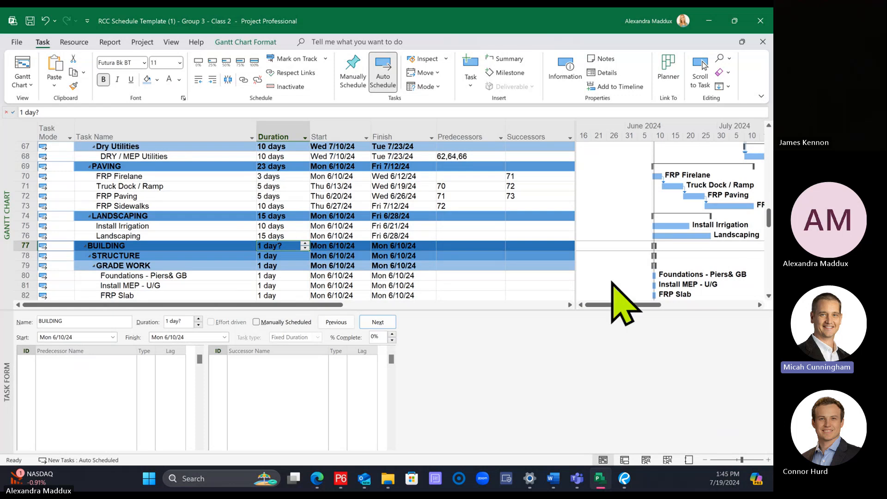
{"action": "left_click_drag", "start_coordinate": [614, 305], "coordinate": [626, 307]}
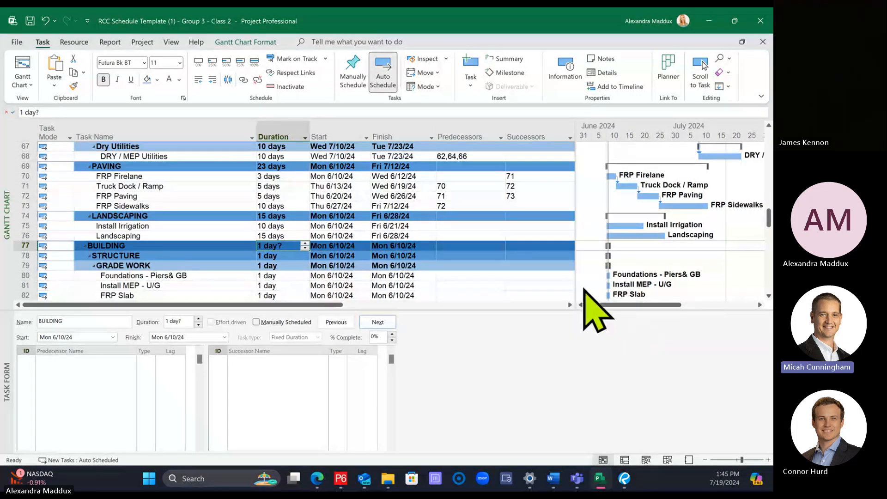
{"action": "left_click", "coordinate": [206, 224]}
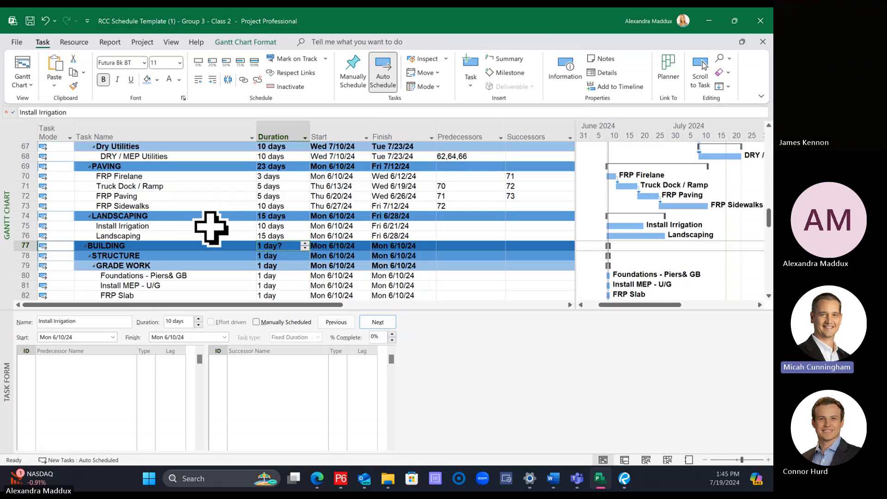
{"action": "left_click", "coordinate": [212, 235]}
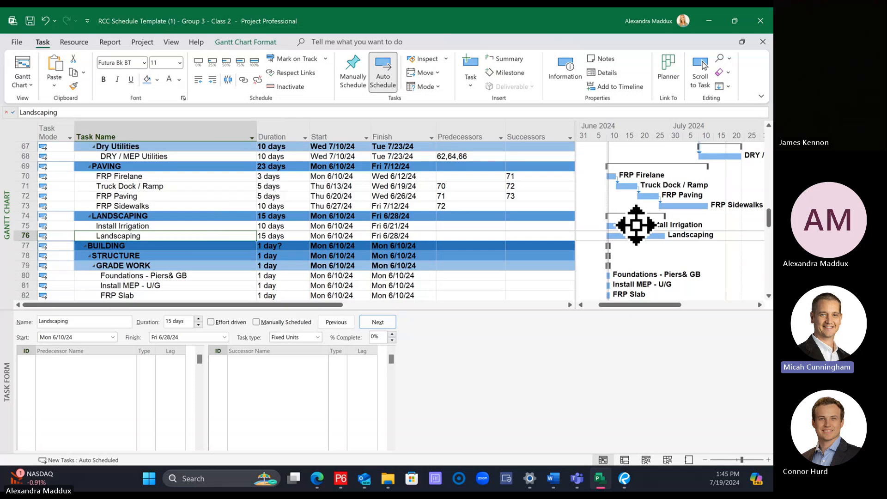
{"action": "left_click_drag", "start_coordinate": [636, 225], "coordinate": [621, 244]}
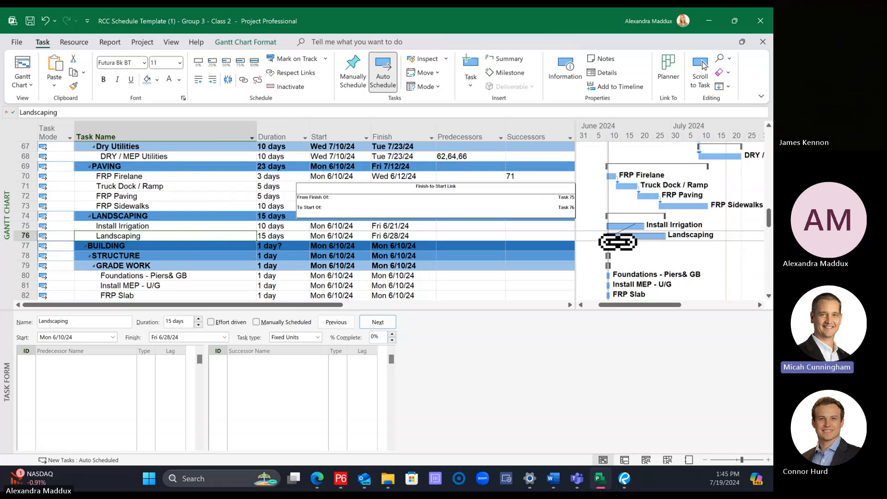
{"action": "left_click_drag", "start_coordinate": [617, 243], "coordinate": [621, 244]}
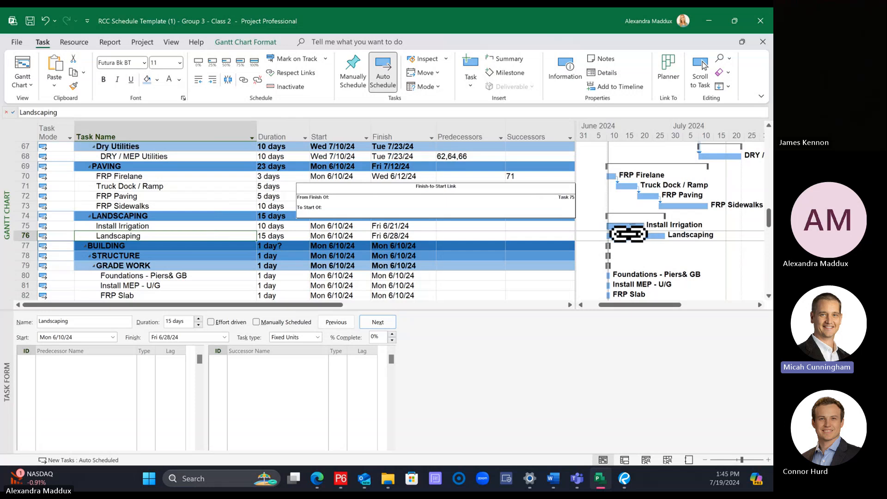
{"action": "left_click_drag", "start_coordinate": [624, 240], "coordinate": [624, 242]}
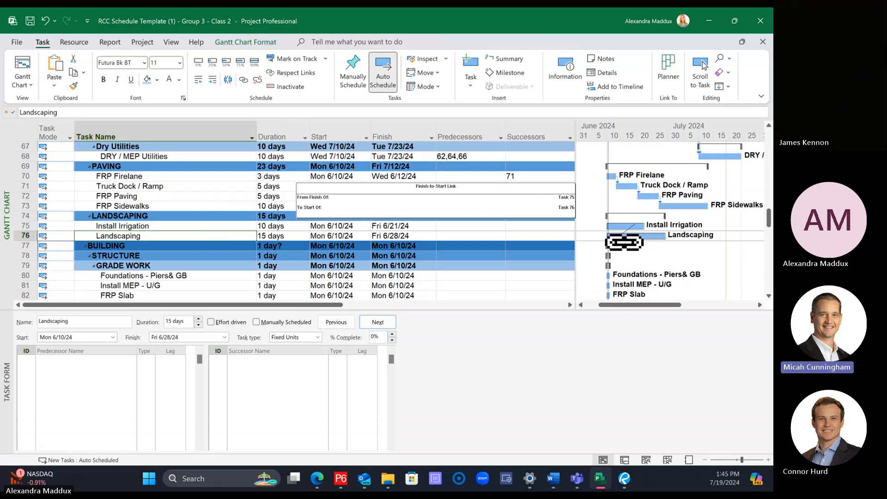
{"action": "mouse_move", "coordinate": [624, 242]}
{"action": "left_mouse_down"}
{"action": "mouse_move", "coordinate": [613, 204]}
{"action": "mouse_move", "coordinate": [623, 244]}
{"action": "left_mouse_up"}
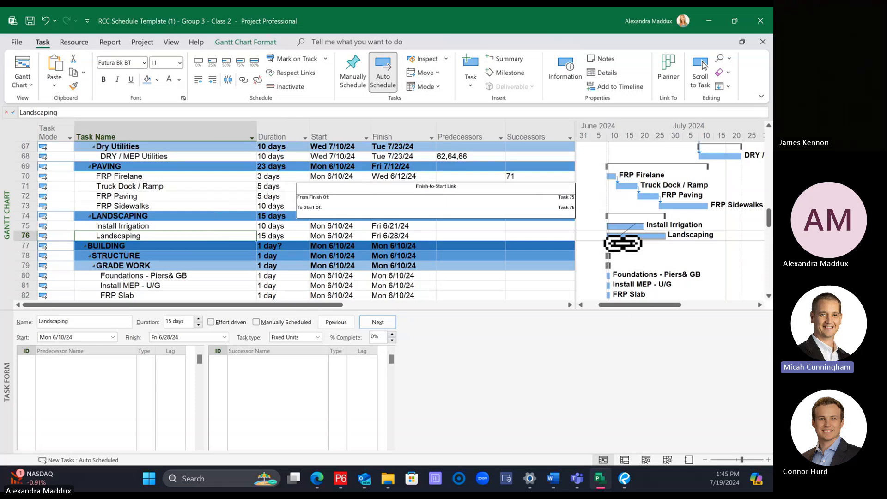
{"action": "mouse_move", "coordinate": [623, 244]}
{"action": "left_mouse_down"}
{"action": "mouse_move", "coordinate": [638, 227]}
{"action": "mouse_move", "coordinate": [618, 240]}
{"action": "left_mouse_up"}
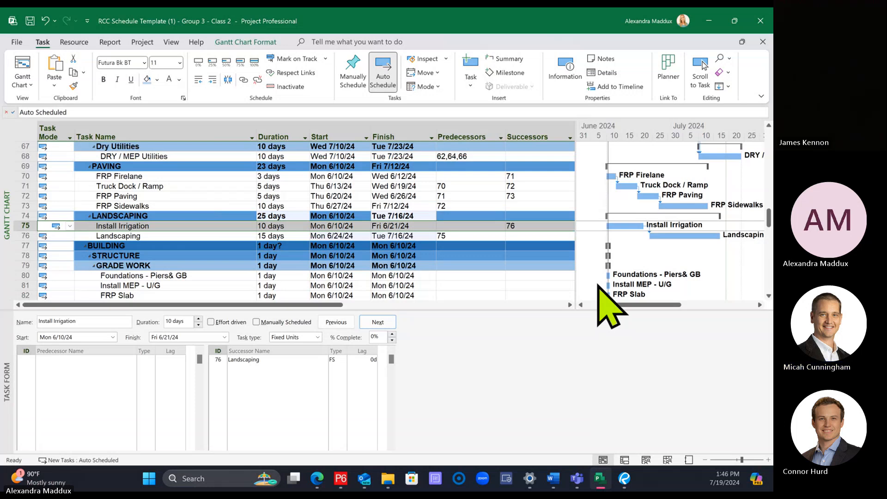
{"action": "key", "text": "ctrl+z"}
{"action": "left_click", "coordinate": [527, 255]}
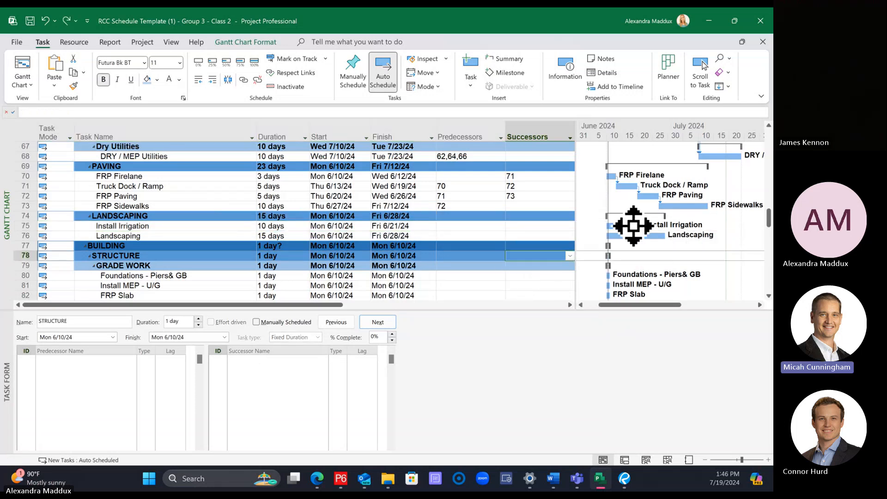
Step: Draw the finish-to-start link from the Install Irrigation bar to the Landscaping bar again
{"action": "left_click_drag", "start_coordinate": [633, 225], "coordinate": [622, 244]}
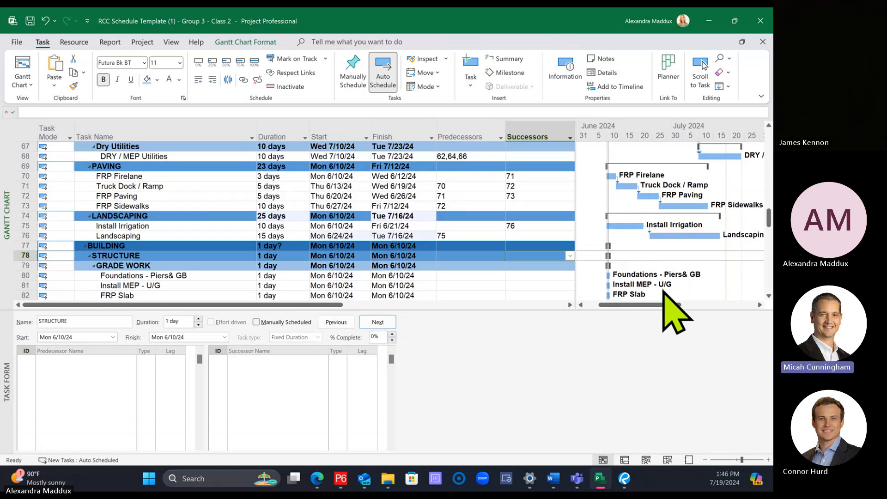
{"action": "left_click", "coordinate": [431, 267]}
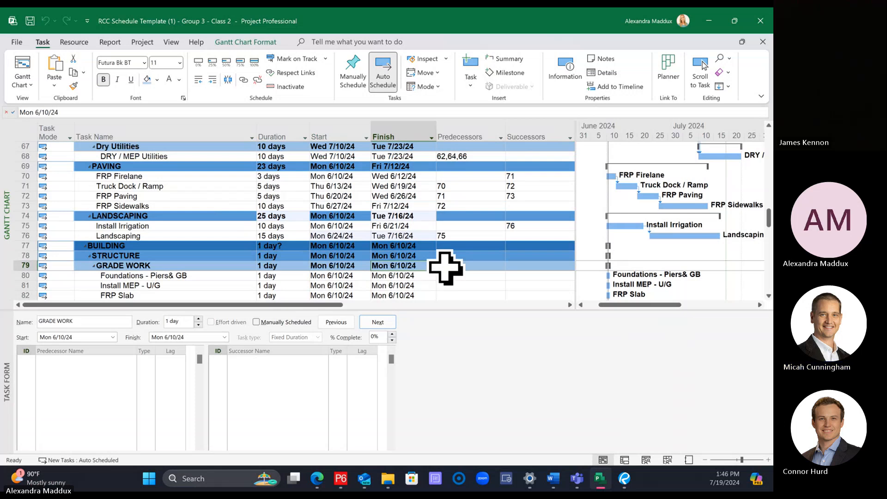
Step: Enlarge the task table by shrinking the Task Form pane, and select Install MEP - U/G under Grade Work
{"action": "scroll", "coordinate": [356, 270], "scroll_direction": "down", "scroll_amount": 2}
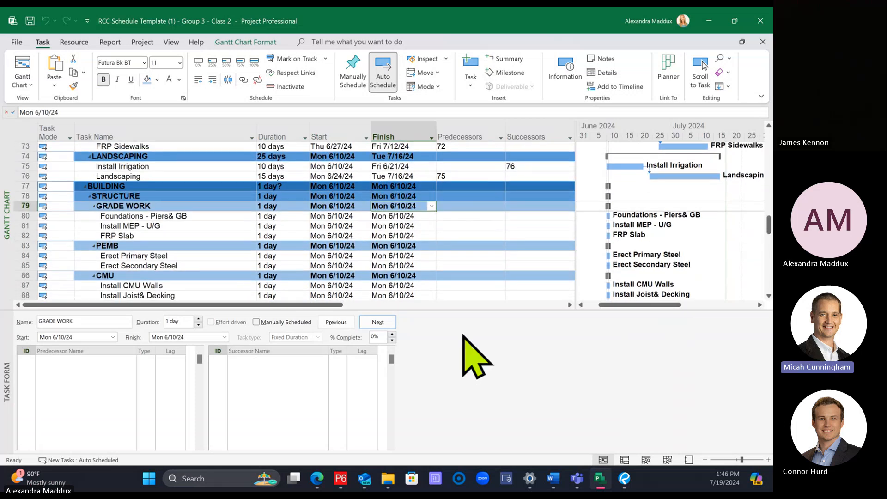
{"action": "left_click_drag", "start_coordinate": [439, 306], "coordinate": [426, 373]}
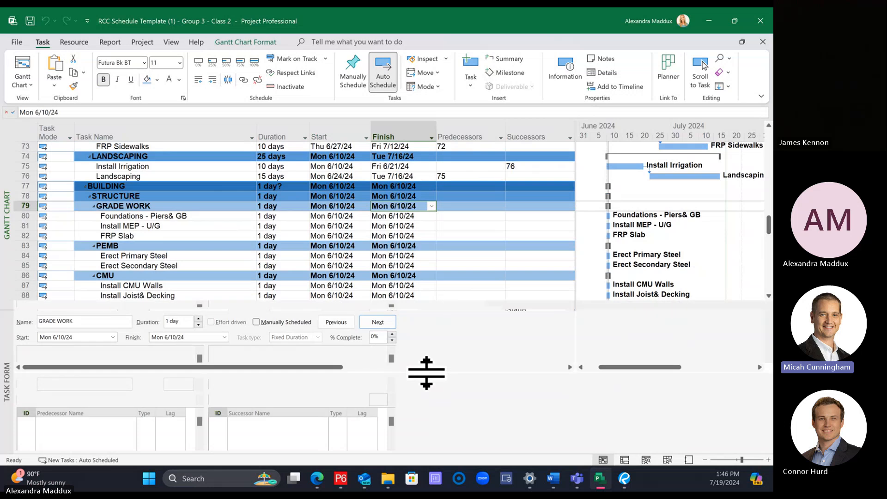
{"action": "left_click", "coordinate": [213, 225]}
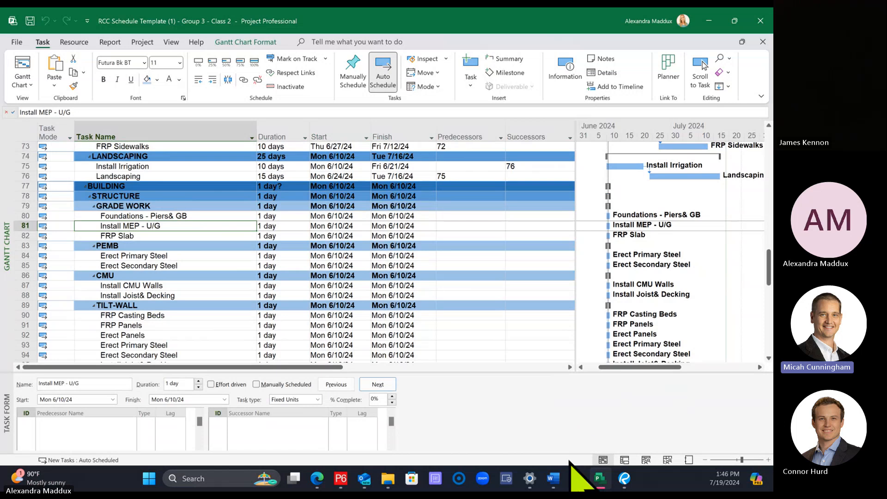
Step: Compare the Grade Work task list in the Word document with the tasks under Grade Work in the Project schedule
{"action": "mouse_move", "coordinate": [553, 479]}
{"action": "left_click", "coordinate": [476, 379]}
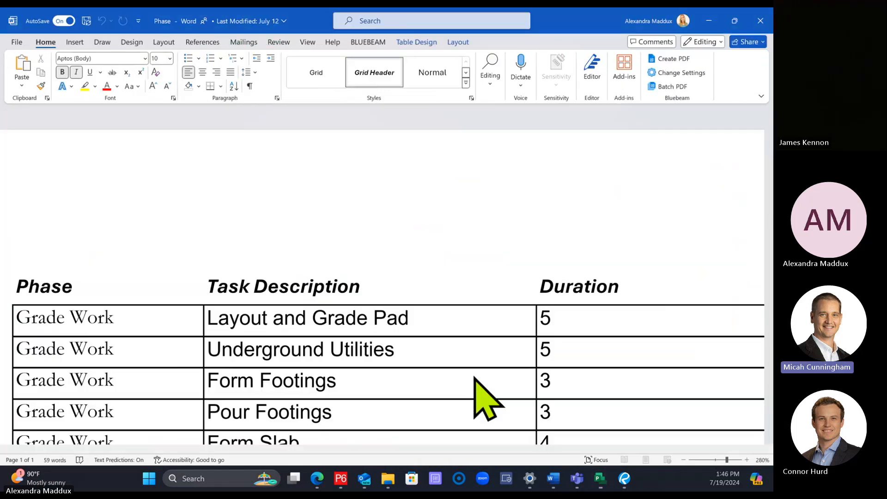
{"action": "scroll", "coordinate": [419, 327], "scroll_direction": "down", "scroll_amount": 5}
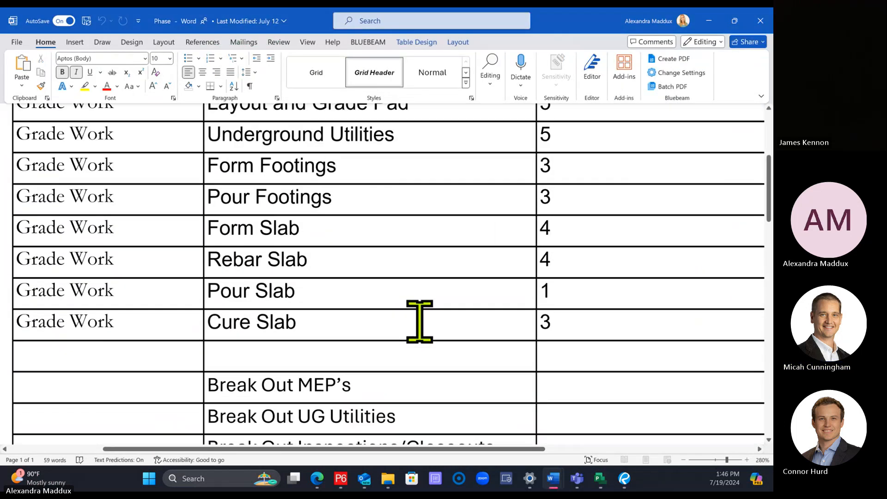
{"action": "scroll", "coordinate": [419, 322], "scroll_direction": "up", "scroll_amount": 2}
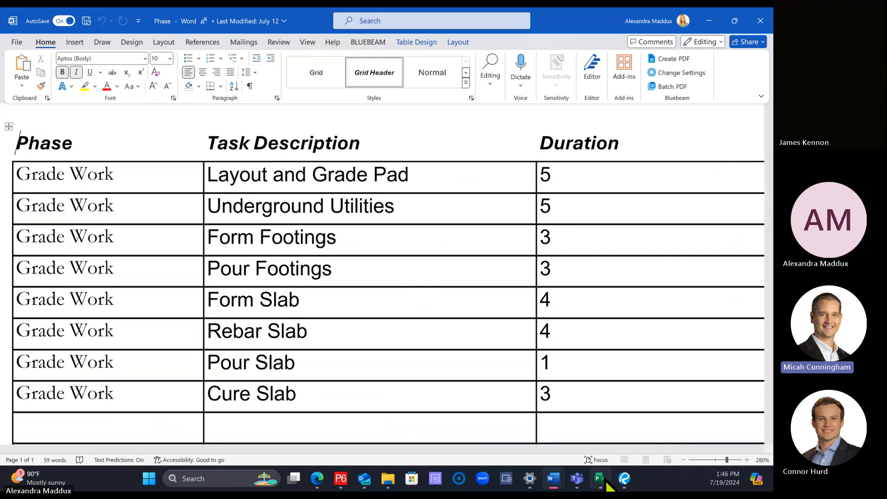
{"action": "mouse_move", "coordinate": [609, 485]}
{"action": "left_click", "coordinate": [614, 396]}
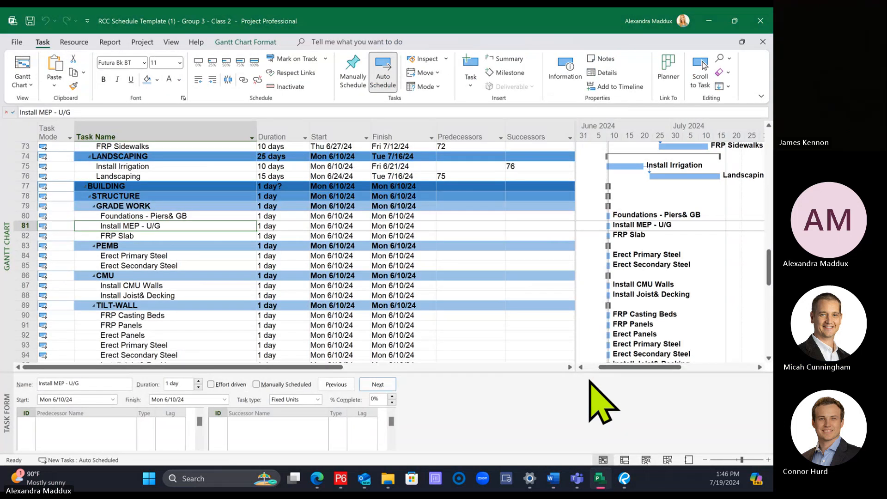
{"action": "left_click", "coordinate": [170, 217]}
{"action": "left_click", "coordinate": [173, 227]}
{"action": "left_click", "coordinate": [174, 237]}
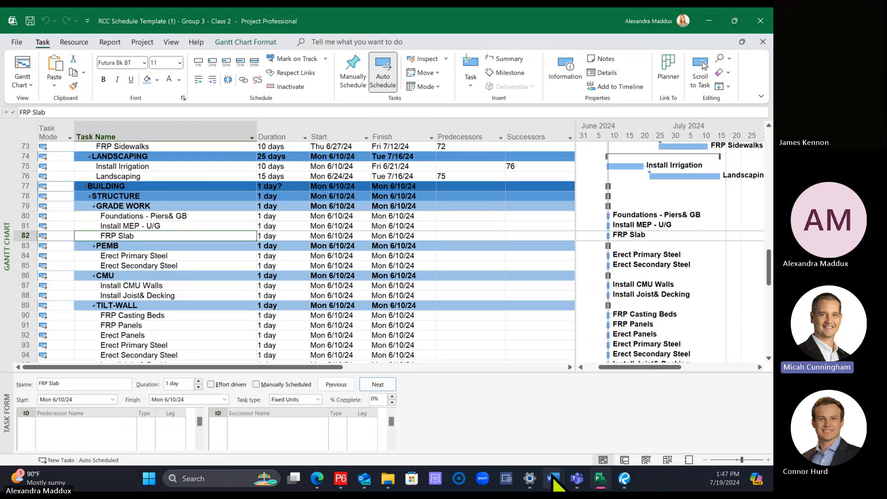
{"action": "mouse_move", "coordinate": [555, 483]}
{"action": "left_click", "coordinate": [485, 396]}
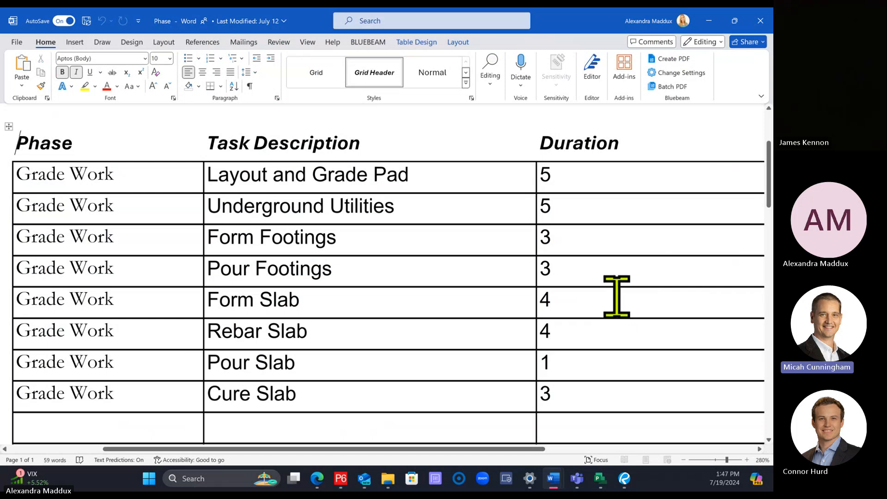
Step: Switch back to Project and insert three new tasks between Foundations - Piers& GB and Install MEP - U/G
{"action": "left_click", "coordinate": [601, 479]}
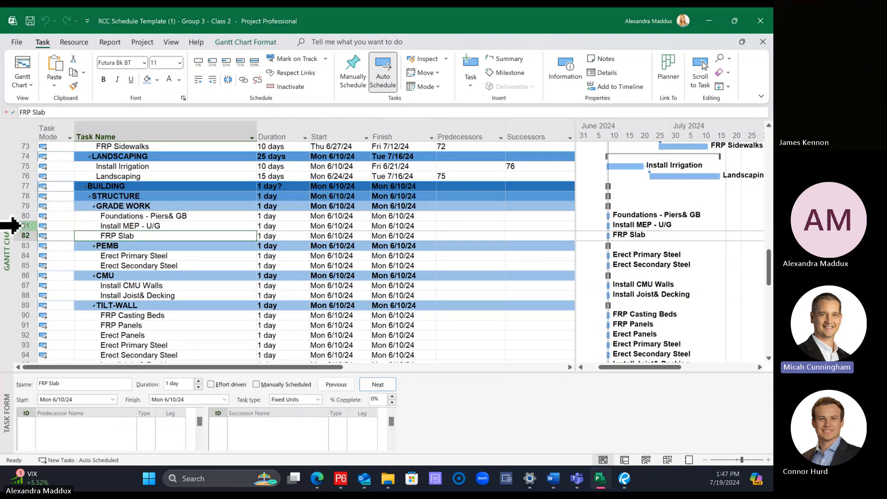
{"action": "right_click", "coordinate": [17, 226]}
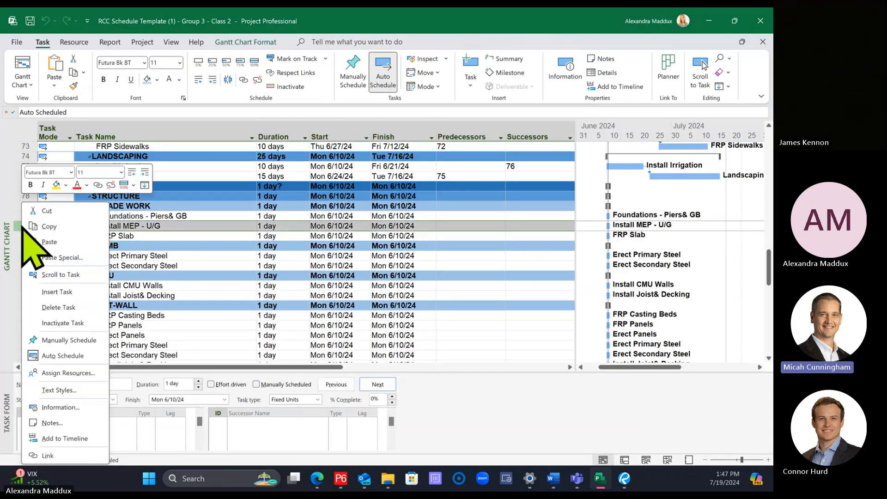
{"action": "left_click", "coordinate": [72, 294]}
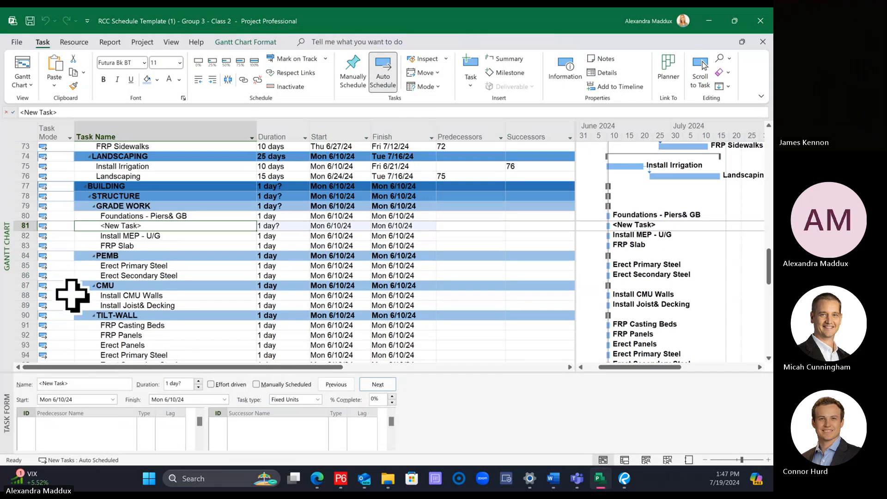
{"action": "left_click", "coordinate": [159, 239]}
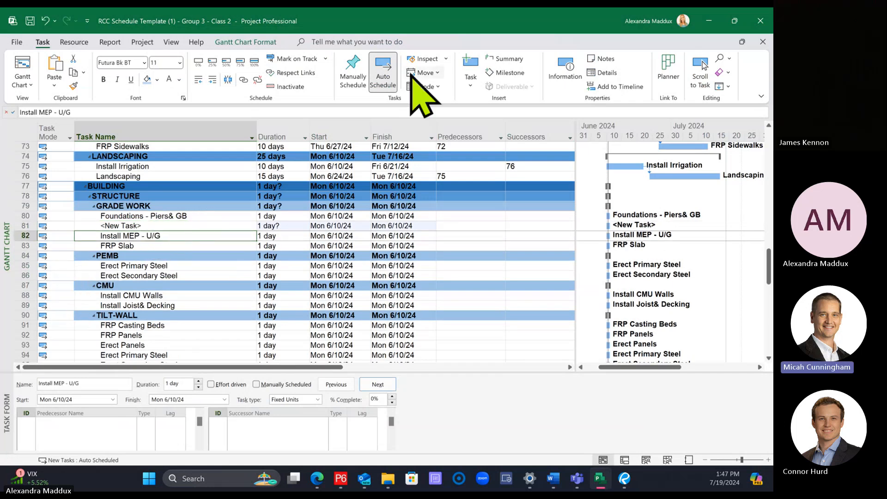
{"action": "left_click", "coordinate": [476, 61]}
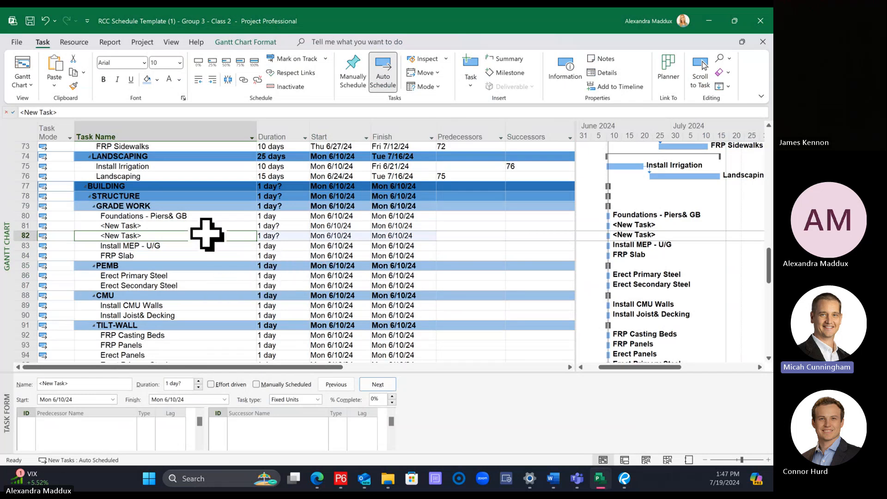
{"action": "left_click", "coordinate": [202, 217]}
{"action": "left_click", "coordinate": [212, 227]}
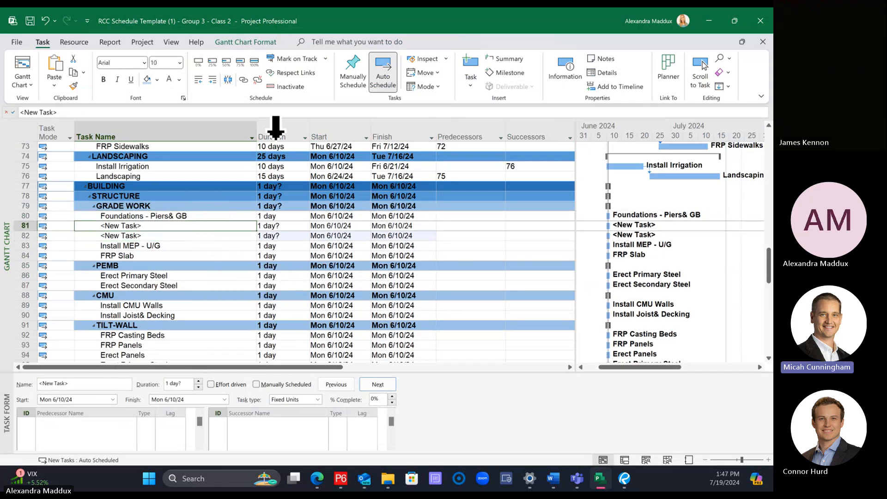
{"action": "left_click", "coordinate": [471, 65]}
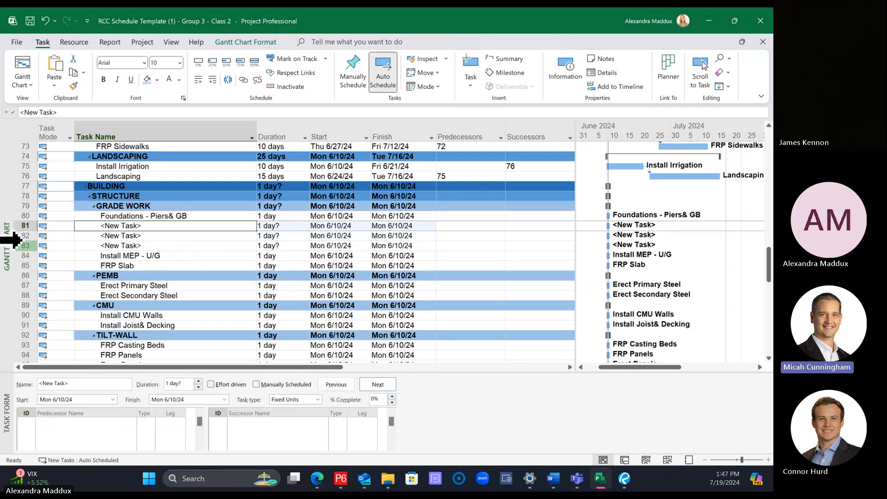
{"action": "left_click", "coordinate": [21, 235]}
{"action": "right_click", "coordinate": [21, 236]}
{"action": "left_click", "coordinate": [79, 275]}
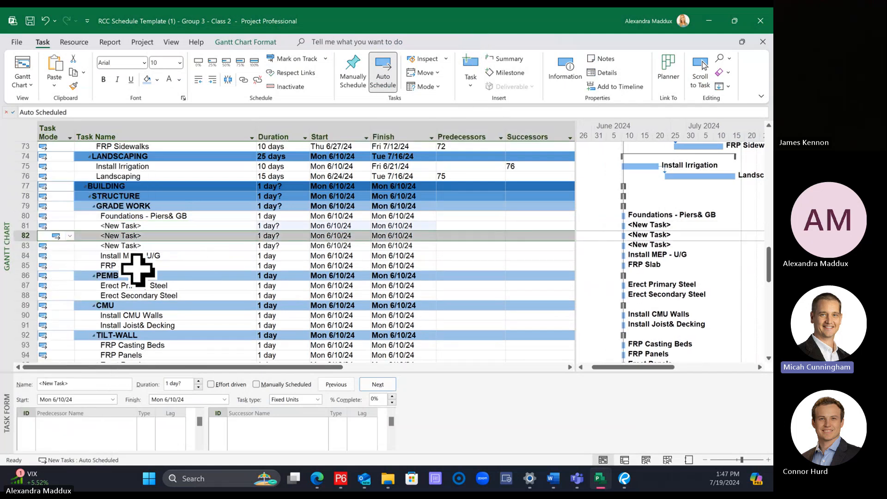
Step: Select Install MEP - U/G and switch to the Word document to consult the Grade Work task descriptions and durations
{"action": "left_click", "coordinate": [211, 258]}
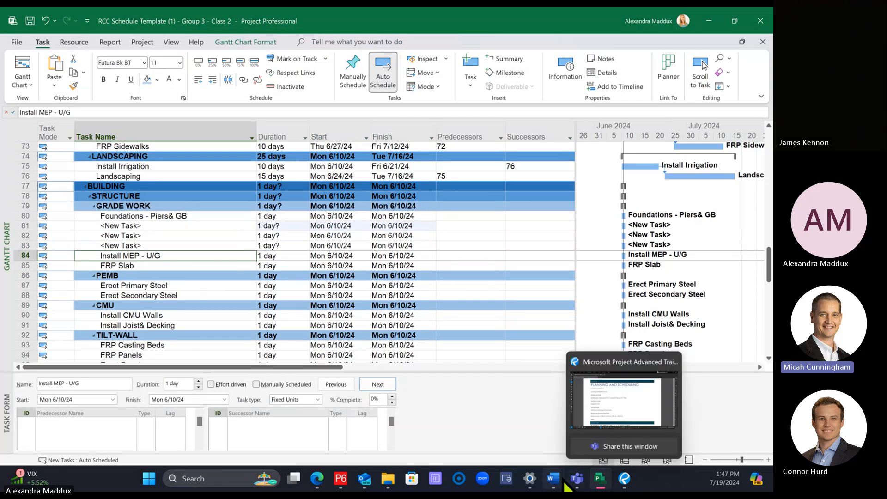
{"action": "mouse_move", "coordinate": [554, 480]}
{"action": "left_click", "coordinate": [516, 424]}
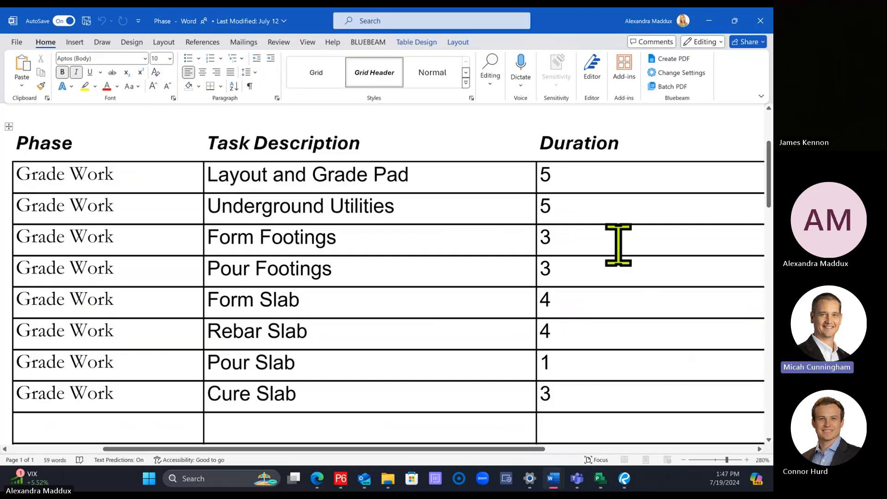
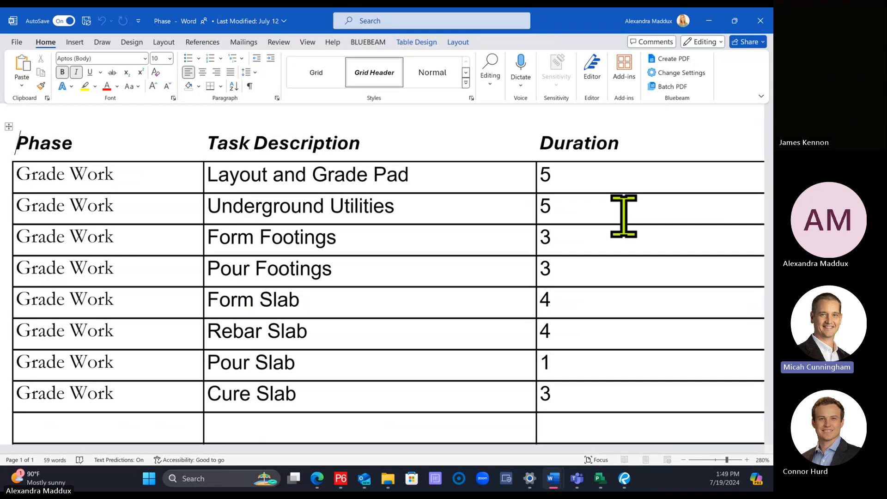
Step: Switch back to Project and review the text style settings applied to all items
{"action": "left_click", "coordinate": [599, 478]}
{"action": "left_click", "coordinate": [238, 42]}
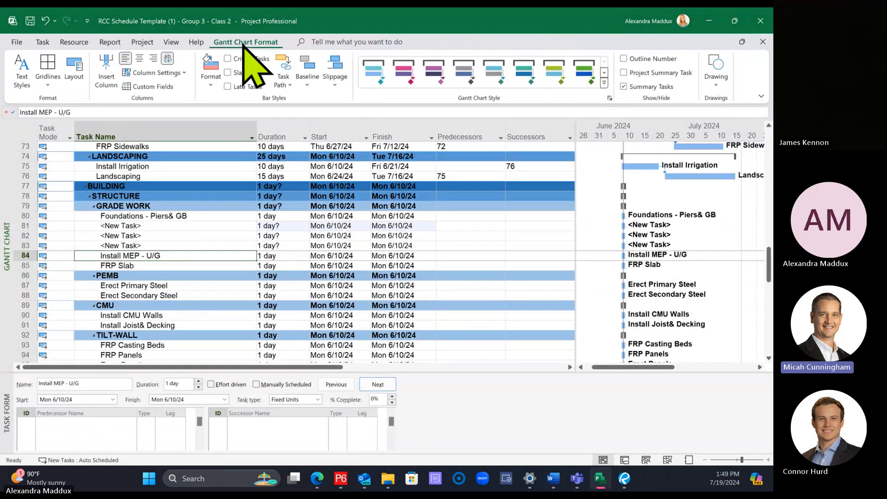
{"action": "left_click", "coordinate": [16, 66]}
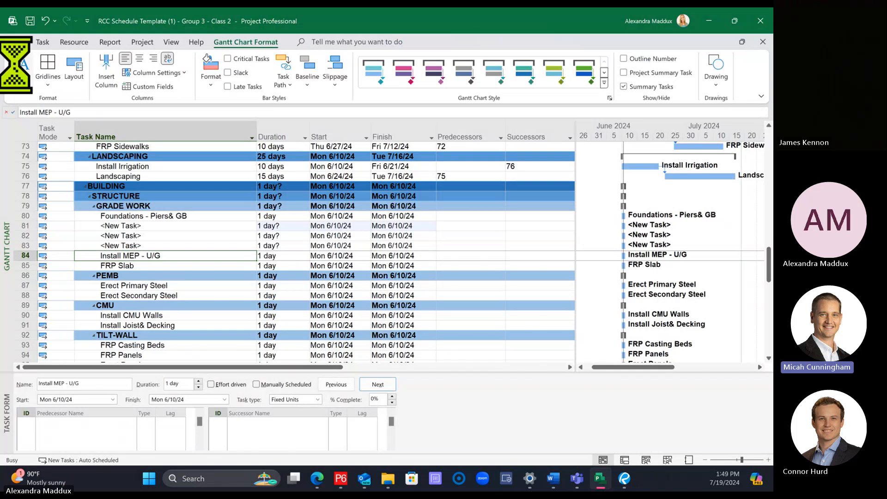
{"action": "left_click_drag", "start_coordinate": [162, 60], "coordinate": [259, 90]}
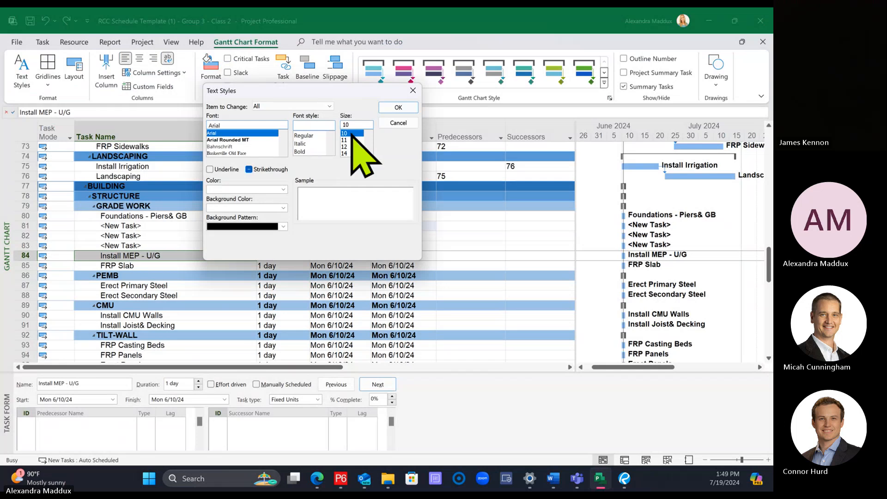
{"action": "left_click", "coordinate": [398, 108]}
{"action": "left_click", "coordinate": [174, 236]}
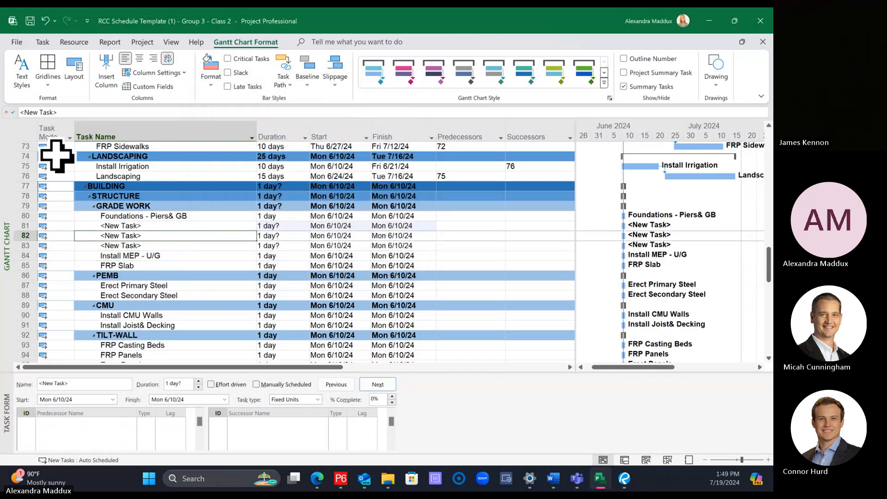
{"action": "left_click", "coordinate": [16, 129]}
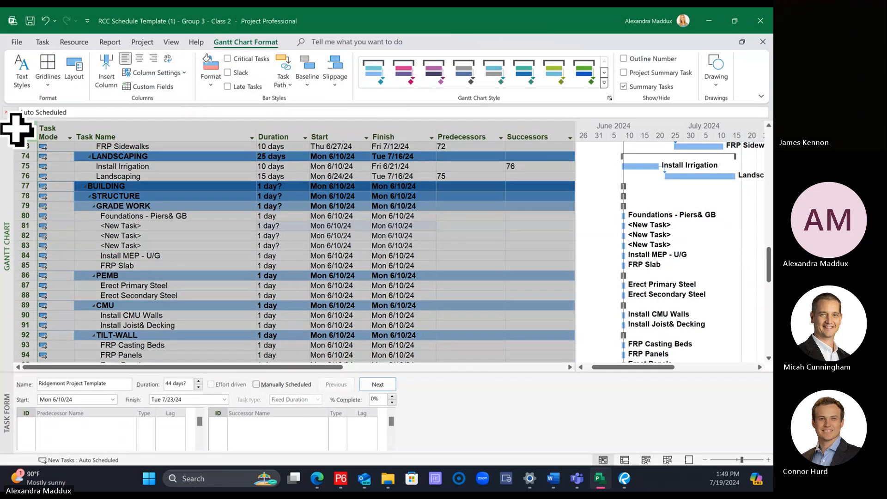
{"action": "left_click", "coordinate": [25, 74]}
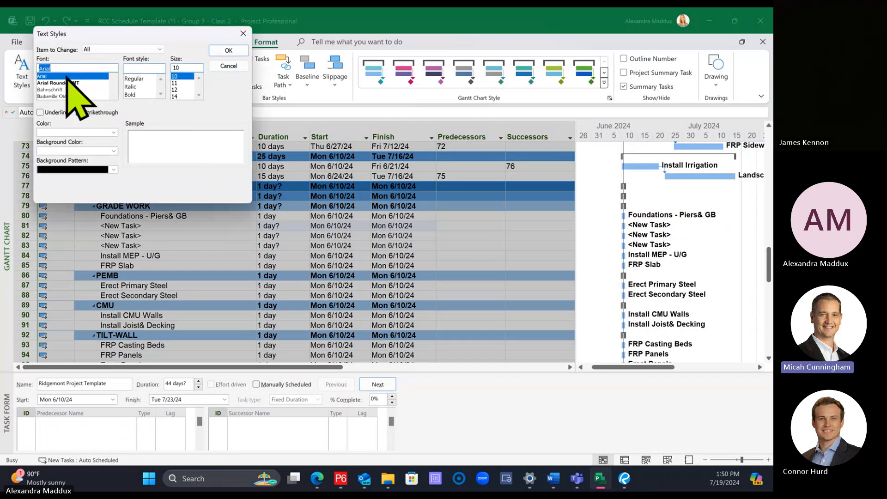
{"action": "left_click", "coordinate": [228, 66]}
{"action": "left_click", "coordinate": [317, 245]}
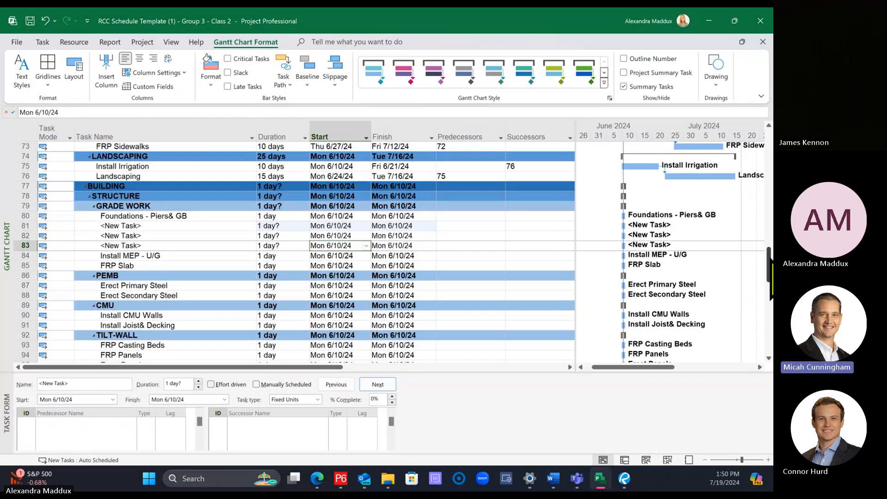
Step: Select the entire task table and set its font to Arial
{"action": "left_click_drag", "start_coordinate": [769, 267], "coordinate": [767, 41]}
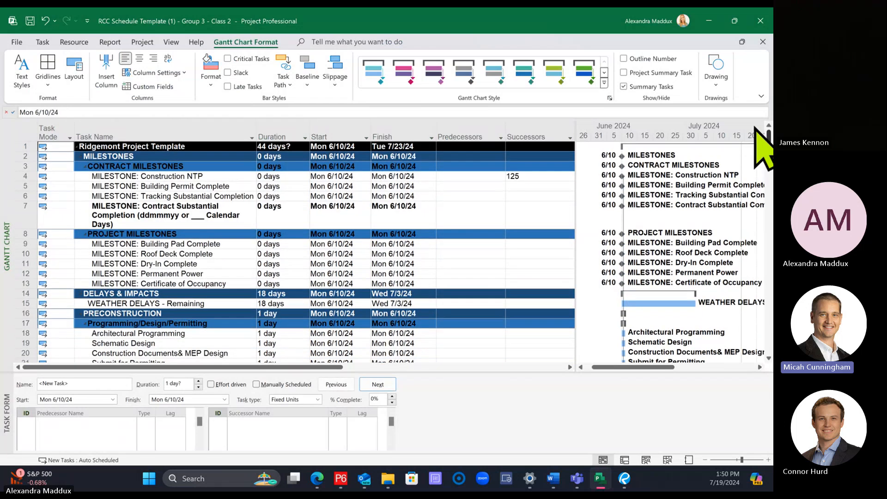
{"action": "left_click", "coordinate": [25, 129]}
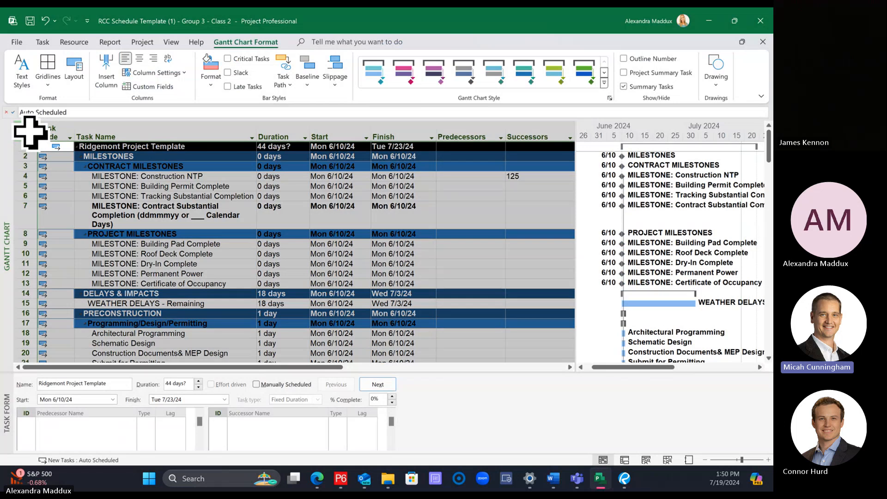
{"action": "left_click", "coordinate": [42, 42]}
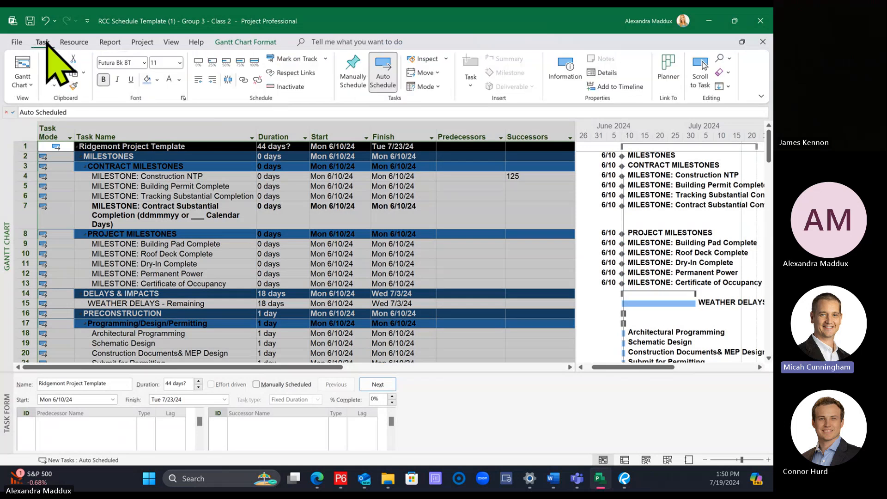
{"action": "left_click", "coordinate": [123, 63]}
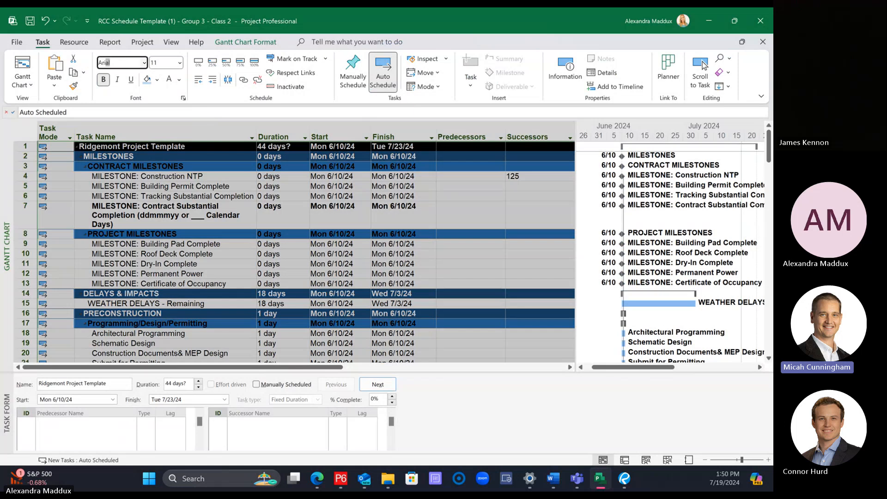
{"action": "type", "text": "Arial"}
{"action": "key", "text": "Return"}
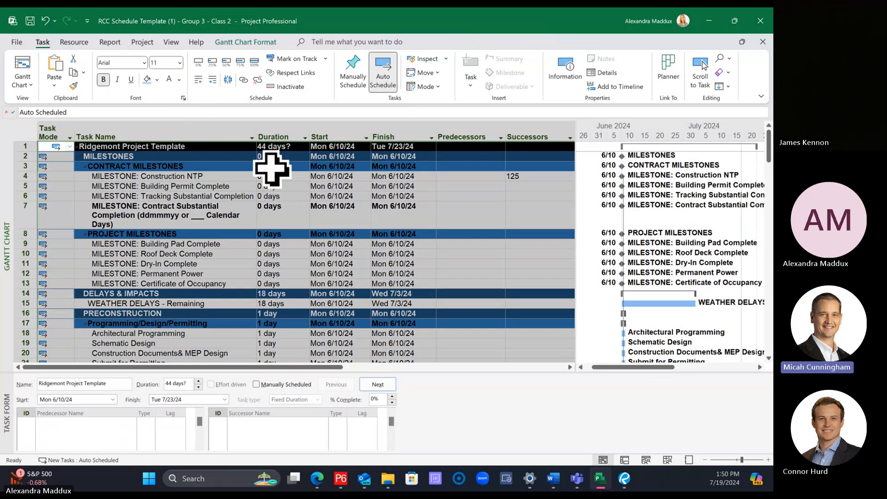
Step: Check the font formatting of the project title, milestone headings and individual milestone tasks
{"action": "left_click", "coordinate": [217, 147]}
{"action": "left_click", "coordinate": [205, 158]}
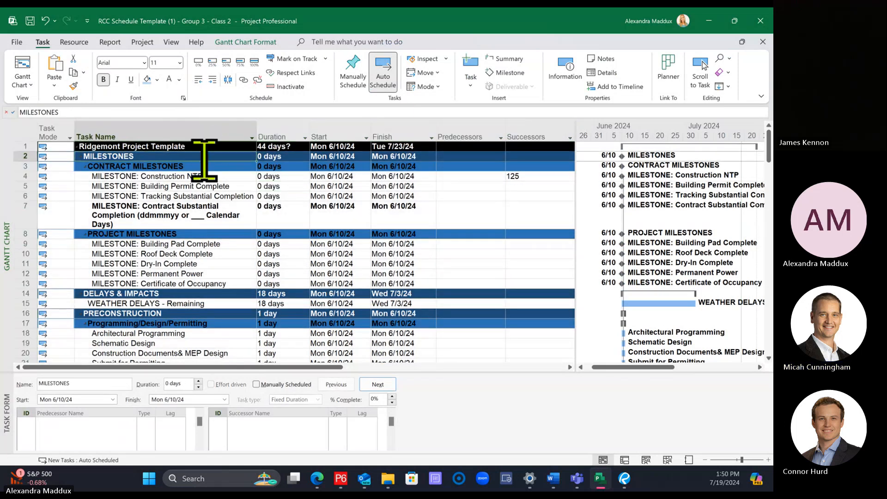
{"action": "left_click", "coordinate": [206, 178]}
{"action": "left_click", "coordinate": [206, 197]}
{"action": "left_click", "coordinate": [209, 213]}
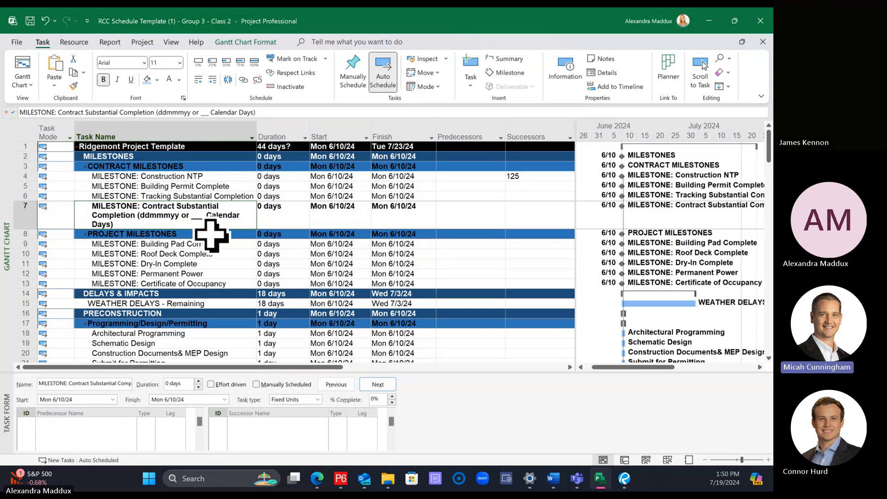
{"action": "left_click", "coordinate": [211, 234]}
{"action": "left_click", "coordinate": [211, 265]}
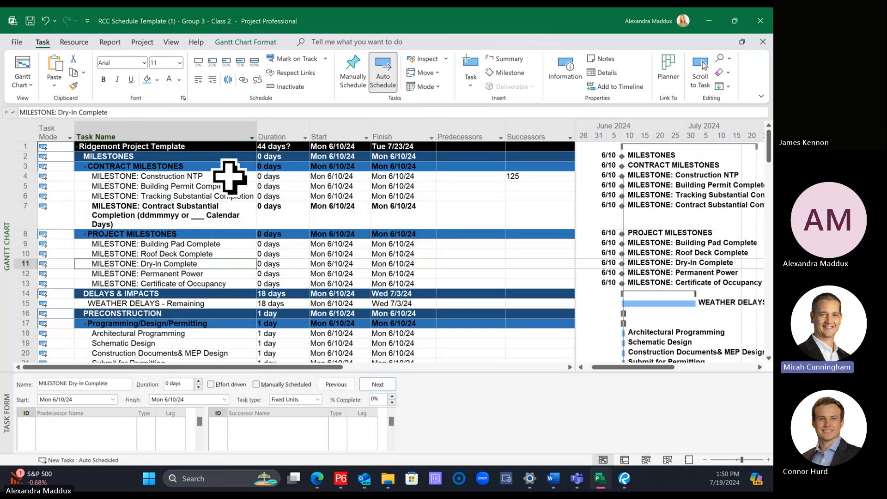
Step: Set the text style for all items to Arial, size 10
{"action": "left_click", "coordinate": [241, 43]}
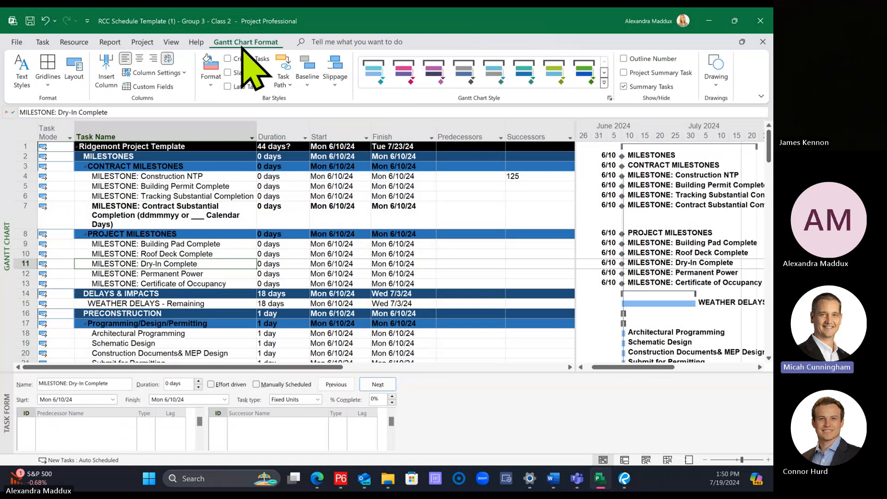
{"action": "left_click", "coordinate": [31, 69]}
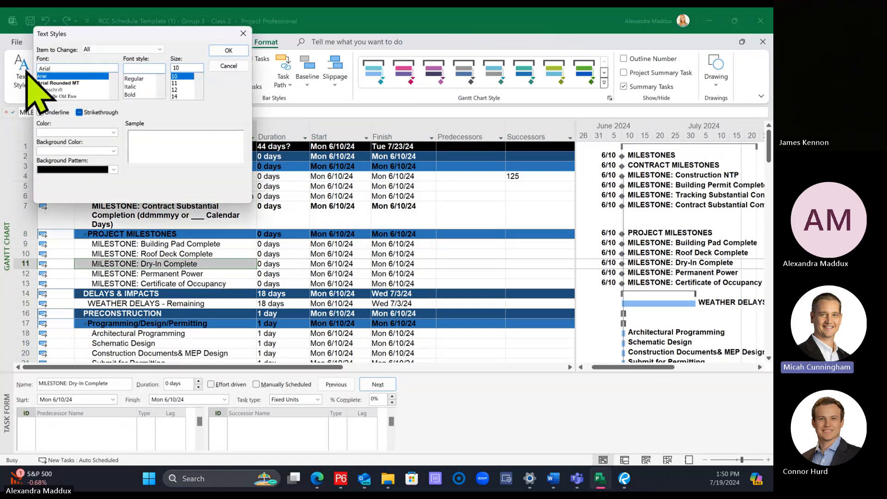
{"action": "left_click_drag", "start_coordinate": [115, 36], "coordinate": [269, 74]}
{"action": "left_click", "coordinate": [220, 120]}
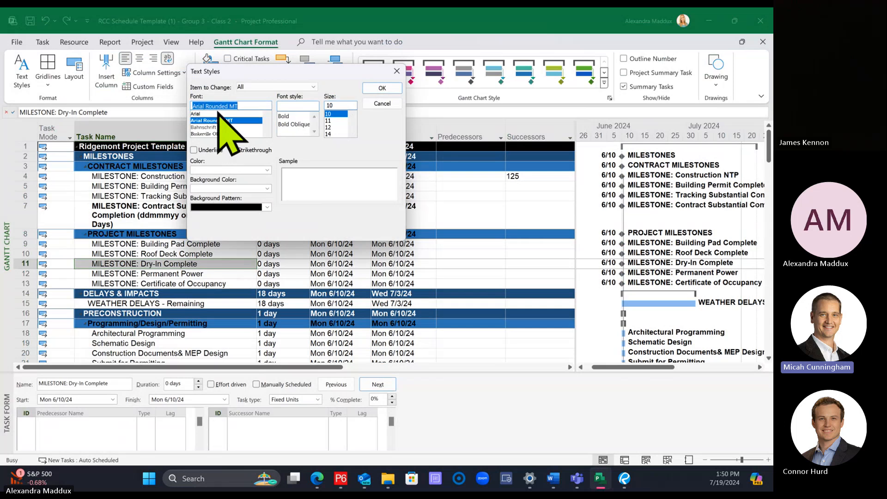
{"action": "left_click", "coordinate": [219, 115]}
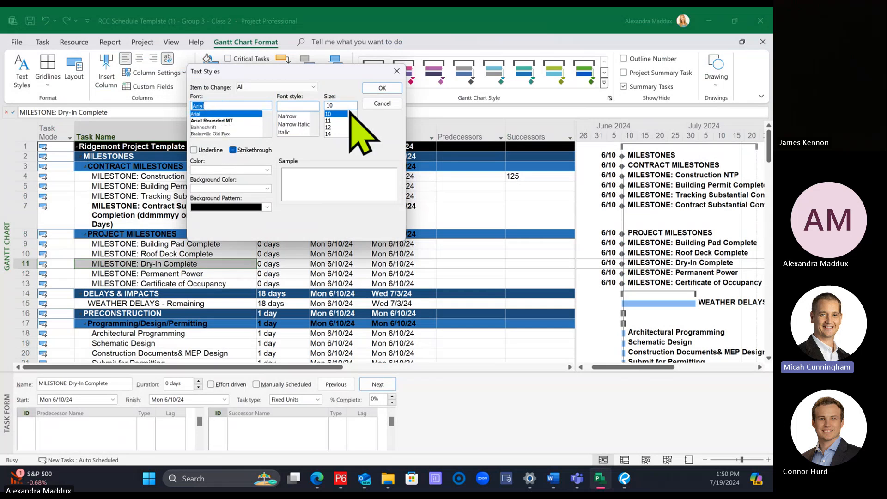
{"action": "left_click", "coordinate": [379, 89]}
{"action": "left_click", "coordinate": [155, 243]}
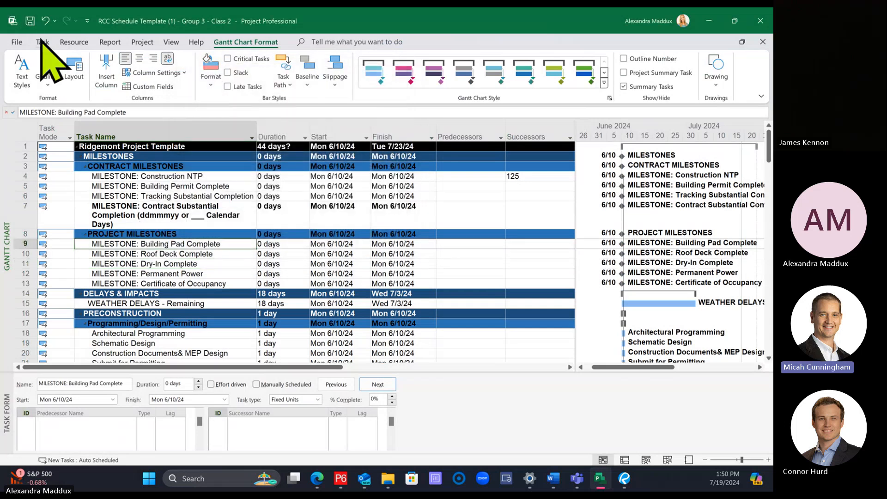
Step: Check the font of several task rows, and set the entire task table to font size 11
{"action": "left_click", "coordinate": [42, 42]}
{"action": "left_click", "coordinate": [168, 197]}
{"action": "left_click", "coordinate": [169, 205]}
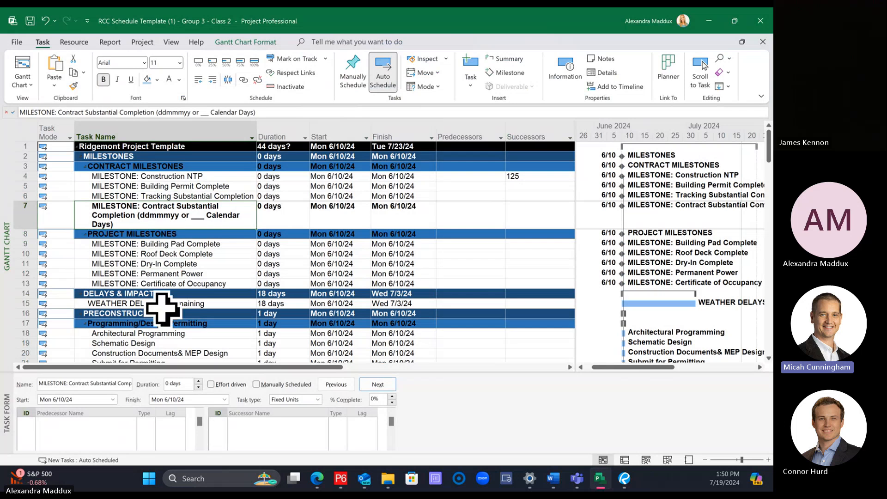
{"action": "left_click", "coordinate": [160, 343]}
{"action": "left_click", "coordinate": [23, 130]}
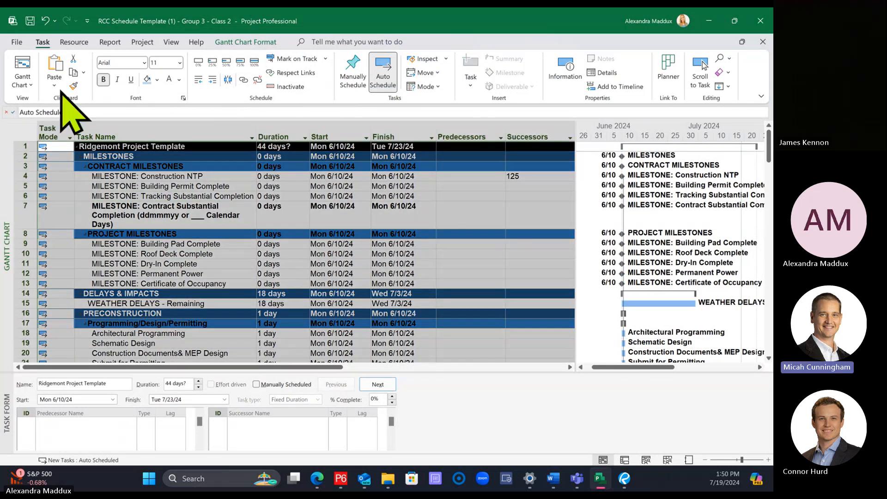
{"action": "left_click", "coordinate": [124, 62]}
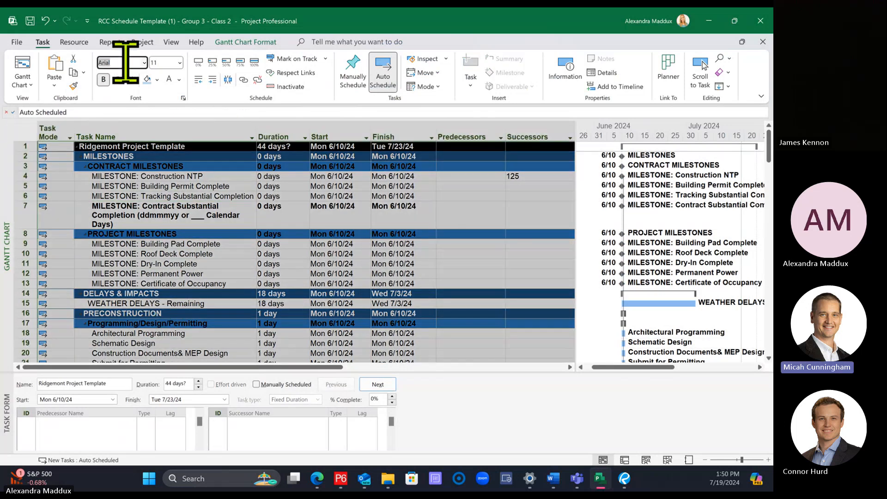
{"action": "left_click", "coordinate": [162, 62]}
{"action": "type", "text": "11"}
{"action": "key", "text": "Return"}
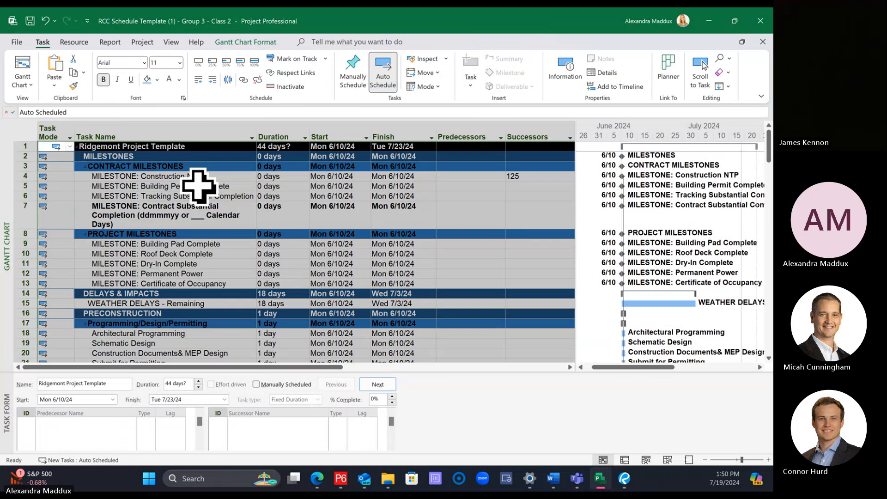
{"action": "left_click", "coordinate": [198, 184]}
Step: Apply an Arial, Regular, size 11 text style to all items in the selected task table
{"action": "left_click", "coordinate": [21, 130]}
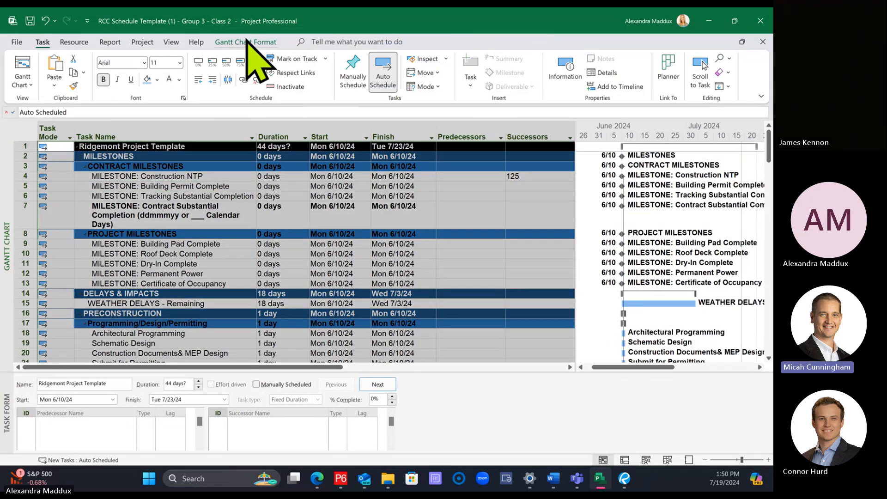
{"action": "left_click", "coordinate": [245, 43]}
{"action": "left_click", "coordinate": [23, 69]}
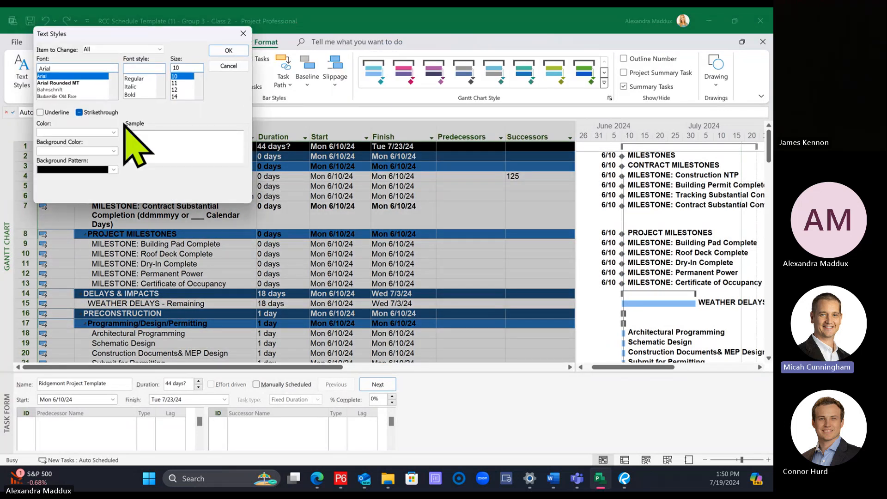
{"action": "left_click", "coordinate": [174, 83]}
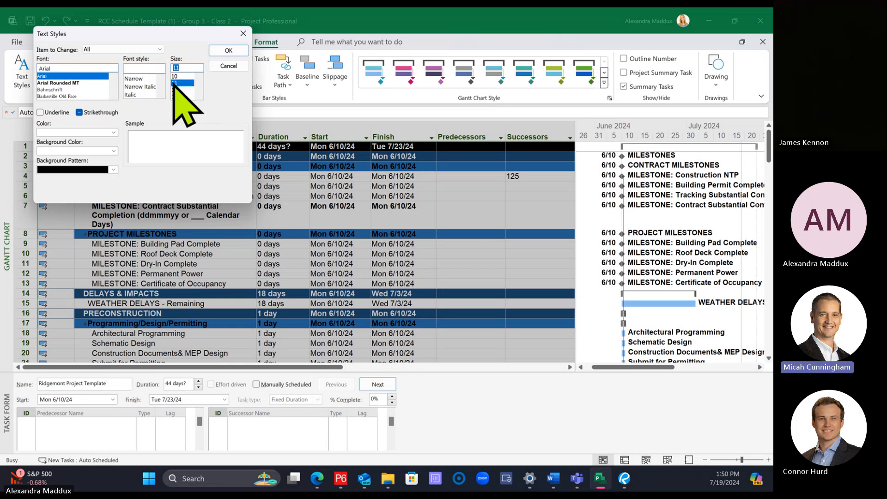
{"action": "left_click", "coordinate": [140, 87]}
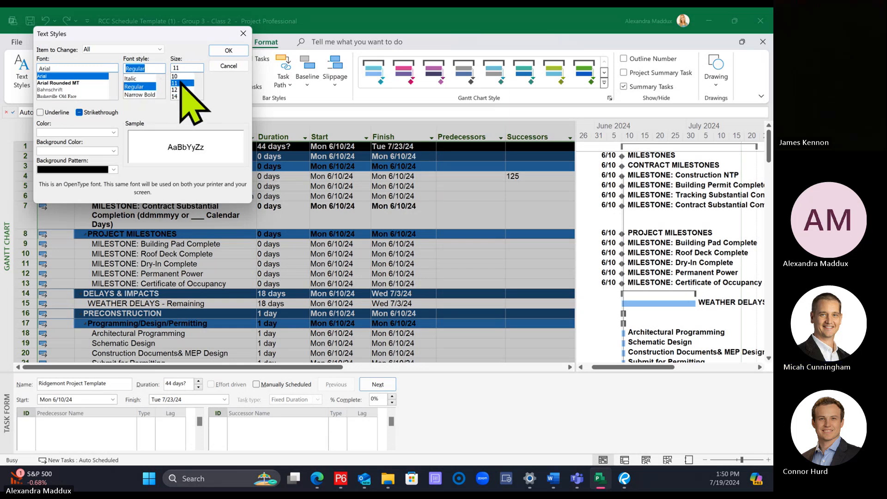
{"action": "left_click", "coordinate": [229, 51]}
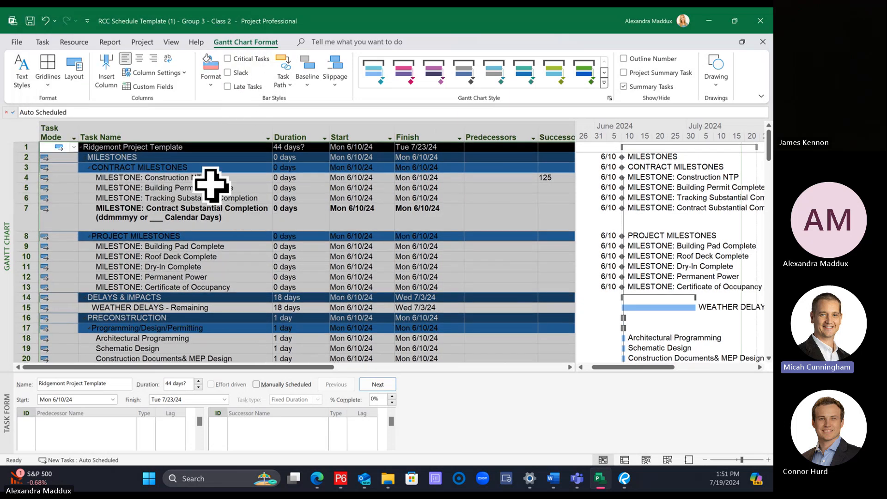
Step: Inspect the heading and milestone rows, and undo the last text style change
{"action": "left_click", "coordinate": [239, 238]}
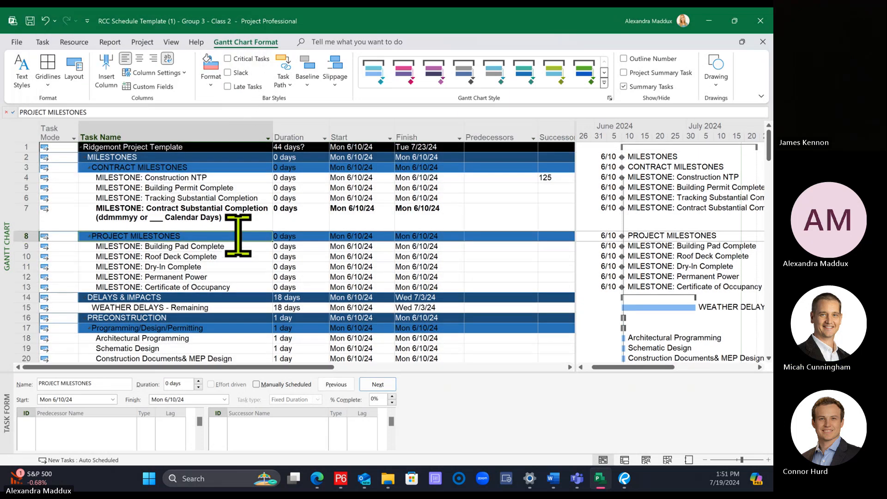
{"action": "left_click", "coordinate": [230, 147]}
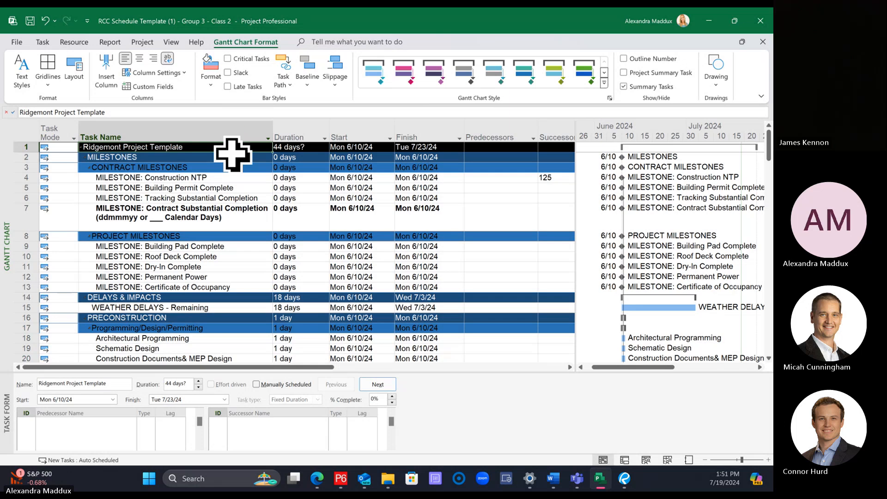
{"action": "left_click", "coordinate": [219, 168]}
{"action": "left_click", "coordinate": [196, 199]}
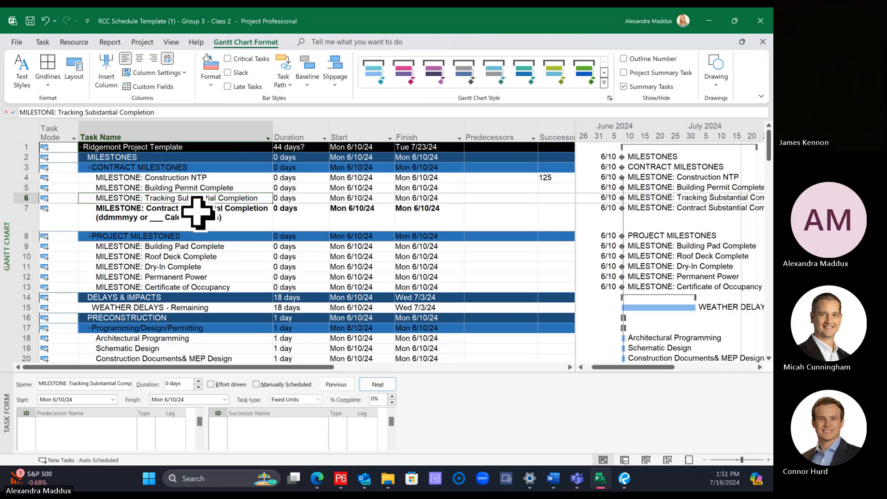
{"action": "scroll", "coordinate": [196, 212], "scroll_direction": "down", "scroll_amount": 11}
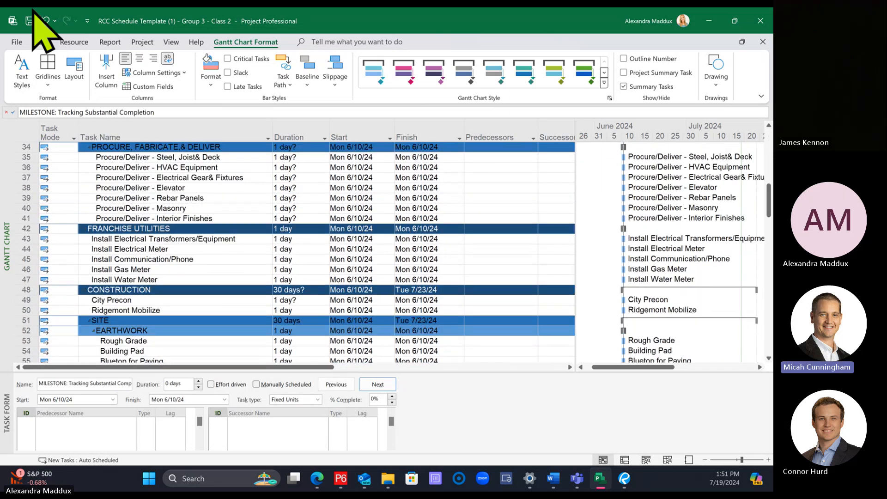
{"action": "left_click", "coordinate": [46, 21]}
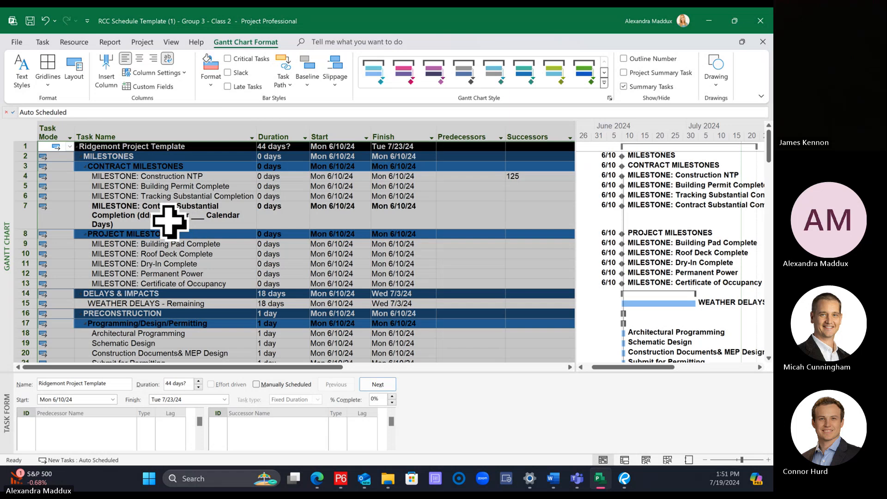
Step: Set the text style for all items to Arial, size 11
{"action": "left_click", "coordinate": [21, 72]}
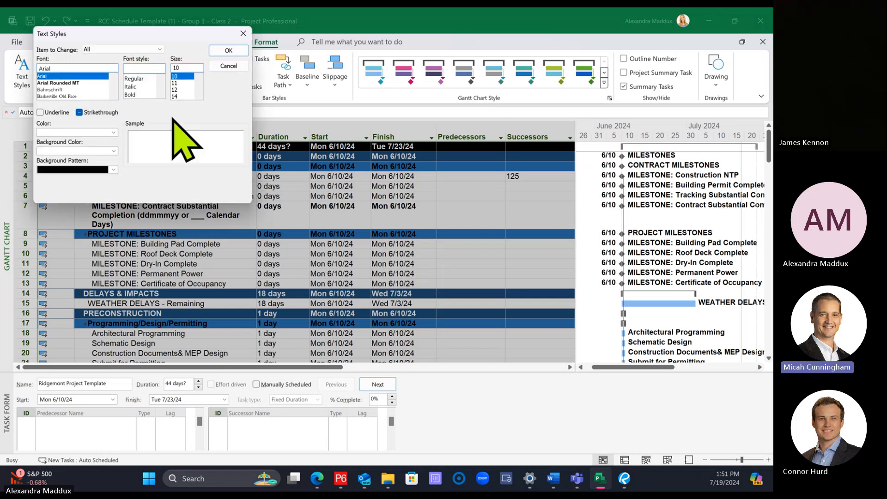
{"action": "left_click", "coordinate": [49, 77]}
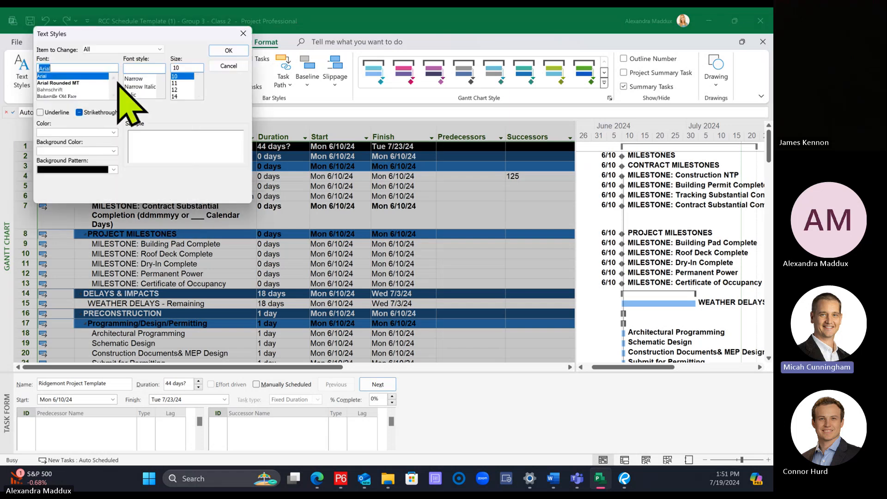
{"action": "left_click", "coordinate": [174, 84]}
{"action": "left_click", "coordinate": [228, 52]}
{"action": "left_click", "coordinate": [261, 214]}
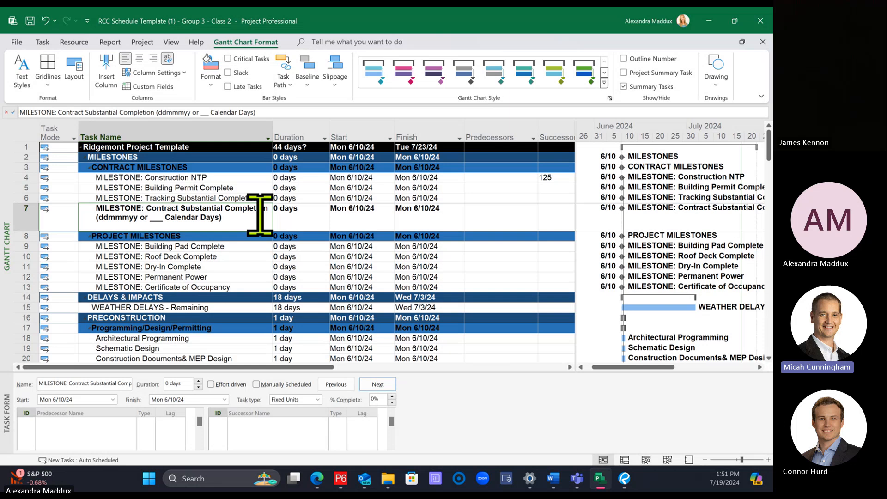
{"action": "left_click", "coordinate": [149, 177]}
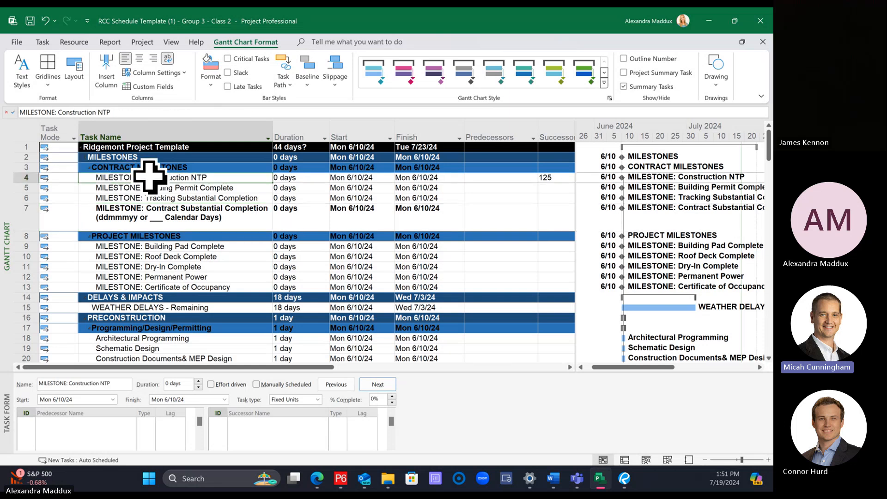
Step: Set the font size of the entire task table to 10, and undo the change
{"action": "left_click", "coordinate": [26, 131]}
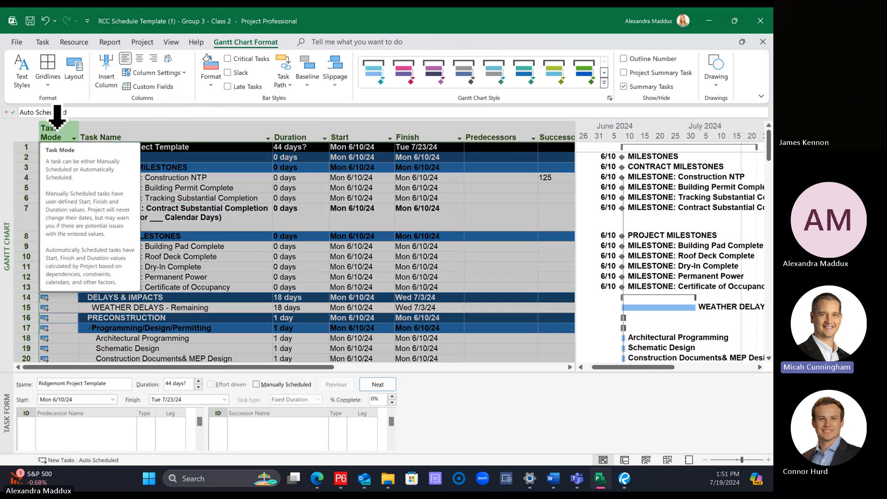
{"action": "left_click", "coordinate": [43, 41]}
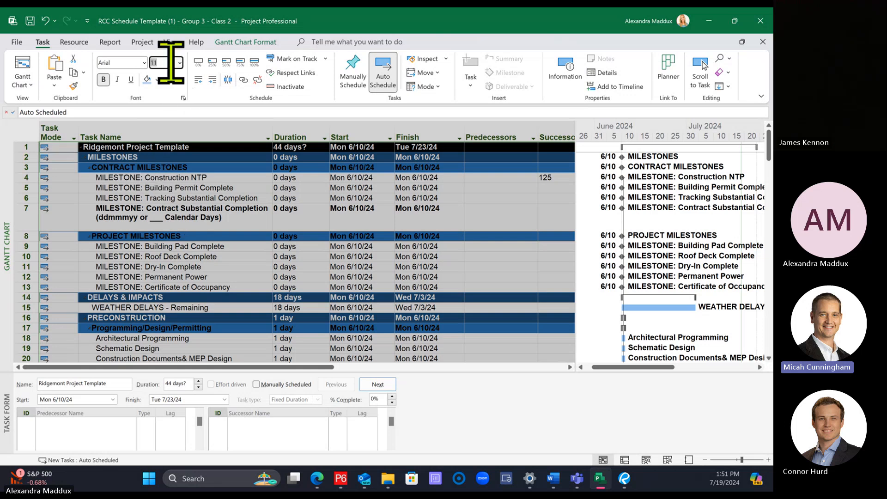
{"action": "type", "text": "10"}
{"action": "key", "text": "Return"}
{"action": "left_click", "coordinate": [233, 246]}
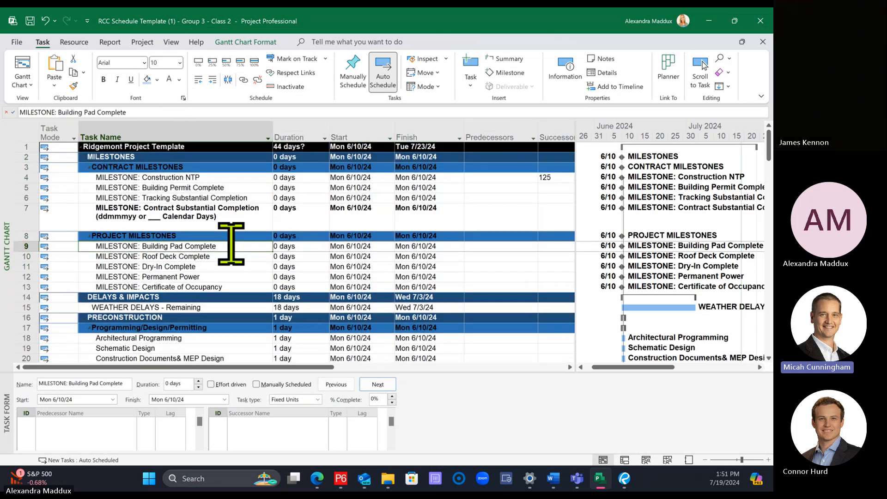
{"action": "key", "text": "ctrl+a"}
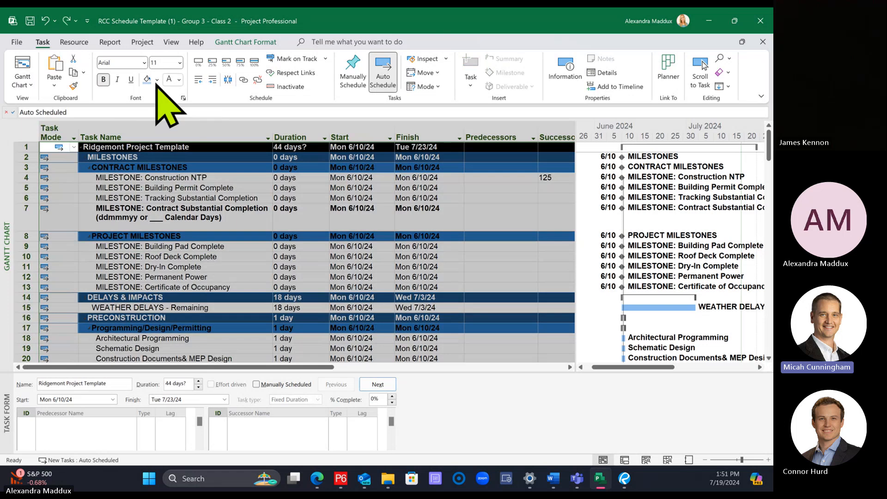
Step: With the whole task table selected, change the text style for all items to size 10
{"action": "left_click", "coordinate": [259, 42]}
{"action": "left_click", "coordinate": [21, 74]}
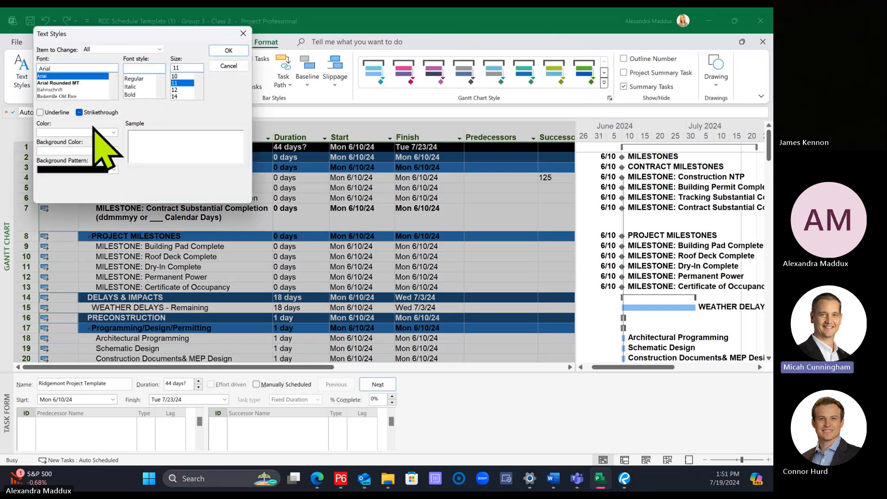
{"action": "left_click", "coordinate": [198, 69]}
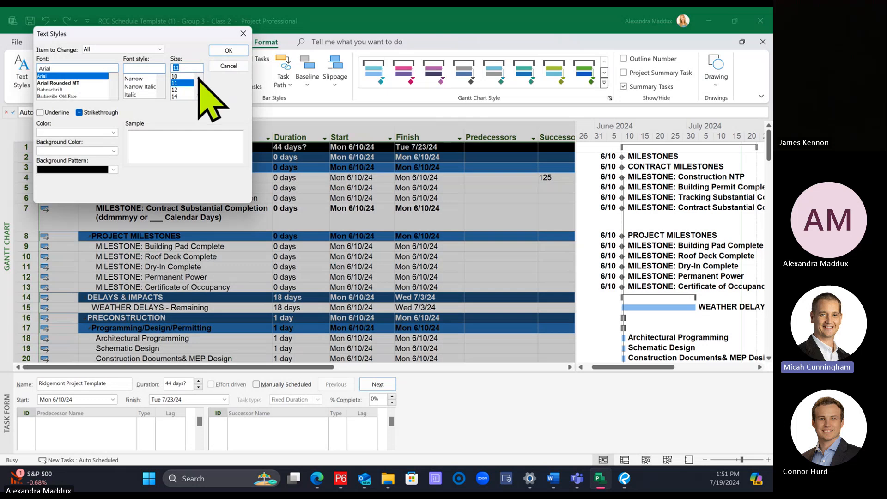
{"action": "left_click", "coordinate": [227, 52]}
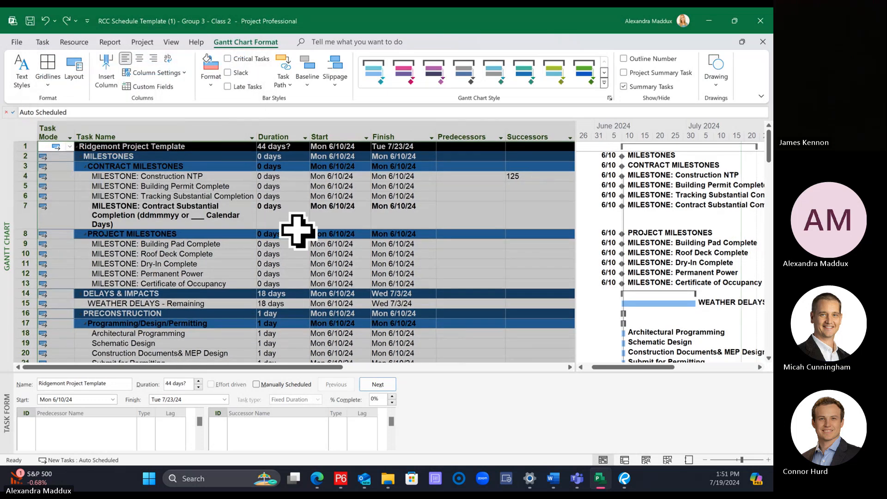
Step: Check the font and size applied to the project title, the milestone, delay and preconstruction headings, and the Architectural Programming task
{"action": "left_click", "coordinate": [151, 145]}
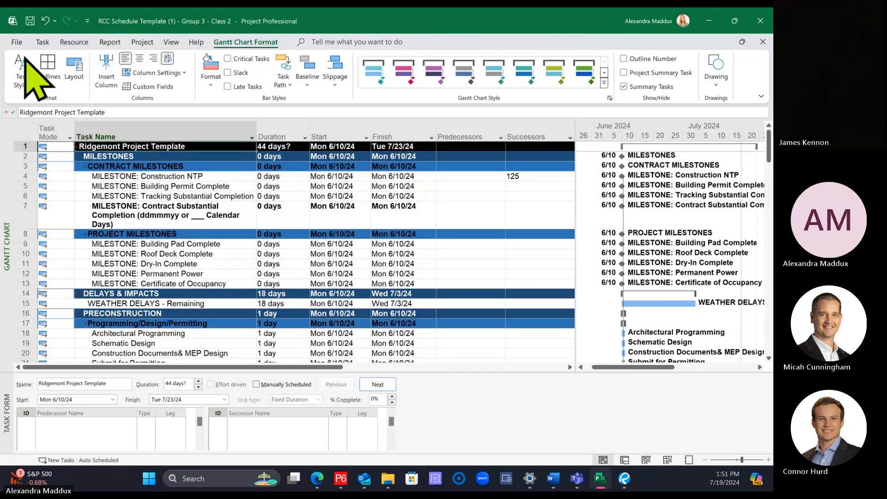
{"action": "left_click", "coordinate": [42, 42]}
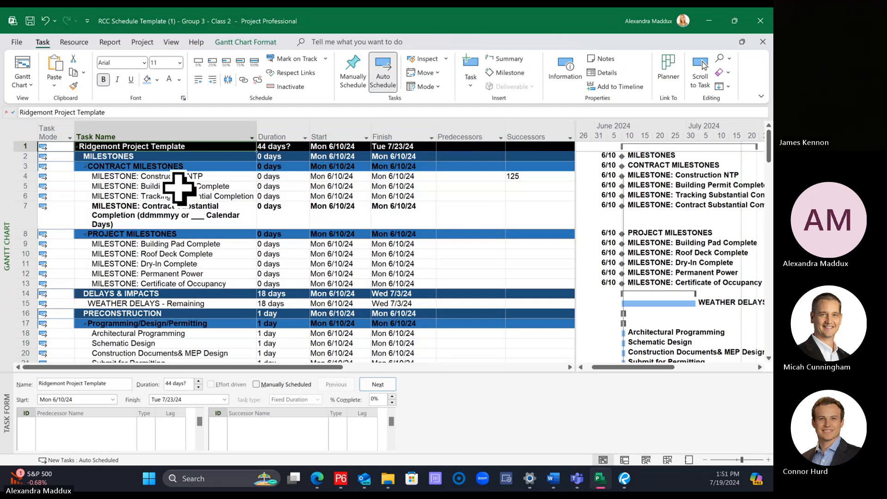
{"action": "left_click", "coordinate": [171, 166]}
{"action": "left_click", "coordinate": [164, 156]}
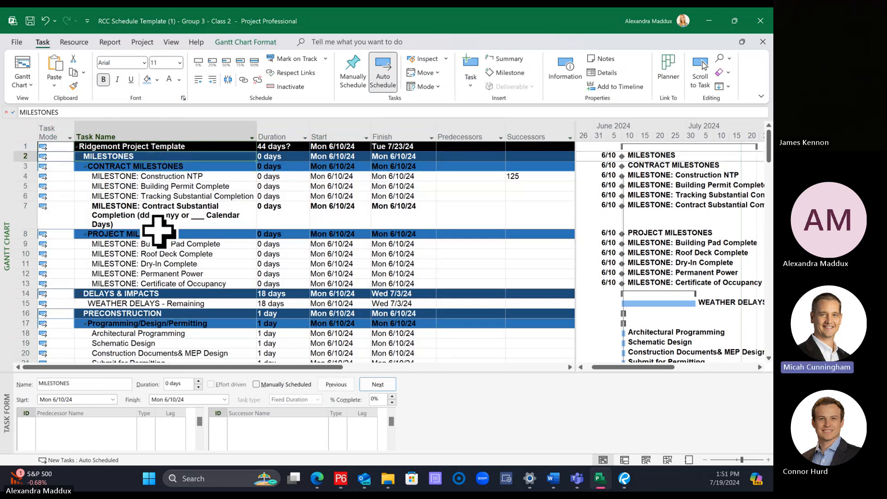
{"action": "left_click", "coordinate": [158, 234]}
{"action": "left_click", "coordinate": [153, 293]}
{"action": "left_click", "coordinate": [157, 316]}
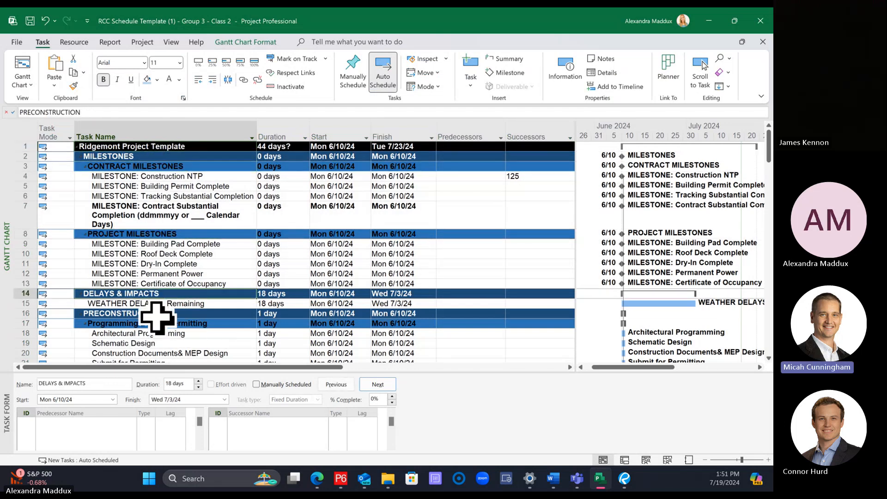
{"action": "left_click", "coordinate": [161, 332]}
Step: Set the text style for Summary Tasks to Arial, Narrow Bold, size 11
{"action": "left_click", "coordinate": [244, 42]}
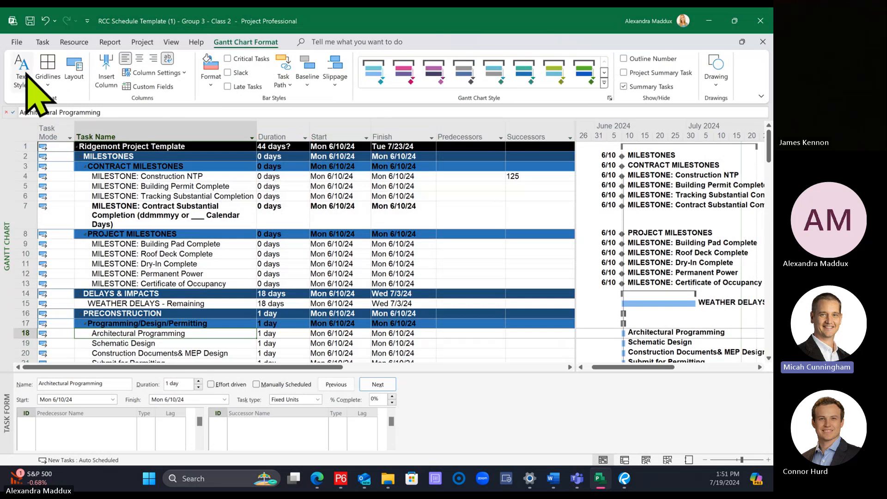
{"action": "left_click", "coordinate": [26, 74]}
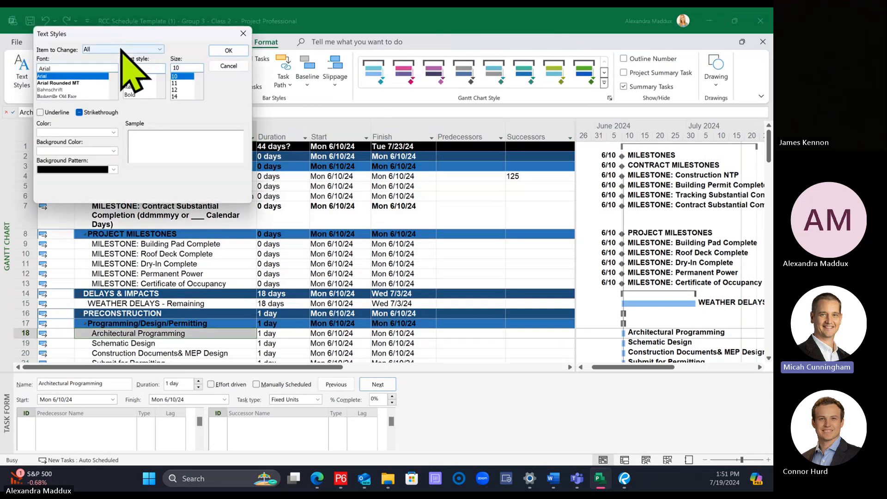
{"action": "left_click", "coordinate": [121, 49]}
{"action": "left_click", "coordinate": [101, 113]}
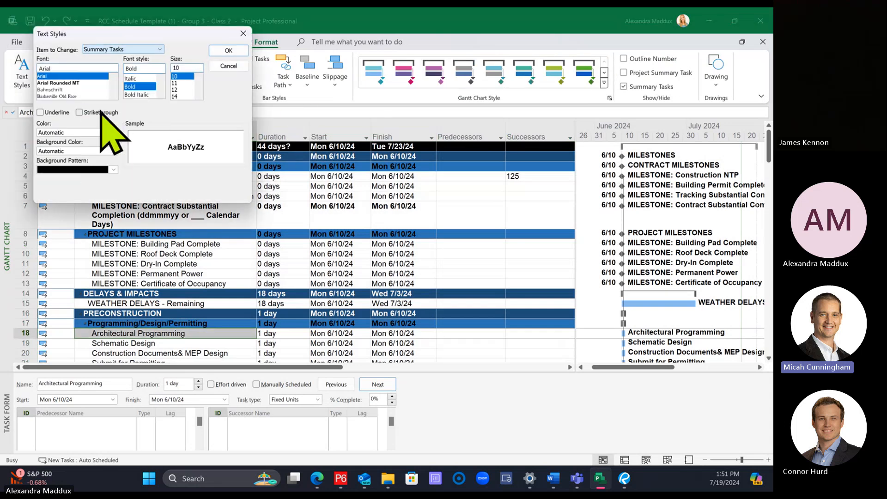
{"action": "left_click", "coordinate": [53, 76]}
{"action": "left_click", "coordinate": [177, 84]}
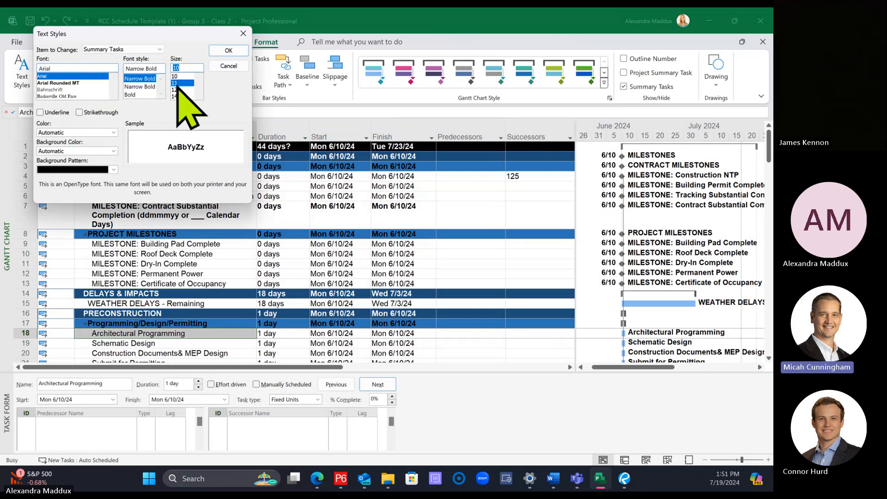
{"action": "left_click", "coordinate": [227, 52]}
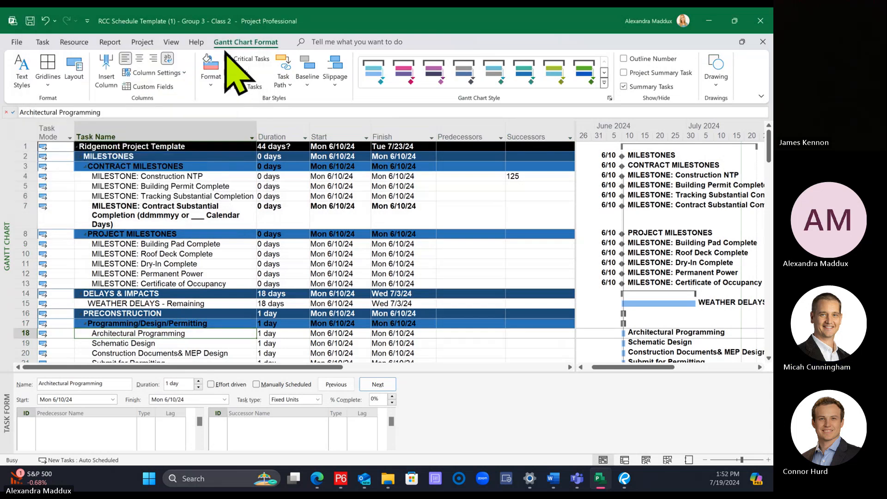
{"action": "left_click", "coordinate": [322, 234]}
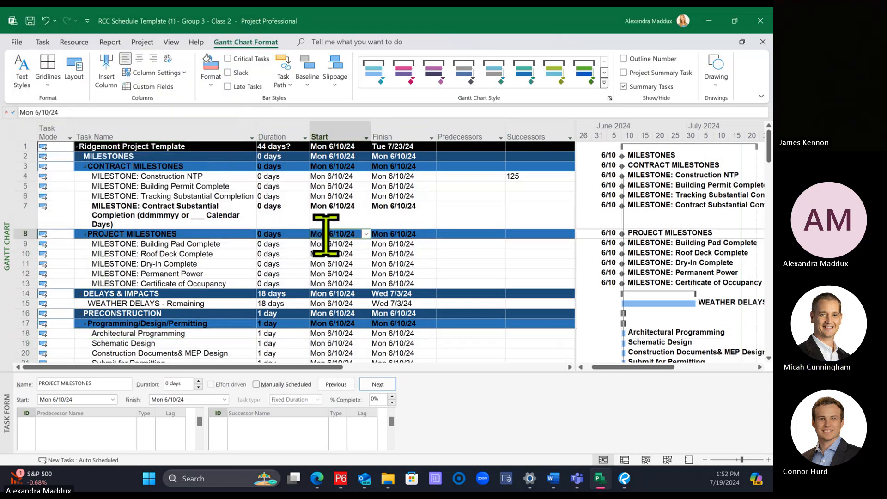
{"action": "left_click", "coordinate": [512, 249]}
{"action": "left_click", "coordinate": [139, 197]}
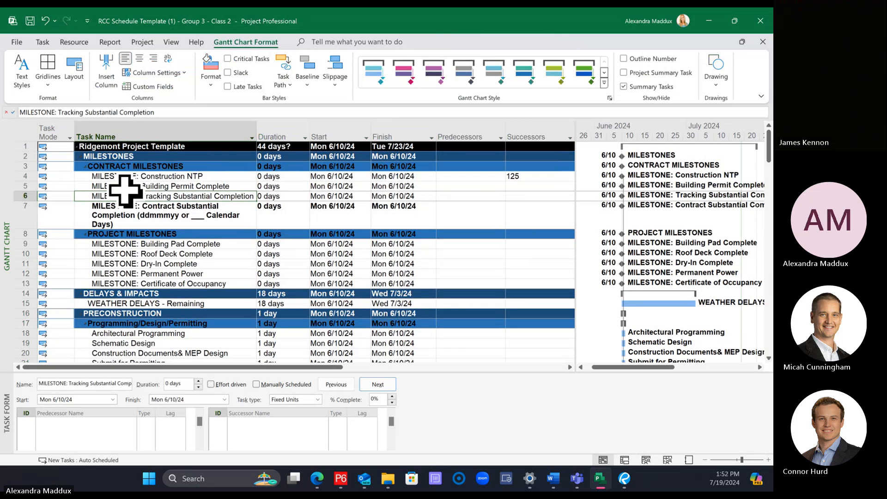
{"action": "scroll", "coordinate": [154, 224], "scroll_direction": "down", "scroll_amount": 4}
{"action": "scroll", "coordinate": [151, 224], "scroll_direction": "up", "scroll_amount": 4}
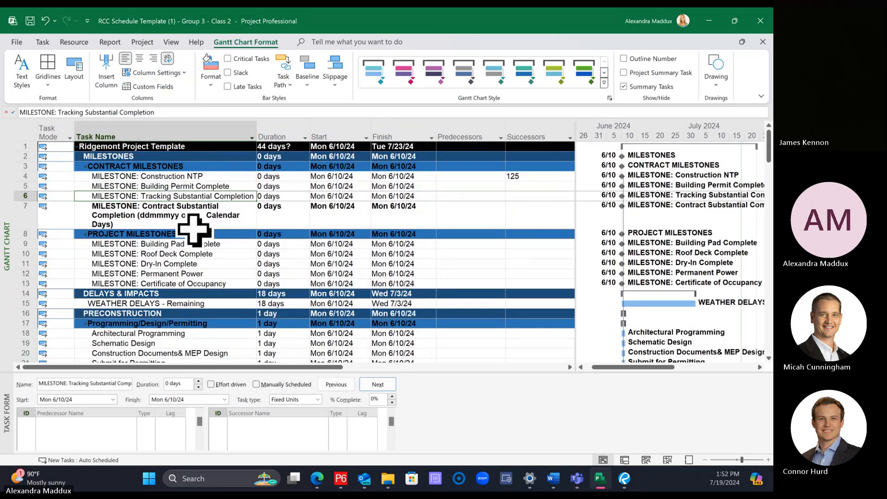
Step: Select the entire task table and apply an Arial, size 11 text style to all items
{"action": "left_click", "coordinate": [21, 132]}
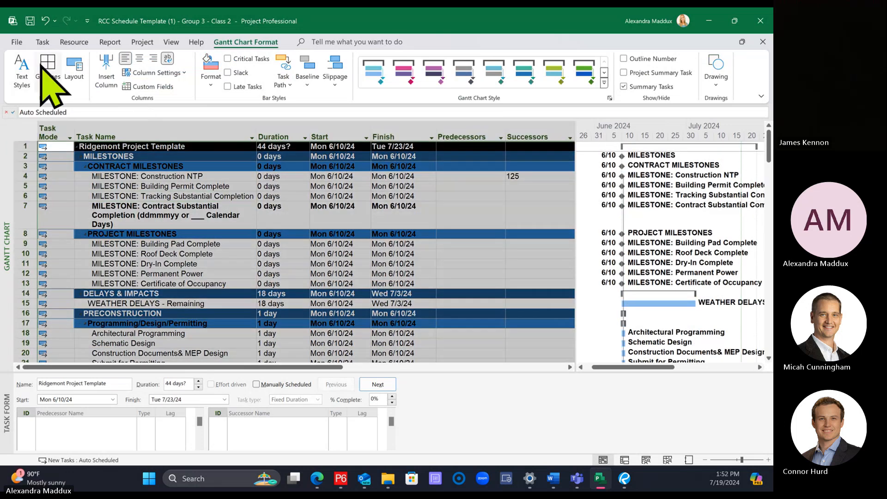
{"action": "left_click", "coordinate": [42, 42]}
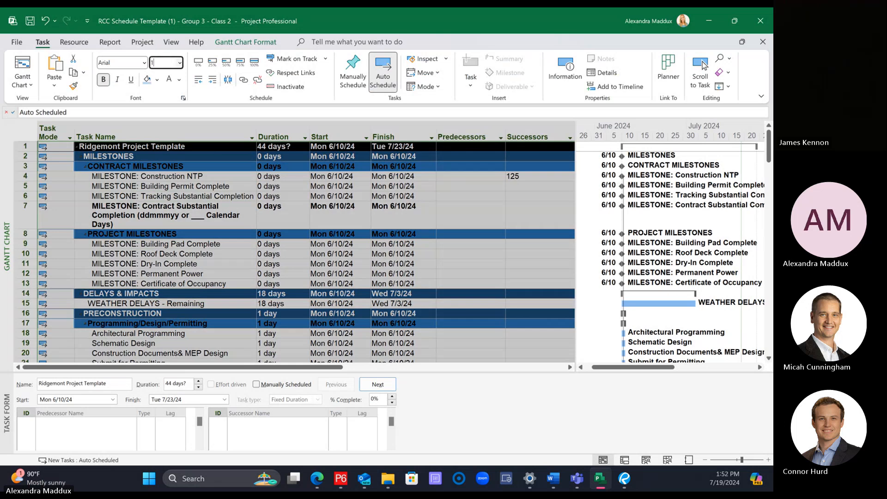
{"action": "left_click", "coordinate": [258, 43]}
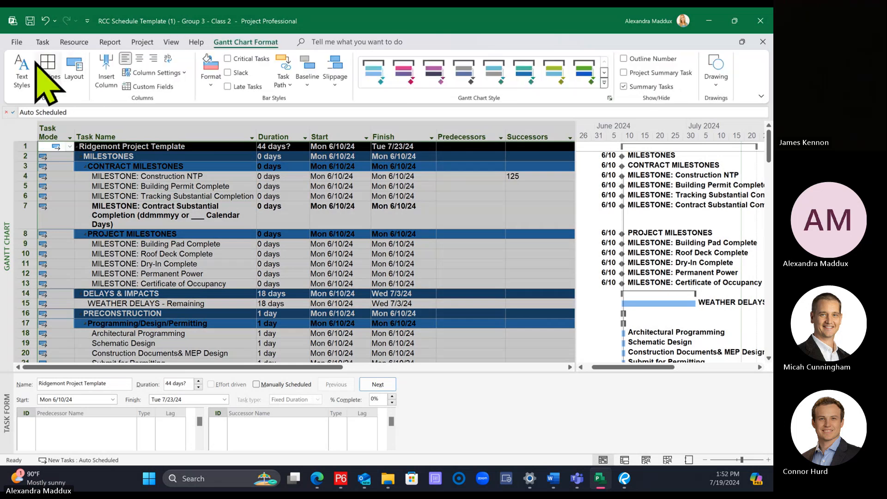
{"action": "left_click", "coordinate": [22, 69]}
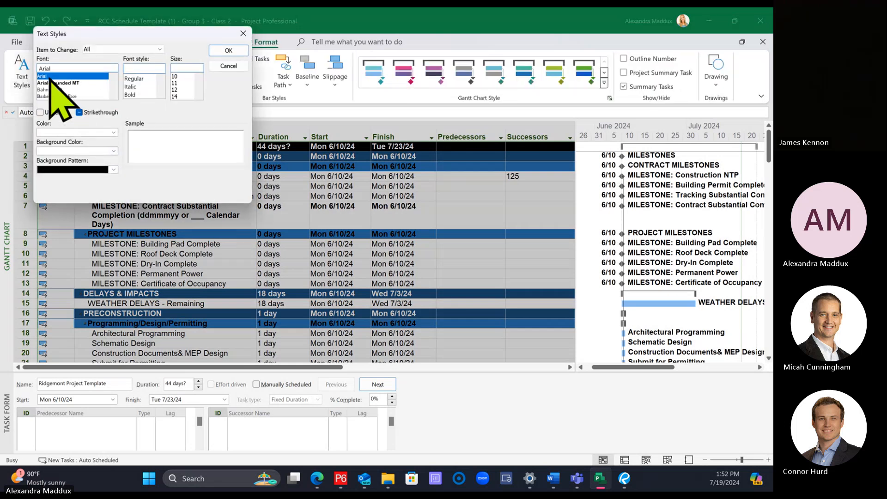
{"action": "left_click", "coordinate": [229, 51]}
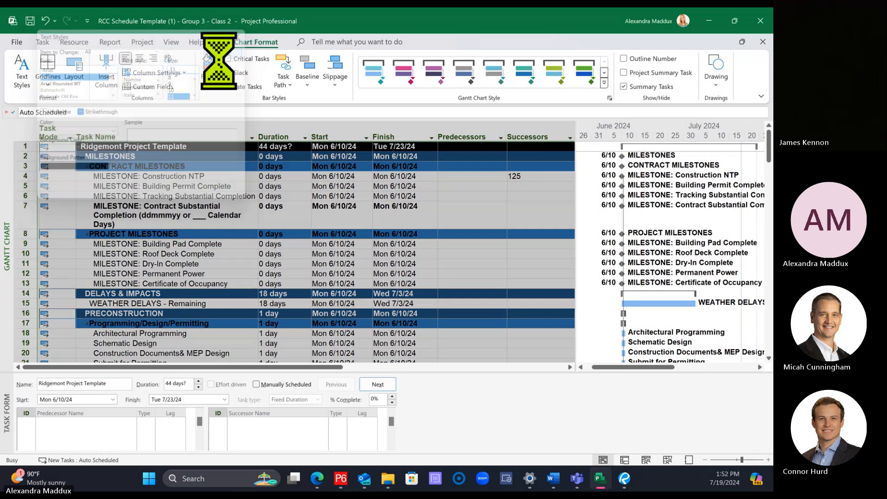
{"action": "left_click", "coordinate": [470, 245]}
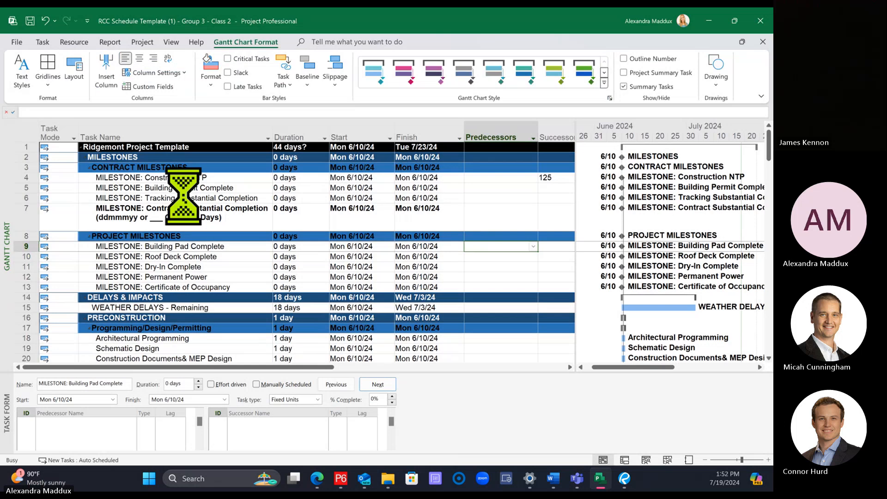
Step: Narrow the Task Mode column of the task table
{"action": "scroll", "coordinate": [187, 198], "scroll_direction": "down", "scroll_amount": 4}
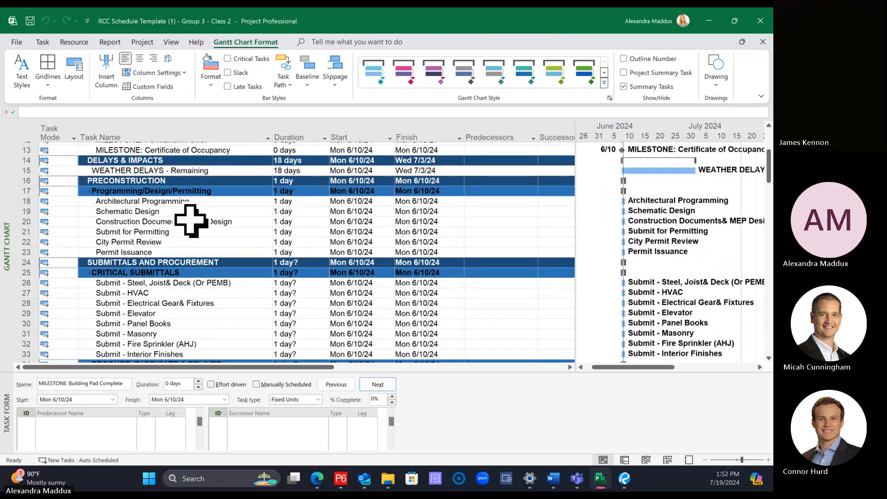
{"action": "scroll", "coordinate": [190, 221], "scroll_direction": "down", "scroll_amount": 4}
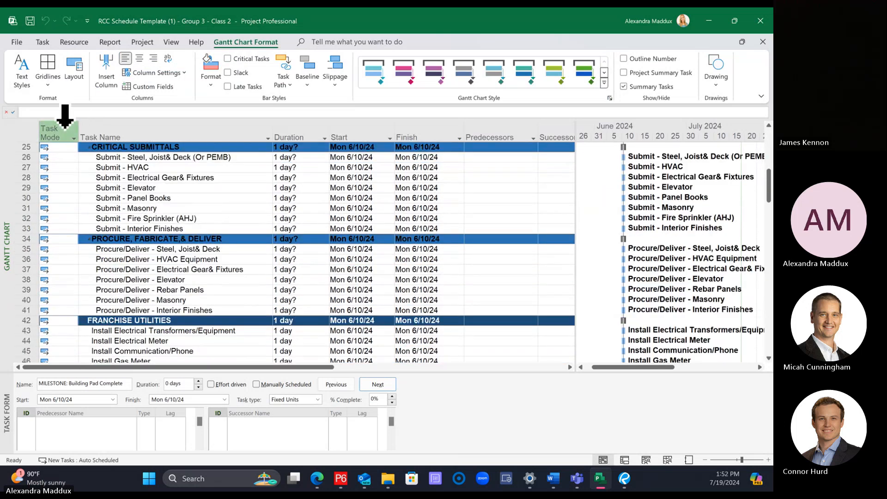
{"action": "left_click_drag", "start_coordinate": [79, 134], "coordinate": [66, 131]}
{"action": "left_click", "coordinate": [229, 209]}
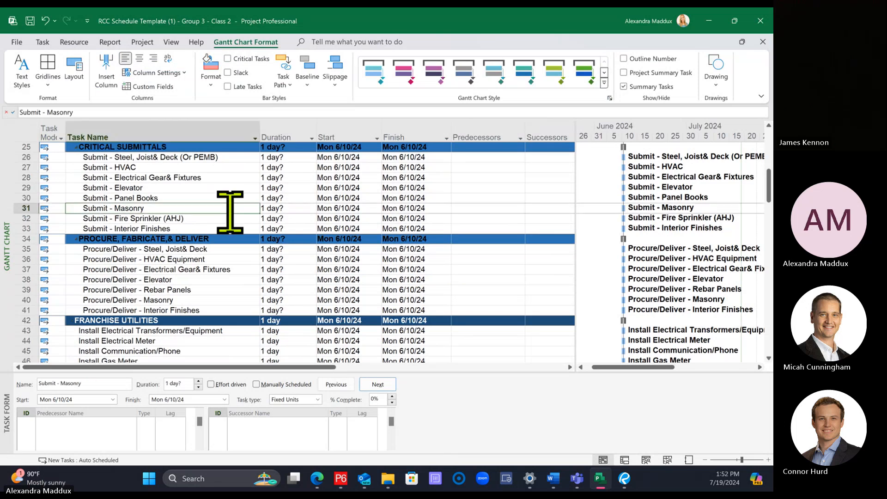
Step: Select the entire task table and set its font size to 10
{"action": "scroll", "coordinate": [229, 212], "scroll_direction": "down", "scroll_amount": 10}
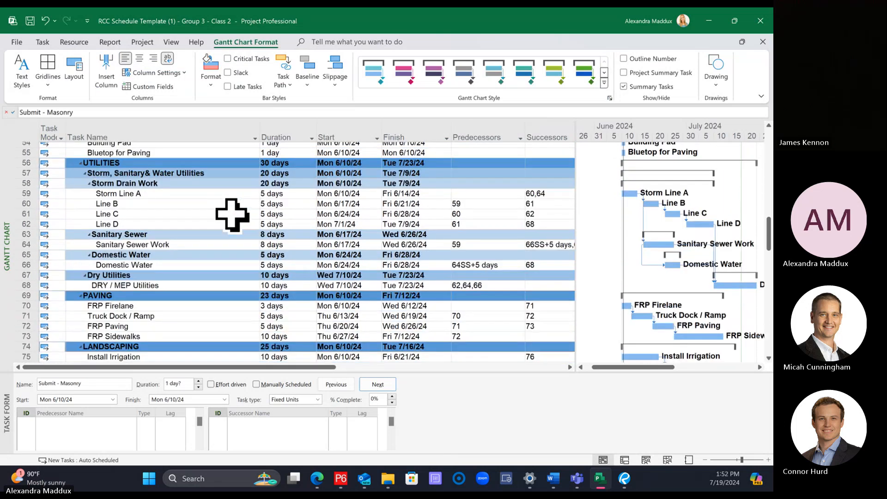
{"action": "left_click", "coordinate": [28, 125]}
{"action": "left_click", "coordinate": [42, 41]}
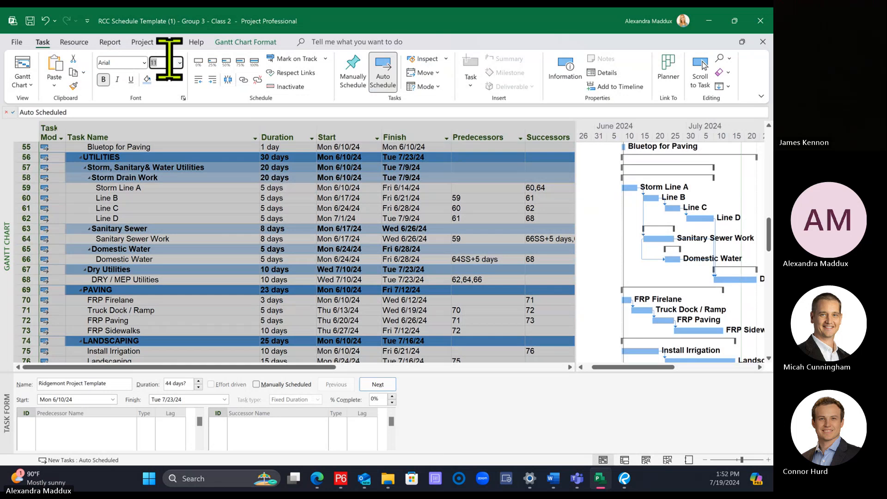
{"action": "type", "text": "10"}
{"action": "key", "text": "Return"}
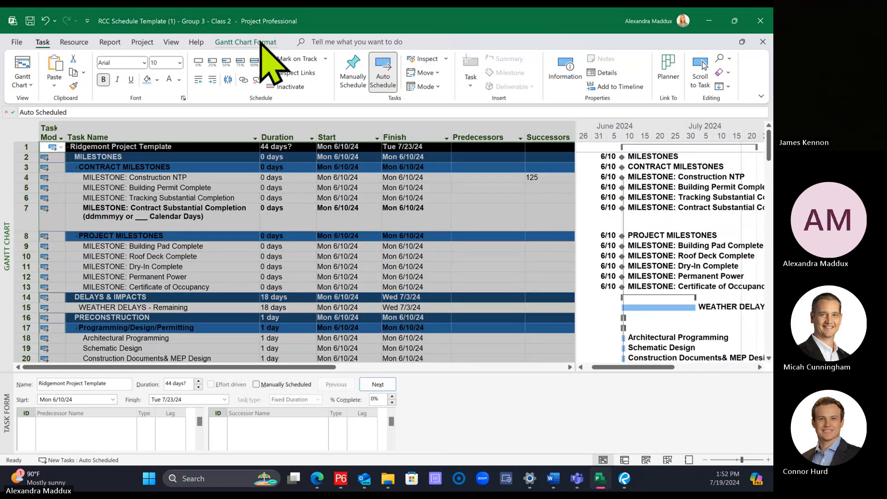
Step: Apply an Arial, size 10 text style to all items of the schedule
{"action": "left_click", "coordinate": [261, 42]}
{"action": "left_click", "coordinate": [21, 74]}
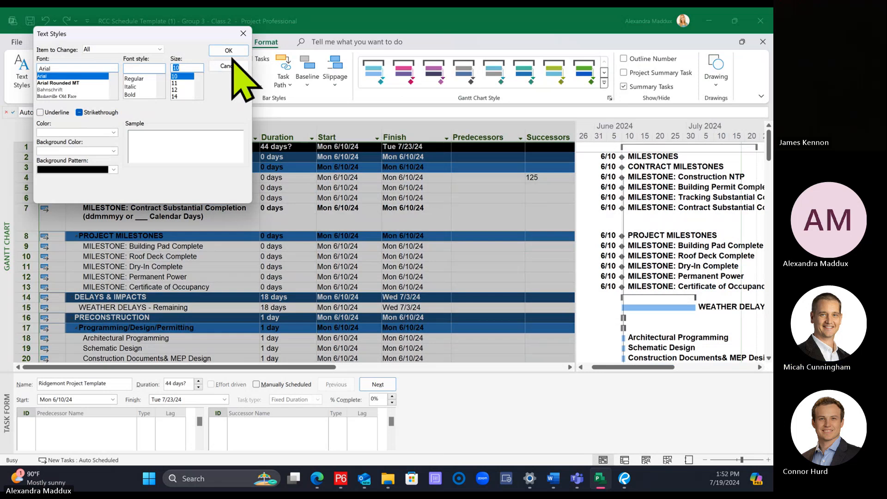
{"action": "left_click", "coordinate": [230, 51]}
{"action": "left_click", "coordinate": [296, 210]}
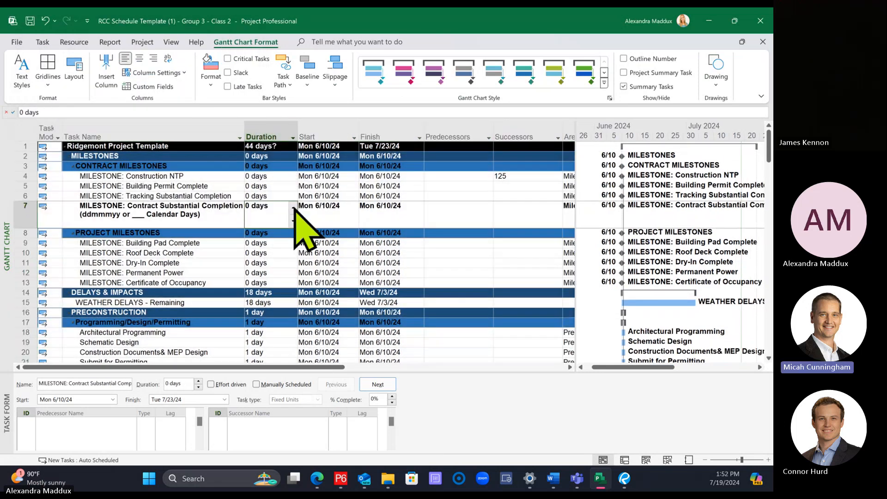
{"action": "left_click", "coordinate": [93, 112]}
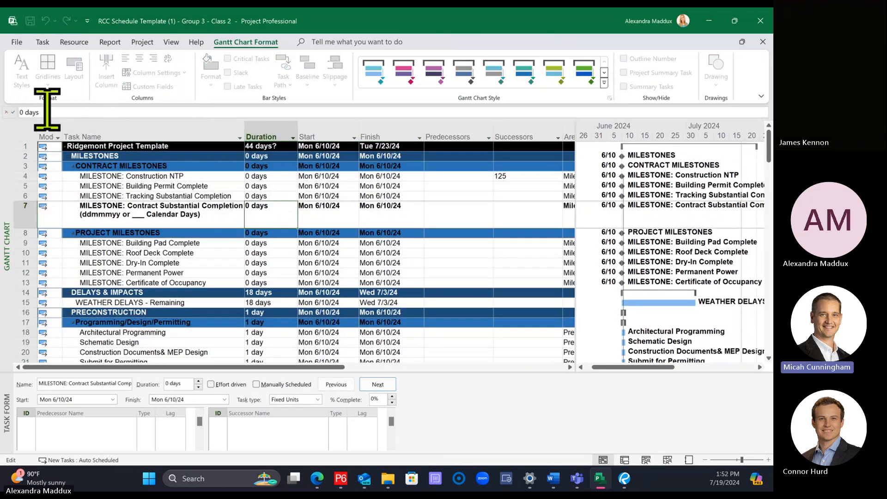
{"action": "left_click", "coordinate": [164, 192]}
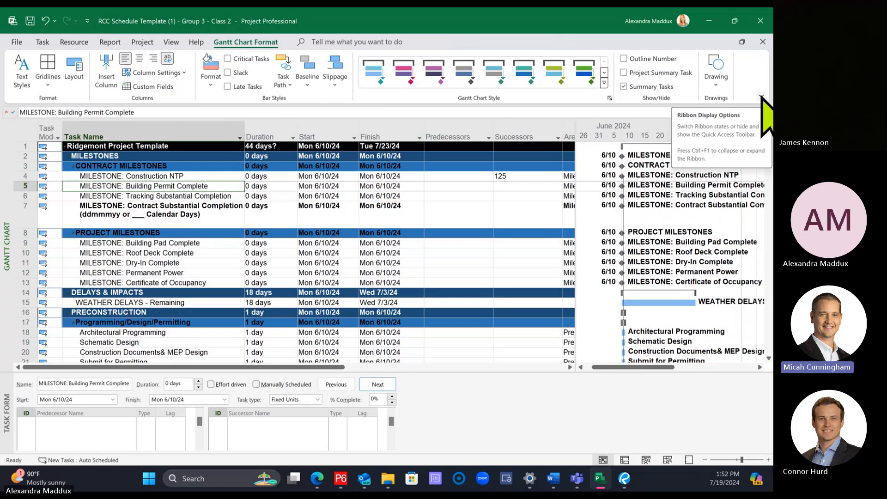
Step: Examine the ribbon display options for the Gantt Chart Format and Task ribbons without changing them
{"action": "left_click", "coordinate": [762, 96]}
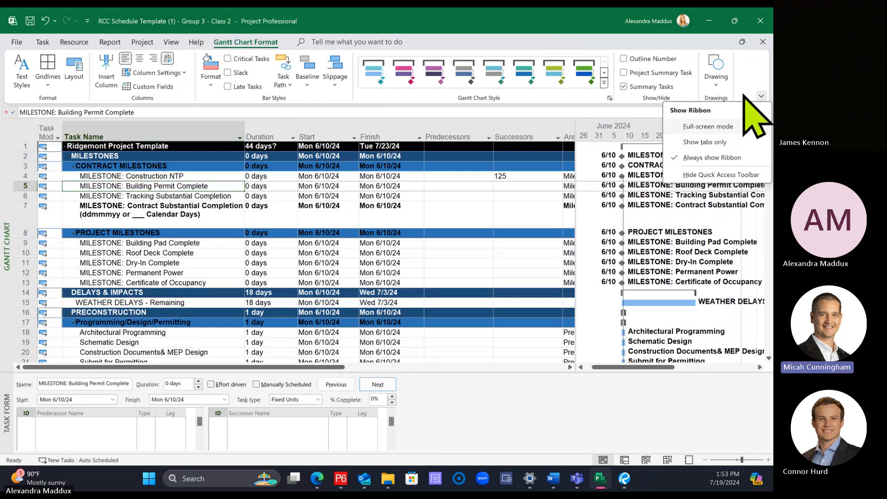
{"action": "left_click", "coordinate": [422, 163]}
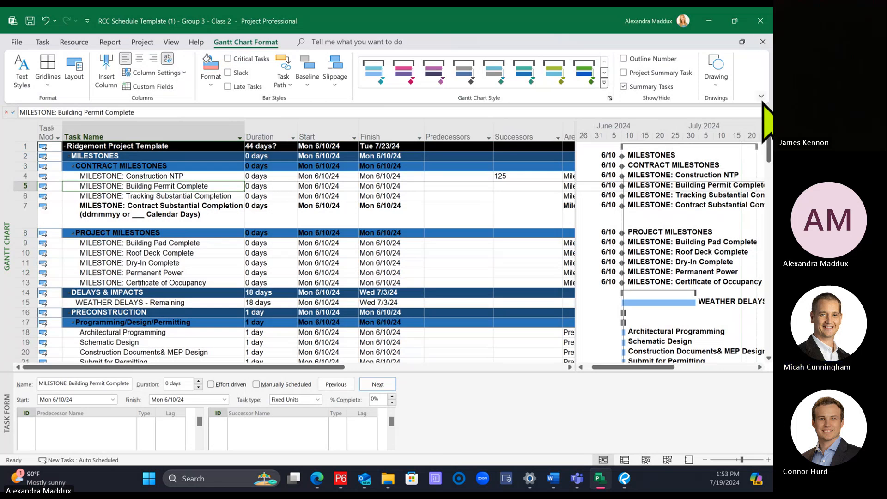
{"action": "left_click", "coordinate": [43, 42]}
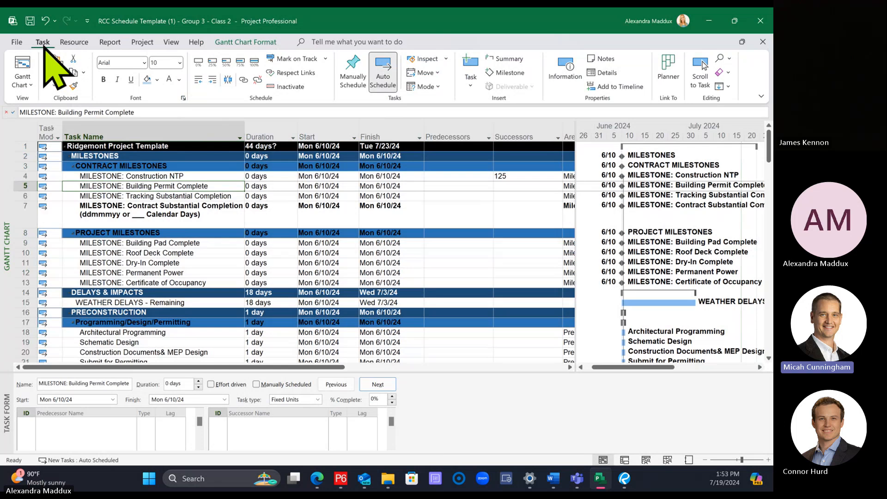
{"action": "left_click", "coordinate": [761, 97]}
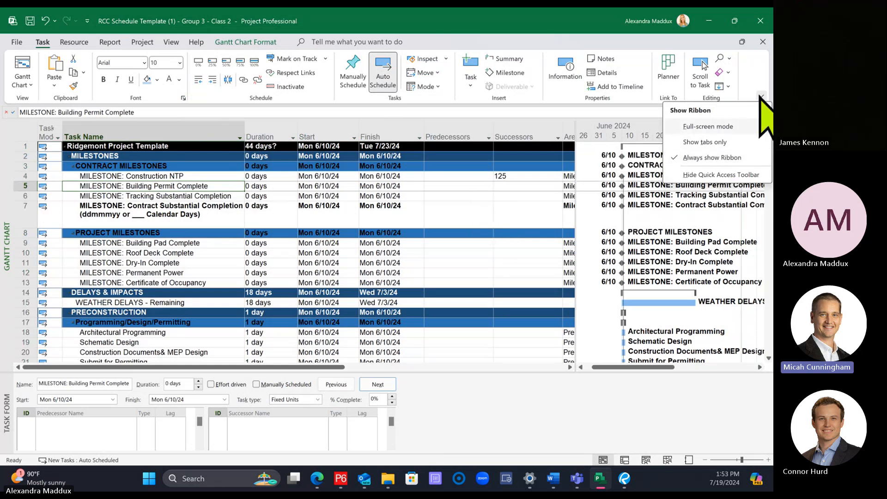
{"action": "left_click", "coordinate": [422, 213]}
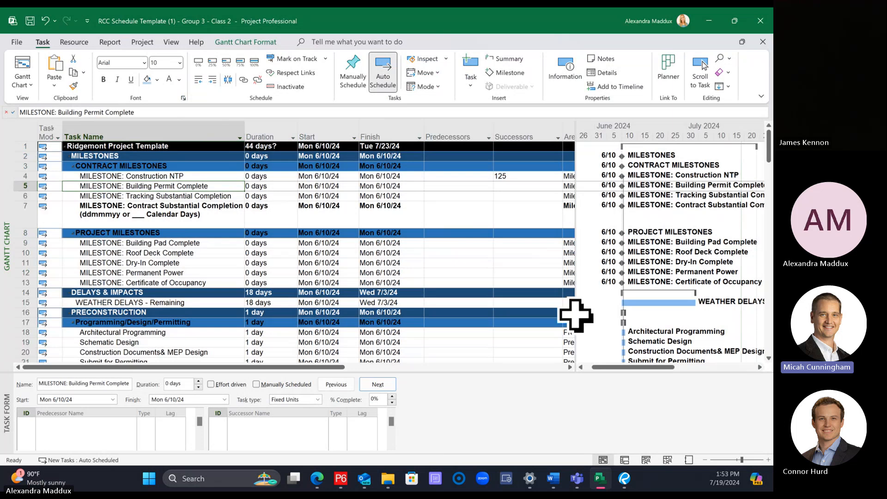
Step: Narrow the task table slightly in favour of the Gantt chart and shift the chart's timescale slightly forward
{"action": "left_click_drag", "start_coordinate": [574, 311], "coordinate": [567, 307]}
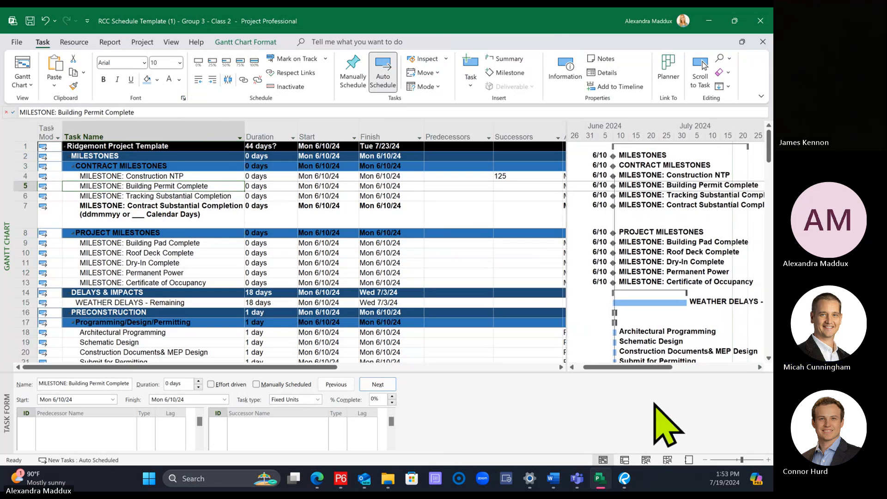
{"action": "left_click_drag", "start_coordinate": [620, 366], "coordinate": [630, 366]}
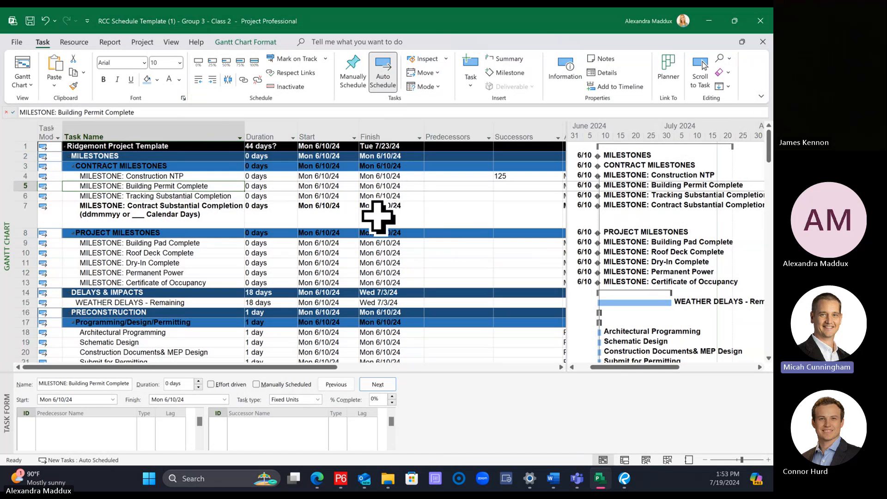
{"action": "scroll", "coordinate": [378, 217], "scroll_direction": "down", "scroll_amount": 8}
{"action": "scroll", "coordinate": [375, 218], "scroll_direction": "up", "scroll_amount": 8}
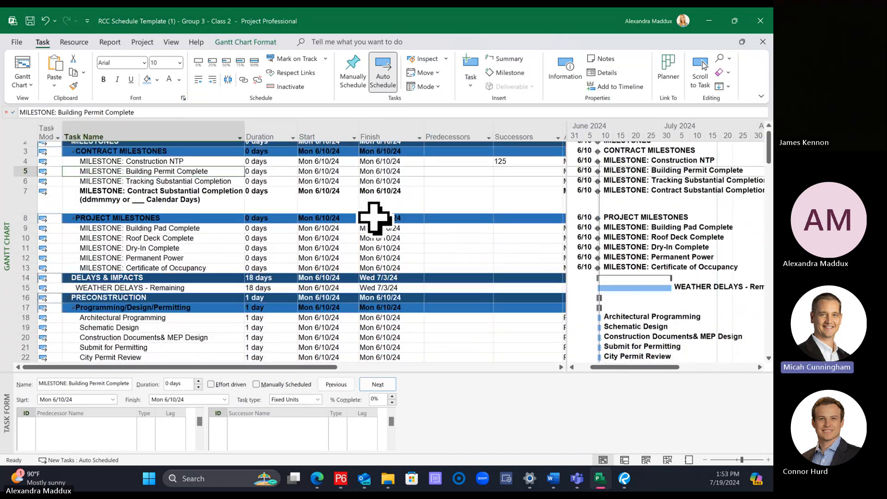
{"action": "scroll", "coordinate": [375, 218], "scroll_direction": "up", "scroll_amount": 1}
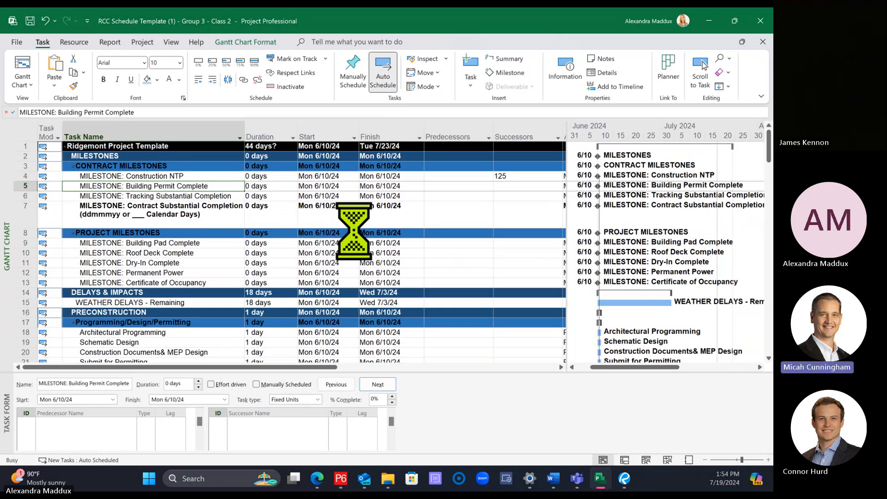
{"action": "left_click", "coordinate": [471, 225]}
Step: Switch to the Phase document in Word and review the Grade Work tasks and their durations
{"action": "mouse_move", "coordinate": [554, 478]}
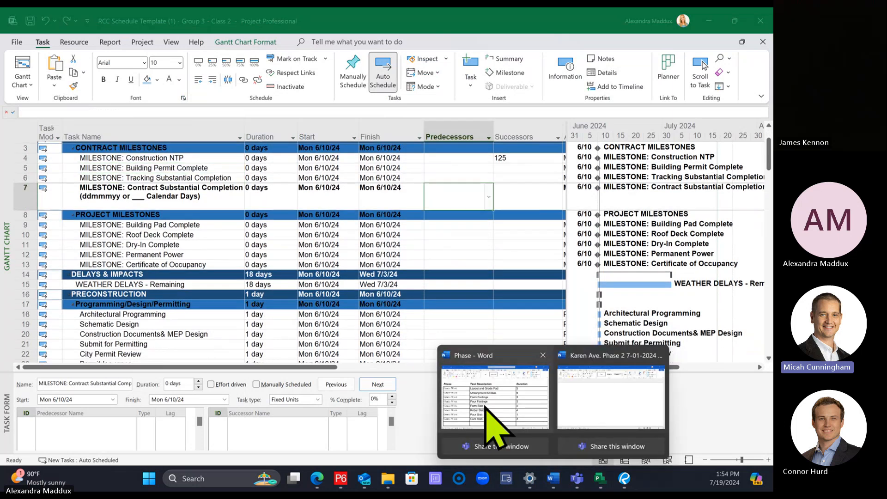
{"action": "left_click", "coordinate": [493, 417]}
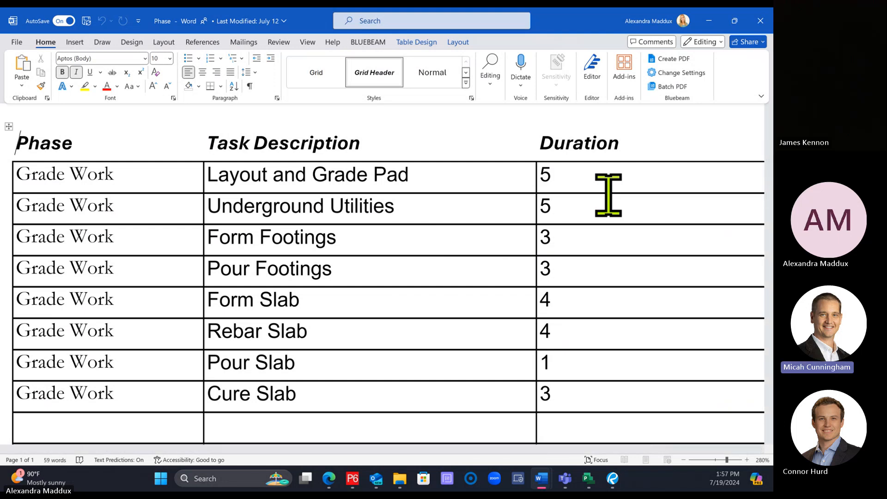
Step: Switch back to Project and count the task rows in the Grade Work group under Building Structure
{"action": "left_click", "coordinate": [589, 478]}
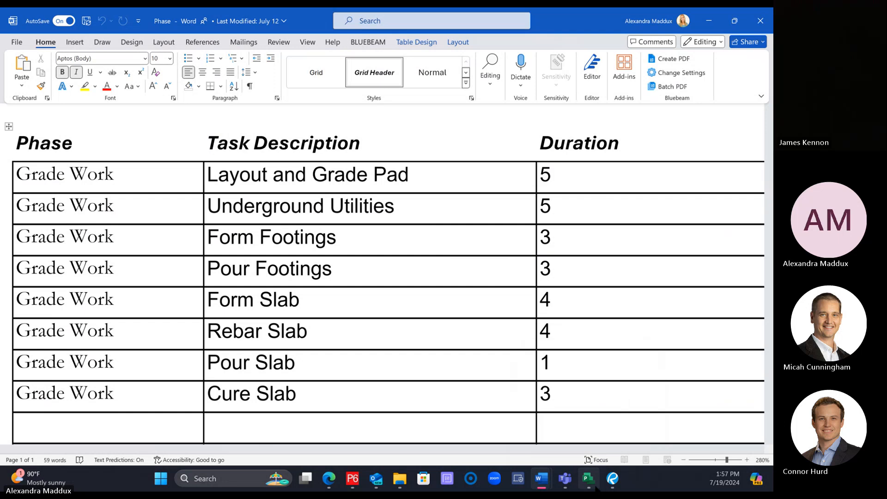
{"action": "scroll", "coordinate": [201, 267], "scroll_direction": "down", "scroll_amount": 20}
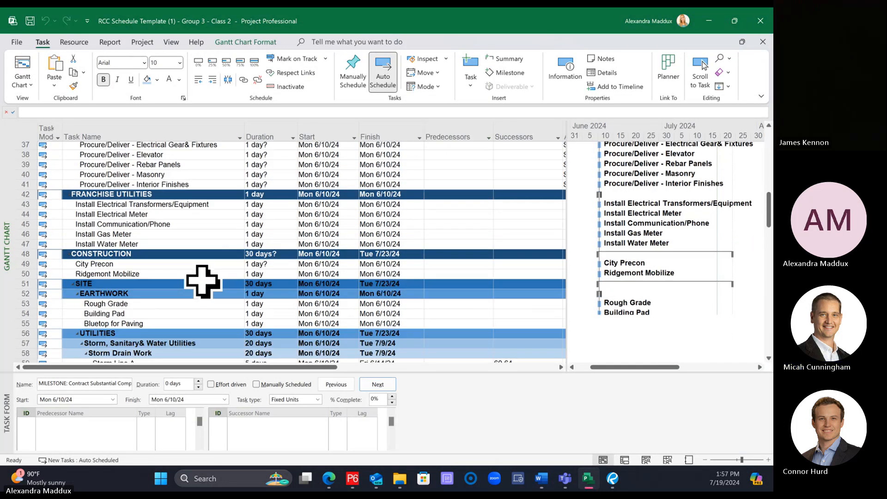
{"action": "scroll", "coordinate": [204, 277], "scroll_direction": "down", "scroll_amount": 1}
{"action": "left_click", "coordinate": [166, 246]}
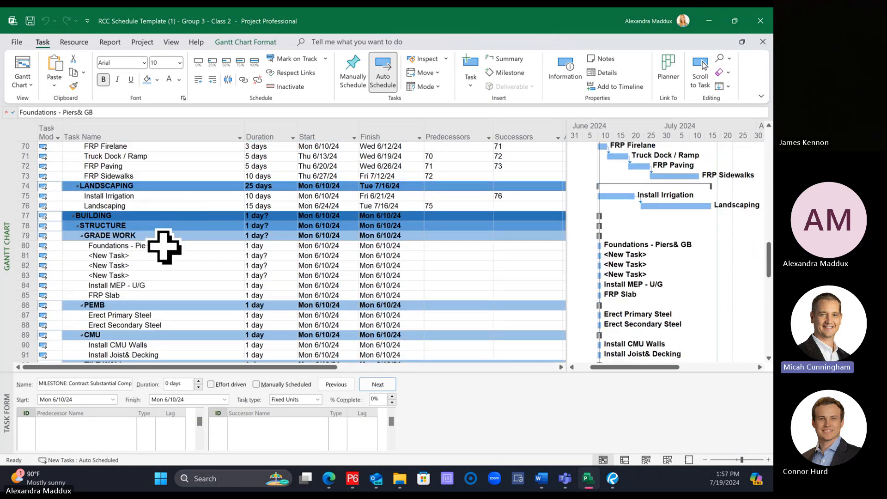
{"action": "left_click", "coordinate": [161, 256]}
{"action": "left_click", "coordinate": [159, 266]}
{"action": "left_click", "coordinate": [158, 275]}
{"action": "left_click", "coordinate": [157, 285]}
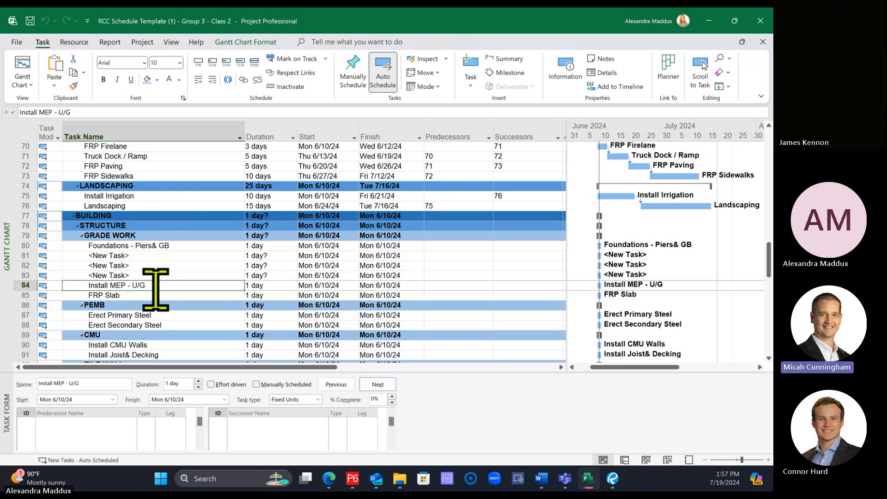
{"action": "left_click", "coordinate": [72, 294]}
Step: Insert two new blank tasks directly above Install MEP - U/G in the Grade Work group
{"action": "right_click", "coordinate": [24, 285]}
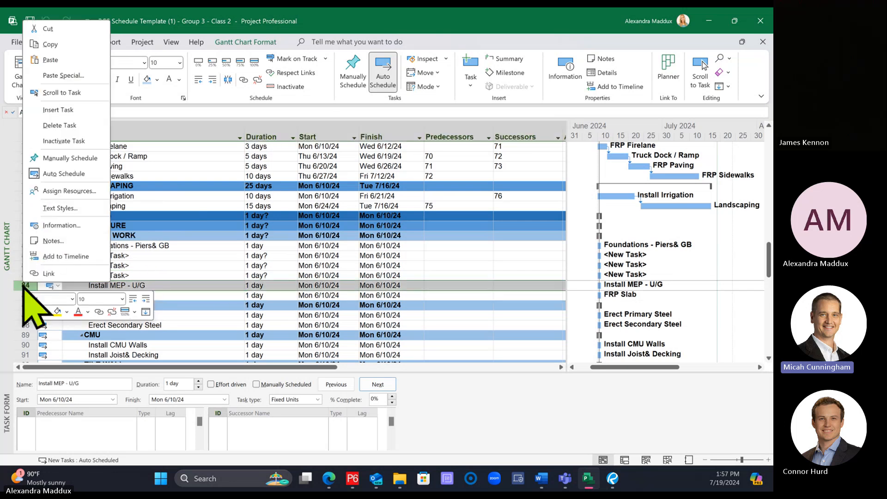
{"action": "left_click", "coordinate": [44, 157]}
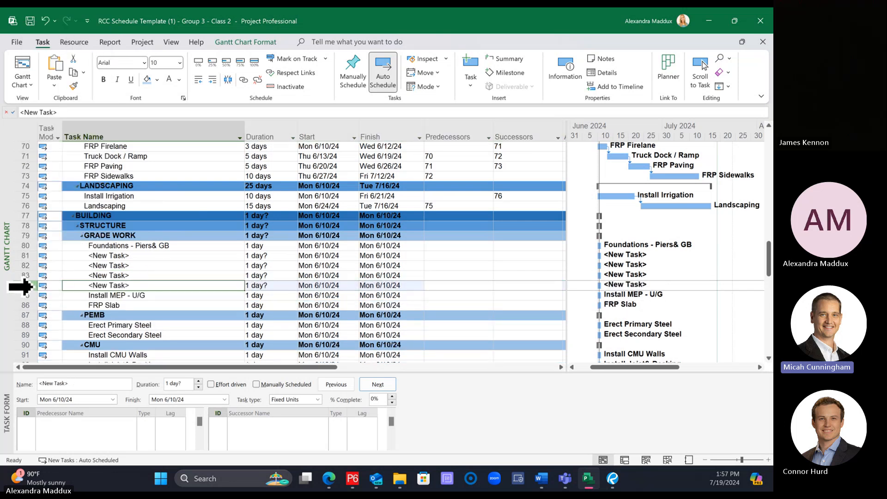
{"action": "right_click", "coordinate": [33, 286]}
{"action": "left_click", "coordinate": [64, 114]}
{"action": "left_click", "coordinate": [323, 313]}
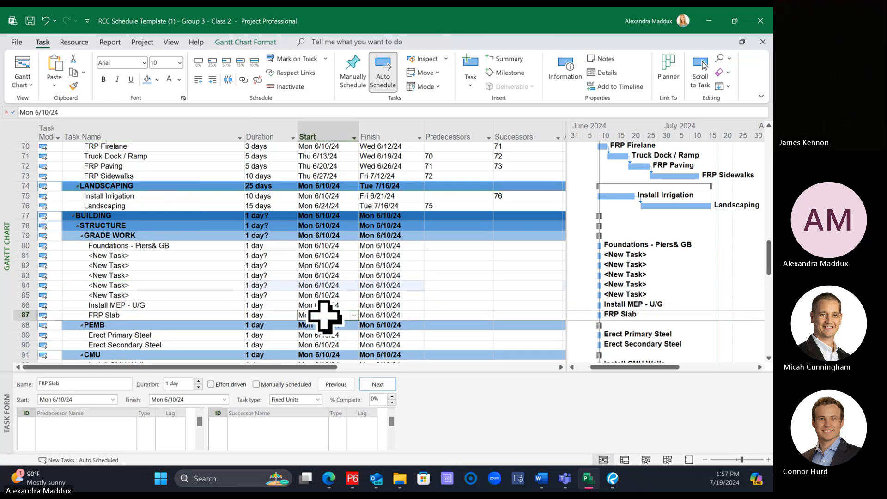
Step: Recount the Grade Work rows from Foundations - Piers& GB through FRP Slab
{"action": "left_click", "coordinate": [189, 243]}
{"action": "key", "text": "Down"}
{"action": "key", "text": "Down"}
{"action": "key", "text": "Down"}
{"action": "key", "text": "Down"}
{"action": "key", "text": "Down"}
{"action": "key", "text": "Down"}
{"action": "key", "text": "Down"}
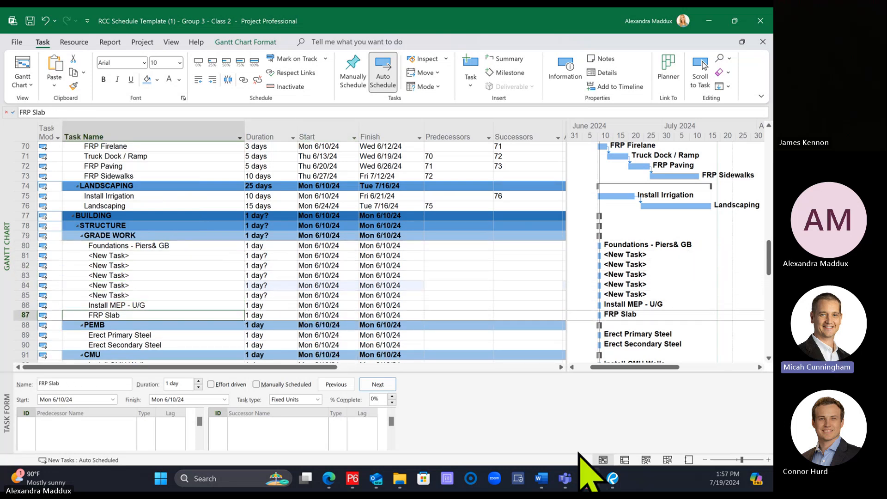
Step: Compare the Task Description and Duration columns of the Word task list with the Grade Work rows in Project
{"action": "left_click", "coordinate": [541, 478]}
{"action": "left_click", "coordinate": [495, 407]}
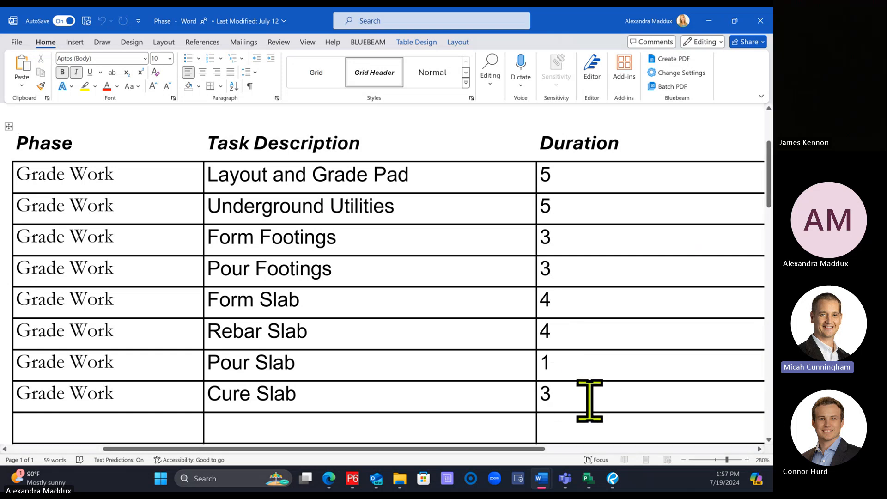
{"action": "left_click_drag", "start_coordinate": [539, 392], "coordinate": [321, 180]}
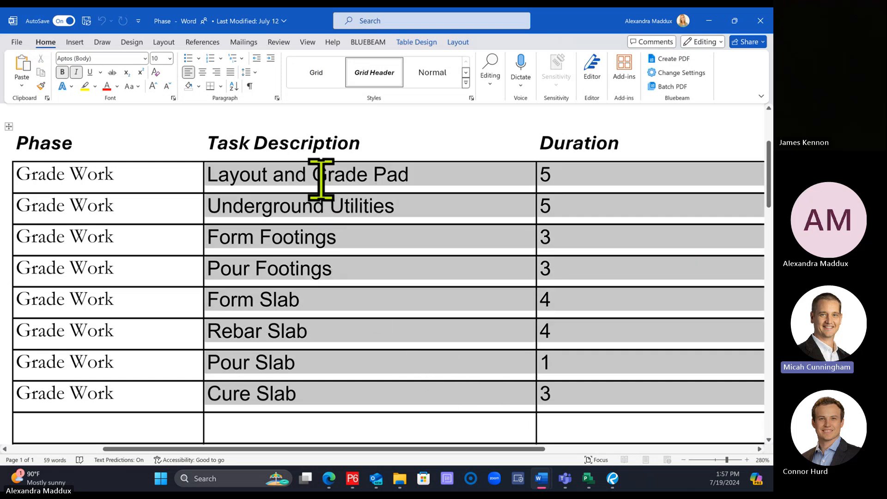
{"action": "left_click", "coordinate": [666, 329]}
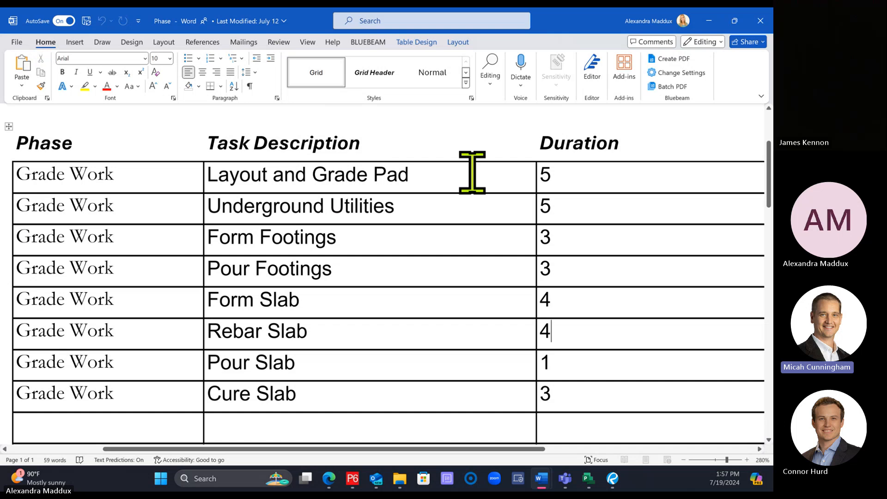
{"action": "mouse_move", "coordinate": [592, 472]}
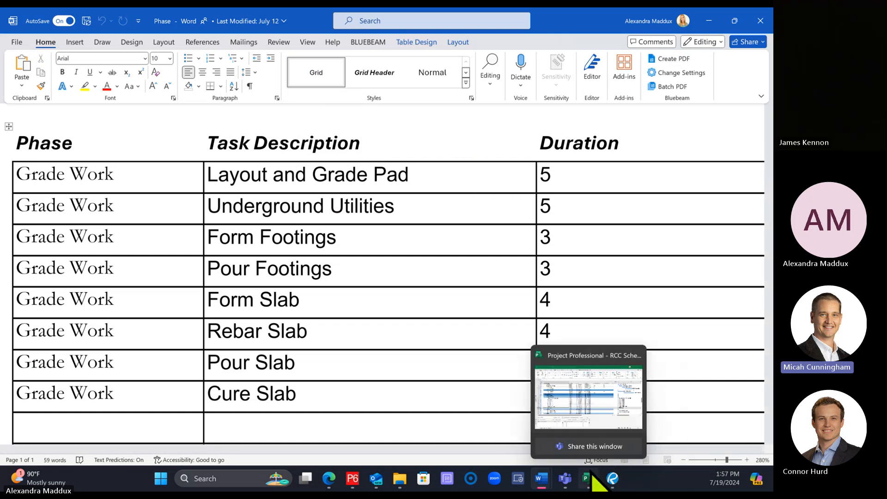
{"action": "left_click_drag", "start_coordinate": [210, 136], "coordinate": [360, 139]}
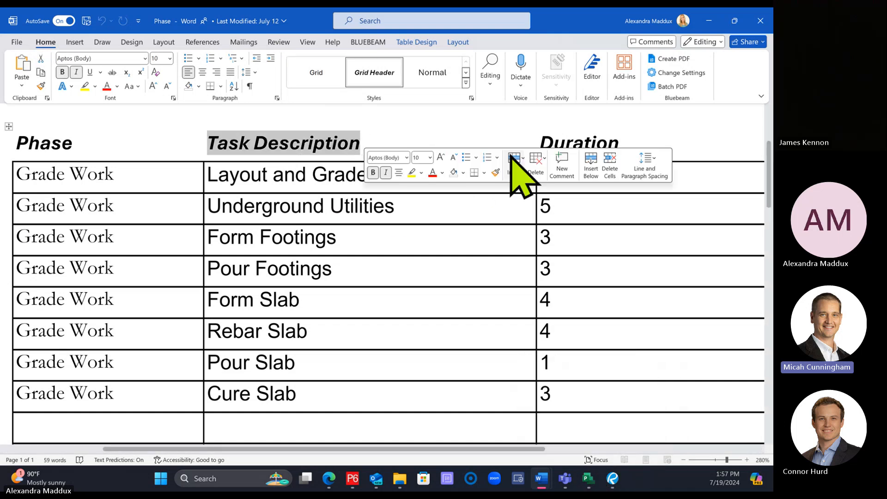
{"action": "double_click", "coordinate": [556, 139]}
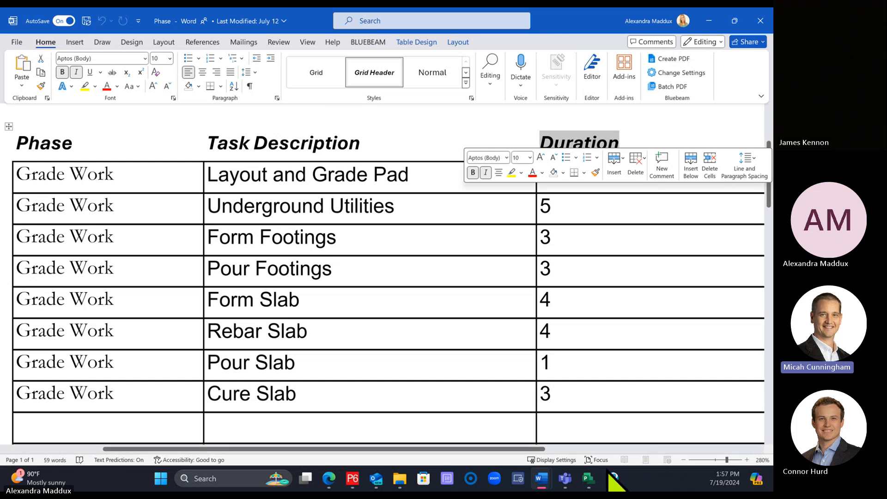
{"action": "left_click", "coordinate": [588, 478]}
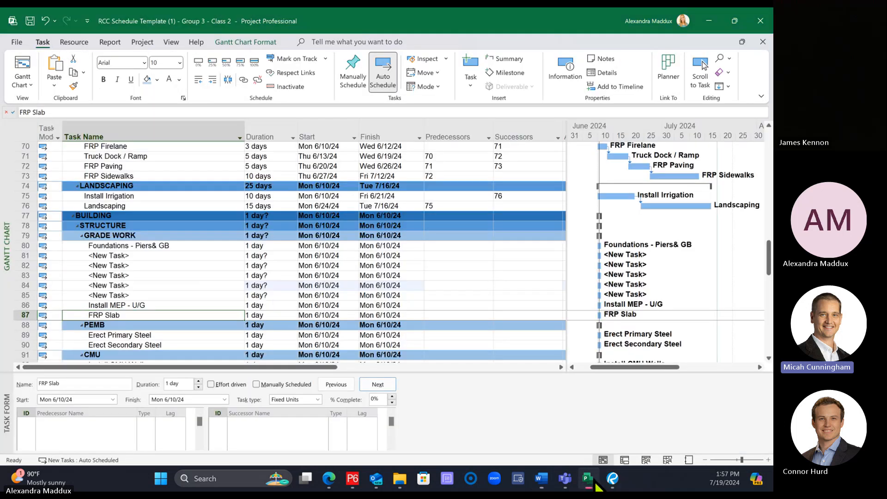
{"action": "left_click", "coordinate": [193, 242]}
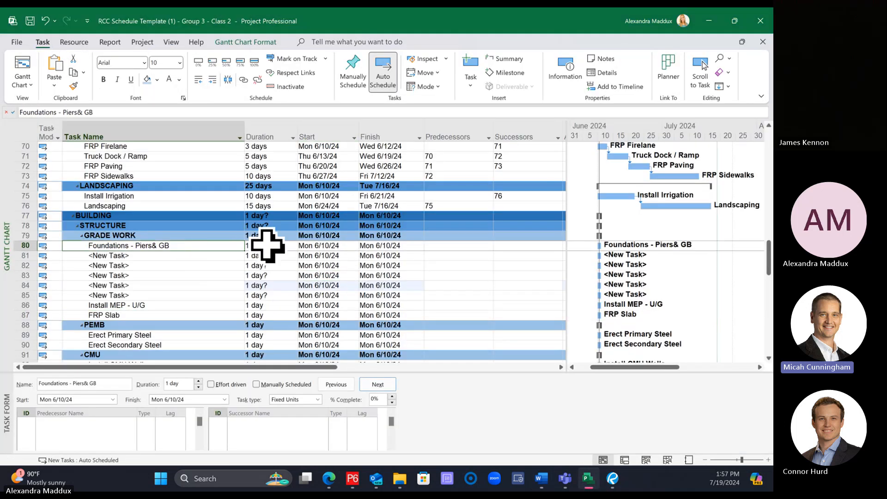
Step: Try the Duration column after the Start column and return it to its place before Start
{"action": "left_click", "coordinate": [266, 137]}
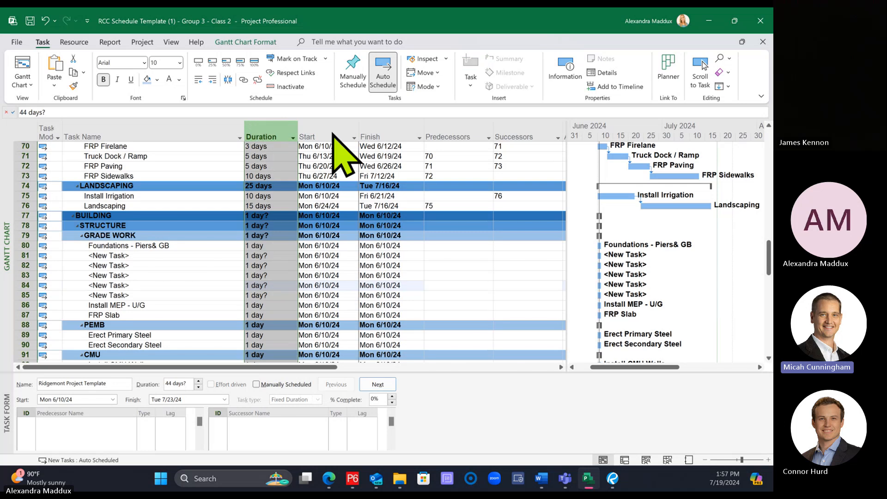
{"action": "left_click_drag", "start_coordinate": [332, 133], "coordinate": [333, 135]}
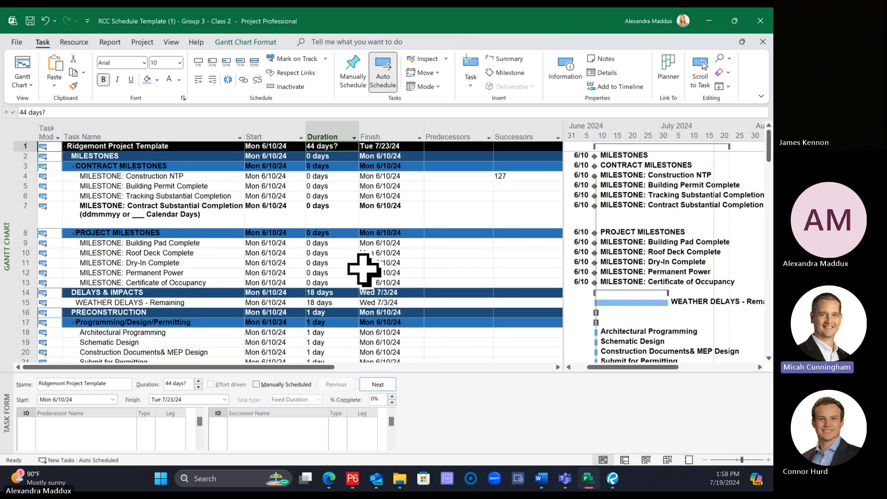
{"action": "scroll", "coordinate": [364, 270], "scroll_direction": "down", "scroll_amount": 18}
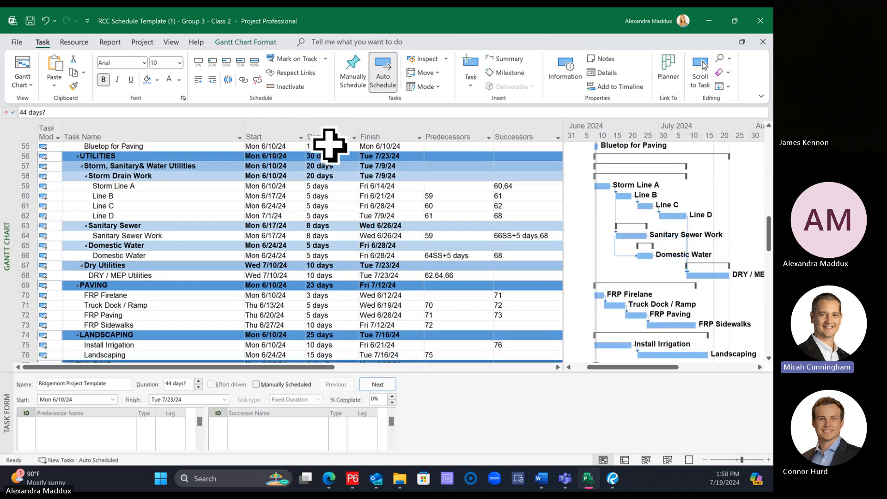
{"action": "left_click", "coordinate": [330, 137]}
{"action": "left_click_drag", "start_coordinate": [330, 139], "coordinate": [238, 130]}
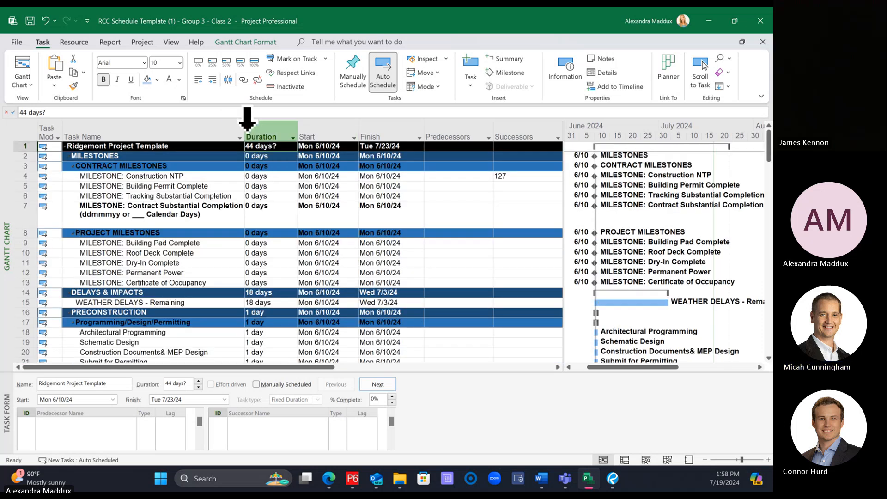
Step: Fit the Task Name column's width to its contents
{"action": "left_click", "coordinate": [247, 131]}
{"action": "left_click", "coordinate": [242, 132]}
{"action": "left_click", "coordinate": [371, 252]}
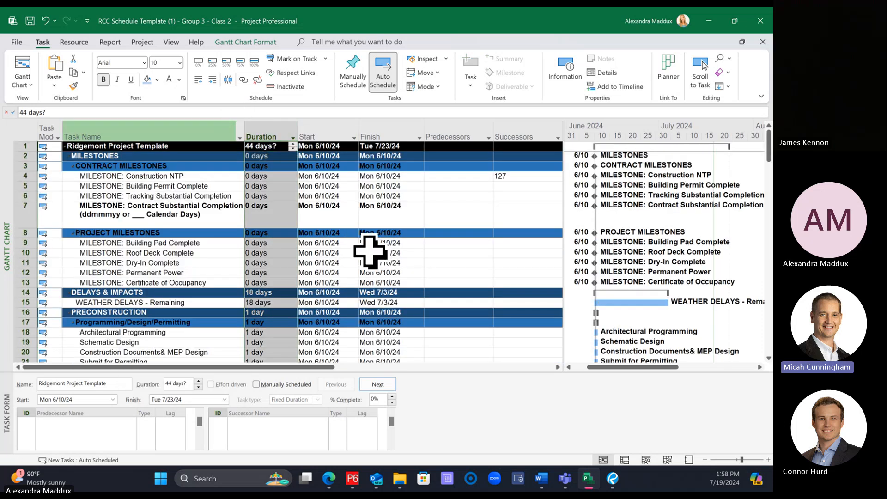
{"action": "double_click", "coordinate": [245, 135]}
Step: Locate the Grade Work rows' Task Name and Duration cells, and copy Layout and Grade Pad through Cure Slab with their durations in Word
{"action": "scroll", "coordinate": [252, 234], "scroll_direction": "down", "scroll_amount": 3}
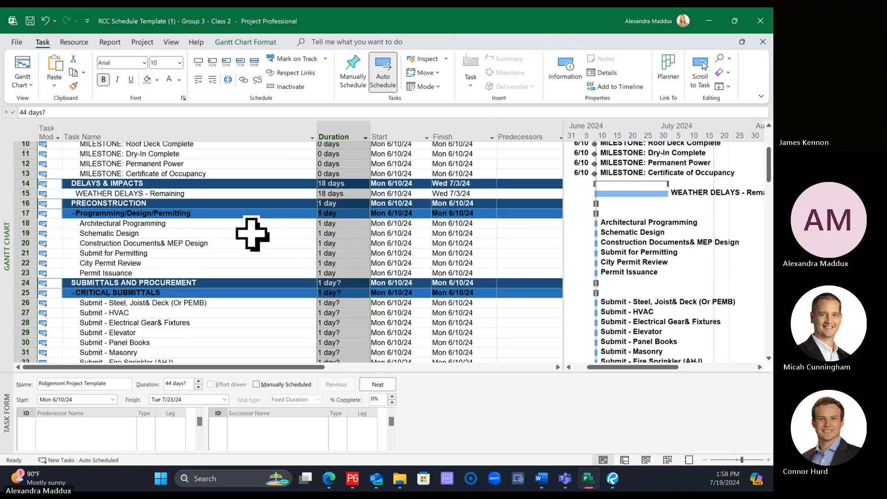
{"action": "scroll", "coordinate": [252, 234], "scroll_direction": "down", "scroll_amount": 20}
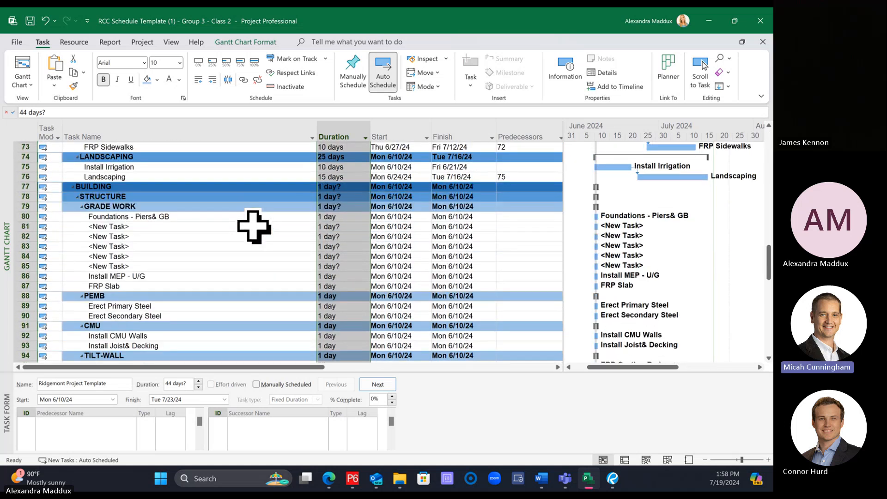
{"action": "left_click_drag", "start_coordinate": [204, 218], "coordinate": [329, 287]}
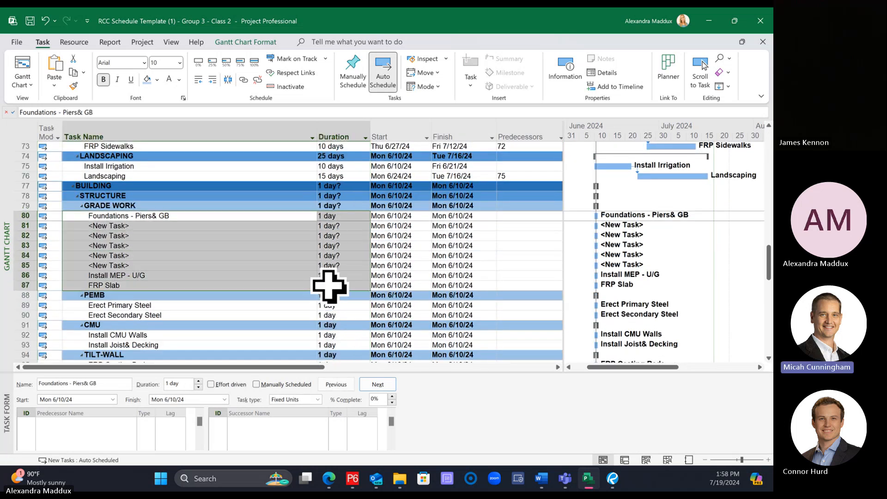
{"action": "left_click", "coordinate": [512, 295]}
{"action": "left_click", "coordinate": [544, 478]}
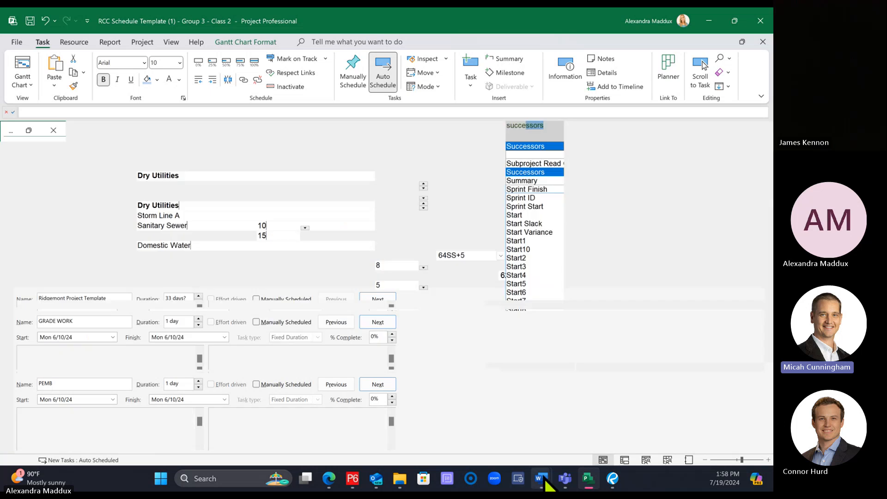
{"action": "left_click", "coordinate": [459, 420]}
{"action": "left_click_drag", "start_coordinate": [591, 393], "coordinate": [382, 181]}
{"action": "right_click", "coordinate": [379, 183]}
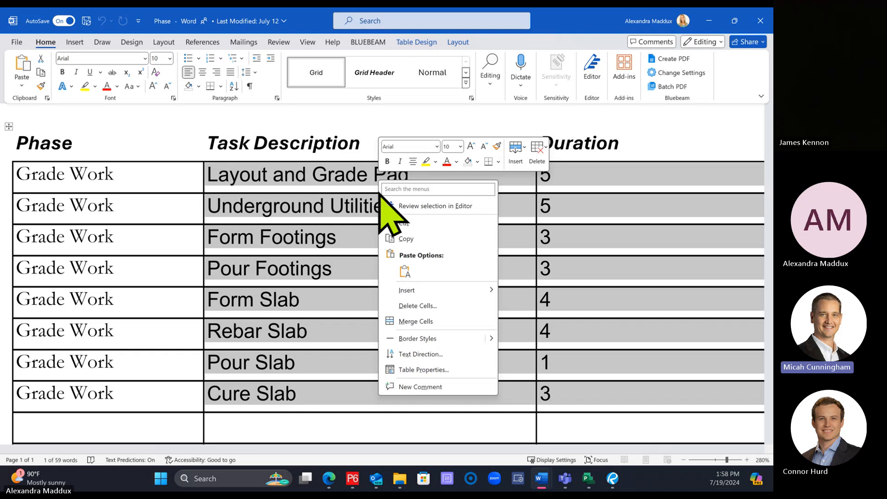
{"action": "left_click", "coordinate": [406, 239]}
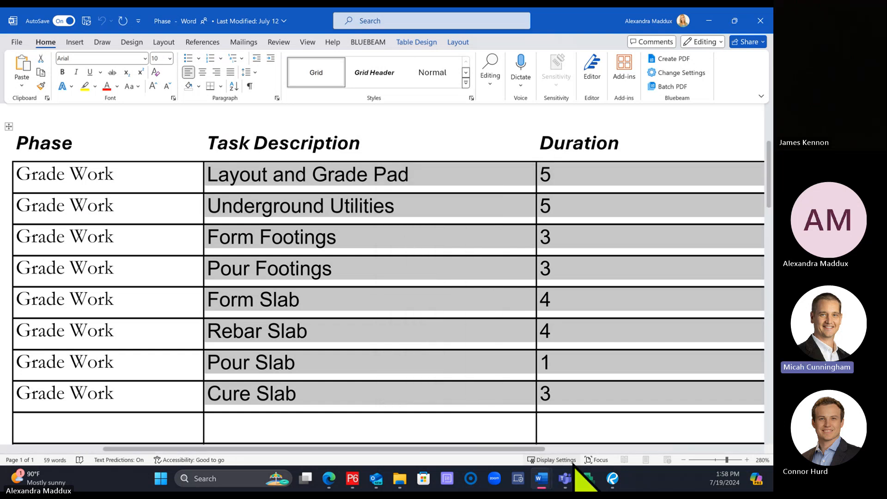
{"action": "left_click", "coordinate": [588, 478]}
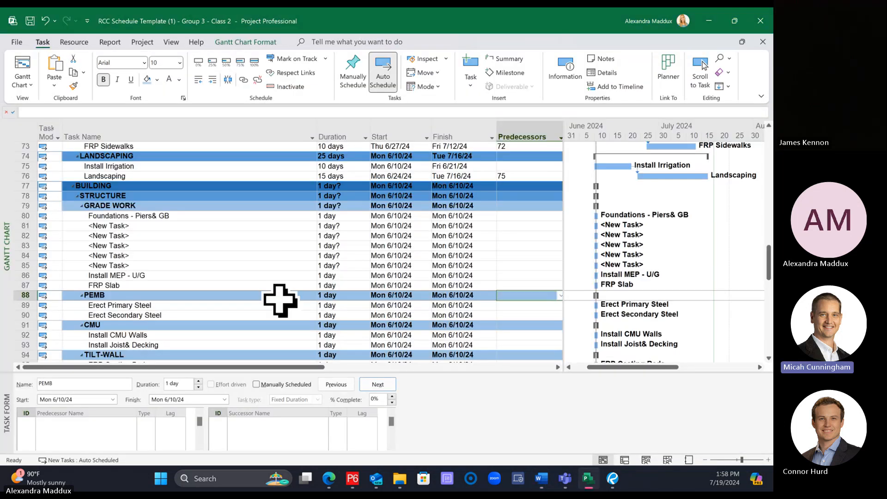
{"action": "right_click", "coordinate": [158, 217]}
{"action": "left_click", "coordinate": [143, 220]}
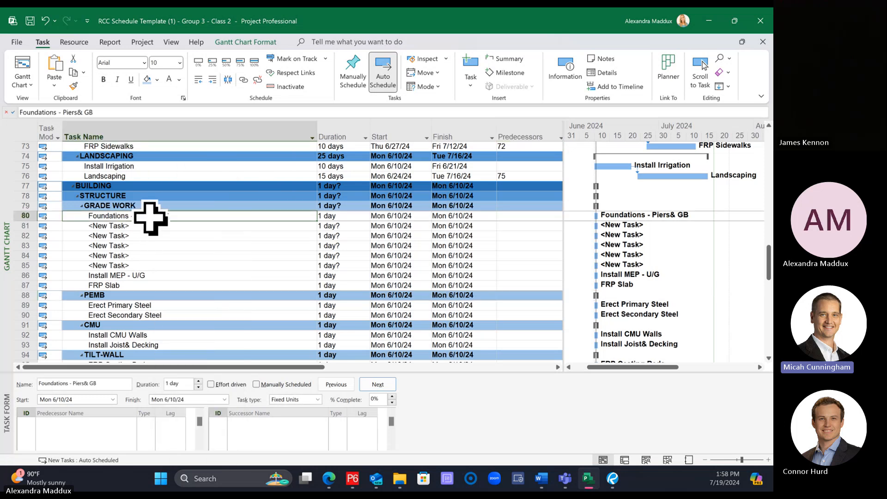
{"action": "right_click", "coordinate": [150, 218]}
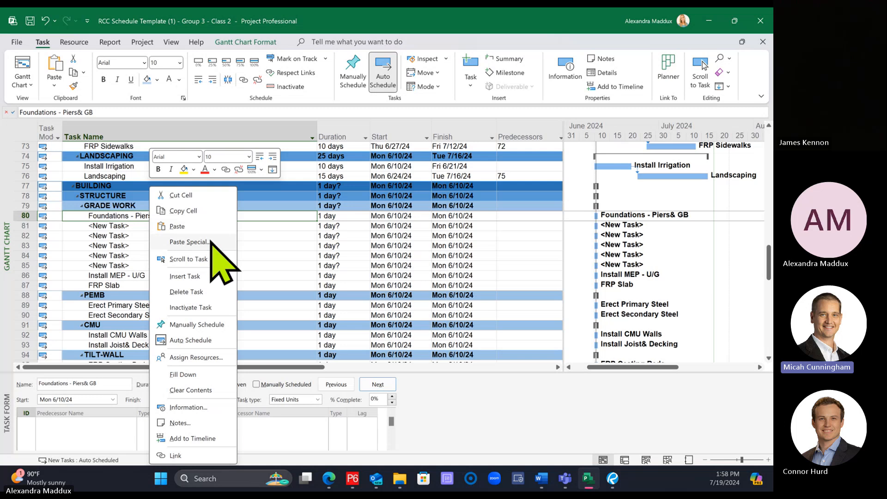
{"action": "left_click", "coordinate": [189, 242]}
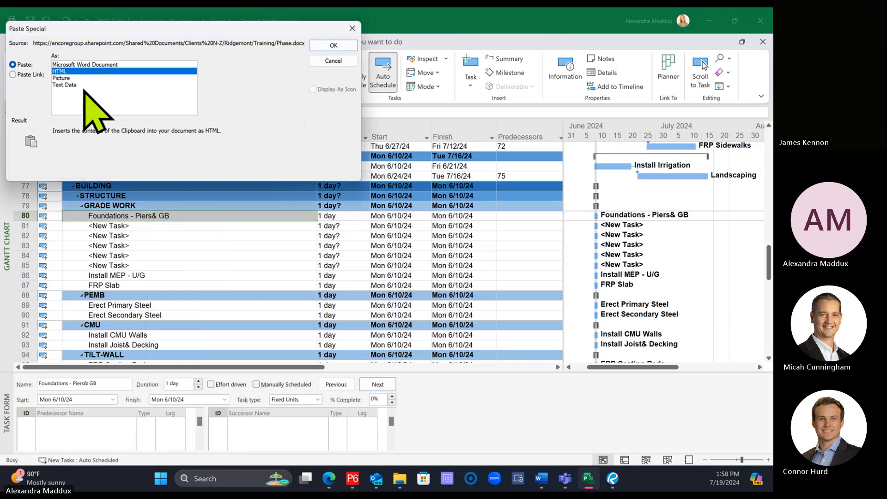
{"action": "left_click", "coordinate": [84, 85]}
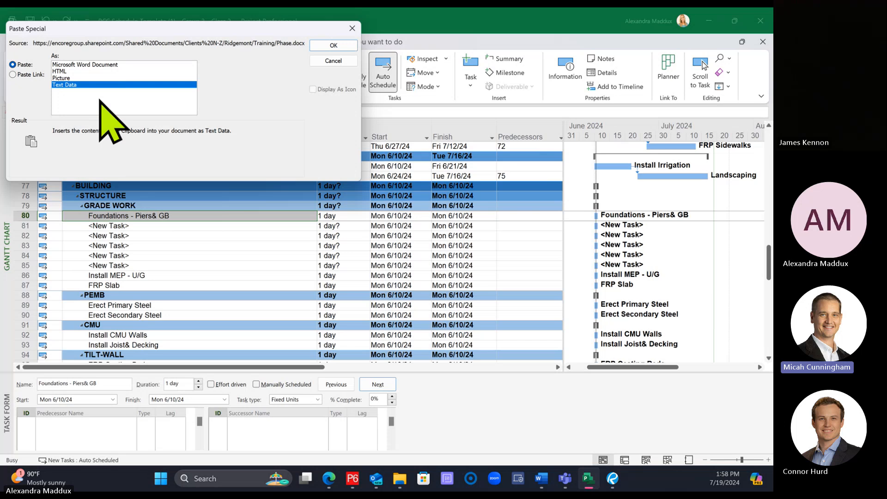
{"action": "left_click", "coordinate": [334, 60]}
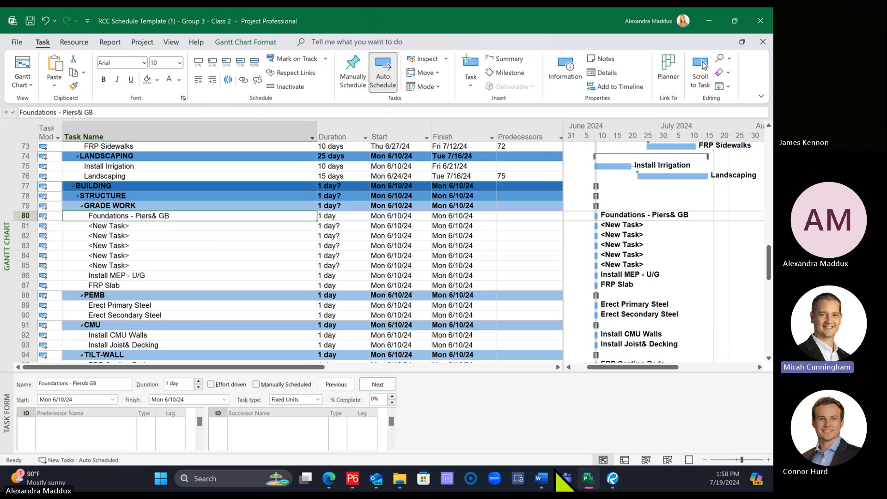
Step: Switch to Word, copy the Task Description and Duration cells of all eight Grade Work tasks again, and return to Project
{"action": "mouse_move", "coordinate": [554, 474]}
{"action": "left_click", "coordinate": [519, 415]}
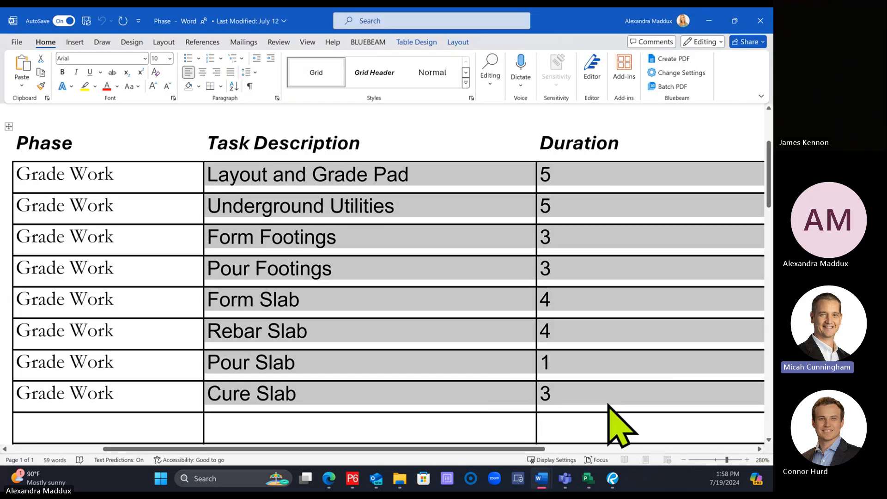
{"action": "left_click", "coordinate": [576, 392]}
{"action": "left_click_drag", "start_coordinate": [576, 392], "coordinate": [342, 186]}
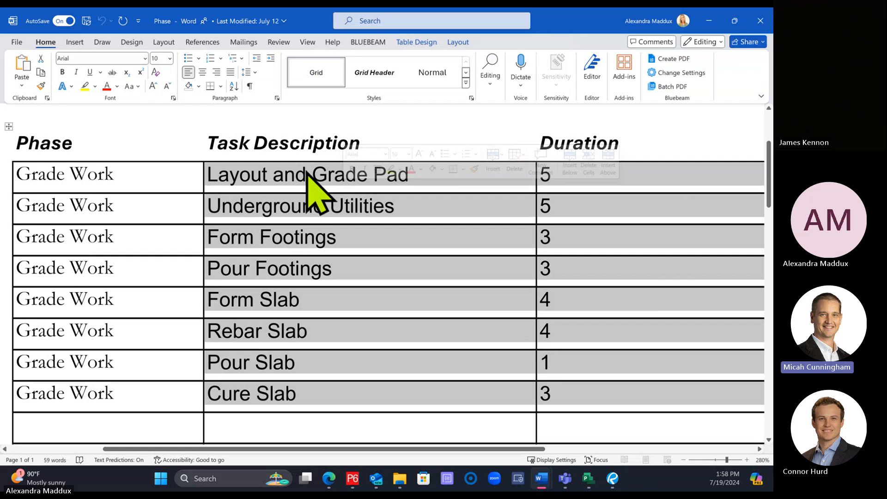
{"action": "right_click", "coordinate": [306, 175]}
{"action": "left_click", "coordinate": [331, 232]}
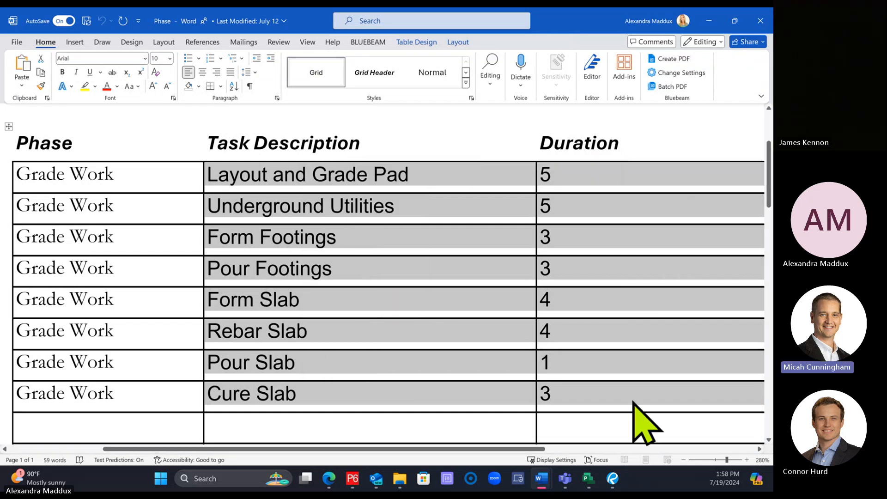
{"action": "left_click", "coordinate": [588, 479]}
Step: Paste the copied task names and durations as Text Data over the Grade Work rows, starting at Foundations - Piers& GB
{"action": "right_click", "coordinate": [167, 218]}
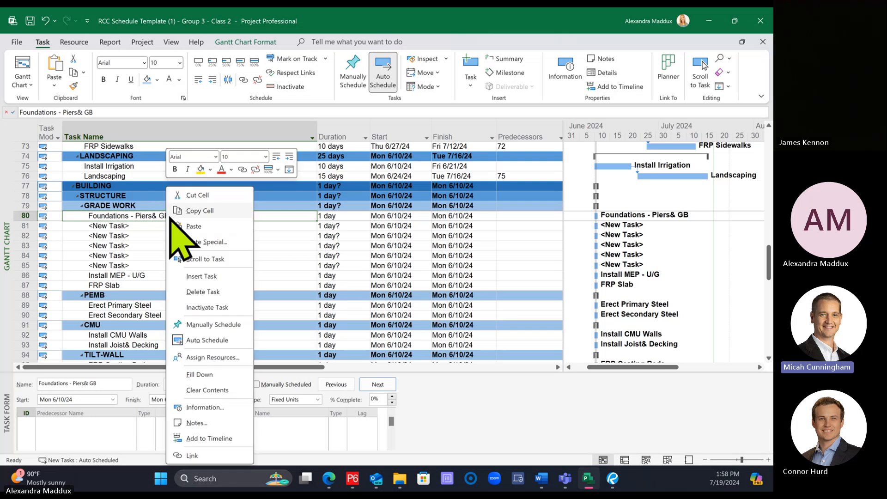
{"action": "left_click", "coordinate": [201, 241]}
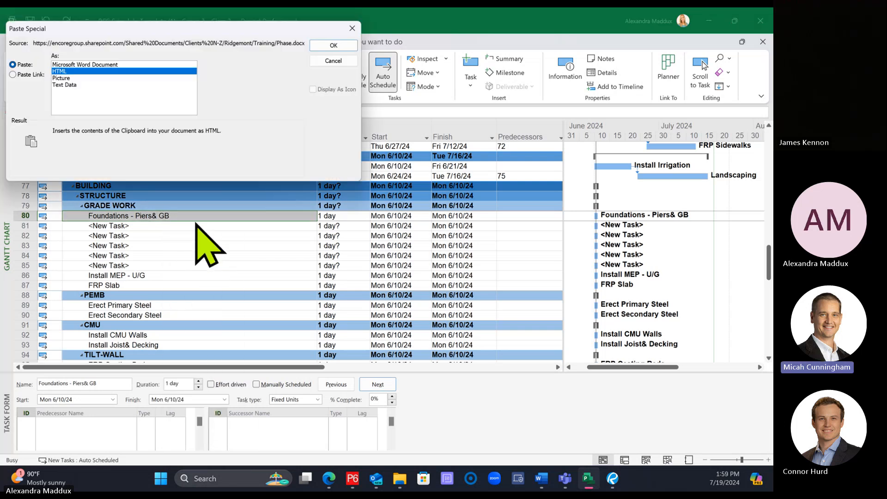
{"action": "left_click", "coordinate": [79, 84]}
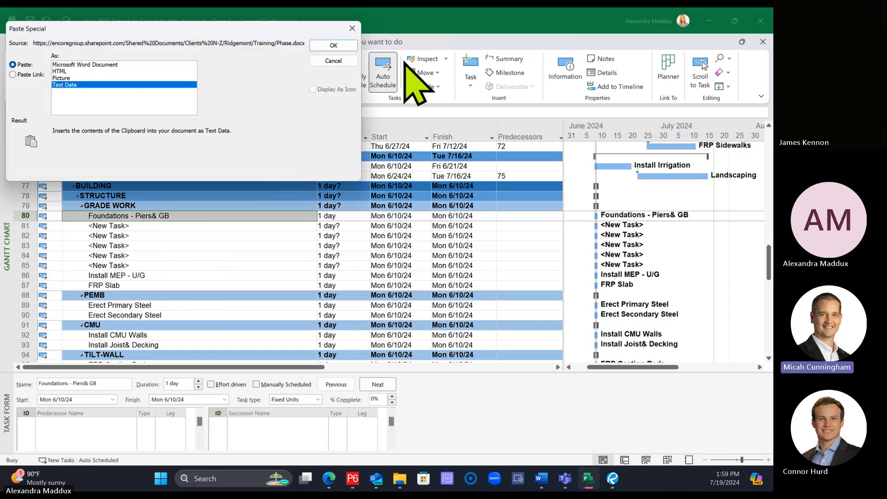
{"action": "left_click", "coordinate": [333, 45]}
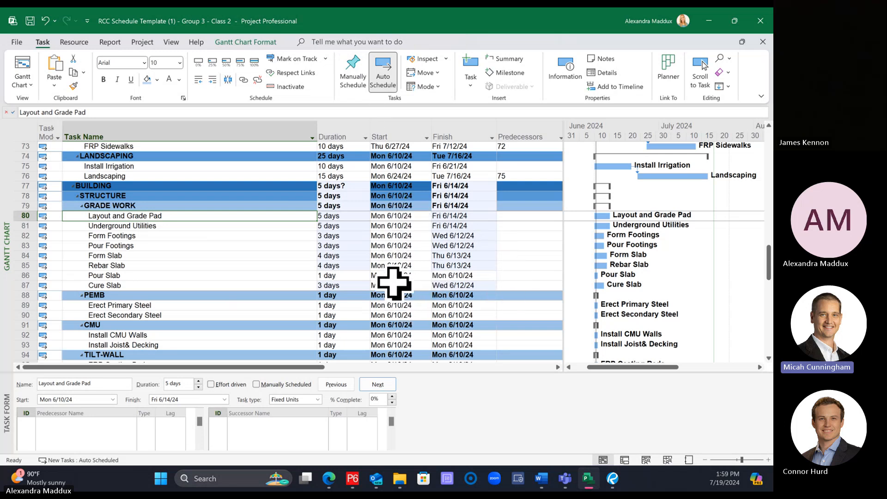
Step: Paste the same task names and durations as Text Data into the blank rows below Building Final or TCO
{"action": "scroll", "coordinate": [307, 288], "scroll_direction": "down", "scroll_amount": 19}
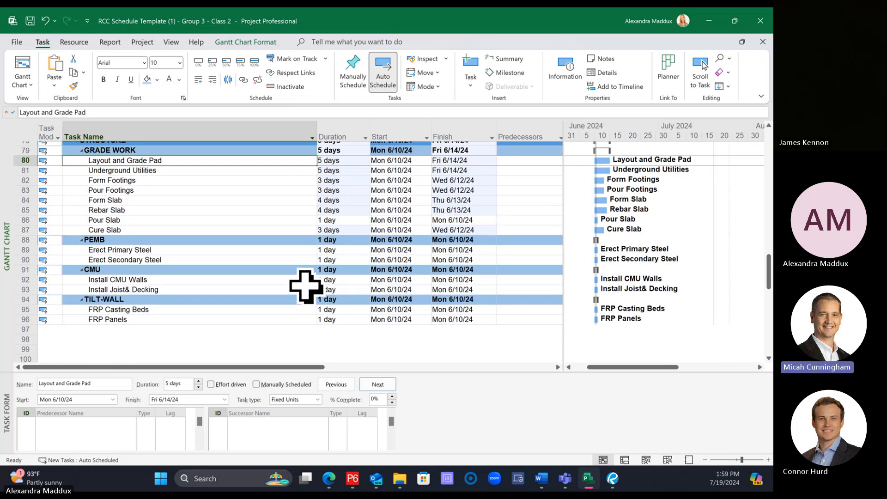
{"action": "scroll", "coordinate": [293, 279], "scroll_direction": "down", "scroll_amount": 1}
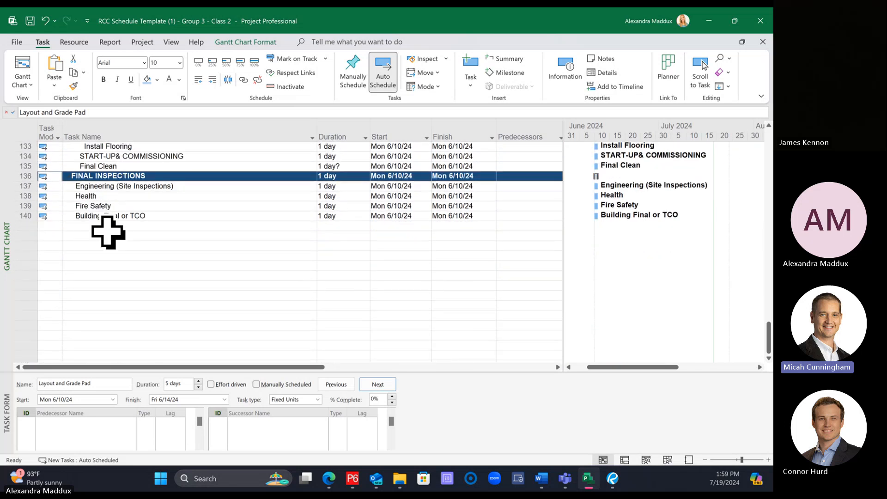
{"action": "right_click", "coordinate": [99, 225]}
{"action": "left_click", "coordinate": [132, 242]}
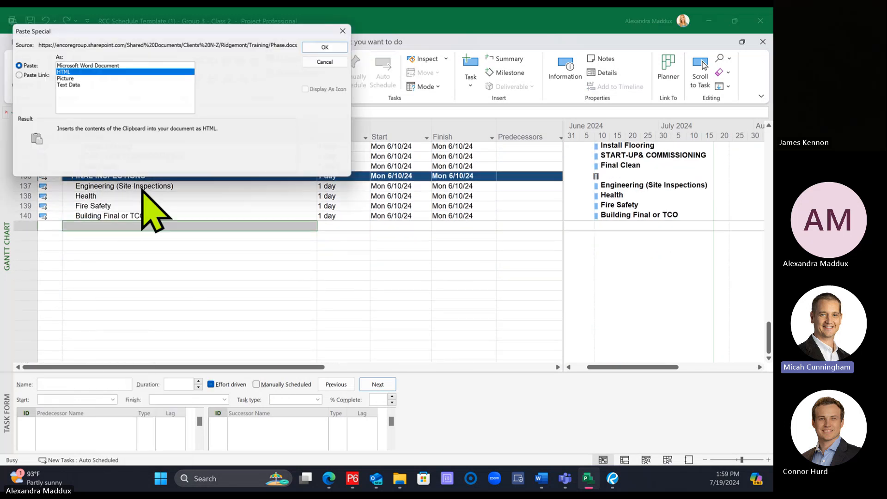
{"action": "left_click", "coordinate": [72, 85]}
{"action": "left_click", "coordinate": [331, 46]}
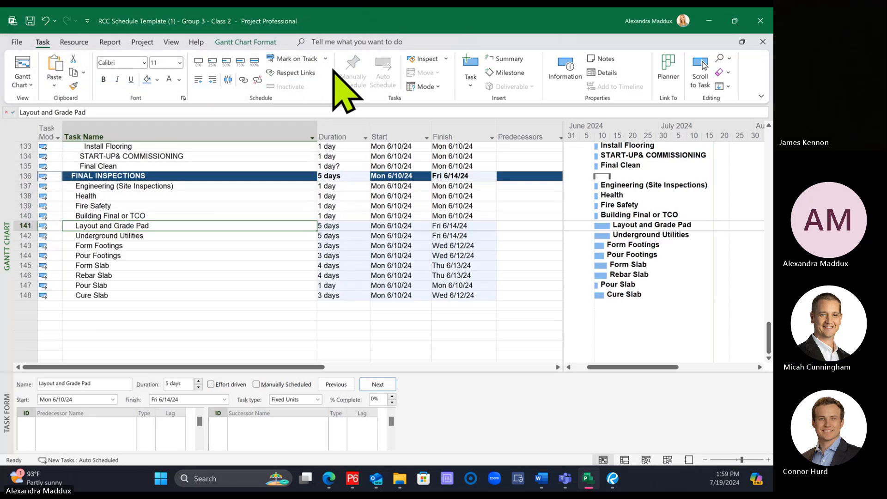
Step: Cut the pasted rows Layout and Grade Pad through Cure Slab from the end of Final Inspections
{"action": "left_click", "coordinate": [208, 286]}
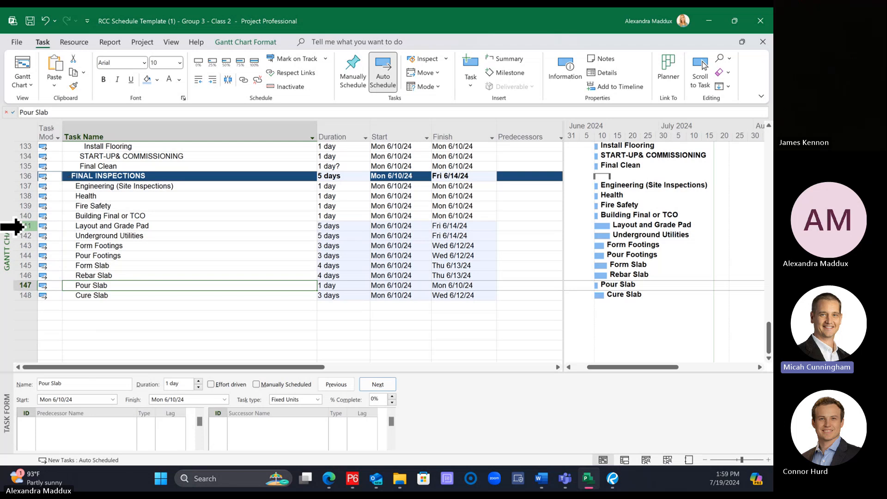
{"action": "left_click_drag", "start_coordinate": [12, 226], "coordinate": [11, 295]}
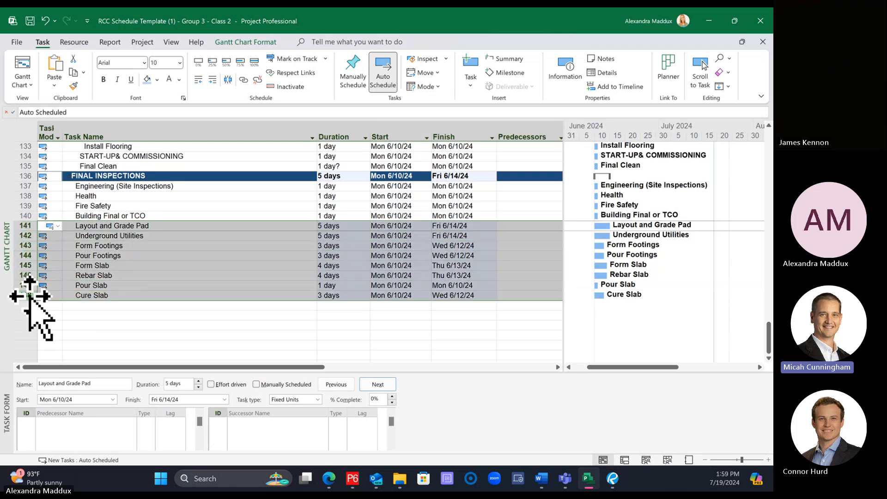
{"action": "right_click", "coordinate": [22, 227]}
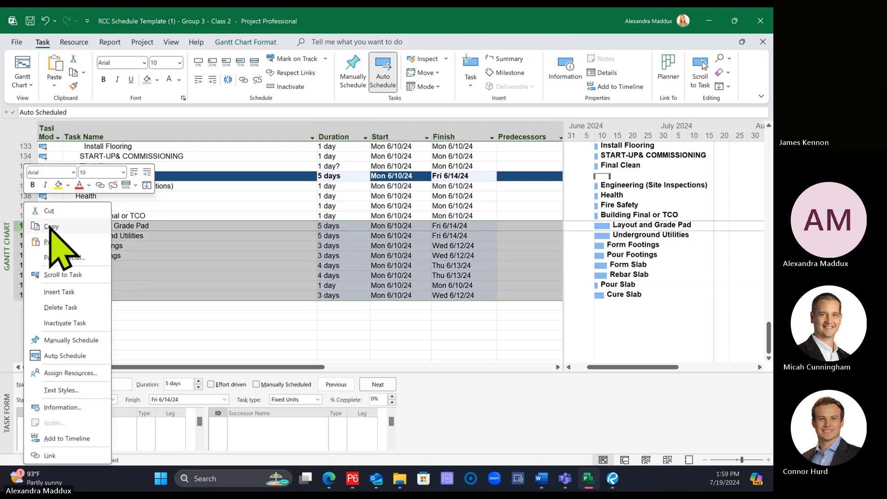
{"action": "left_click", "coordinate": [46, 212]}
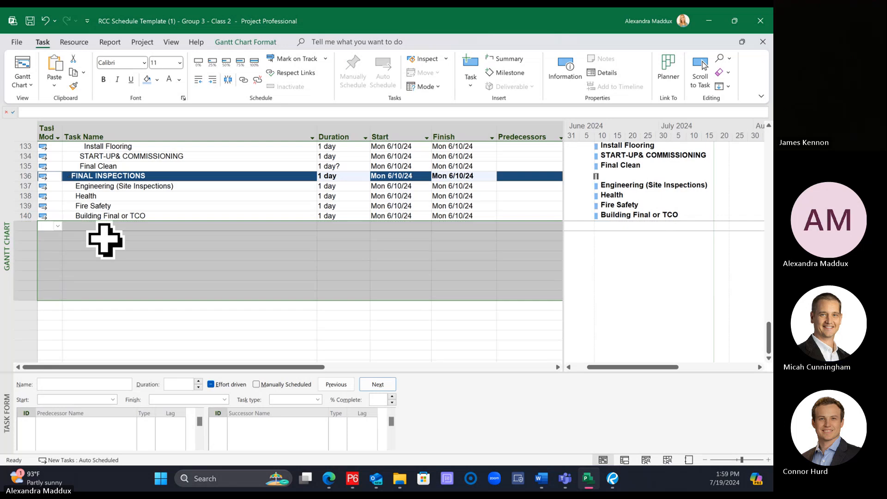
Step: Try pasting the cut rows at Layout and Grade Pad in the Grade Work group and undo the paste
{"action": "scroll", "coordinate": [104, 240], "scroll_direction": "up", "scroll_amount": 9}
{"action": "scroll", "coordinate": [104, 240], "scroll_direction": "up", "scroll_amount": 14}
{"action": "scroll", "coordinate": [104, 240], "scroll_direction": "down", "scroll_amount": 4}
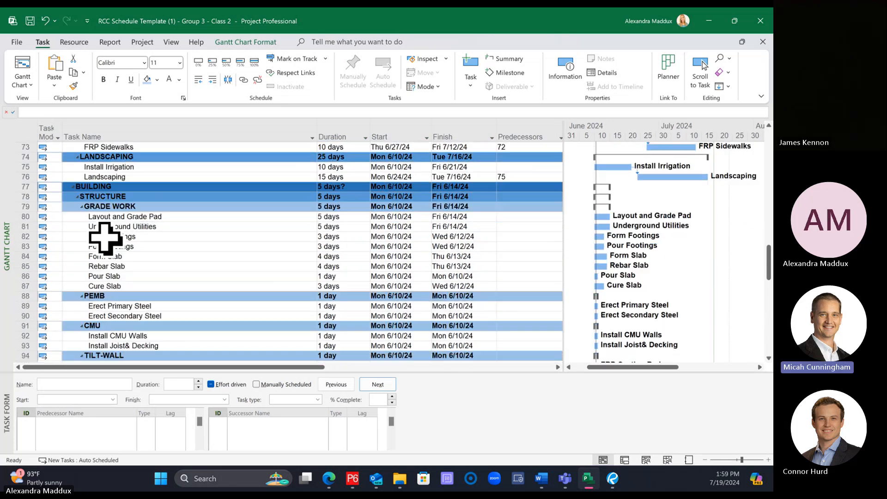
{"action": "left_click", "coordinate": [21, 215]}
{"action": "right_click", "coordinate": [21, 216]}
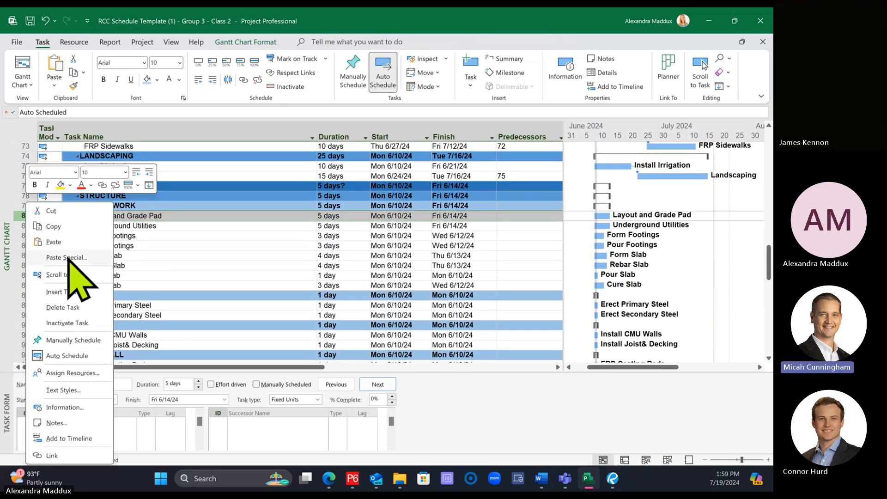
{"action": "left_click", "coordinate": [61, 246]}
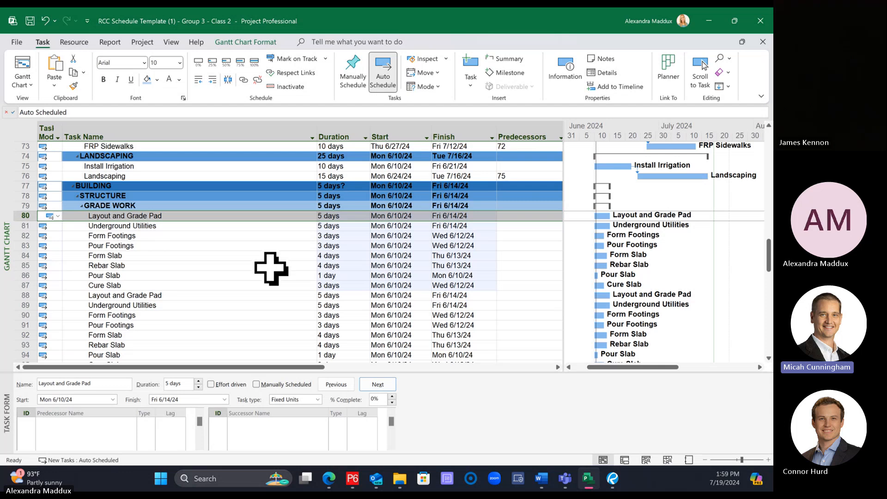
{"action": "key", "text": "ctrl+z"}
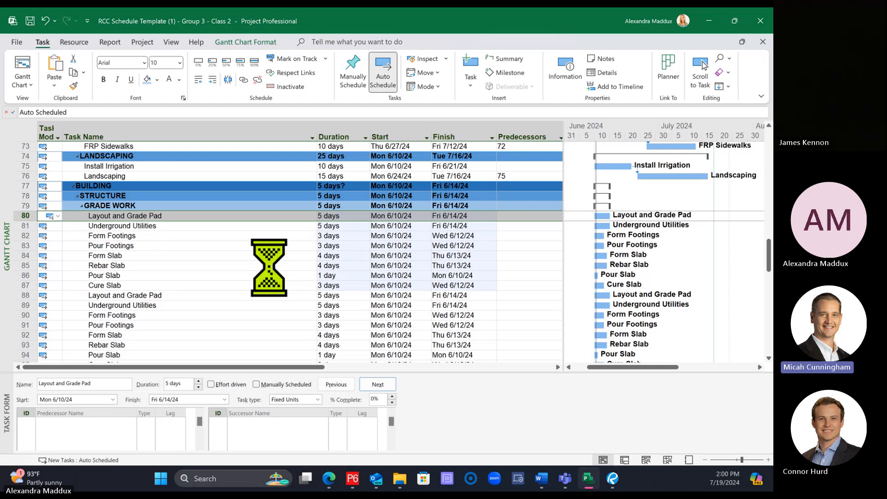
{"action": "left_click", "coordinate": [213, 267]}
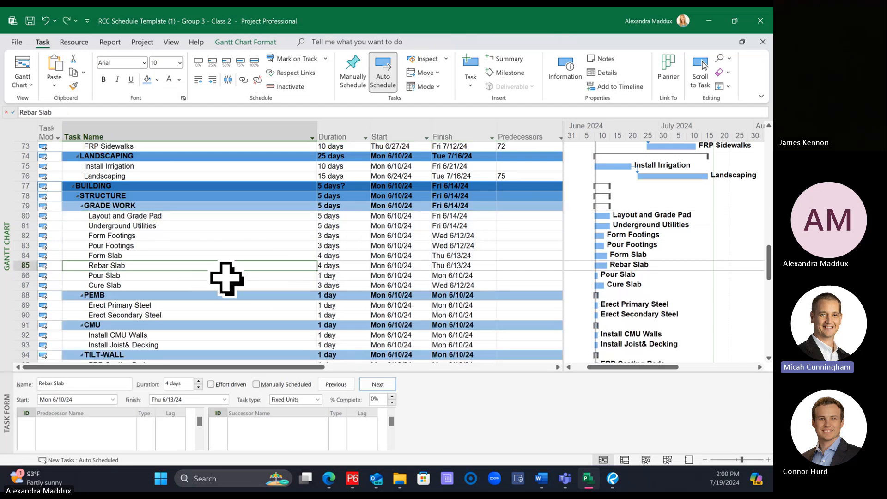
{"action": "left_click", "coordinate": [210, 207]}
{"action": "scroll", "coordinate": [259, 262], "scroll_direction": "down", "scroll_amount": 3}
{"action": "scroll", "coordinate": [260, 263], "scroll_direction": "down", "scroll_amount": 5}
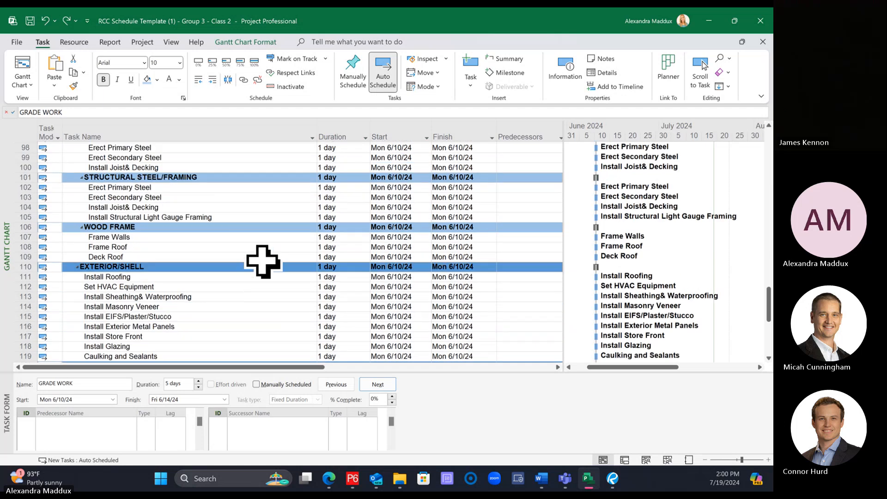
{"action": "scroll", "coordinate": [261, 266], "scroll_direction": "up", "scroll_amount": 9}
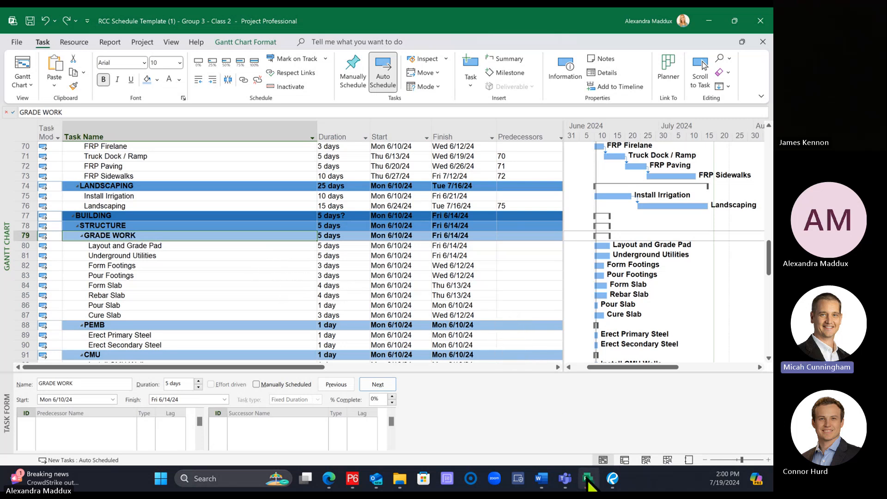
Step: Compare the Grade Work tasks and durations in the Project schedule with the Word task list, and return to Project
{"action": "left_click", "coordinate": [417, 297]}
{"action": "scroll", "coordinate": [417, 300], "scroll_direction": "down", "scroll_amount": 2}
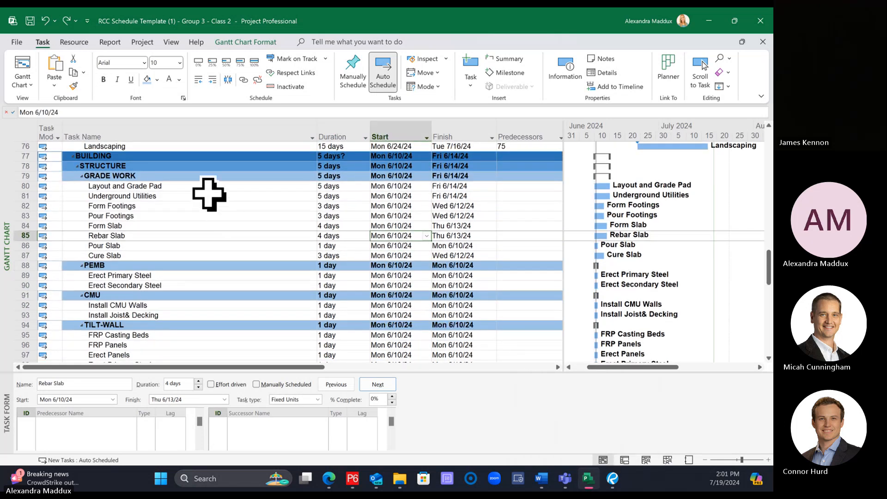
{"action": "left_click", "coordinate": [208, 186]}
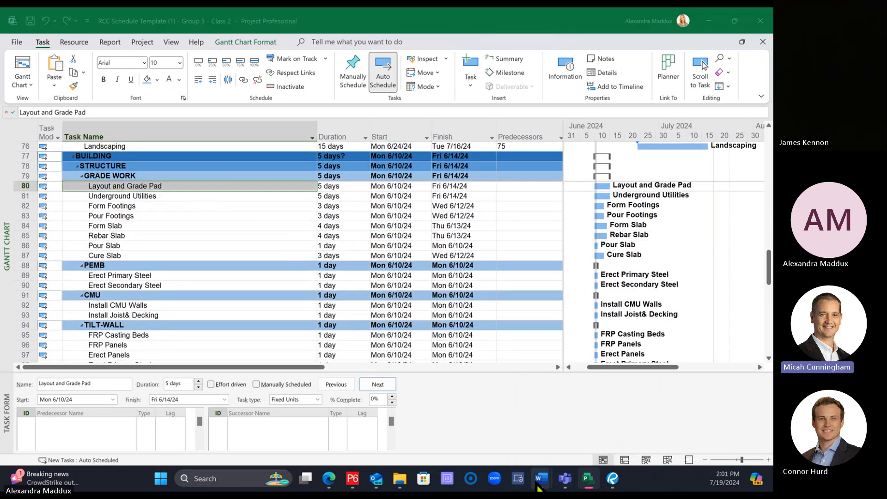
{"action": "mouse_move", "coordinate": [539, 483]}
{"action": "left_click", "coordinate": [457, 409]}
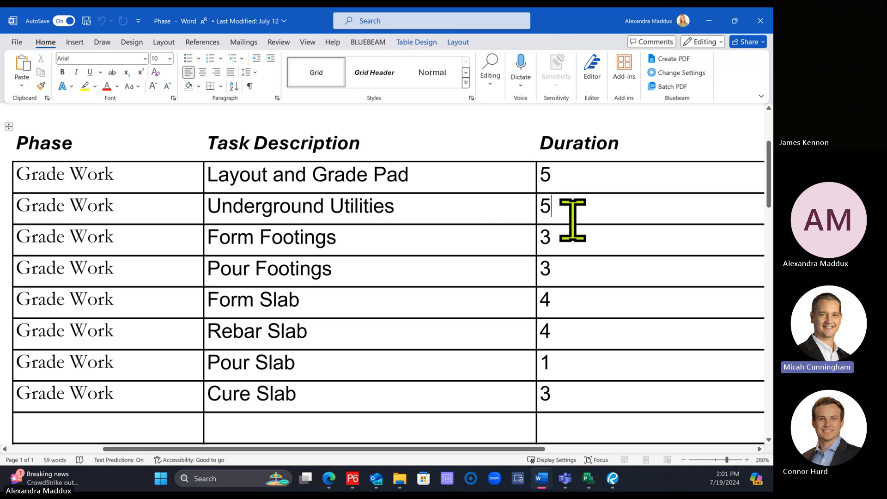
{"action": "left_click", "coordinate": [572, 220]}
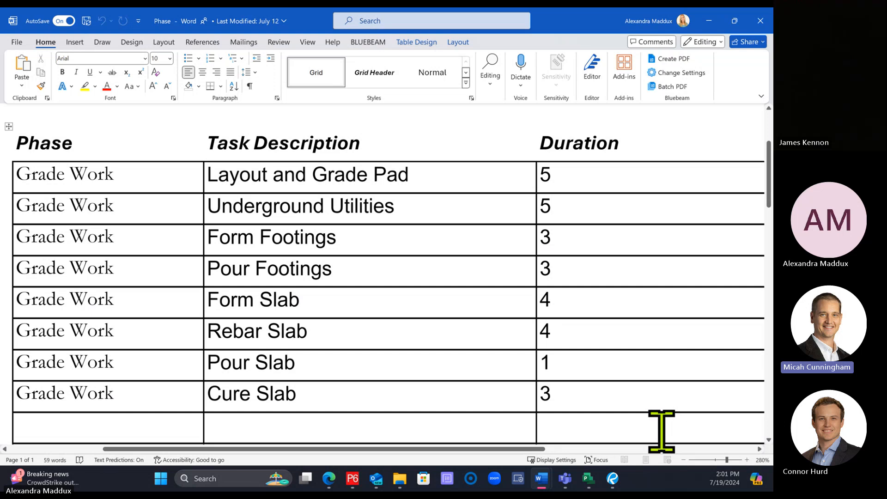
{"action": "mouse_move", "coordinate": [593, 485]}
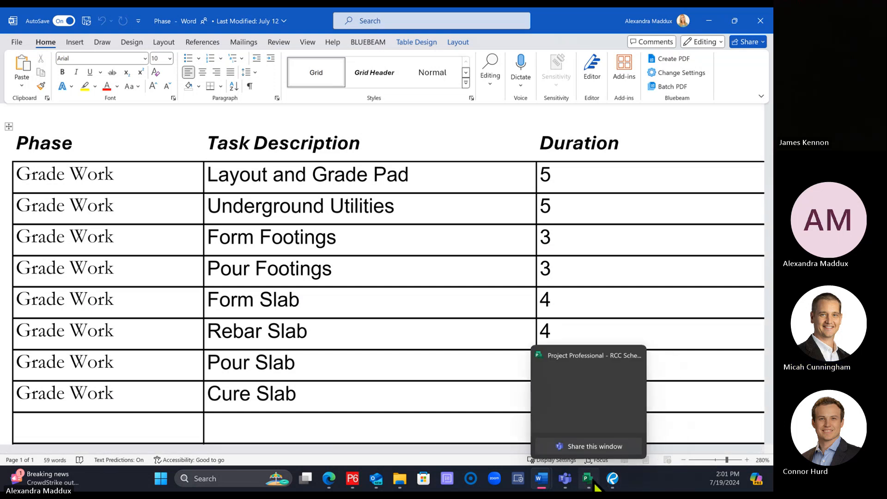
{"action": "left_click", "coordinate": [575, 407]}
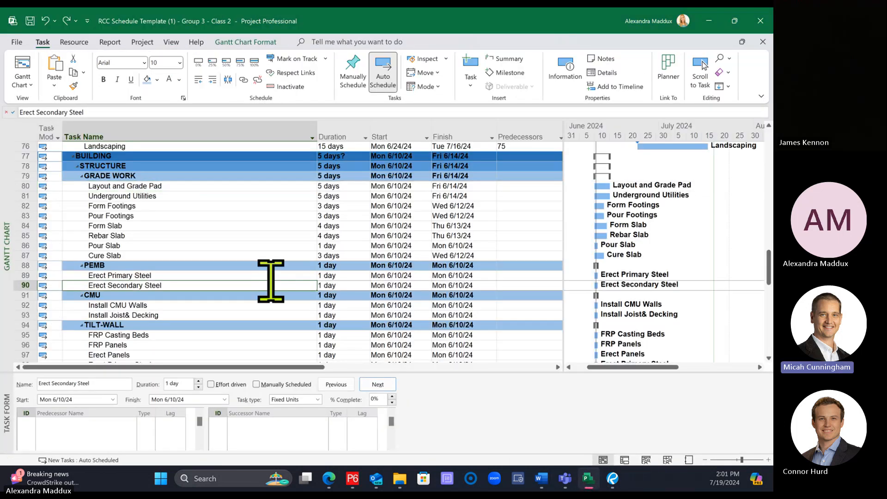
Step: Fit the Task Name and Start columns to their contents, narrow the Finish column, and widen the task table to reach the Area column
{"action": "left_click", "coordinate": [198, 185]}
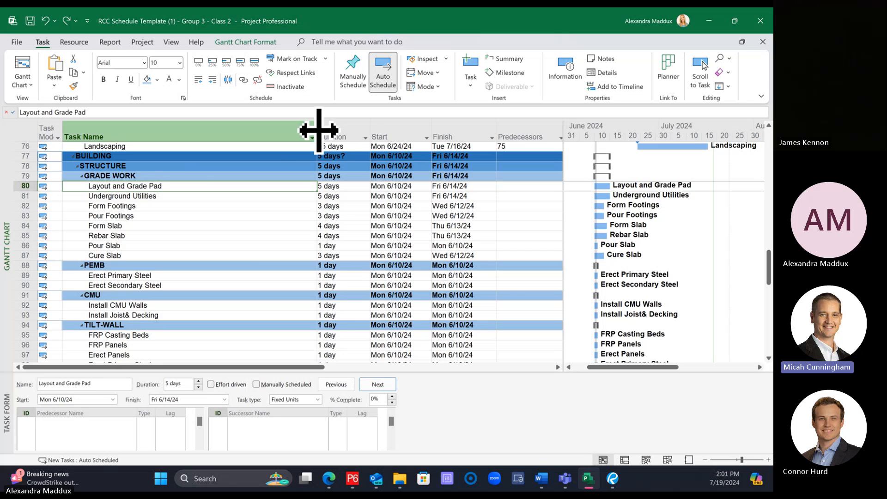
{"action": "double_click", "coordinate": [317, 132]}
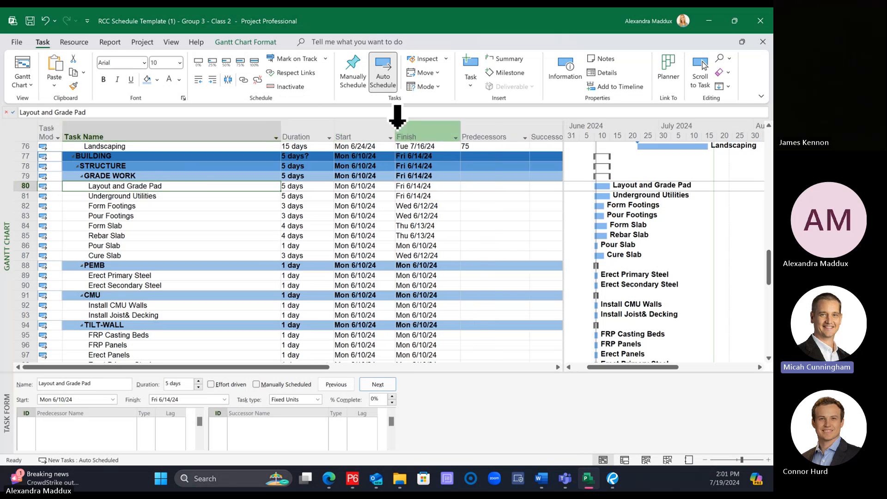
{"action": "double_click", "coordinate": [394, 134]}
{"action": "left_click_drag", "start_coordinate": [450, 133], "coordinate": [437, 133]}
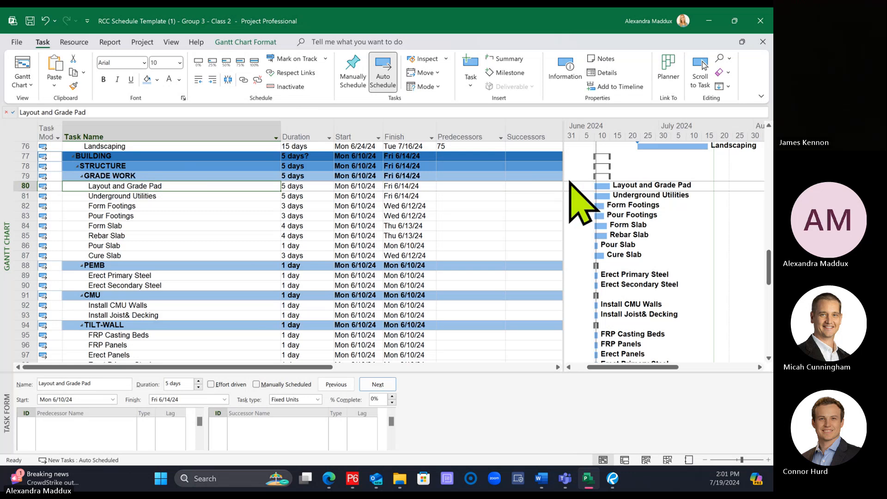
{"action": "left_click_drag", "start_coordinate": [565, 178], "coordinate": [599, 203]}
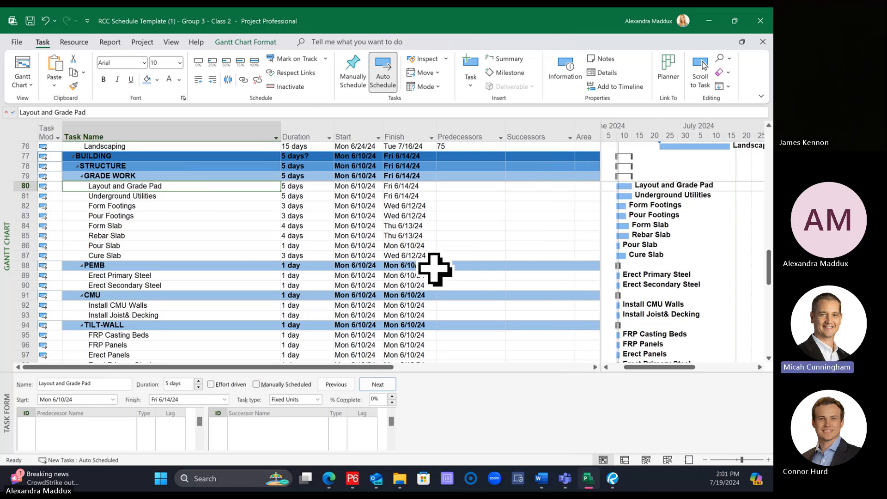
Step: Switch to the Word task list and add the task description Concrete Submittal, one blank row below Break Out Inspections/Closeouts
{"action": "scroll", "coordinate": [434, 271], "scroll_direction": "down", "scroll_amount": 15}
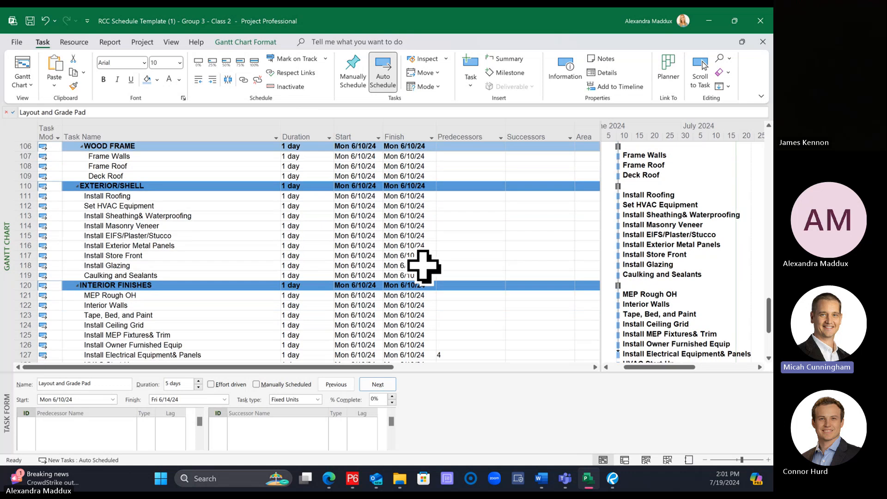
{"action": "scroll", "coordinate": [420, 287], "scroll_direction": "down", "scroll_amount": 3}
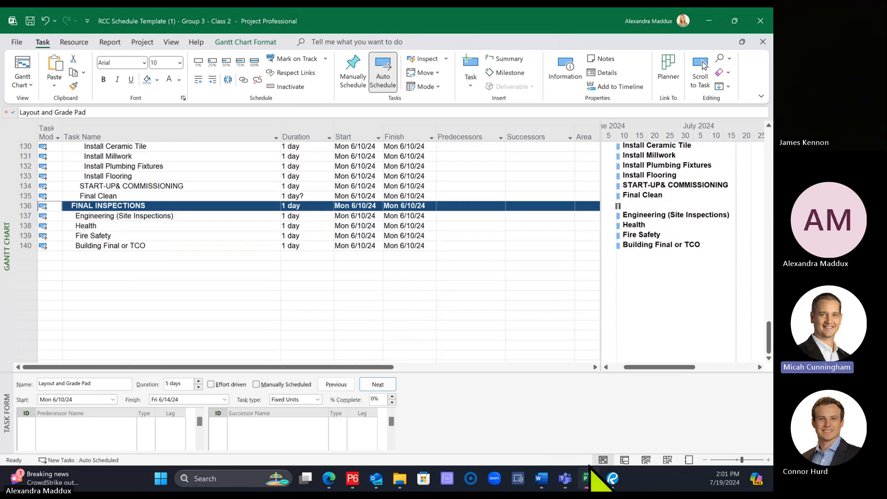
{"action": "mouse_move", "coordinate": [542, 483]}
{"action": "left_click", "coordinate": [464, 411]}
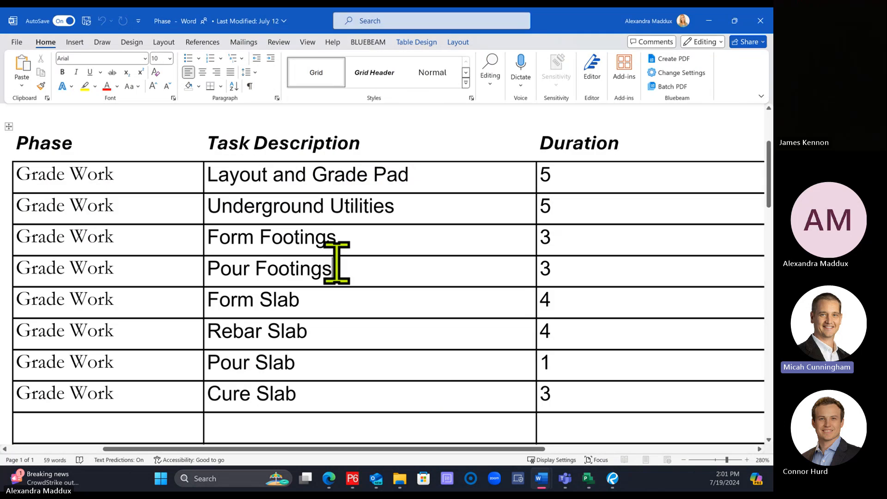
{"action": "scroll", "coordinate": [333, 259], "scroll_direction": "down", "scroll_amount": 3}
{"action": "scroll", "coordinate": [323, 264], "scroll_direction": "down", "scroll_amount": 3}
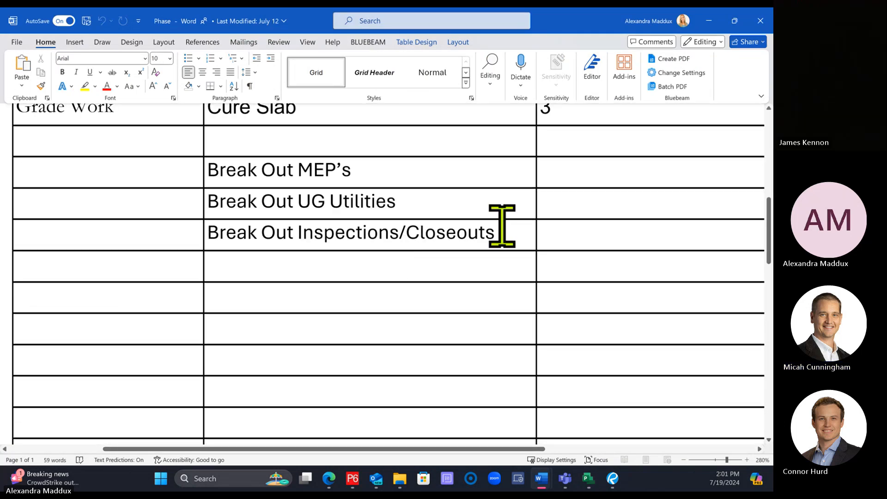
{"action": "left_click", "coordinate": [285, 298]}
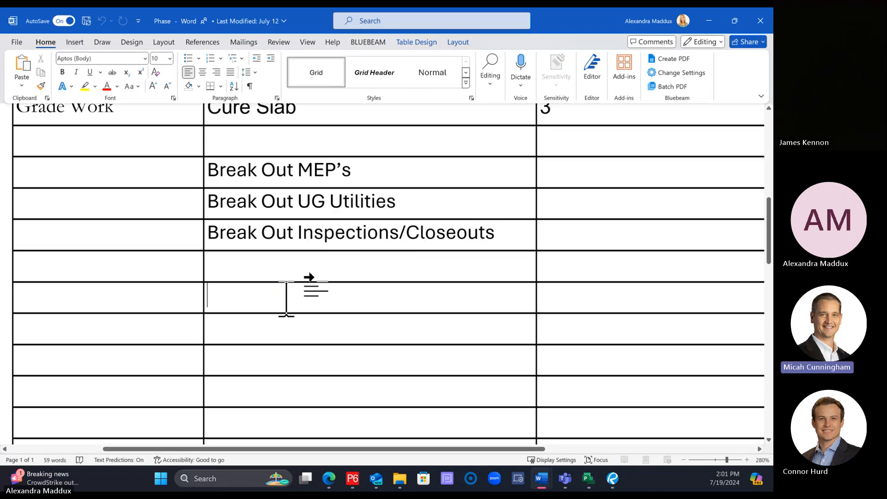
{"action": "type", "text": "Submi"}
{"action": "key", "text": "BackSpace"}
{"action": "key", "text": "BackSpace"}
{"action": "key", "text": "BackSpace"}
{"action": "key", "text": "BackSpace"}
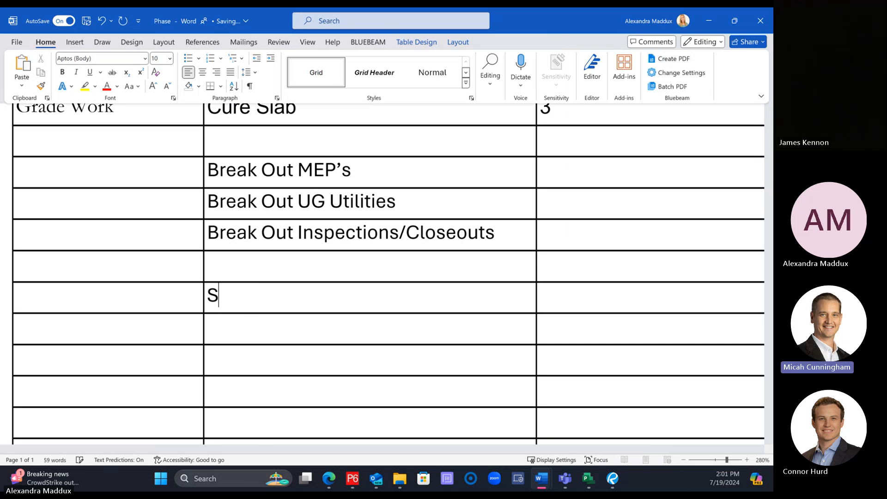
{"action": "type", "text": "Concrete Sub"}
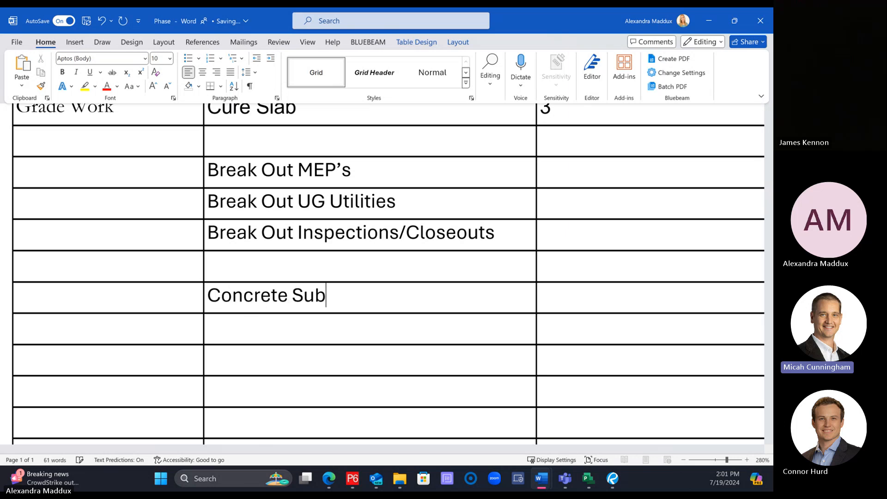
{"action": "type", "text": "mittal"}
{"action": "key", "text": "Return"}
{"action": "type", "text": "C"}
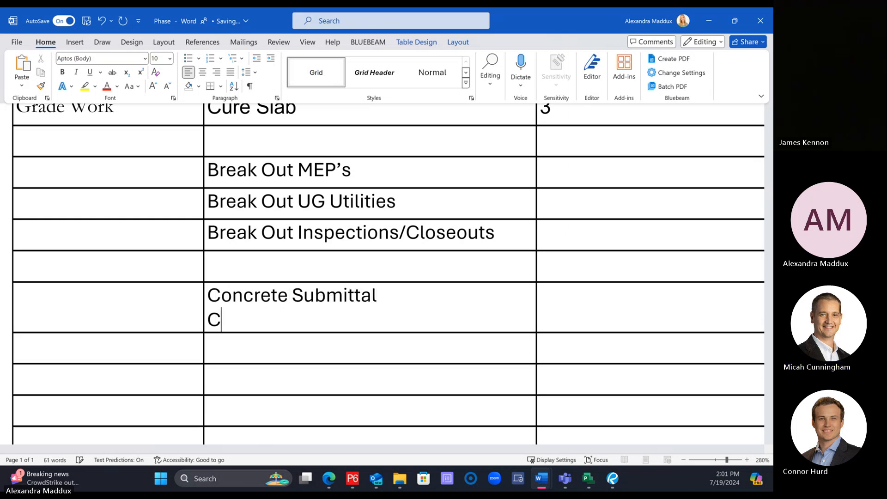
{"action": "key", "text": "BackSpace"}
{"action": "key", "text": "BackSpace"}
Step: Enter Concrete Review and Rebar Fabrication as task descriptions in the two rows below Concrete Submittal
{"action": "left_click", "coordinate": [294, 326]}
{"action": "type", "text": "Concrete R"}
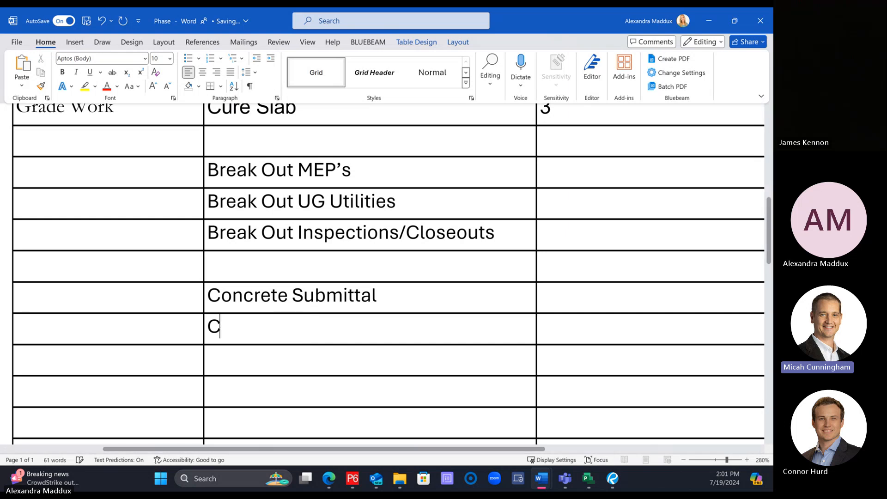
{"action": "type", "text": "eview"}
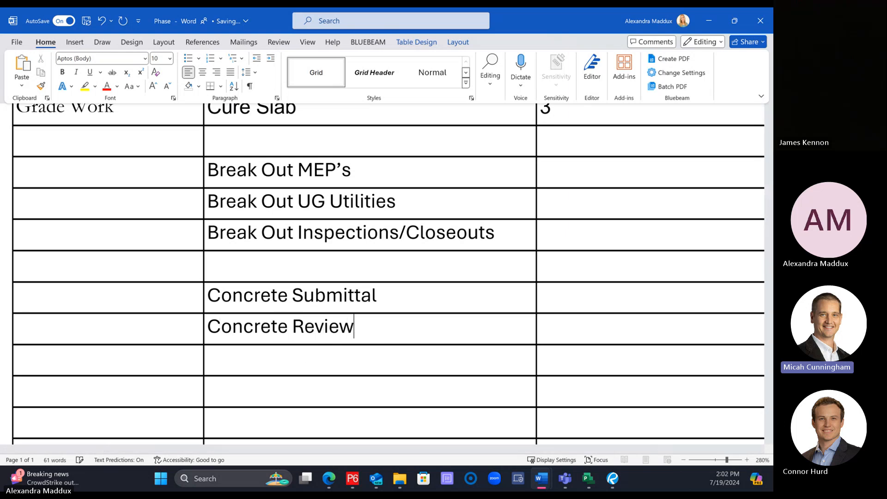
{"action": "left_click", "coordinate": [297, 356]}
{"action": "type", "text": "Rebar F"}
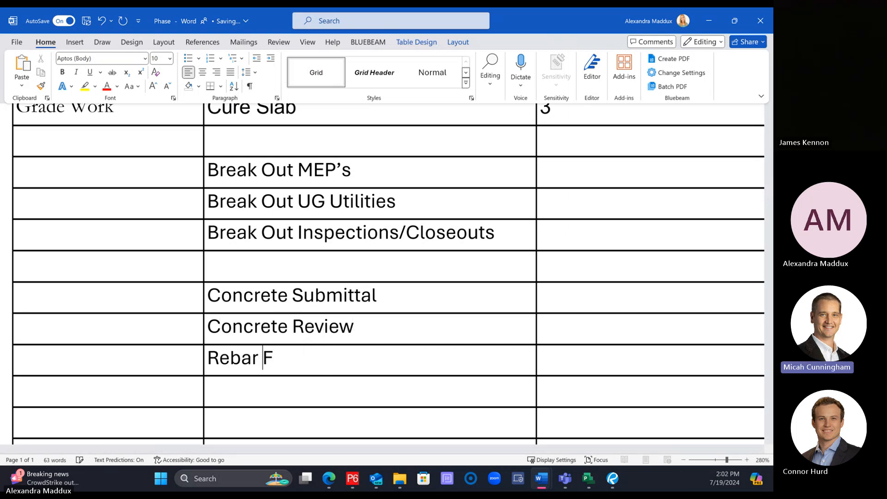
{"action": "type", "text": "abrication"}
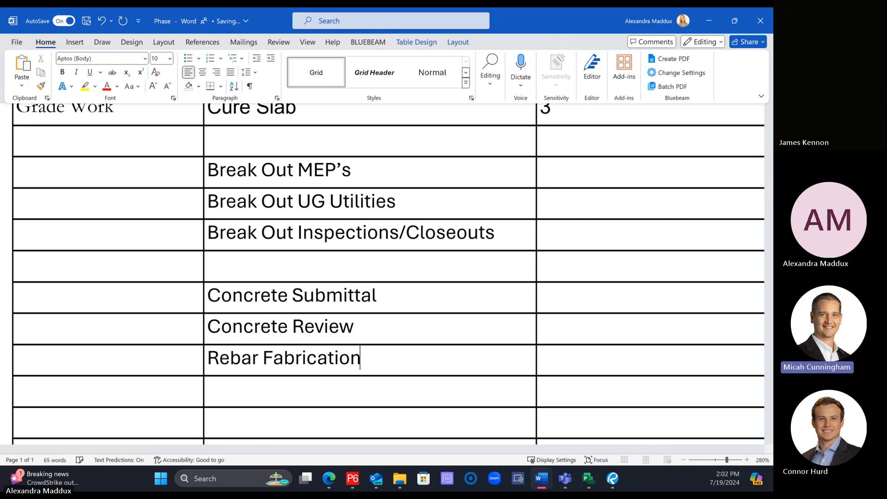
Step: Enter Metal Decking Submittal as the task description below Rebar Fabrication, correcting its spelling
{"action": "left_click", "coordinate": [320, 387]}
{"action": "type", "text": "Metal Dec"}
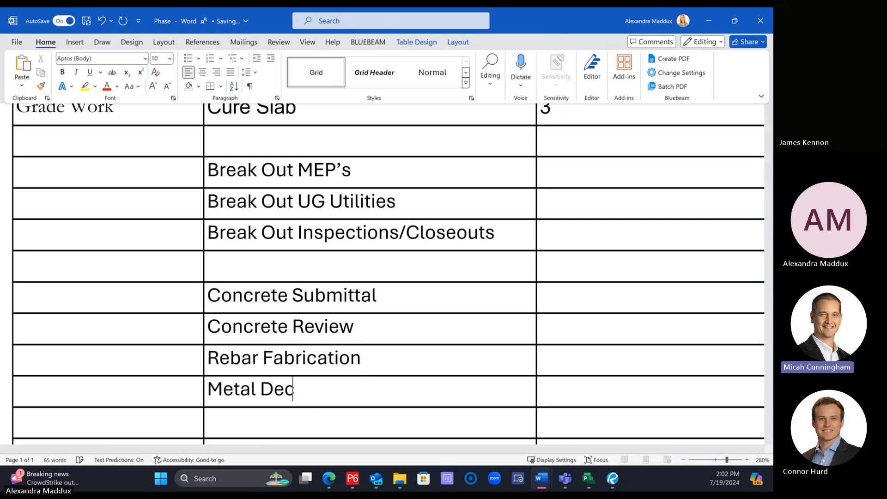
{"action": "type", "text": "king Submital"}
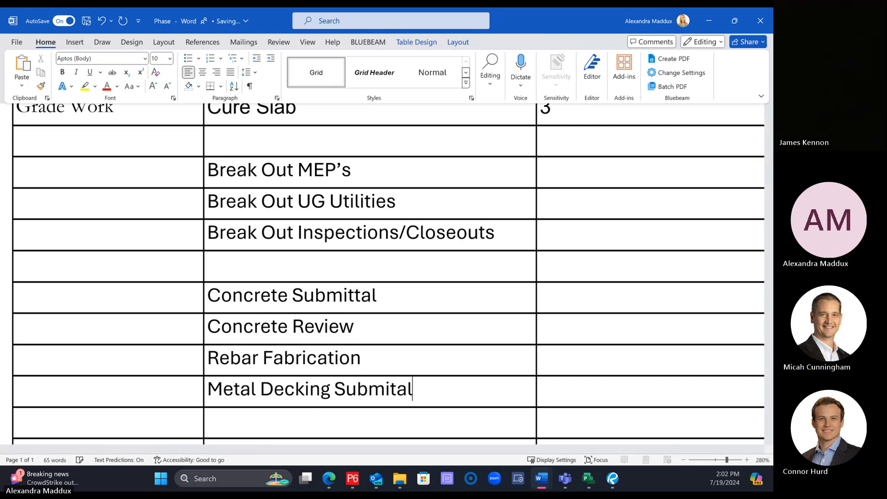
{"action": "scroll", "coordinate": [376, 271], "scroll_direction": "down", "scroll_amount": 3}
{"action": "left_click", "coordinate": [394, 245]}
{"action": "type", "text": "t"}
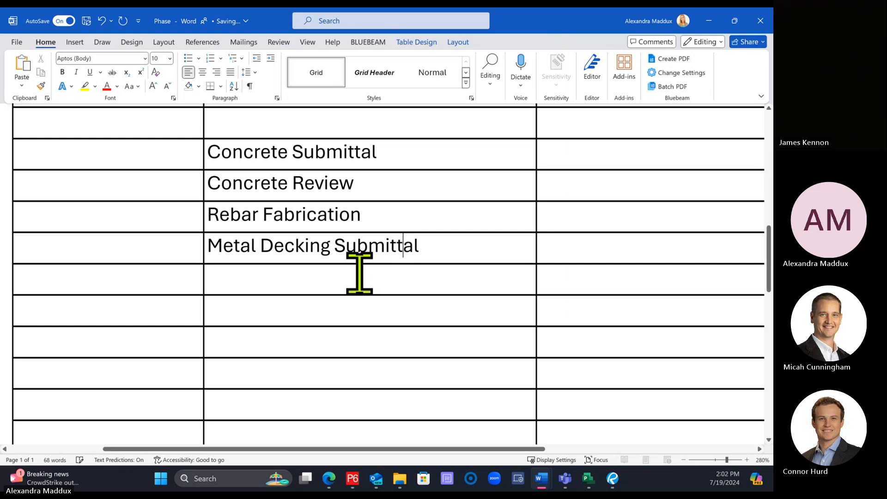
Step: Enter Metal Decking Review and Metal Decking Fabrication as task descriptions in the two rows below Metal Decking Submittal
{"action": "left_click", "coordinate": [368, 279]}
{"action": "type", "text": "Metal Decking Review"}
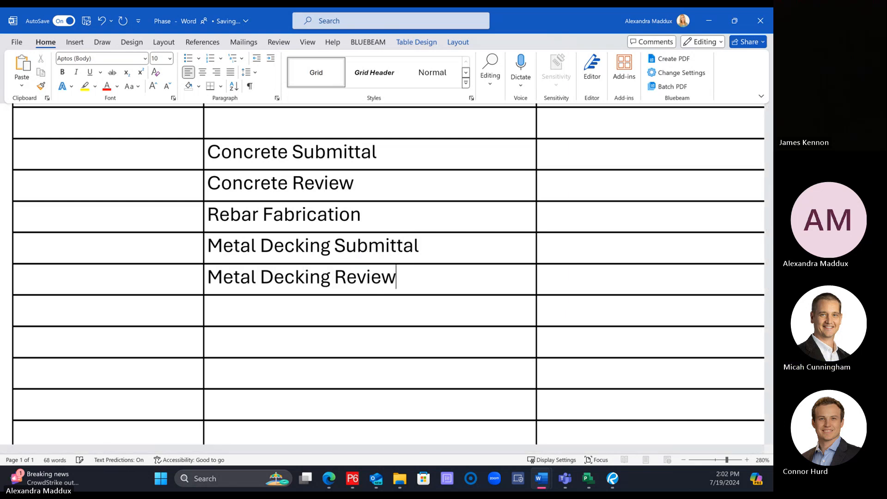
{"action": "left_click", "coordinate": [414, 311]}
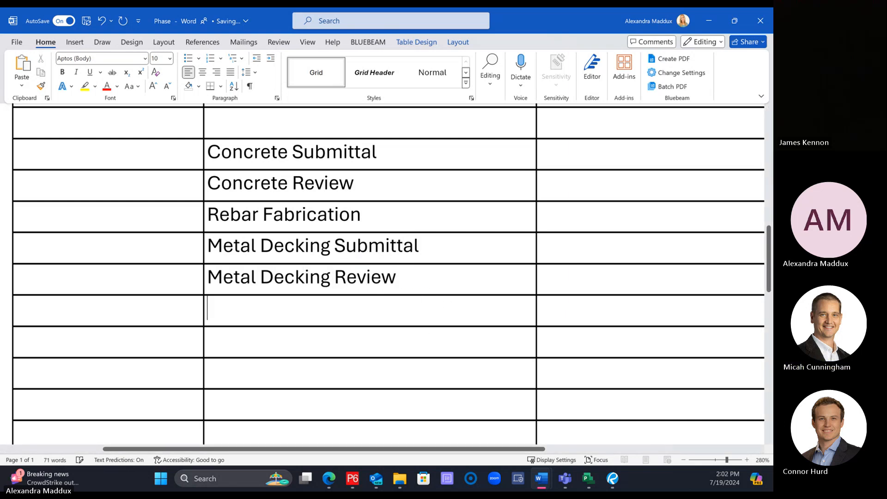
{"action": "type", "text": "Metal Decking Fabrication"}
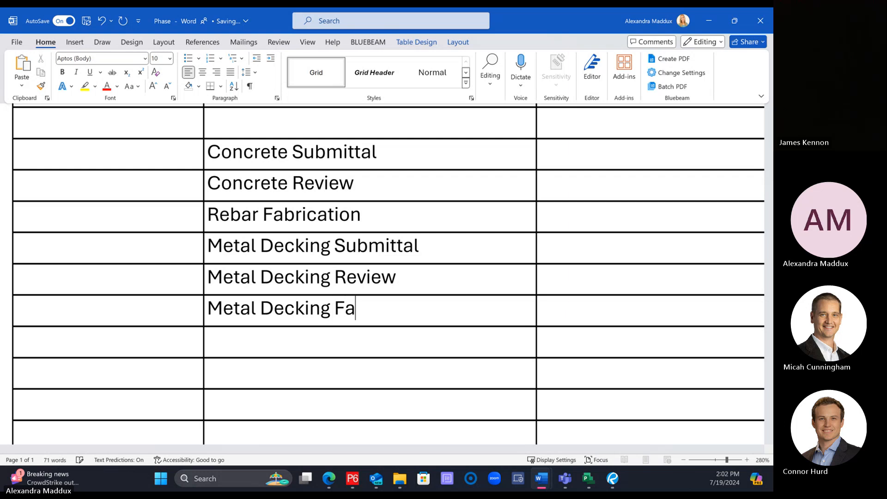
Step: Fill in the durations 10 for Concrete Submittal, 15 for Concrete Review and 20 for Rebar Fabrication
{"action": "left_click", "coordinate": [595, 149]}
{"action": "type", "text": "10"}
{"action": "key", "text": "Down"}
{"action": "type", "text": "125"}
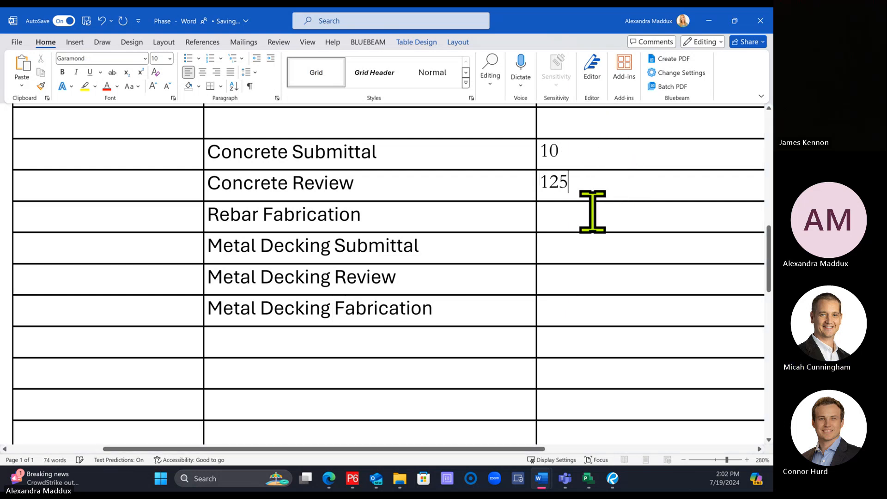
{"action": "key", "text": "BackSpace"}
{"action": "key", "text": "BackSpace"}
{"action": "type", "text": "5"}
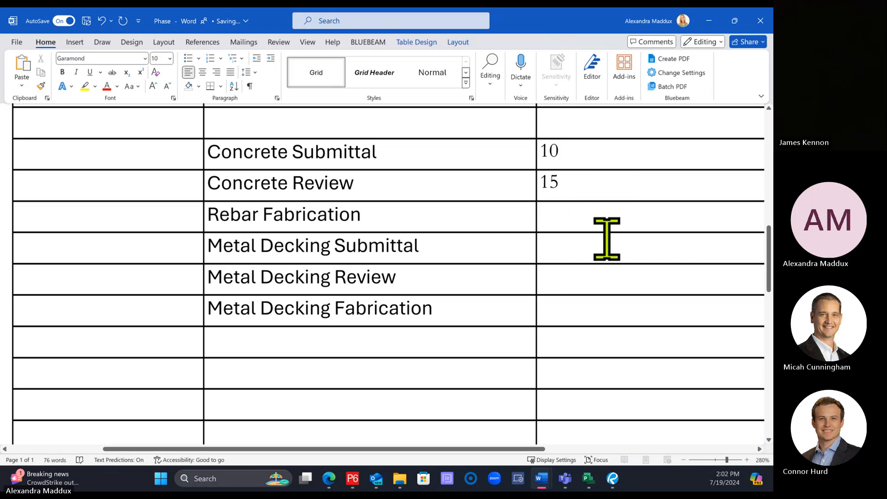
{"action": "key", "text": "Down"}
{"action": "type", "text": "20"}
Step: Fill in the durations 10 for Metal Decking Submittal, 15 for Metal Decking Review and 40 for Metal Decking Fabrication
{"action": "key", "text": "Down"}
{"action": "type", "text": "10"}
{"action": "key", "text": "Down"}
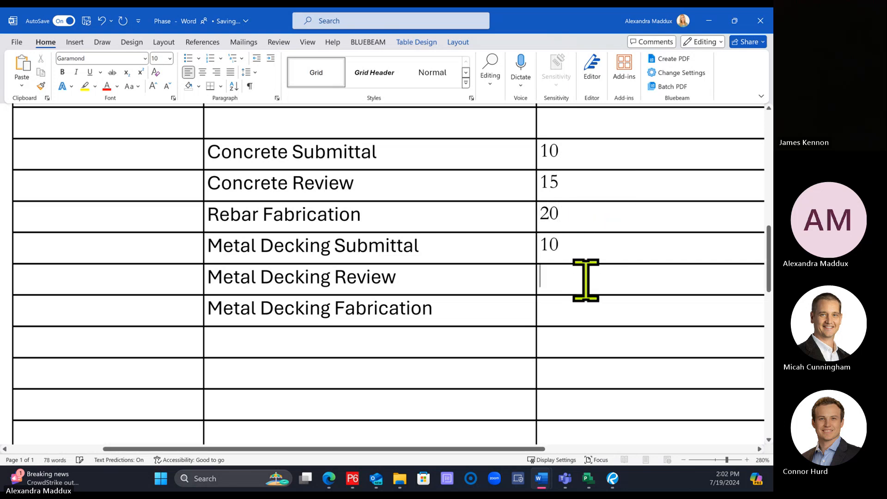
{"action": "type", "text": "15"}
{"action": "key", "text": "Down"}
{"action": "type", "text": "40"}
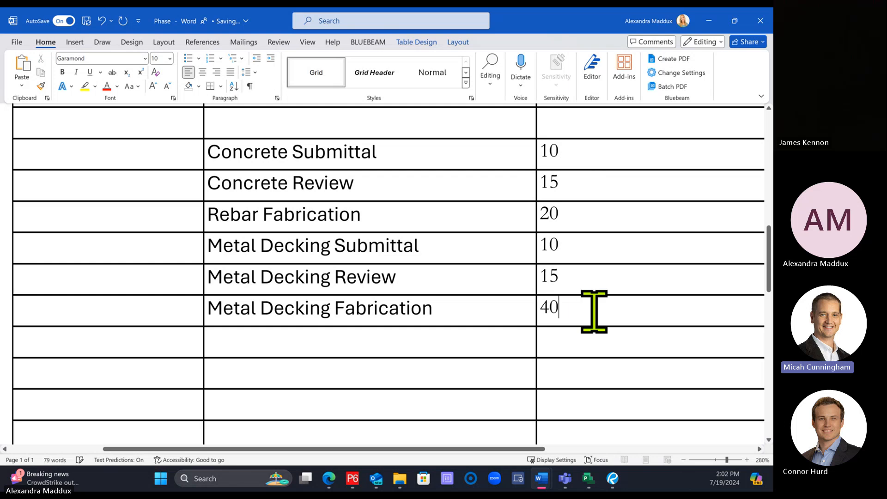
Step: Copy the six concrete, rebar and metal decking tasks with their durations and paste them into the Project schedule below Building Final or TCO
{"action": "left_click_drag", "start_coordinate": [594, 311], "coordinate": [315, 157]}
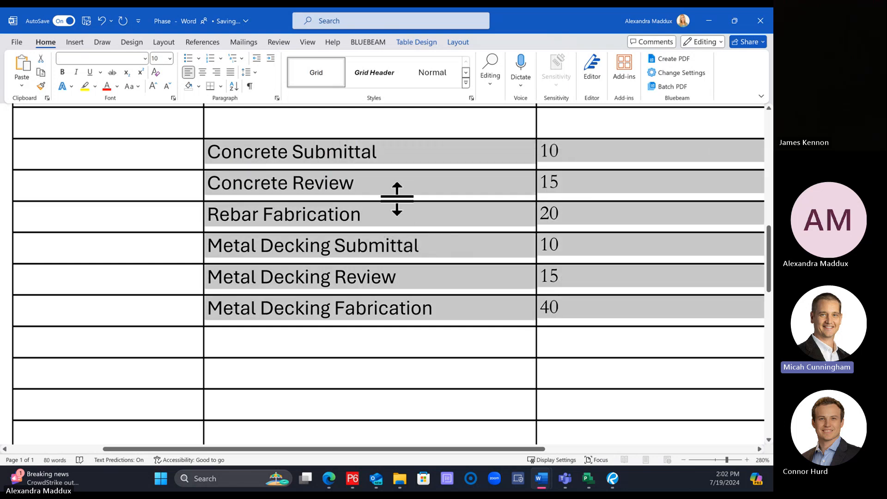
{"action": "left_click", "coordinate": [586, 480]}
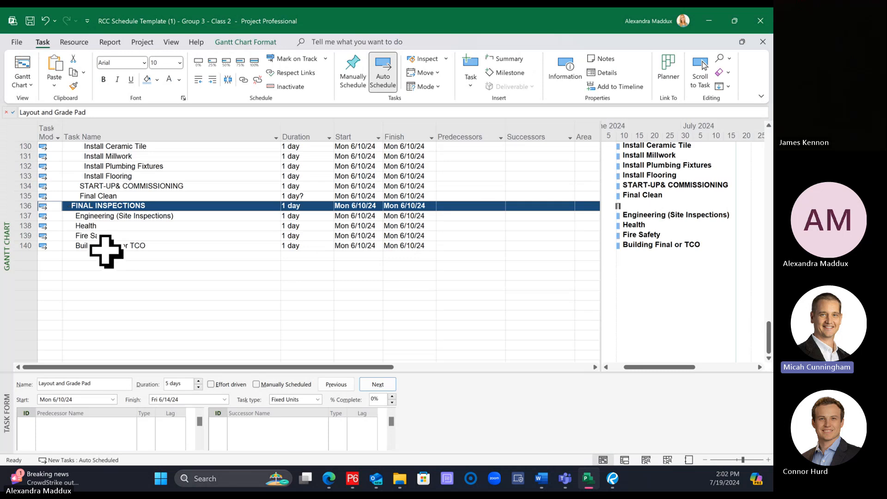
{"action": "left_click", "coordinate": [106, 253]}
{"action": "left_click", "coordinate": [54, 84]}
{"action": "left_click", "coordinate": [72, 114]}
{"action": "left_click", "coordinate": [323, 47]}
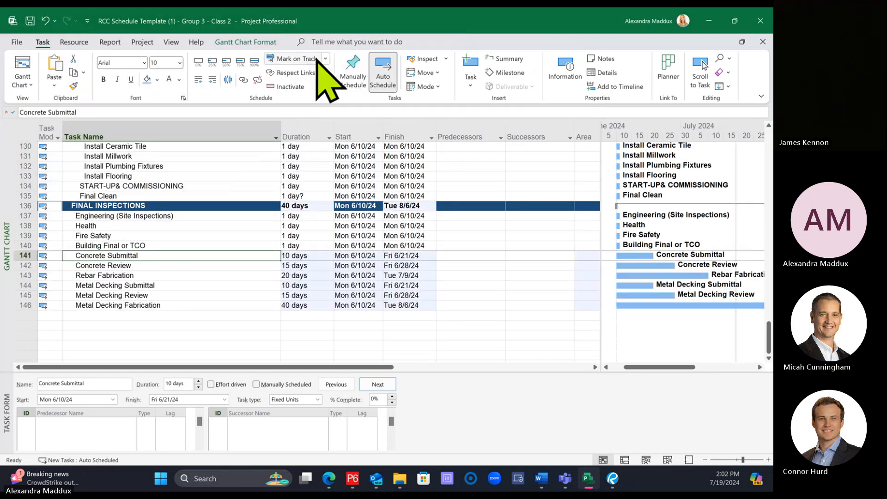
Step: Insert a summary task named Concrete Submittal over the Concrete Submittal, Concrete Review and Rebar Fabrication tasks
{"action": "left_click", "coordinate": [228, 285]}
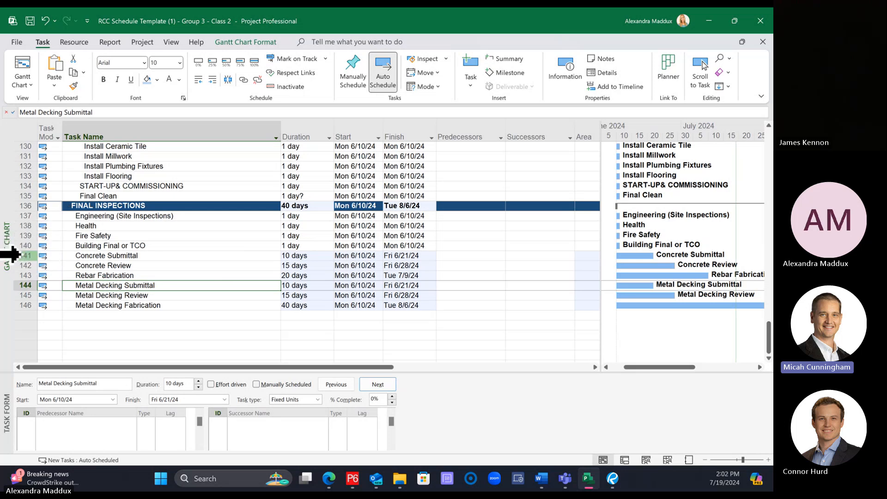
{"action": "left_click_drag", "start_coordinate": [10, 255], "coordinate": [10, 275]}
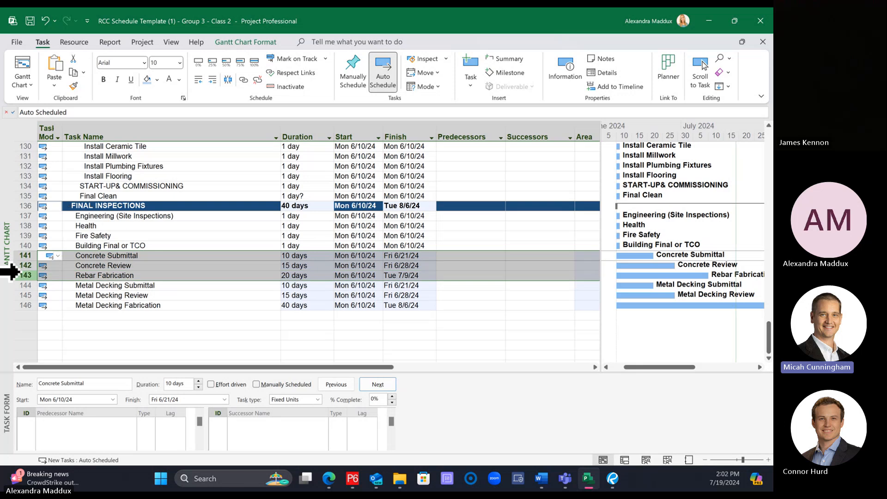
{"action": "left_click", "coordinate": [508, 58]}
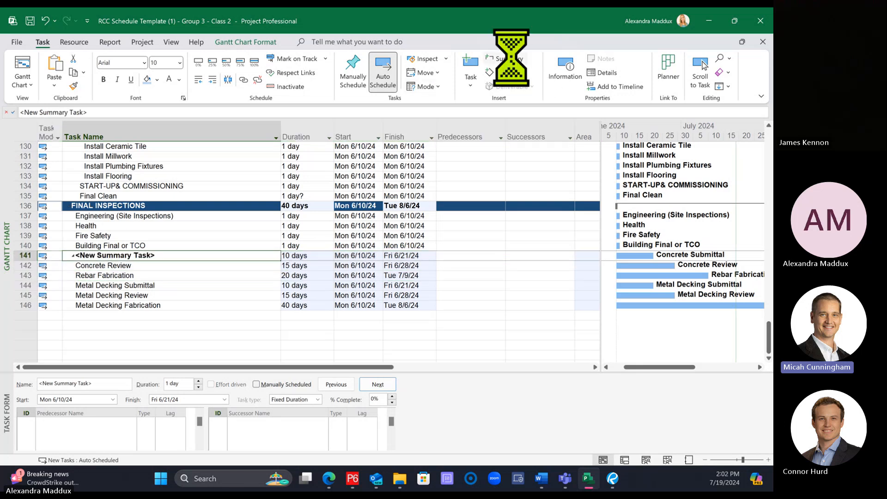
{"action": "type", "text": "Con"}
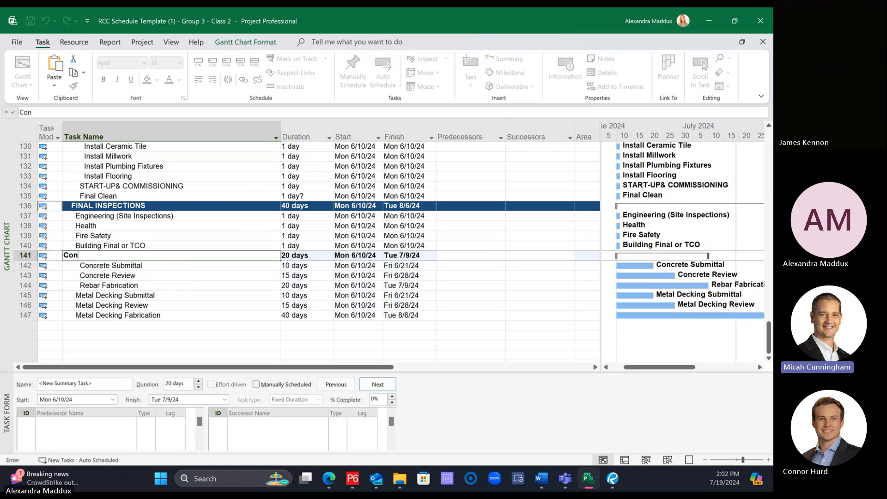
{"action": "type", "text": "crete Submittal"}
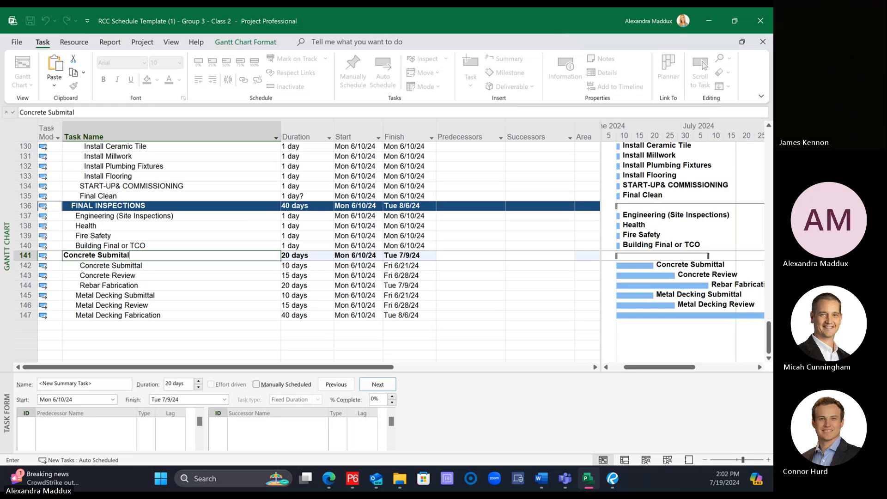
{"action": "key", "text": "Return"}
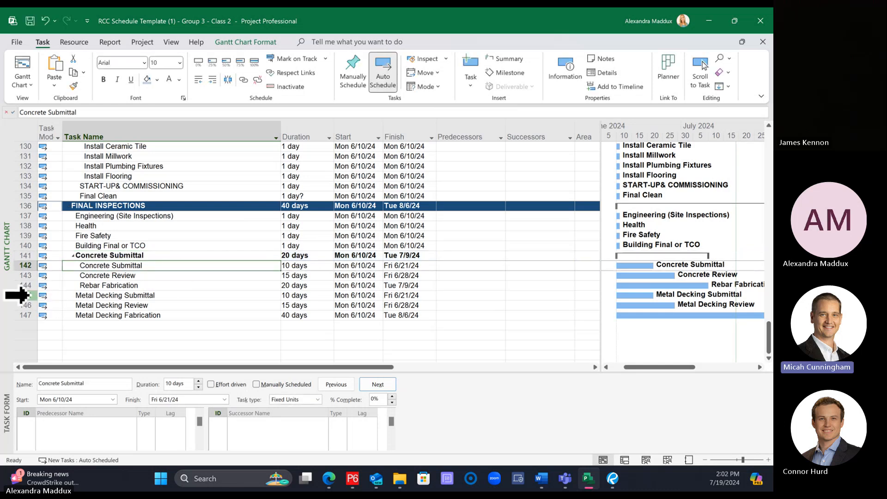
Step: Insert a summary task named Metal Decking Submittal over the Metal Decking Submittal, Review and Fabrication tasks
{"action": "left_click_drag", "start_coordinate": [16, 296], "coordinate": [14, 309]}
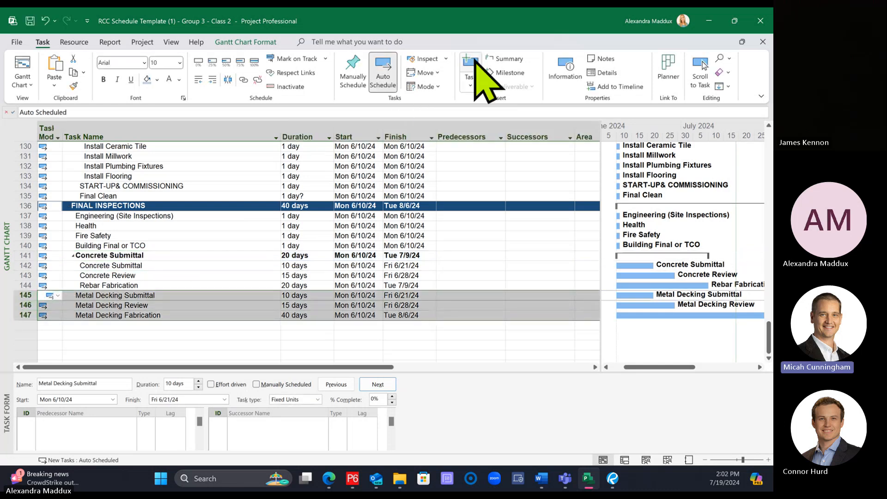
{"action": "left_click", "coordinate": [506, 59]}
{"action": "type", "text": "Metal Dec"}
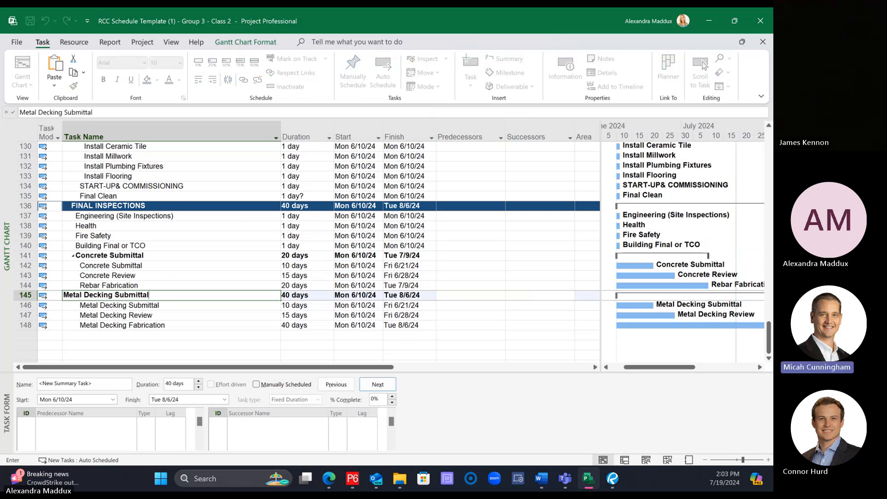
{"action": "type", "text": "king Submittal"}
{"action": "key", "text": "Return"}
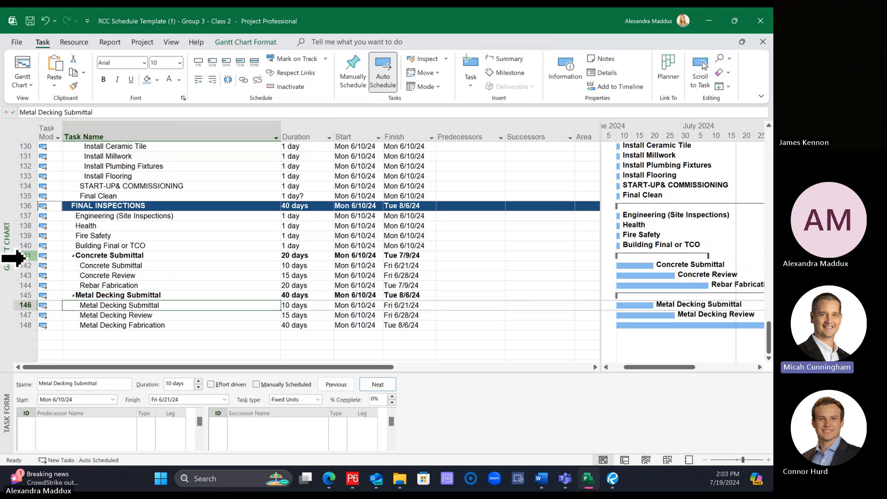
Step: Insert a parent summary task named Submittals over the Concrete Submittal and Metal Decking Submittal groups
{"action": "left_click_drag", "start_coordinate": [14, 257], "coordinate": [14, 324]}
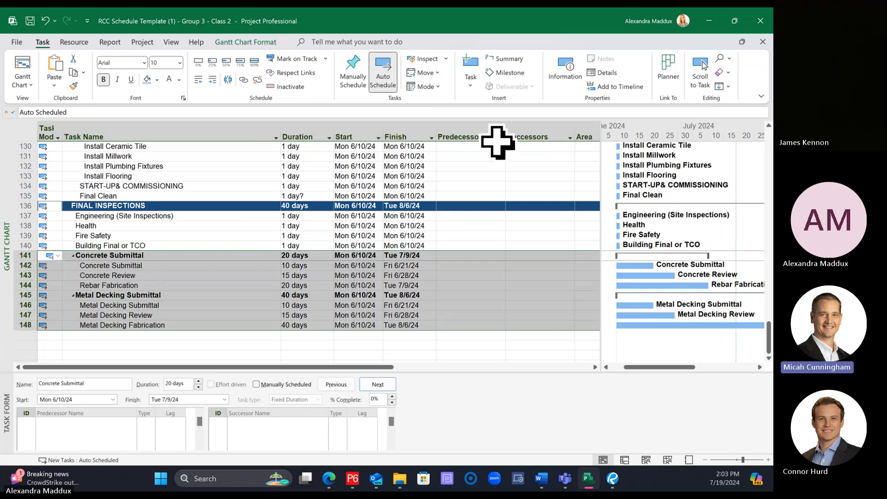
{"action": "left_click", "coordinate": [504, 59]}
{"action": "type", "text": "S"}
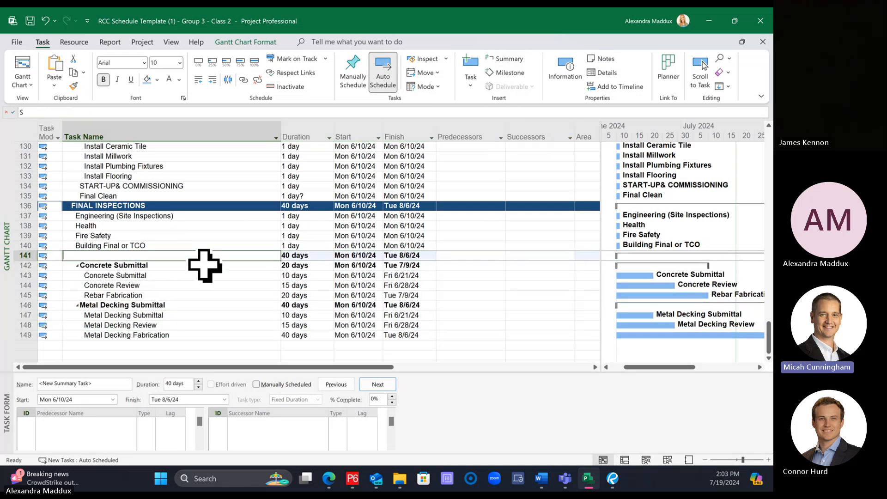
{"action": "type", "text": "ubmittals"}
{"action": "key", "text": "Return"}
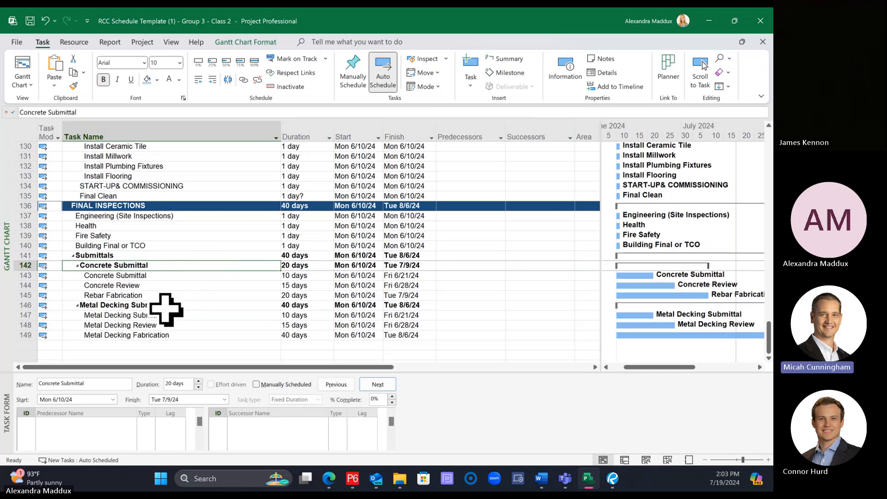
{"action": "left_click", "coordinate": [224, 296]}
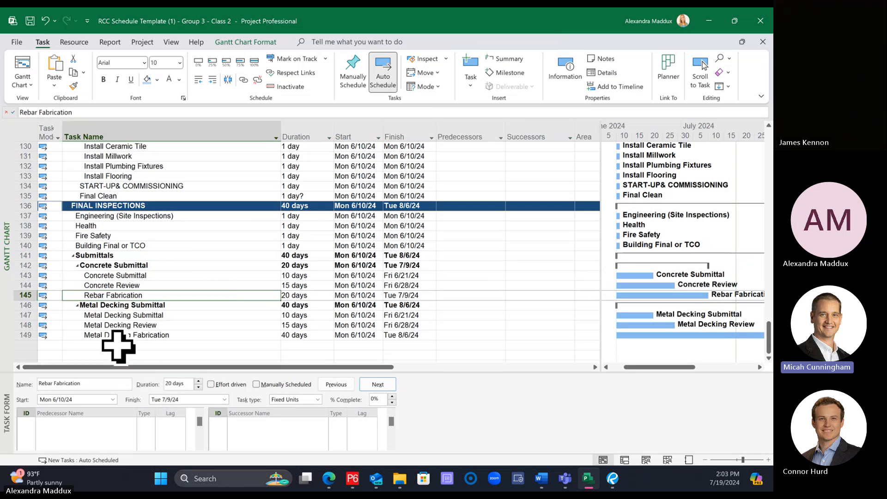
Step: Undo the Submittals, Metal Decking Submittal and Concrete Submittal summary tasks, leaving the six tasks ungrouped
{"action": "key", "text": "ctrl+z"}
{"action": "key", "text": "ctrl+z"}
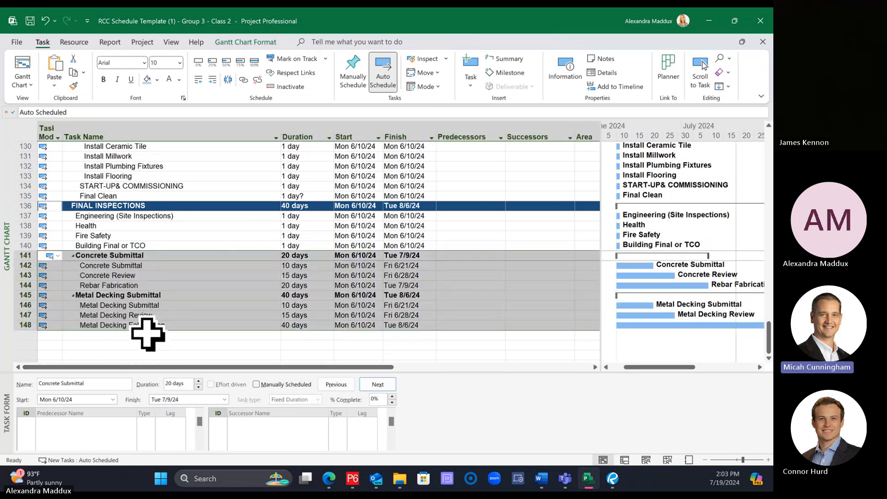
{"action": "key", "text": "ctrl+z"}
{"action": "key", "text": "ctrl+z"}
{"action": "key", "text": "ctrl+z"}
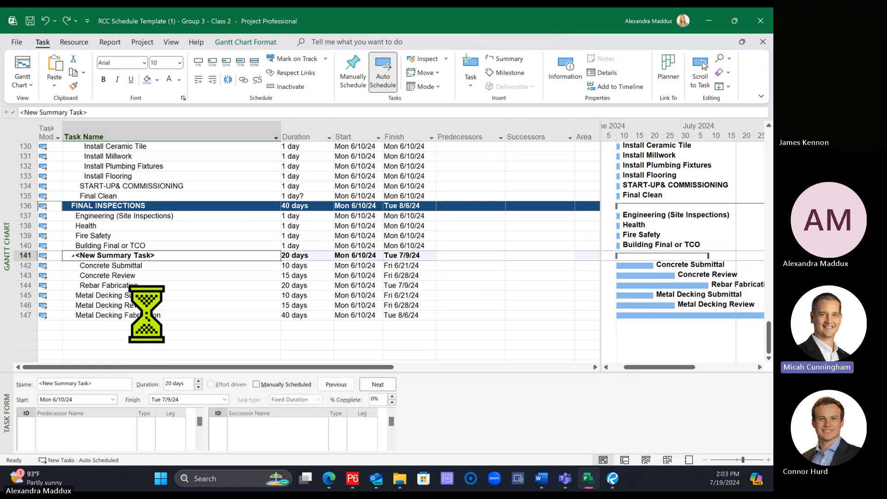
{"action": "key", "text": "ctrl+z"}
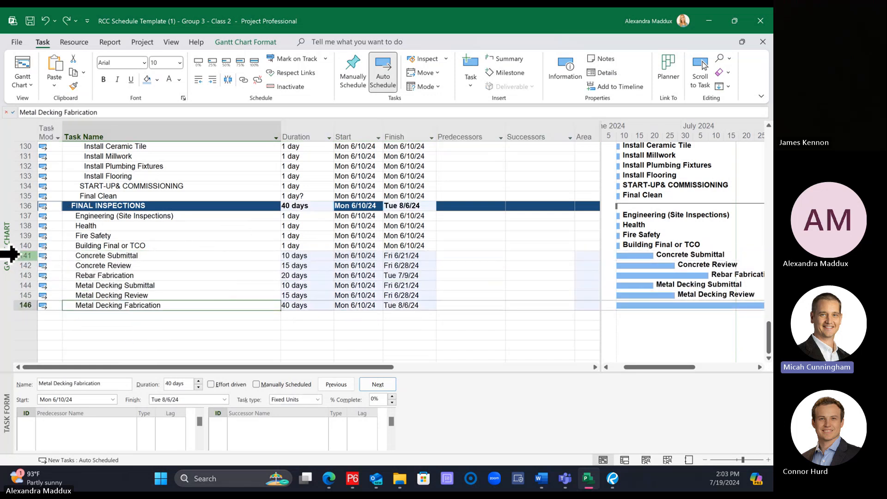
Step: Insert a summary task named Submittals over all six concrete, rebar and metal decking tasks
{"action": "left_click_drag", "start_coordinate": [11, 255], "coordinate": [22, 306]}
{"action": "left_click", "coordinate": [508, 59]}
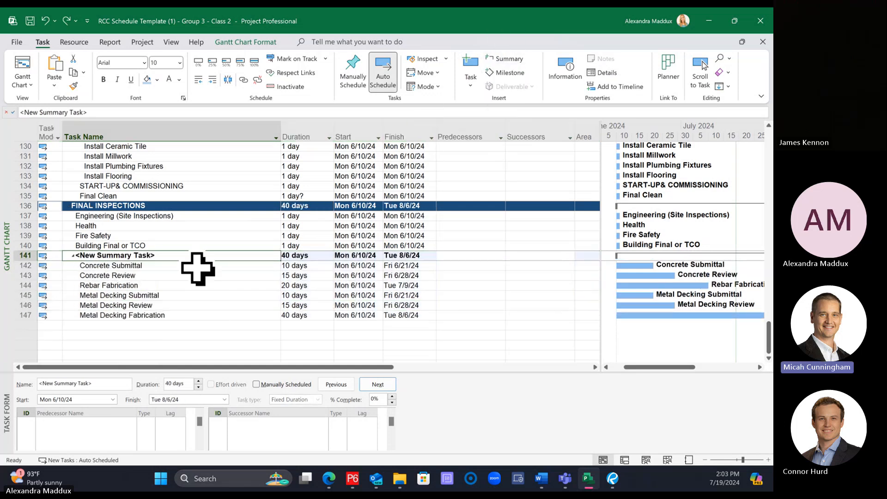
{"action": "type", "text": "Submittals"}
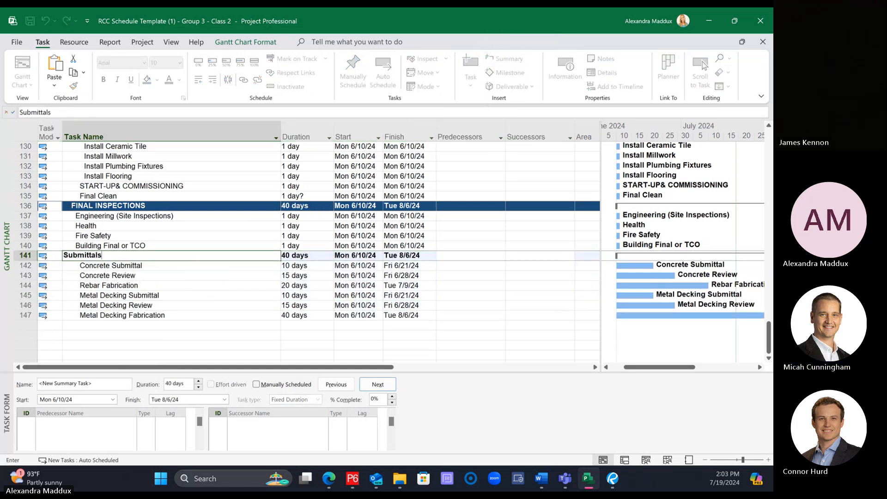
{"action": "key", "text": "Return"}
Step: Within Submittals, group the Concrete Submittal, Concrete Review and Rebar Fabrication tasks under a new summary task named Concrete Submittal
{"action": "left_click_drag", "start_coordinate": [10, 267], "coordinate": [14, 287]}
{"action": "left_click", "coordinate": [507, 59]}
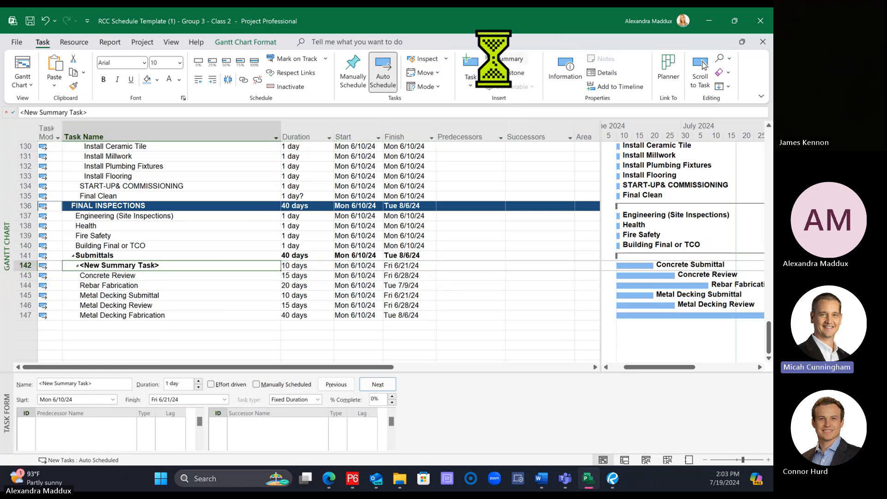
{"action": "type", "text": "Sub"}
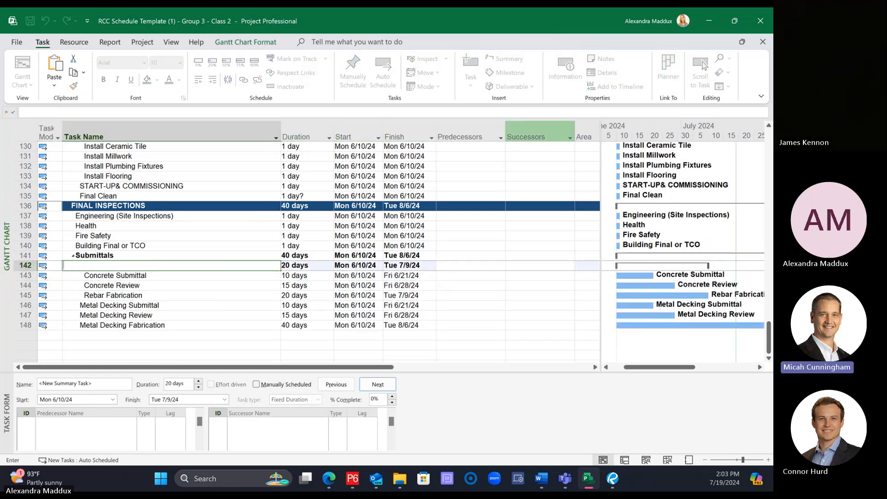
{"action": "type", "text": "Concrete Submitt"}
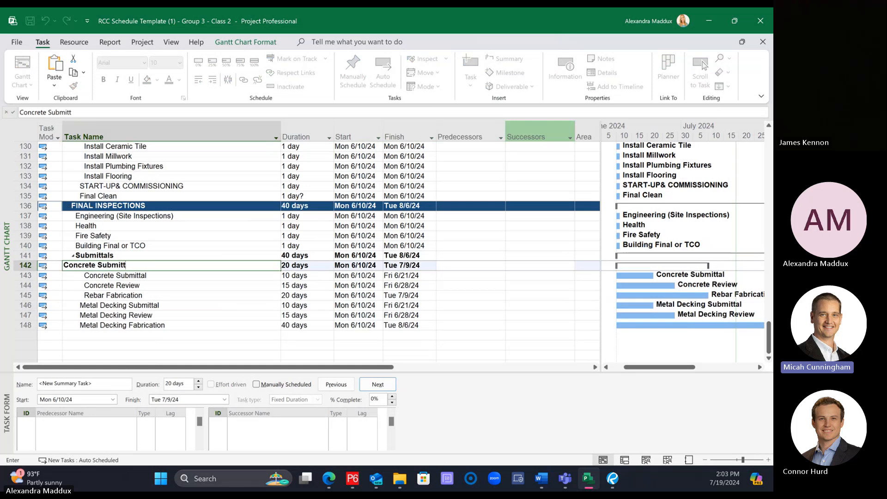
{"action": "type", "text": "al"}
{"action": "key", "text": "Return"}
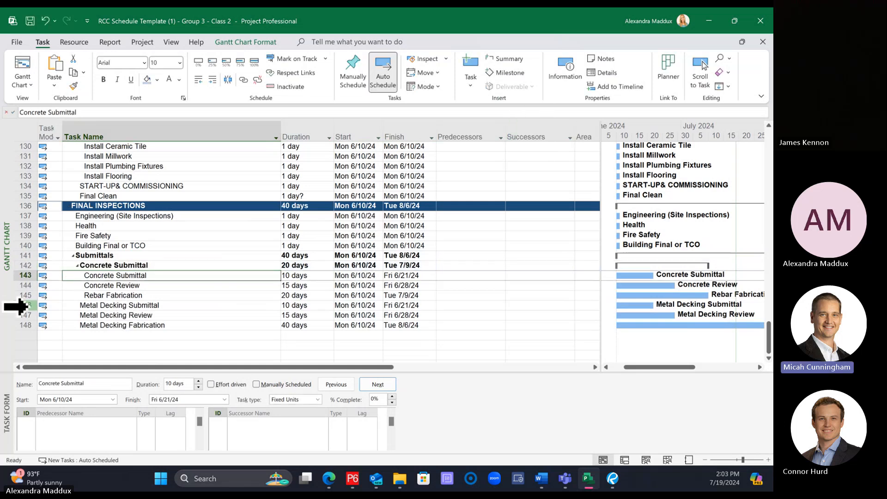
Step: Within Submittals, group the three metal decking tasks under a new summary task named Metal Decking Submittal
{"action": "left_click_drag", "start_coordinate": [18, 306], "coordinate": [18, 324]}
{"action": "left_click", "coordinate": [506, 59]}
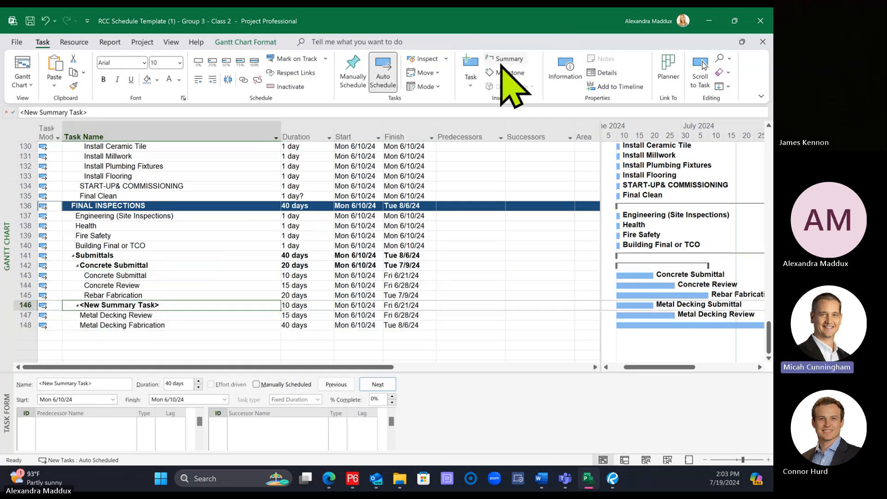
{"action": "type", "text": "Metal D"}
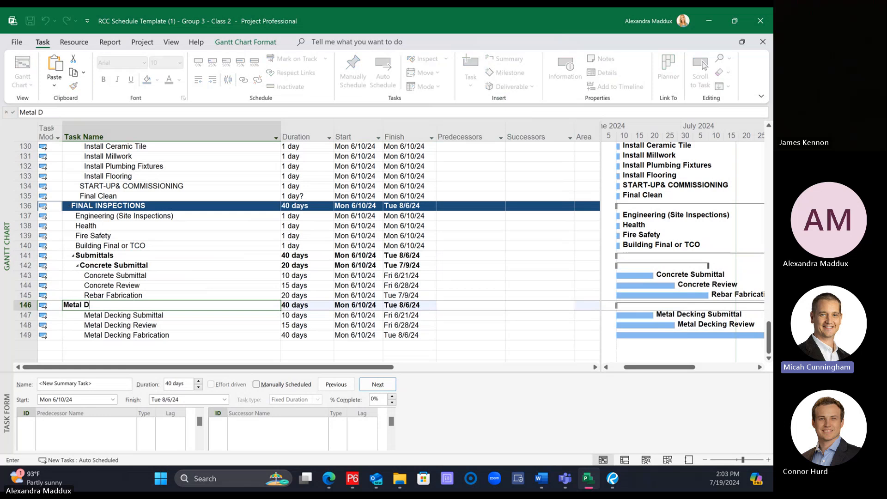
{"action": "type", "text": "ecking Submi"}
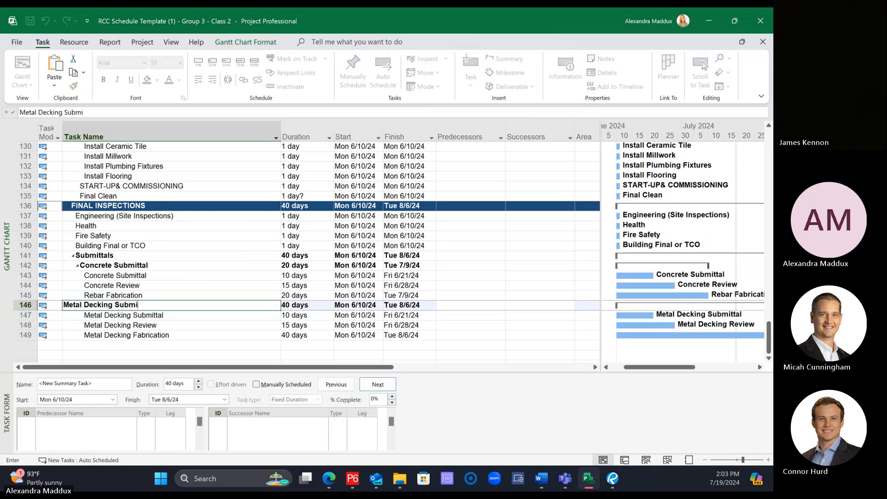
{"action": "type", "text": "ttal"}
{"action": "key", "text": "Return"}
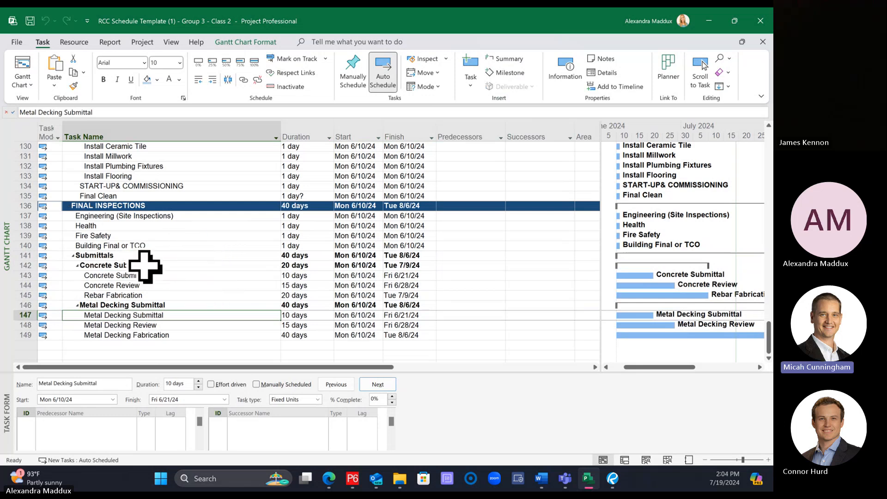
Step: Collapse the Submittals summary task below Building Final or TCO into a single row
{"action": "scroll", "coordinate": [174, 269], "scroll_direction": "down", "scroll_amount": 1}
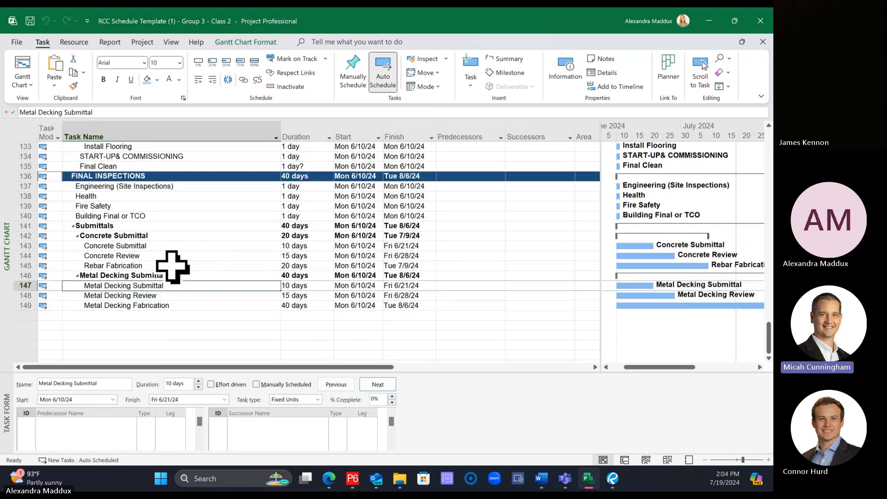
{"action": "left_click", "coordinate": [73, 226]}
{"action": "left_click", "coordinate": [21, 226]}
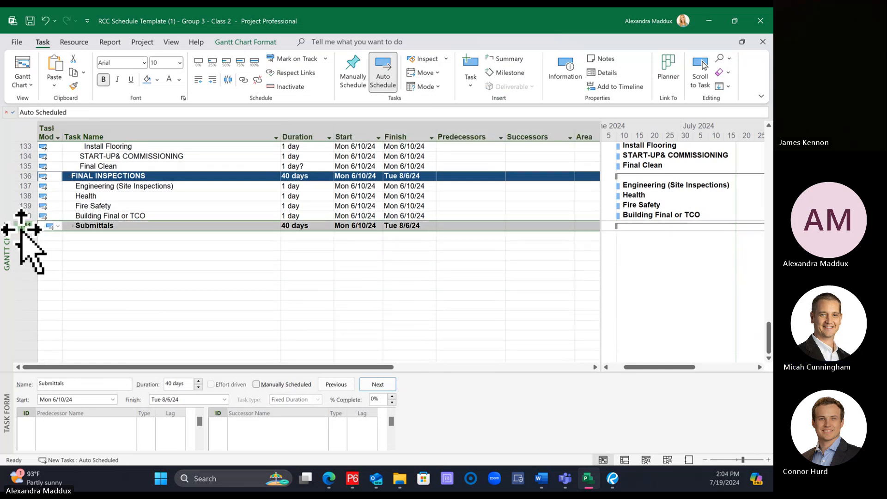
{"action": "mouse_move", "coordinate": [22, 228]}
{"action": "left_mouse_down"}
{"action": "mouse_move", "coordinate": [24, 198]}
{"action": "mouse_move", "coordinate": [31, 215]}
{"action": "left_mouse_up"}
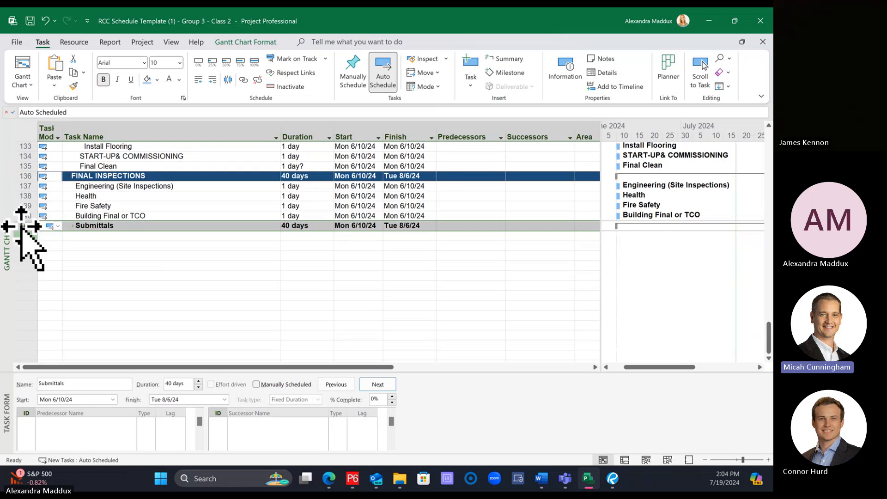
{"action": "right_click", "coordinate": [22, 227]}
{"action": "key", "text": "Escape"}
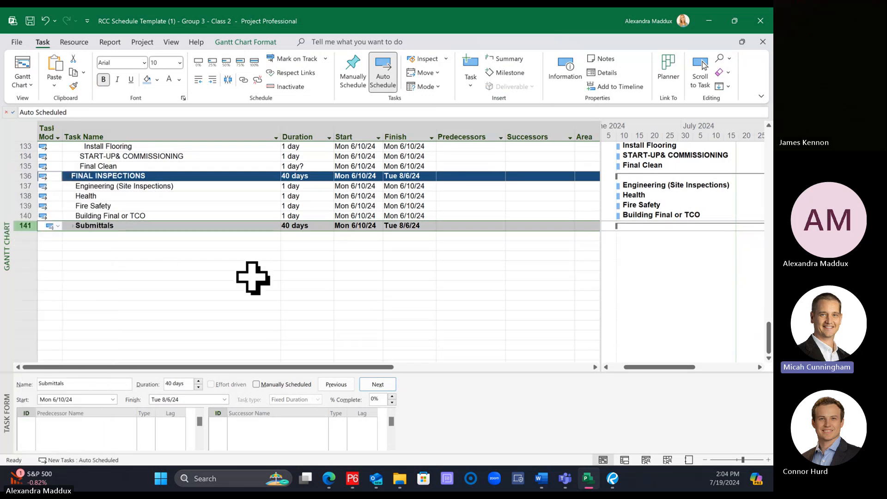
{"action": "left_click", "coordinate": [73, 226]}
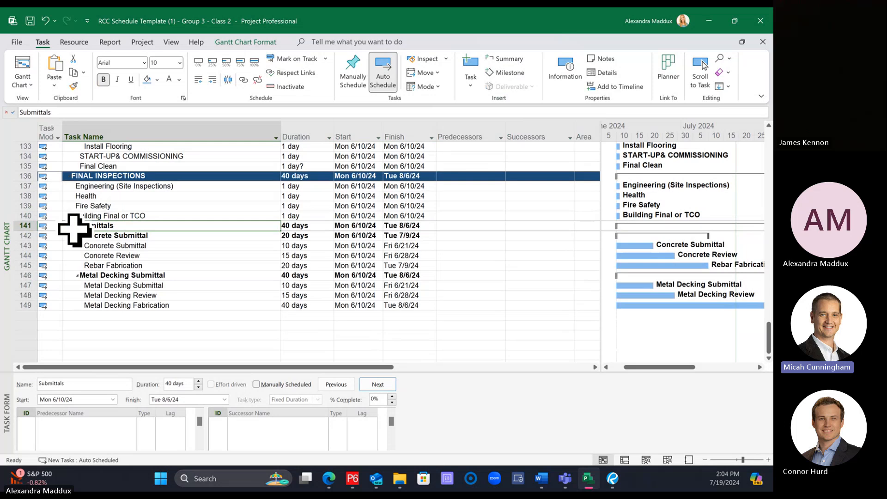
{"action": "left_click", "coordinate": [73, 226]}
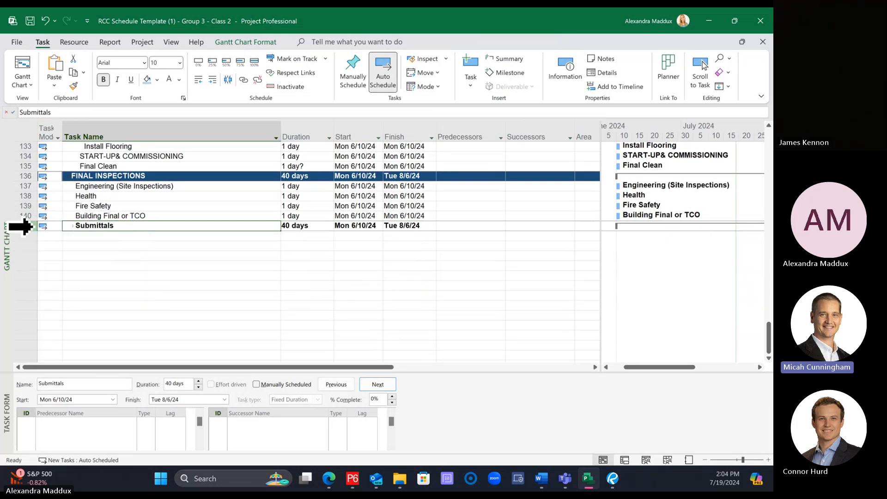
Step: Remove the collapsed Submittals summary task together with its subtasks from below Building Final or TCO
{"action": "left_click", "coordinate": [21, 226]}
{"action": "right_click", "coordinate": [20, 226]}
{"action": "key", "text": "Escape"}
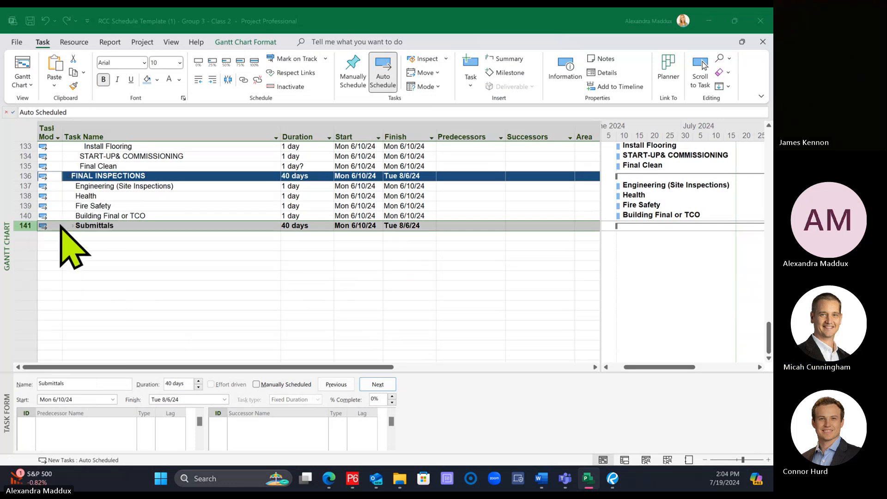
{"action": "key", "text": "Delete"}
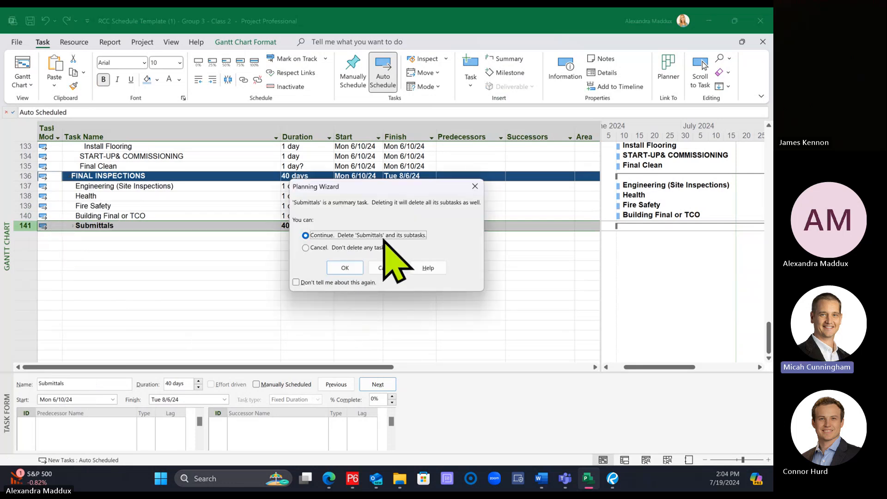
{"action": "left_click", "coordinate": [345, 268]}
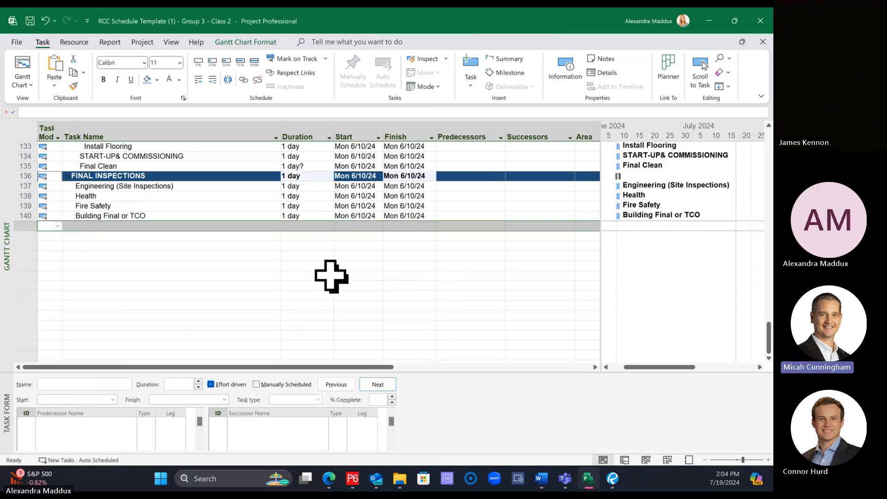
Step: Insert the cut Submittals group above CRITICAL SUBMITTALS under SUBMITTALS AND PROCUREMENT and expand it to show its subtasks
{"action": "scroll", "coordinate": [331, 277], "scroll_direction": "up", "scroll_amount": 20}
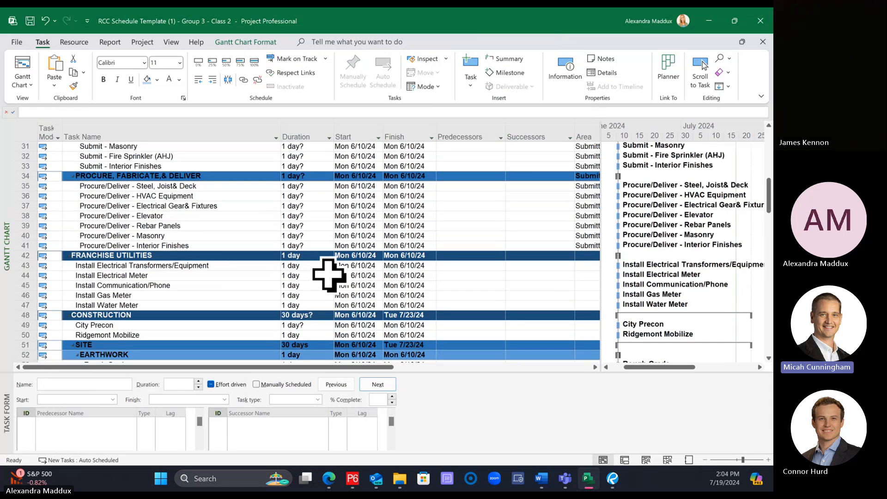
{"action": "scroll", "coordinate": [51, 203], "scroll_direction": "up", "scroll_amount": 4}
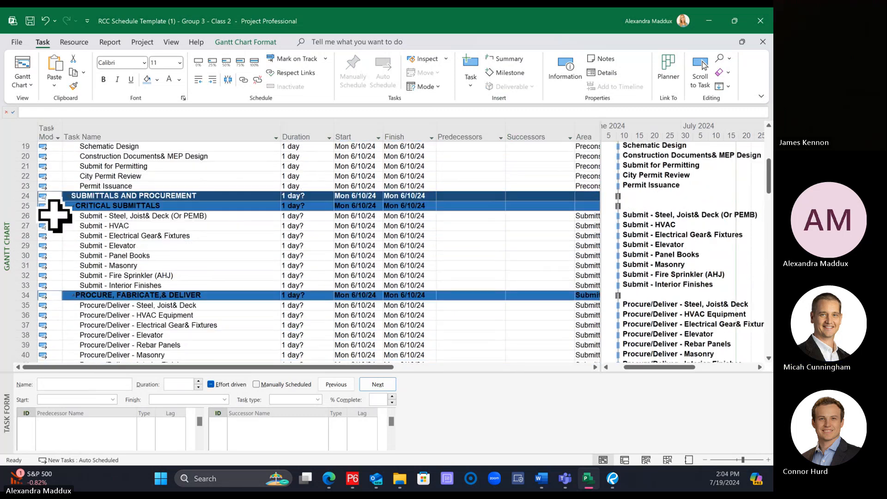
{"action": "right_click", "coordinate": [22, 206]}
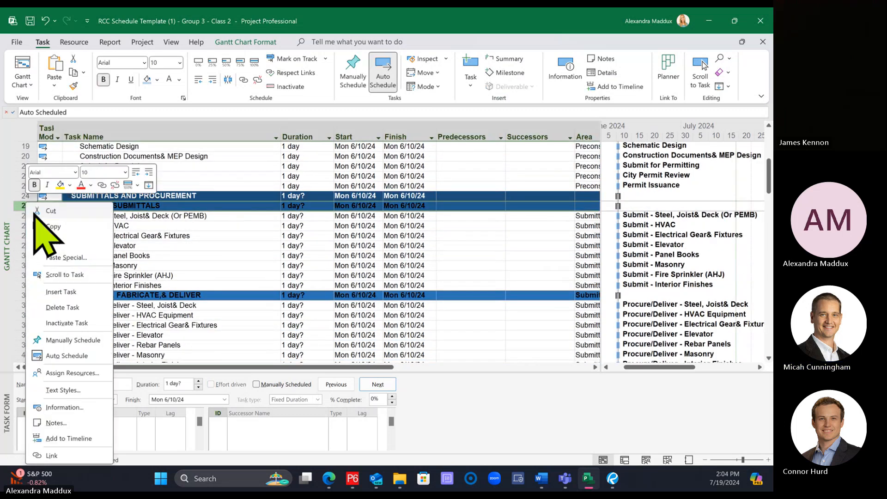
{"action": "left_click", "coordinate": [54, 242]}
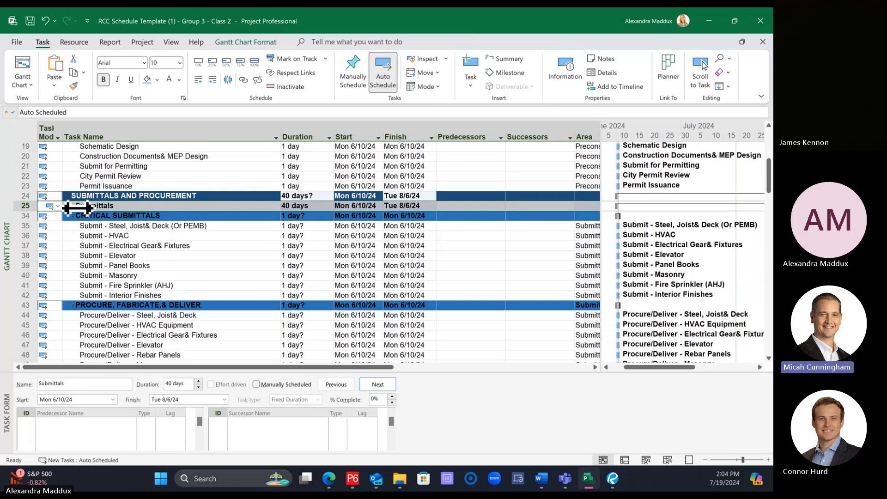
{"action": "left_click", "coordinate": [73, 206]}
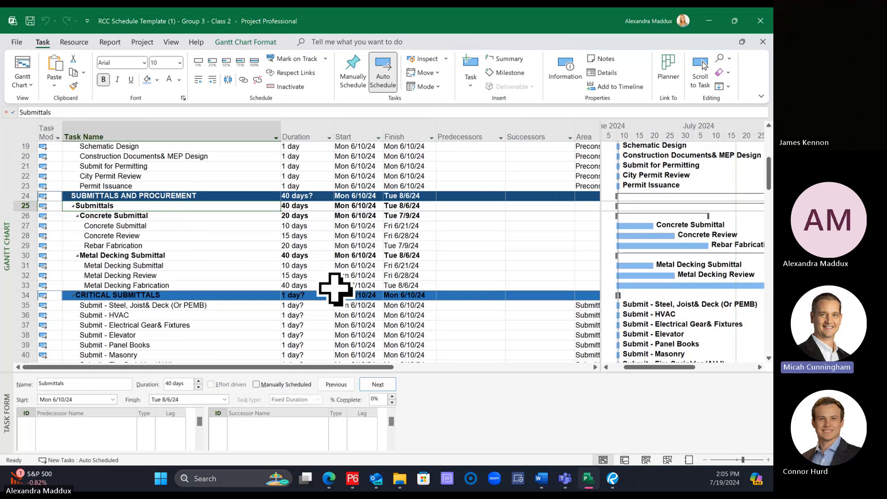
Step: In the GRADE WORK group, set task 90, Underground Utilities, as the successor of Layout and Grade Pad
{"action": "scroll", "coordinate": [259, 238], "scroll_direction": "down", "scroll_amount": 2}
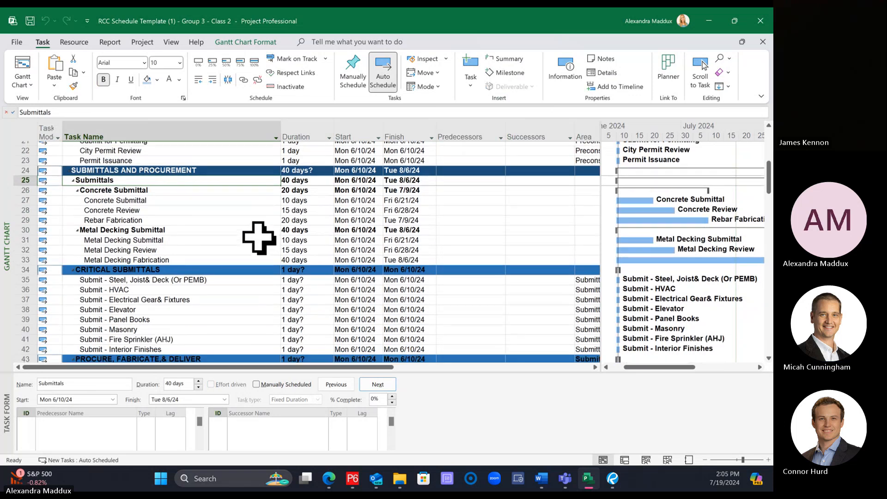
{"action": "scroll", "coordinate": [259, 236], "scroll_direction": "down", "scroll_amount": 14}
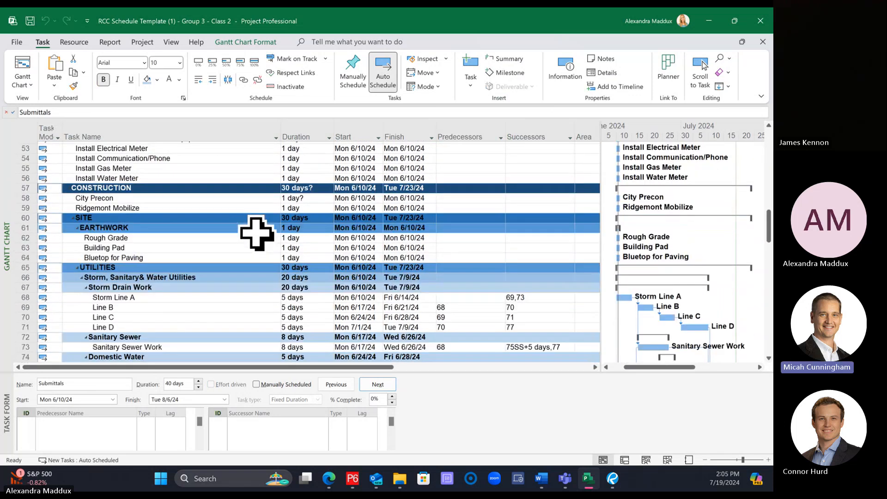
{"action": "scroll", "coordinate": [257, 226], "scroll_direction": "down", "scroll_amount": 6}
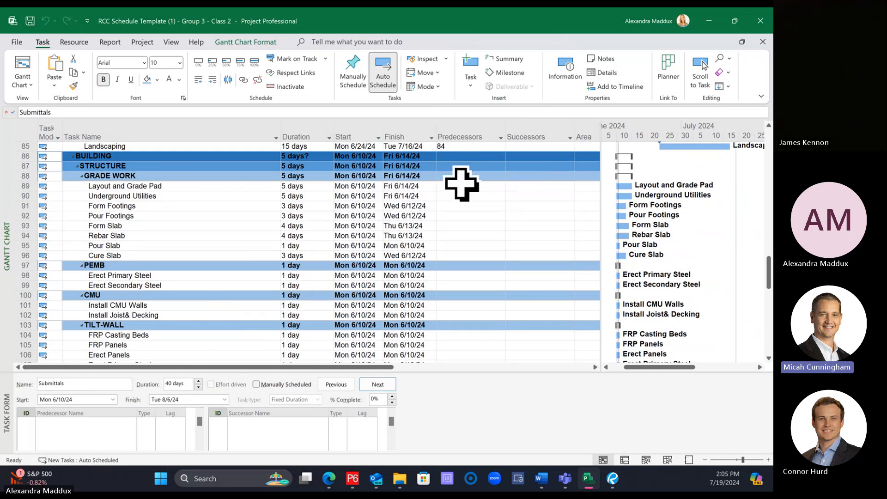
{"action": "left_click", "coordinate": [524, 187]}
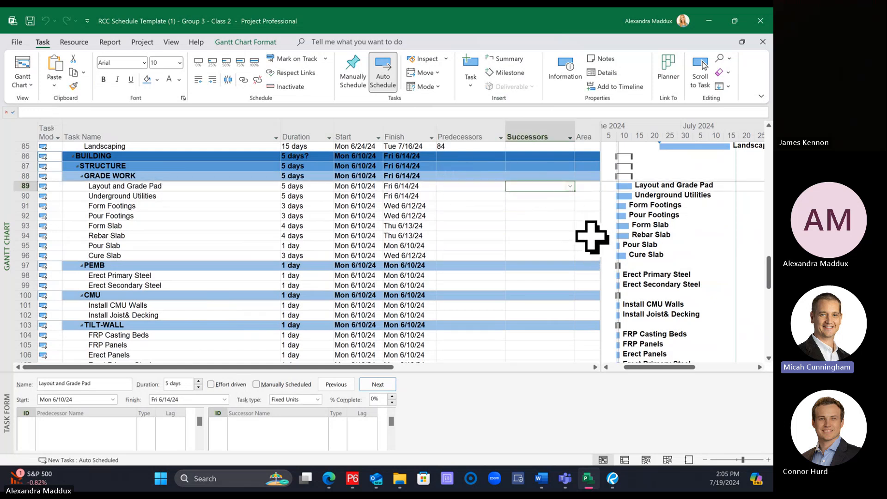
{"action": "type", "text": "90"}
{"action": "key", "text": "Return"}
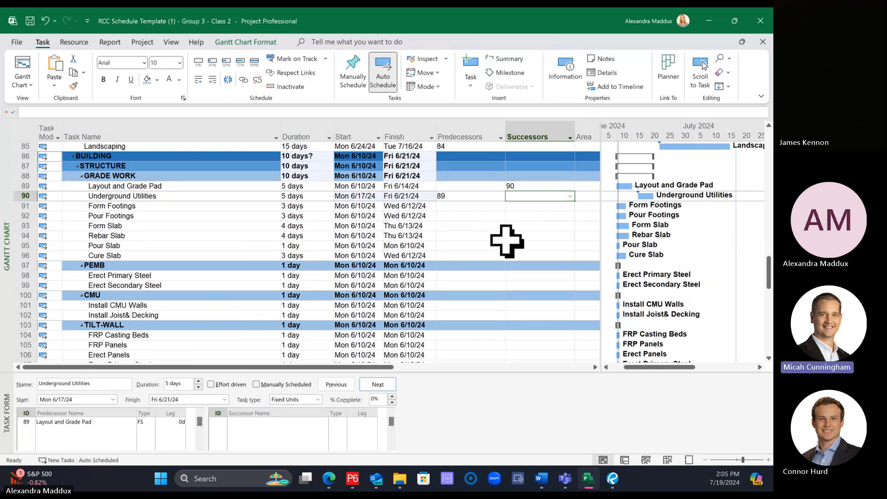
Step: Link Underground Utilities, Form Footings and Pour Footings in sequence with finish-to-start relationships
{"action": "left_click_drag", "start_coordinate": [484, 373], "coordinate": [486, 380]}
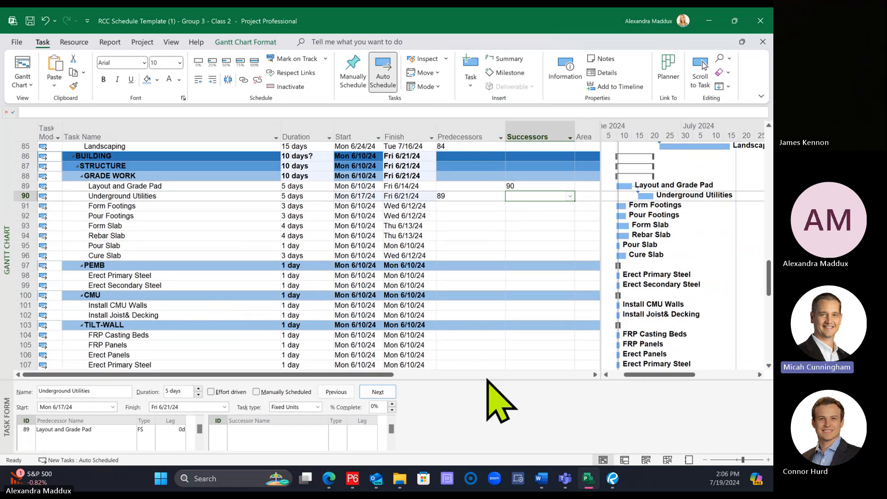
{"action": "left_click", "coordinate": [481, 207]}
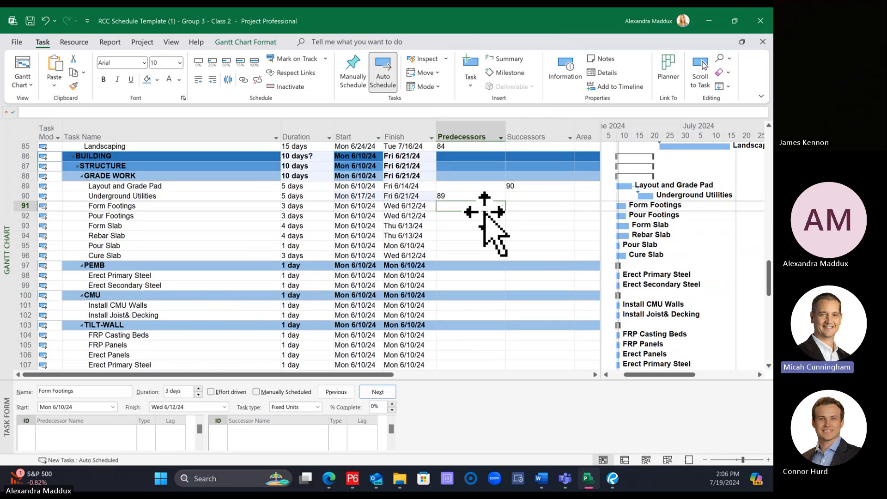
{"action": "left_click", "coordinate": [133, 197]}
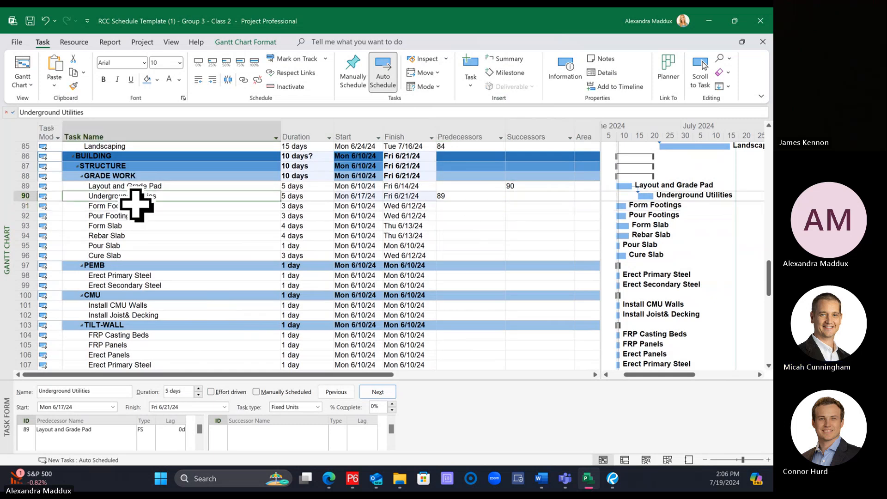
{"action": "left_click_drag", "start_coordinate": [132, 198], "coordinate": [136, 225]}
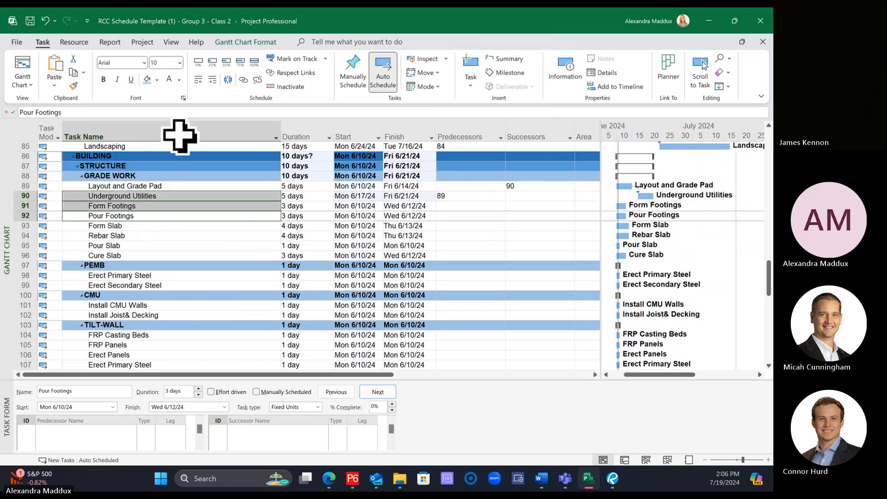
{"action": "left_click", "coordinate": [243, 79]}
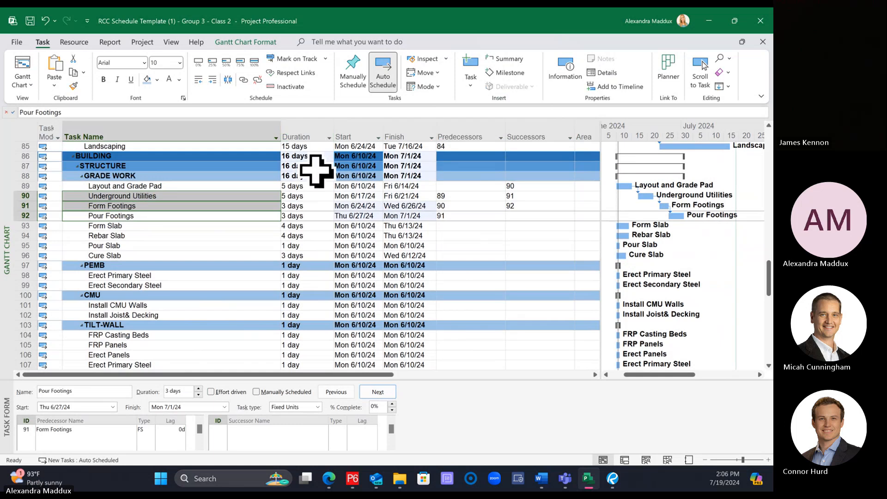
{"action": "left_click", "coordinate": [254, 227]}
Step: Enlarge the task form and change Form Footings' link from Underground Utilities to start-to-start (SS) with a 3-day lag
{"action": "left_click", "coordinate": [184, 197]}
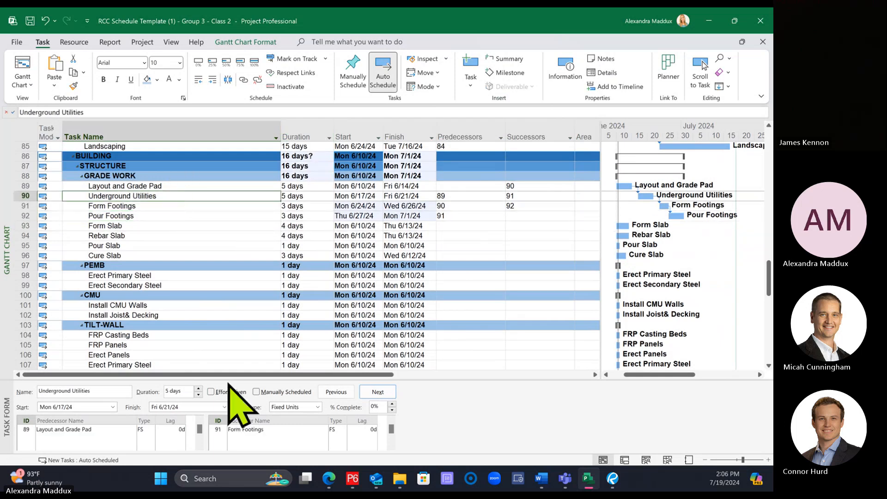
{"action": "left_click_drag", "start_coordinate": [226, 379], "coordinate": [223, 330]}
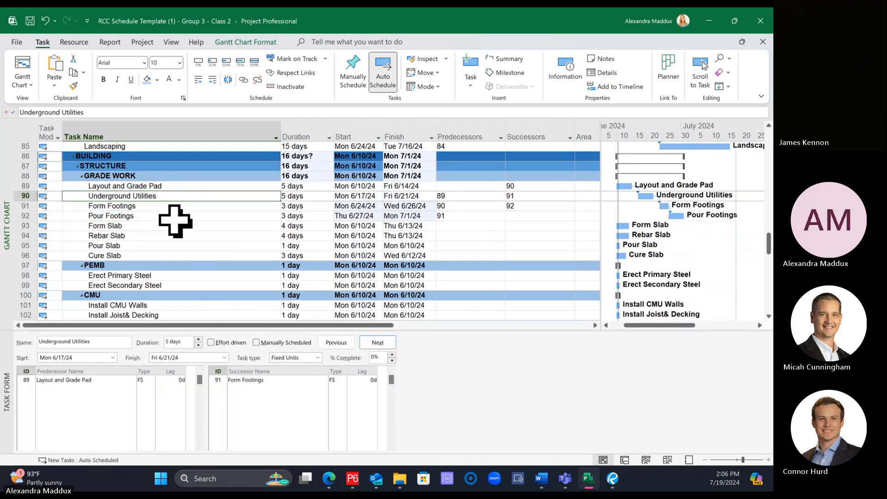
{"action": "left_click", "coordinate": [161, 206]}
{"action": "left_click", "coordinate": [145, 379]}
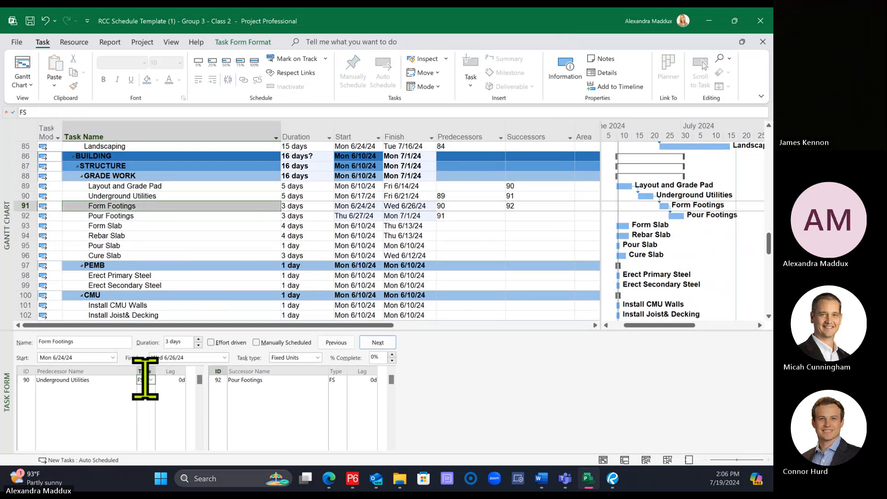
{"action": "left_click", "coordinate": [146, 381]}
{"action": "left_click", "coordinate": [146, 415]}
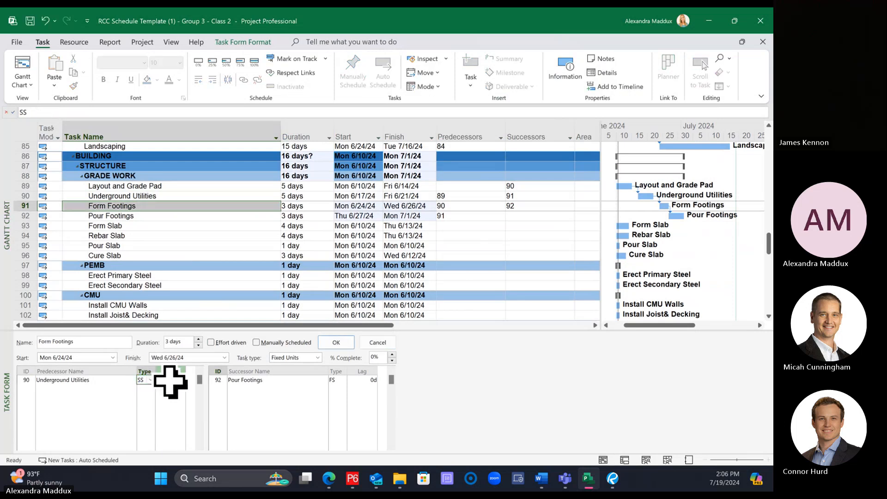
{"action": "left_click", "coordinate": [172, 381]}
{"action": "type", "text": "3d"}
{"action": "key", "text": "Return"}
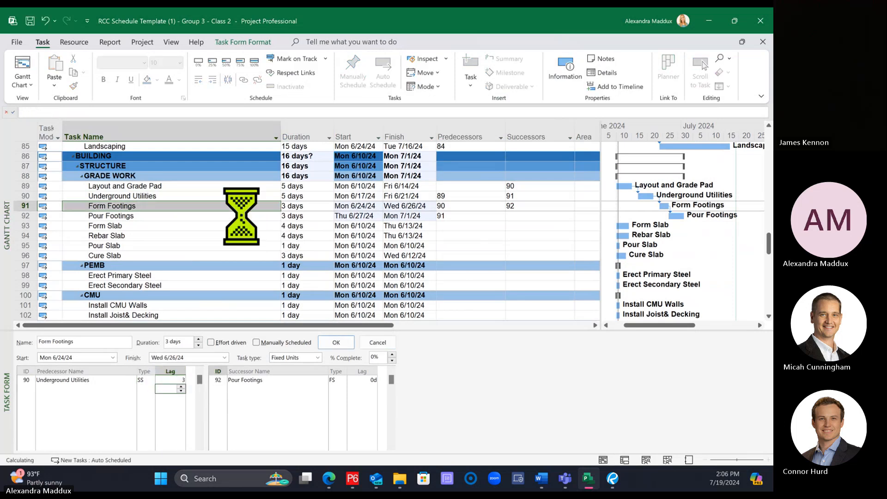
Step: Change Pour Footings' link from Form Footings to finish-to-finish (FF) with a 2-day lag
{"action": "left_click", "coordinate": [174, 225]}
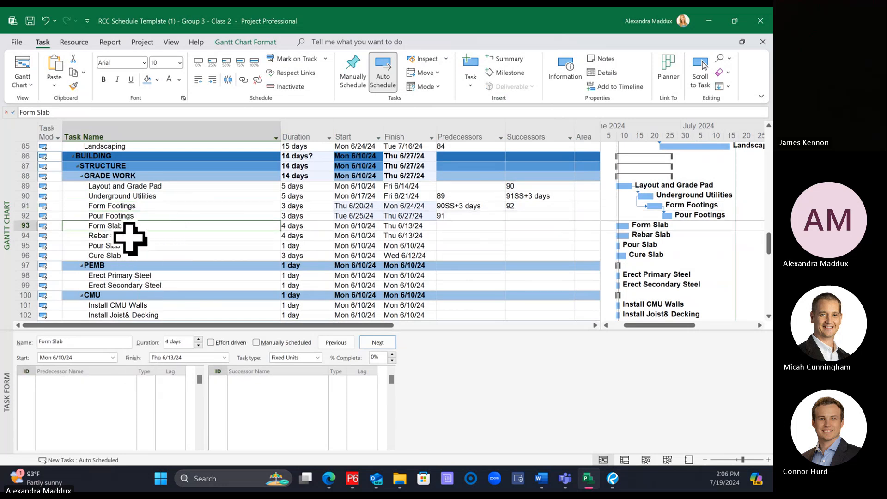
{"action": "left_click", "coordinate": [121, 215]}
{"action": "left_click", "coordinate": [146, 381]}
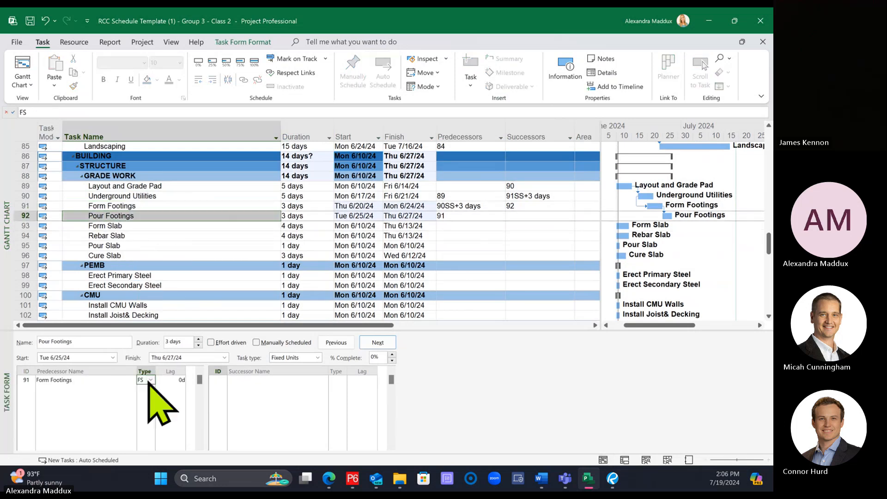
{"action": "left_click", "coordinate": [151, 379]}
{"action": "left_click", "coordinate": [170, 381]}
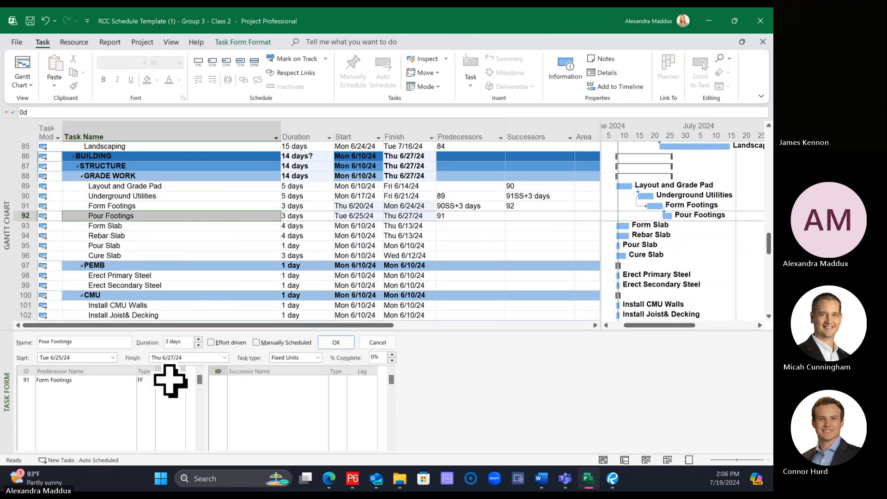
{"action": "type", "text": "2"}
{"action": "key", "text": "Return"}
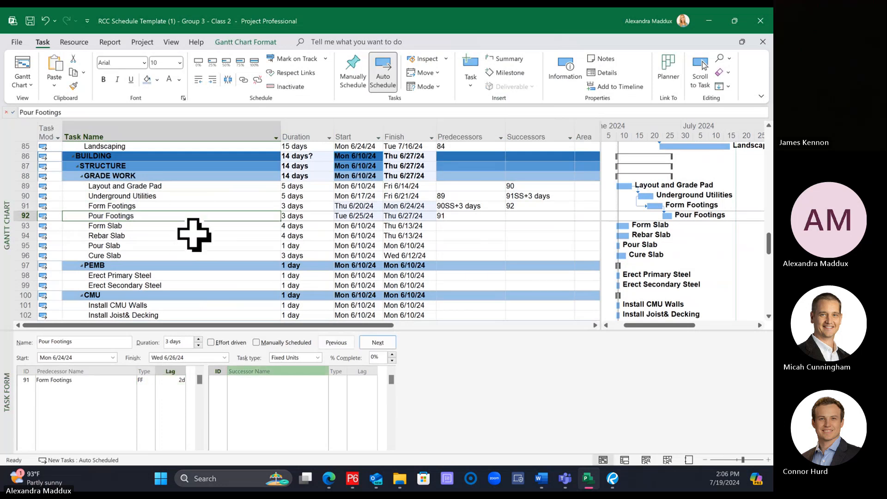
Step: Link Underground Utilities directly to Pour Footings as an additional finish-to-start predecessor
{"action": "left_click", "coordinate": [155, 196]}
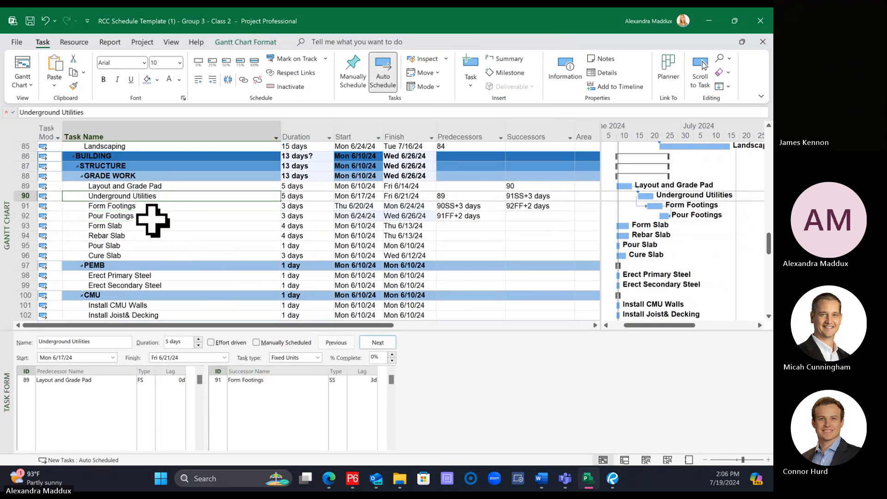
{"action": "left_click", "coordinate": [152, 216], "text": "ctrl"}
{"action": "left_click", "coordinate": [244, 79]}
{"action": "left_click", "coordinate": [225, 236]}
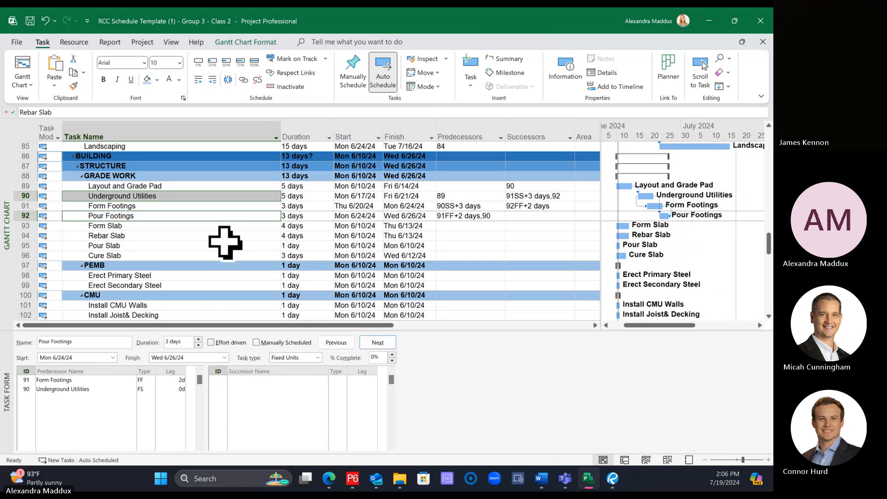
Step: Link the tasks from Pour Footings through Form Slab, Rebar Slab, Pour Slab and Cure Slab in sequence
{"action": "left_click", "coordinate": [142, 216]}
{"action": "left_click", "coordinate": [134, 256], "text": "shift"}
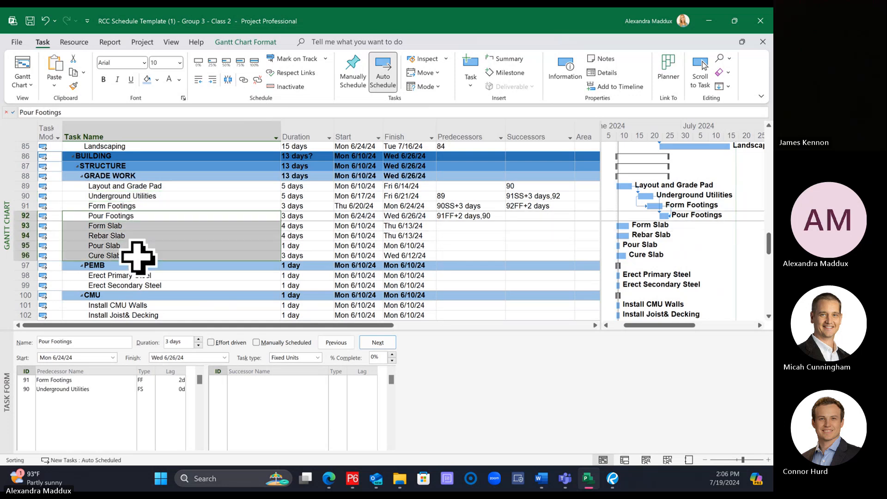
{"action": "left_click", "coordinate": [243, 79]}
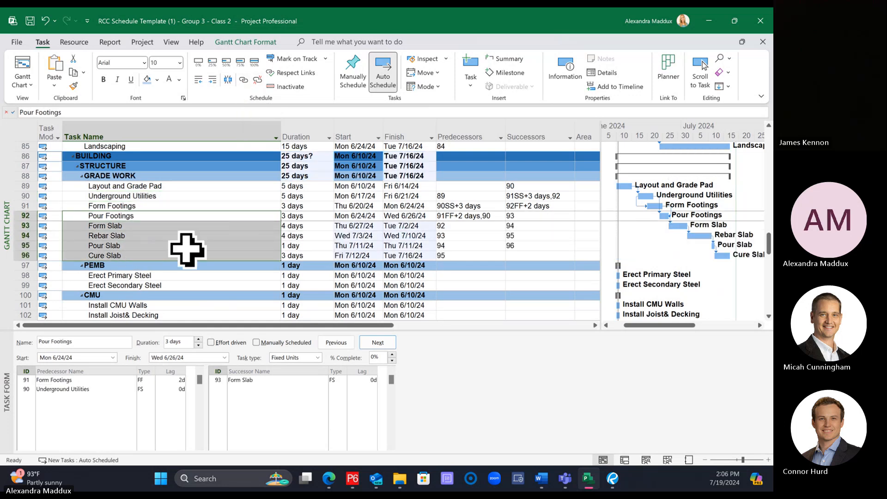
Step: Change Rebar Slab's link from Form Slab to start-to-start (SS) with a 3-day lag
{"action": "left_click", "coordinate": [158, 236]}
{"action": "left_click", "coordinate": [144, 380]}
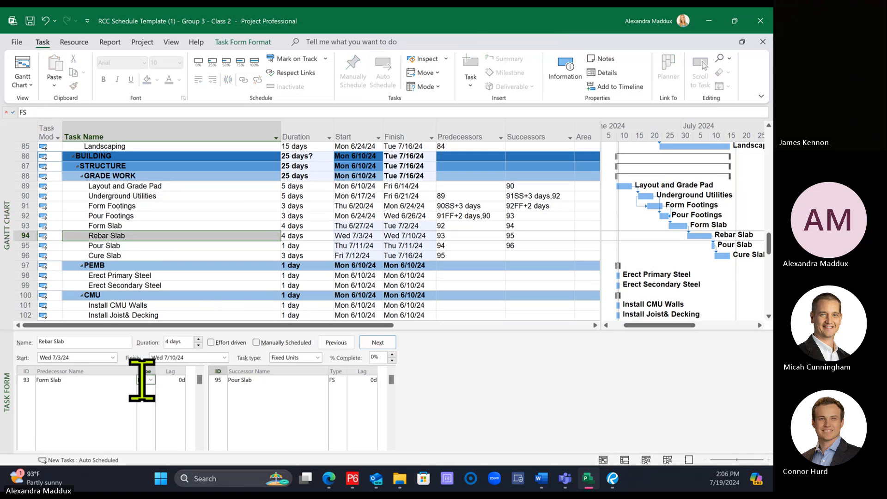
{"action": "left_click", "coordinate": [150, 379]}
{"action": "left_click", "coordinate": [148, 413]}
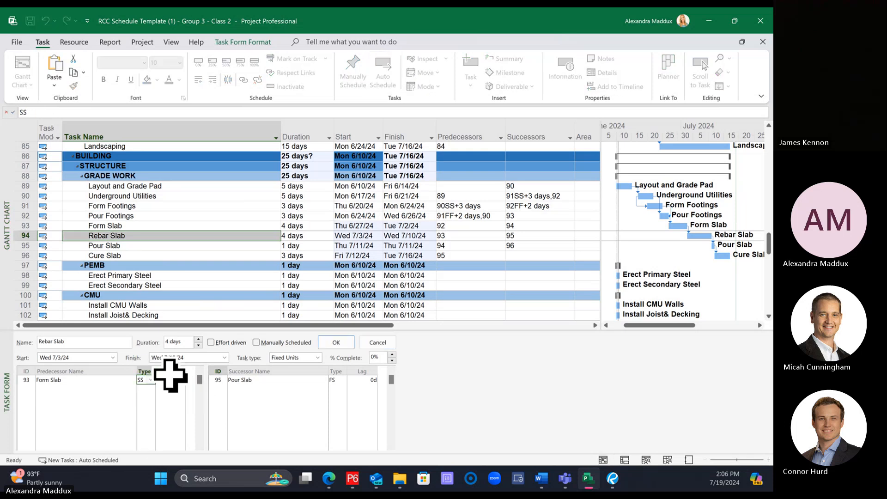
{"action": "left_click", "coordinate": [173, 381]}
{"action": "type", "text": "3"}
{"action": "key", "text": "Return"}
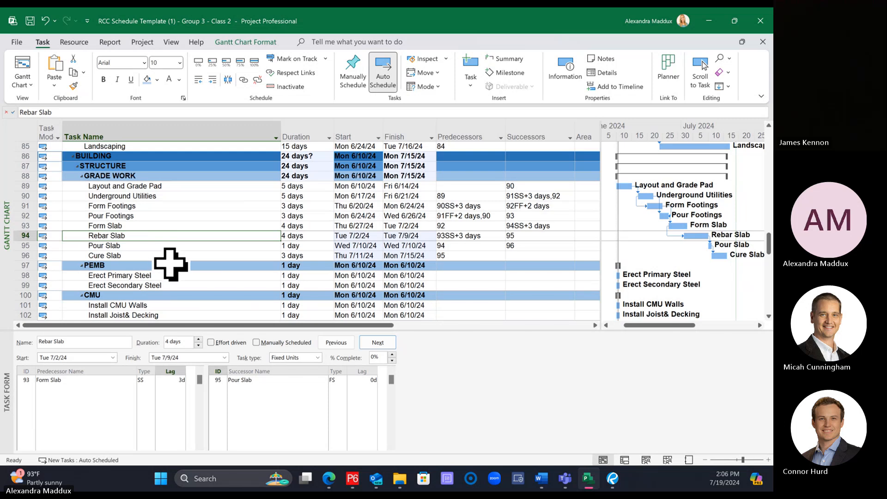
Step: Link Form Slab directly to Pour Slab as an additional finish-to-start predecessor
{"action": "left_click", "coordinate": [140, 226]}
{"action": "left_click", "coordinate": [134, 245], "text": "ctrl"}
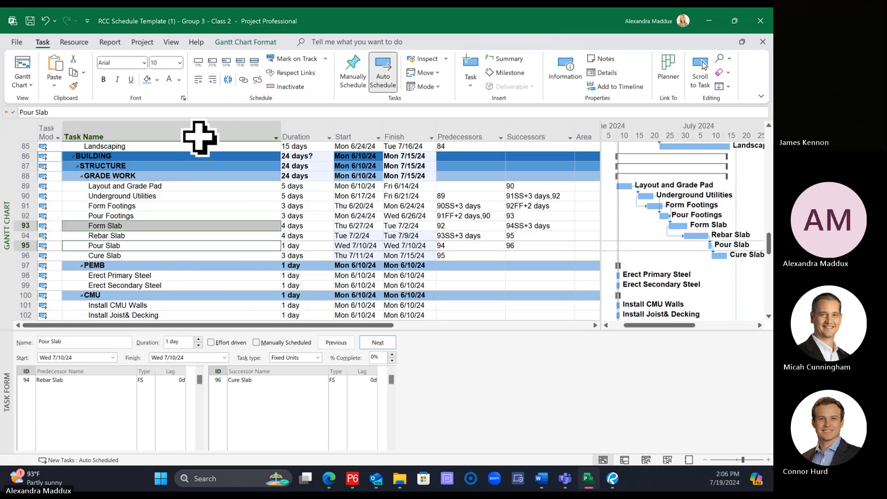
{"action": "left_click", "coordinate": [243, 79]}
Step: Widen the Gantt bar area beside the task table slightly and save the project
{"action": "left_click", "coordinate": [231, 266]}
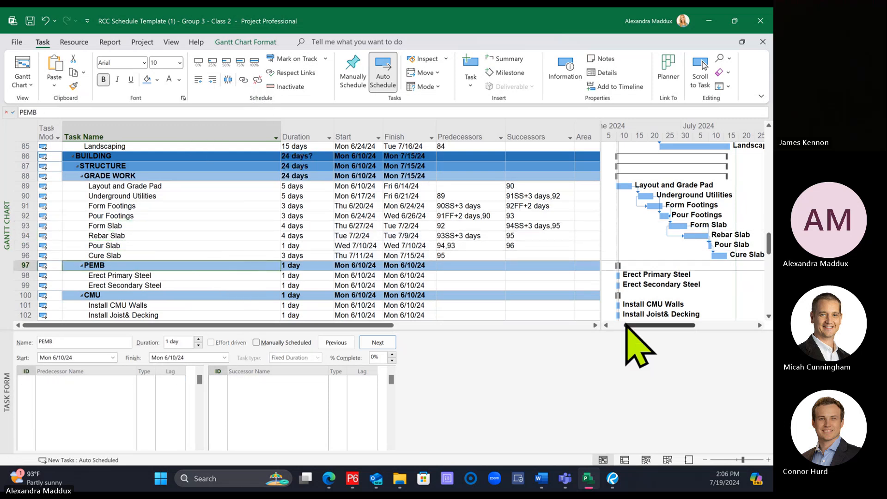
{"action": "left_click_drag", "start_coordinate": [596, 298], "coordinate": [575, 300]}
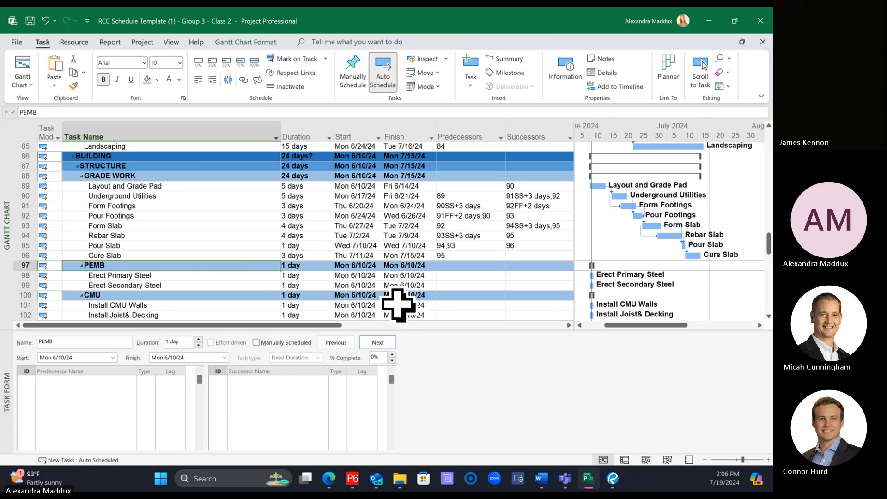
{"action": "key", "text": "ctrl+s"}
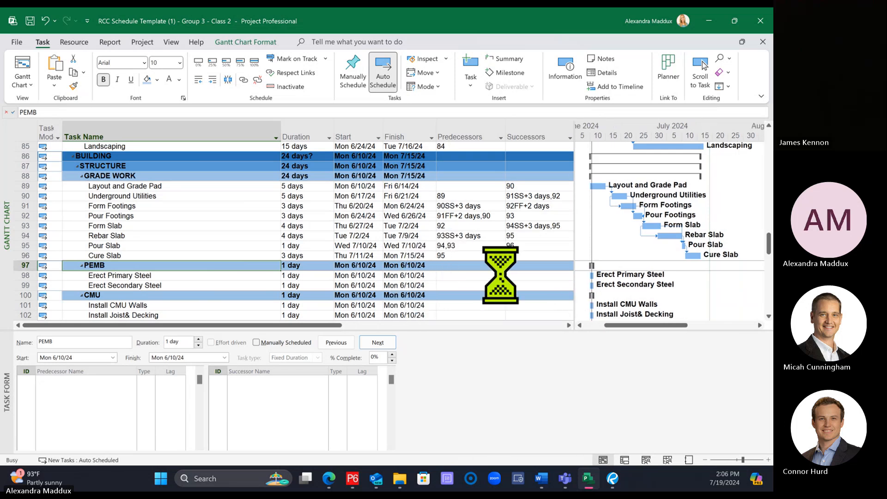
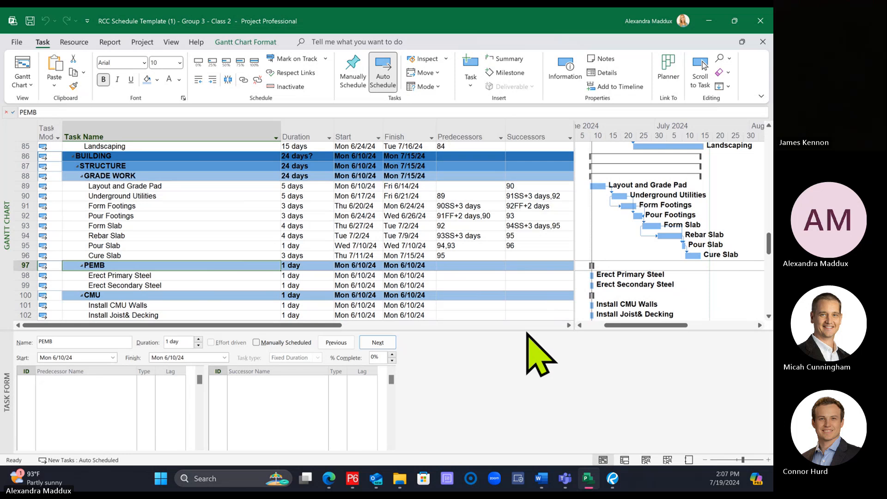
Step: Enlarge the task table by shrinking the task form below it, narrow the Duration column, and widen the Gantt bar area
{"action": "left_click_drag", "start_coordinate": [527, 328], "coordinate": [520, 415]}
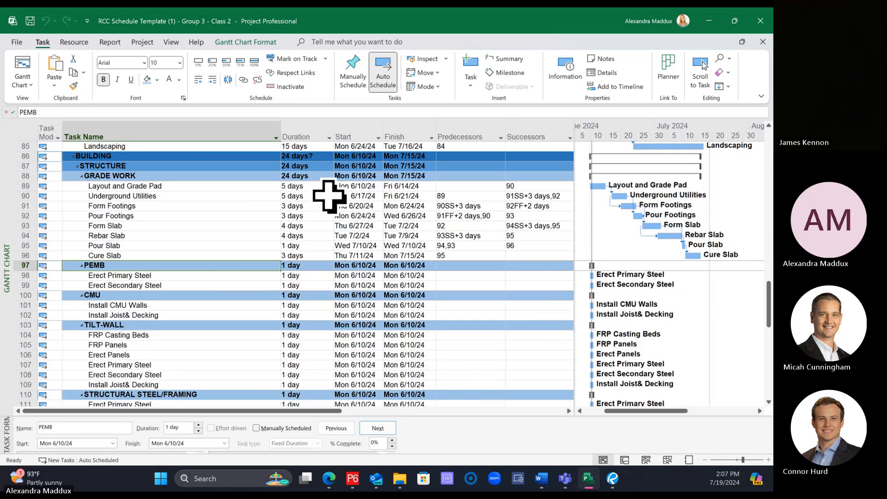
{"action": "left_click_drag", "start_coordinate": [333, 135], "coordinate": [314, 135]}
{"action": "left_click_drag", "start_coordinate": [574, 158], "coordinate": [557, 159]}
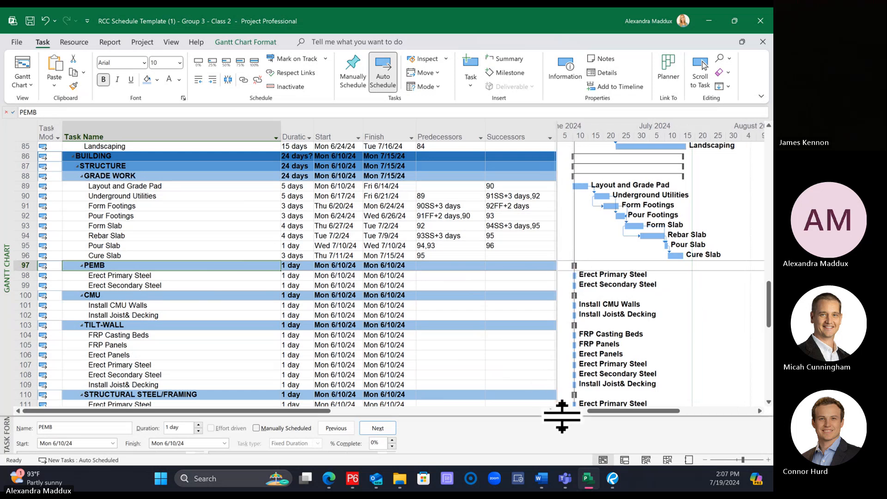
{"action": "left_click_drag", "start_coordinate": [560, 416], "coordinate": [554, 396]}
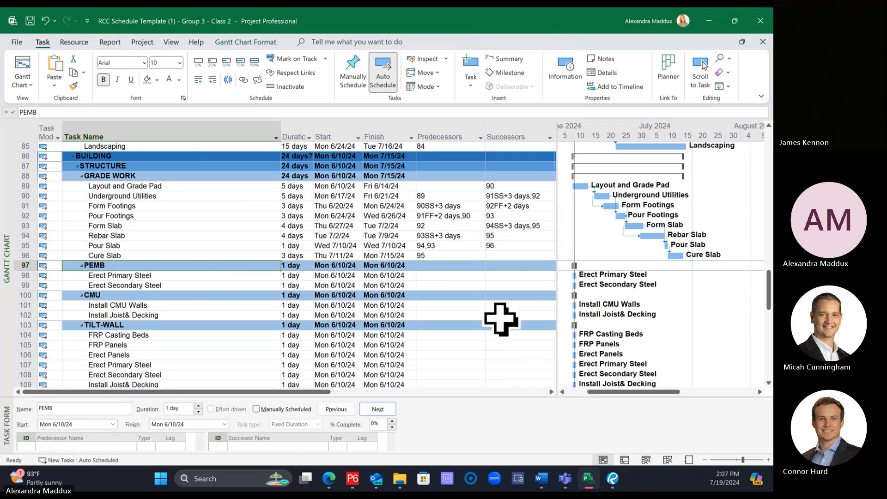
Step: Set the duration of City Precon in the construction section to 1 day
{"action": "scroll", "coordinate": [501, 319], "scroll_direction": "up", "scroll_amount": 6}
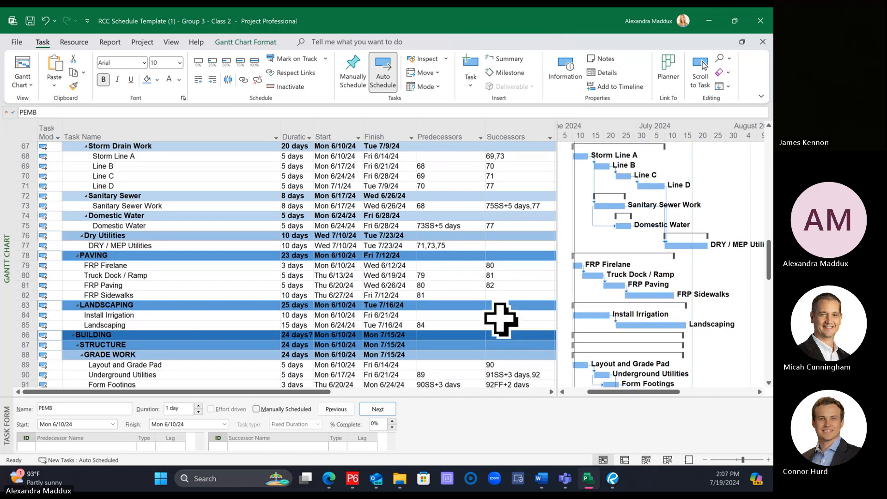
{"action": "scroll", "coordinate": [501, 319], "scroll_direction": "up", "scroll_amount": 6}
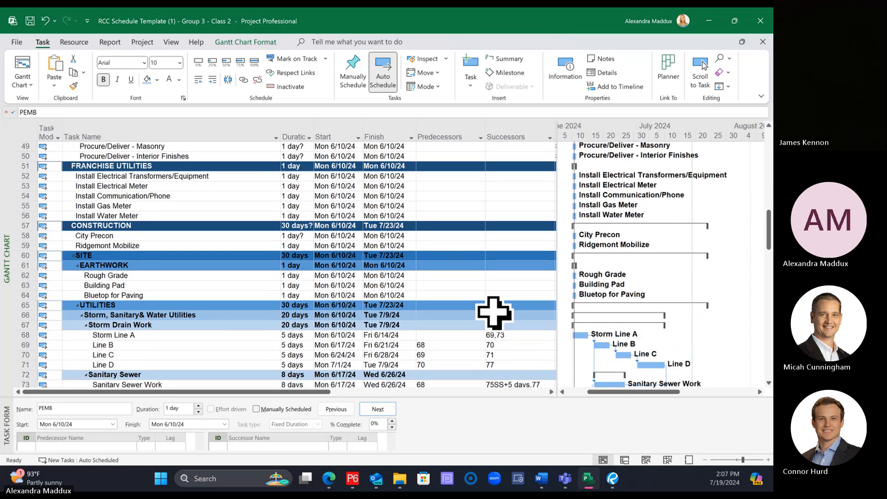
{"action": "scroll", "coordinate": [493, 312], "scroll_direction": "down", "scroll_amount": 1}
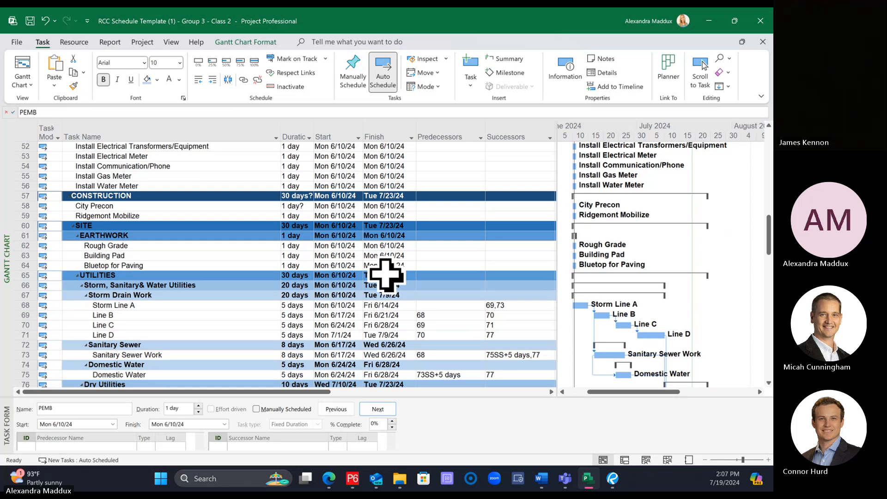
{"action": "left_click", "coordinate": [293, 205]}
{"action": "type", "text": "1"}
{"action": "key", "text": "Return"}
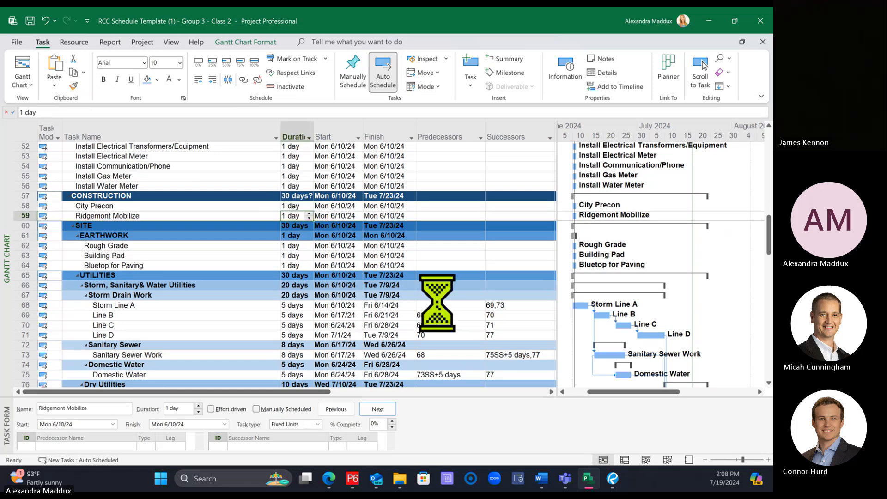
Step: Review the durations and relationships of the site tasks and the building grade work tasks
{"action": "left_click", "coordinate": [334, 275]}
{"action": "scroll", "coordinate": [294, 236], "scroll_direction": "down", "scroll_amount": 1}
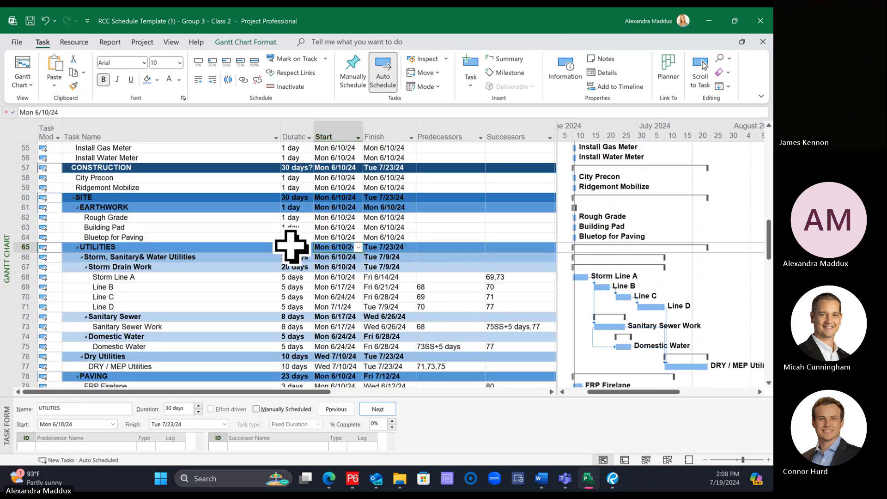
{"action": "scroll", "coordinate": [285, 253], "scroll_direction": "down", "scroll_amount": 7}
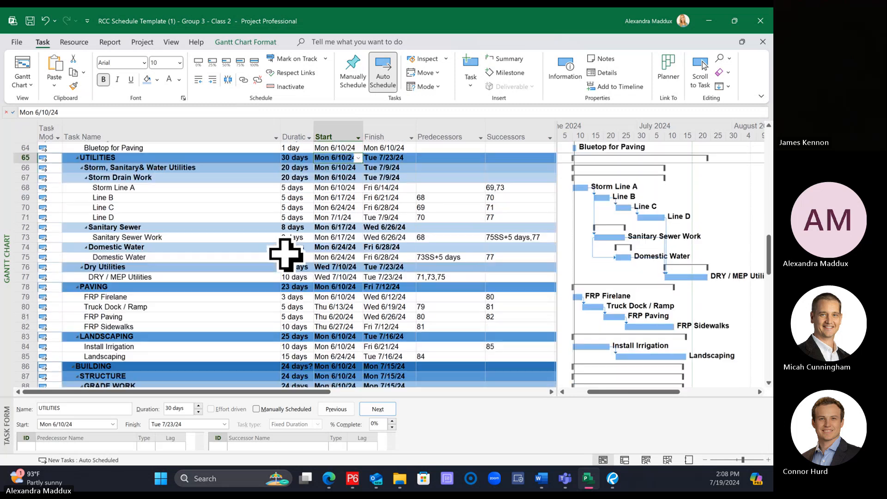
{"action": "scroll", "coordinate": [283, 252], "scroll_direction": "down", "scroll_amount": 2}
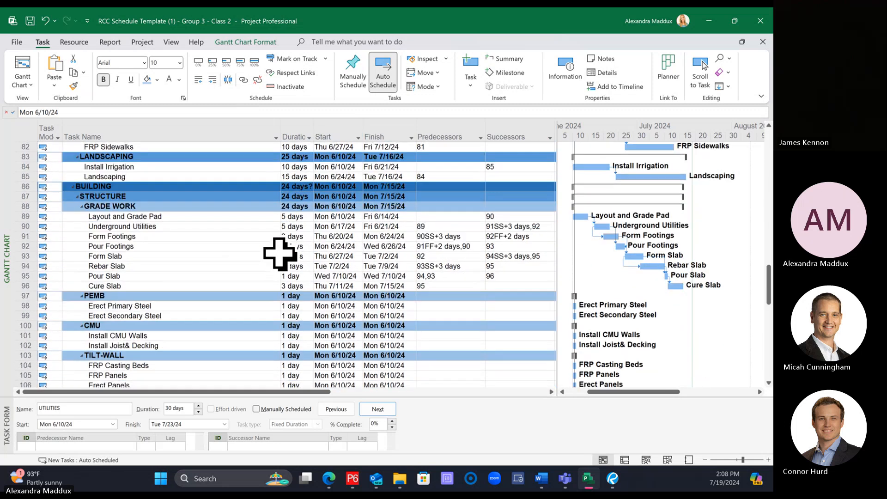
{"action": "left_click", "coordinate": [231, 295]}
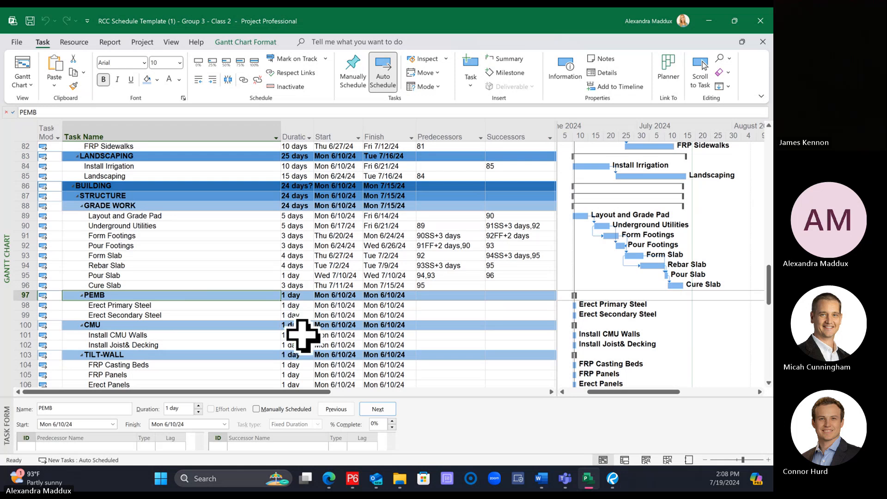
{"action": "scroll", "coordinate": [303, 335], "scroll_direction": "up", "scroll_amount": 3}
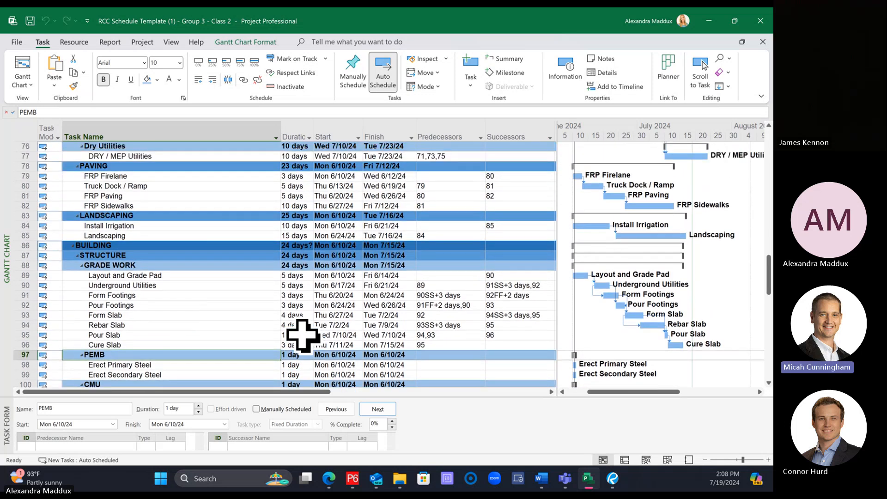
{"action": "scroll", "coordinate": [246, 323], "scroll_direction": "up", "scroll_amount": 1}
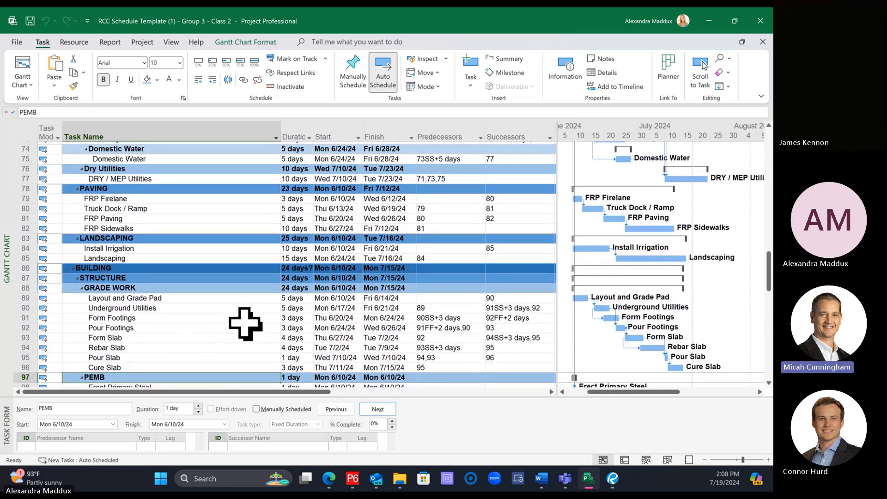
{"action": "scroll", "coordinate": [245, 323], "scroll_direction": "up", "scroll_amount": 3}
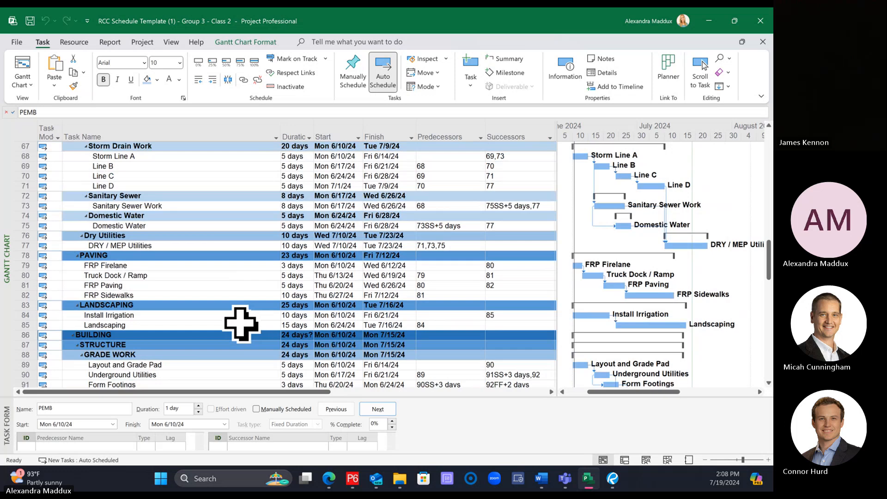
{"action": "scroll", "coordinate": [241, 323], "scroll_direction": "up", "scroll_amount": 1}
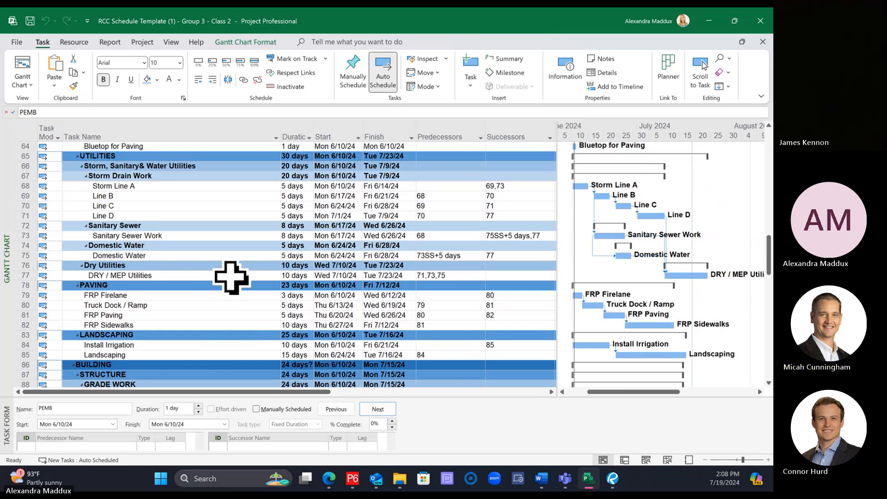
{"action": "scroll", "coordinate": [231, 277], "scroll_direction": "up", "scroll_amount": 1}
{"action": "scroll", "coordinate": [234, 280], "scroll_direction": "down", "scroll_amount": 6}
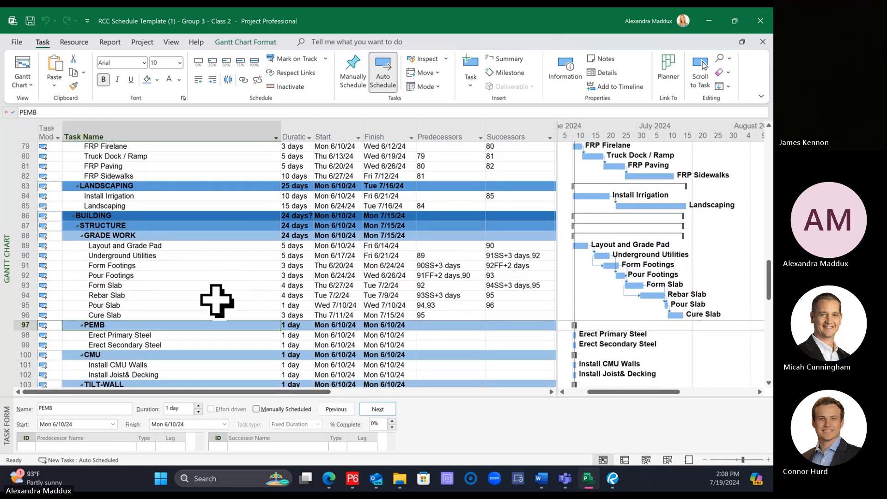
{"action": "left_click", "coordinate": [216, 305]}
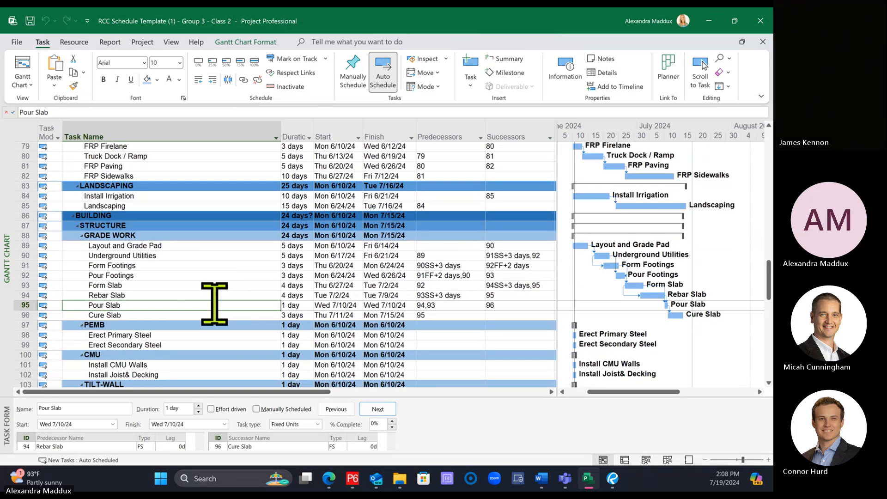
{"action": "scroll", "coordinate": [214, 303], "scroll_direction": "up", "scroll_amount": 3}
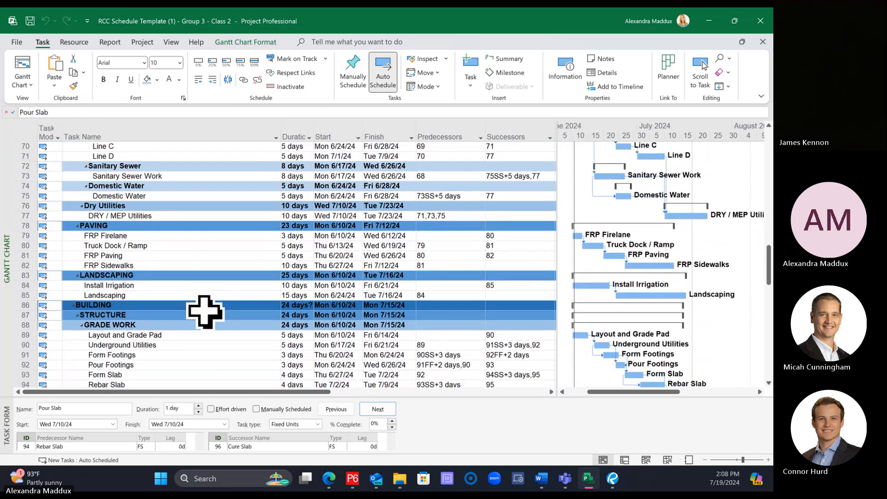
{"action": "scroll", "coordinate": [204, 311], "scroll_direction": "up", "scroll_amount": 3}
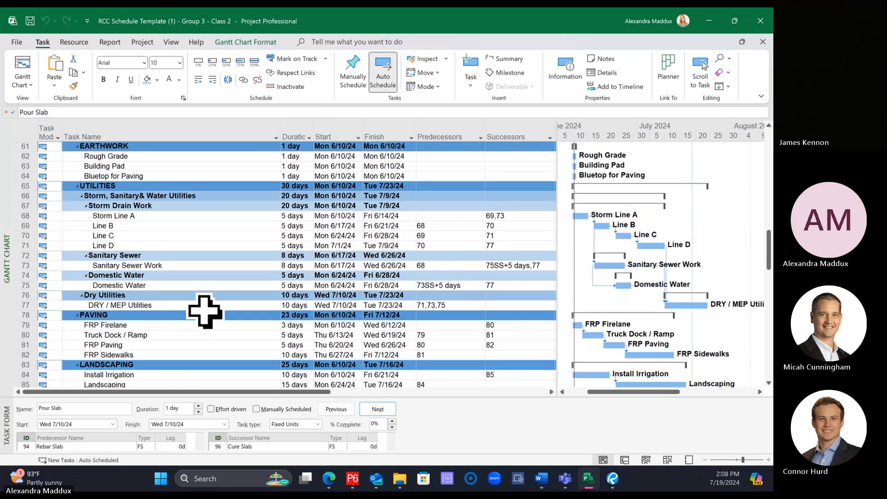
{"action": "scroll", "coordinate": [205, 311], "scroll_direction": "down", "scroll_amount": 8}
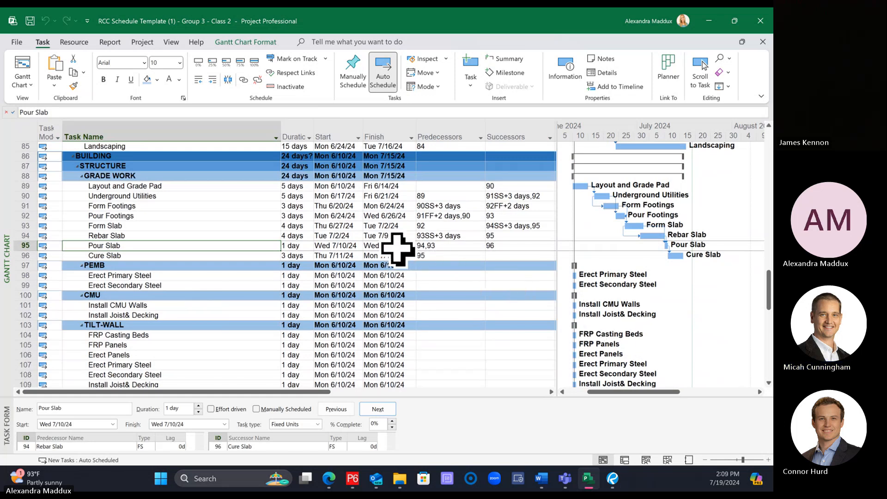
Step: Examine the alternative structure groups: PEMB, CMU, tilt-wall, structural steel/framing and wood frame
{"action": "scroll", "coordinate": [231, 290], "scroll_direction": "down", "scroll_amount": 1}
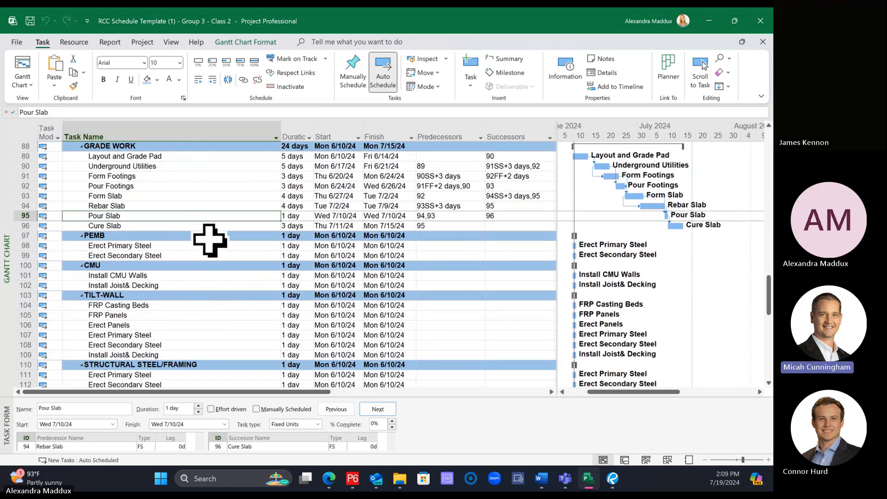
{"action": "scroll", "coordinate": [210, 240], "scroll_direction": "down", "scroll_amount": 2}
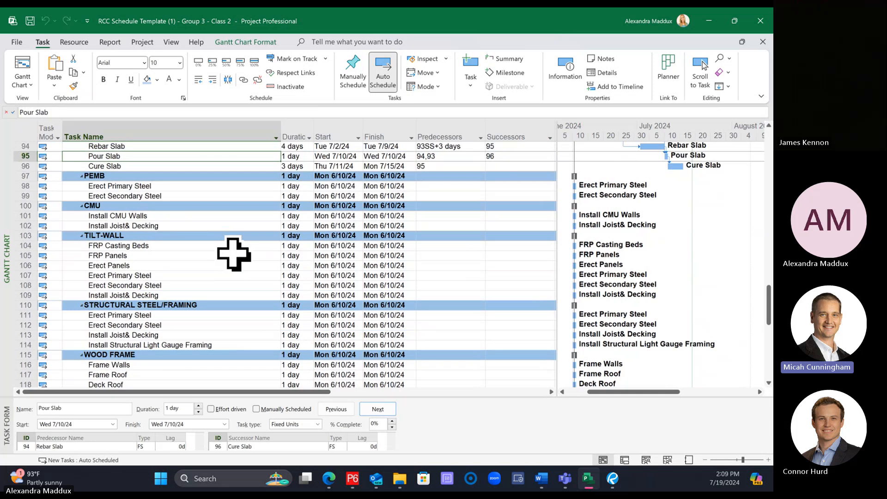
{"action": "scroll", "coordinate": [234, 255], "scroll_direction": "down", "scroll_amount": 1}
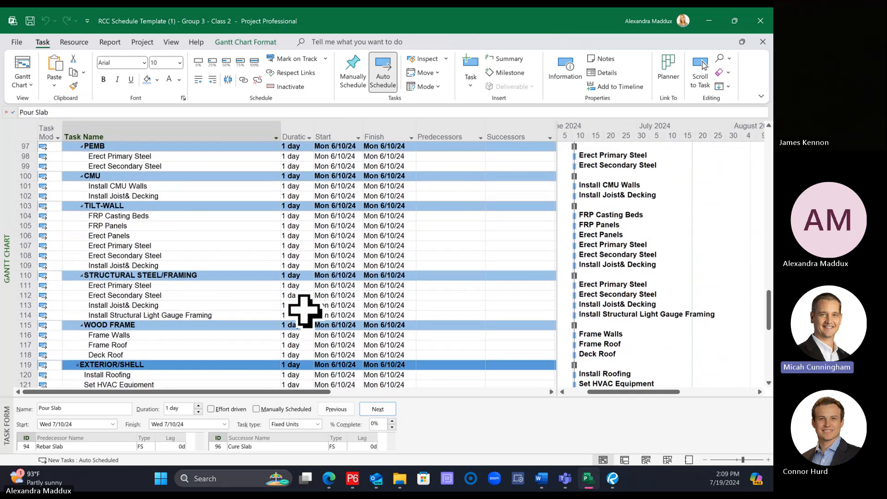
{"action": "left_click", "coordinate": [127, 156]}
{"action": "left_click", "coordinate": [127, 175]}
{"action": "left_click", "coordinate": [134, 196]}
{"action": "left_click", "coordinate": [151, 275]}
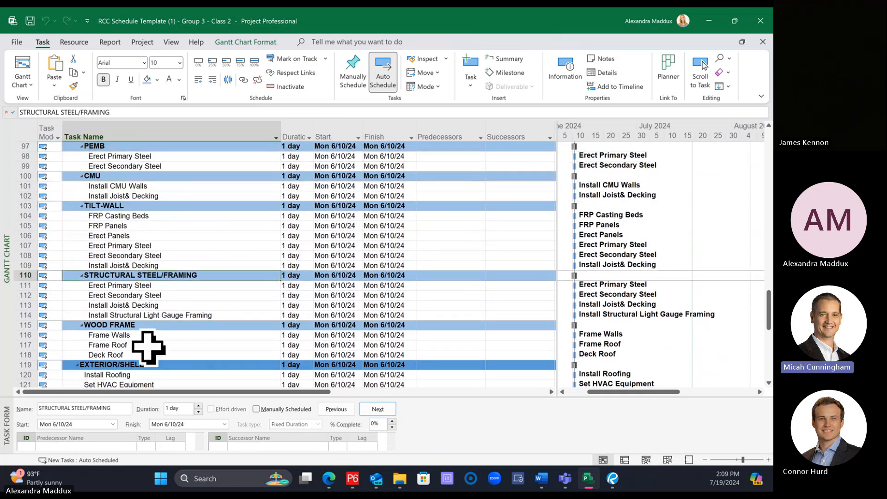
{"action": "left_click", "coordinate": [148, 336]}
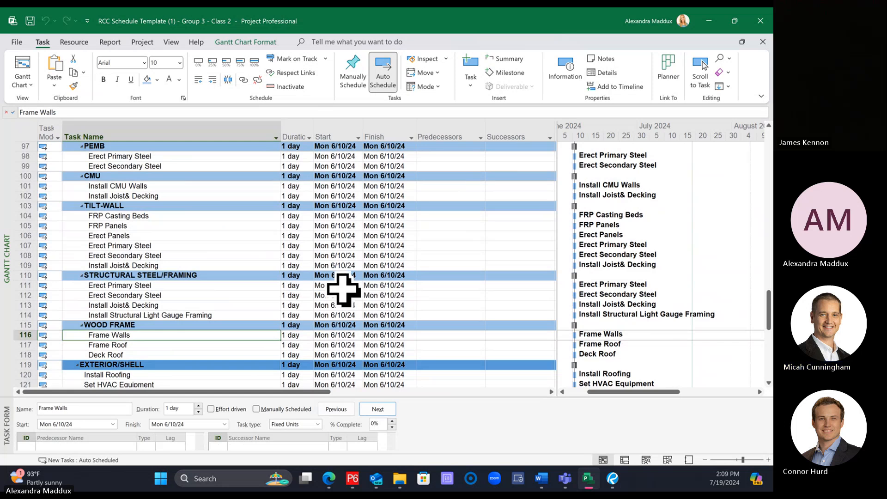
{"action": "scroll", "coordinate": [157, 243], "scroll_direction": "up", "scroll_amount": 1}
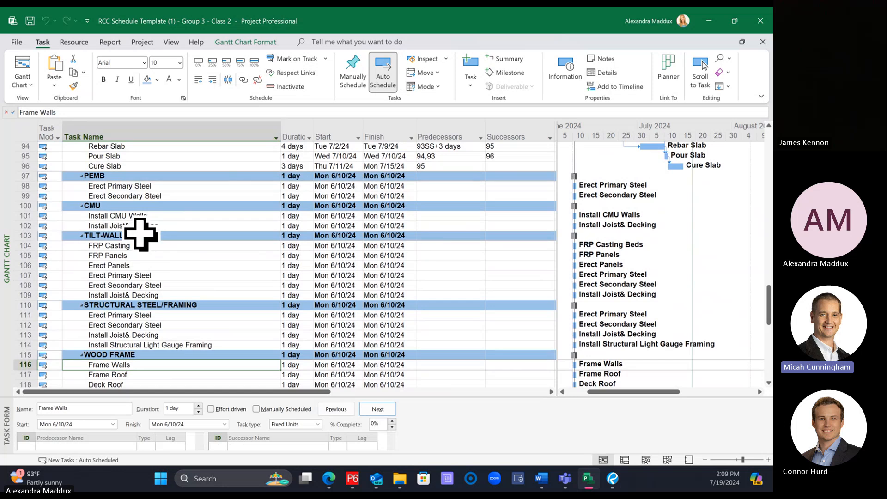
{"action": "left_click", "coordinate": [138, 235]}
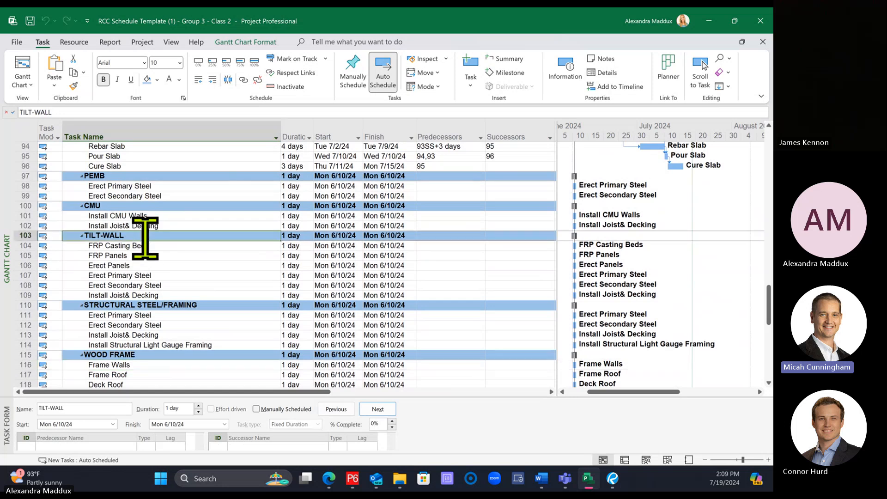
{"action": "left_click", "coordinate": [123, 175]}
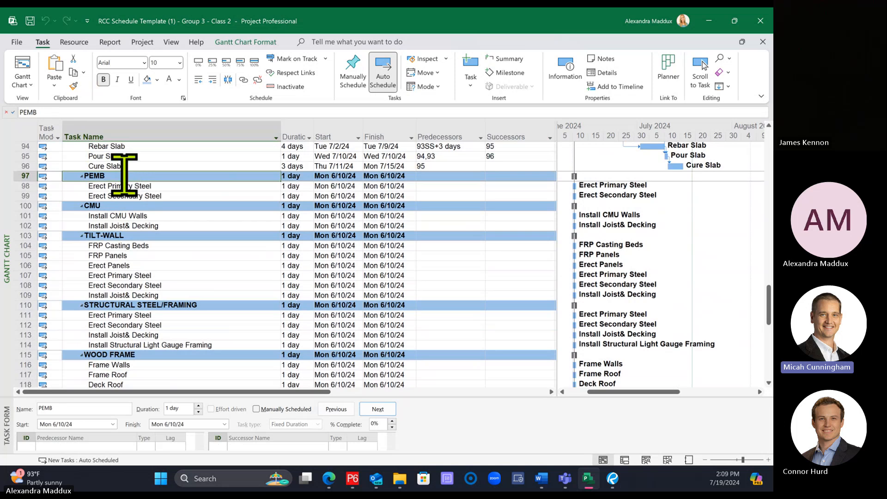
{"action": "right_click", "coordinate": [123, 174]}
{"action": "left_click", "coordinate": [176, 279]}
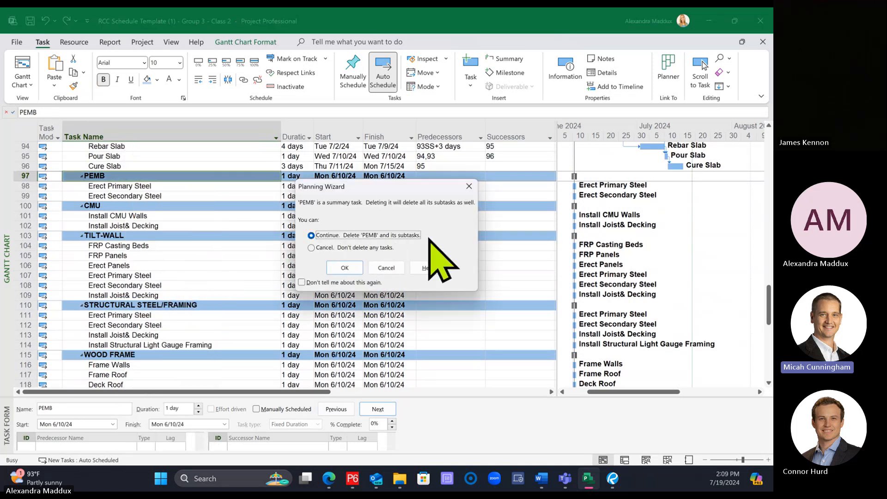
{"action": "left_click", "coordinate": [469, 186]}
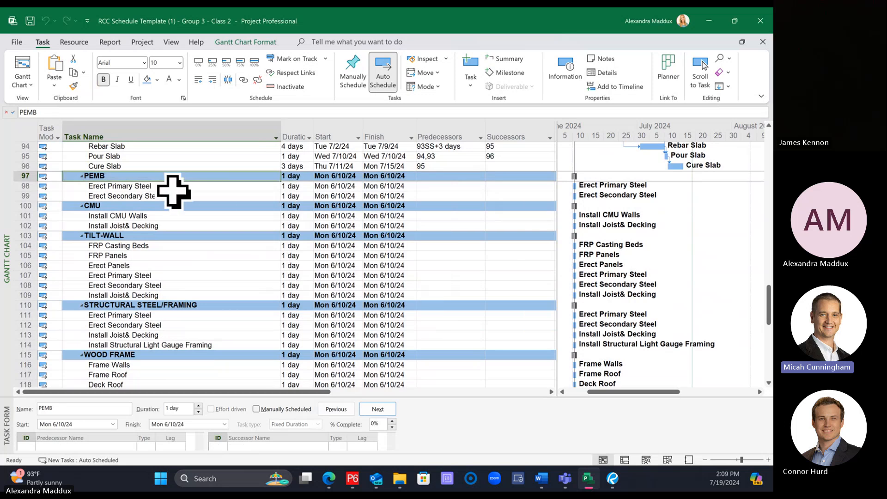
Step: Delete the PEMB summary task together with its subtasks from the building structure section
{"action": "left_click", "coordinate": [168, 194]}
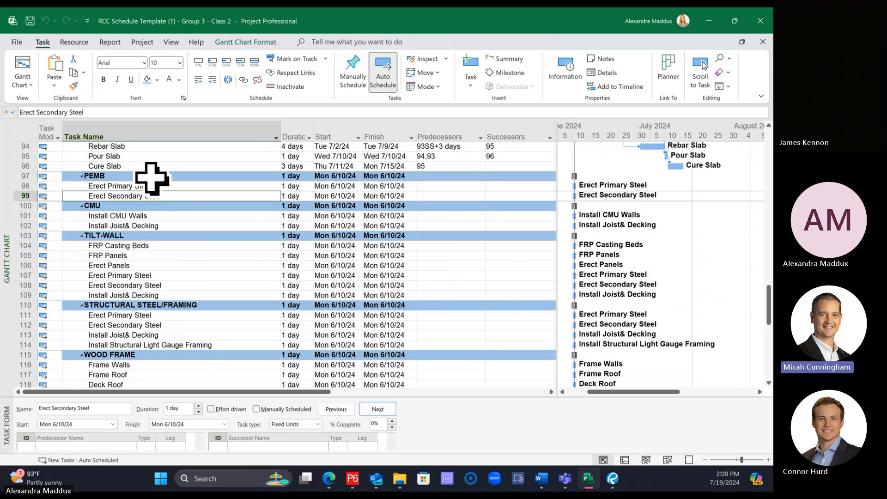
{"action": "left_click", "coordinate": [154, 178]}
{"action": "right_click", "coordinate": [154, 179]}
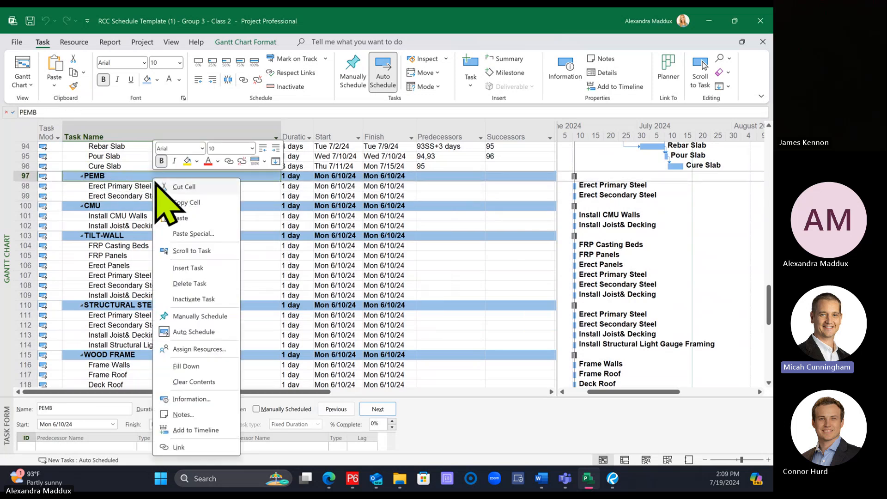
{"action": "left_click", "coordinate": [199, 282]}
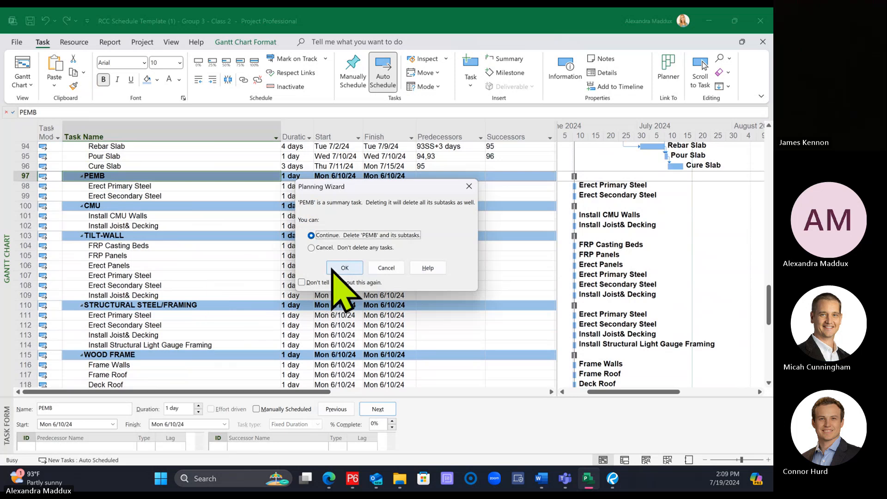
{"action": "left_click", "coordinate": [335, 266]}
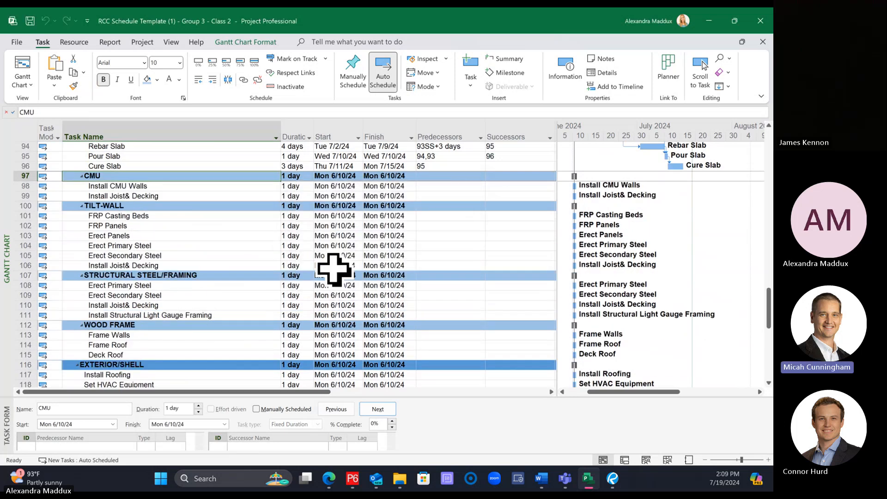
Step: Delete the CMU summary task together with its subtasks from the building structure section
{"action": "right_click", "coordinate": [212, 178]}
{"action": "left_click", "coordinate": [250, 282]}
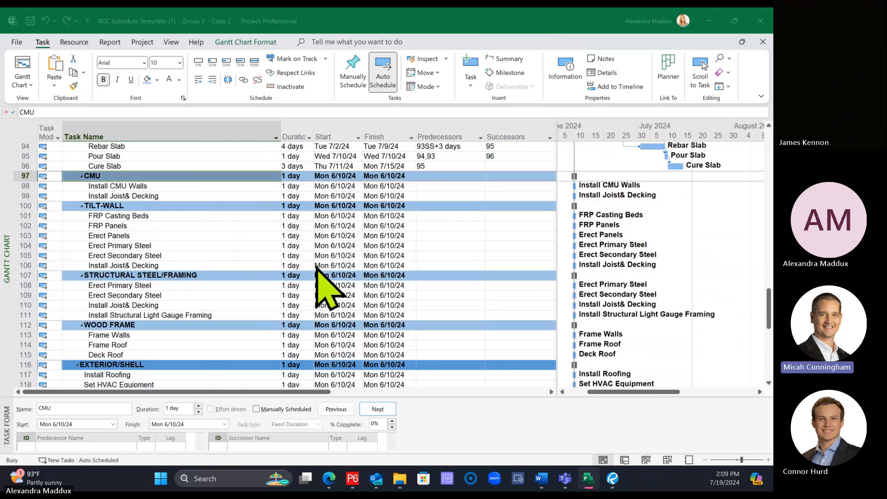
{"action": "left_click", "coordinate": [345, 268]}
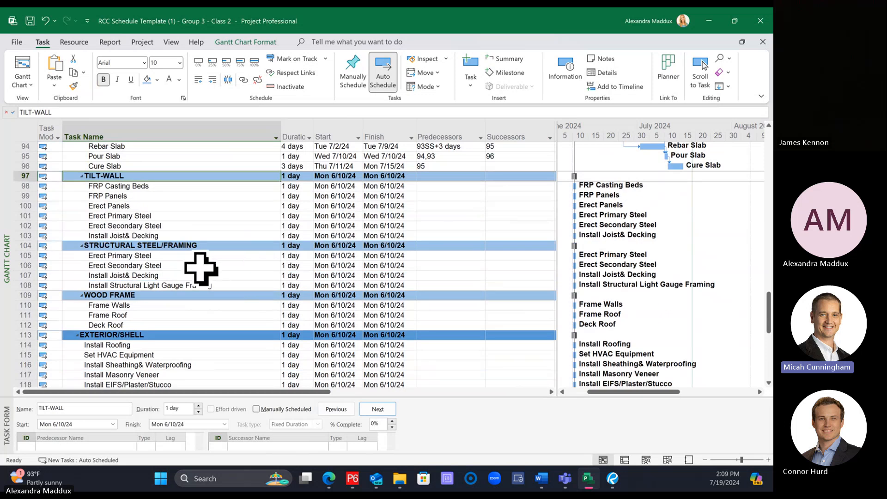
Step: Delete the STRUCTURAL STEEL/FRAMING and WOOD FRAME summary tasks with their subtasks, keeping TILT-WALL as the structure group
{"action": "left_click", "coordinate": [199, 248]}
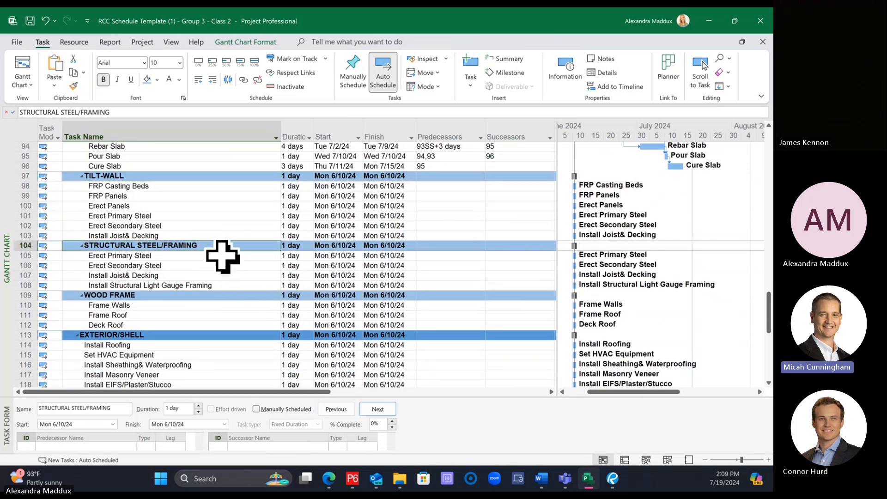
{"action": "left_click", "coordinate": [182, 295]}
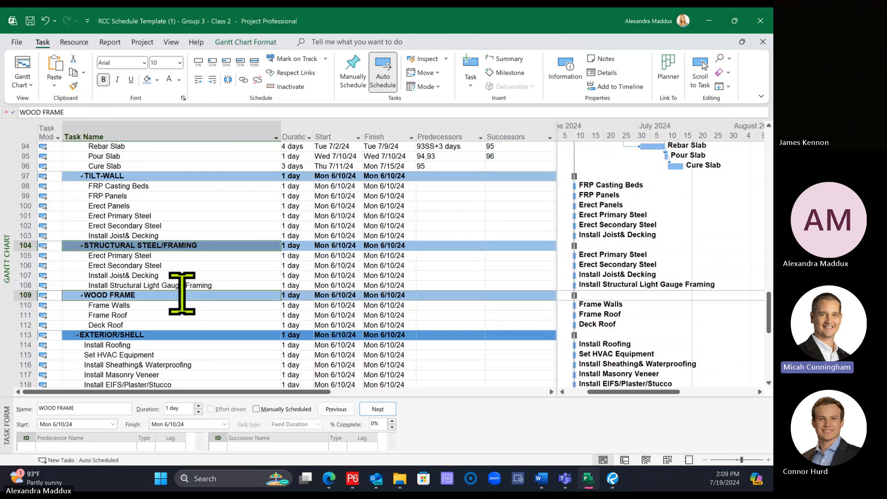
{"action": "right_click", "coordinate": [182, 295]}
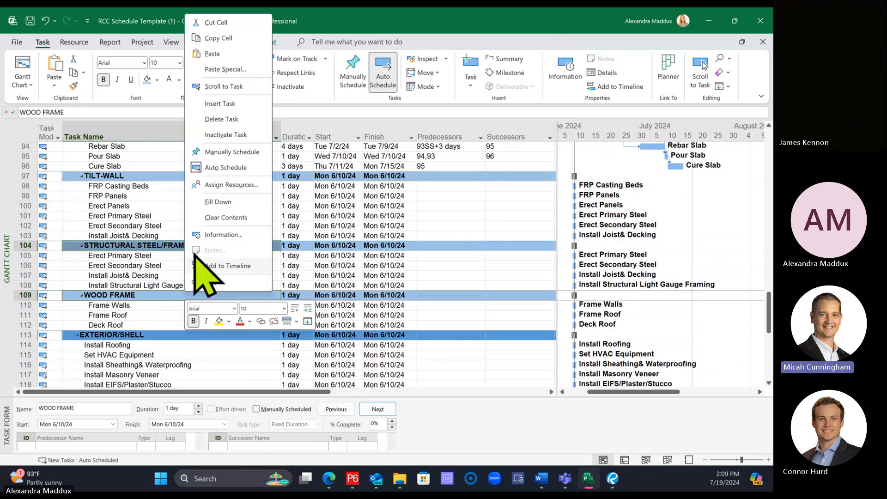
{"action": "left_click", "coordinate": [219, 119]}
{"action": "left_click", "coordinate": [345, 273]}
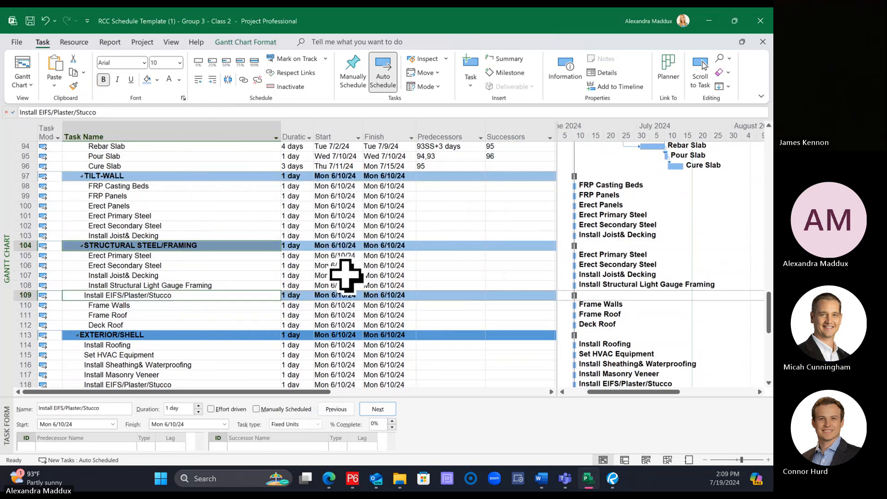
{"action": "scroll", "coordinate": [240, 231], "scroll_direction": "up", "scroll_amount": 4}
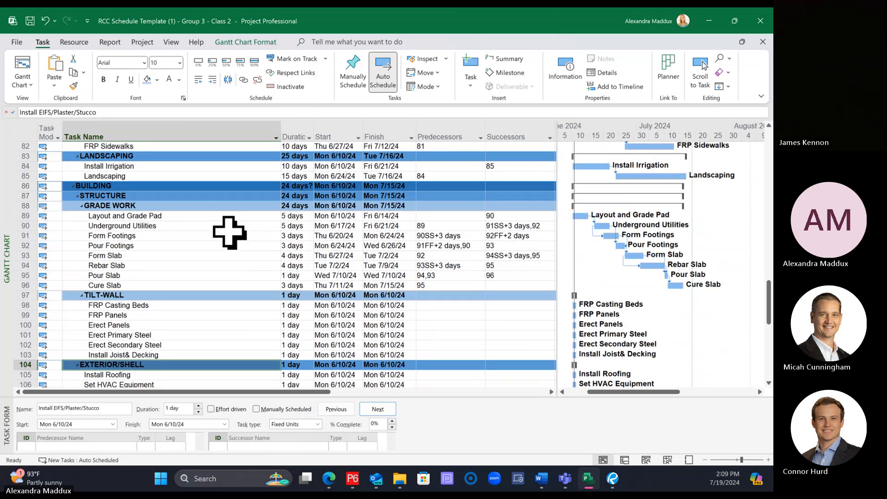
{"action": "scroll", "coordinate": [230, 232], "scroll_direction": "down", "scroll_amount": 1}
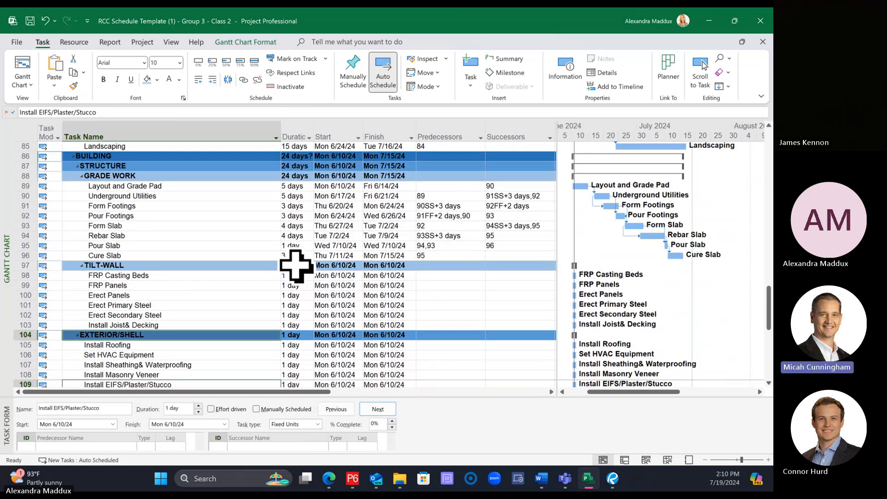
Step: Keep FRP Casting Beds at 1 day and set the duration of FRP Panels to 15 days in the tilt-wall group
{"action": "left_click", "coordinate": [238, 275]}
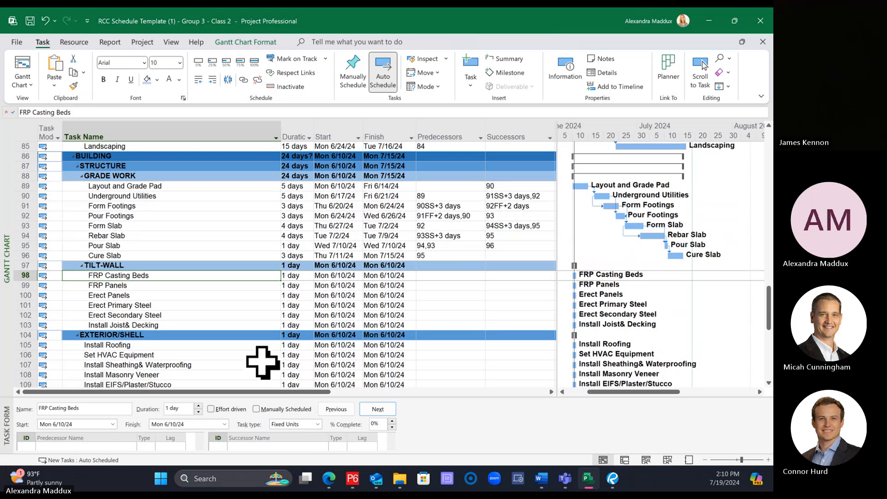
{"action": "left_click", "coordinate": [302, 275]}
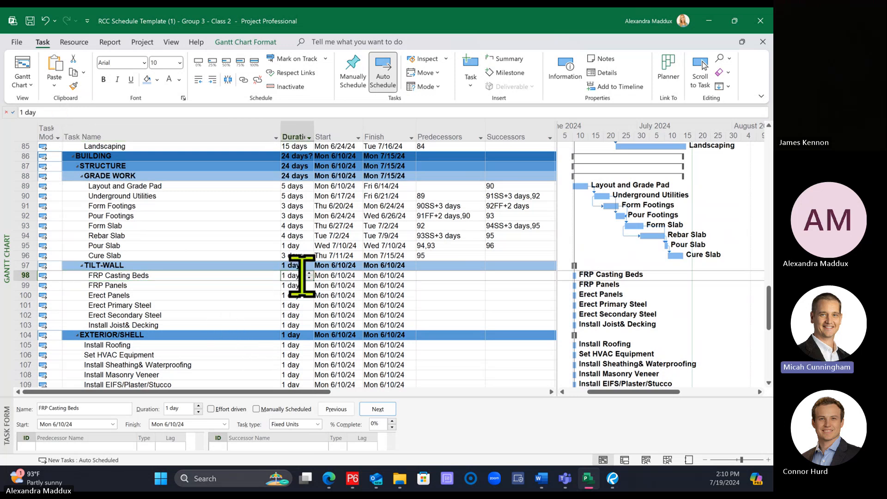
{"action": "left_click", "coordinate": [333, 277]}
{"action": "left_click", "coordinate": [299, 276]}
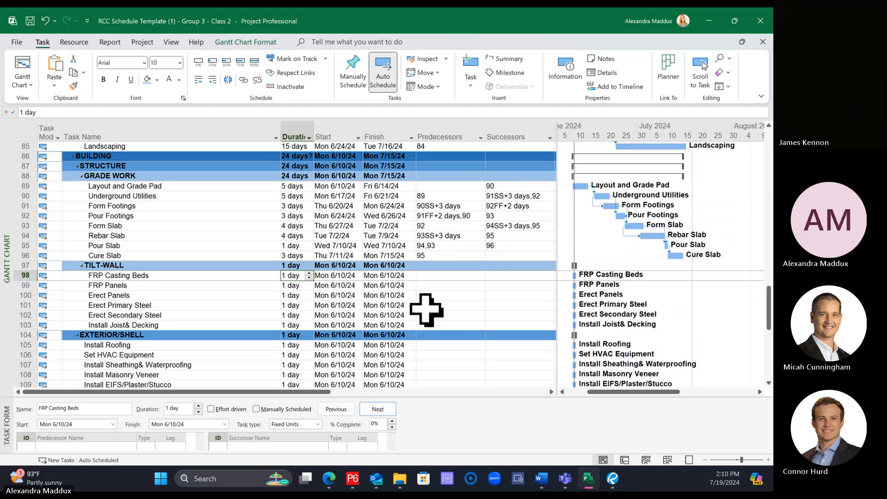
{"action": "key", "text": "Return"}
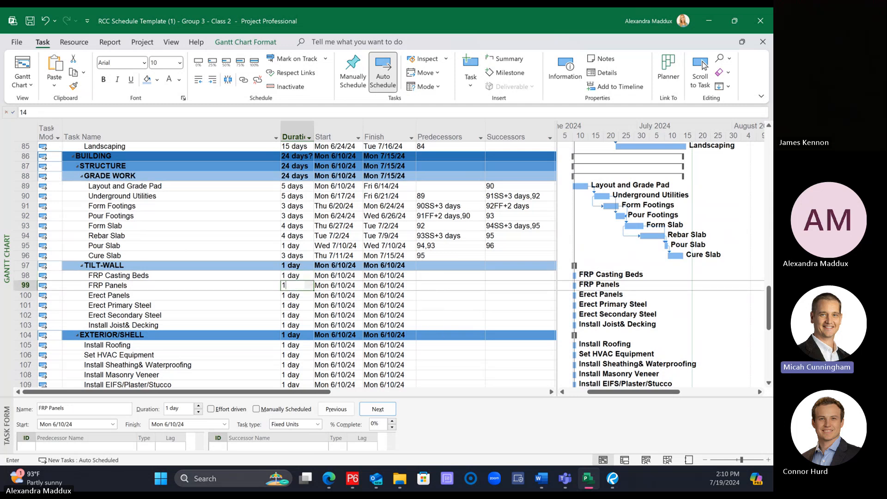
{"action": "type", "text": "145"}
{"action": "key", "text": "BackSpace"}
{"action": "type", "text": "5"}
{"action": "key", "text": "Return"}
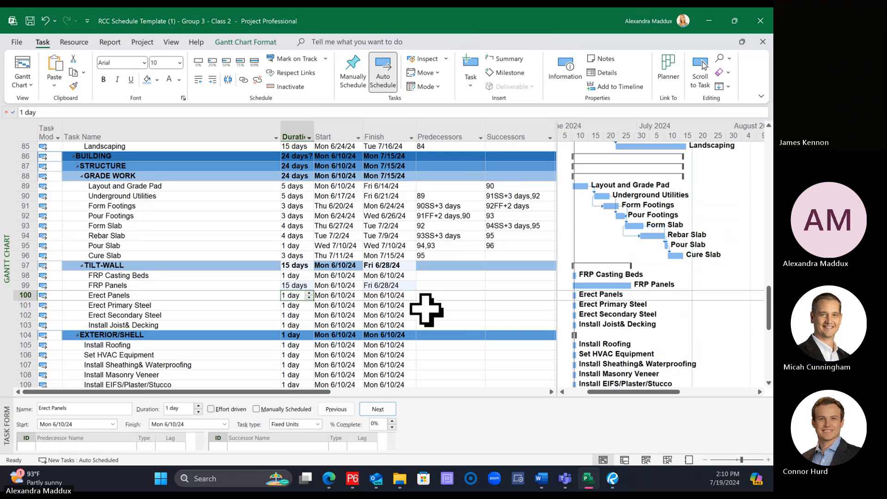
Step: Set Erect Panels and Erect Primary Steel to 5 days each, and Erect Secondary Steel and Install Joist& Decking to 8 days each
{"action": "type", "text": "5"}
{"action": "key", "text": "Return"}
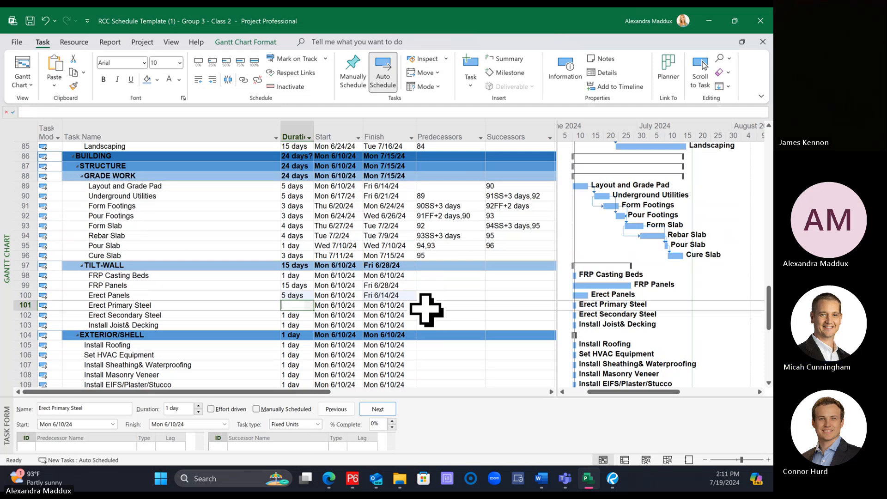
{"action": "type", "text": "5"}
{"action": "key", "text": "Return"}
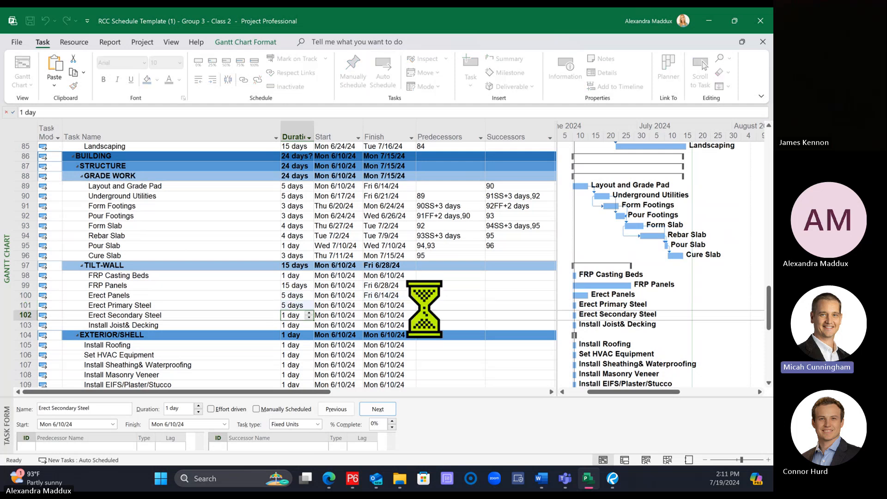
{"action": "type", "text": "8"}
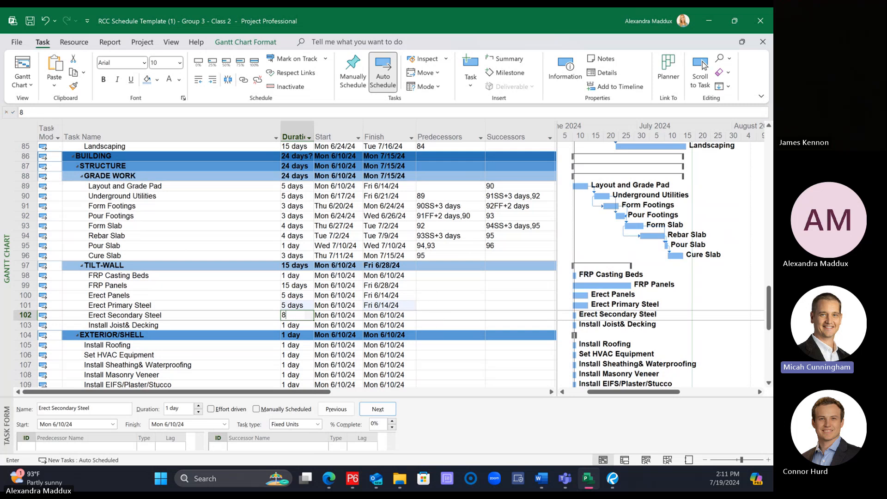
{"action": "key", "text": "Return"}
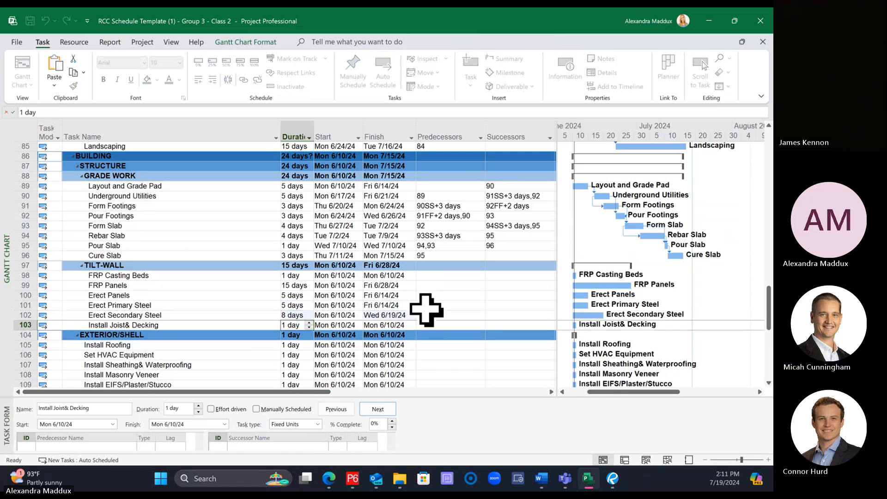
{"action": "type", "text": "8"}
{"action": "key", "text": "Return"}
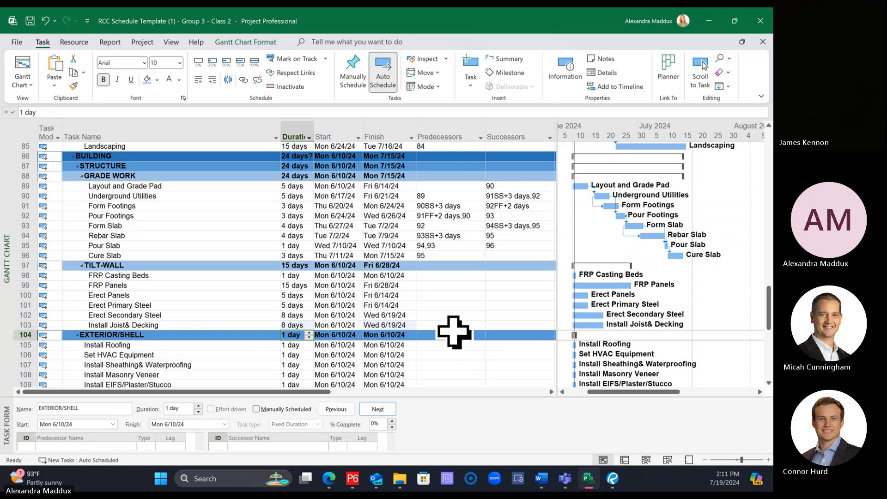
Step: Try linking the tilt-wall tasks in sequence from FRP Casting Beds through Install Joist& Decking
{"action": "left_click", "coordinate": [254, 256]}
{"action": "left_click", "coordinate": [242, 264]}
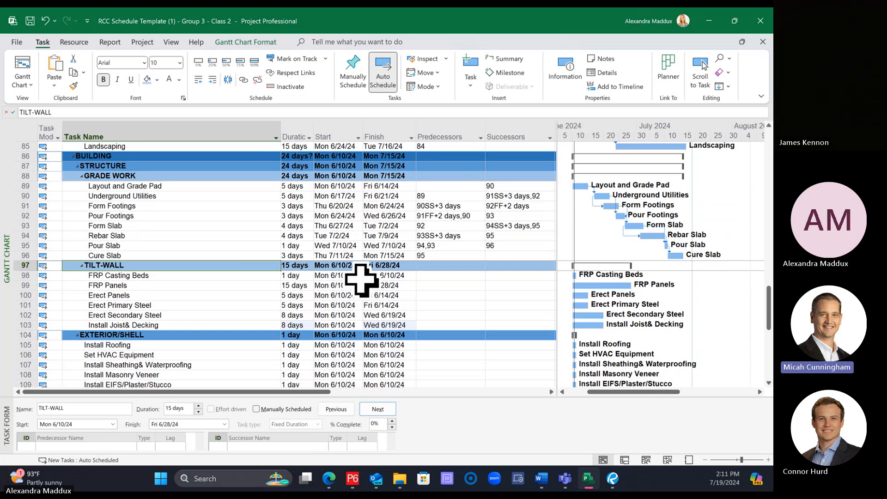
{"action": "left_click", "coordinate": [177, 285]}
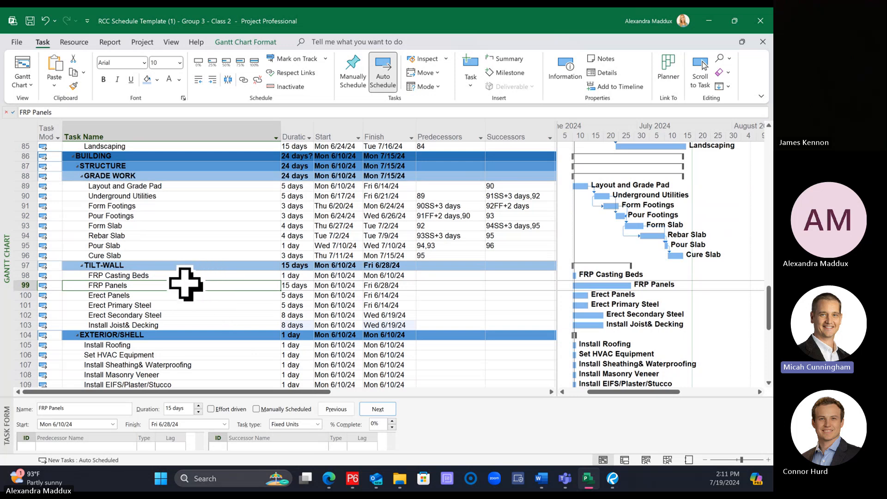
{"action": "left_click_drag", "start_coordinate": [178, 275], "coordinate": [176, 327]}
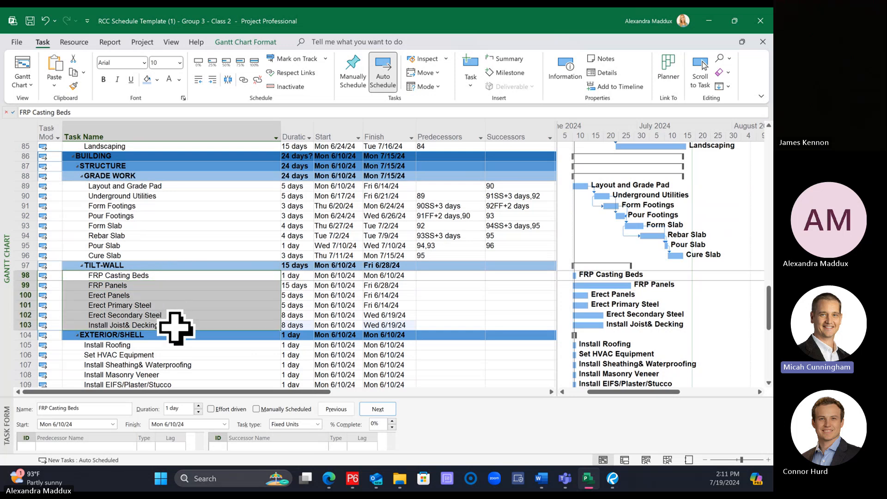
{"action": "left_click", "coordinate": [158, 264]}
{"action": "left_click", "coordinate": [154, 255]}
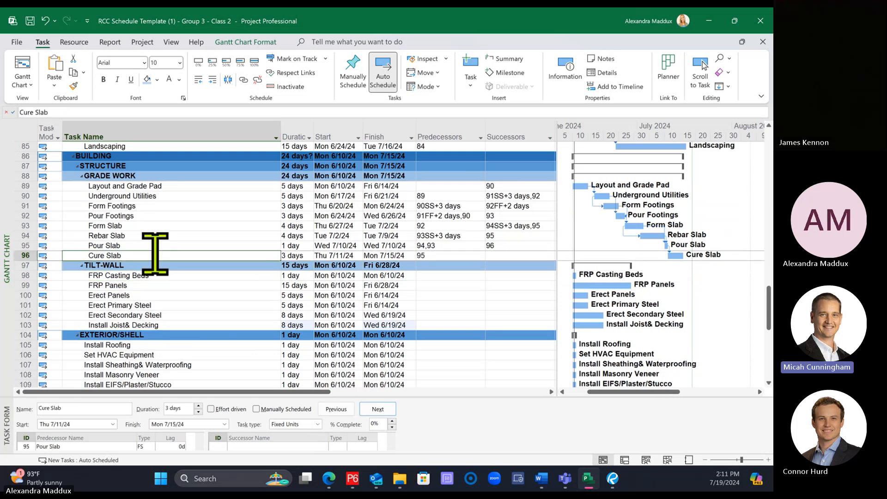
{"action": "left_click", "coordinate": [172, 276]}
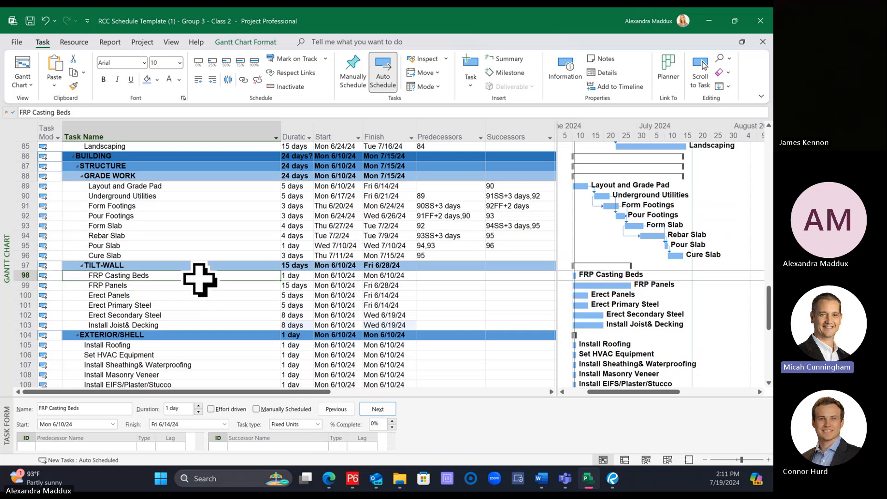
{"action": "left_click", "coordinate": [199, 324], "text": "shift"}
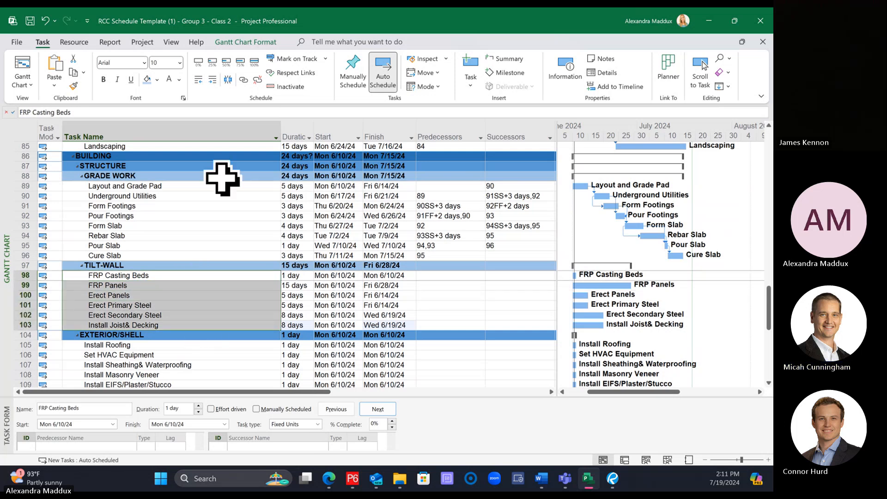
{"action": "left_click", "coordinate": [243, 79]}
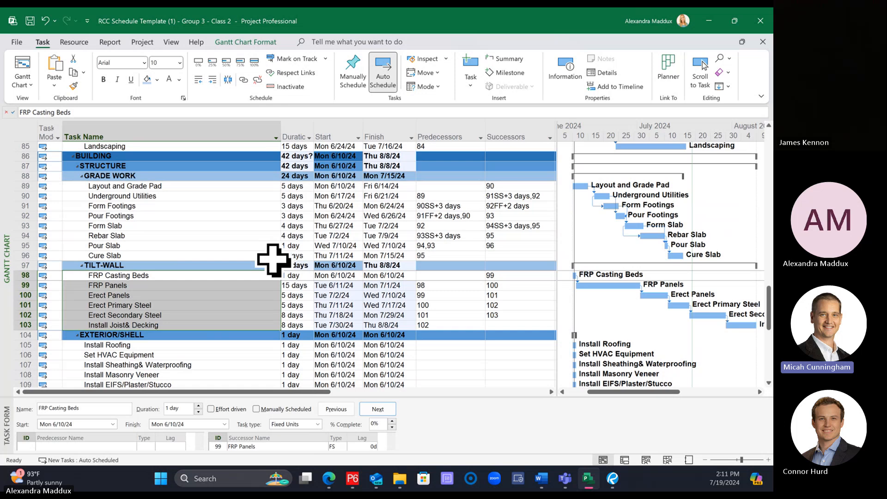
{"action": "left_click", "coordinate": [262, 256]}
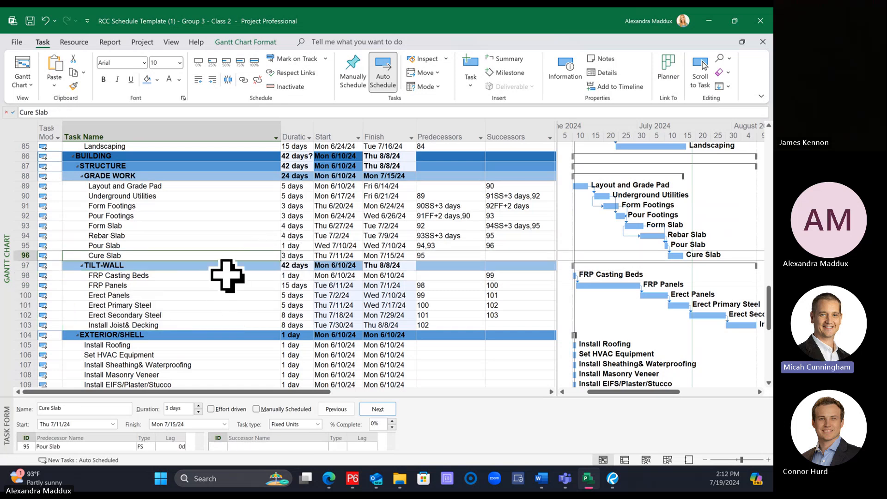
{"action": "key", "text": "ctrl+z"}
Step: Link the six tilt-wall subtasks finish-to-start in listed order, from FRP Casting Beds to Install Joist& Decking
{"action": "left_click", "coordinate": [190, 292]}
{"action": "left_click", "coordinate": [183, 276]}
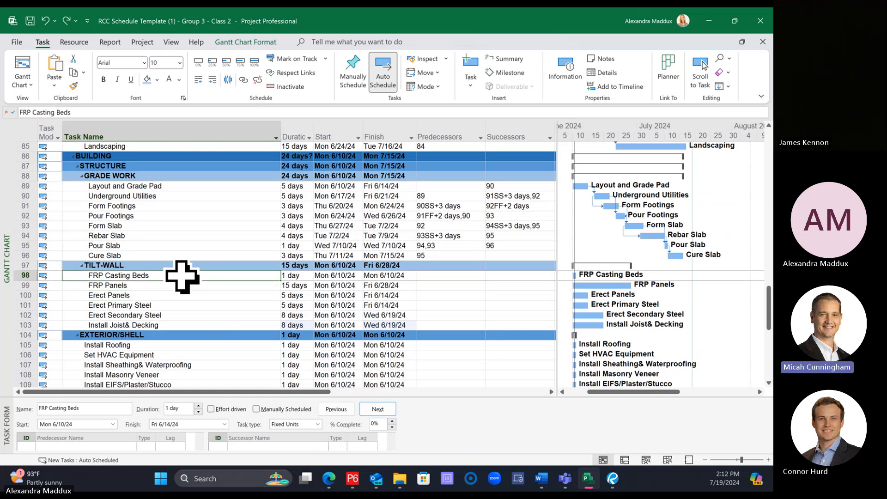
{"action": "left_click_drag", "start_coordinate": [182, 276], "coordinate": [178, 323]}
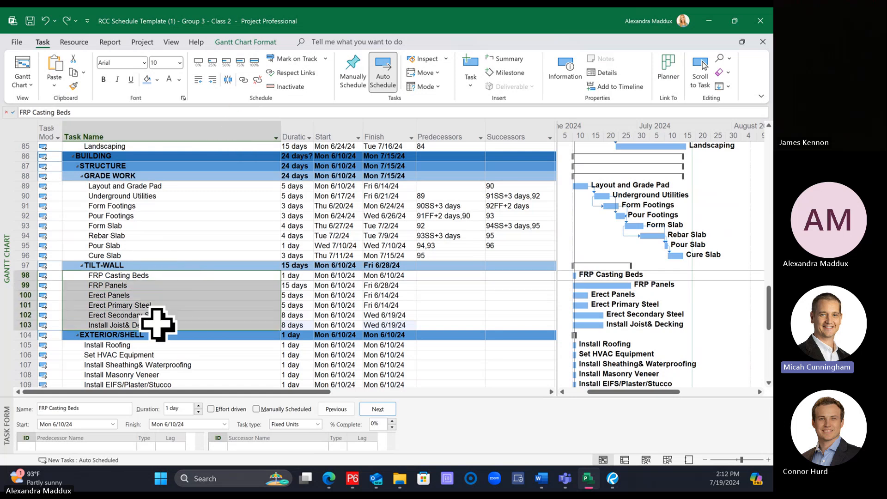
{"action": "left_click", "coordinate": [158, 325]}
{"action": "left_click_drag", "start_coordinate": [152, 275], "coordinate": [150, 325]}
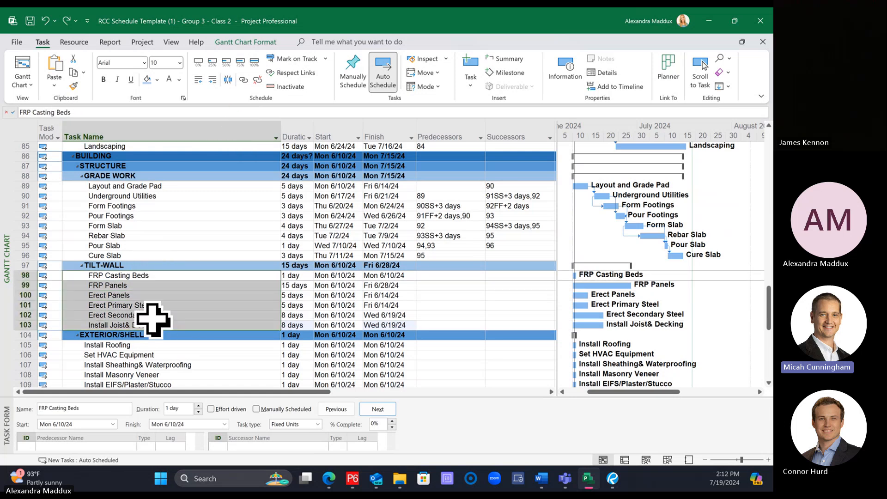
{"action": "left_click", "coordinate": [243, 80]}
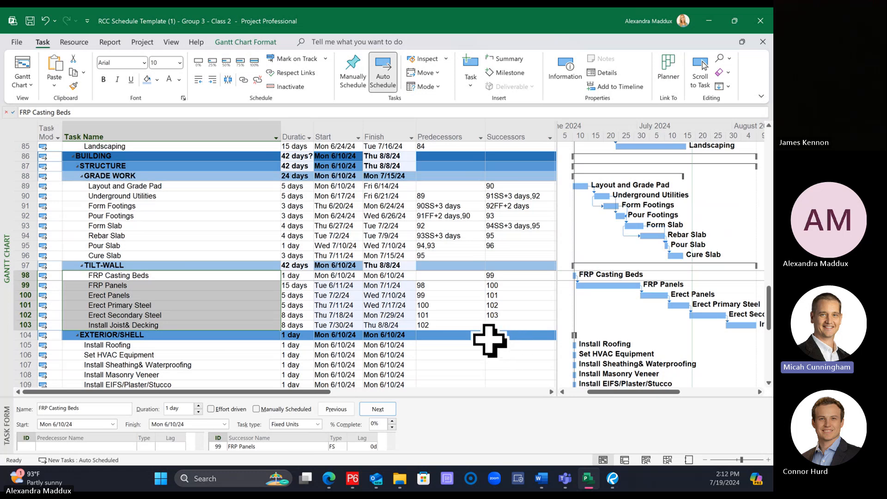
Step: Link Cure Slab in the grade work group to FRP Casting Beds as its finish-to-start predecessor
{"action": "left_click", "coordinate": [206, 259]}
{"action": "left_click", "coordinate": [170, 275]}
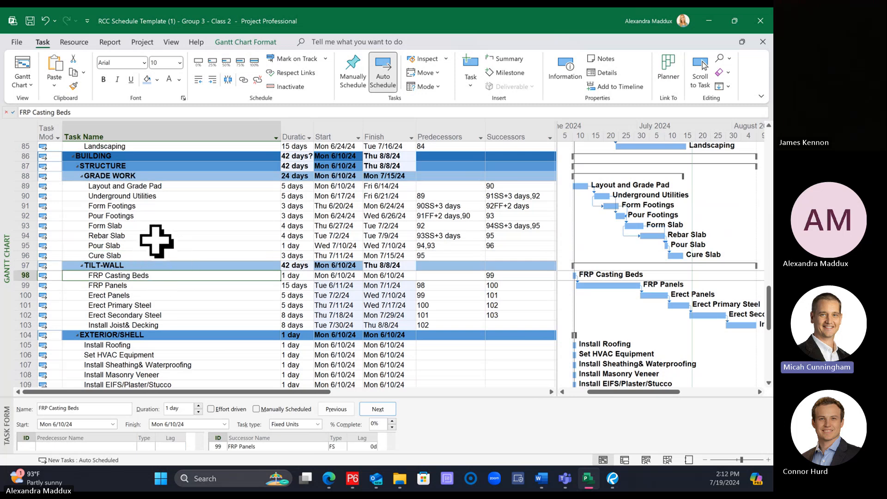
{"action": "left_click", "coordinate": [518, 255]}
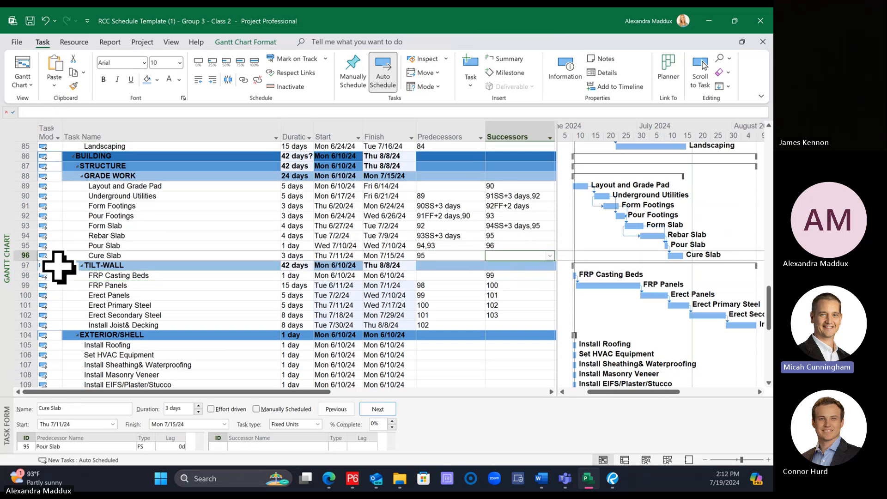
{"action": "left_click", "coordinate": [296, 295]}
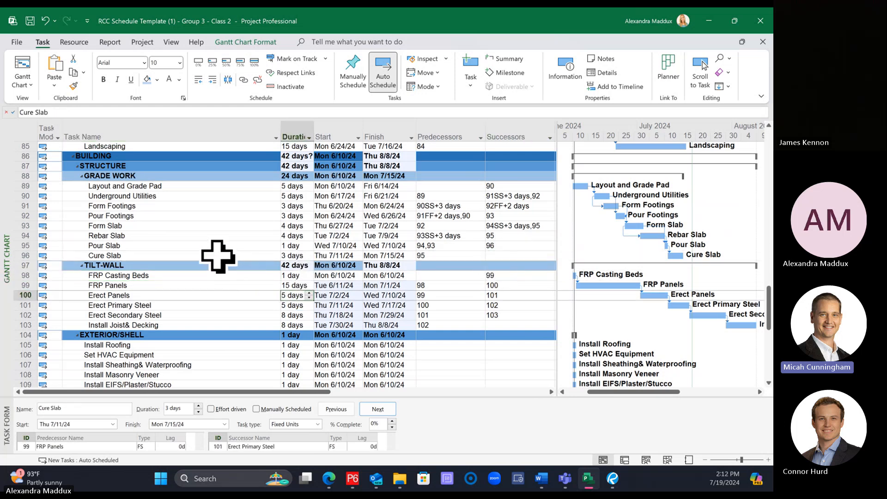
{"action": "left_click", "coordinate": [218, 256]}
{"action": "left_click", "coordinate": [215, 275], "text": "ctrl"}
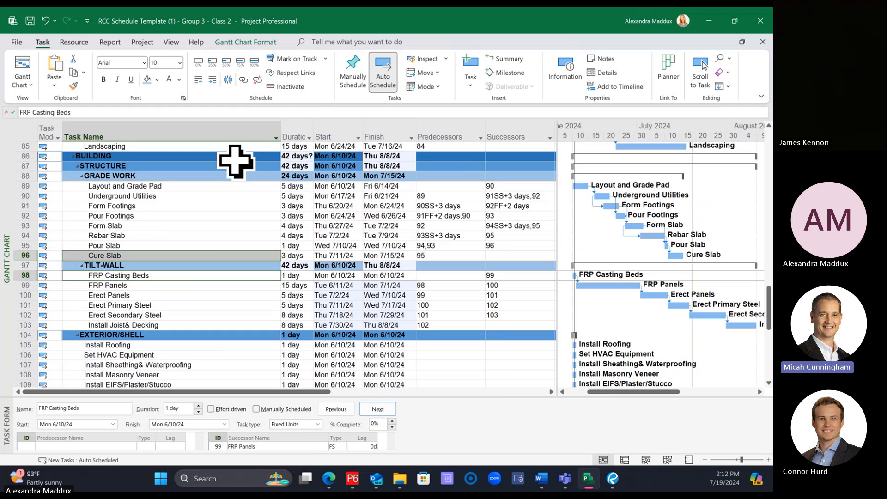
{"action": "left_click", "coordinate": [243, 79]}
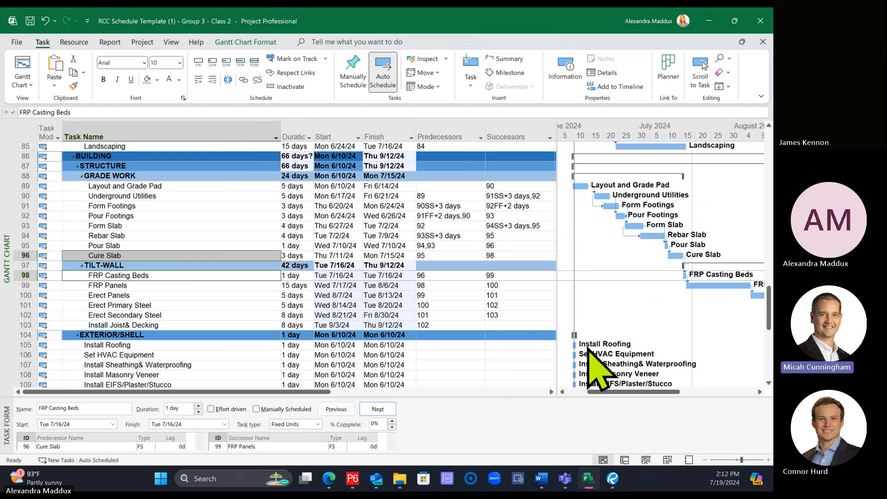
Step: Examine the grade work and tilt-wall bar sequence on coarser and finer Gantt timescales
{"action": "left_click", "coordinate": [705, 459]}
{"action": "left_click_drag", "start_coordinate": [637, 393], "coordinate": [663, 400]}
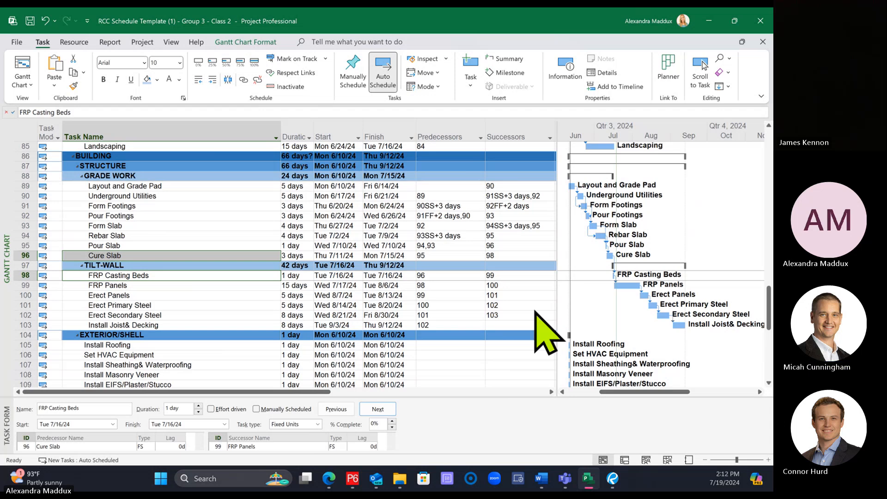
{"action": "left_click", "coordinate": [451, 267]}
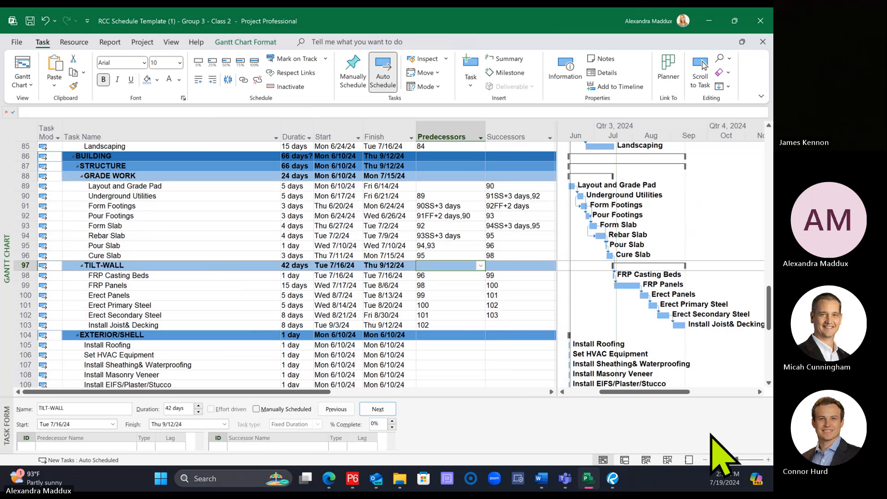
{"action": "left_click", "coordinate": [768, 459]}
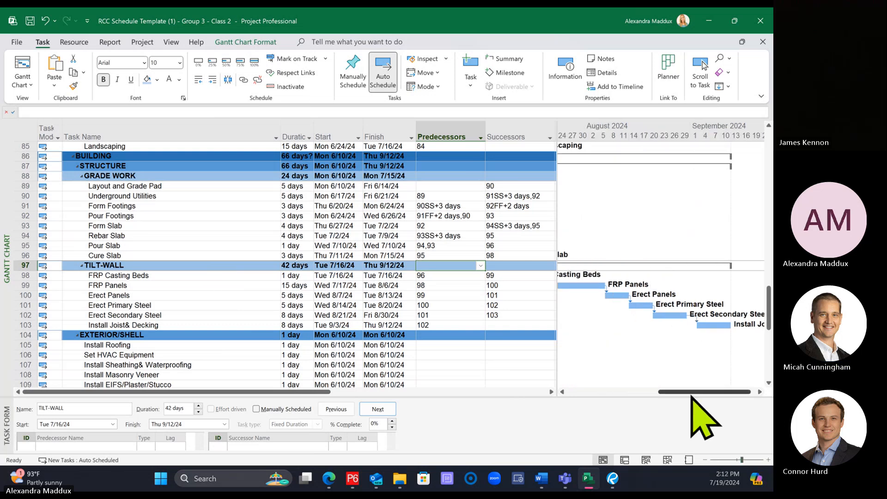
{"action": "left_click_drag", "start_coordinate": [693, 392], "coordinate": [636, 385]}
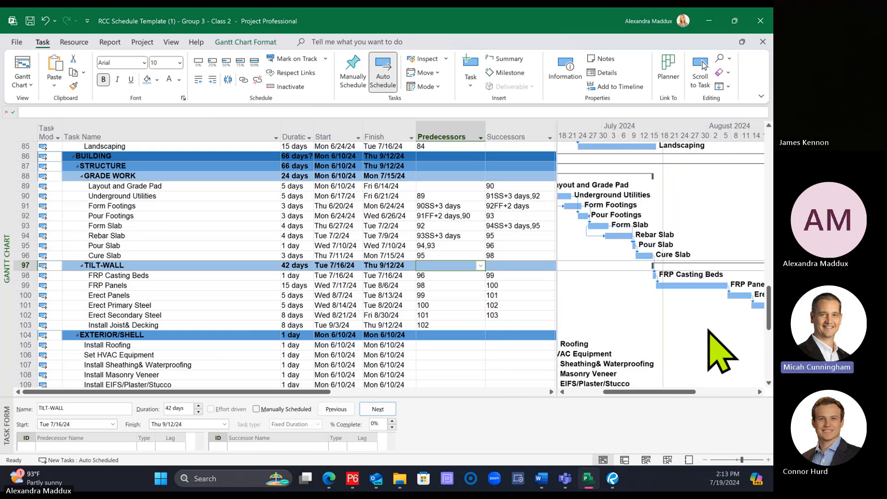
{"action": "left_click", "coordinate": [705, 459]}
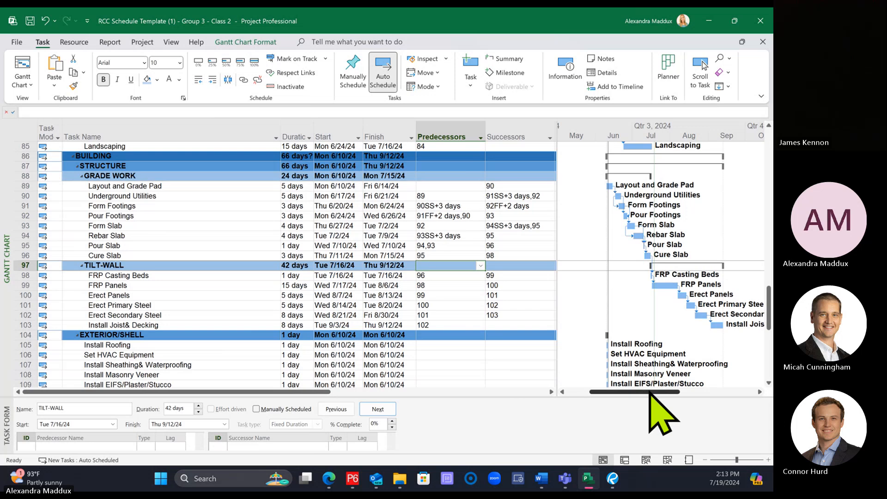
{"action": "left_click_drag", "start_coordinate": [650, 392], "coordinate": [658, 392]}
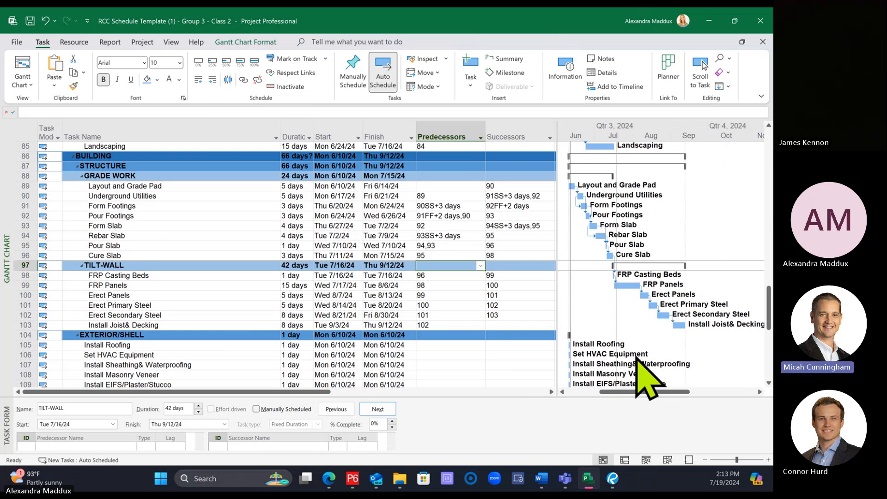
Step: Undo the Cure Slab link, and relink the Cure Slab bar to the FRP Casting Beds bar finish-to-start in the Gantt chart
{"action": "key", "text": "ctrl+z"}
{"action": "key", "text": "ctrl+y"}
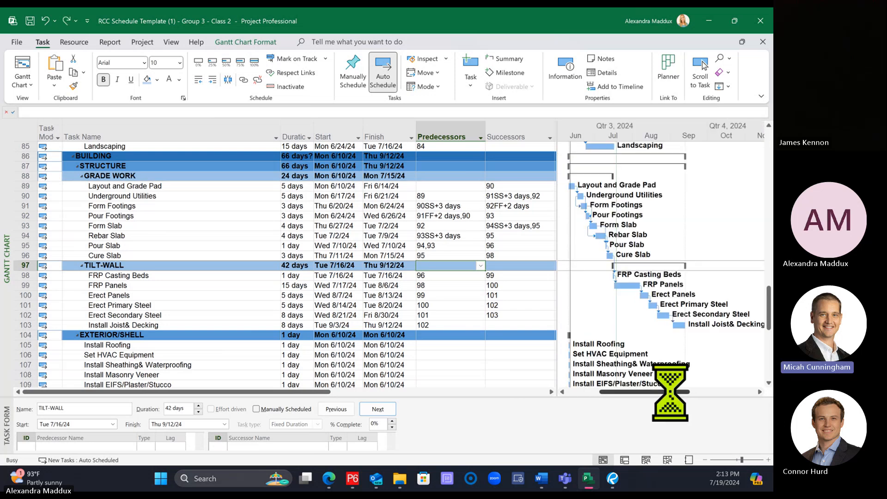
{"action": "key", "text": "ctrl+z"}
{"action": "key", "text": "ctrl+z"}
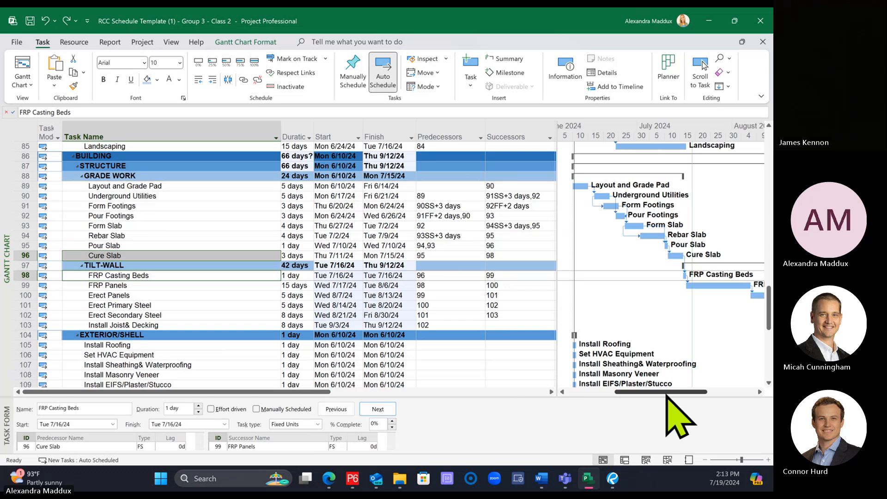
{"action": "key", "text": "ctrl+z"}
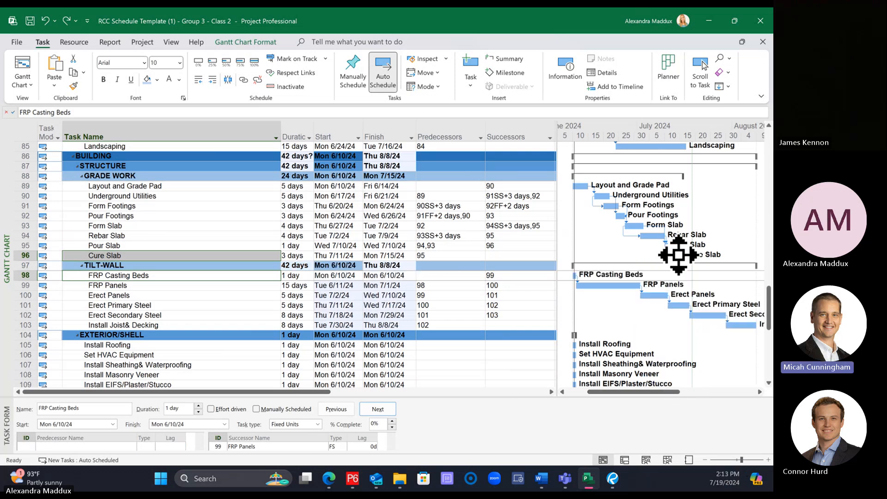
{"action": "mouse_move", "coordinate": [677, 255]}
{"action": "left_mouse_down"}
{"action": "mouse_move", "coordinate": [577, 280]}
{"action": "mouse_move", "coordinate": [585, 281]}
{"action": "mouse_move", "coordinate": [590, 276]}
{"action": "mouse_move", "coordinate": [576, 260]}
{"action": "mouse_move", "coordinate": [577, 277]}
{"action": "left_mouse_up"}
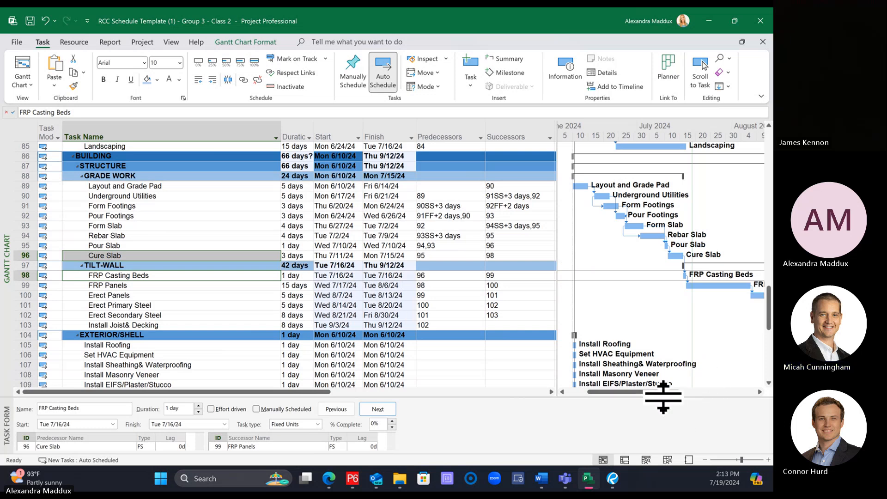
Step: Narrow the Predecessors column and widen the Gantt chart area so the task table ends at the Successors column
{"action": "left_click_drag", "start_coordinate": [663, 397], "coordinate": [663, 388]}
{"action": "left_click_drag", "start_coordinate": [556, 262], "coordinate": [549, 262]}
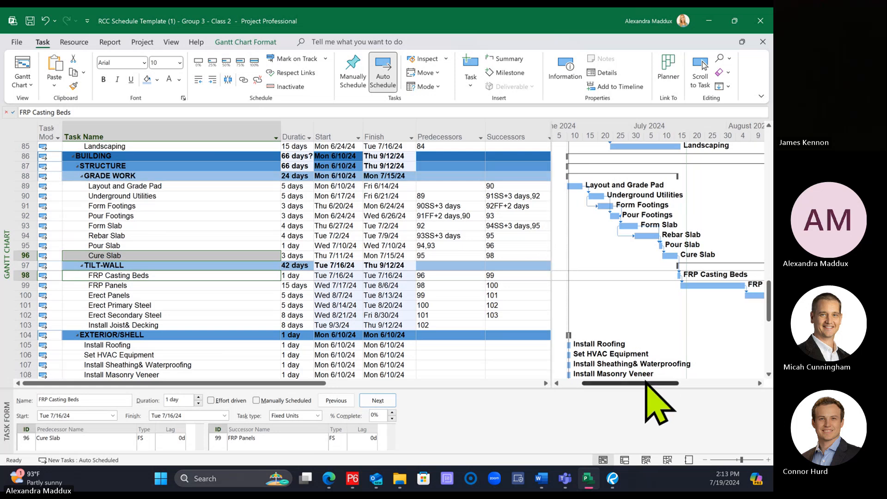
{"action": "left_click_drag", "start_coordinate": [646, 381], "coordinate": [646, 381]}
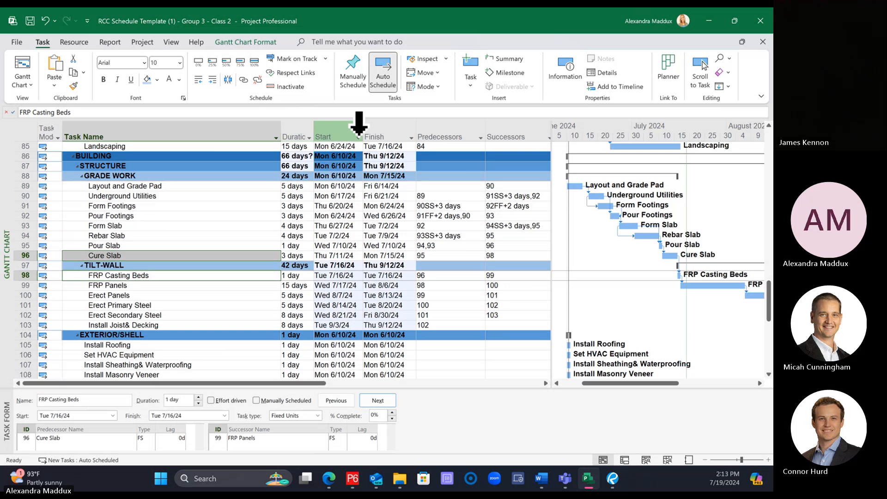
{"action": "left_click_drag", "start_coordinate": [490, 133], "coordinate": [474, 130]}
{"action": "left_click", "coordinate": [509, 154]}
{"action": "left_click", "coordinate": [533, 136]}
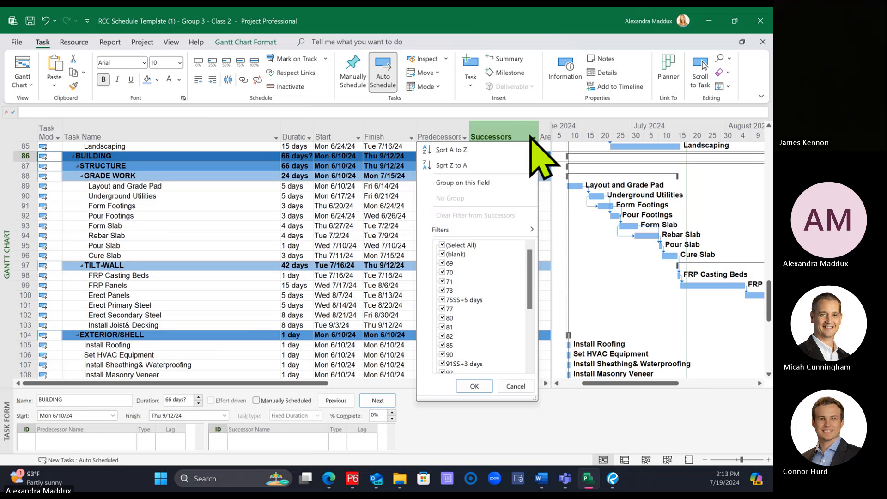
{"action": "left_click", "coordinate": [548, 164]}
{"action": "left_click_drag", "start_coordinate": [538, 135], "coordinate": [523, 151]}
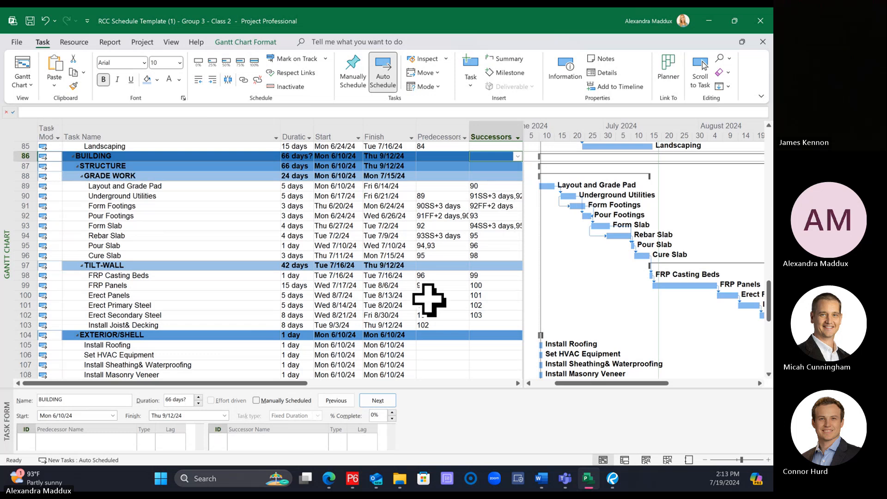
Step: Try a finish-to-finish link from FRP Panels to Erect Panels by setting the FRP Panels successor to 100FF
{"action": "scroll", "coordinate": [429, 300], "scroll_direction": "down", "scroll_amount": 1}
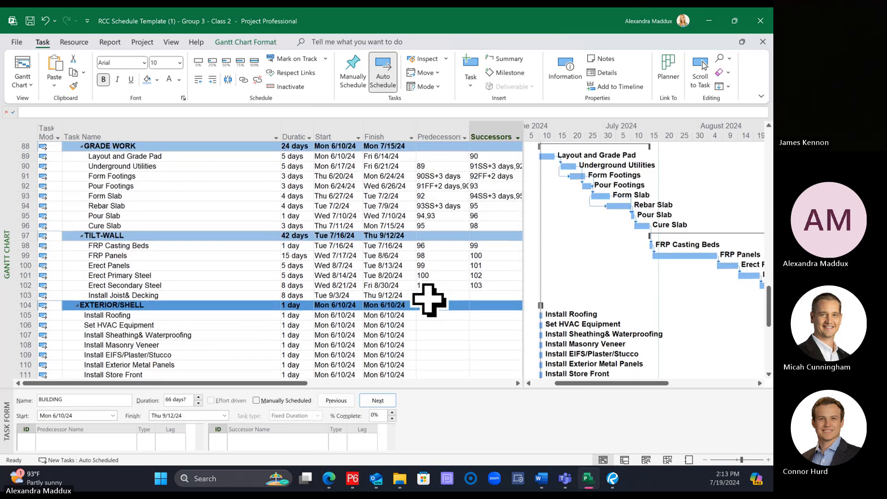
{"action": "left_click", "coordinate": [704, 459]}
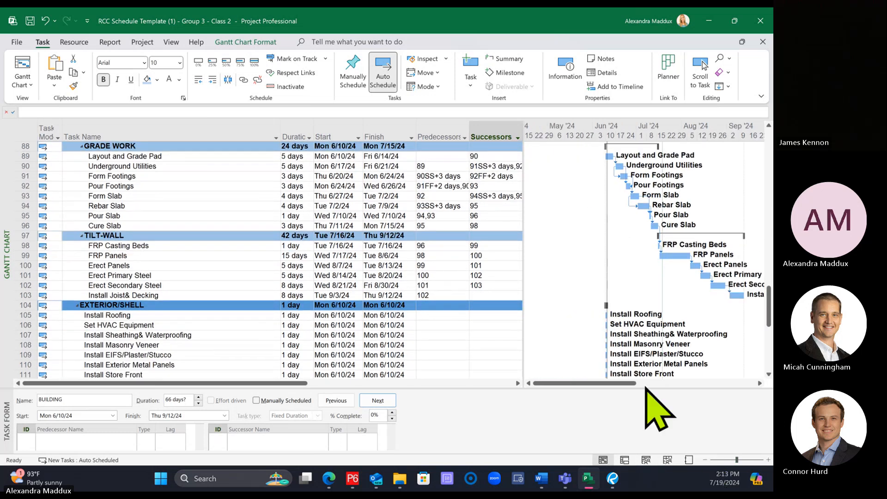
{"action": "left_click_drag", "start_coordinate": [597, 384], "coordinate": [603, 386]}
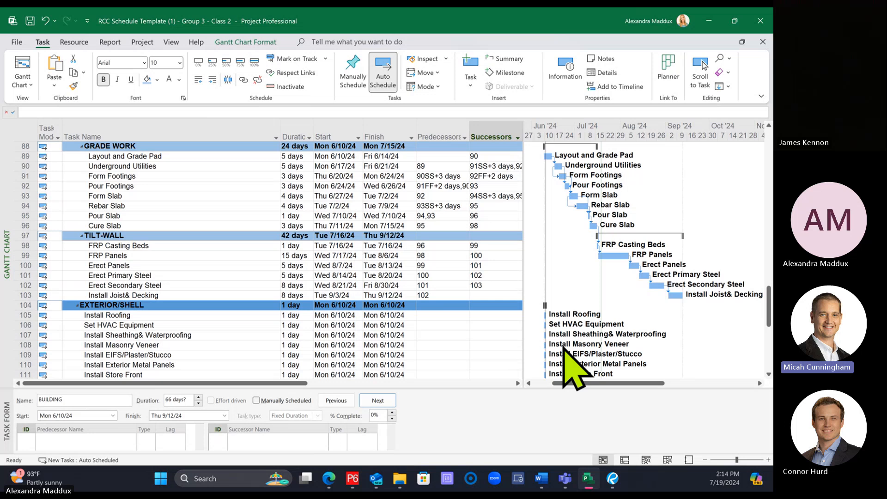
{"action": "left_click", "coordinate": [500, 286]}
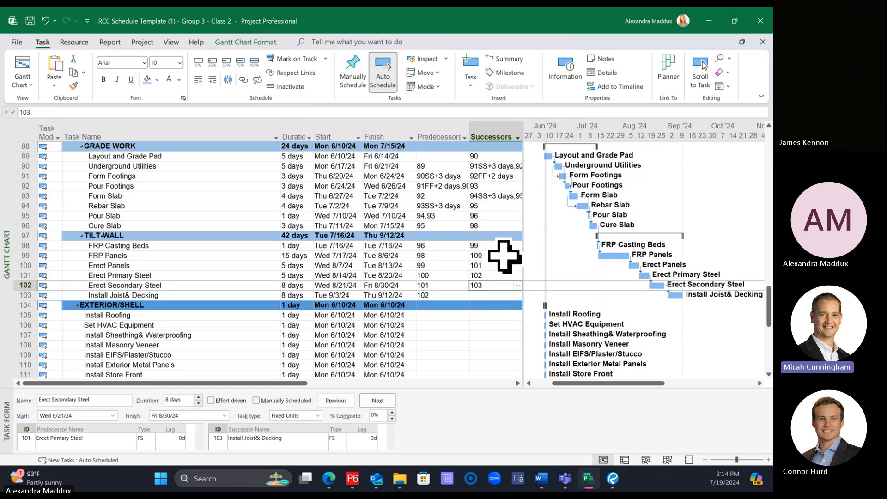
{"action": "left_click", "coordinate": [509, 265]}
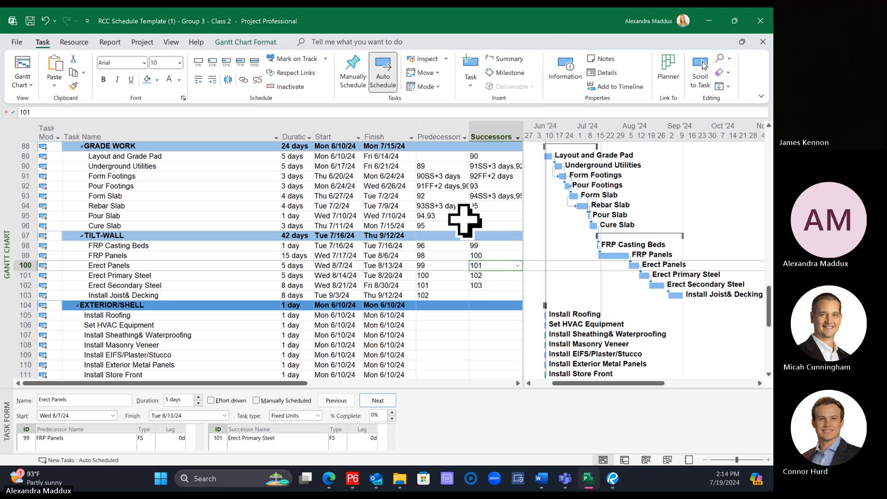
{"action": "left_click", "coordinate": [497, 255]}
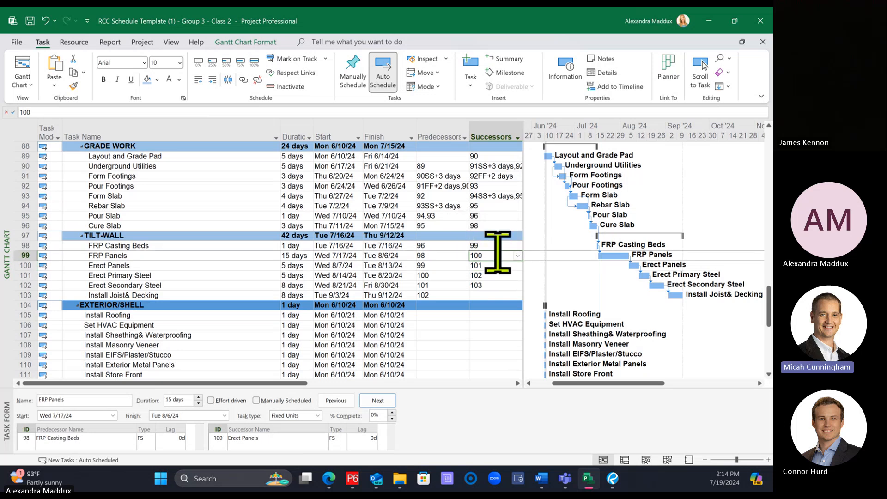
{"action": "type", "text": "100FF"}
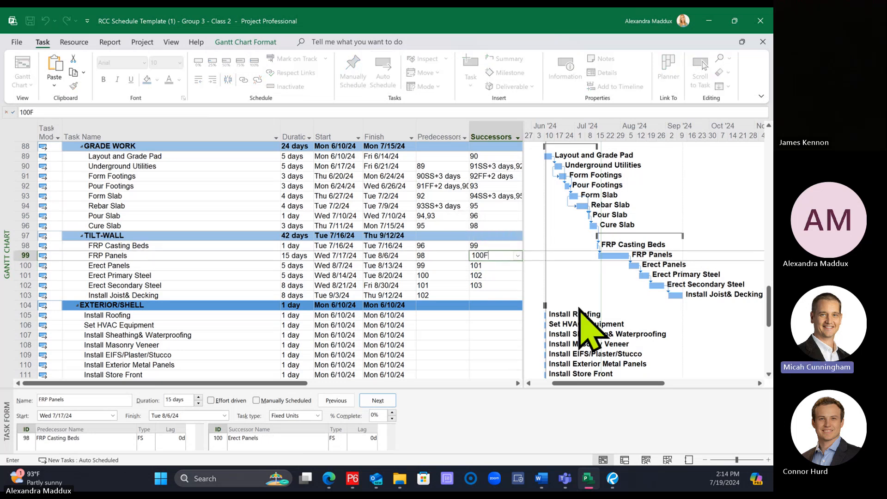
{"action": "key", "text": "Return"}
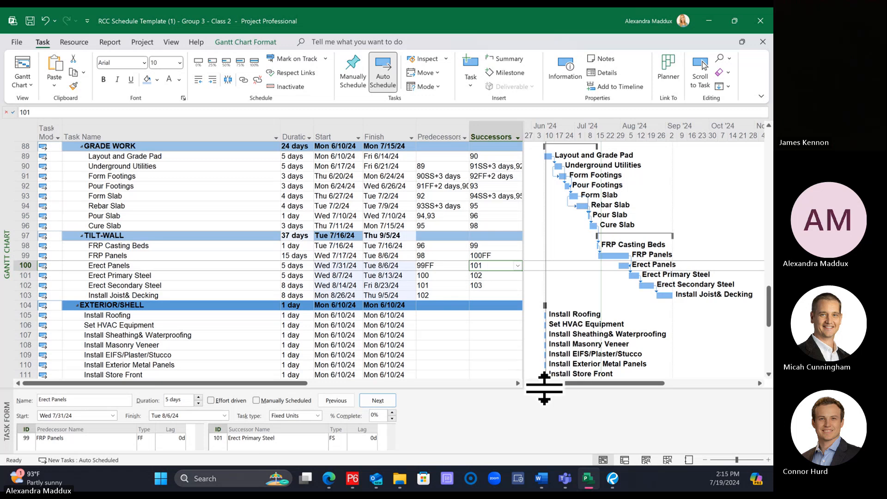
Step: Enlarge the task form area and restore the finish-to-start link by setting the FRP Panels successor to 100
{"action": "left_click_drag", "start_coordinate": [544, 388], "coordinate": [546, 355]}
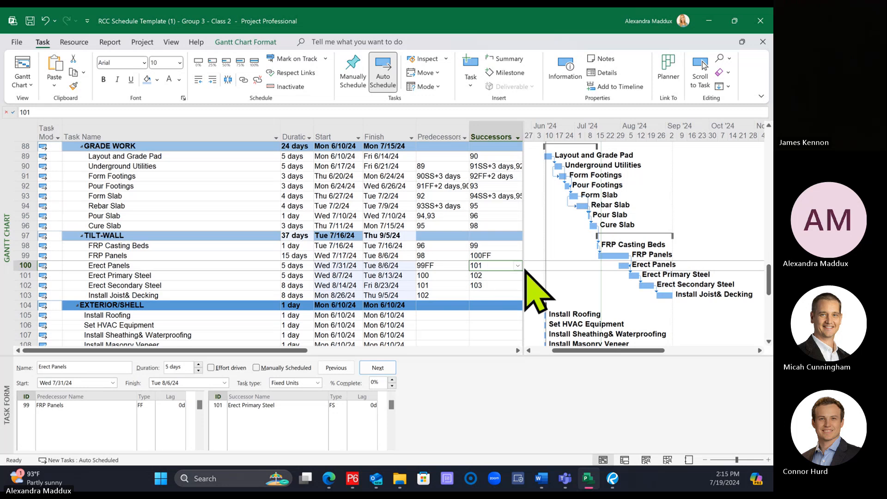
{"action": "left_click", "coordinate": [501, 256]}
{"action": "left_click", "coordinate": [500, 268]}
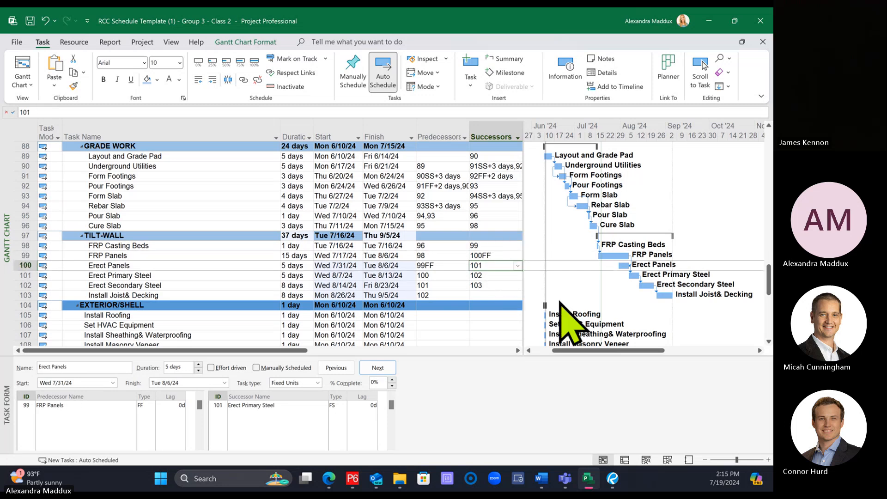
{"action": "left_click", "coordinate": [494, 255]}
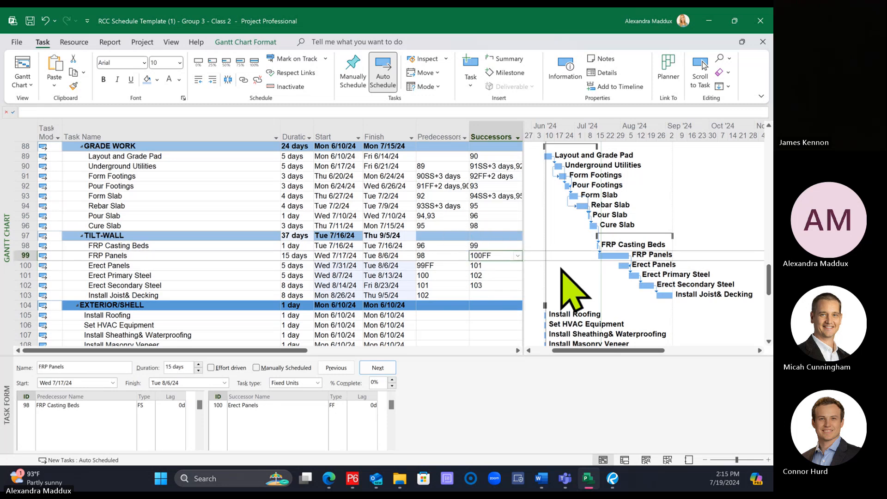
{"action": "type", "text": "100"}
{"action": "key", "text": "Return"}
{"action": "left_click", "coordinate": [435, 239]}
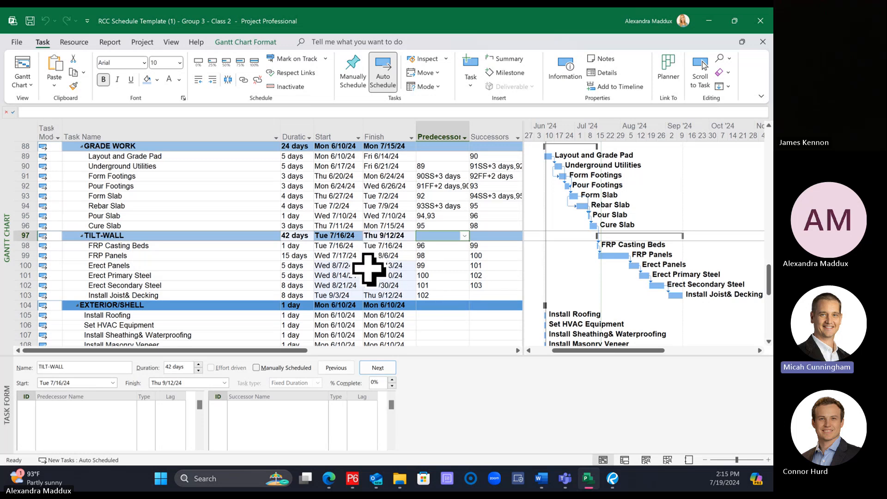
Step: Check the Gantt chart's link and bar layout options without changing them
{"action": "scroll", "coordinate": [367, 270], "scroll_direction": "down", "scroll_amount": 1}
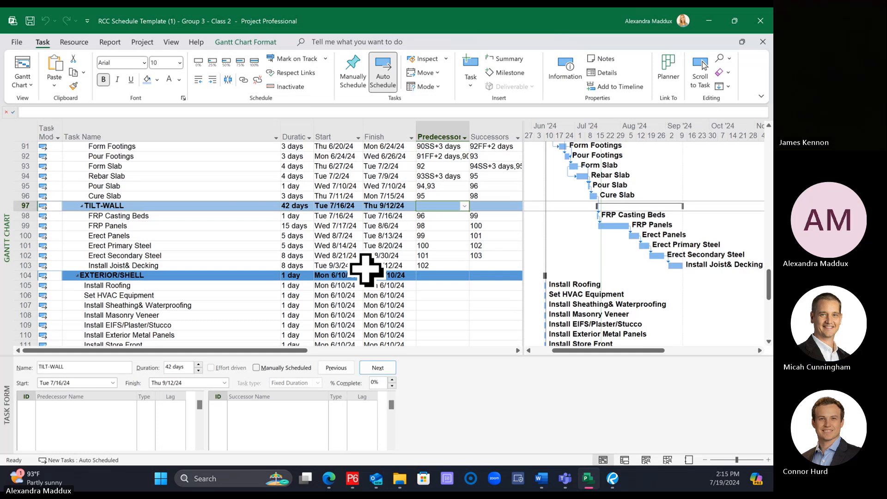
{"action": "right_click", "coordinate": [662, 173]}
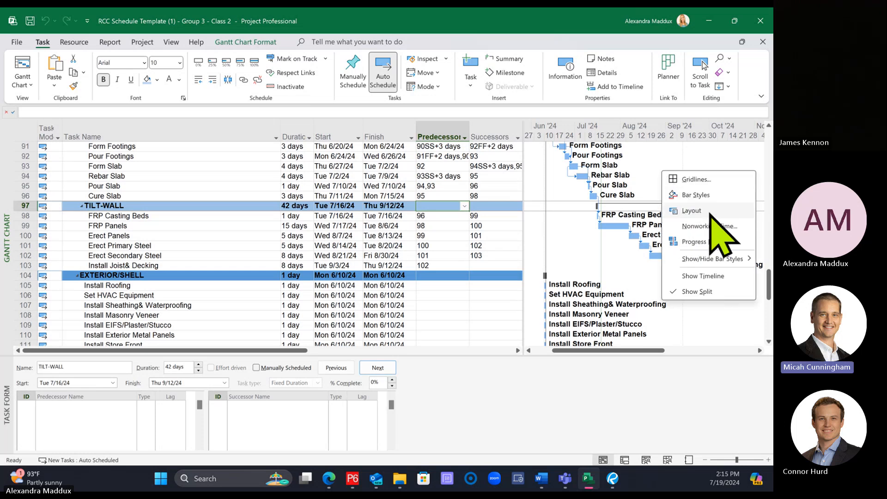
{"action": "left_click", "coordinate": [708, 212]}
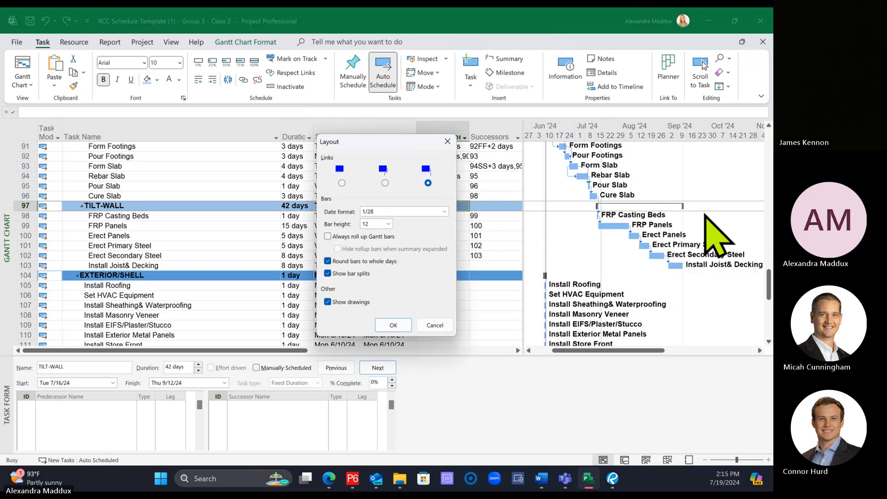
{"action": "left_click", "coordinate": [431, 328]}
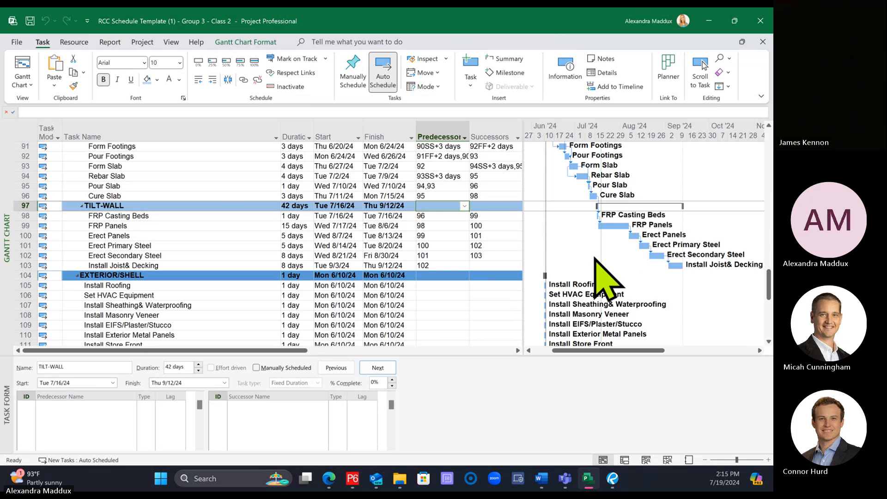
Step: Review the remaining tasks under Exterior/Shell, Interior Finishes and Final Inspections
{"action": "left_click", "coordinate": [494, 276]}
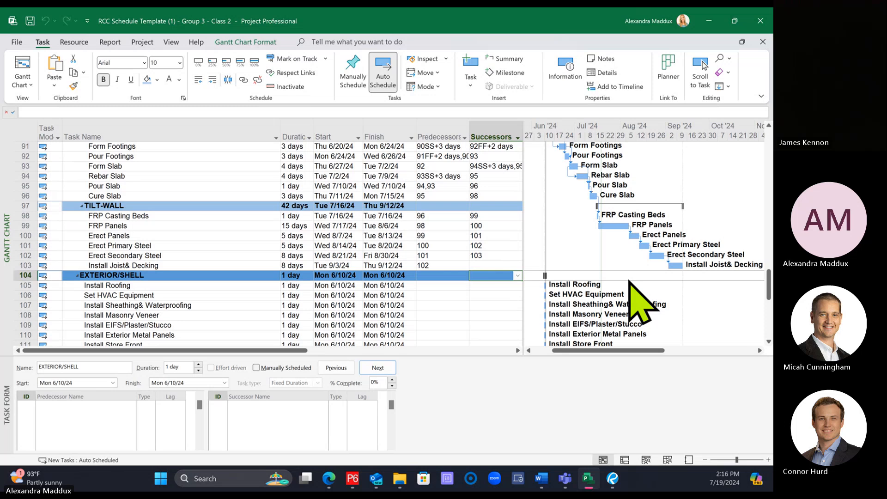
{"action": "scroll", "coordinate": [624, 280], "scroll_direction": "down", "scroll_amount": 3}
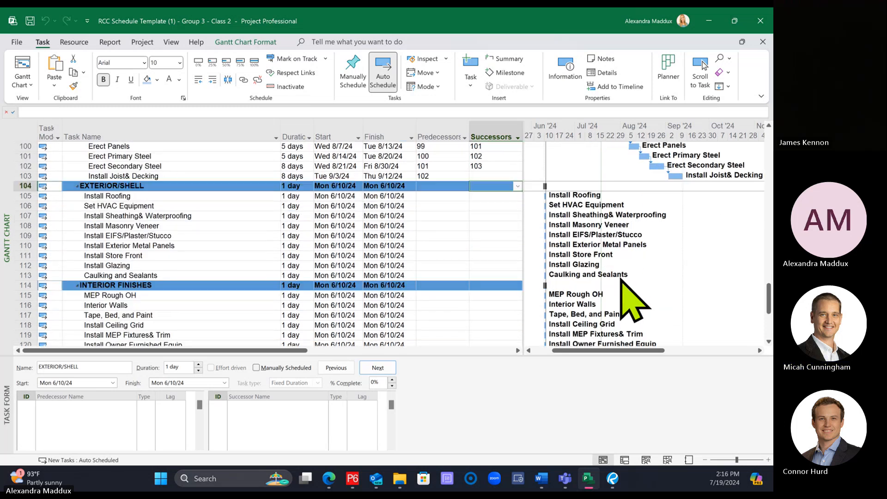
{"action": "scroll", "coordinate": [621, 280], "scroll_direction": "down", "scroll_amount": 4}
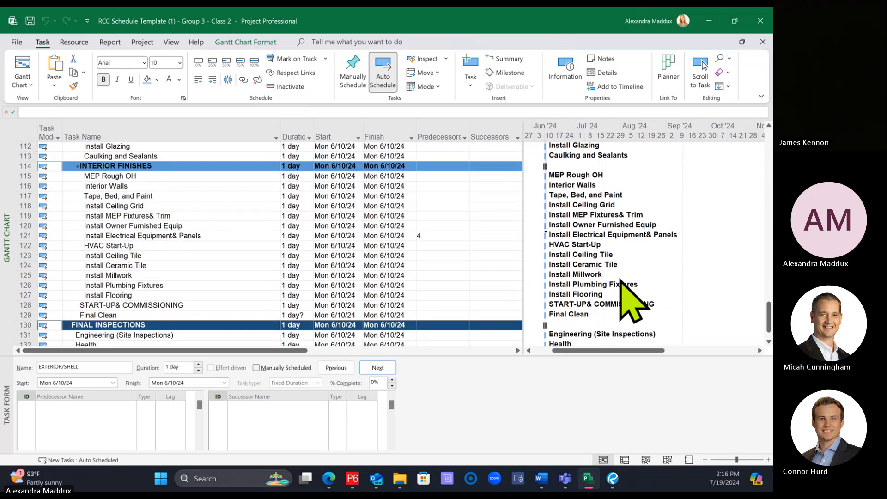
{"action": "scroll", "coordinate": [621, 280], "scroll_direction": "down", "scroll_amount": 3}
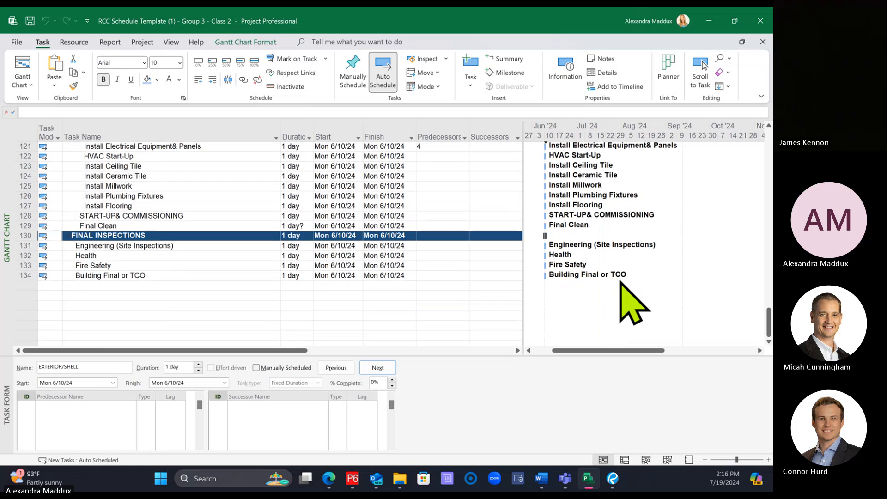
{"action": "scroll", "coordinate": [632, 305], "scroll_direction": "up", "scroll_amount": 4}
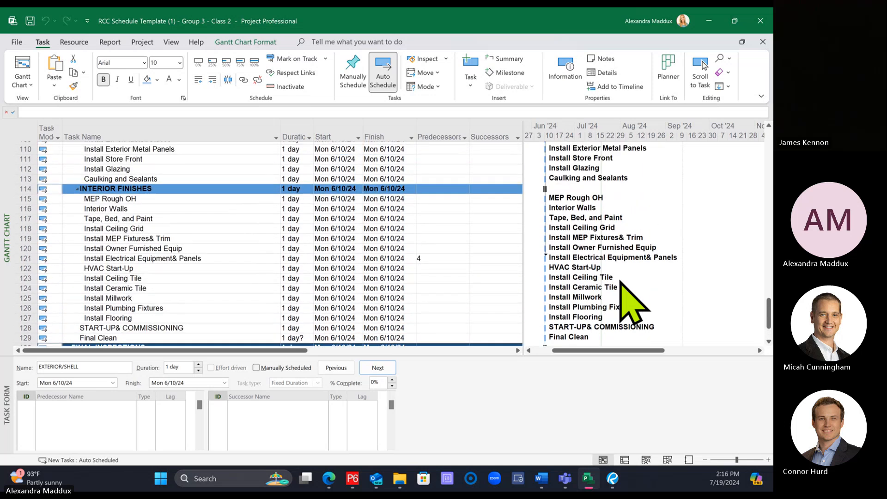
Step: Check the project's save and auto-save options without changing them
{"action": "scroll", "coordinate": [633, 305], "scroll_direction": "up", "scroll_amount": 2}
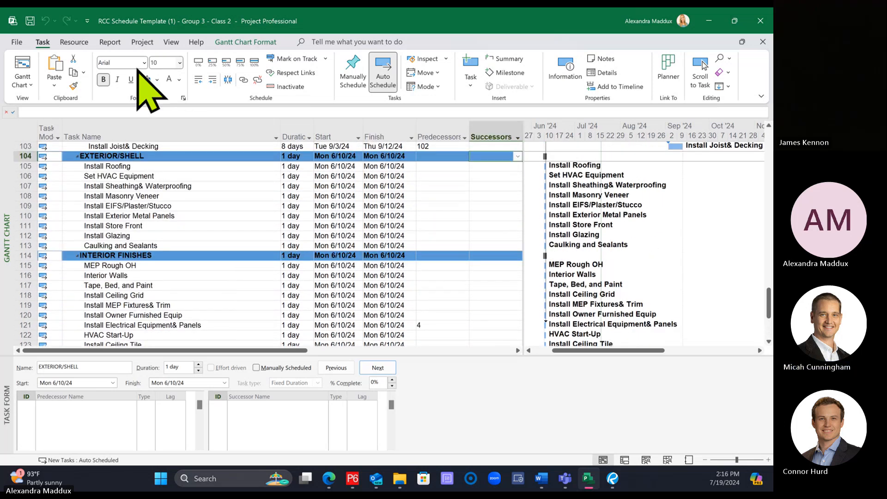
{"action": "left_click", "coordinate": [16, 43]}
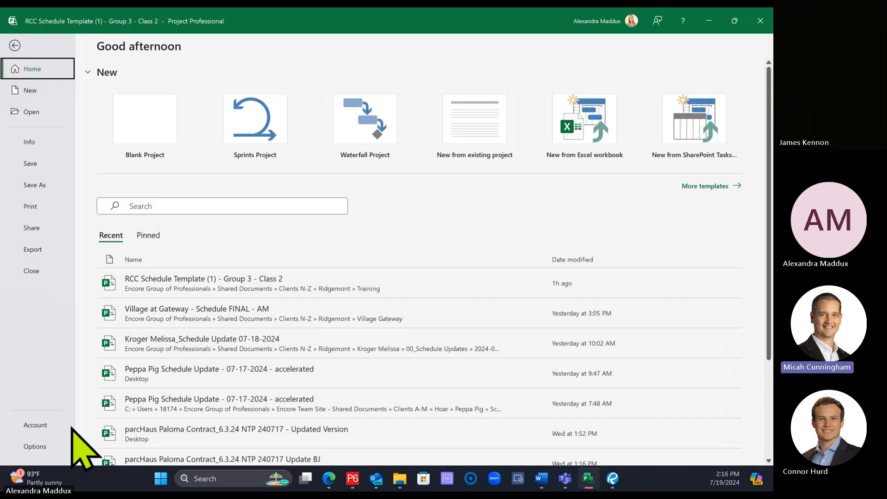
{"action": "left_click", "coordinate": [35, 446]}
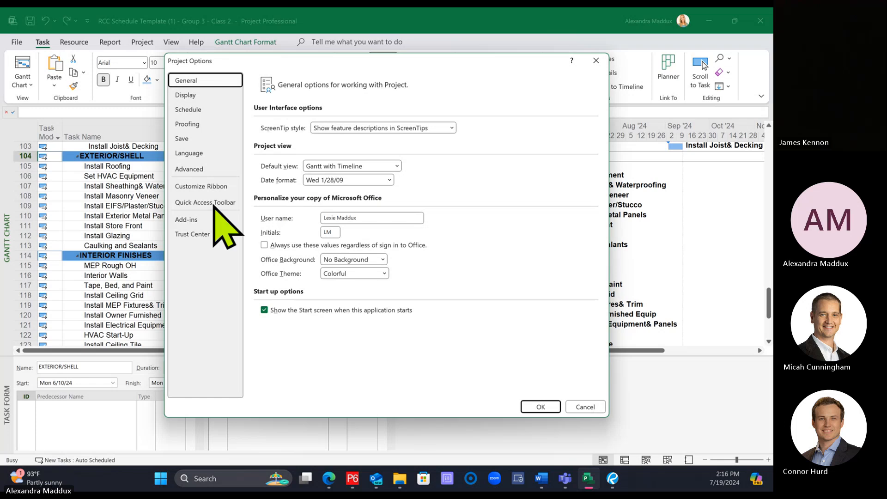
{"action": "left_click", "coordinate": [203, 138]}
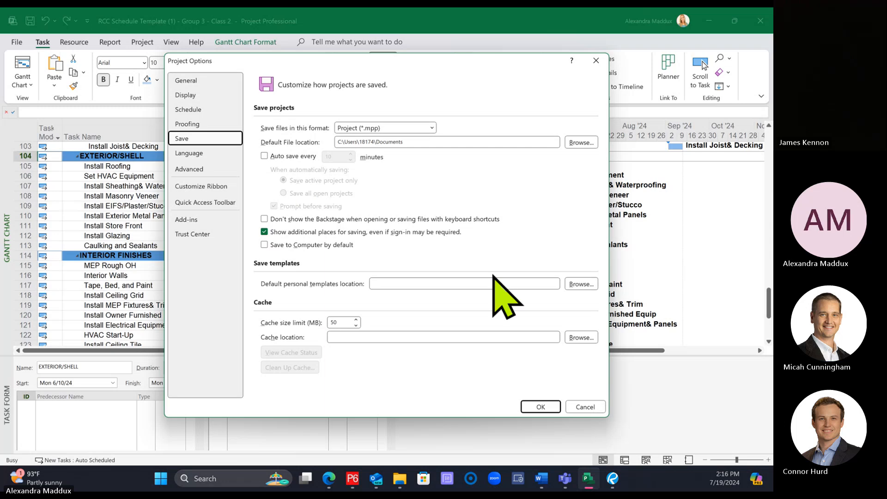
{"action": "left_click", "coordinate": [585, 407]}
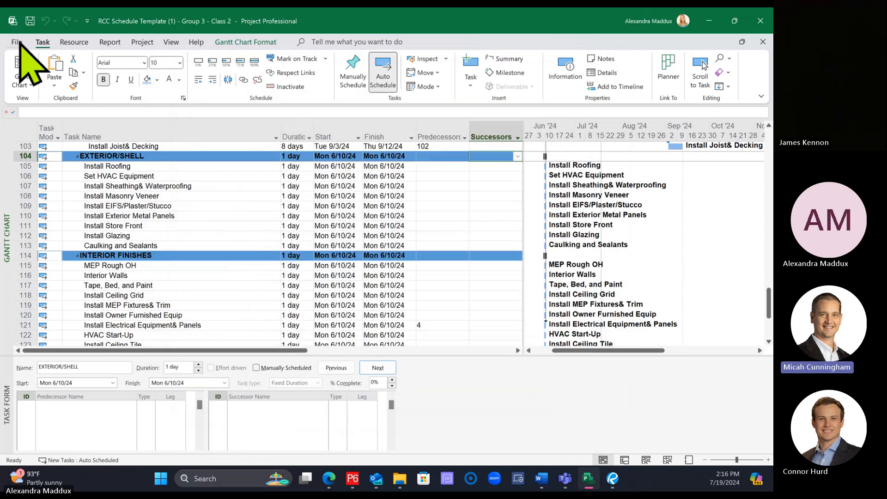
{"action": "left_click", "coordinate": [19, 43]}
{"action": "left_click", "coordinate": [28, 446]}
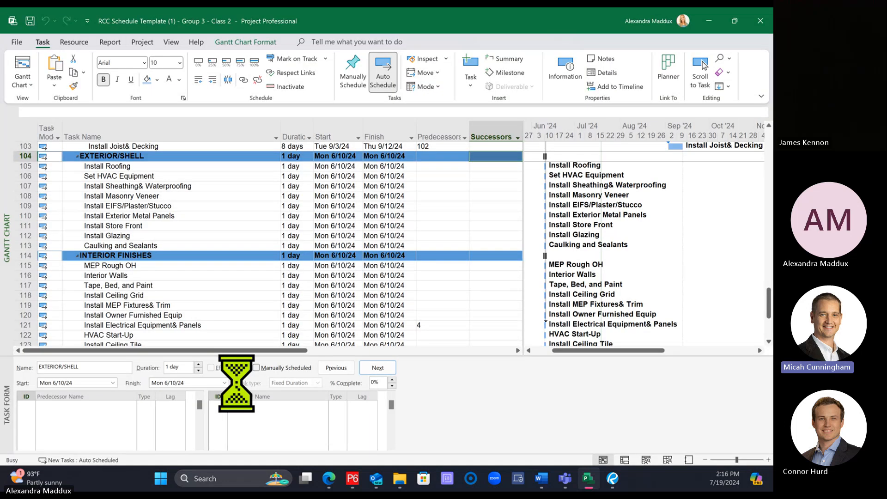
{"action": "left_click", "coordinate": [194, 138]}
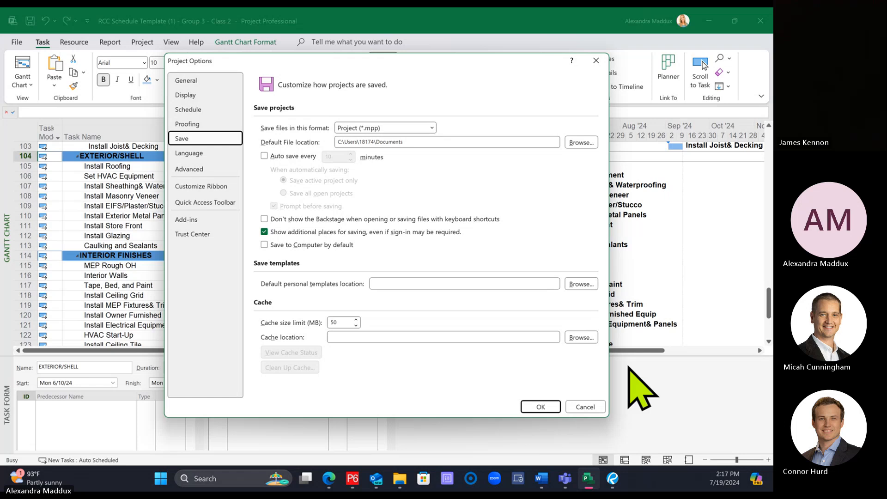
{"action": "left_click", "coordinate": [584, 407]}
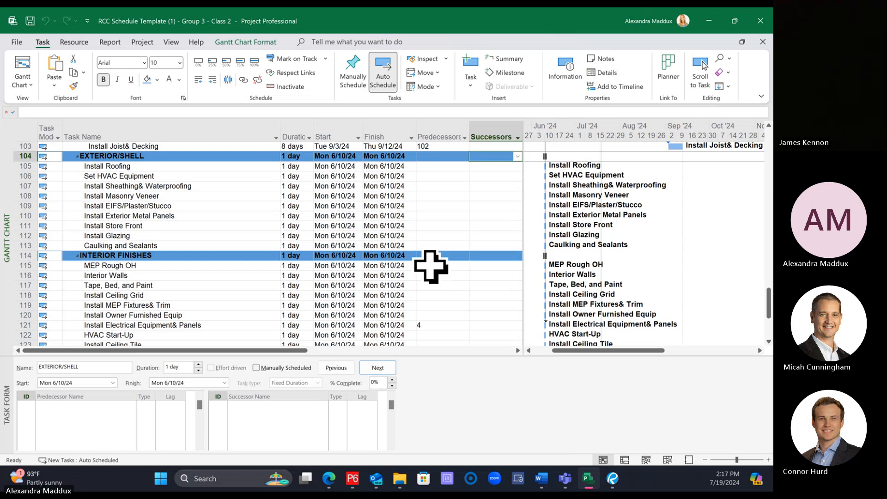
Step: Review the Exterior/Shell tasks, focusing on the rows from Install Masonry Veneer through Install Store Front
{"action": "scroll", "coordinate": [455, 247], "scroll_direction": "down", "scroll_amount": 5}
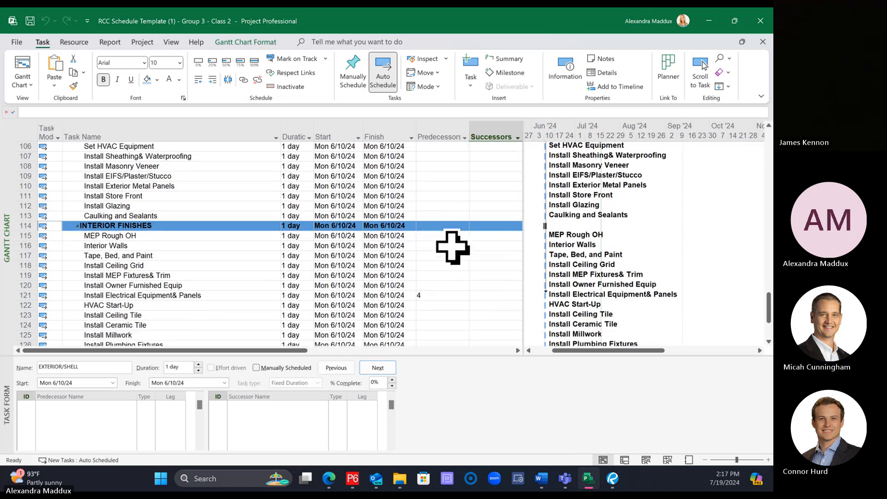
{"action": "scroll", "coordinate": [453, 248], "scroll_direction": "up", "scroll_amount": 8}
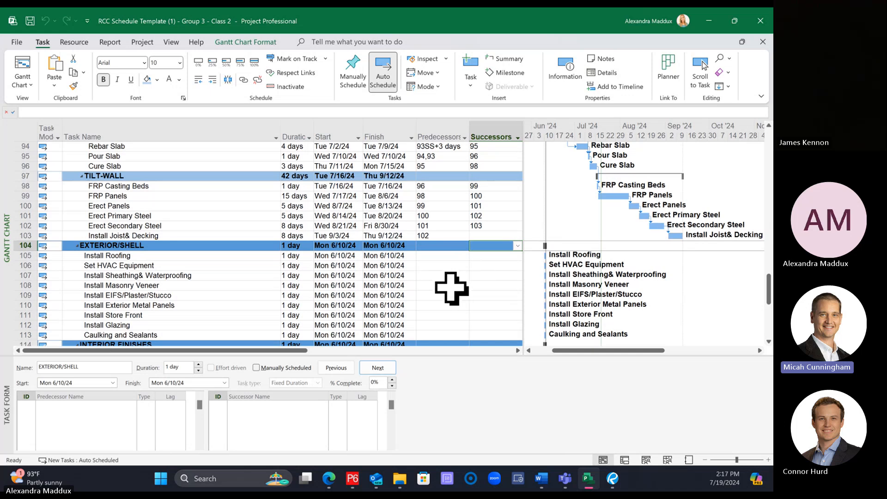
{"action": "scroll", "coordinate": [375, 279], "scroll_direction": "down", "scroll_amount": 1}
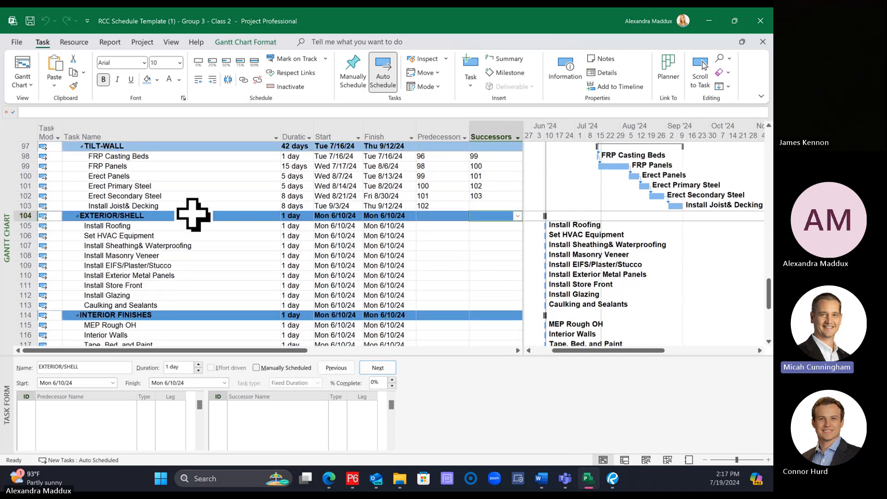
{"action": "left_click", "coordinate": [213, 235]}
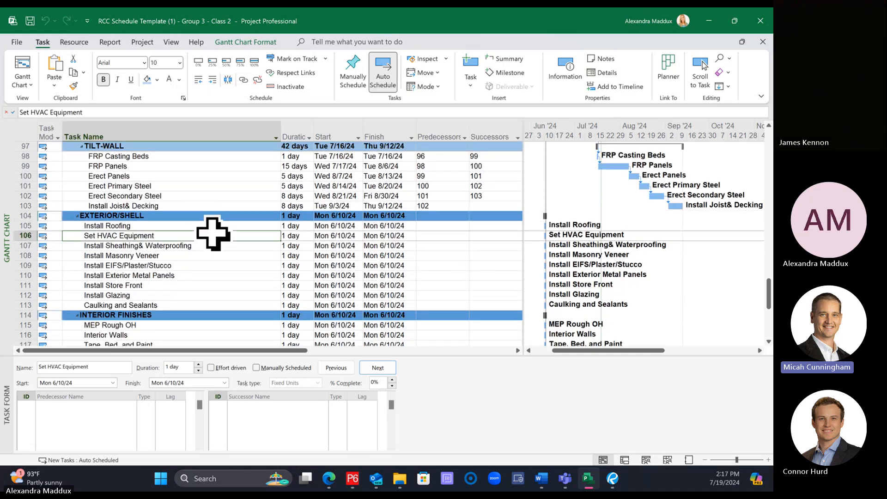
{"action": "left_click", "coordinate": [202, 256]}
{"action": "left_click", "coordinate": [201, 266]}
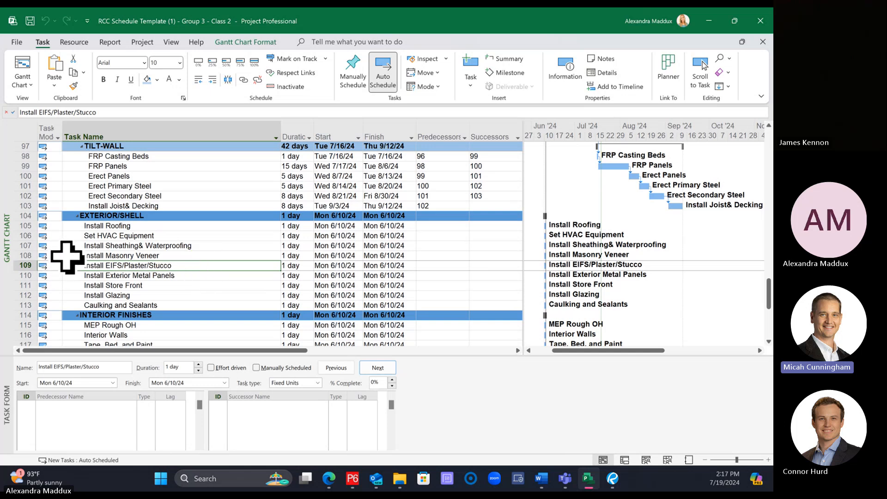
{"action": "left_click_drag", "start_coordinate": [68, 257], "coordinate": [66, 288]}
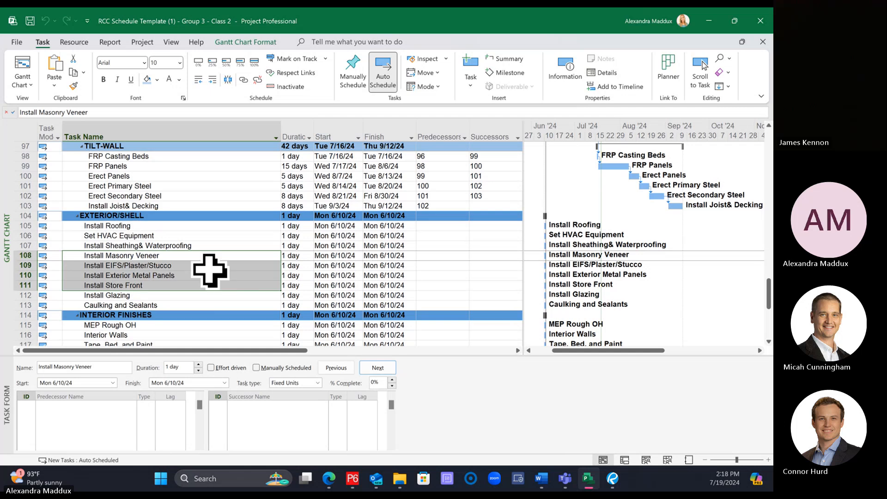
Step: Try deleting the Install Masonry Veneer task and undo the deletion
{"action": "left_click", "coordinate": [194, 255]}
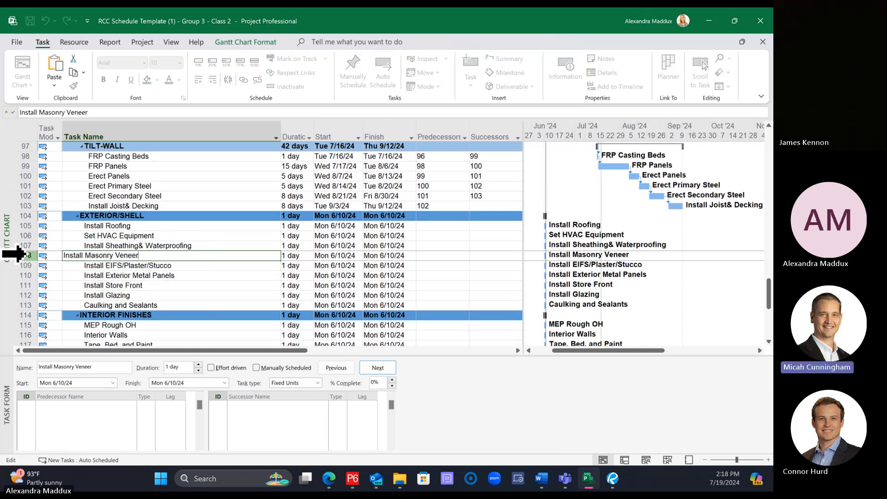
{"action": "left_click", "coordinate": [25, 255]}
{"action": "right_click", "coordinate": [29, 256]}
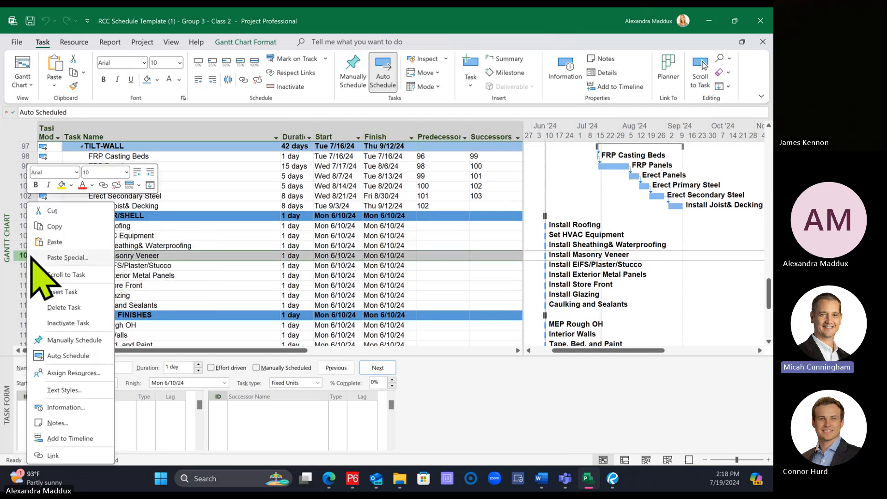
{"action": "left_click", "coordinate": [73, 307]}
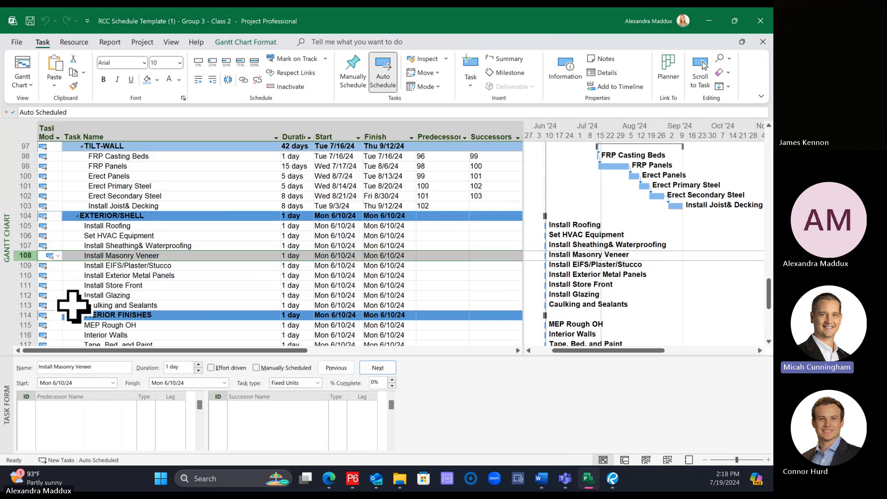
{"action": "left_click", "coordinate": [169, 275]}
{"action": "left_click", "coordinate": [166, 255]}
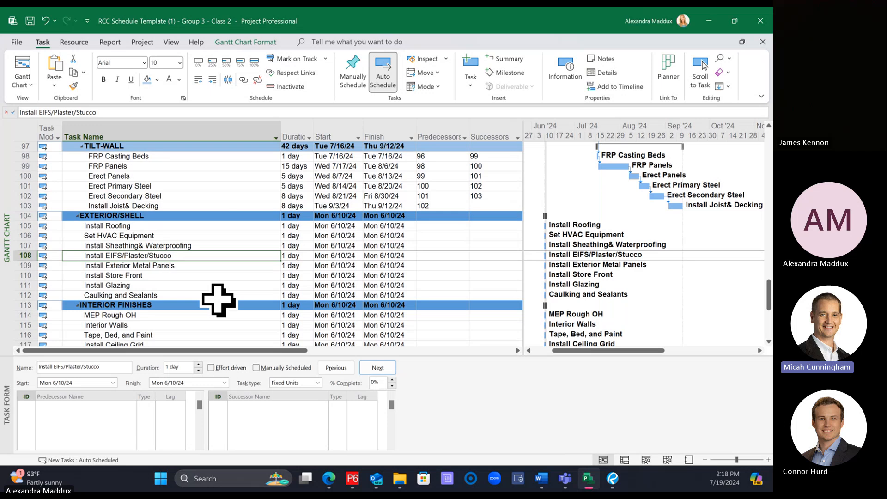
{"action": "key", "text": "ctrl+z"}
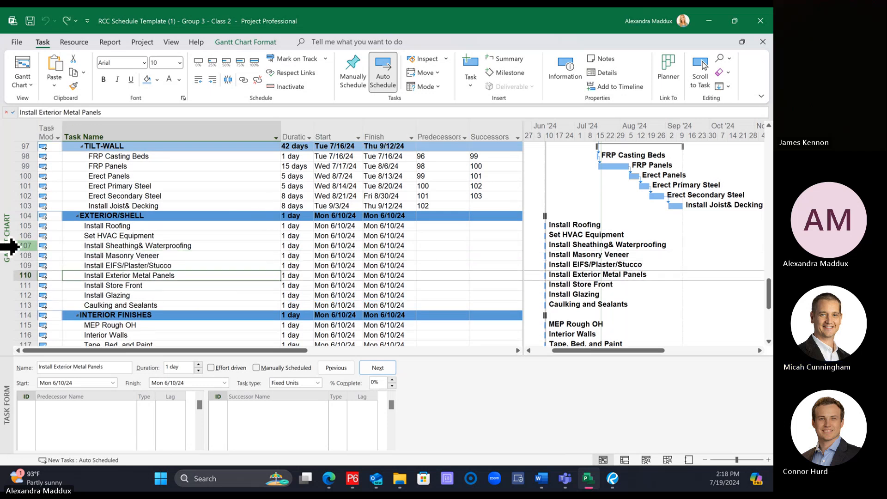
Step: Delete the Install Masonry Veneer task under Exterior/Shell
{"action": "left_click", "coordinate": [26, 256]}
{"action": "right_click", "coordinate": [26, 255]}
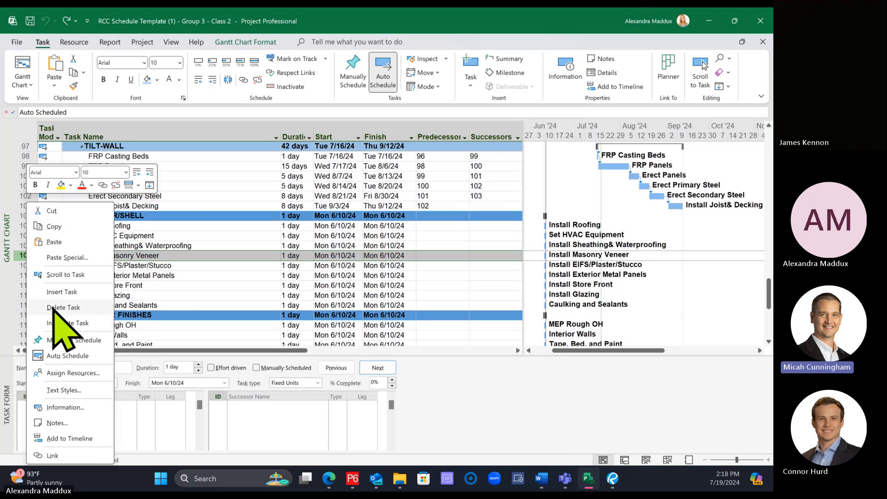
{"action": "left_click", "coordinate": [51, 324]}
{"action": "left_click", "coordinate": [209, 285]}
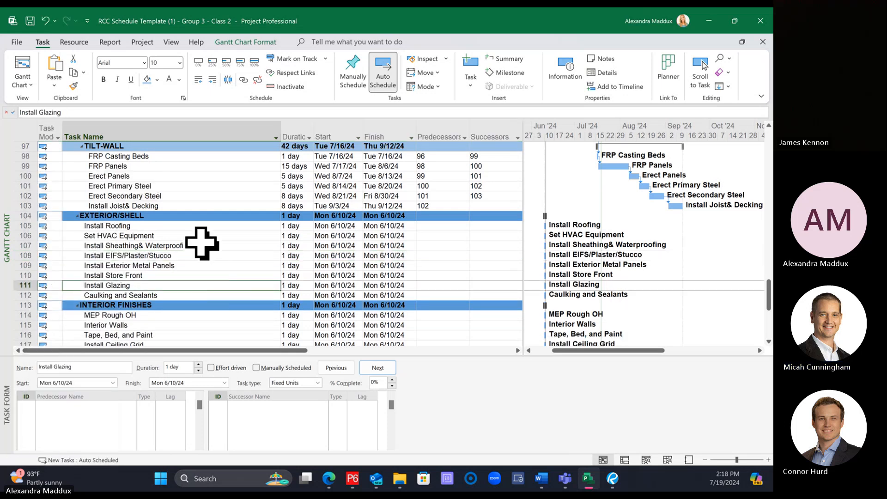
Step: Rename the Install Store Front task as "Install Store Front & Glazing" and delete the separate Install Glazing task
{"action": "left_click", "coordinate": [175, 275]}
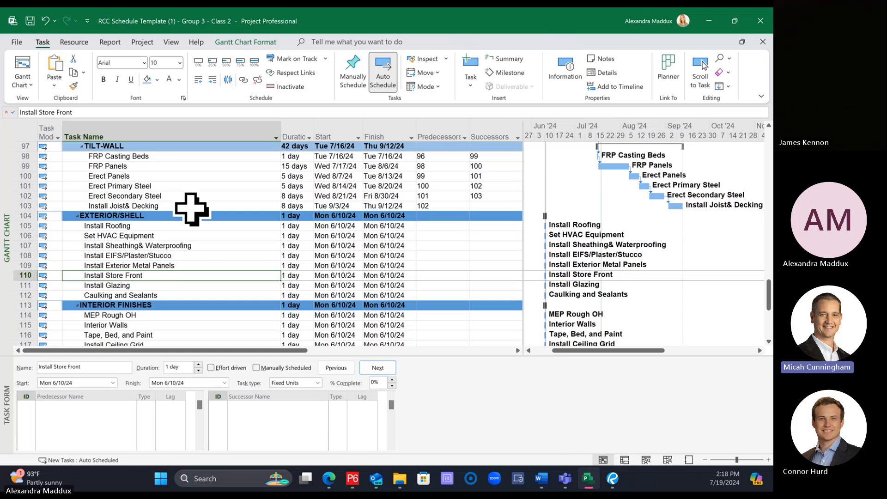
{"action": "left_click", "coordinate": [148, 113]}
{"action": "type", "text": "& "}
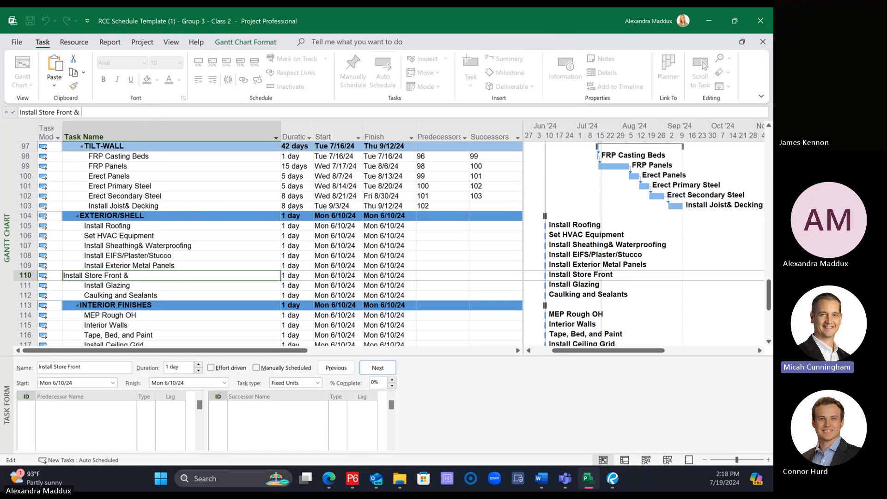
{"action": "type", "text": "Glazing"}
{"action": "key", "text": "Return"}
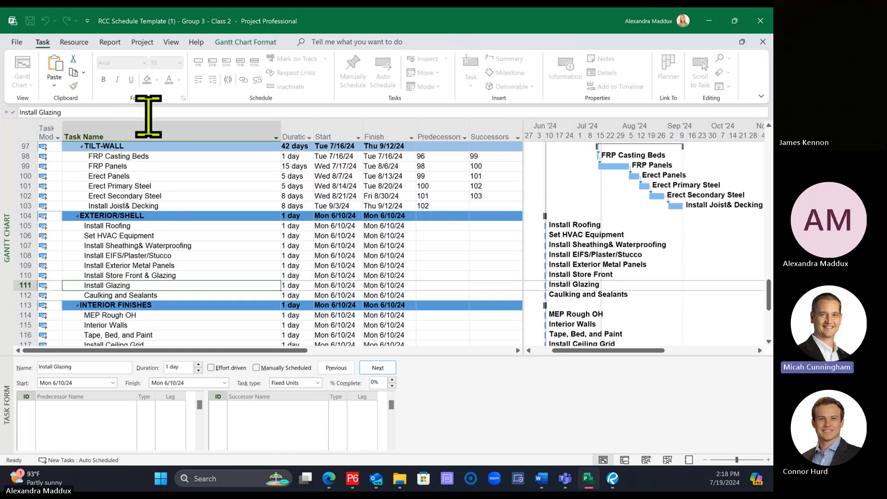
{"action": "left_click", "coordinate": [25, 286]}
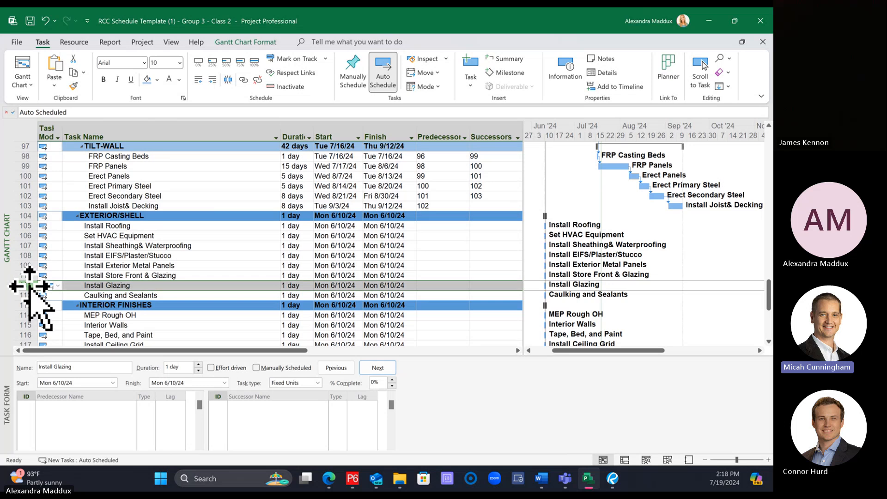
{"action": "right_click", "coordinate": [28, 286]}
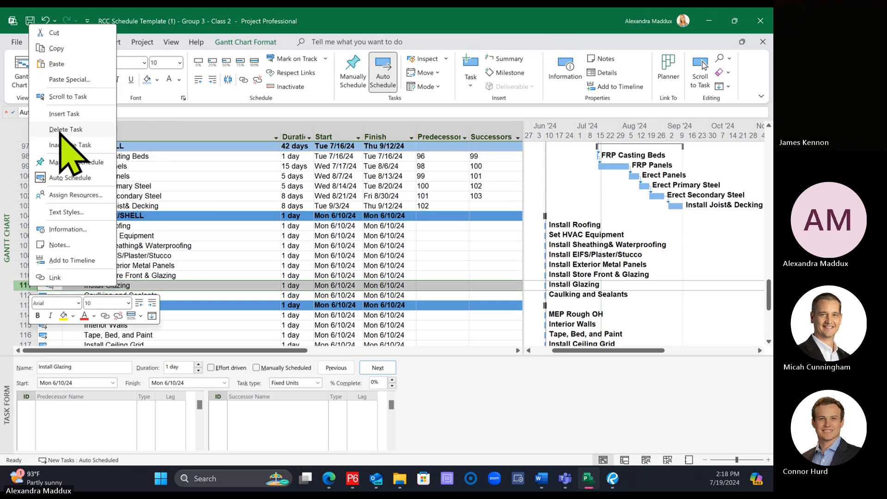
{"action": "left_click", "coordinate": [59, 129]}
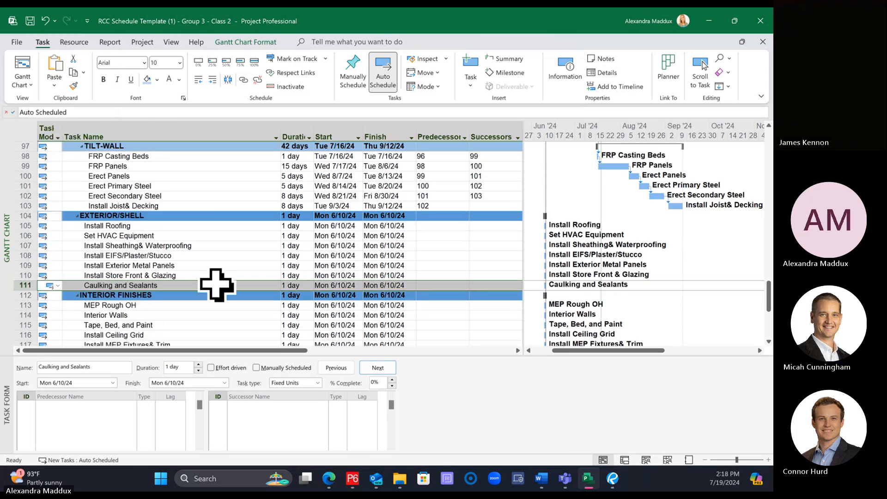
Step: Shorten the Install EIFS/Plaster/Stucco task name to "Install EIFS"
{"action": "left_click", "coordinate": [142, 256]}
{"action": "left_click", "coordinate": [9, 255]}
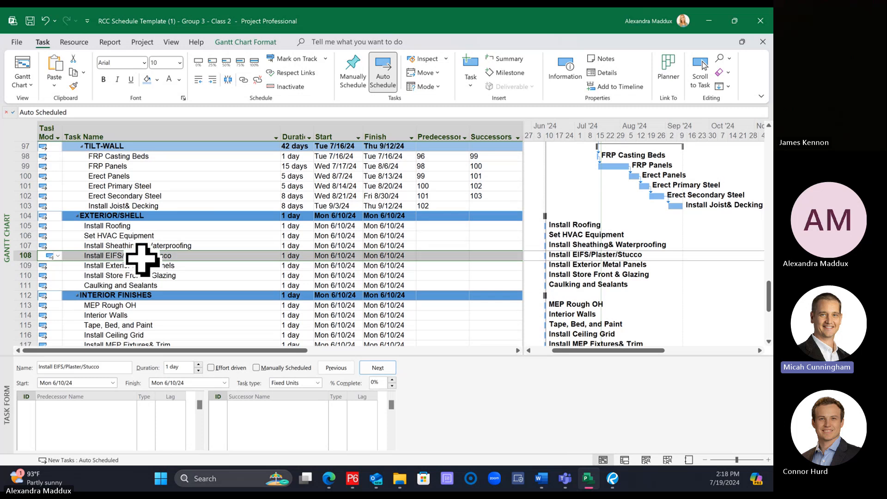
{"action": "left_click", "coordinate": [187, 266]}
{"action": "left_click", "coordinate": [190, 255]}
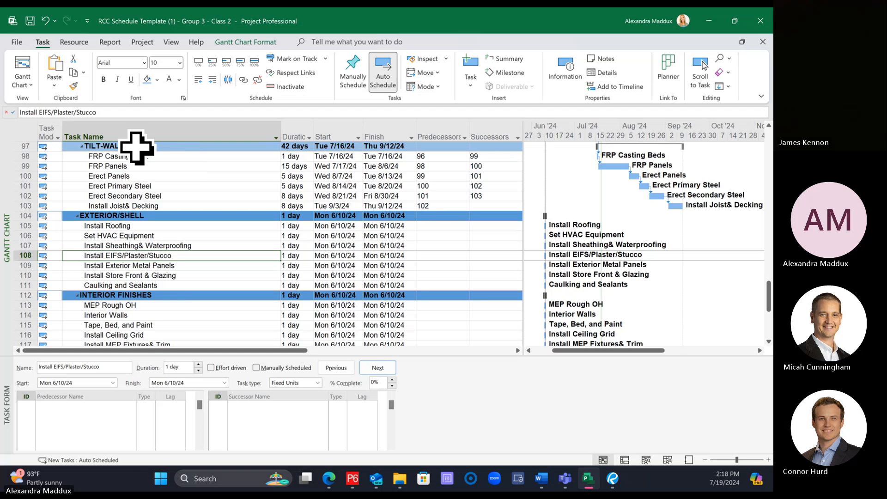
{"action": "left_click_drag", "start_coordinate": [51, 113], "coordinate": [107, 110]}
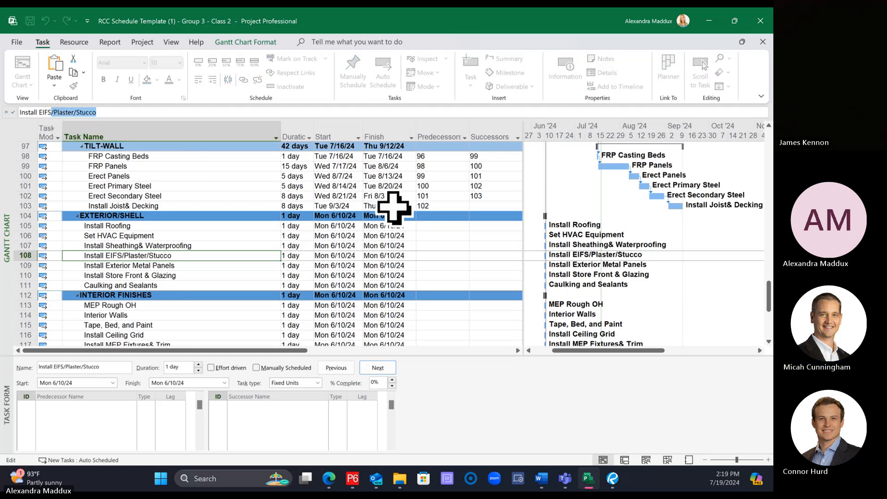
{"action": "key", "text": "BackSpace"}
{"action": "key", "text": "Return"}
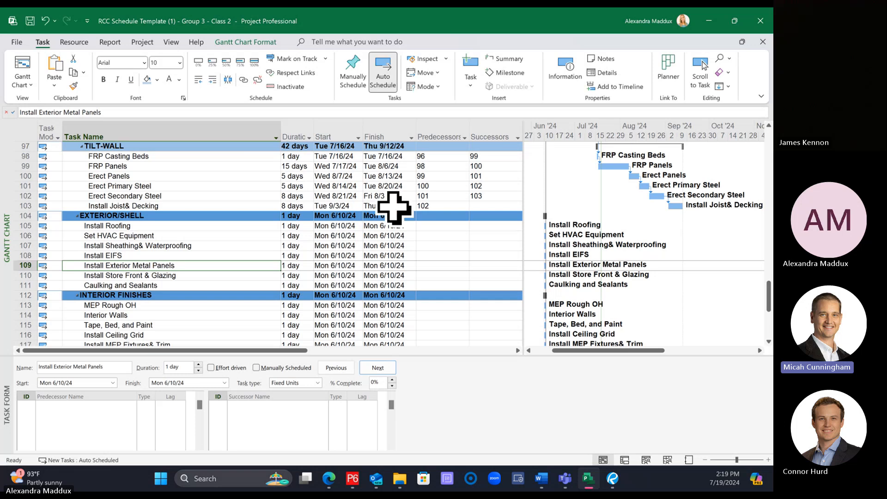
{"action": "left_click", "coordinate": [155, 255]}
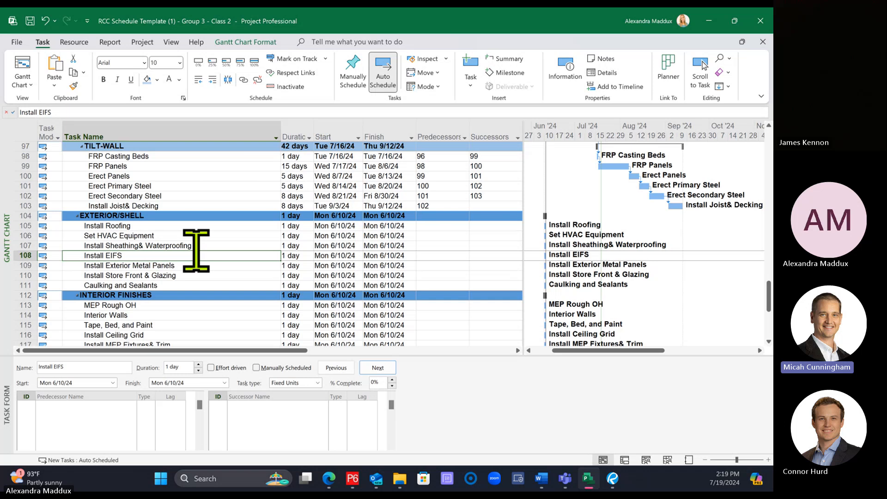
{"action": "left_click", "coordinate": [186, 226]}
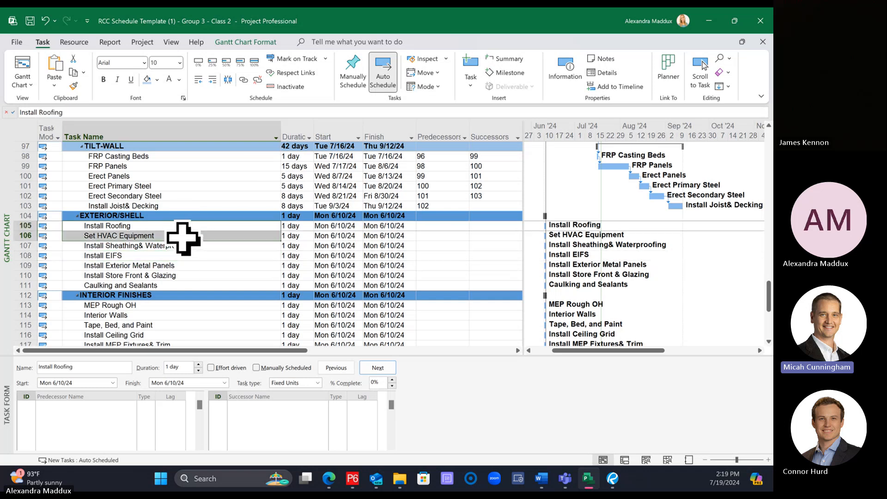
{"action": "left_click_drag", "start_coordinate": [180, 244], "coordinate": [169, 284]}
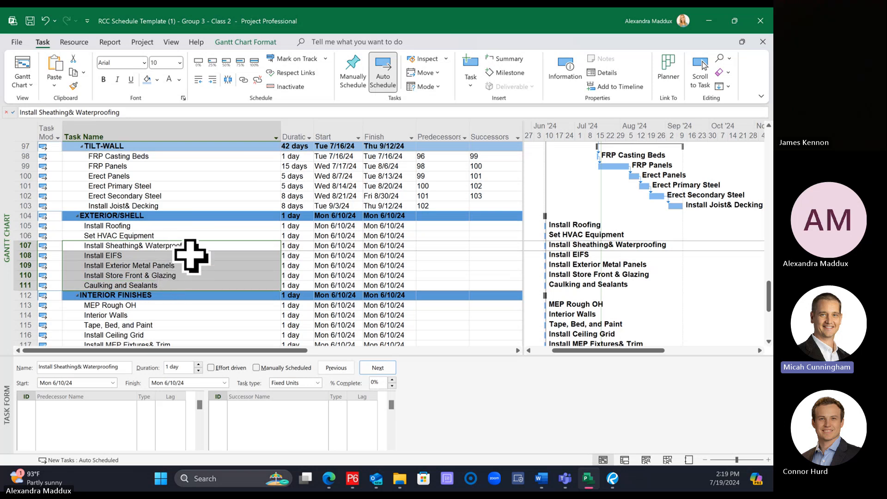
{"action": "left_click", "coordinate": [245, 217]}
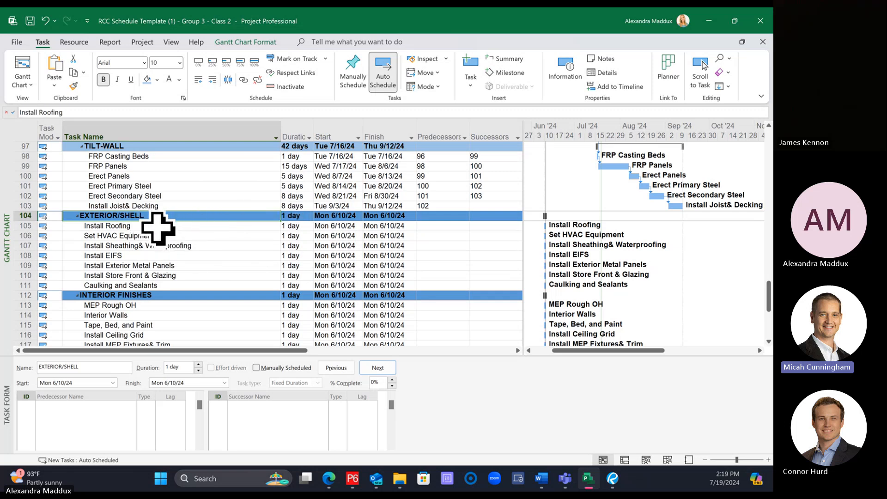
Step: Group the Install Roofing and Set HVAC Equipment tasks under a new summary task named "Roofing"
{"action": "left_click_drag", "start_coordinate": [158, 227], "coordinate": [159, 239]}
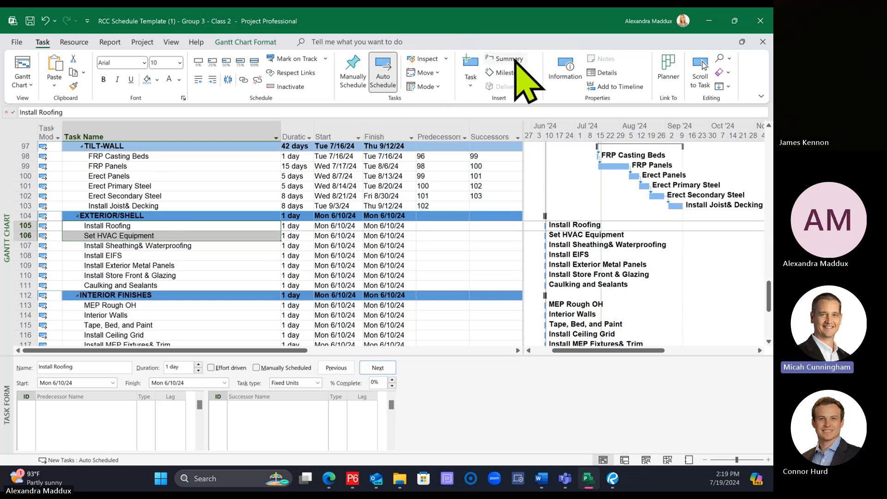
{"action": "left_click", "coordinate": [194, 266]}
{"action": "left_click_drag", "start_coordinate": [160, 226], "coordinate": [162, 236]}
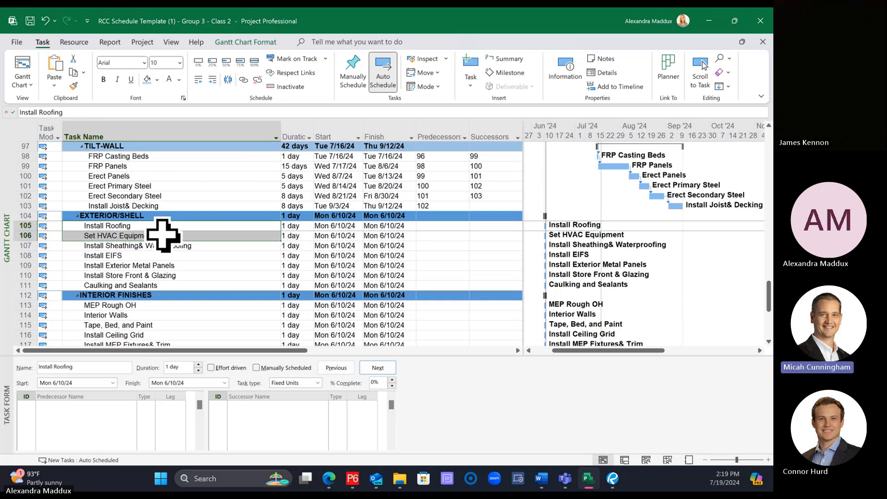
{"action": "left_click", "coordinate": [505, 58]}
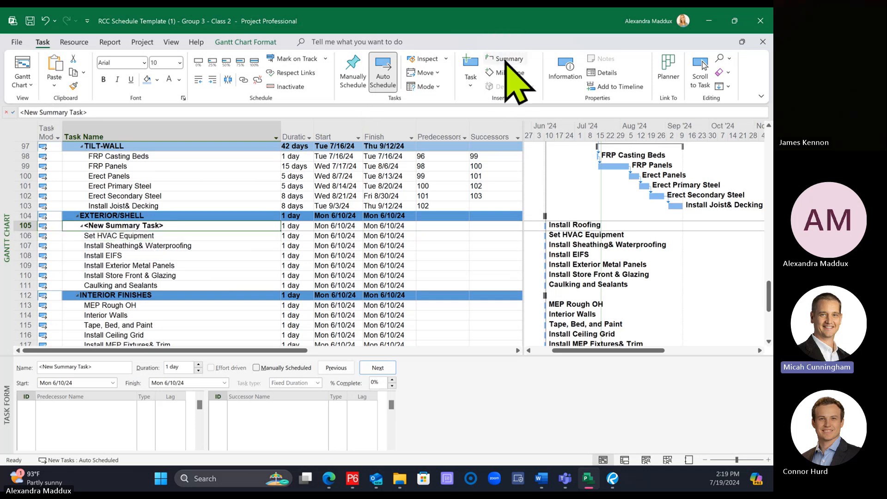
{"action": "type", "text": "Roofing"}
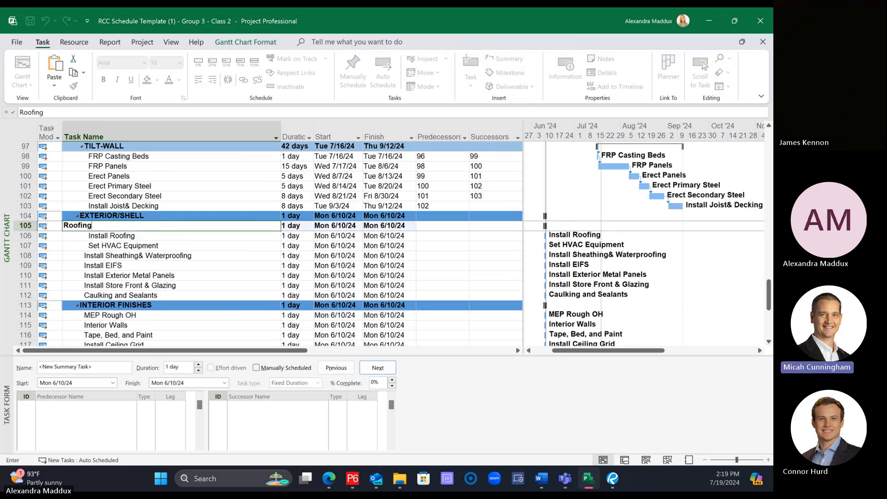
{"action": "key", "text": "Return"}
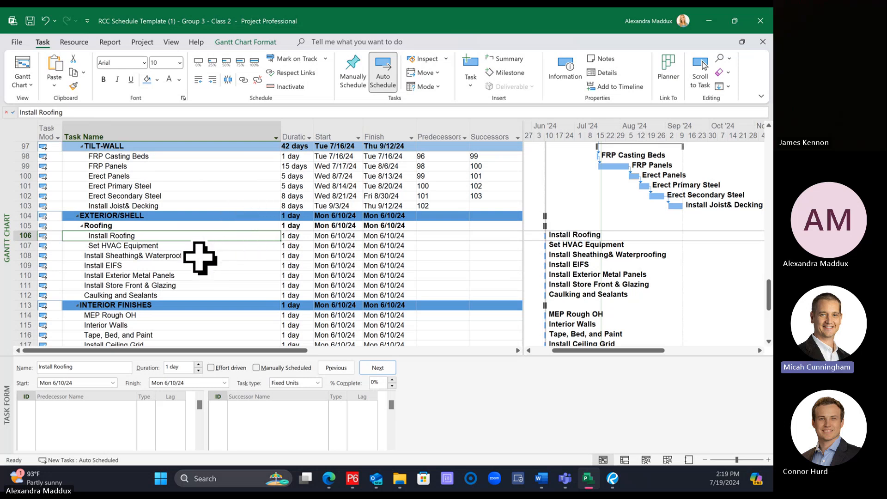
Step: Group the tasks from Install Sheathing & Waterproofing through Caulking and Sealants under a new summary task named "Exterior Finishes"
{"action": "left_click_drag", "start_coordinate": [207, 256], "coordinate": [202, 293]}
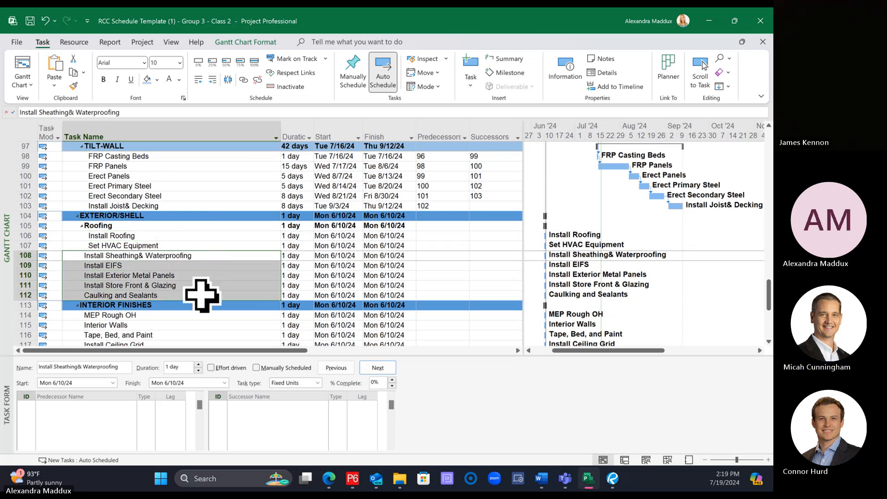
{"action": "left_click", "coordinate": [230, 245]}
{"action": "left_click", "coordinate": [206, 259]}
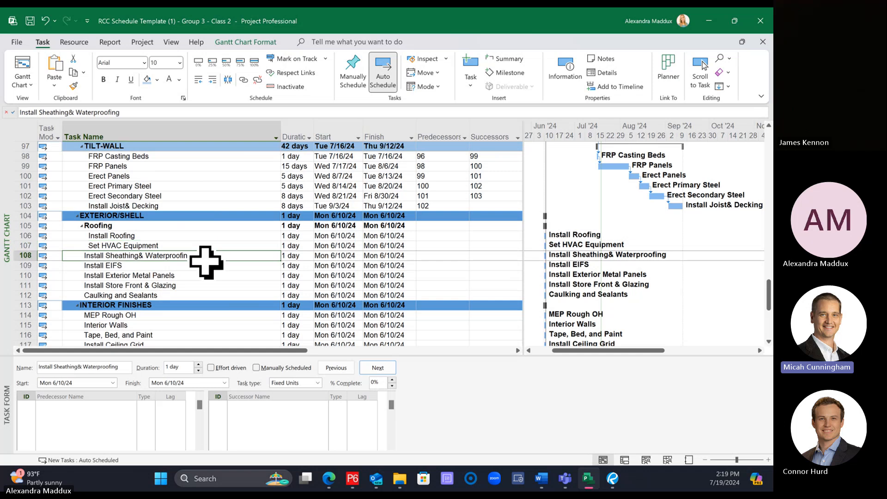
{"action": "left_click_drag", "start_coordinate": [206, 263], "coordinate": [200, 295]}
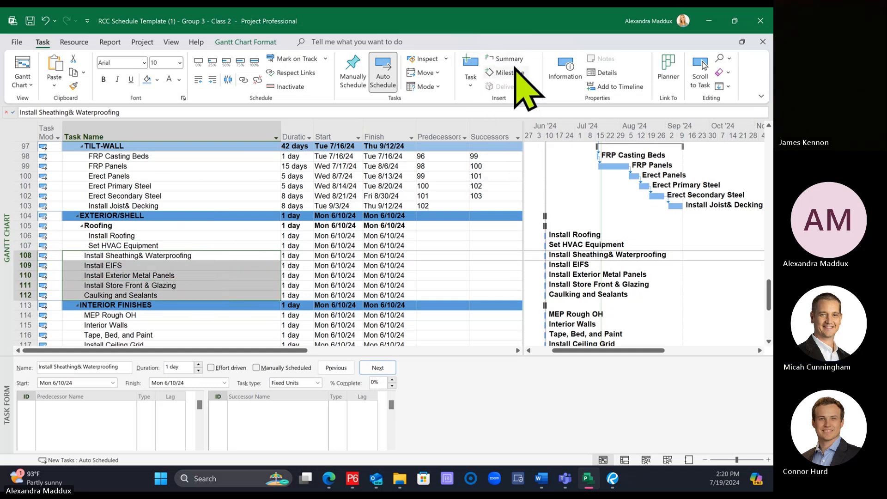
{"action": "left_click", "coordinate": [505, 59]}
{"action": "type", "text": "E"}
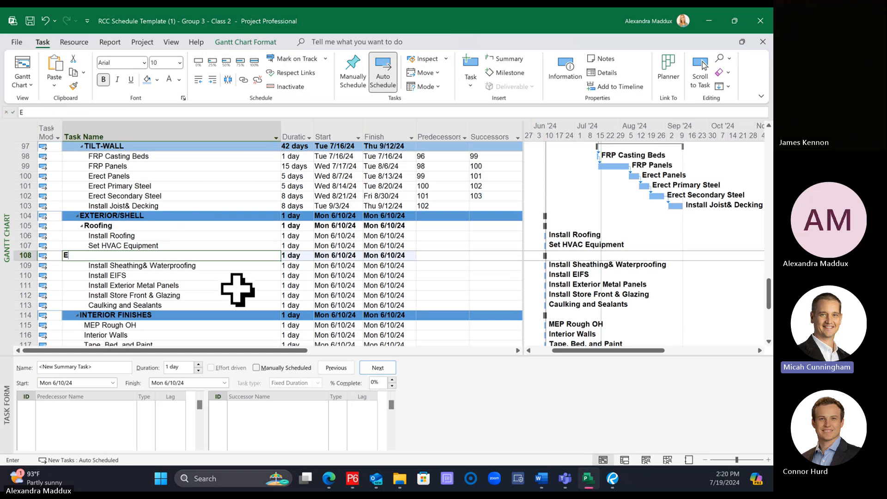
{"action": "type", "text": "xterior Finishes"}
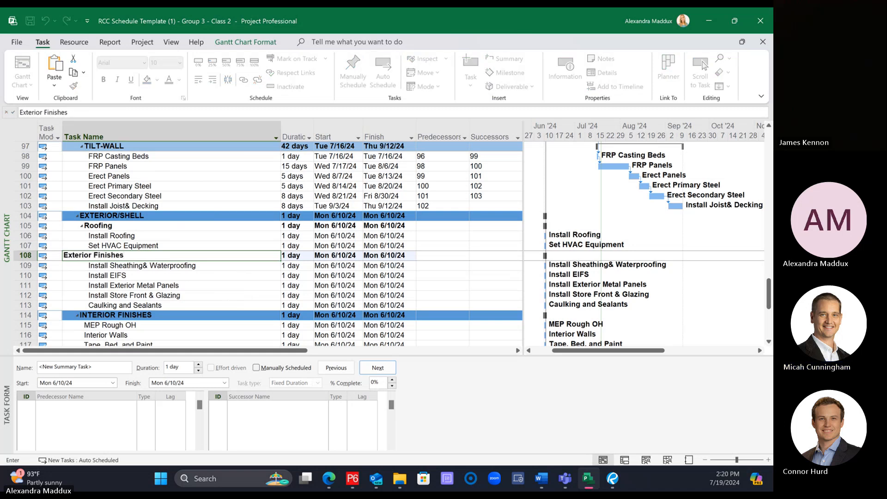
{"action": "key", "text": "Return"}
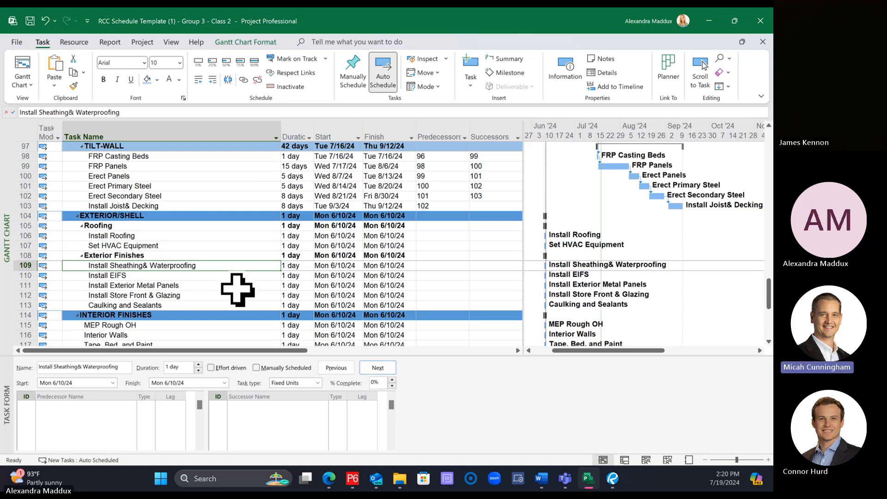
Step: Undo the insertion and naming of the Roofing and Exterior Finishes summary tasks
{"action": "key", "text": "ctrl+z"}
{"action": "key", "text": "ctrl+z"}
{"action": "key", "text": "ctrl+z"}
{"action": "key", "text": "ctrl+z"}
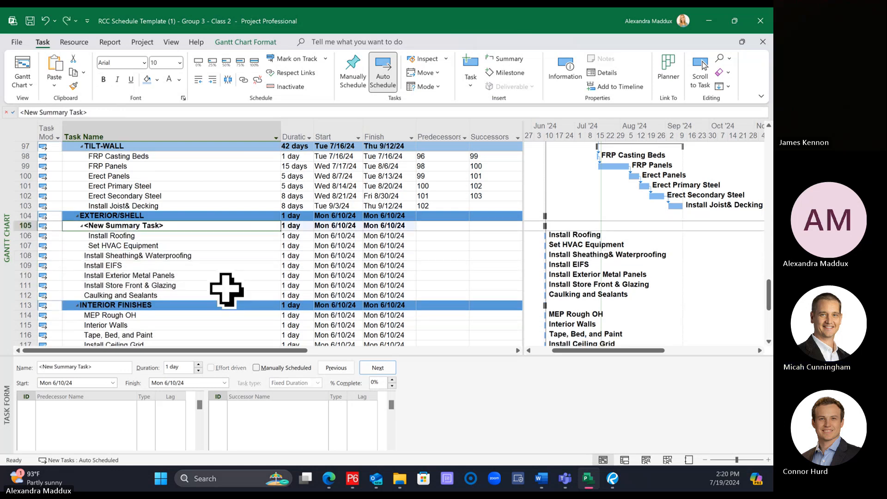
Step: Insert a summary task named "Roofing" above the Install Roofing and Set HVAC Equipment tasks in Exterior/Shell
{"action": "left_click_drag", "start_coordinate": [155, 226], "coordinate": [158, 236]}
{"action": "left_click", "coordinate": [151, 216]}
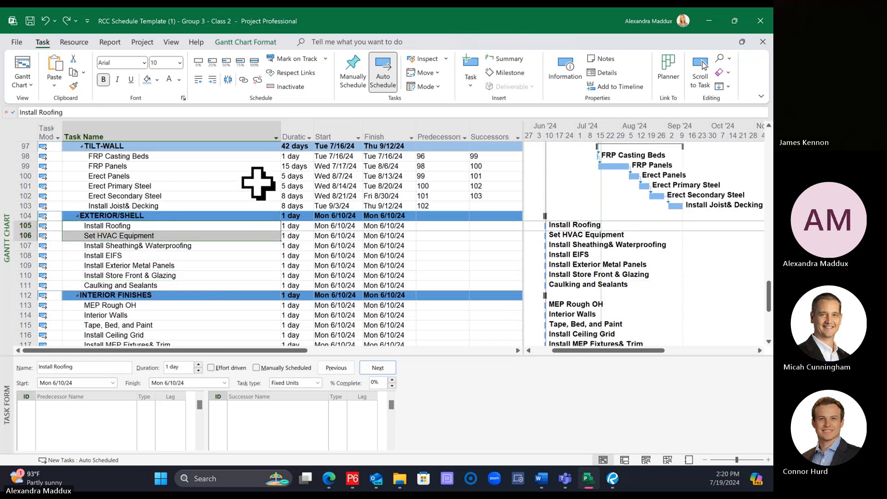
{"action": "left_click", "coordinate": [499, 59]}
{"action": "type", "text": "R"}
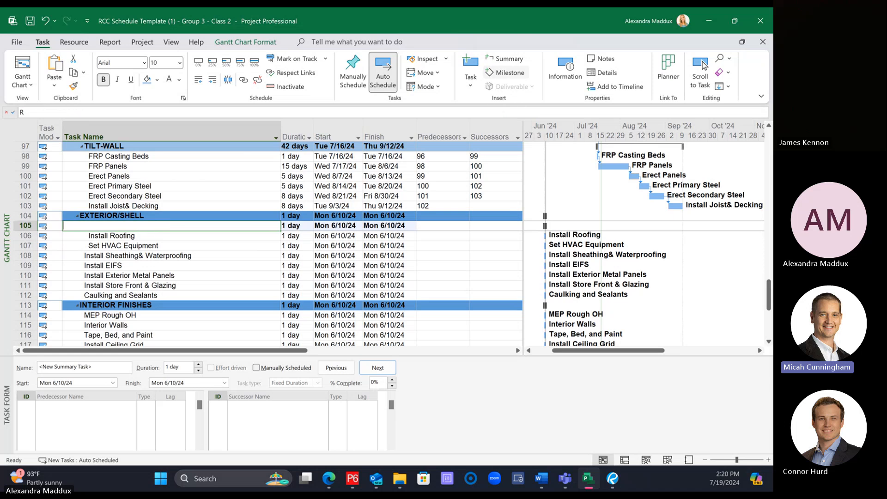
{"action": "type", "text": "oofing"}
{"action": "key", "text": "Return"}
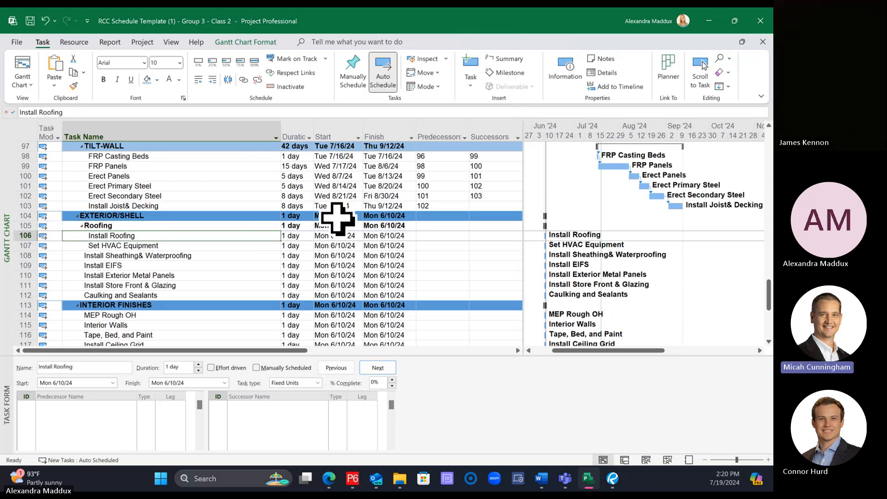
Step: Insert a summary task named "Exterior Finishes" over the tasks from Install Sheathing & Waterproofing through Caulking and Sealants
{"action": "left_click", "coordinate": [175, 256]}
{"action": "left_click_drag", "start_coordinate": [176, 255], "coordinate": [170, 295]}
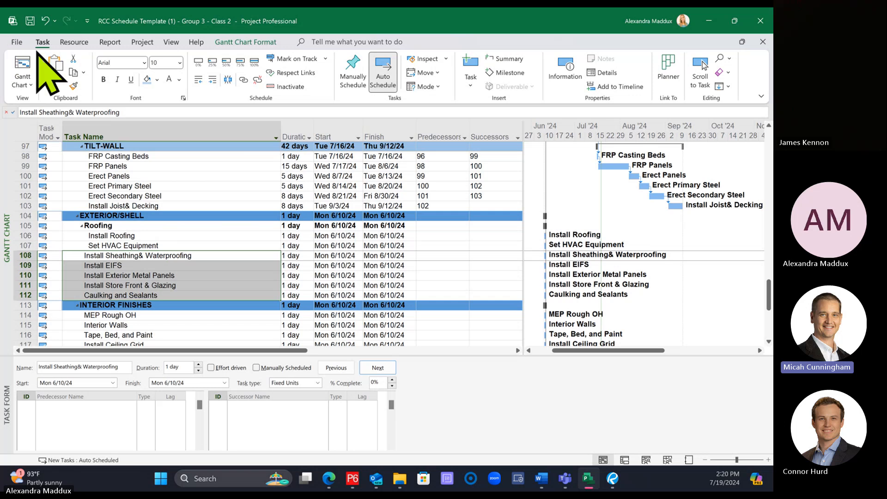
{"action": "left_click", "coordinate": [505, 58]}
{"action": "type", "text": "Ex"}
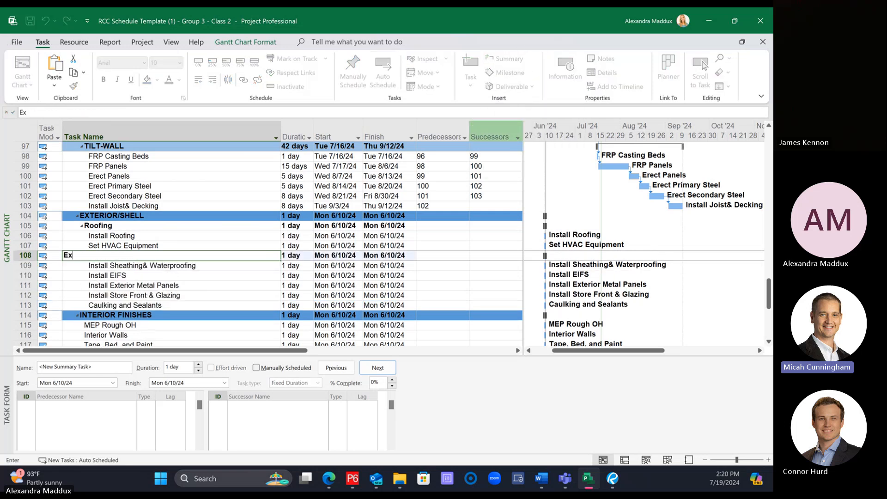
{"action": "type", "text": "terior Finishes"}
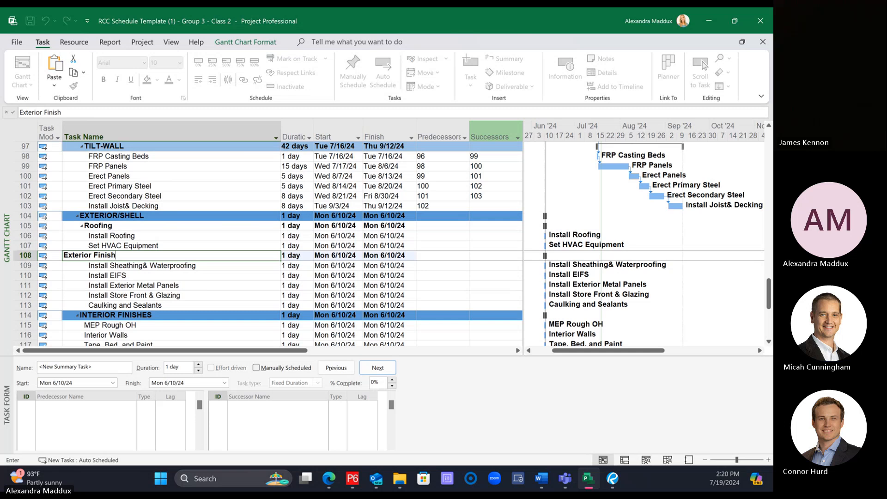
{"action": "key", "text": "Return"}
Step: Nest the five tasks under Exterior Finishes beneath a new summary task named "West Elevation"
{"action": "left_click", "coordinate": [150, 217]}
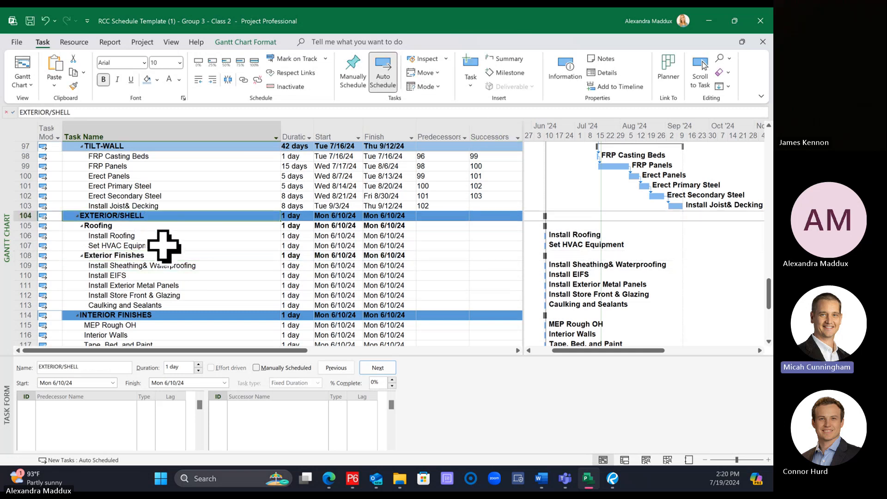
{"action": "scroll", "coordinate": [162, 246], "scroll_direction": "down", "scroll_amount": 1}
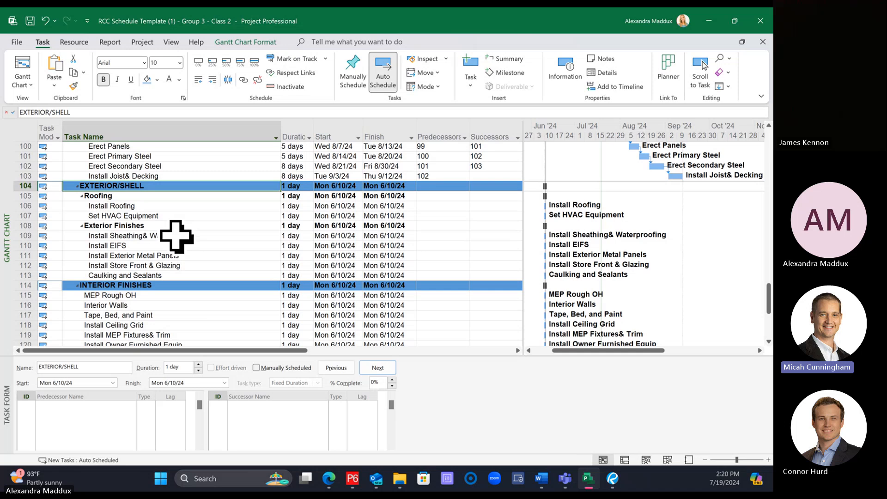
{"action": "left_click_drag", "start_coordinate": [176, 237], "coordinate": [177, 272]}
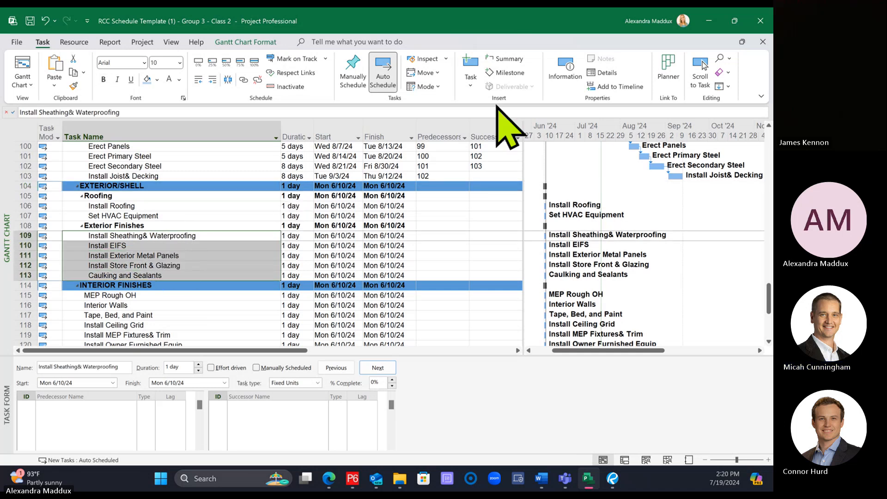
{"action": "left_click", "coordinate": [510, 61]}
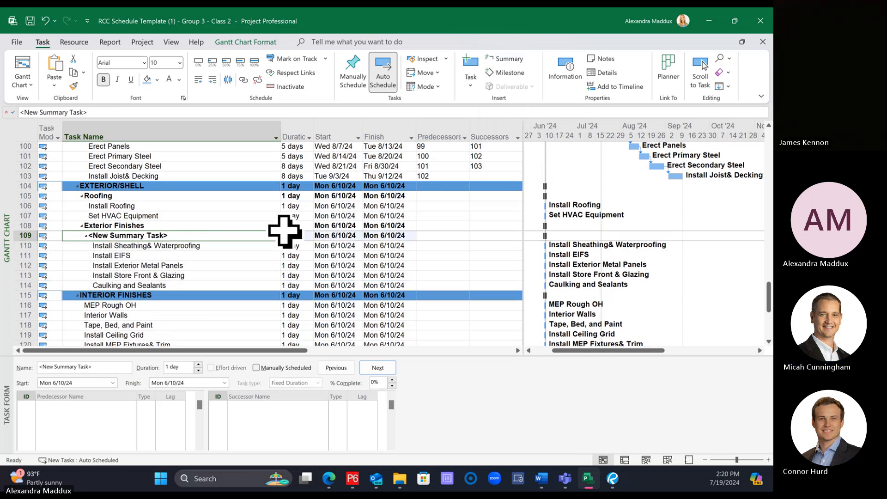
{"action": "type", "text": "West Elevation"}
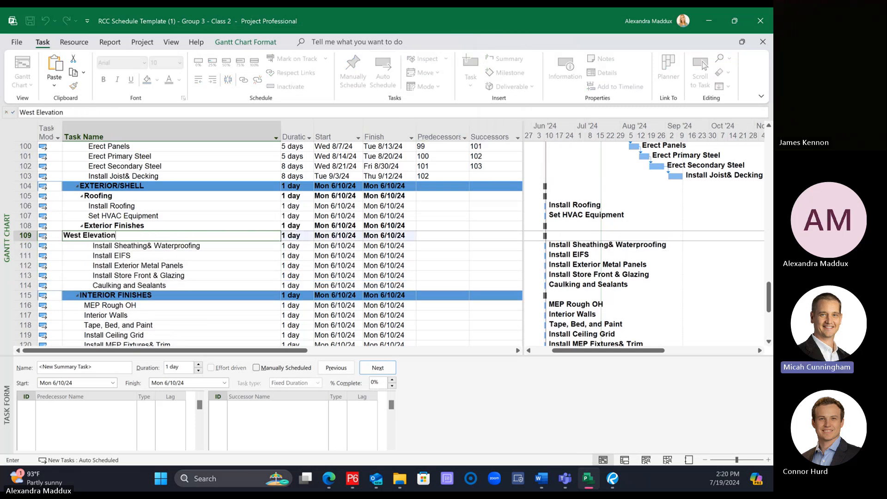
{"action": "key", "text": "Return"}
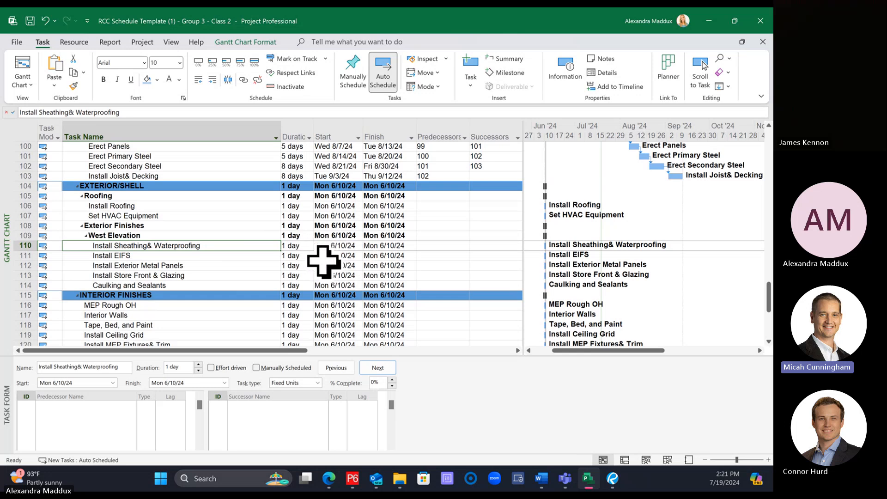
Step: Set the duration of the Install Roofing task to 10 days
{"action": "left_click", "coordinate": [277, 207]}
{"action": "left_click", "coordinate": [314, 208]}
{"action": "key", "text": "Left"}
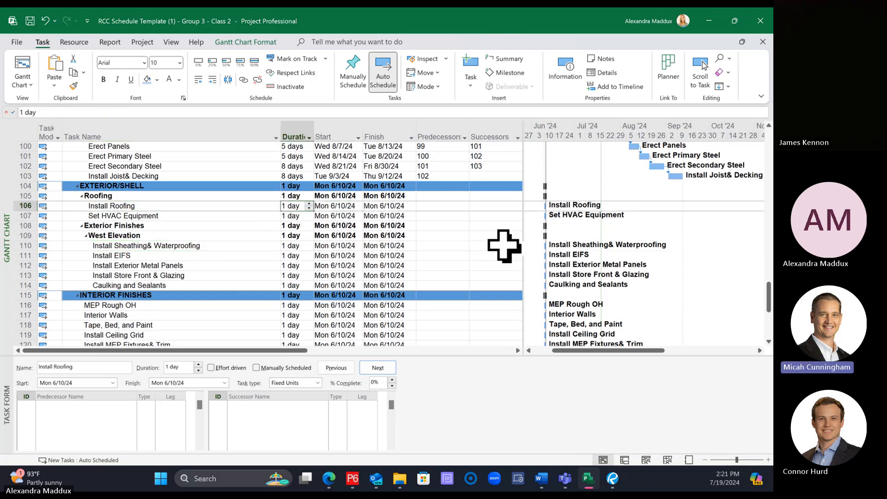
{"action": "type", "text": "10"}
{"action": "key", "text": "Return"}
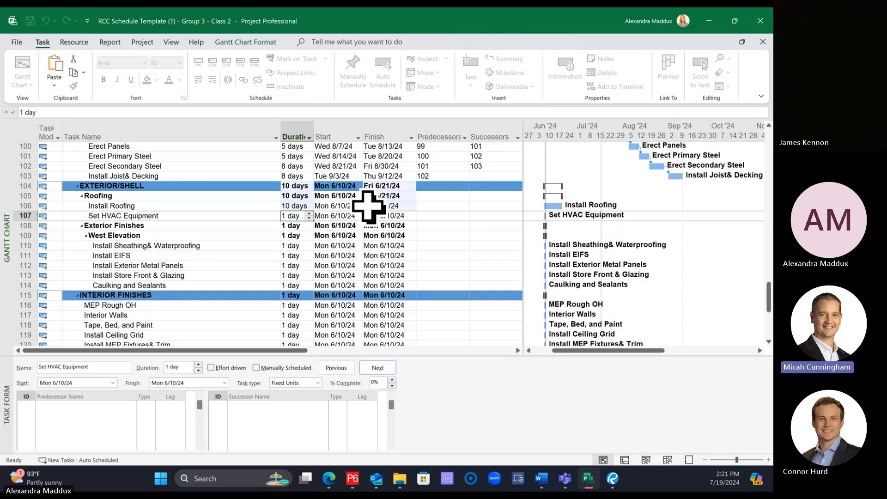
Step: Link Install Roofing as the predecessor of Set HVAC Equipment and set the Set HVAC Equipment duration to 3 days
{"action": "left_click", "coordinate": [216, 197]}
{"action": "left_click", "coordinate": [217, 205]}
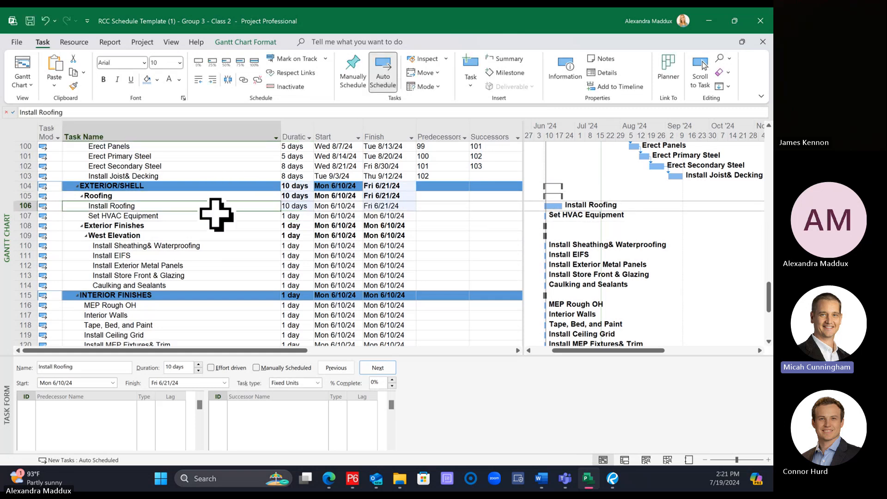
{"action": "left_click", "coordinate": [217, 215], "text": "ctrl"}
{"action": "left_click", "coordinate": [245, 83]}
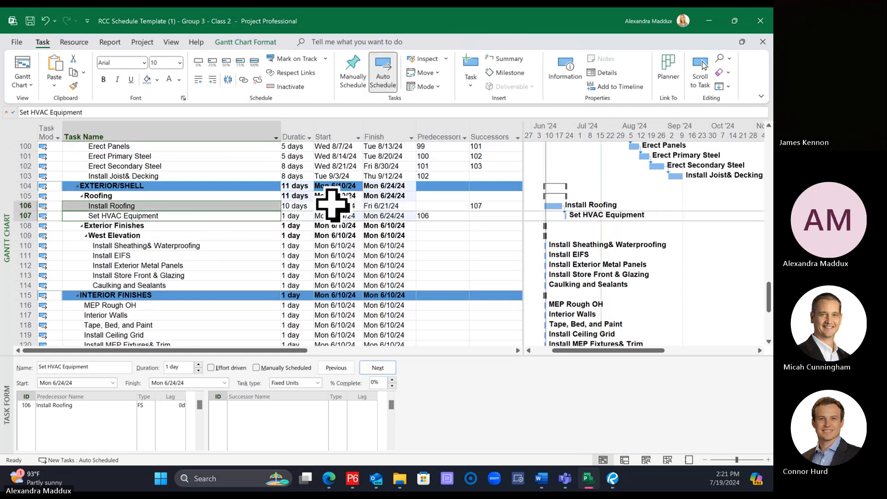
{"action": "left_click", "coordinate": [297, 215]}
{"action": "type", "text": "3"}
{"action": "key", "text": "Return"}
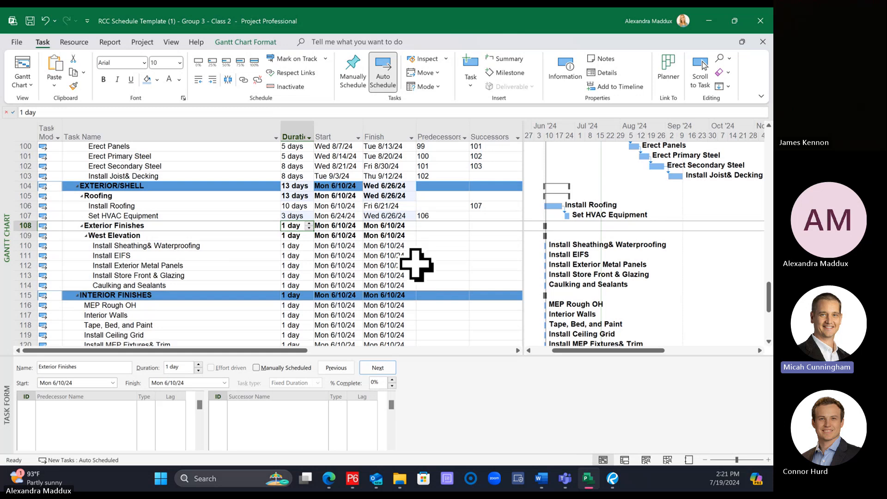
Step: Set the durations of Install Sheathing & Waterproofing and Install EIFS under West Elevation to 15 days each
{"action": "left_click", "coordinate": [249, 244]}
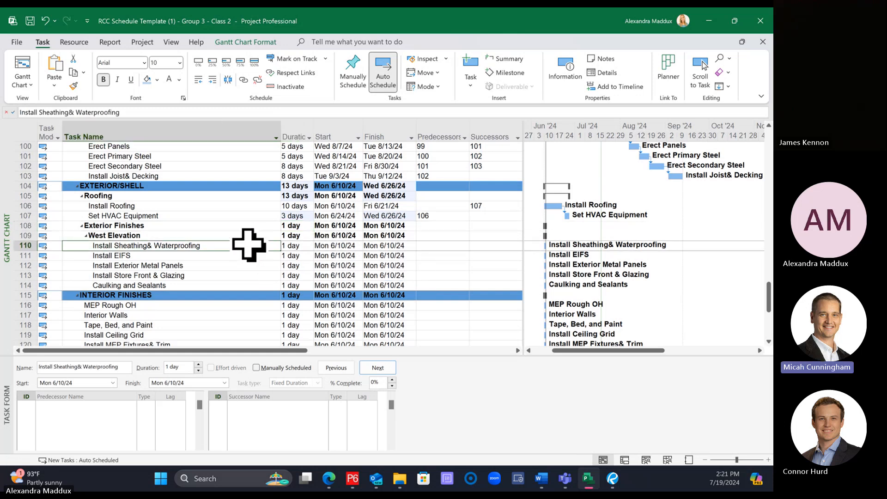
{"action": "left_click", "coordinate": [297, 245]}
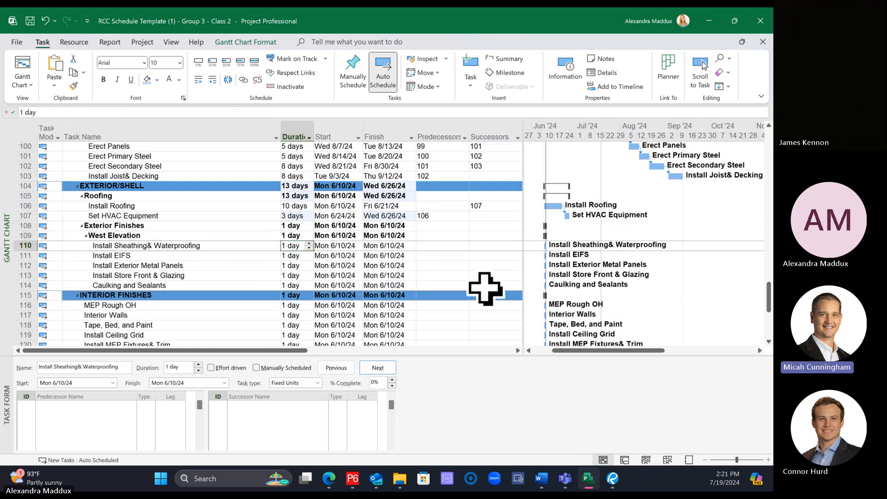
{"action": "type", "text": "15"}
{"action": "key", "text": "Return"}
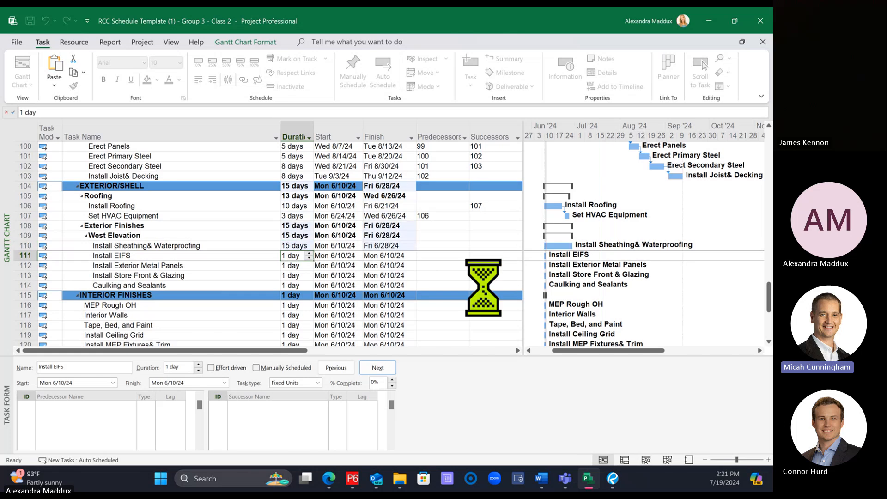
{"action": "type", "text": "15"}
{"action": "key", "text": "Return"}
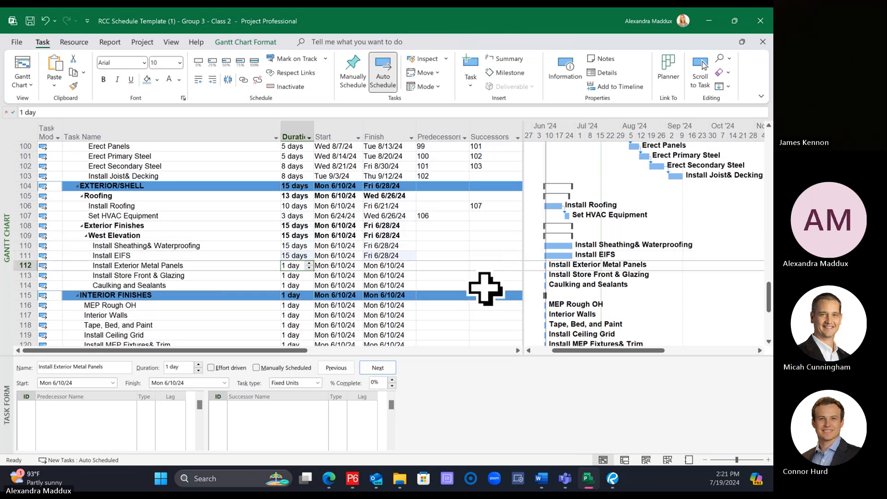
Step: Set the durations of Install Exterior Metal Panels to 5 days, Install Store Front & Glazing to 20 days, and Caulking and Sealants to 5 days
{"action": "type", "text": "5"}
{"action": "key", "text": "Return"}
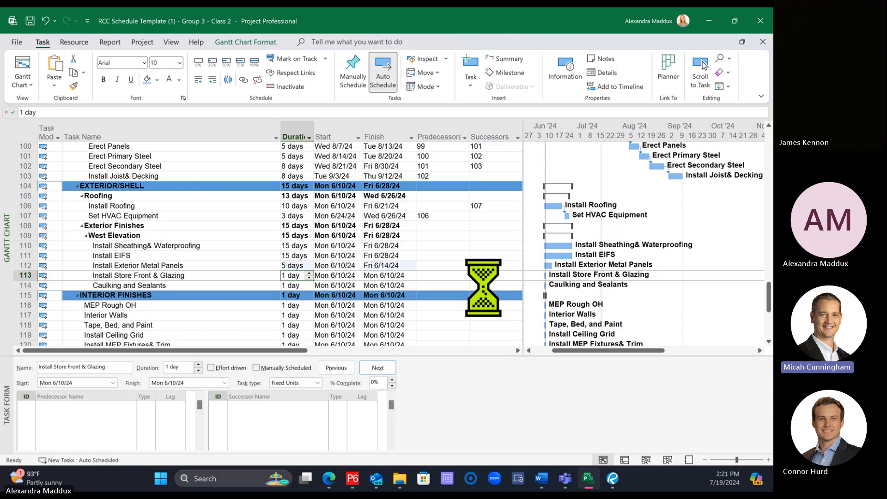
{"action": "type", "text": "20"}
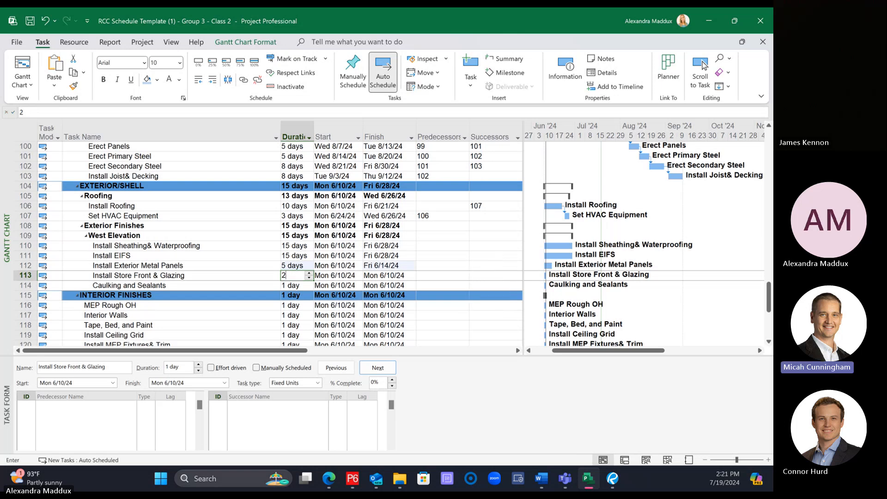
{"action": "key", "text": "Return"}
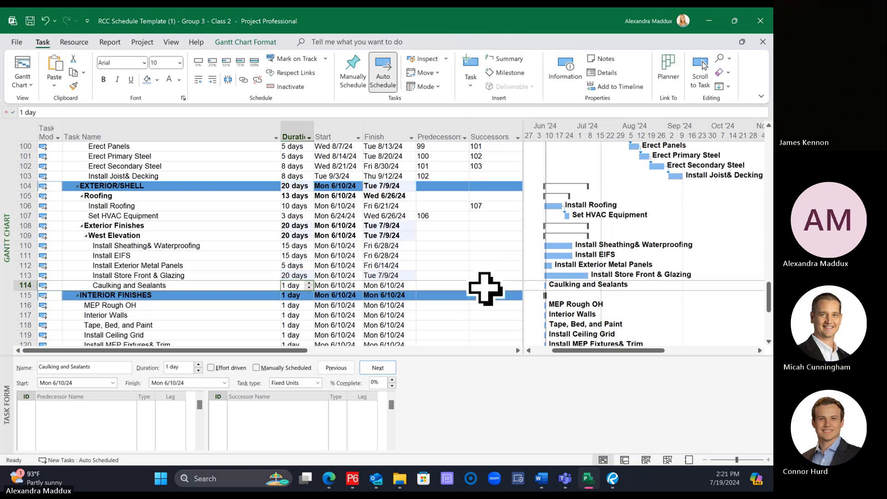
{"action": "type", "text": "5"}
{"action": "key", "text": "Return"}
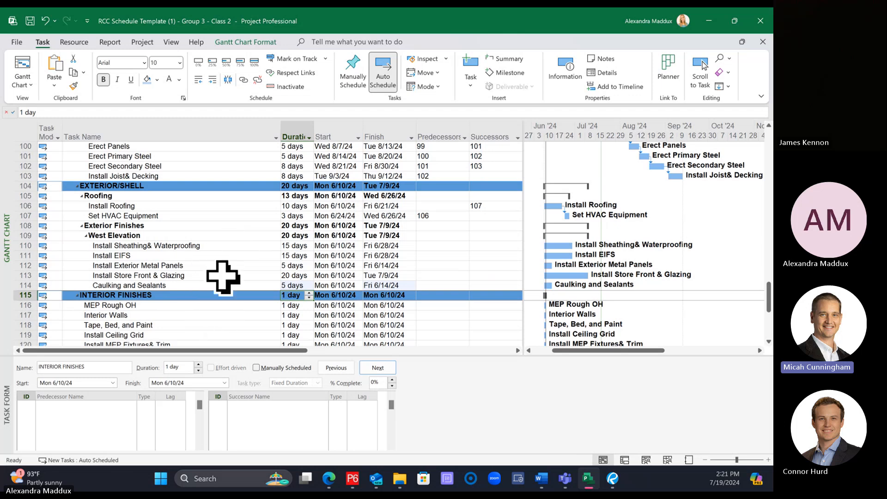
Step: Link the five West Elevation tasks in sequence, from Install Sheathing & Waterproofing through Caulking and Sealants
{"action": "left_click", "coordinate": [213, 247]}
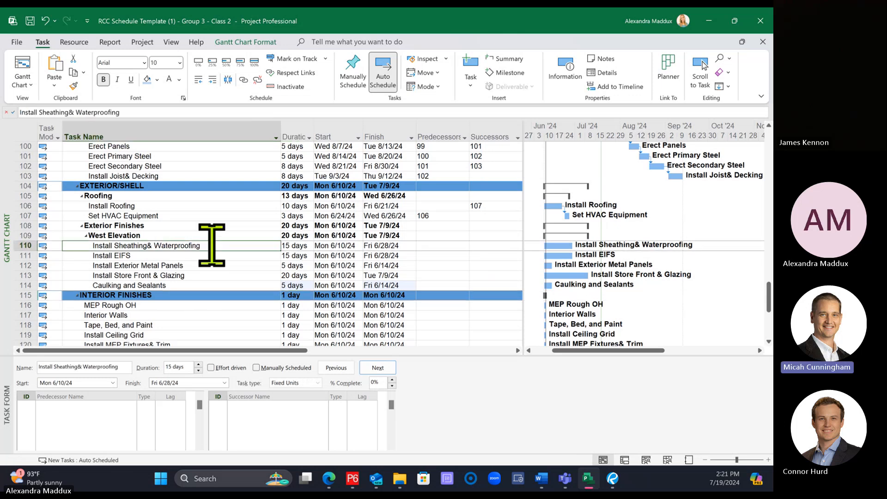
{"action": "left_click", "coordinate": [206, 266]}
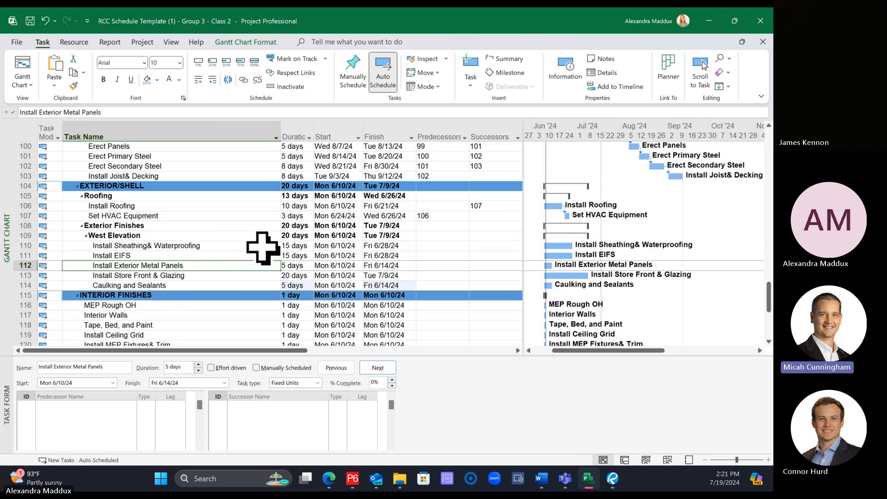
{"action": "left_click", "coordinate": [336, 246]}
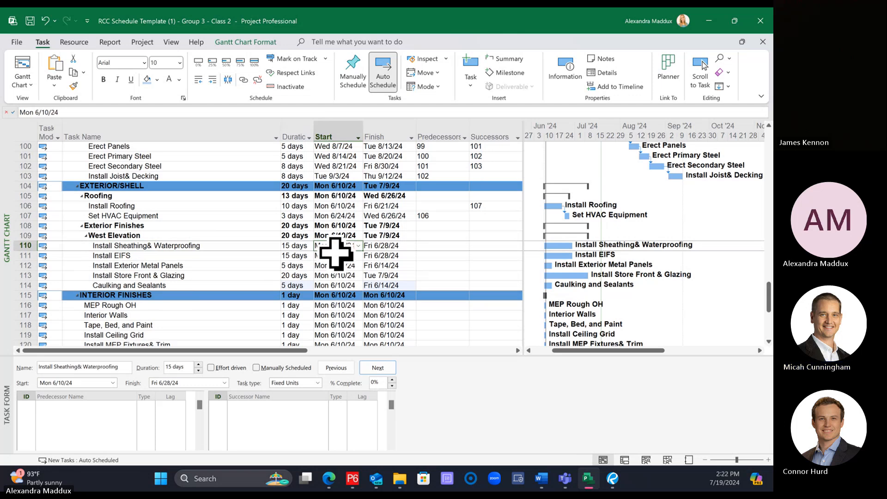
{"action": "left_click", "coordinate": [217, 285]}
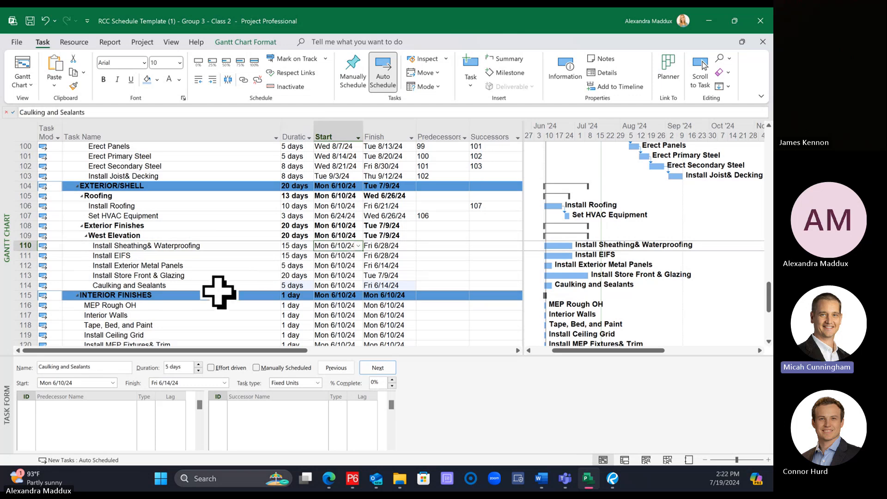
{"action": "left_click", "coordinate": [213, 245]}
{"action": "left_click_drag", "start_coordinate": [213, 245], "coordinate": [209, 282]}
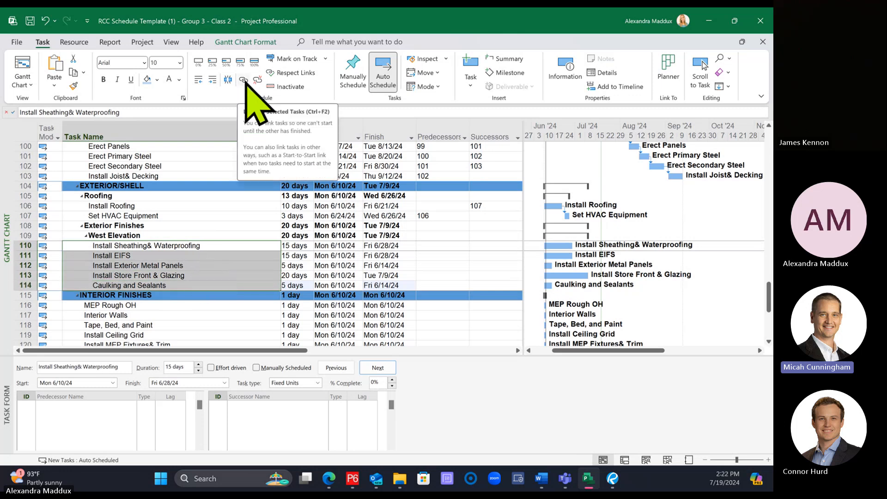
{"action": "left_click", "coordinate": [243, 81]}
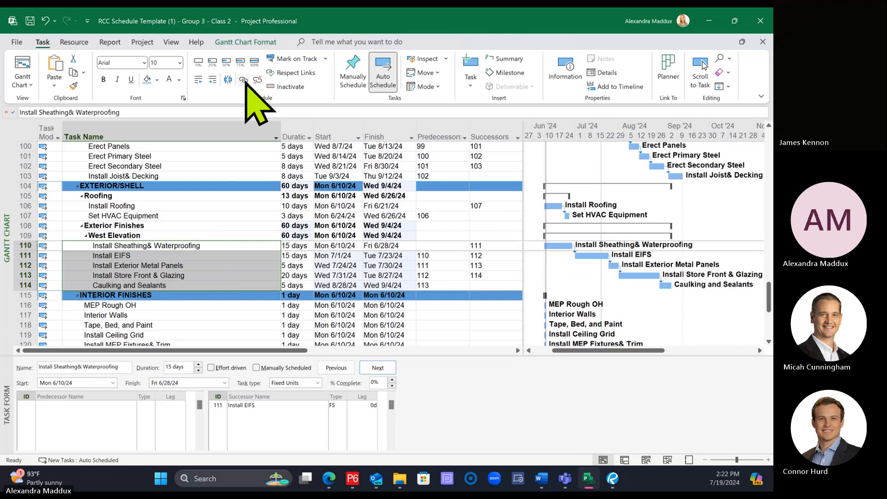
Step: Change the Install EIFS predecessor link from Install Sheathing & Waterproofing to start-to-start (SS) with a 5-day lag
{"action": "left_click", "coordinate": [237, 258]}
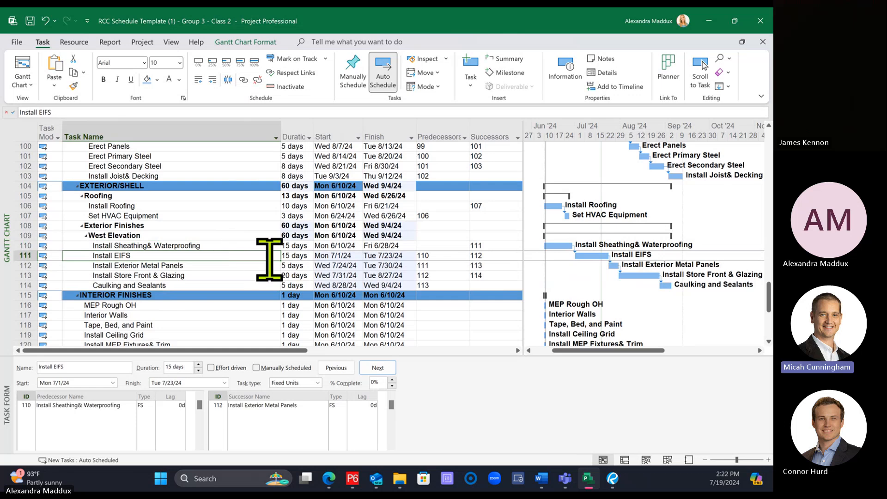
{"action": "left_click", "coordinate": [214, 246]}
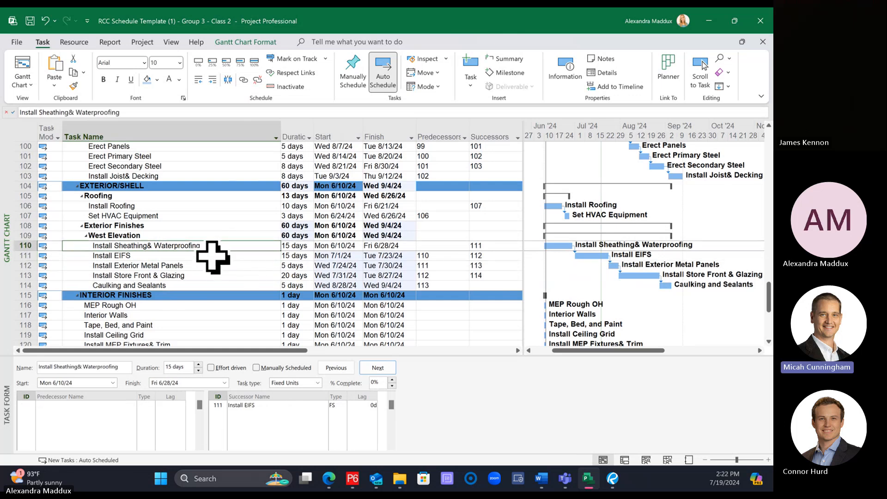
{"action": "left_click", "coordinate": [214, 257]}
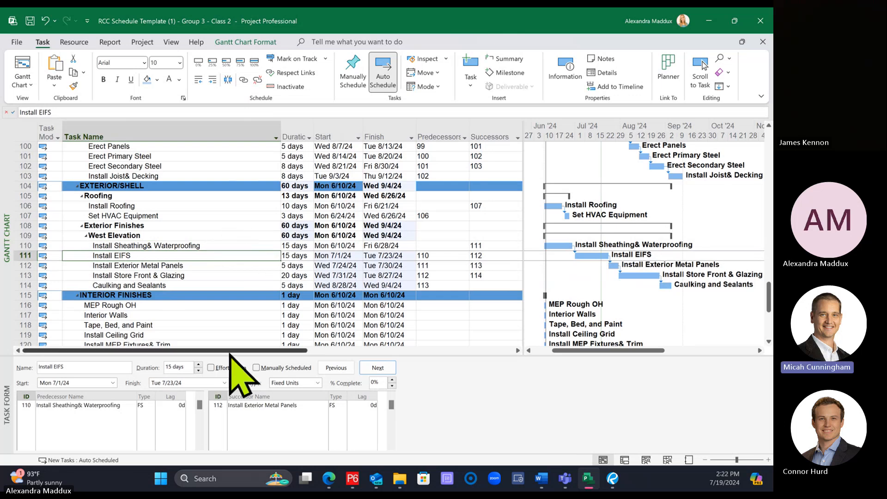
{"action": "left_click_drag", "start_coordinate": [229, 357], "coordinate": [127, 325]}
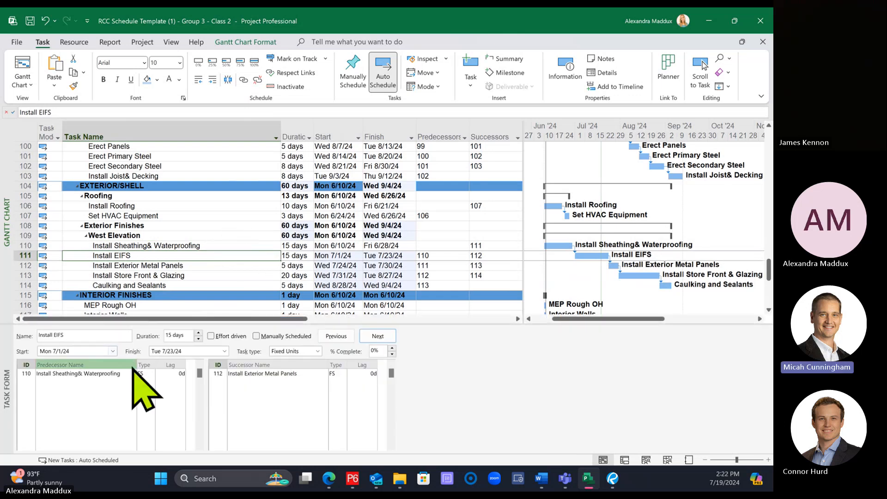
{"action": "left_click", "coordinate": [149, 374]}
{"action": "left_click", "coordinate": [151, 374]}
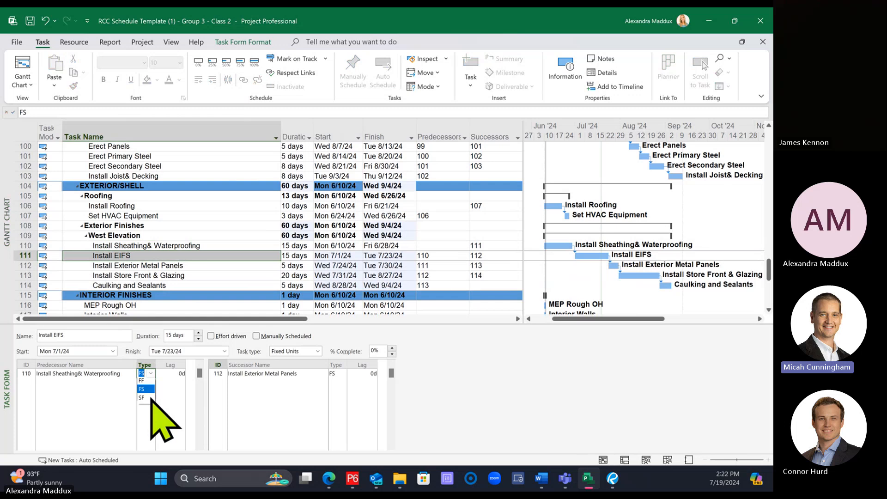
{"action": "left_click", "coordinate": [146, 400]}
{"action": "left_click", "coordinate": [172, 374]}
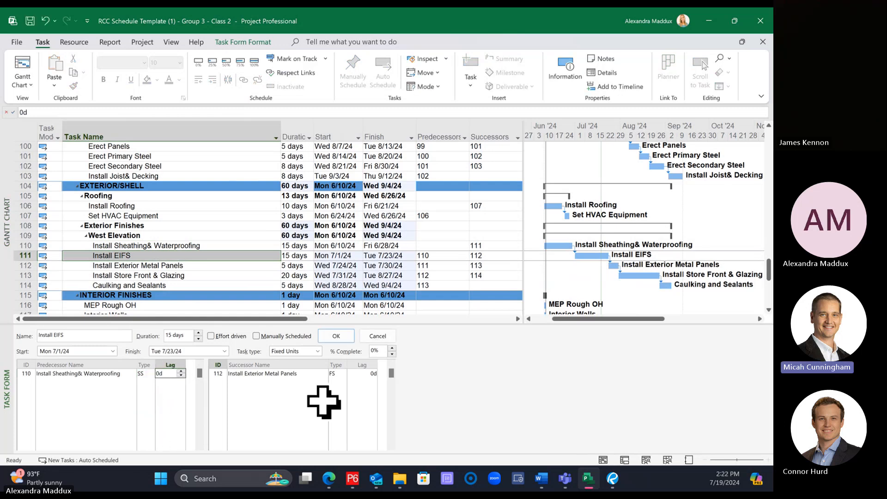
{"action": "type", "text": "5"}
{"action": "key", "text": "Return"}
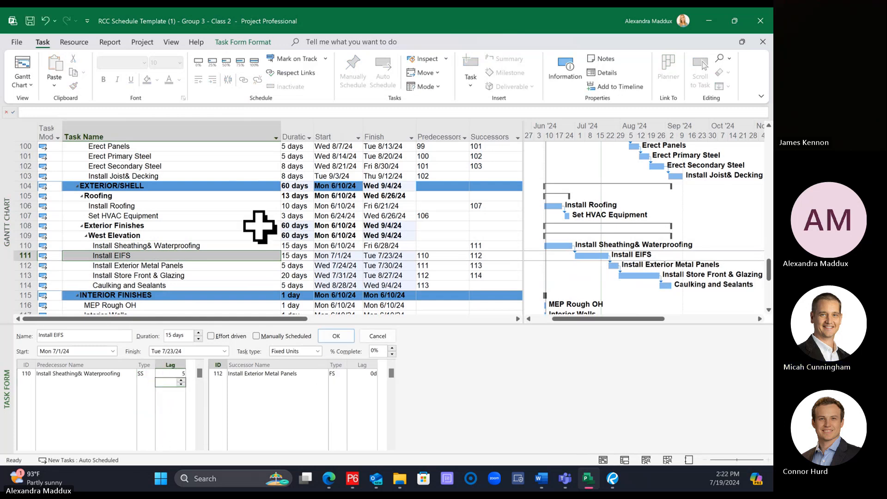
{"action": "left_click", "coordinate": [254, 258]}
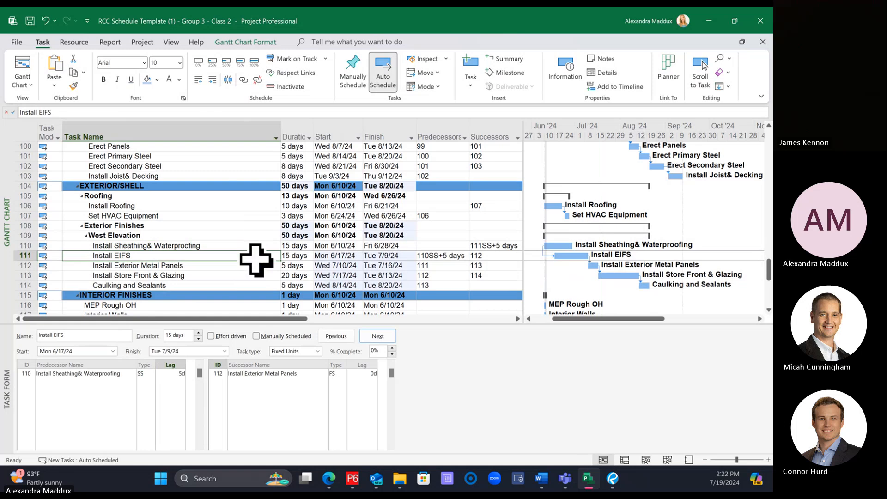
Step: Change the link between Install Exterior Metal Panels and Install Store Front & Glazing to start-to-start (SS)
{"action": "left_click", "coordinate": [227, 266]}
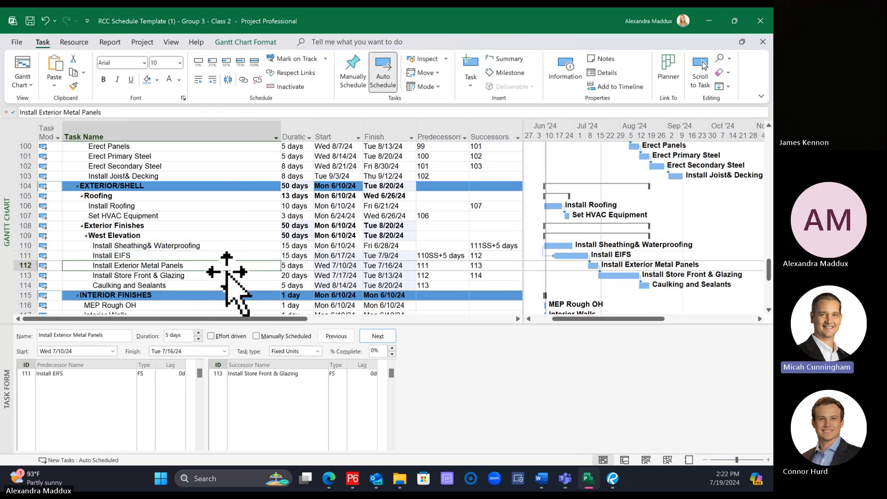
{"action": "left_click", "coordinate": [229, 276]}
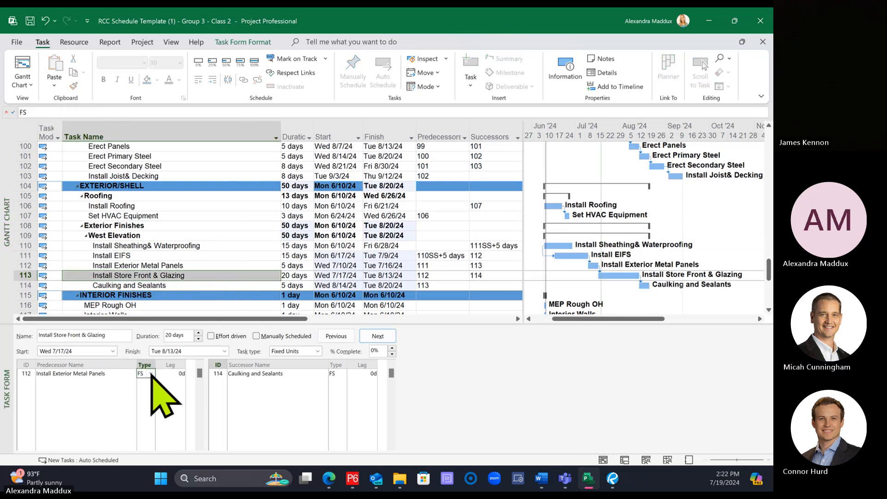
{"action": "left_click", "coordinate": [188, 246]}
{"action": "left_click", "coordinate": [196, 276]}
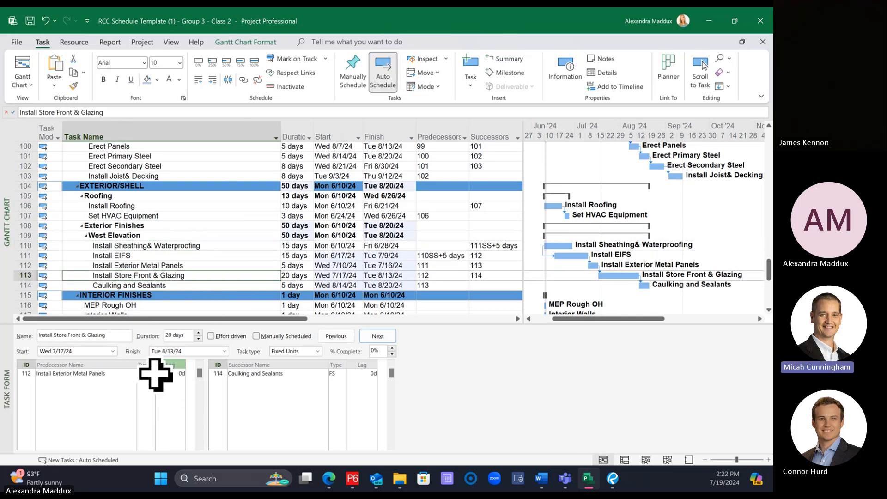
{"action": "left_click", "coordinate": [146, 374]}
{"action": "left_click", "coordinate": [151, 374]}
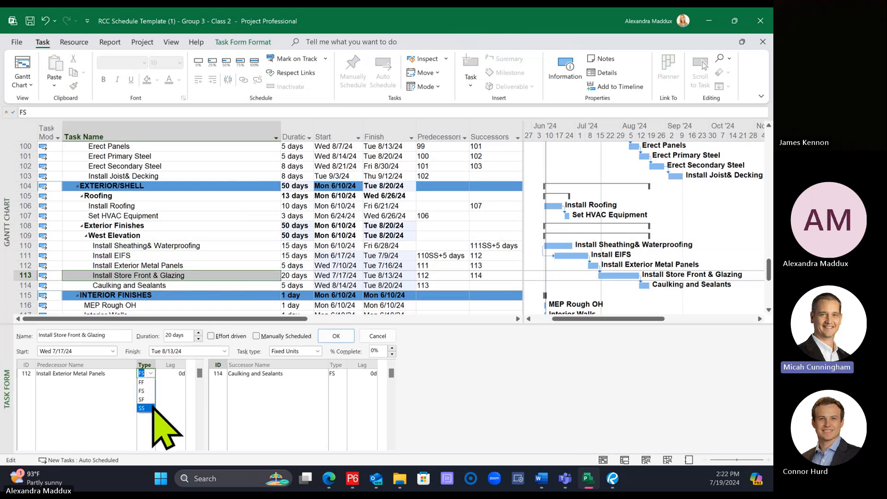
{"action": "left_click", "coordinate": [143, 407]}
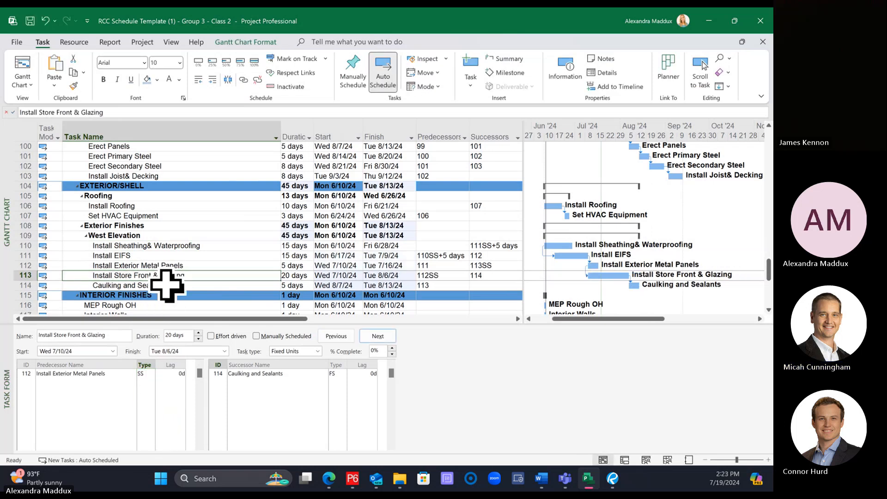
Step: Try a 30-day duration for Install Sheathing & Waterproofing to test the schedule logic, and undo the change
{"action": "scroll", "coordinate": [159, 286], "scroll_direction": "down", "scroll_amount": 1}
{"action": "left_click", "coordinate": [182, 266]}
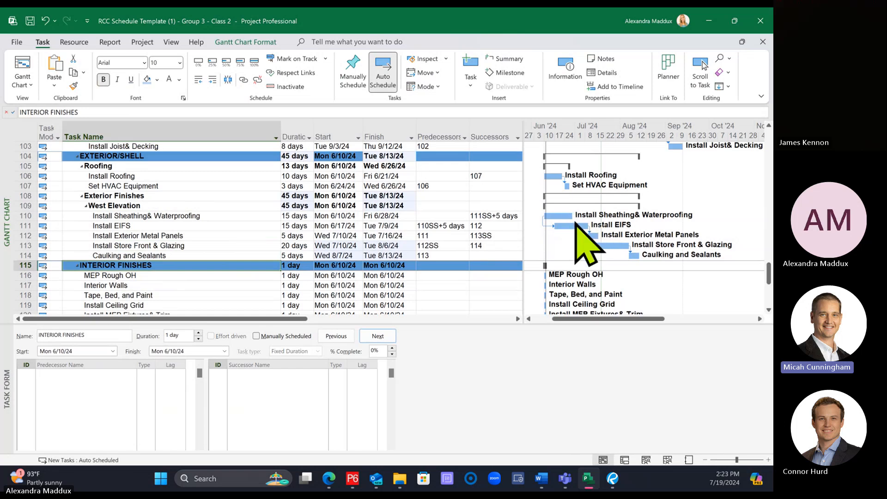
{"action": "left_click", "coordinate": [153, 216]}
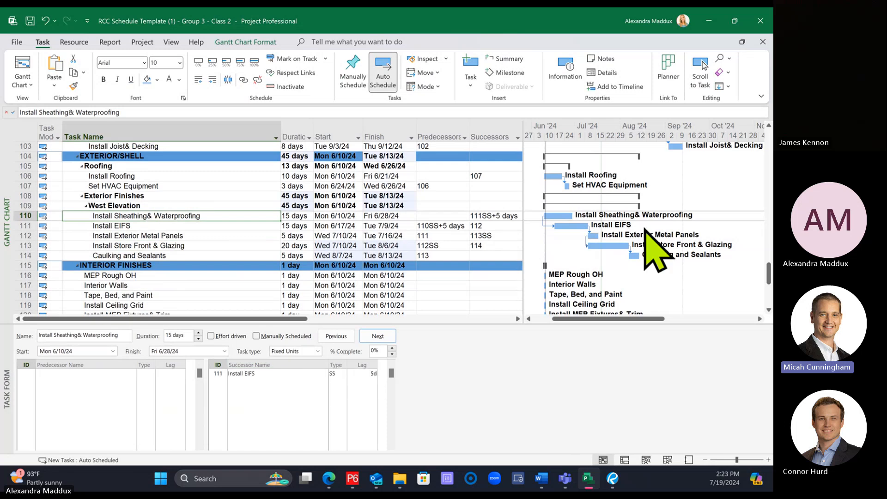
{"action": "left_click", "coordinate": [214, 226]}
{"action": "left_click", "coordinate": [215, 218]}
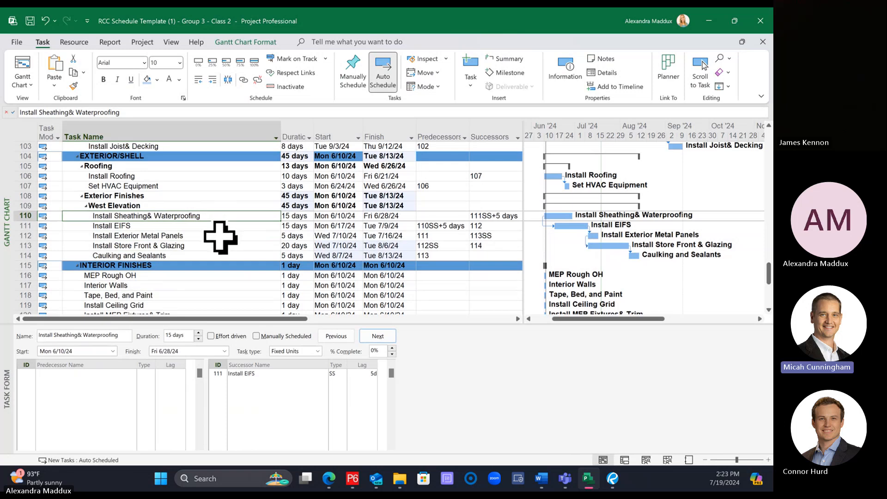
{"action": "left_click", "coordinate": [289, 217]}
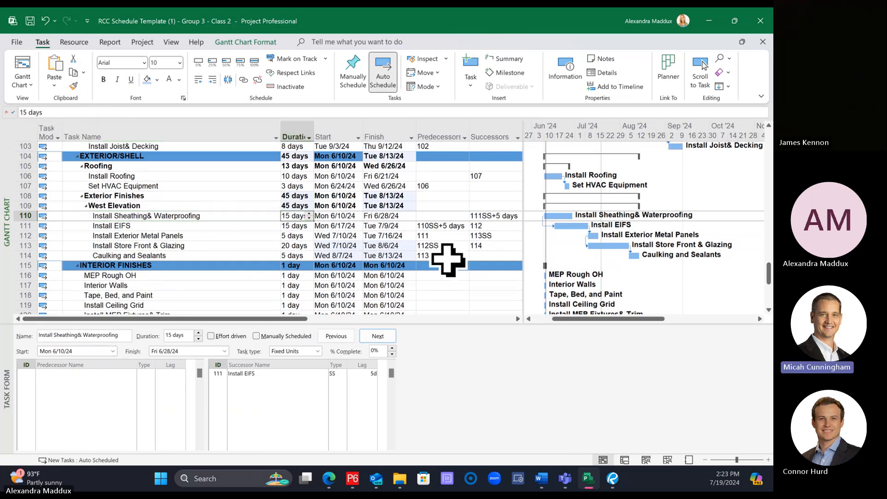
{"action": "type", "text": "30"}
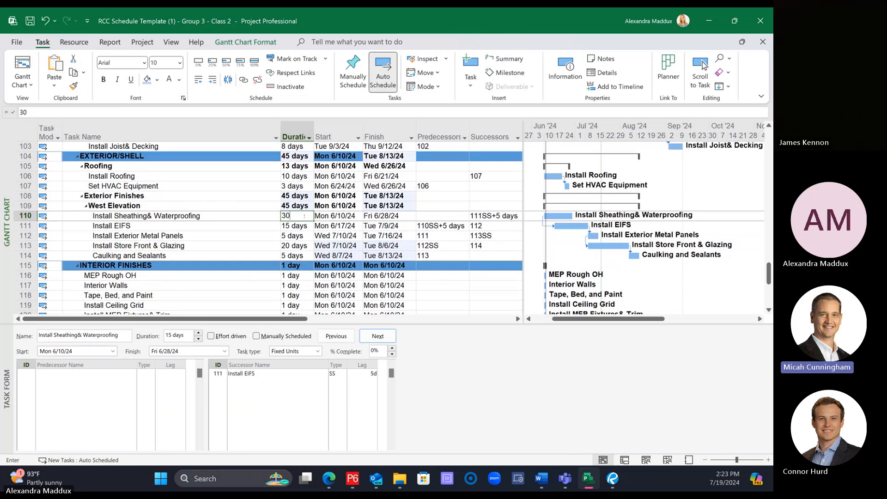
{"action": "key", "text": "Return"}
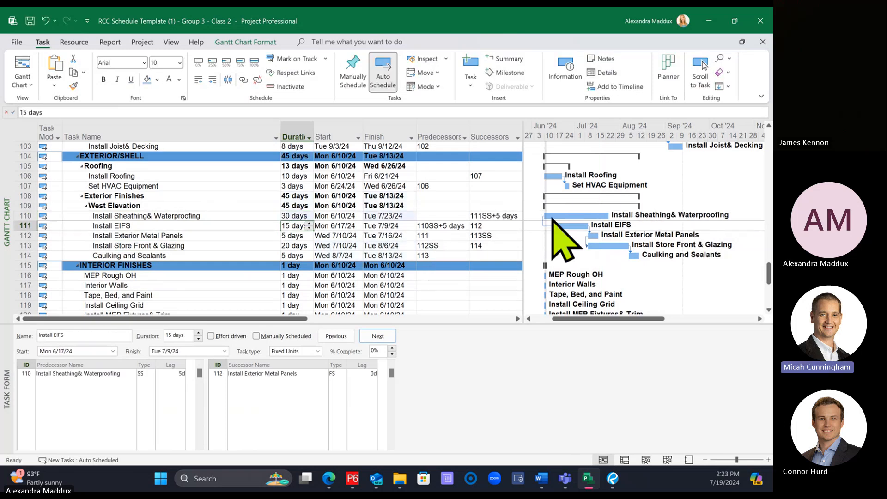
{"action": "key", "text": "ctrl+z"}
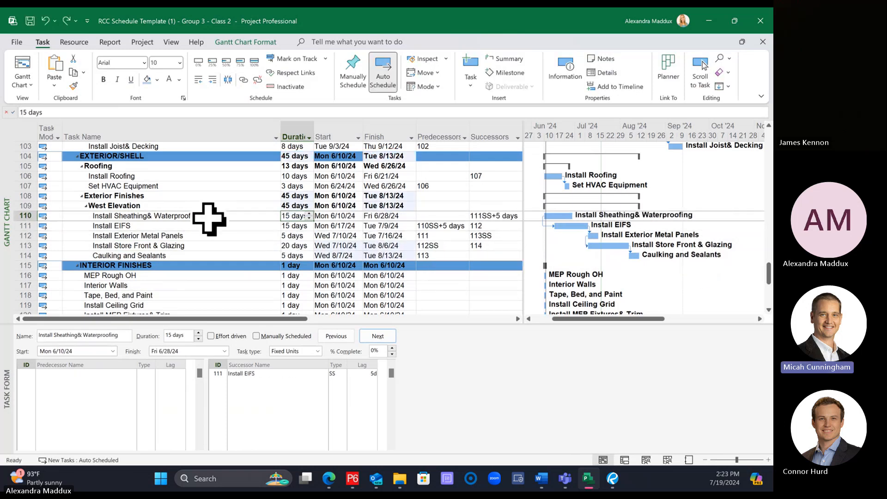
Step: Link Install Sheathing & Waterproofing as an additional finish-to-start predecessor of Install Exterior Metal Panels
{"action": "left_click", "coordinate": [203, 216]}
{"action": "left_click", "coordinate": [192, 237], "text": "ctrl"}
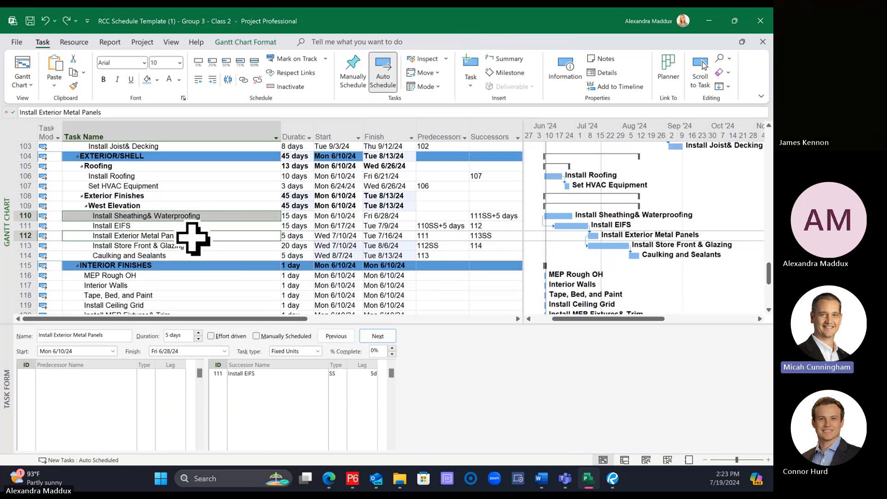
{"action": "left_click", "coordinate": [244, 79]}
Step: Retest the West Elevation links with Install Sheathing & Waterproofing at 30 days, and undo that duration change
{"action": "left_click", "coordinate": [276, 247]}
{"action": "left_click", "coordinate": [297, 225]}
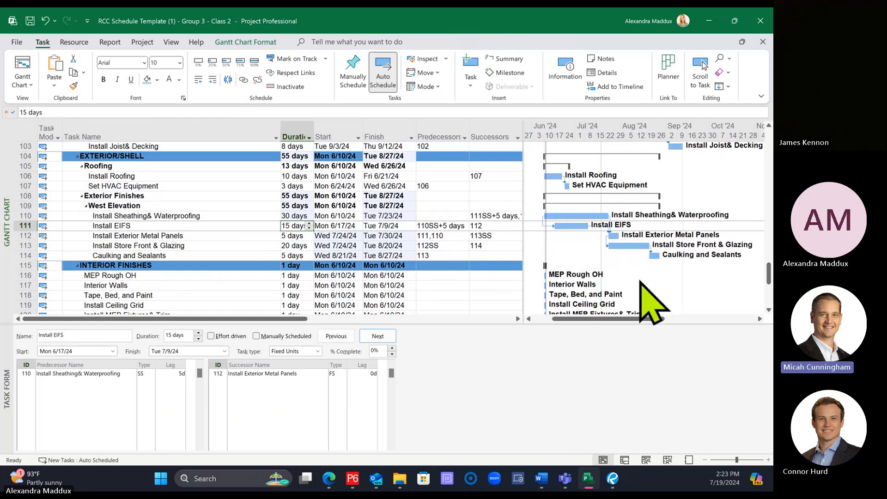
{"action": "key", "text": "ctrl+z"}
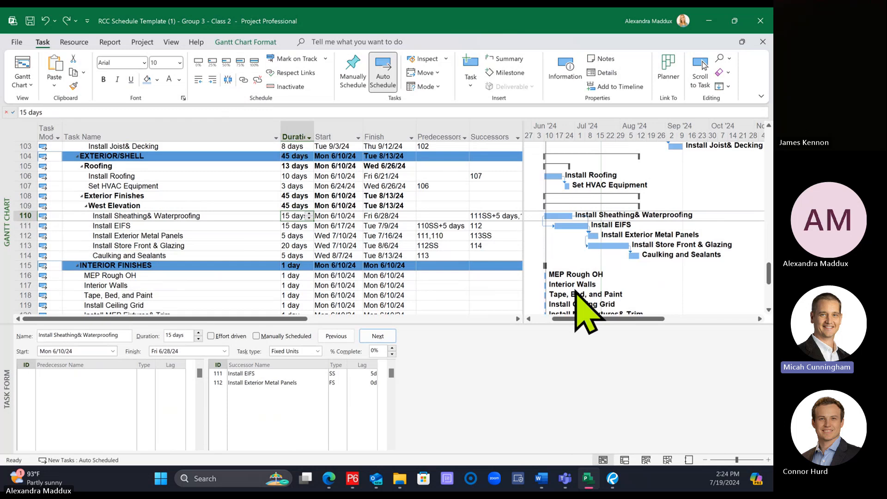
{"action": "left_click", "coordinate": [184, 226]}
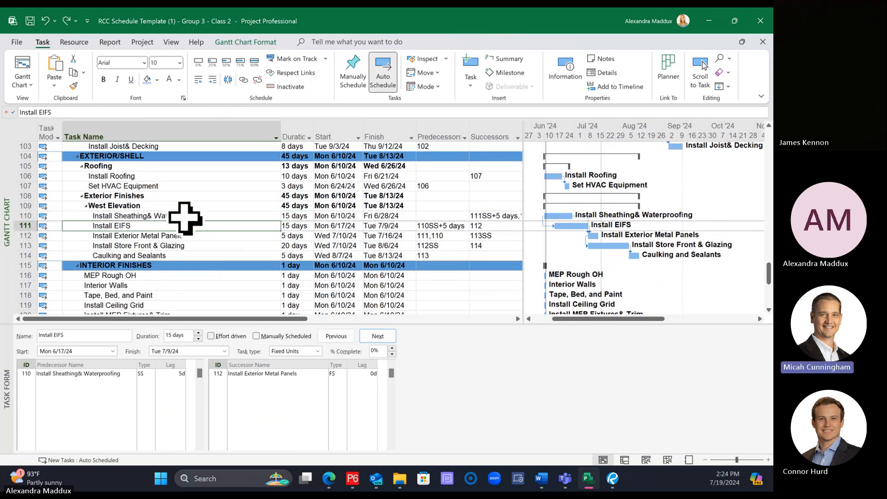
{"action": "left_click", "coordinate": [179, 216]}
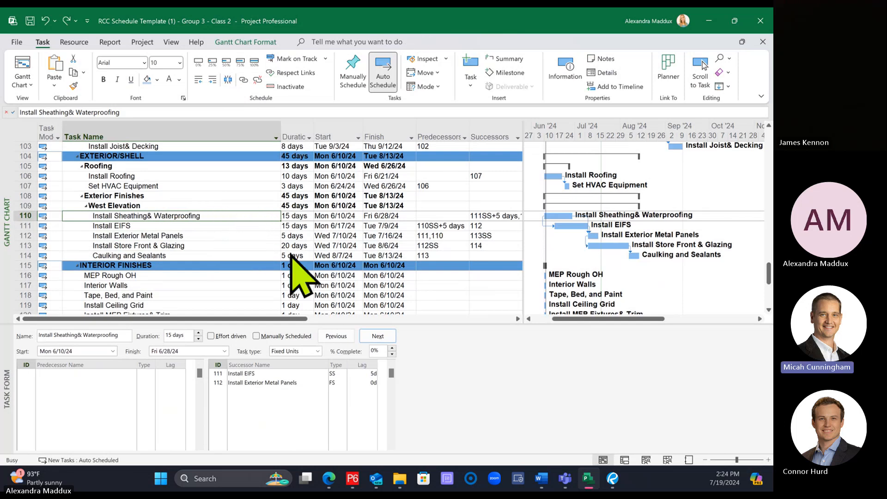
Step: Link Install Exterior Metal Panels as an additional finish-to-start predecessor of Caulking and Sealants under West Elevation
{"action": "left_click", "coordinate": [433, 216]}
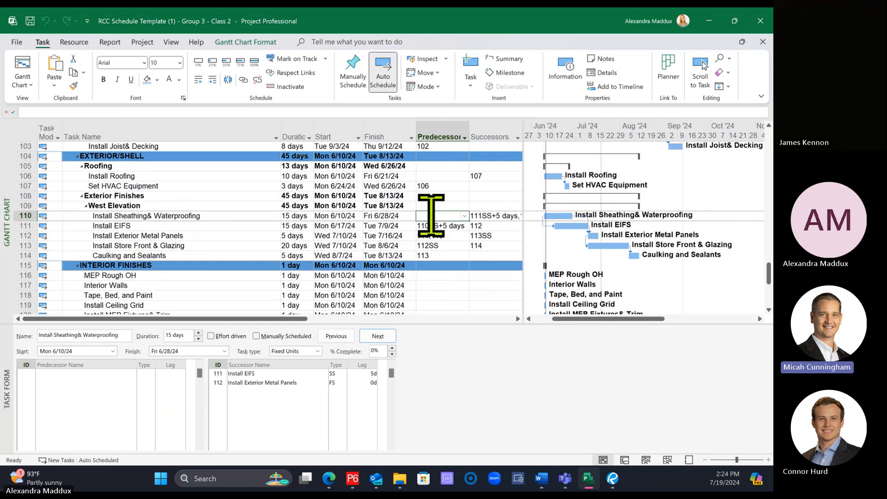
{"action": "left_click", "coordinate": [430, 235]}
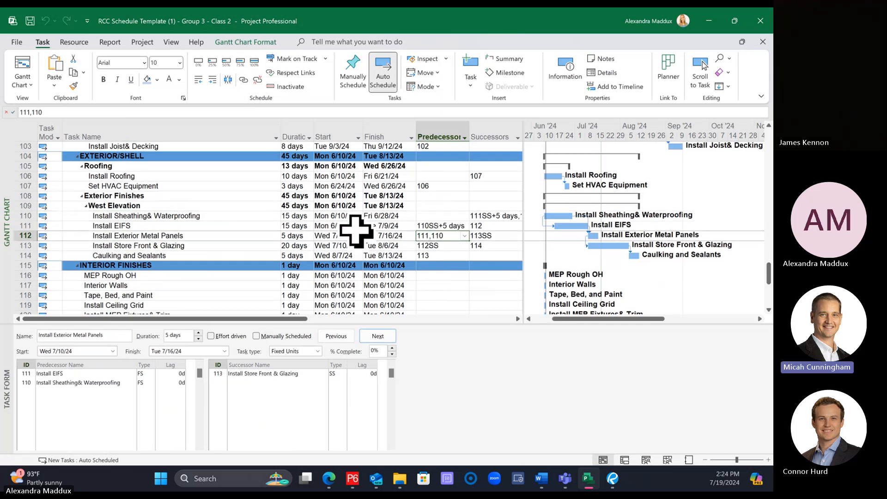
{"action": "left_click", "coordinate": [225, 208]}
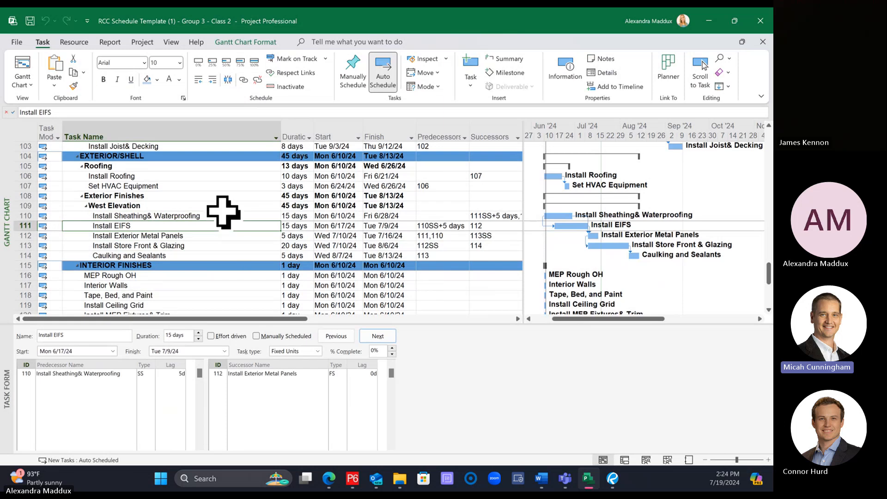
{"action": "left_click", "coordinate": [236, 215]}
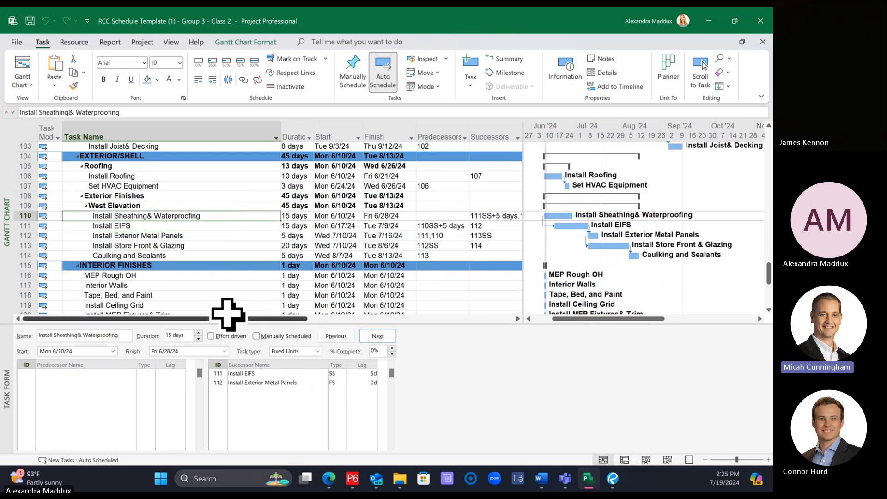
{"action": "left_click", "coordinate": [156, 236]}
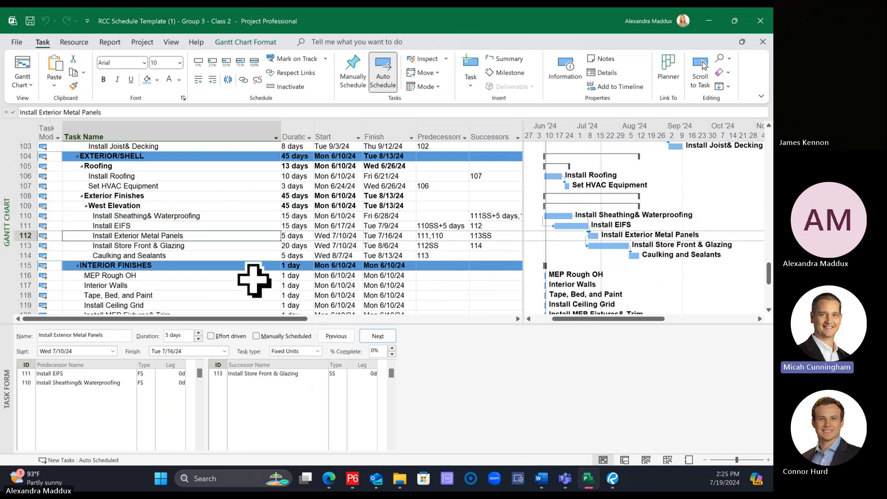
{"action": "left_click", "coordinate": [195, 255], "text": "ctrl"}
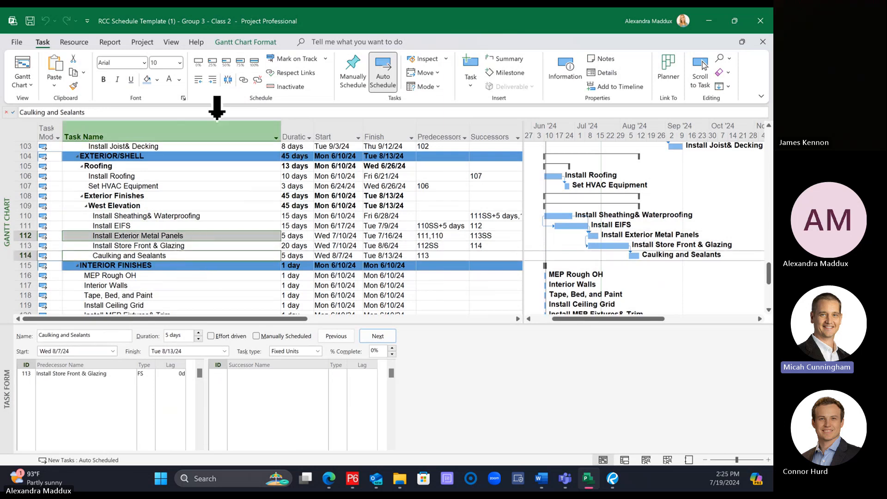
{"action": "left_click", "coordinate": [243, 80]}
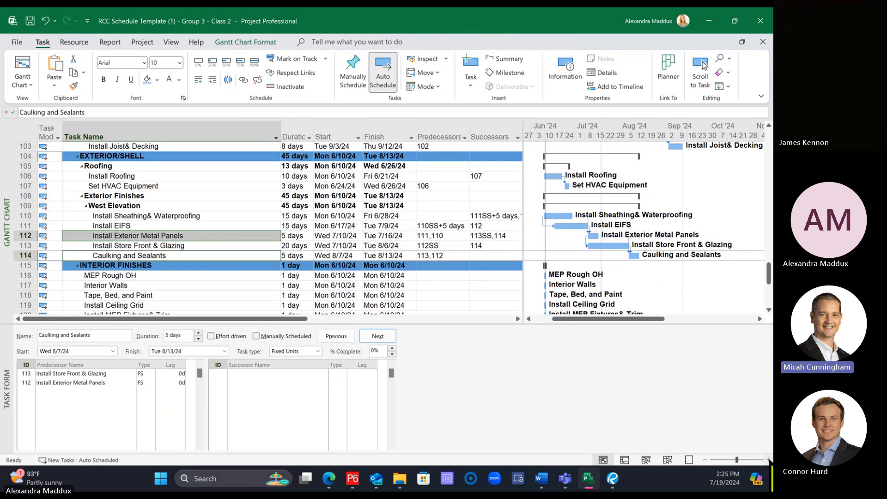
Step: Link Install Roofing as a finish-to-start predecessor of the West Elevation task Install Sheathing & Waterproofing
{"action": "left_click", "coordinate": [768, 459]}
{"action": "left_click_drag", "start_coordinate": [677, 318], "coordinate": [605, 309]}
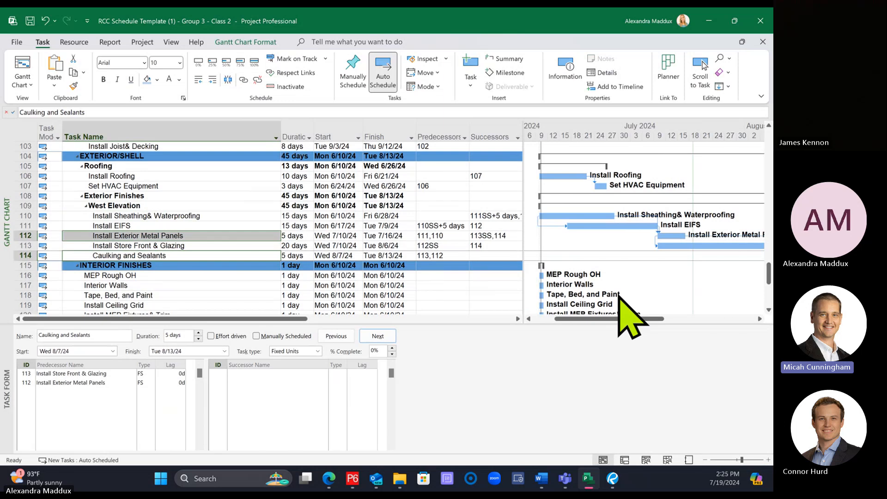
{"action": "left_click", "coordinate": [705, 460]}
{"action": "left_click_drag", "start_coordinate": [575, 320], "coordinate": [586, 320]}
{"action": "left_click", "coordinate": [141, 207]}
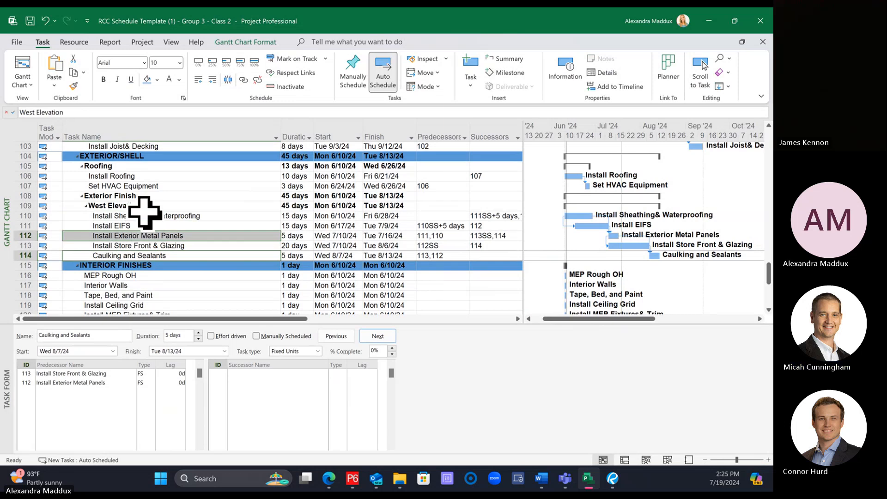
{"action": "left_click", "coordinate": [172, 216]}
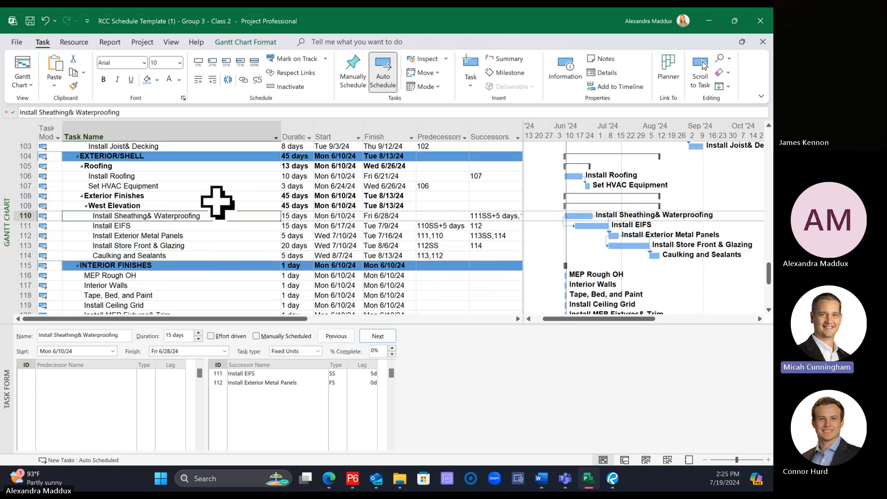
{"action": "scroll", "coordinate": [225, 214], "scroll_direction": "up", "scroll_amount": 1}
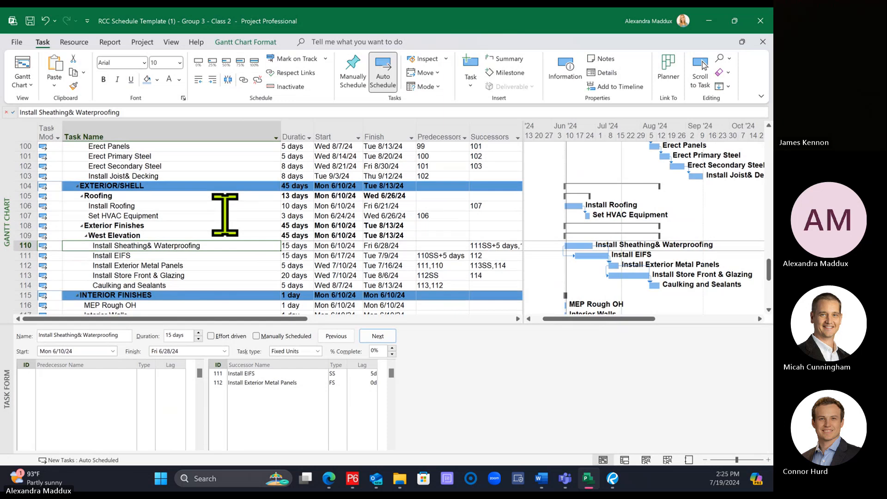
{"action": "left_click", "coordinate": [190, 205]}
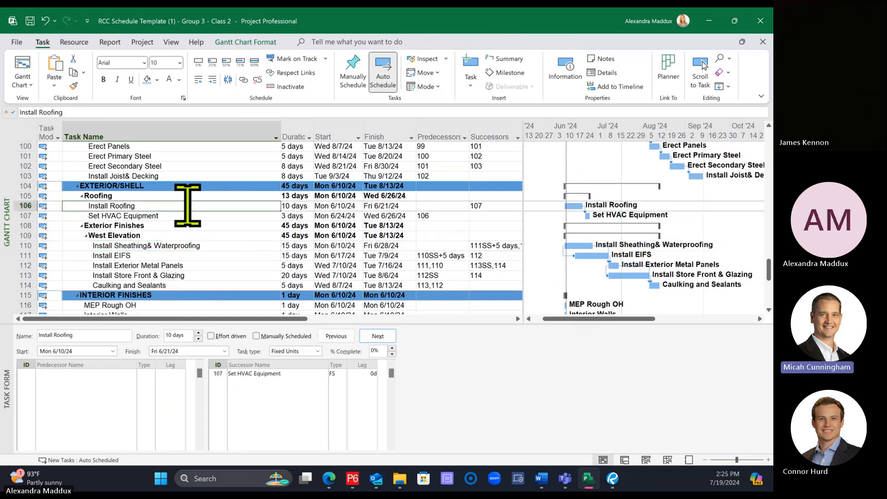
{"action": "left_click", "coordinate": [190, 246]}
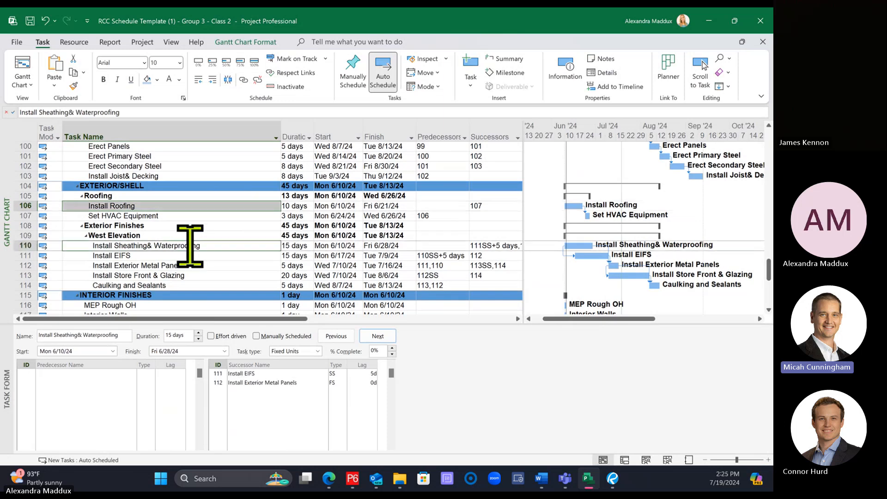
{"action": "left_click", "coordinate": [243, 79]}
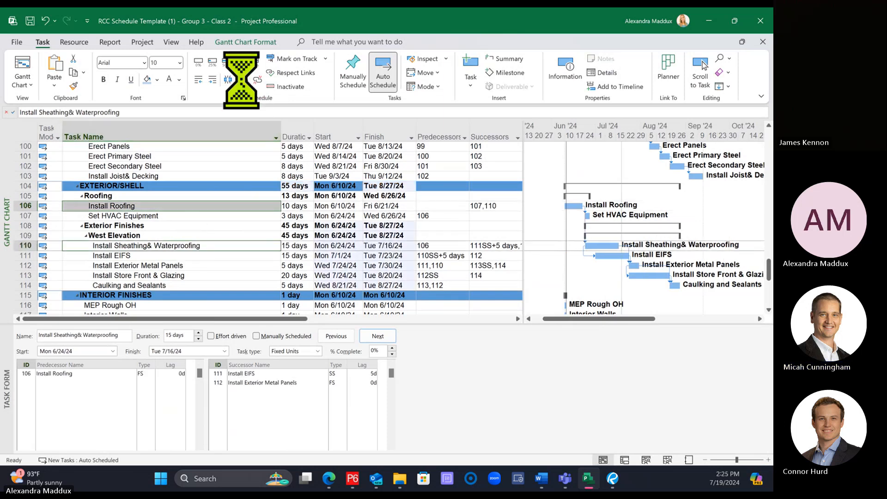
Step: Link Install Joist & Decking as the finish-to-start predecessor of Install Roofing
{"action": "left_click", "coordinate": [248, 295]}
{"action": "left_click", "coordinate": [185, 206]}
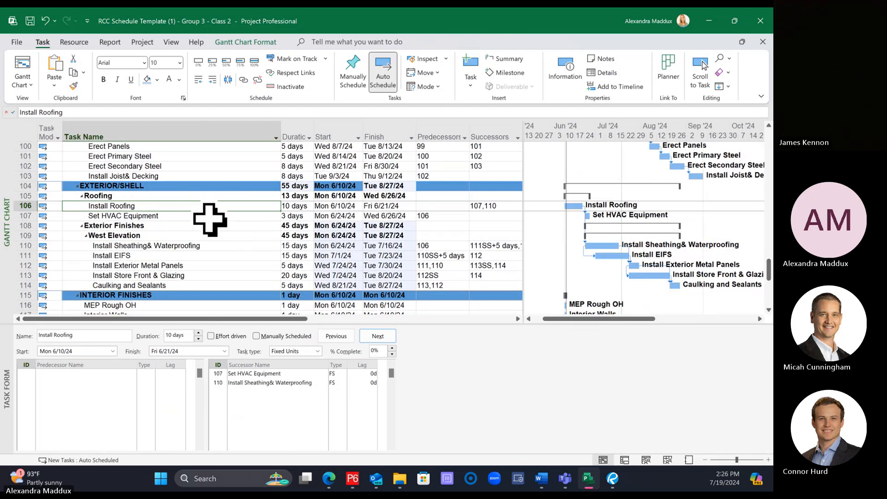
{"action": "left_click", "coordinate": [150, 176]}
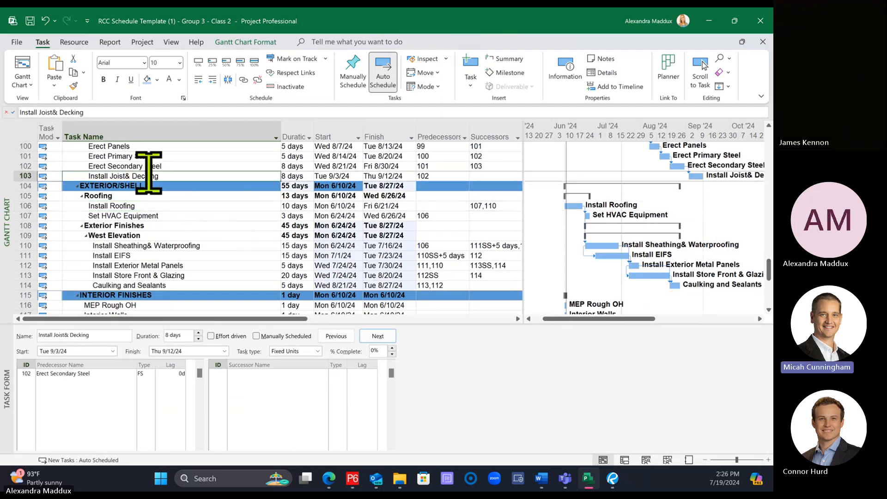
{"action": "left_click", "coordinate": [139, 205], "text": "ctrl"}
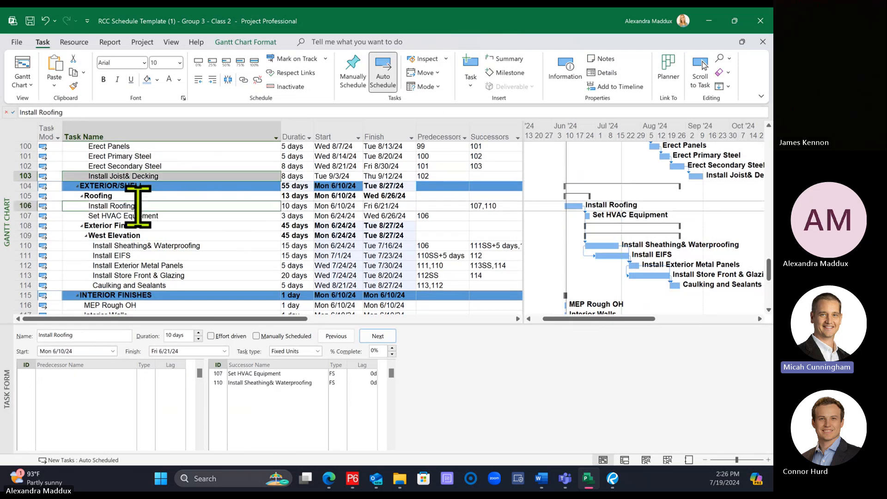
{"action": "left_click", "coordinate": [243, 79]}
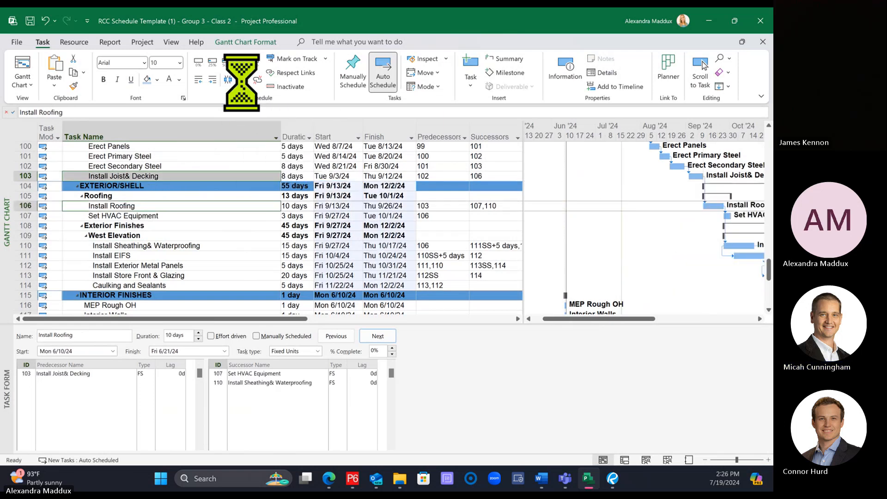
Step: Change the link from Install Joist & Decking to Install Roofing to start-to-start (SS) with a 3-day lag
{"action": "left_click", "coordinate": [218, 216]}
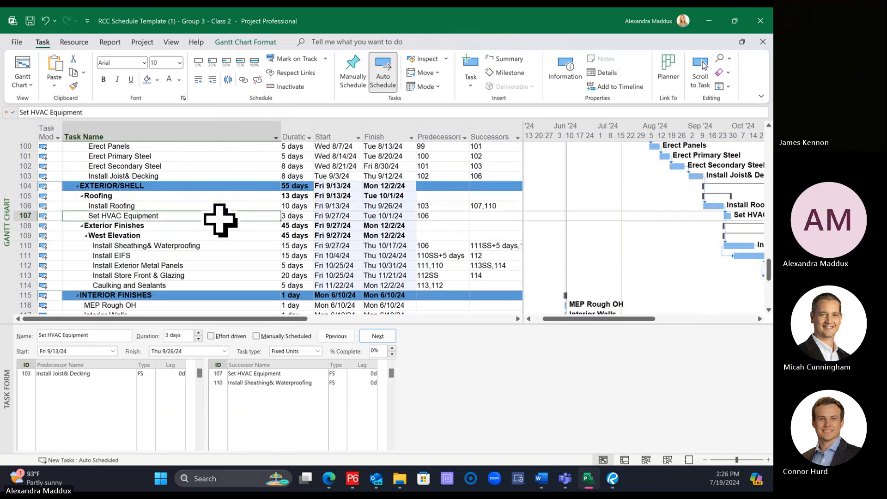
{"action": "left_click", "coordinate": [199, 206]}
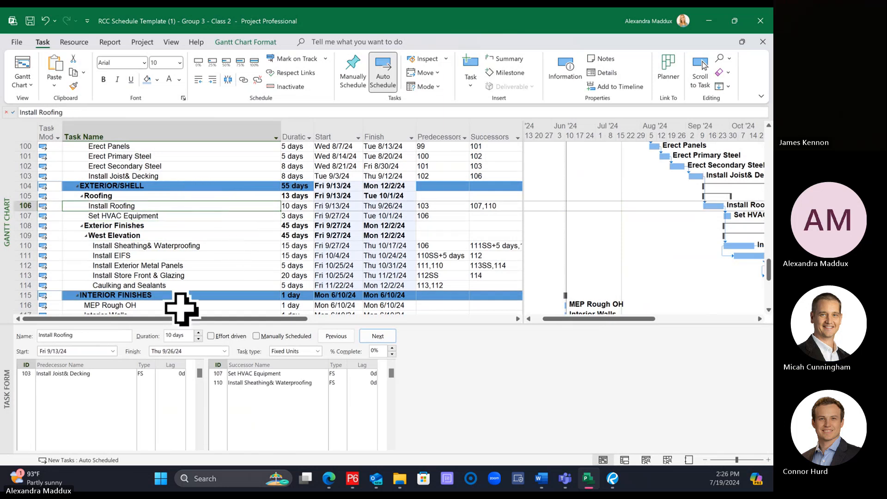
{"action": "left_click", "coordinate": [145, 373]}
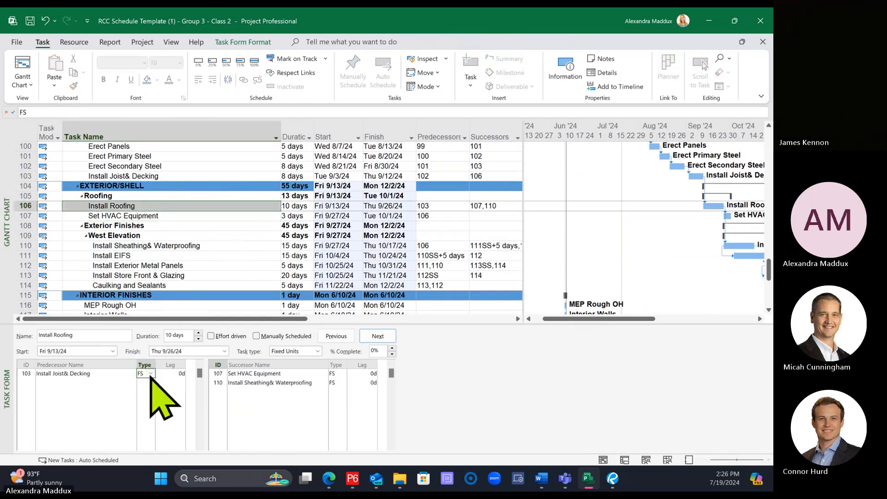
{"action": "left_click", "coordinate": [151, 374]}
{"action": "left_click", "coordinate": [145, 403]}
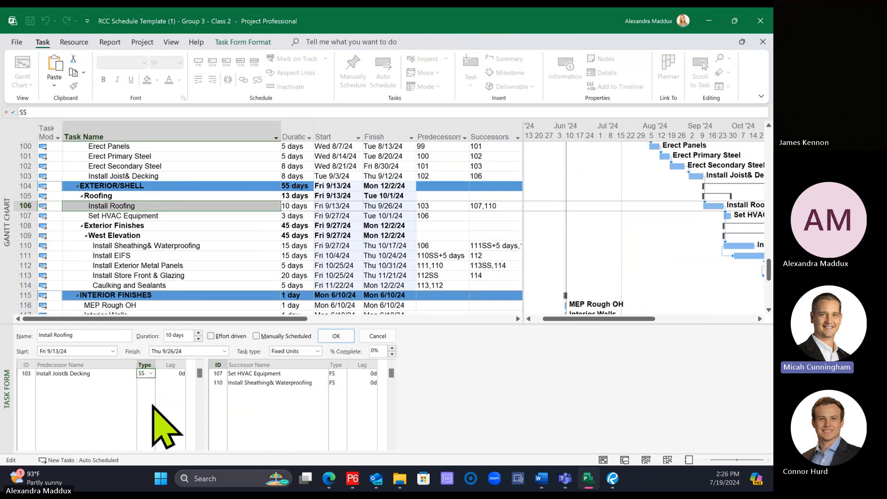
{"action": "left_click", "coordinate": [170, 375]}
{"action": "type", "text": "3"}
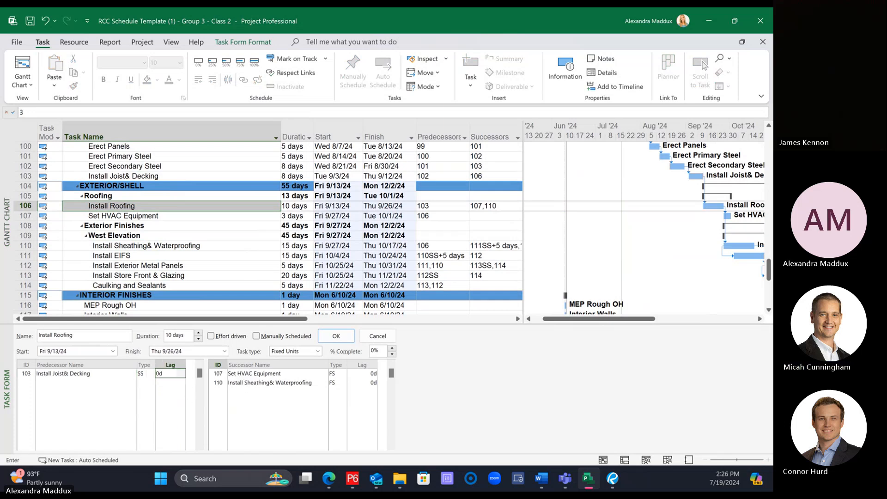
{"action": "key", "text": "Return"}
{"action": "left_click", "coordinate": [165, 226]}
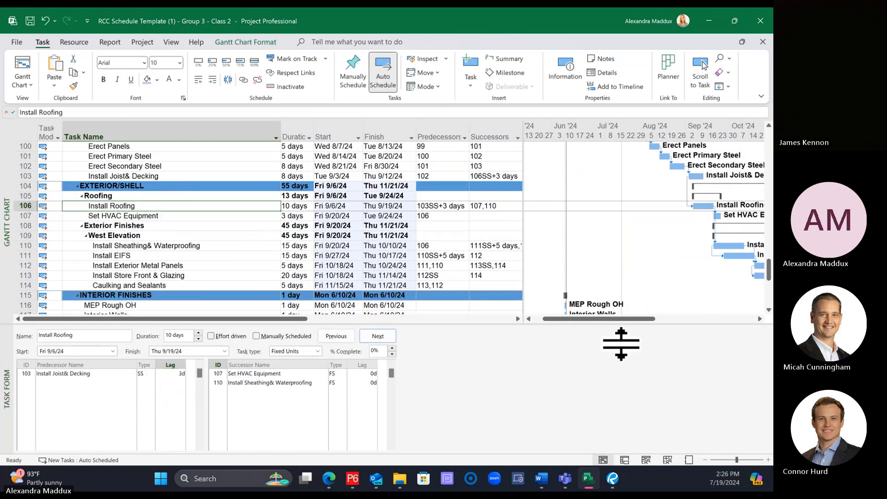
Step: Link Install Joist & Decking as an additional finish-to-start predecessor of Set HVAC Equipment
{"action": "left_click", "coordinate": [189, 176]}
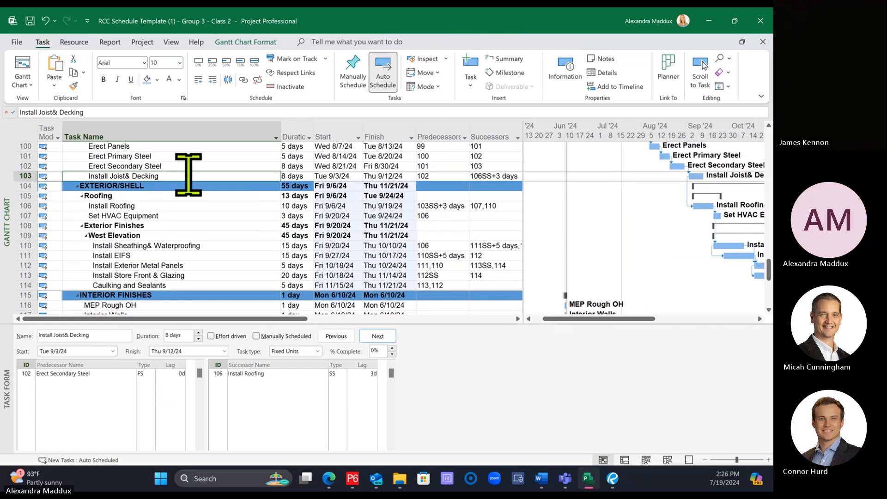
{"action": "left_click", "coordinate": [176, 216], "text": "ctrl"}
{"action": "left_click", "coordinate": [243, 80]}
{"action": "left_click", "coordinate": [216, 187]}
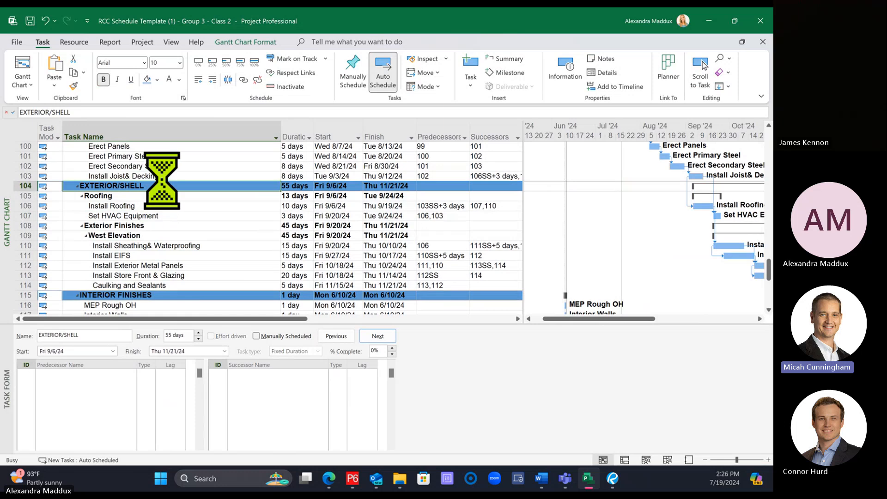
Step: Collapse the West Elevation group and paste a copy of it, including its tasks, directly above INTERIOR FINISHES
{"action": "left_click", "coordinate": [202, 245]}
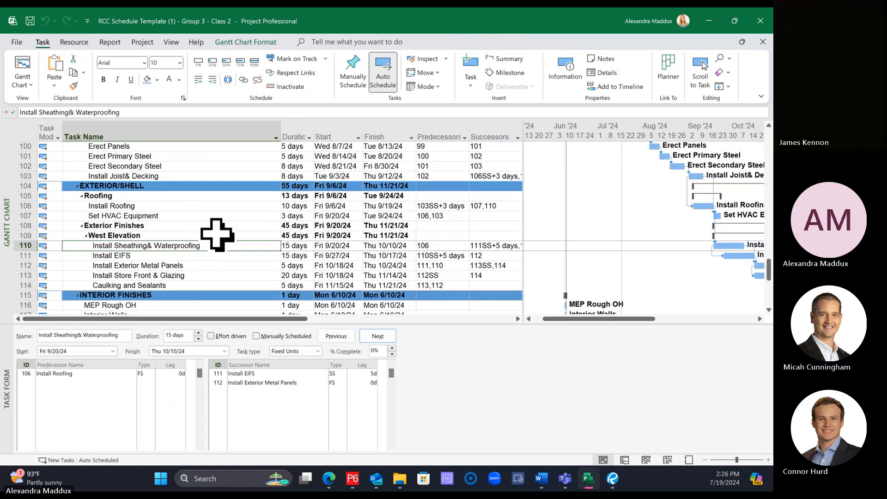
{"action": "left_click", "coordinate": [84, 234]}
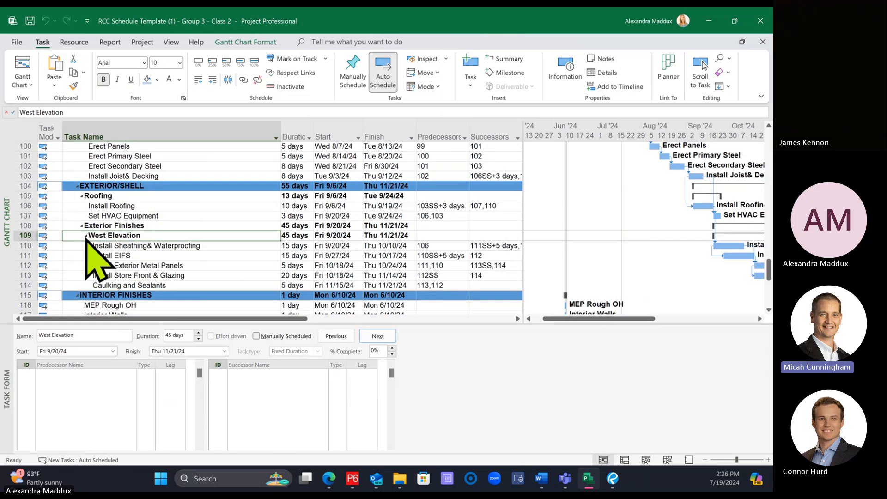
{"action": "left_click", "coordinate": [86, 235]}
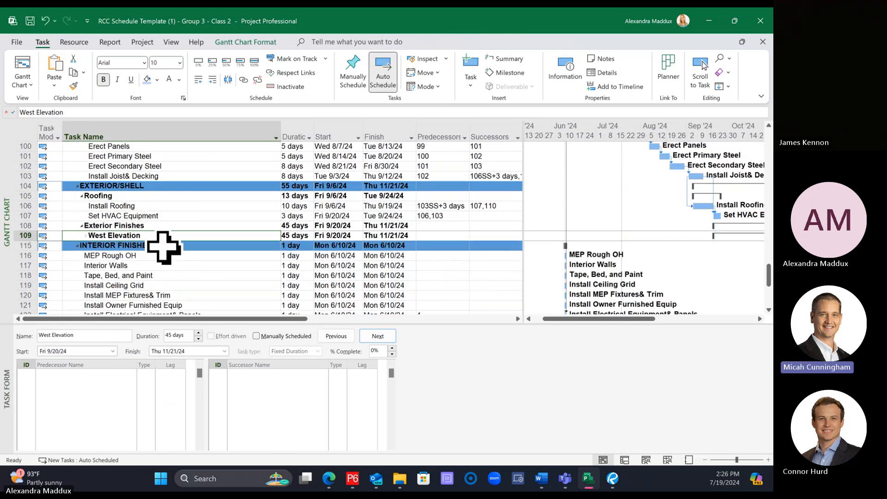
{"action": "left_click", "coordinate": [14, 235]}
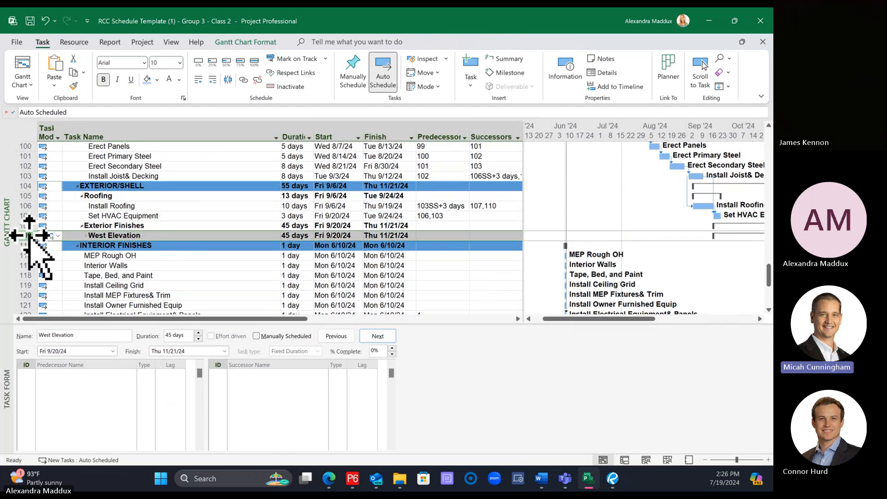
{"action": "right_click", "coordinate": [29, 236]}
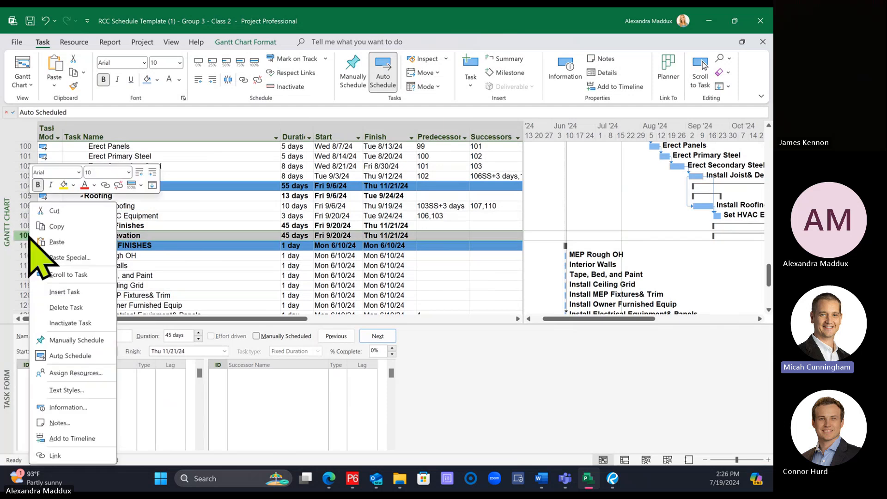
{"action": "left_click", "coordinate": [57, 226]}
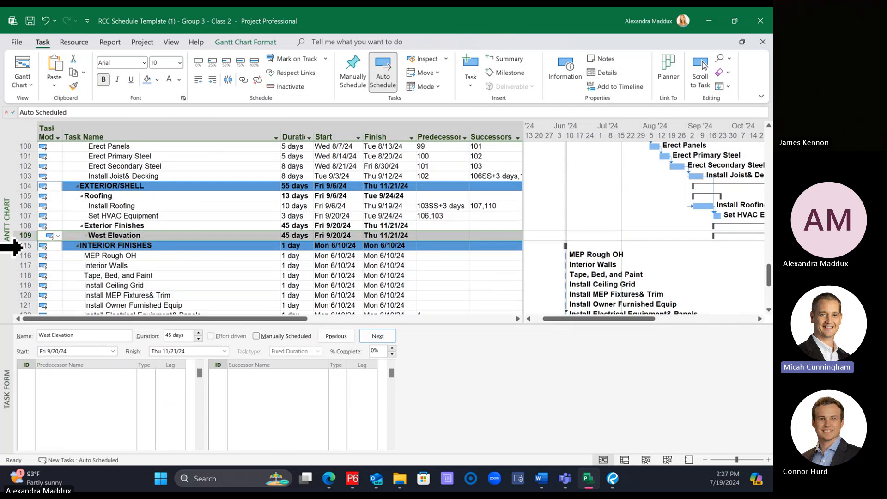
{"action": "left_click", "coordinate": [22, 246]}
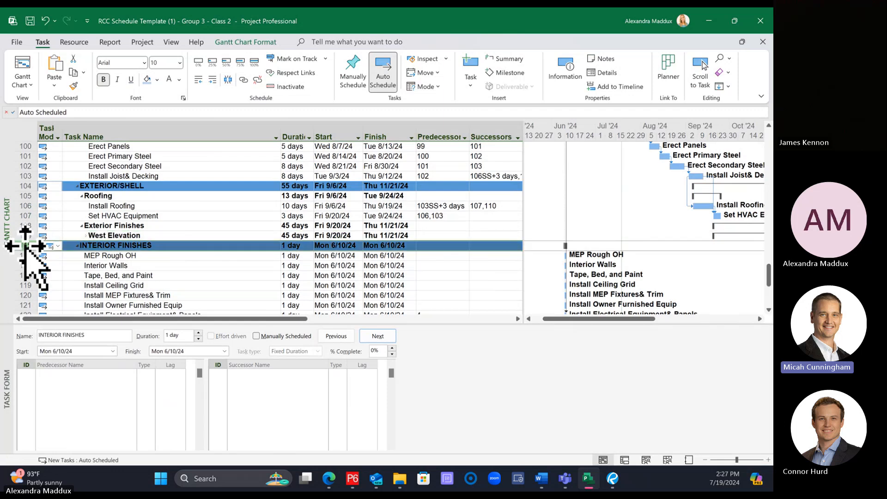
{"action": "right_click", "coordinate": [25, 246]}
{"action": "left_click", "coordinate": [45, 243]}
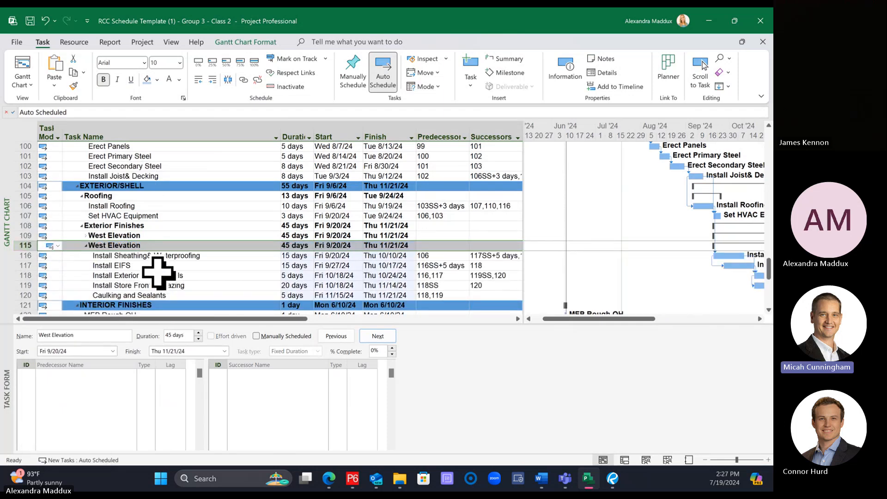
{"action": "left_click", "coordinate": [158, 275]}
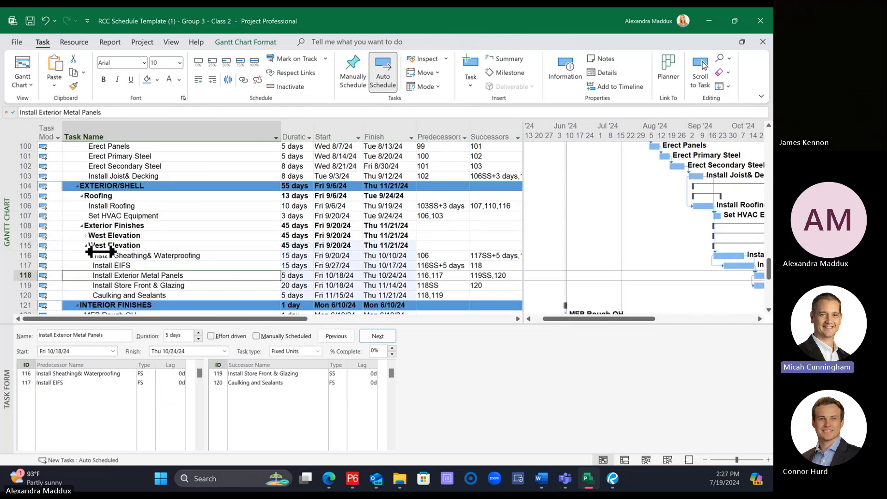
Step: Undo the pasted West Elevation group, then copy the original group again and paste it directly above INTERIOR FINISHES
{"action": "scroll", "coordinate": [99, 254], "scroll_direction": "down", "scroll_amount": 1}
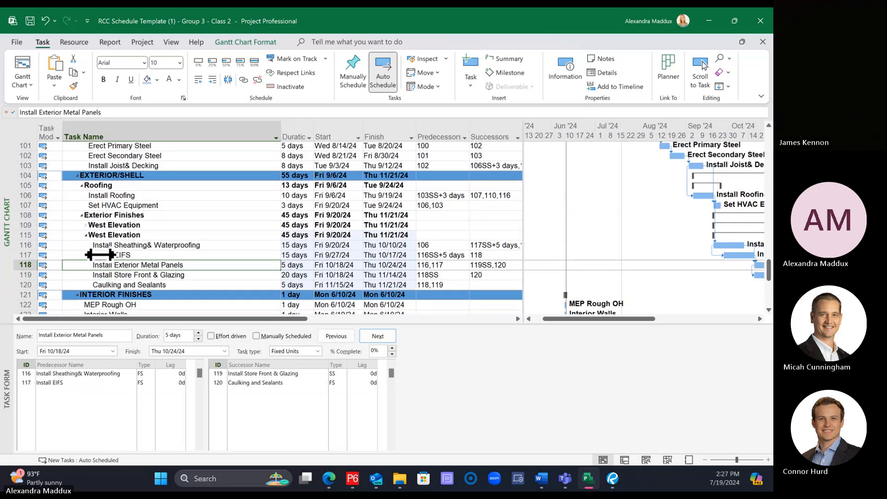
{"action": "key", "text": "ctrl+z"}
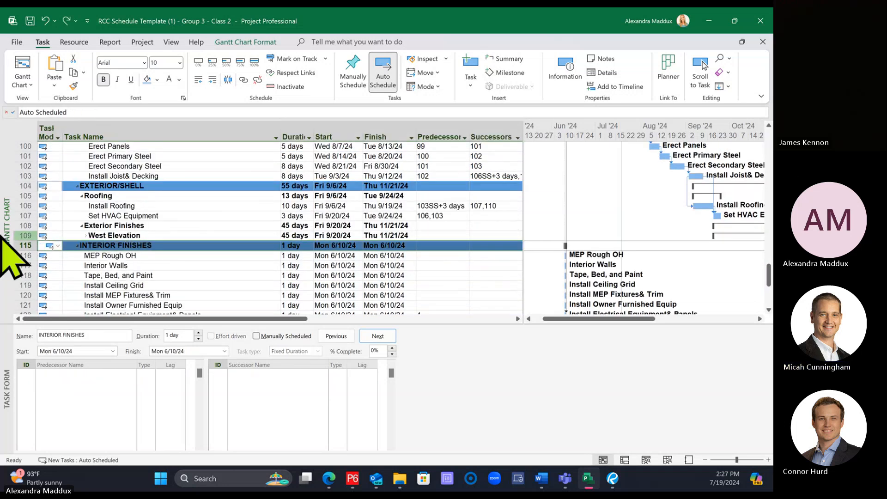
{"action": "left_click", "coordinate": [13, 235]}
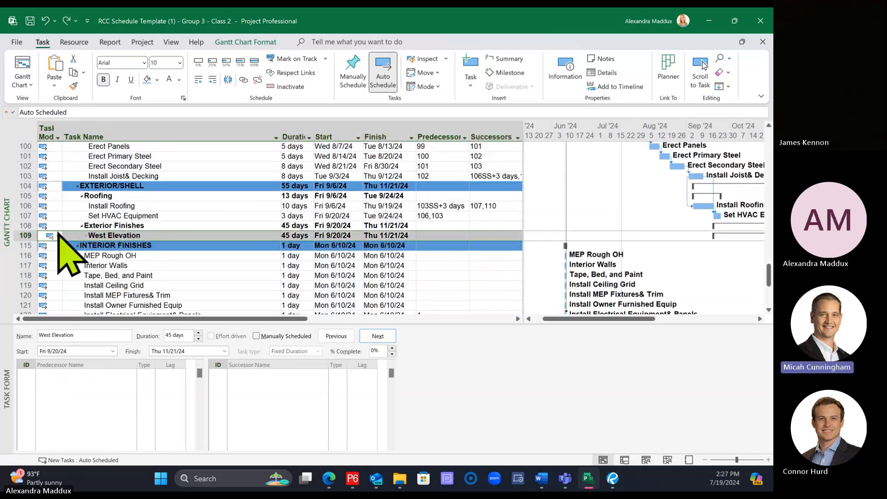
{"action": "right_click", "coordinate": [29, 235]}
{"action": "left_click", "coordinate": [55, 226]}
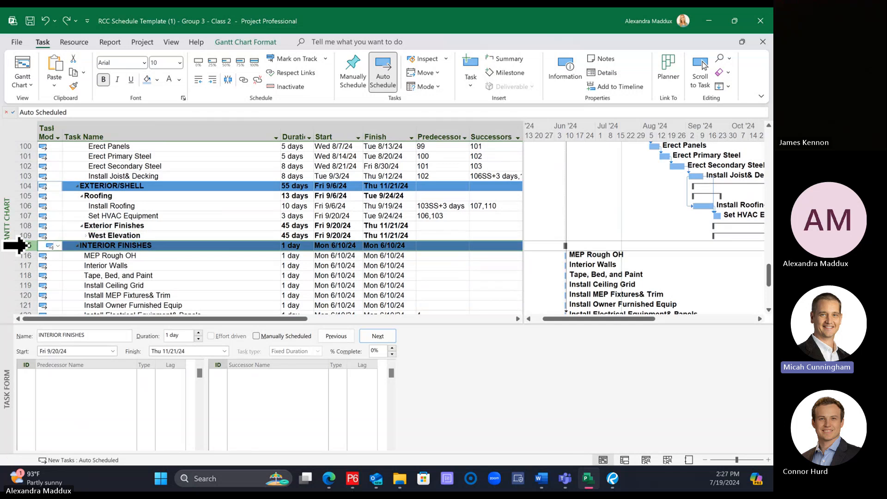
{"action": "right_click", "coordinate": [23, 246]}
{"action": "left_click", "coordinate": [55, 269]}
{"action": "left_click", "coordinate": [134, 275]}
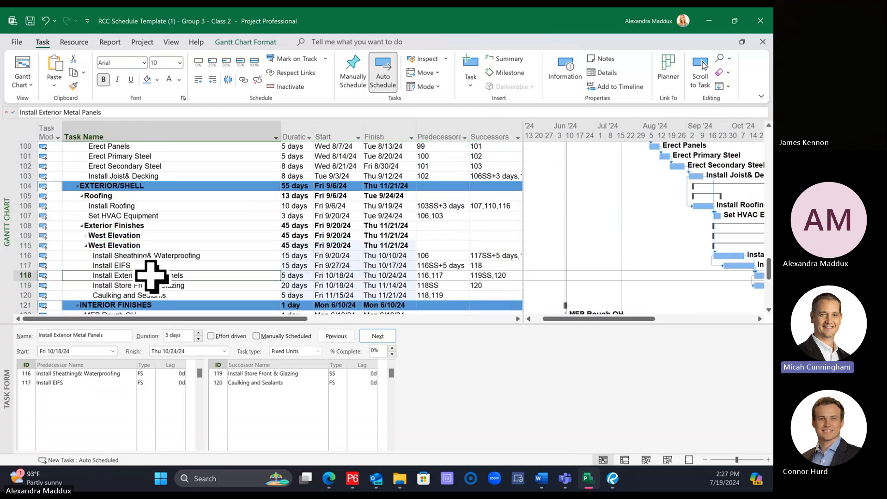
Step: Rename the pasted copy of the West Elevation summary task to South Elevation
{"action": "left_click", "coordinate": [136, 227]}
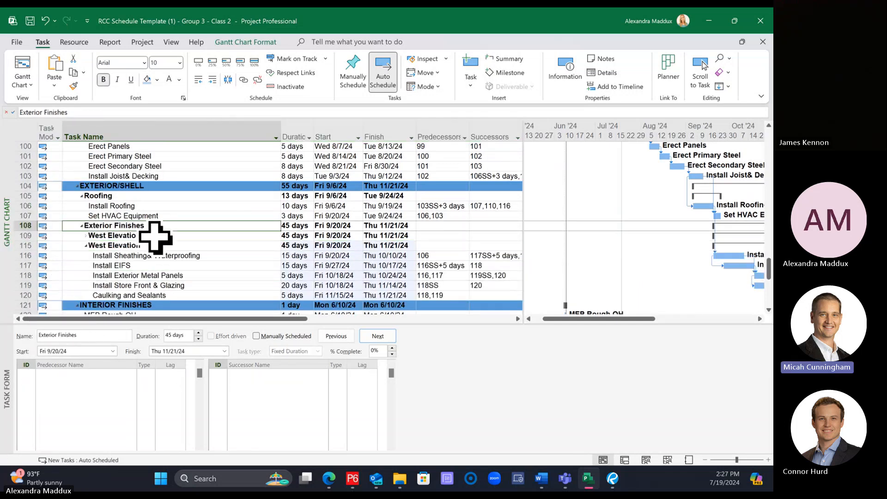
{"action": "left_click", "coordinate": [156, 236]}
{"action": "left_click", "coordinate": [154, 245]}
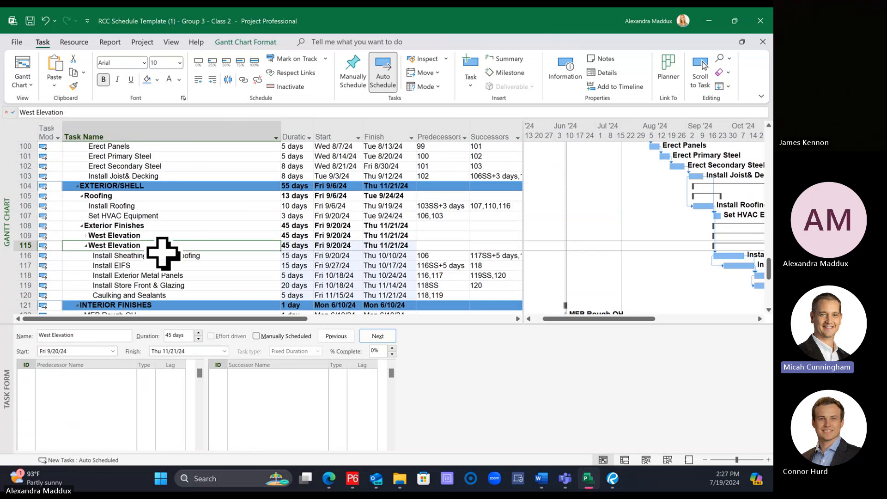
{"action": "double_click", "coordinate": [26, 112]}
{"action": "type", "text": "South"}
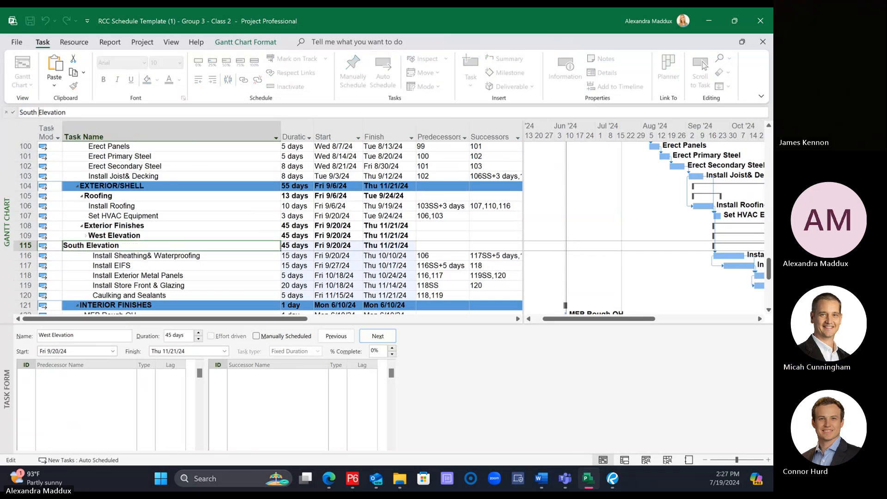
{"action": "key", "text": "Return"}
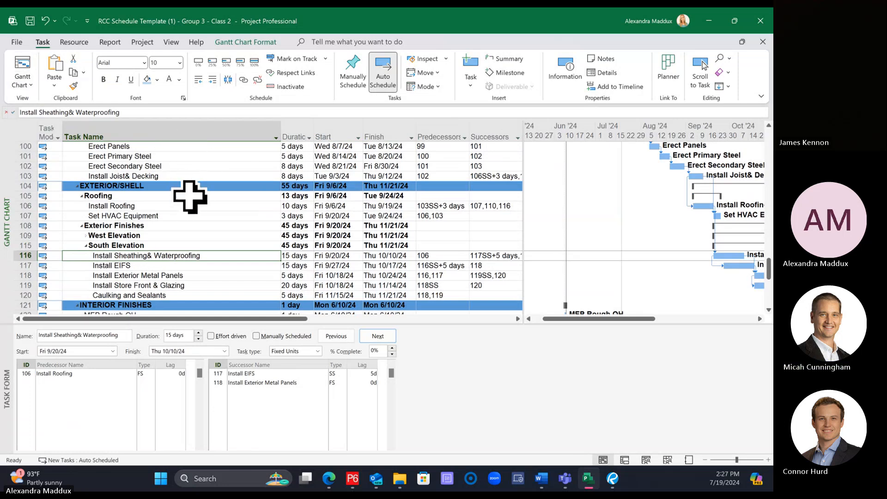
{"action": "left_click_drag", "start_coordinate": [573, 319], "coordinate": [606, 324]}
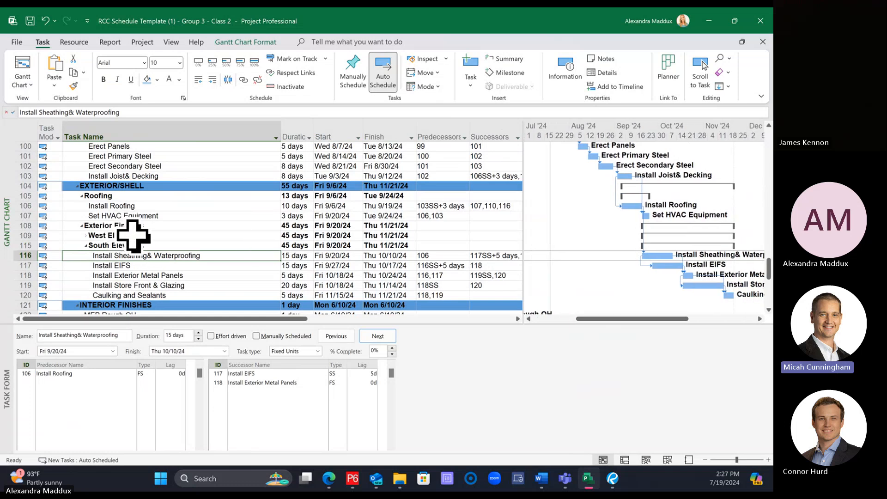
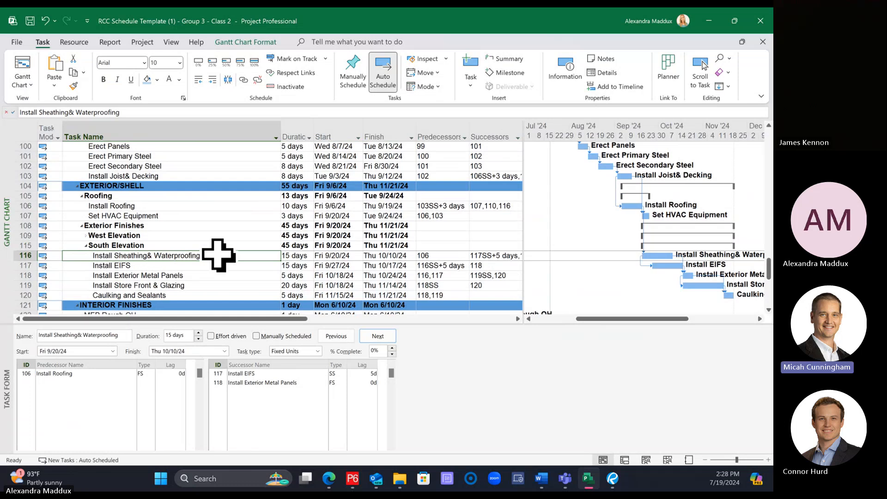
Step: Expand the West Elevation group and enlarge the schedule view so more task rows show above the Task Form
{"action": "left_click", "coordinate": [451, 255]}
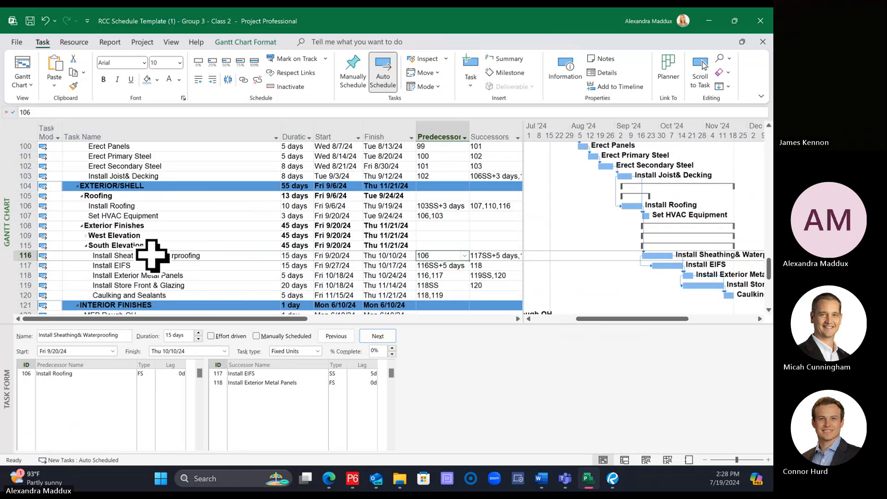
{"action": "left_click", "coordinate": [86, 235]}
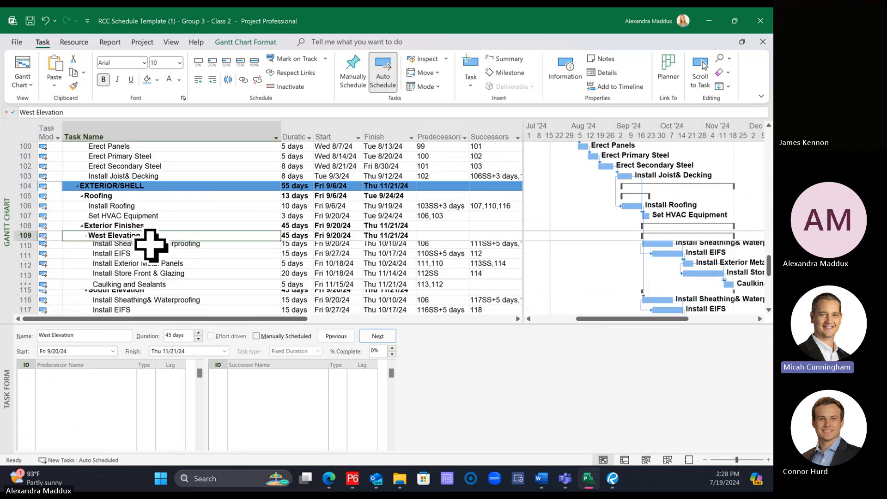
{"action": "left_click", "coordinate": [149, 246]}
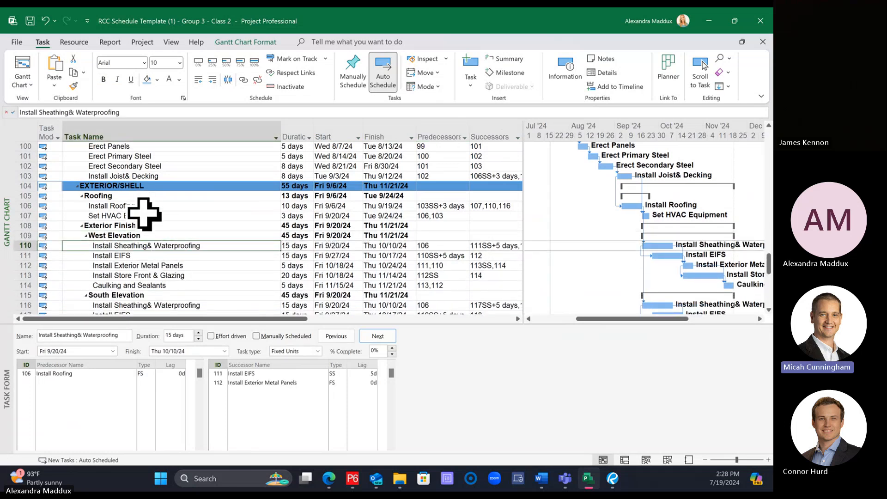
{"action": "scroll", "coordinate": [144, 215], "scroll_direction": "down", "scroll_amount": 1}
{"action": "left_click", "coordinate": [181, 275]}
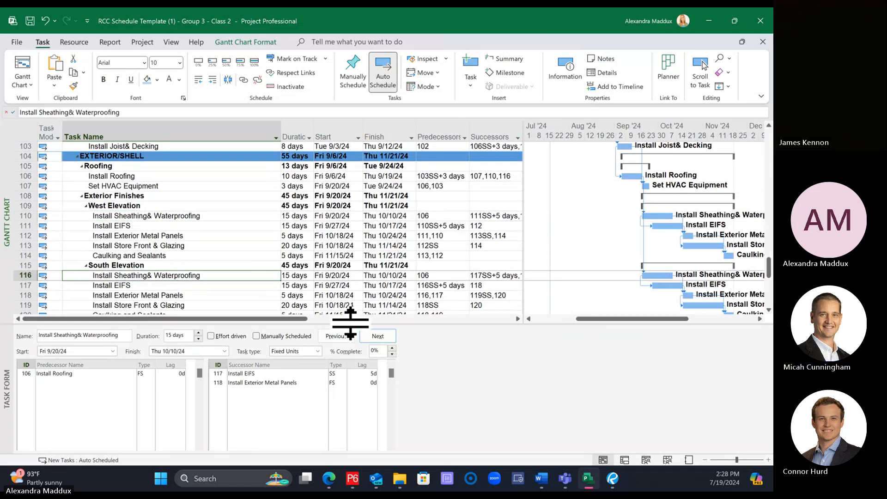
{"action": "left_click_drag", "start_coordinate": [348, 323], "coordinate": [301, 366]}
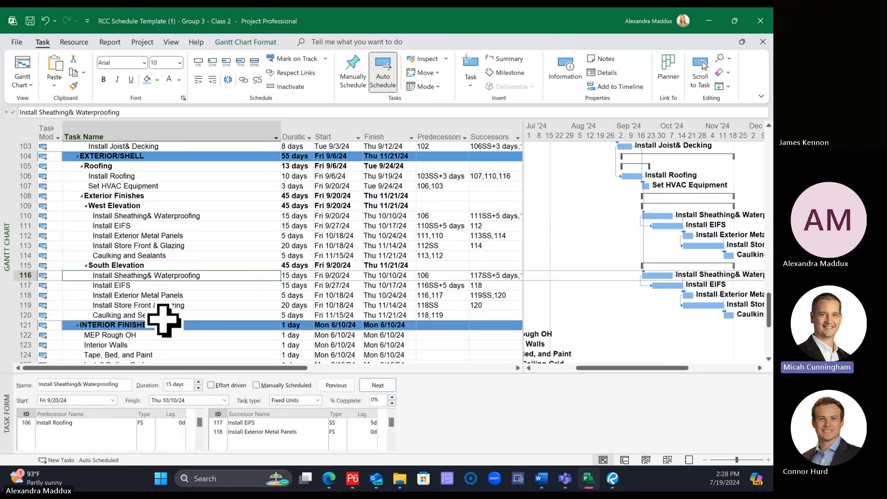
Step: Collapse the South Elevation group, copy it with its tasks, and paste two copies directly above INTERIOR FINISHES
{"action": "left_click", "coordinate": [86, 266]}
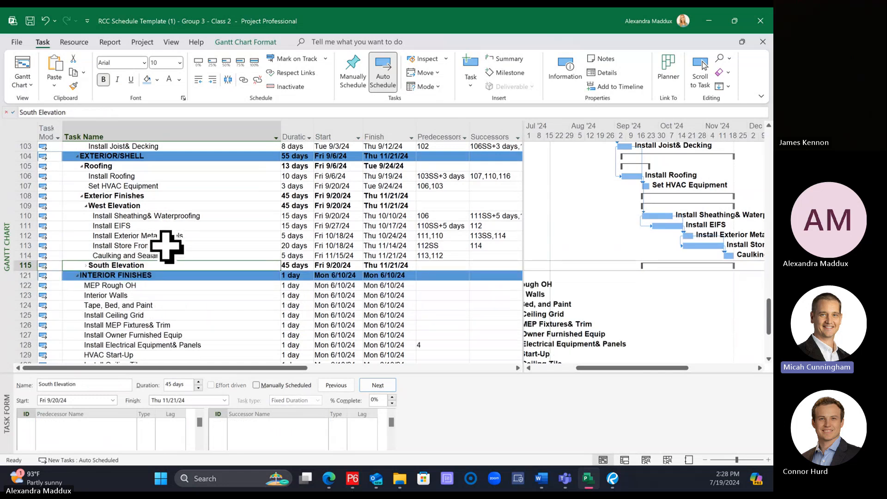
{"action": "left_click", "coordinate": [14, 266]}
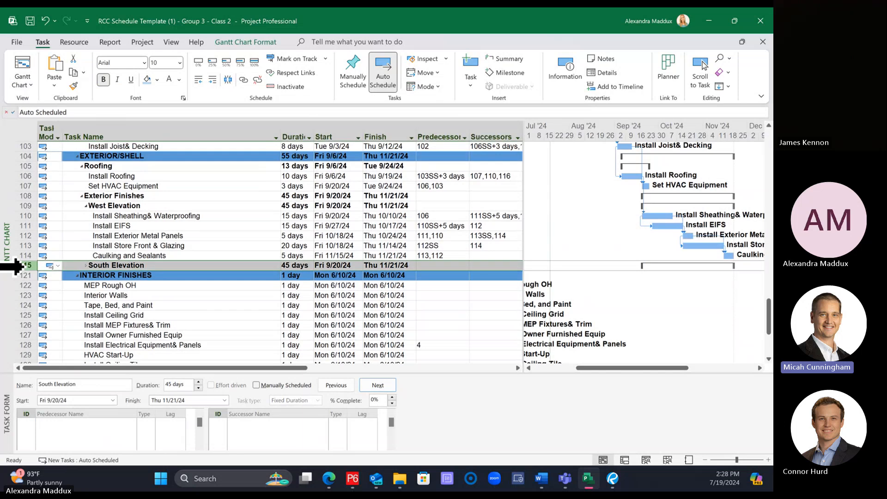
{"action": "right_click", "coordinate": [23, 266]}
{"action": "left_click", "coordinate": [57, 227]}
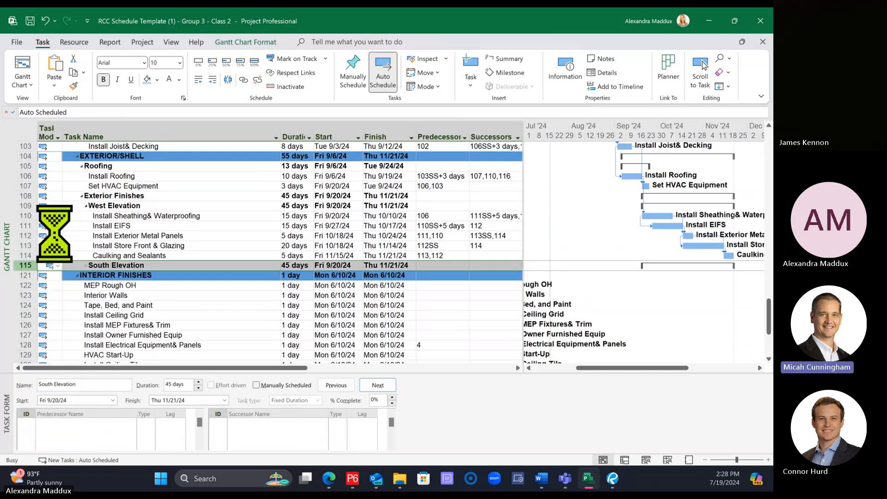
{"action": "right_click", "coordinate": [19, 274]}
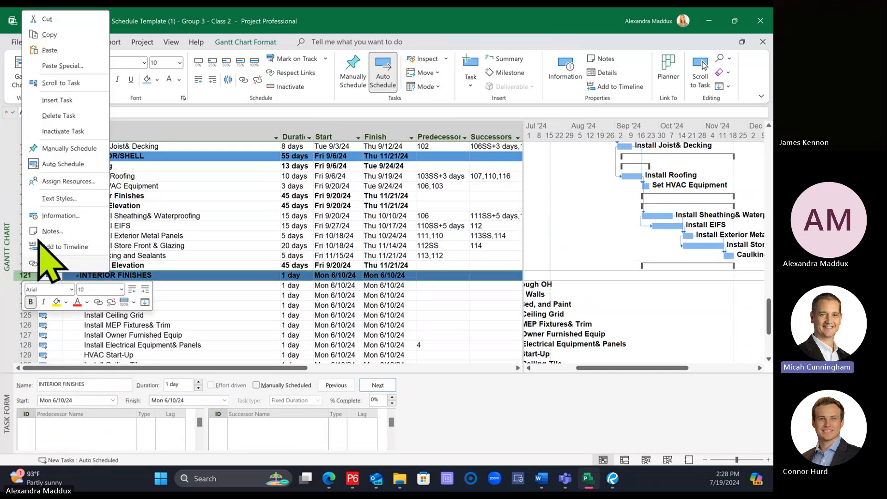
{"action": "left_click", "coordinate": [53, 47]}
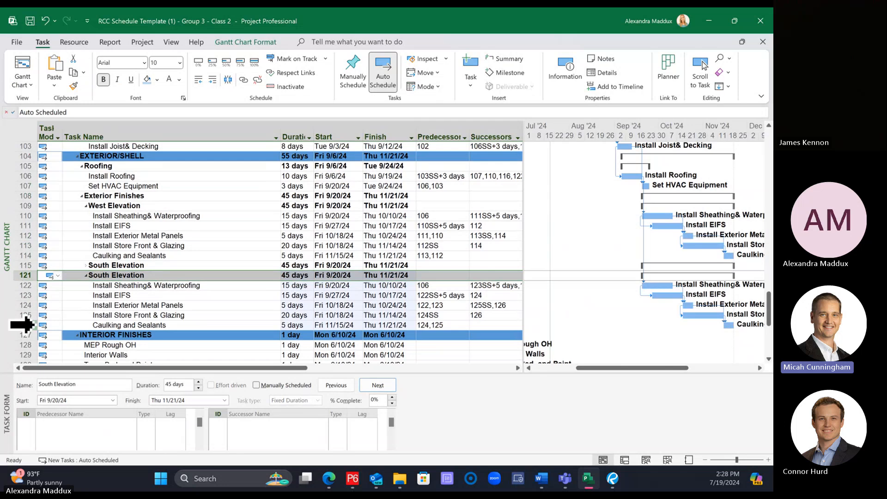
{"action": "right_click", "coordinate": [21, 275]}
{"action": "left_click", "coordinate": [72, 53]}
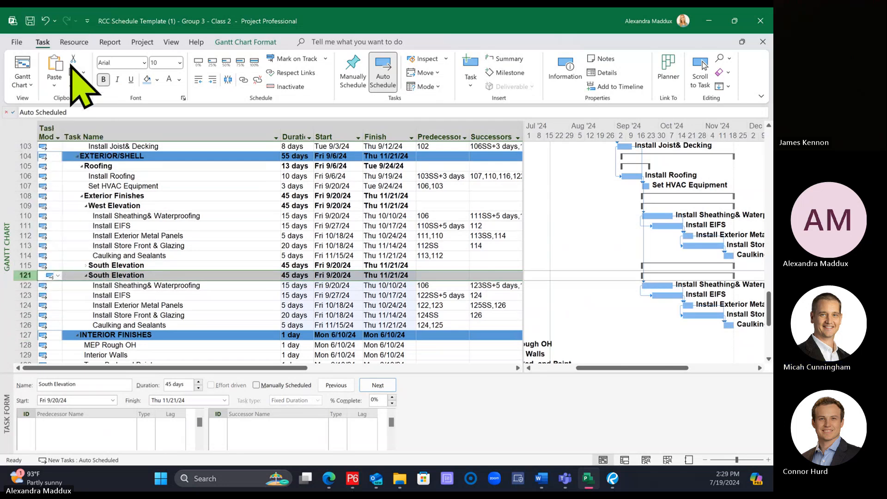
Step: Rename the first pasted South Elevation summary task, in row 121, to East Elevation
{"action": "left_click", "coordinate": [149, 314]}
{"action": "left_click", "coordinate": [120, 274]}
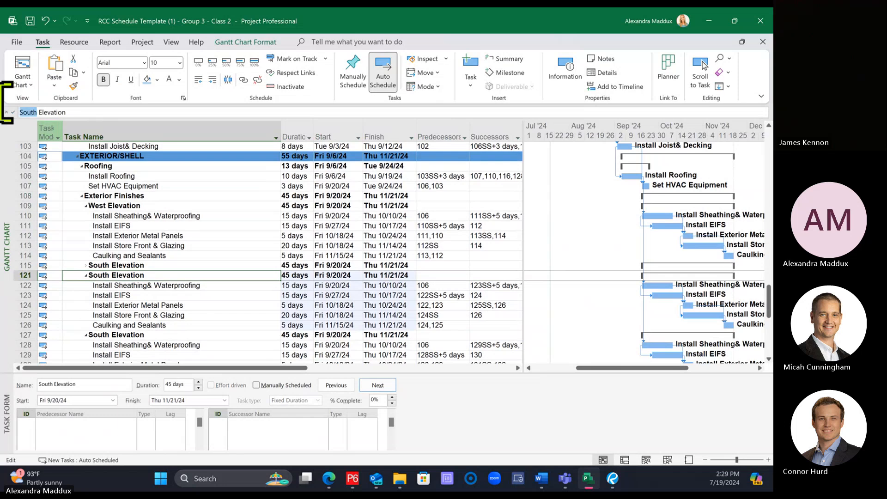
{"action": "double_click", "coordinate": [26, 113]}
{"action": "type", "text": "East"}
{"action": "key", "text": "Return"}
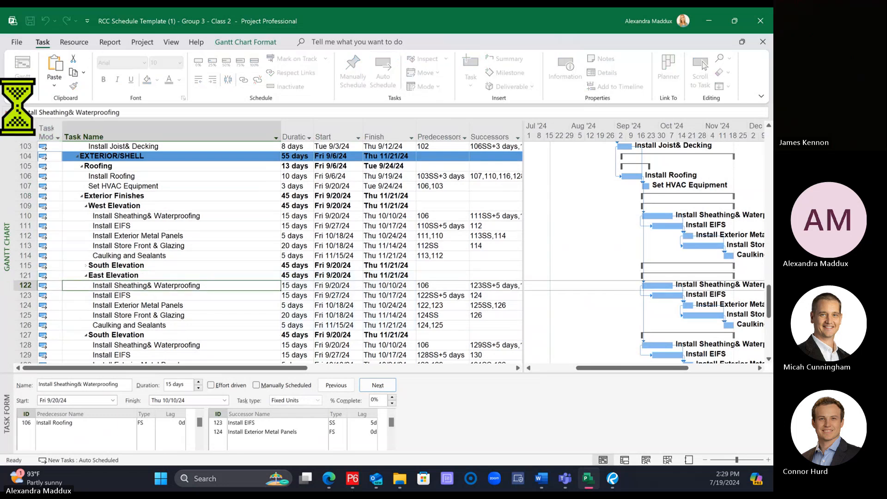
Step: Rename the second pasted South Elevation summary task, in row 127, to Noth Elevation
{"action": "left_click", "coordinate": [127, 334]}
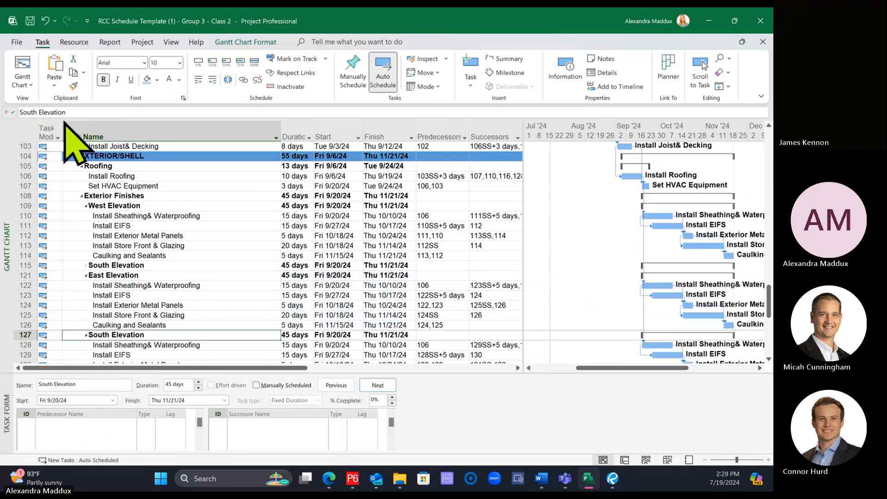
{"action": "double_click", "coordinate": [27, 112]}
{"action": "type", "text": "Noth"}
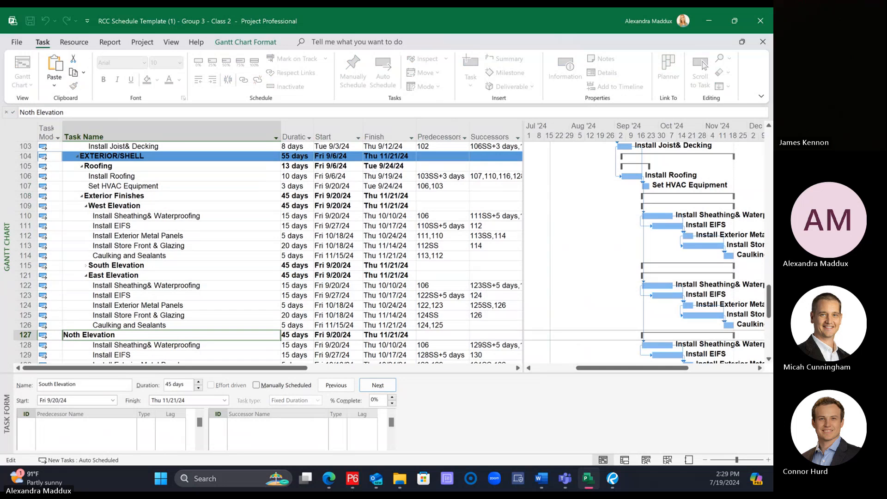
{"action": "key", "text": "Return"}
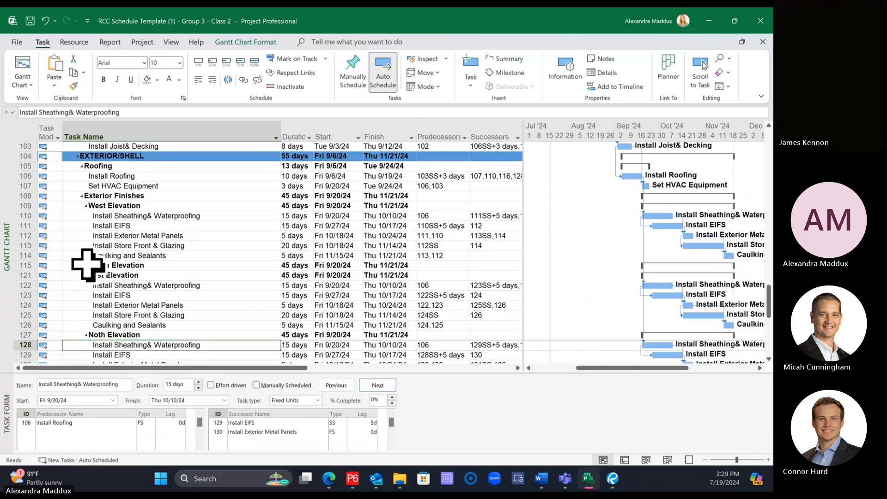
Step: Expand the original South Elevation group and close the Task Form to review all four elevation groups
{"action": "left_click", "coordinate": [88, 266]}
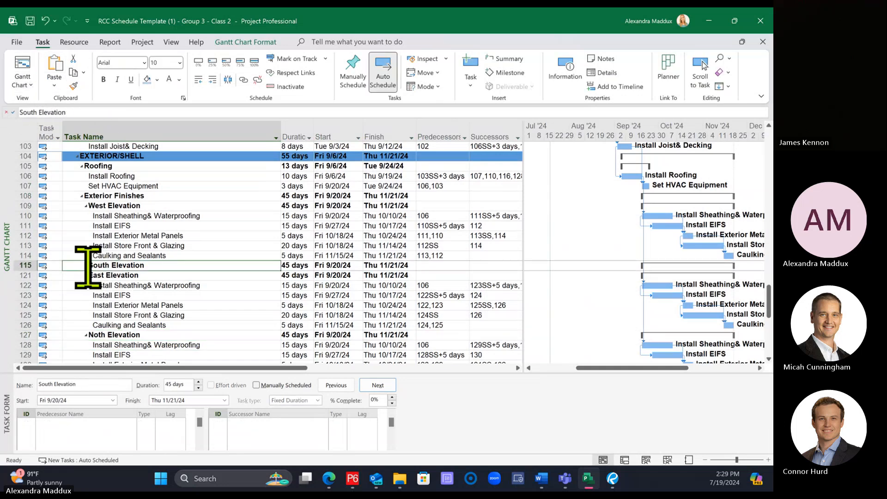
{"action": "left_click", "coordinate": [87, 265]}
{"action": "left_click_drag", "start_coordinate": [253, 373], "coordinate": [275, 460]}
{"action": "scroll", "coordinate": [270, 344], "scroll_direction": "down", "scroll_amount": 1}
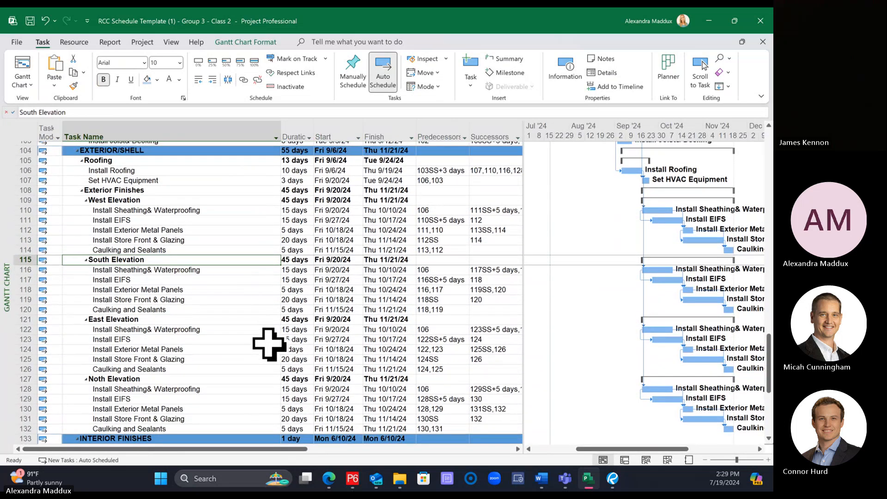
{"action": "scroll", "coordinate": [270, 344], "scroll_direction": "up", "scroll_amount": 1}
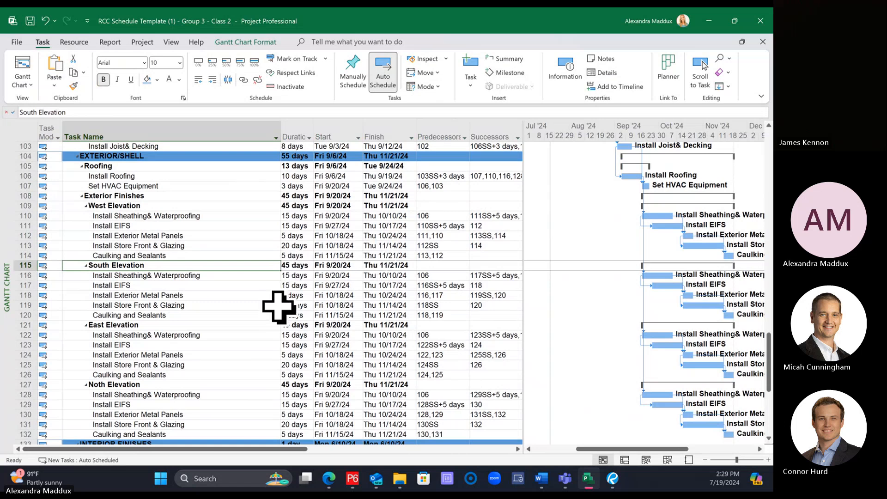
{"action": "scroll", "coordinate": [269, 292], "scroll_direction": "down", "scroll_amount": 3}
{"action": "scroll", "coordinate": [270, 293], "scroll_direction": "down", "scroll_amount": 3}
{"action": "scroll", "coordinate": [264, 301], "scroll_direction": "up", "scroll_amount": 12}
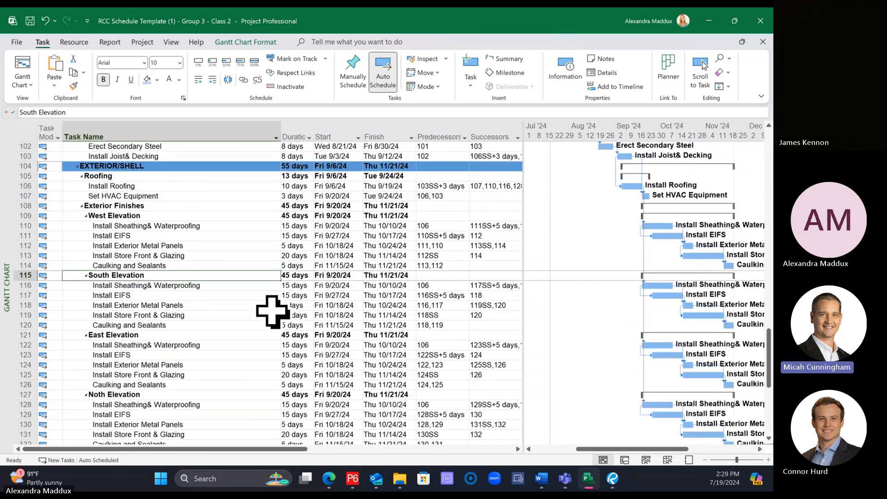
{"action": "left_click", "coordinate": [107, 176]}
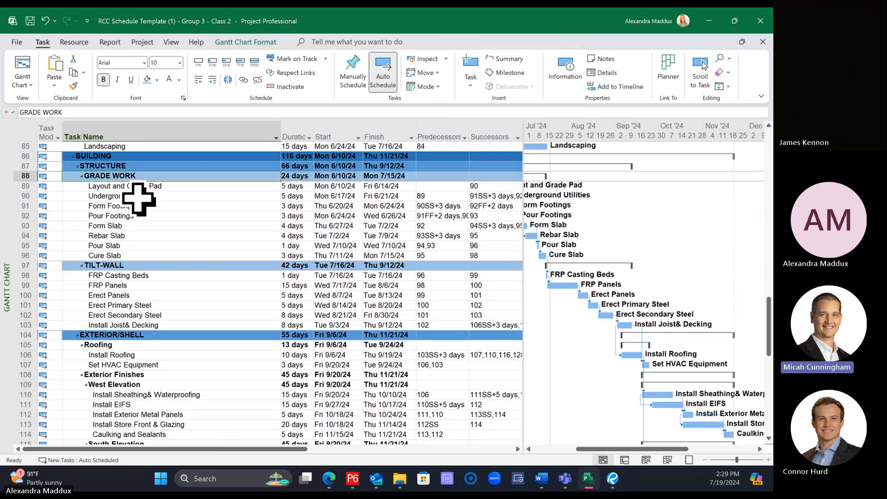
{"action": "left_click", "coordinate": [21, 176]}
{"action": "left_click", "coordinate": [74, 86]}
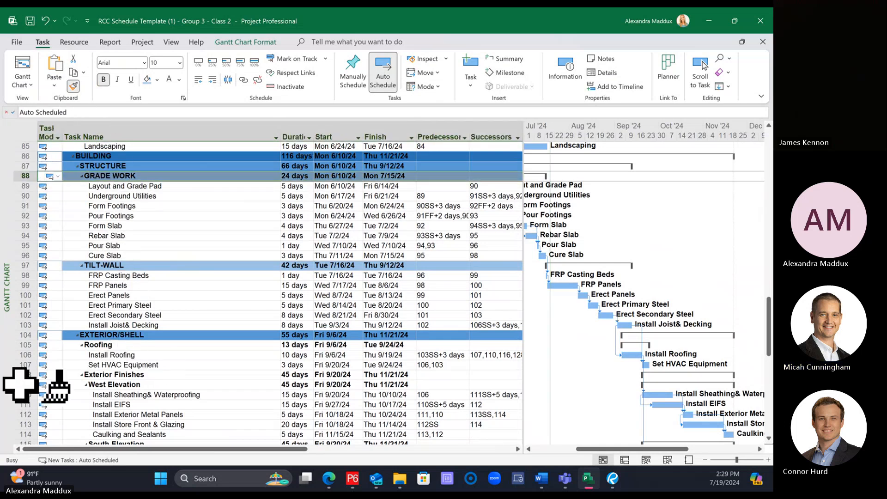
{"action": "left_click_drag", "start_coordinate": [18, 347], "coordinate": [20, 340]}
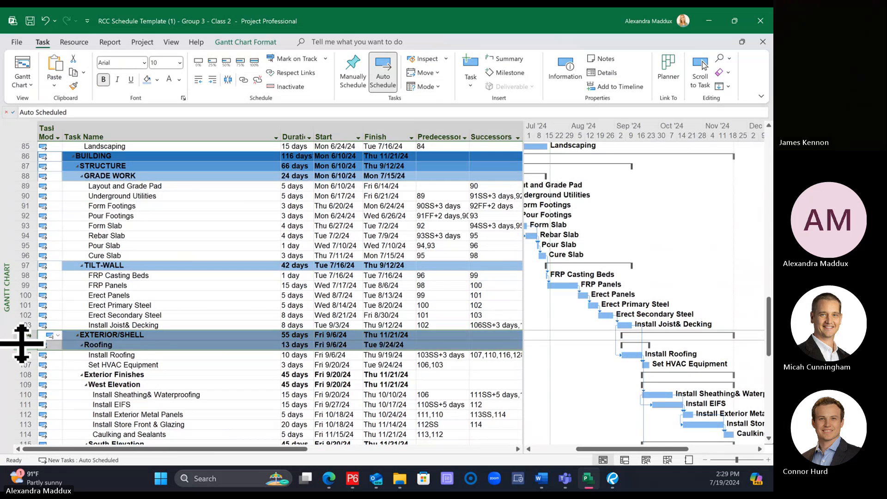
Step: Copy the GRADE WORK row's formatting with Format Painter onto the Roofing and Exterior Finishes summary rows
{"action": "left_click", "coordinate": [21, 176]}
{"action": "left_click", "coordinate": [74, 87]}
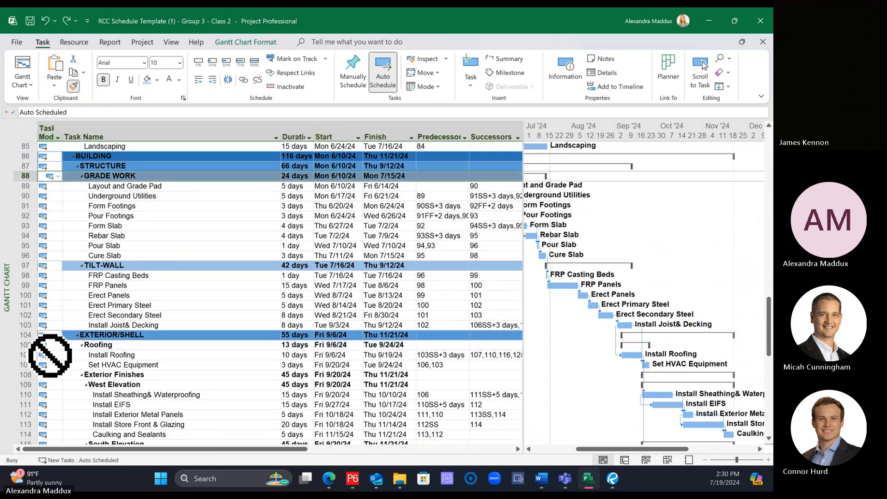
{"action": "left_click", "coordinate": [24, 345]}
{"action": "scroll", "coordinate": [184, 370], "scroll_direction": "down", "scroll_amount": 3}
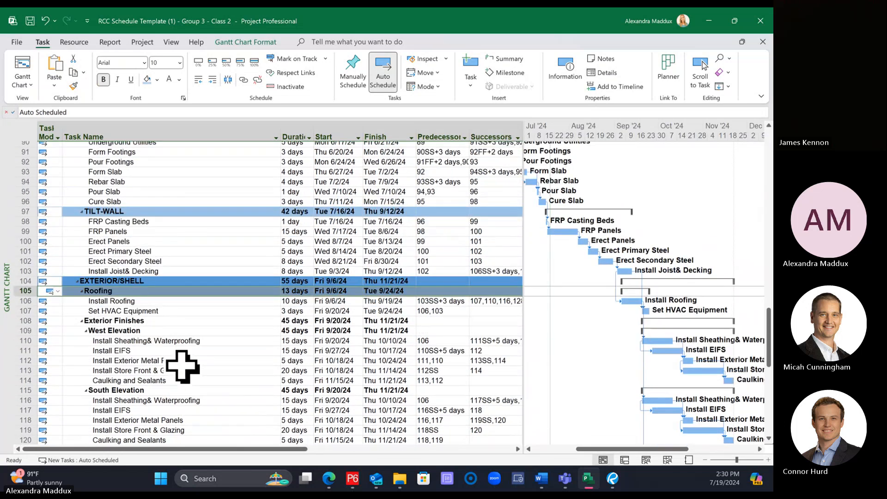
{"action": "left_click", "coordinate": [74, 86]}
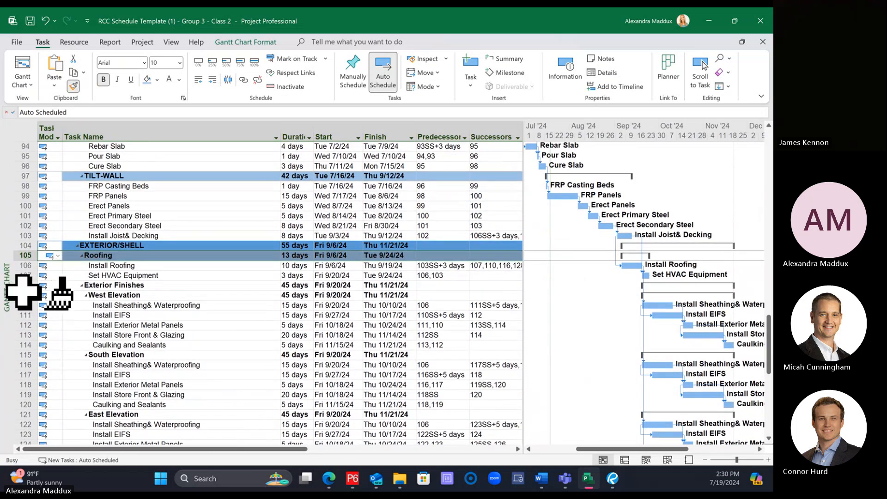
{"action": "left_click", "coordinate": [22, 285]}
Step: Copy the Sanitary Sewer row's formatting onto the West Elevation row, and from there onto the South Elevation row
{"action": "scroll", "coordinate": [171, 283], "scroll_direction": "up", "scroll_amount": 6}
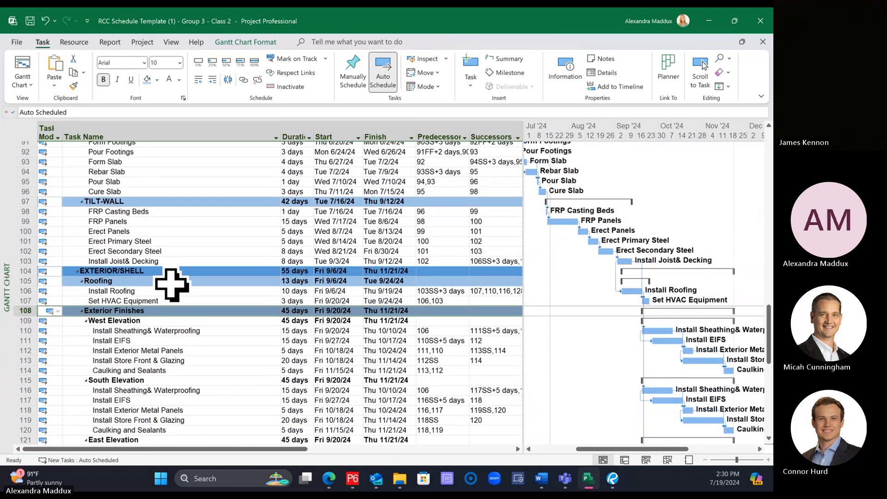
{"action": "scroll", "coordinate": [166, 283], "scroll_direction": "up", "scroll_amount": 2}
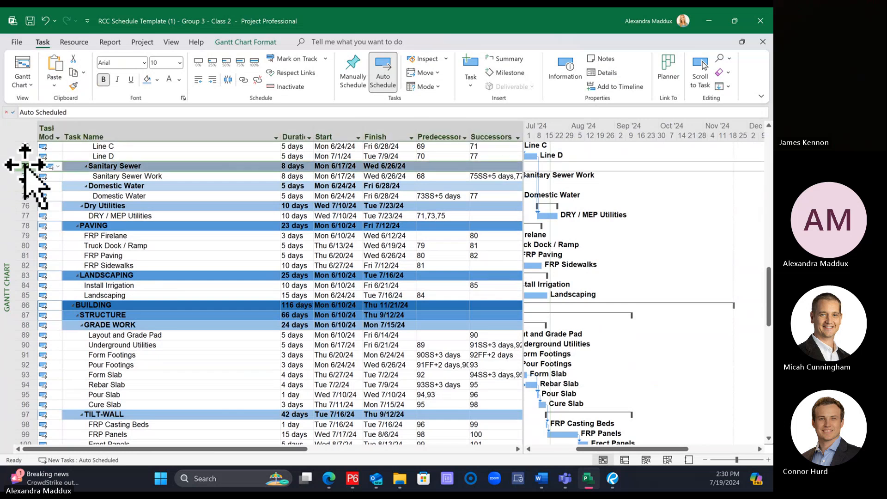
{"action": "scroll", "coordinate": [115, 277], "scroll_direction": "down", "scroll_amount": 7}
{"action": "scroll", "coordinate": [113, 277], "scroll_direction": "down", "scroll_amount": 3}
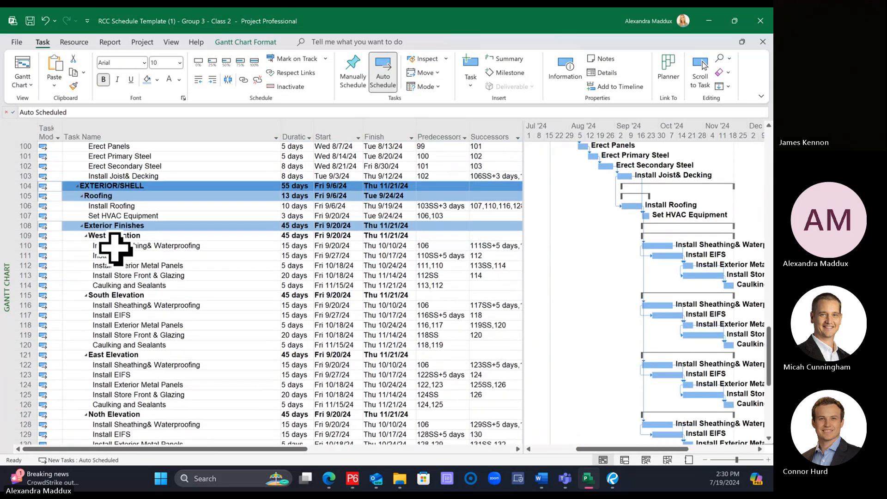
{"action": "left_click", "coordinate": [73, 86]}
{"action": "left_click", "coordinate": [17, 238]}
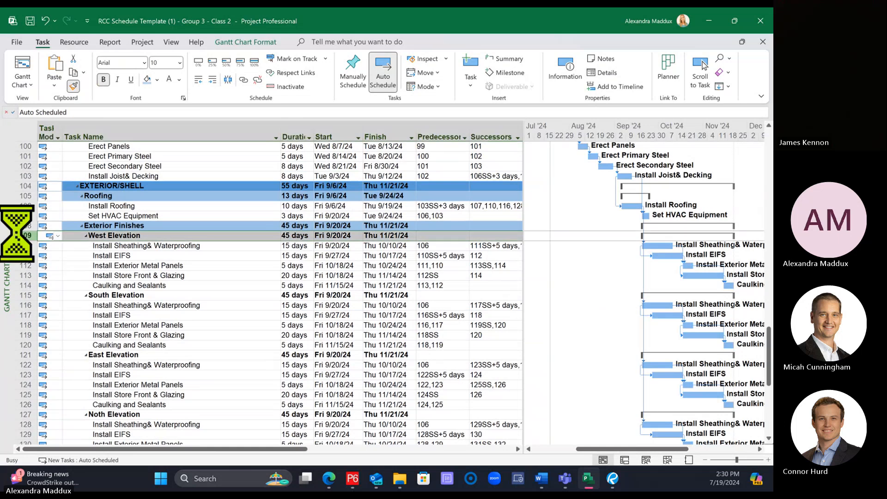
{"action": "left_click", "coordinate": [73, 85]}
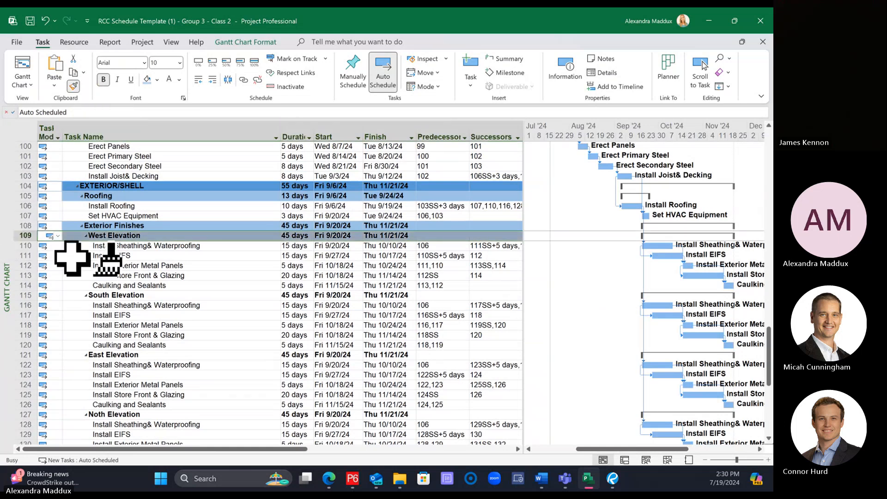
{"action": "left_click", "coordinate": [22, 295]}
{"action": "scroll", "coordinate": [30, 284], "scroll_direction": "down", "scroll_amount": 2}
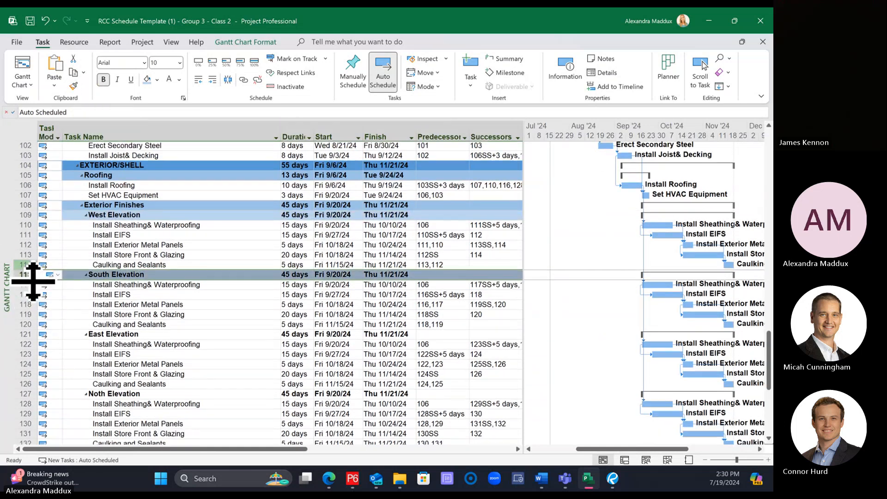
{"action": "left_click", "coordinate": [73, 86]}
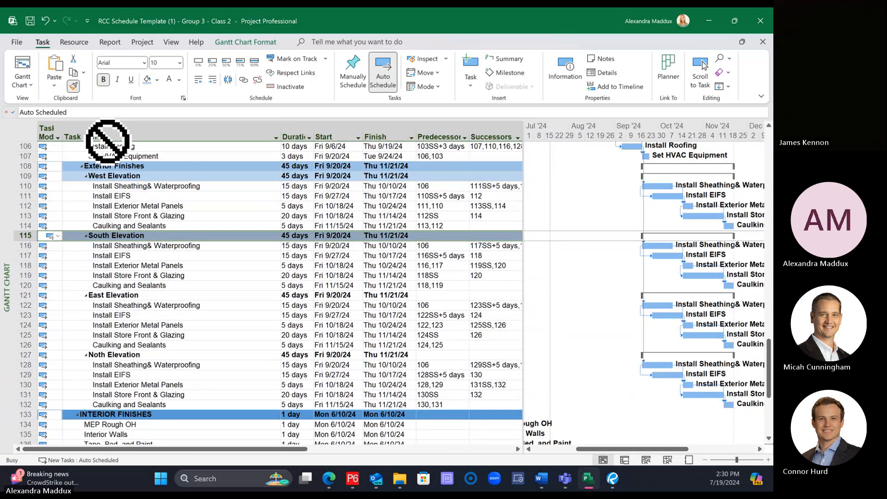
{"action": "left_click", "coordinate": [18, 296]}
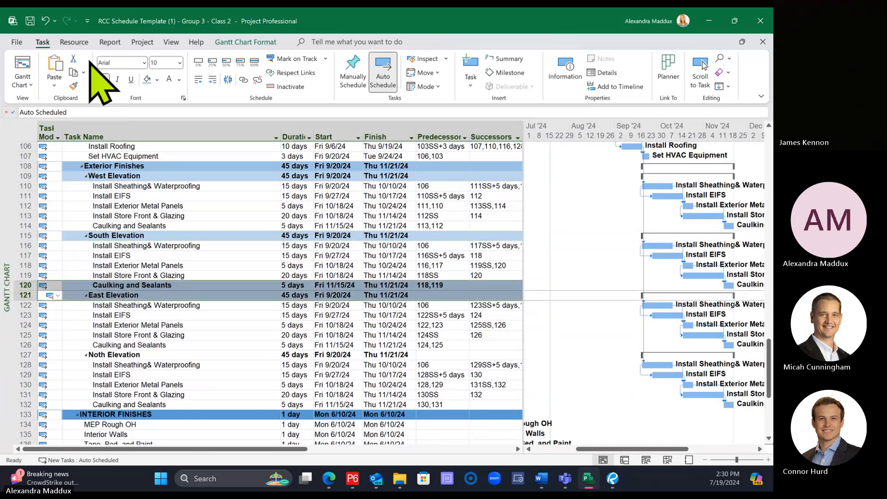
{"action": "left_click", "coordinate": [45, 21]}
Step: Copy the South Elevation row's formatting onto the East Elevation row, and from there onto the Noth Elevation row, and save the project
{"action": "left_click", "coordinate": [74, 87]}
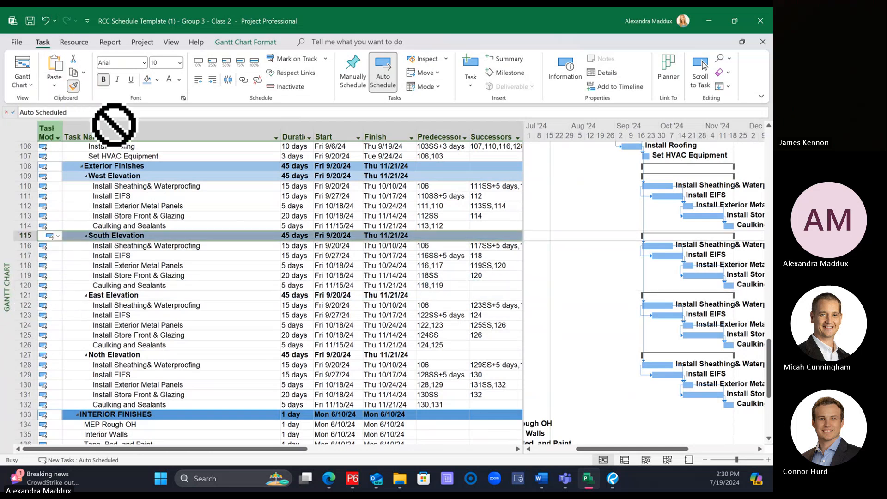
{"action": "left_click", "coordinate": [18, 295]}
{"action": "left_click", "coordinate": [73, 87]}
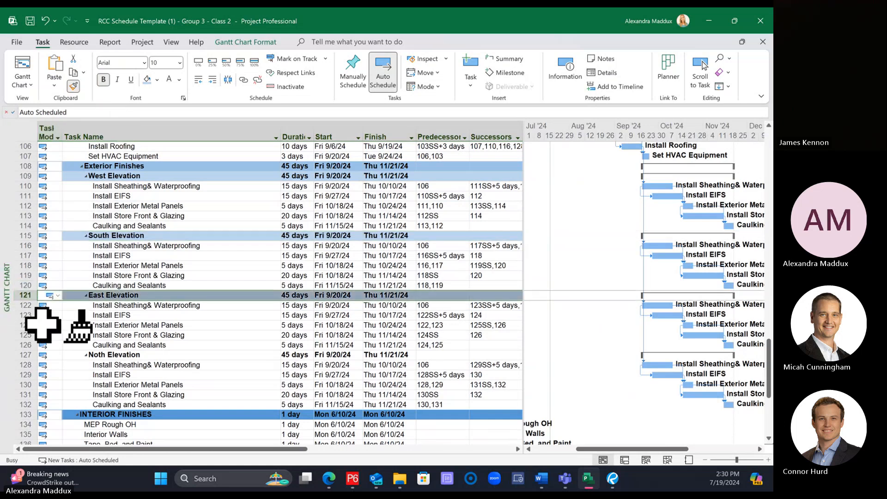
{"action": "left_click", "coordinate": [19, 354]}
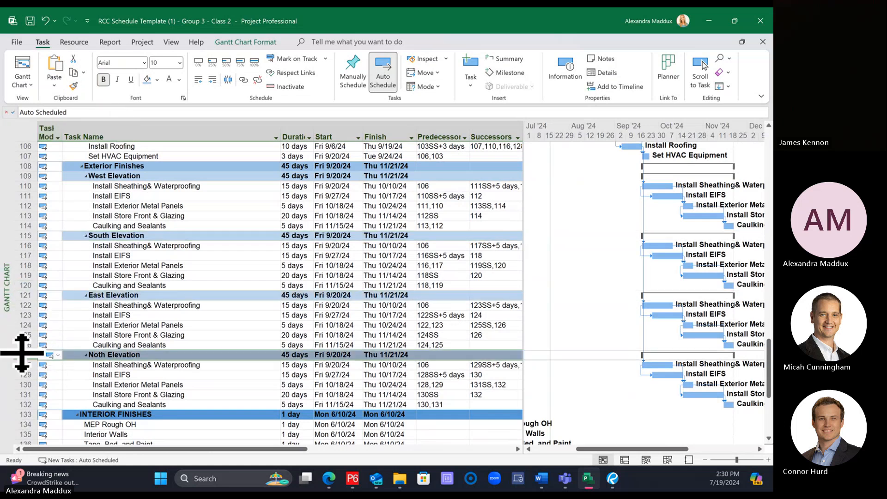
{"action": "left_click", "coordinate": [181, 307]}
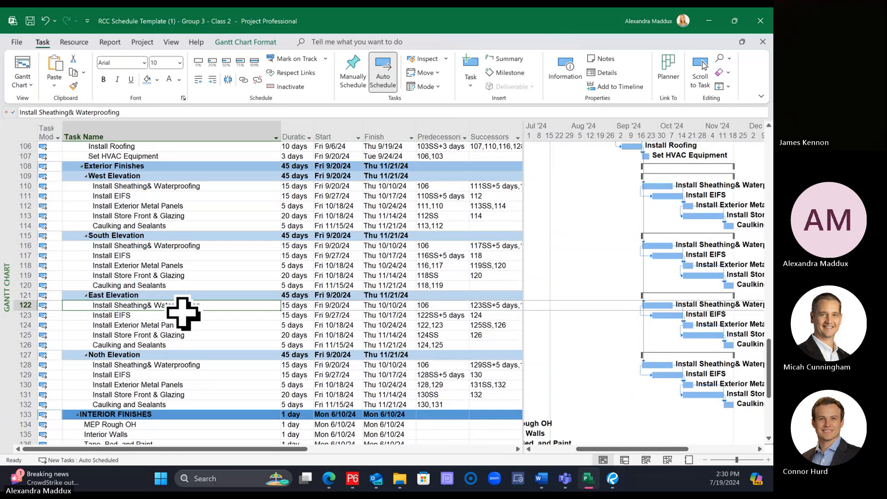
{"action": "key", "text": "ctrl+s"}
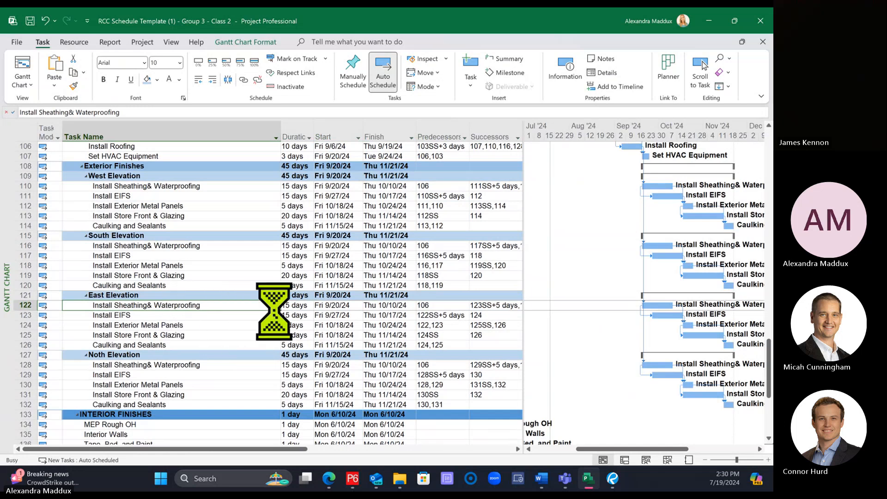
Step: Review the Exterior Finishes elevation groups, comparing the Install Sheathing& Waterproofing and Install Store Front & Glazing tasks under West Elevation
{"action": "scroll", "coordinate": [277, 307], "scroll_direction": "up", "scroll_amount": 3}
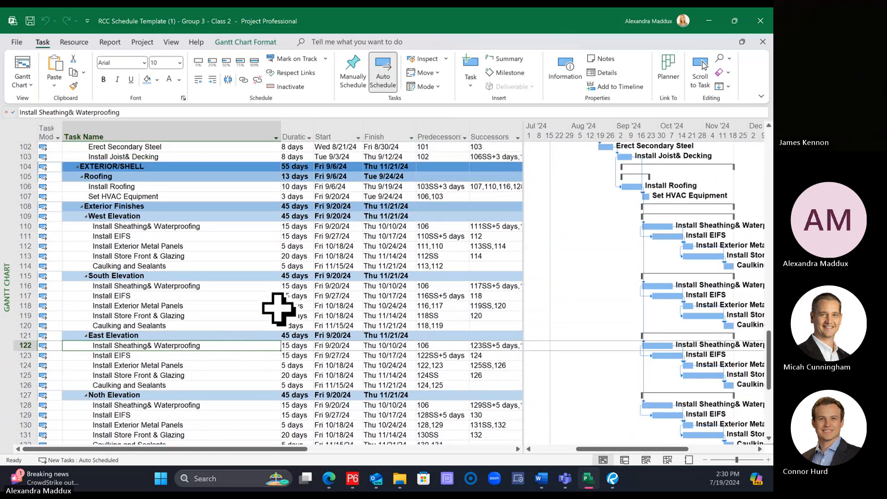
{"action": "scroll", "coordinate": [278, 309], "scroll_direction": "up", "scroll_amount": 1}
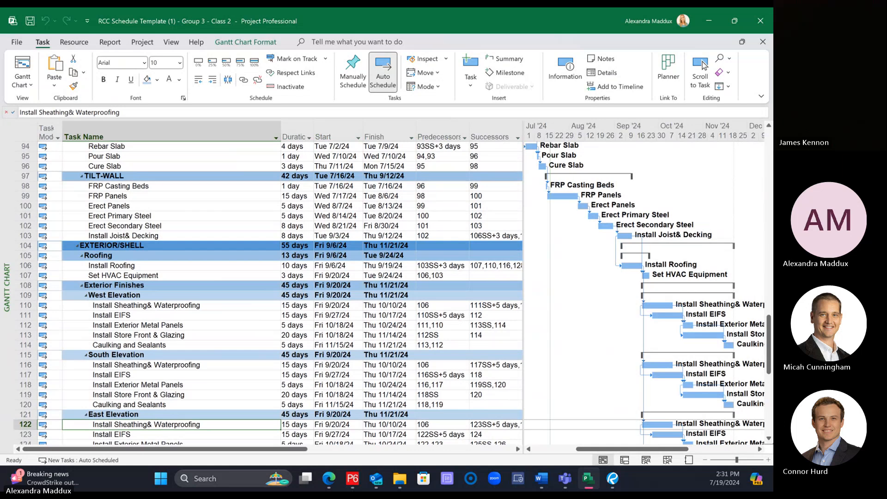
{"action": "scroll", "coordinate": [545, 210], "scroll_direction": "down", "scroll_amount": 3}
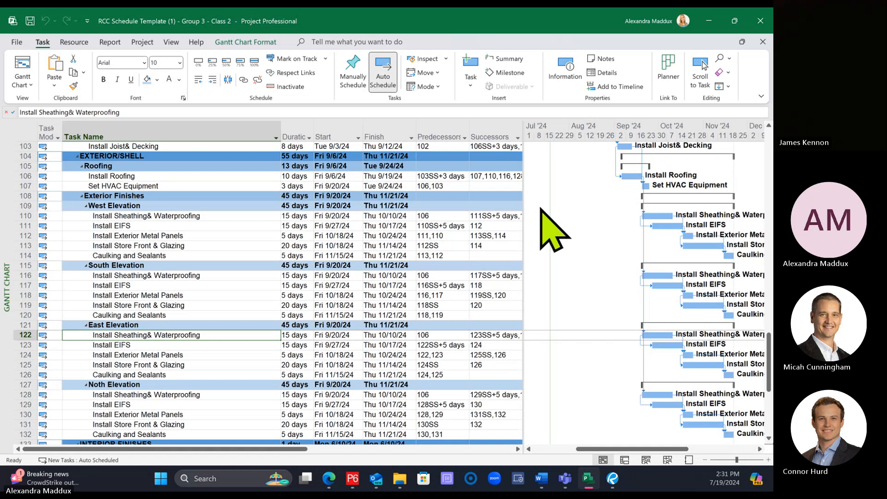
{"action": "left_click", "coordinate": [248, 206]}
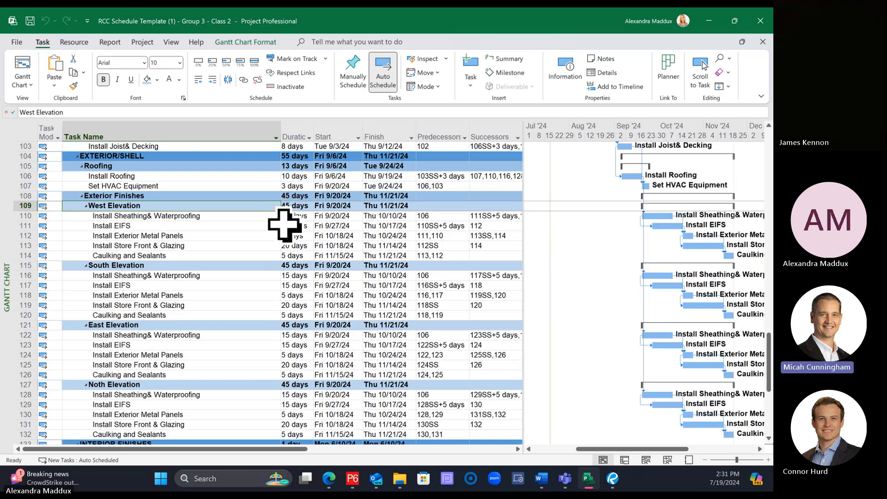
{"action": "left_click", "coordinate": [212, 264]}
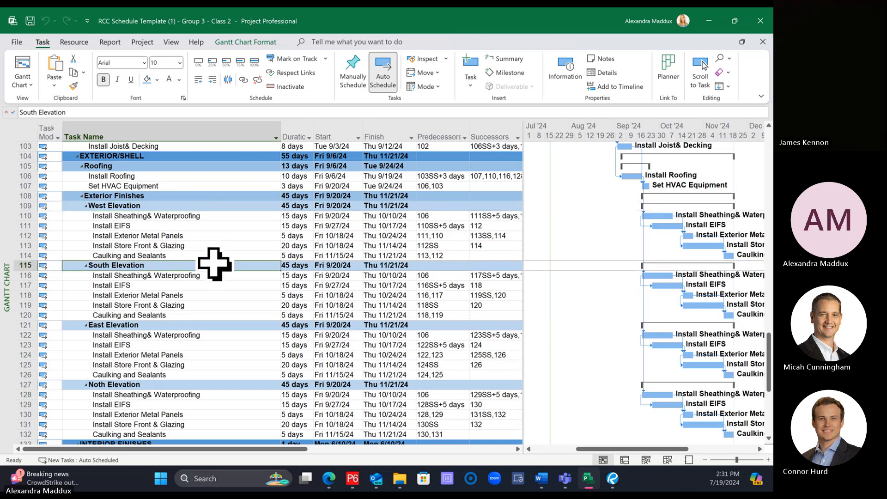
{"action": "left_click", "coordinate": [185, 217]}
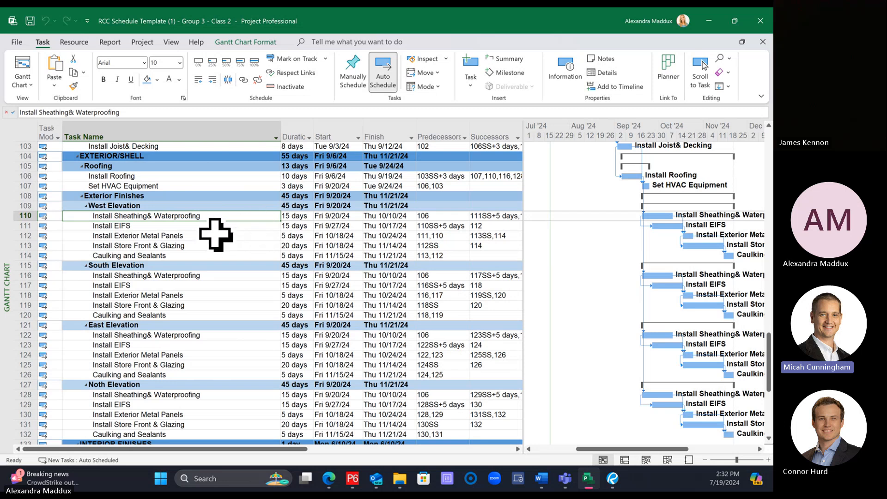
{"action": "left_click", "coordinate": [242, 245]}
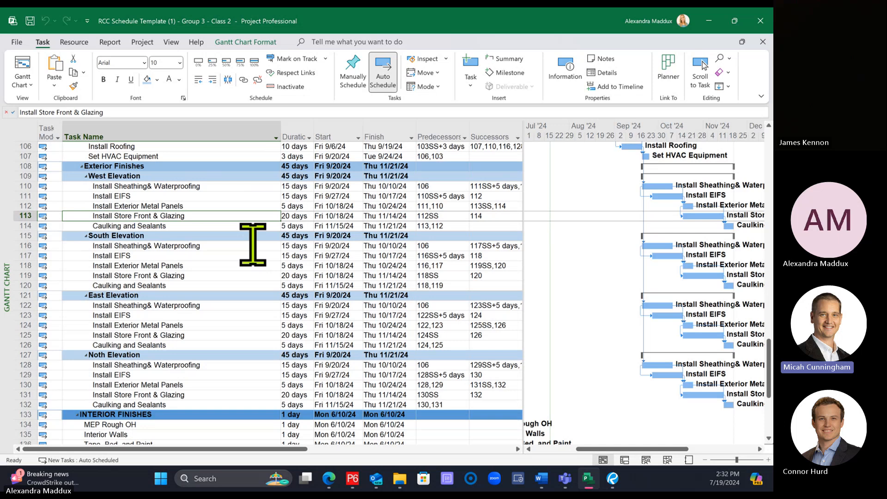
{"action": "left_click", "coordinate": [214, 187]}
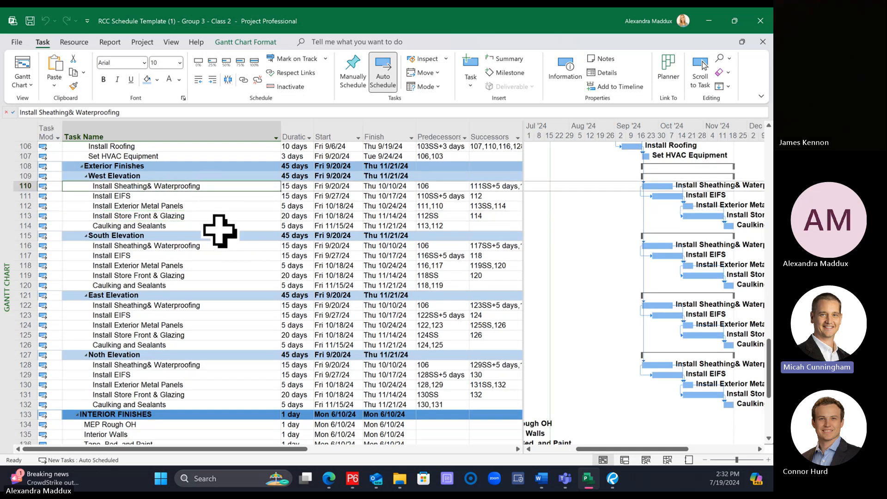
{"action": "left_click", "coordinate": [218, 217]}
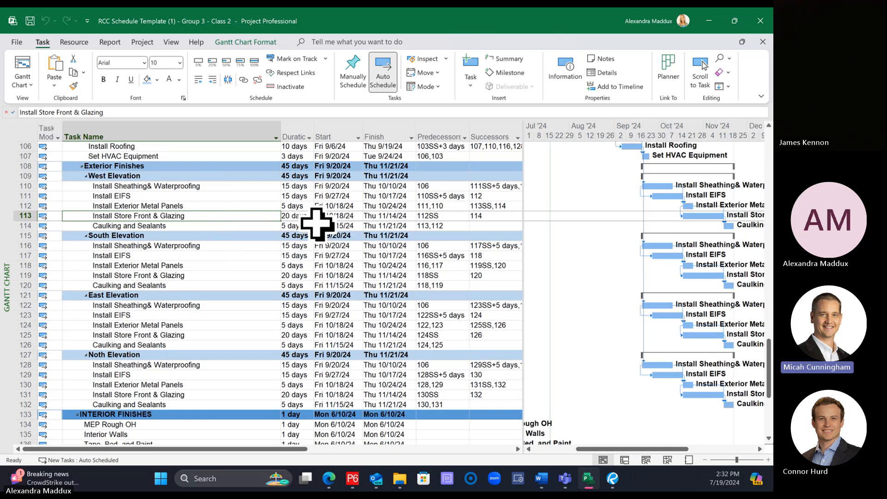
{"action": "left_click", "coordinate": [229, 184]}
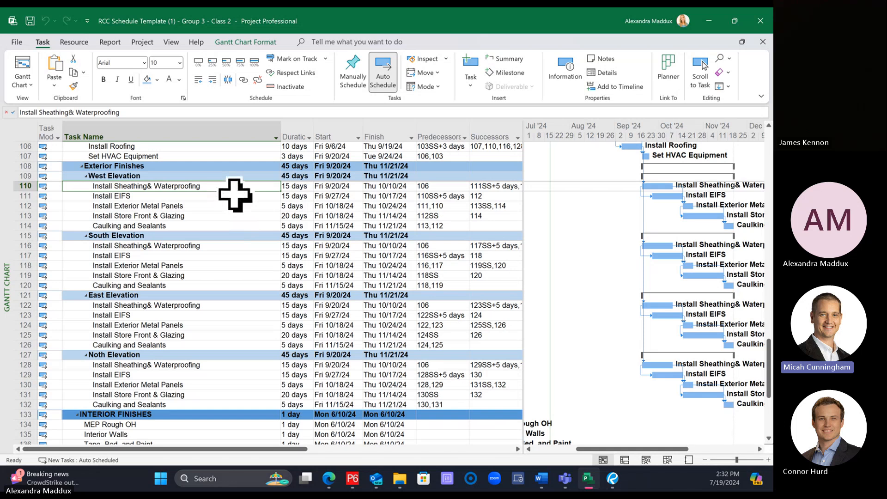
{"action": "left_click", "coordinate": [215, 215]}
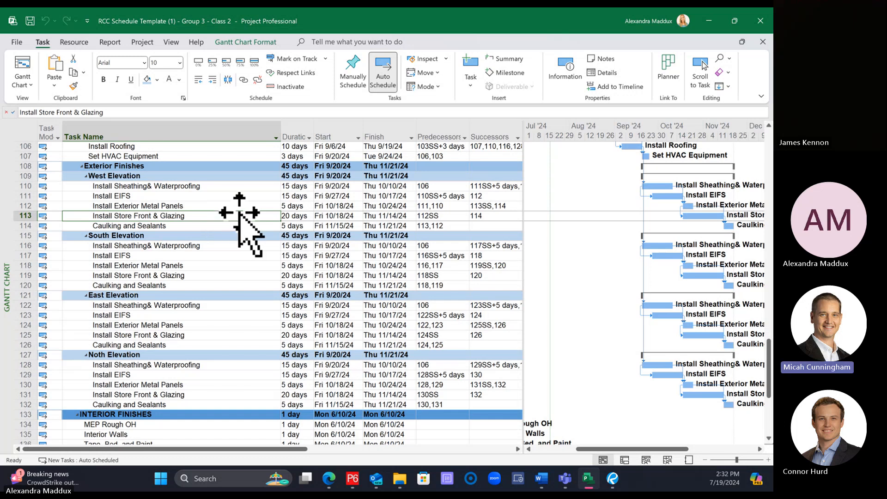
{"action": "left_click", "coordinate": [212, 187]}
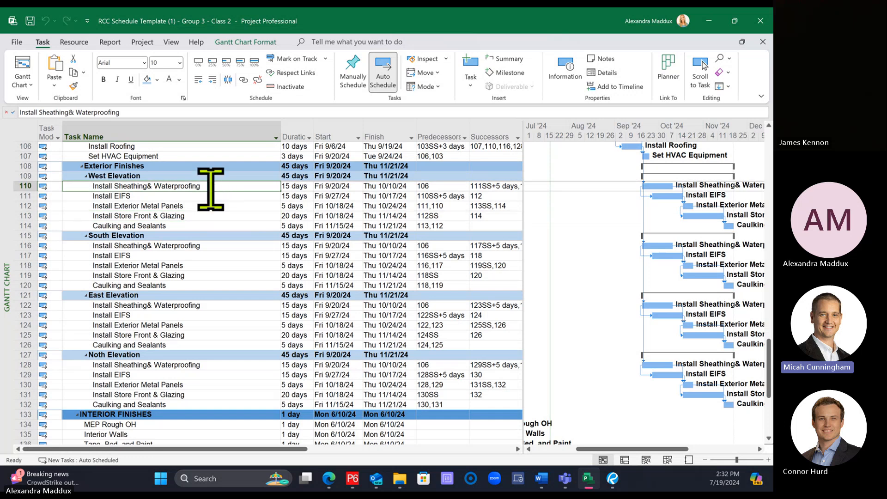
{"action": "left_click", "coordinate": [225, 247], "text": "ctrl"}
{"action": "left_click", "coordinate": [209, 305], "text": "ctrl"}
{"action": "left_click", "coordinate": [212, 365], "text": "ctrl"}
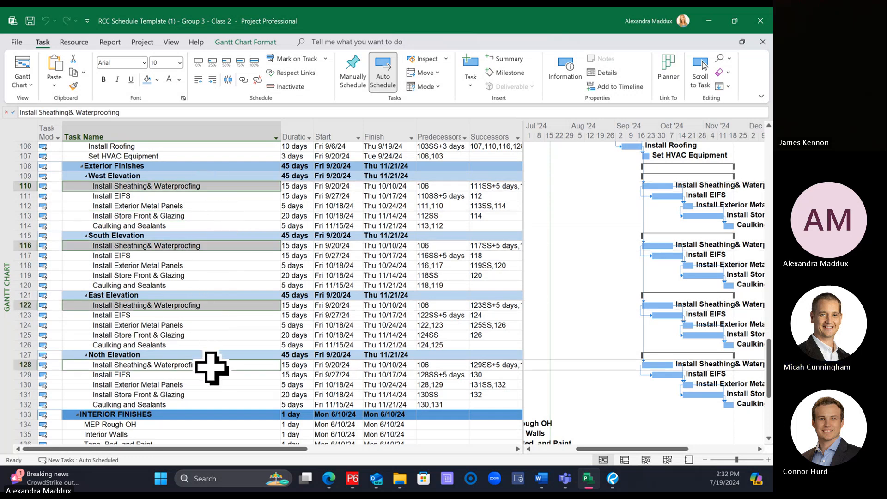
{"action": "left_click", "coordinate": [224, 186]}
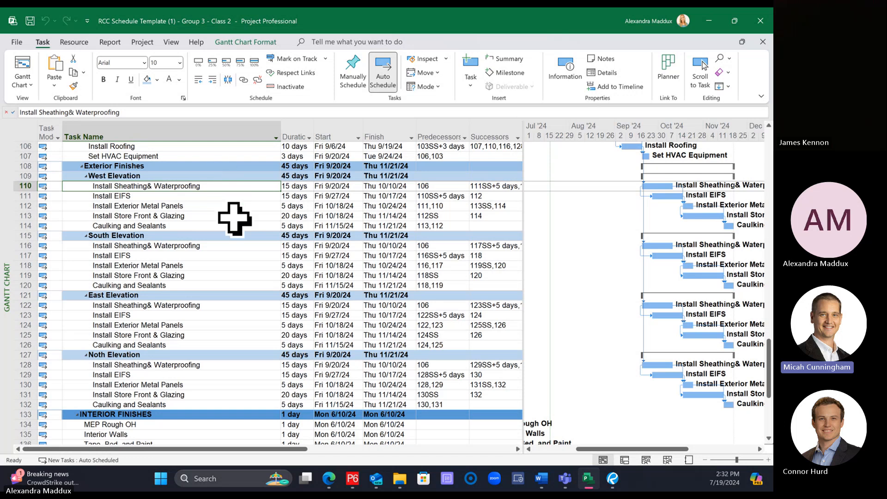
{"action": "left_click", "coordinate": [204, 246], "text": "ctrl"}
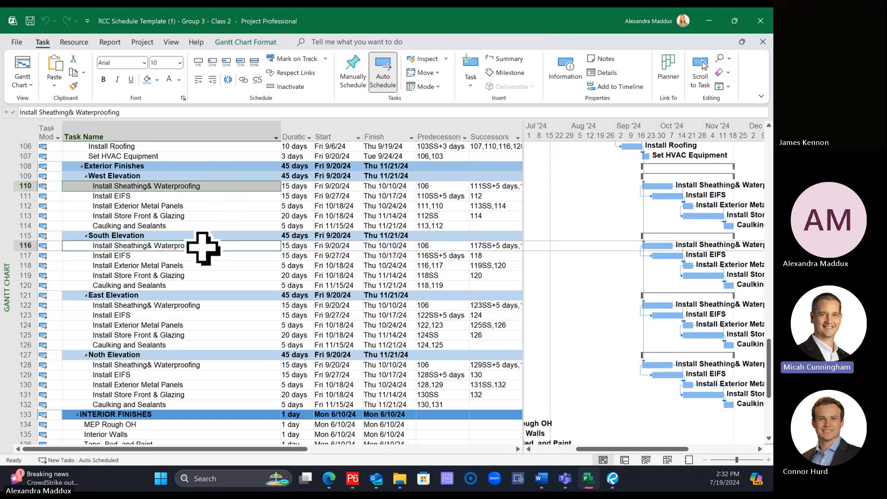
{"action": "left_click", "coordinate": [207, 306], "text": "ctrl"}
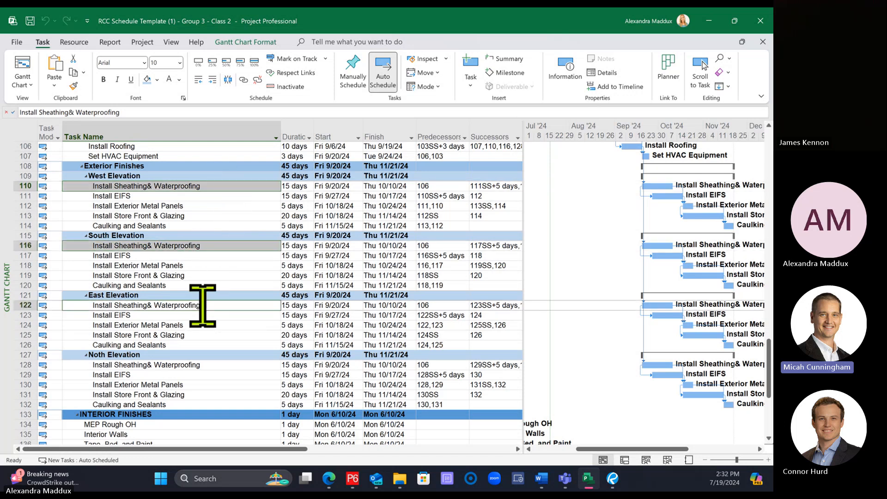
{"action": "left_click", "coordinate": [207, 365], "text": "ctrl"}
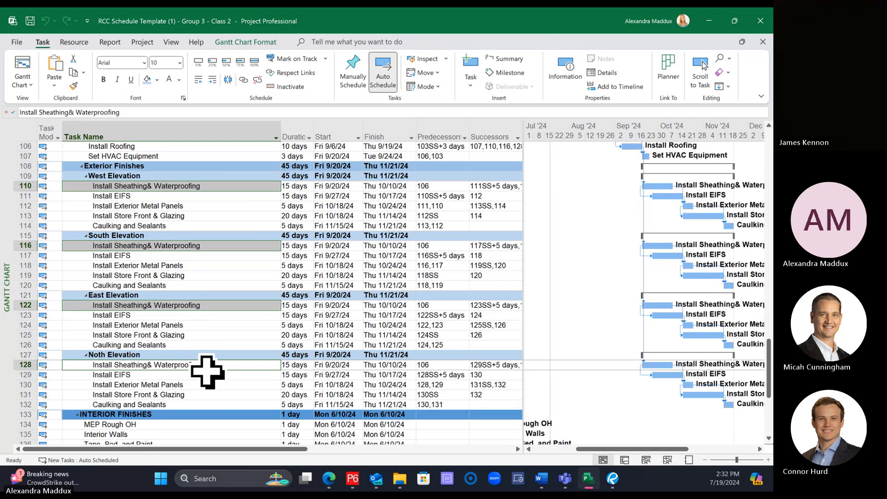
Step: Link the Install Sheathing& Waterproofing tasks of the West, South, East and Noth Elevation groups in sequence, rows 110, 116, 122 and 128
{"action": "left_click", "coordinate": [186, 186]}
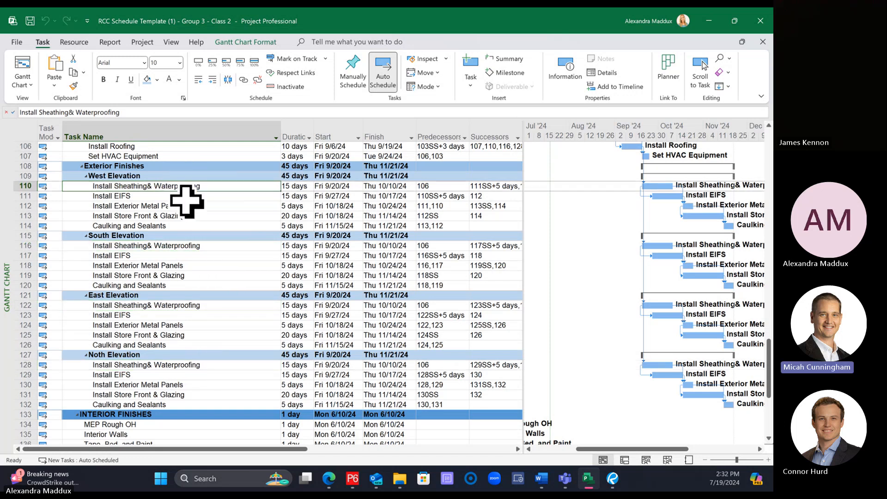
{"action": "left_click", "coordinate": [198, 245], "text": "ctrl"}
{"action": "left_click", "coordinate": [204, 305], "text": "ctrl"}
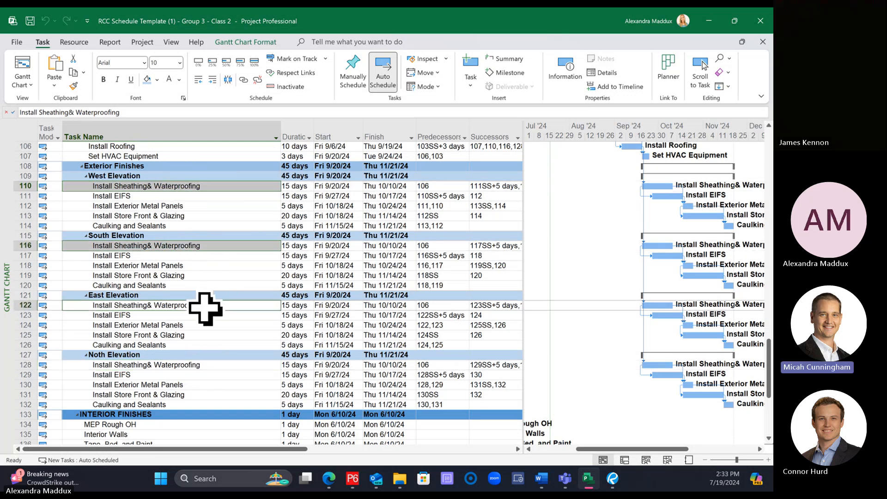
{"action": "left_click", "coordinate": [209, 365], "text": "ctrl"}
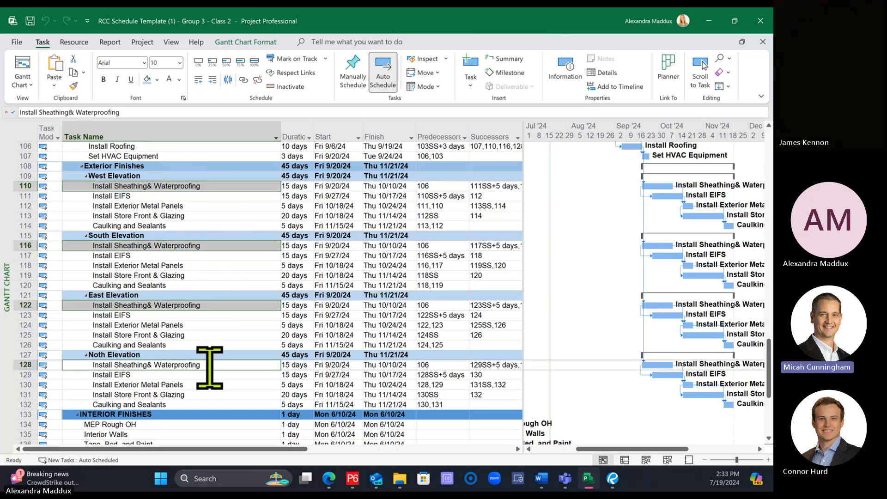
{"action": "left_click", "coordinate": [244, 81]}
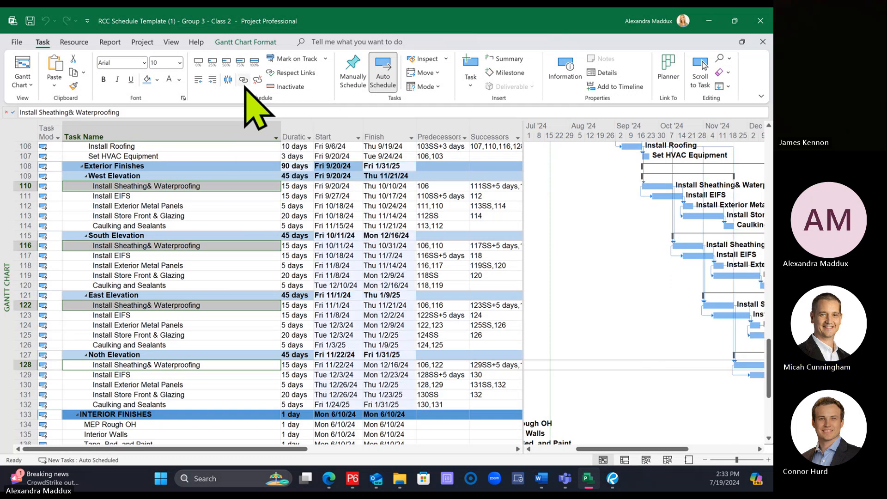
{"action": "left_click_drag", "start_coordinate": [601, 449], "coordinate": [635, 451]}
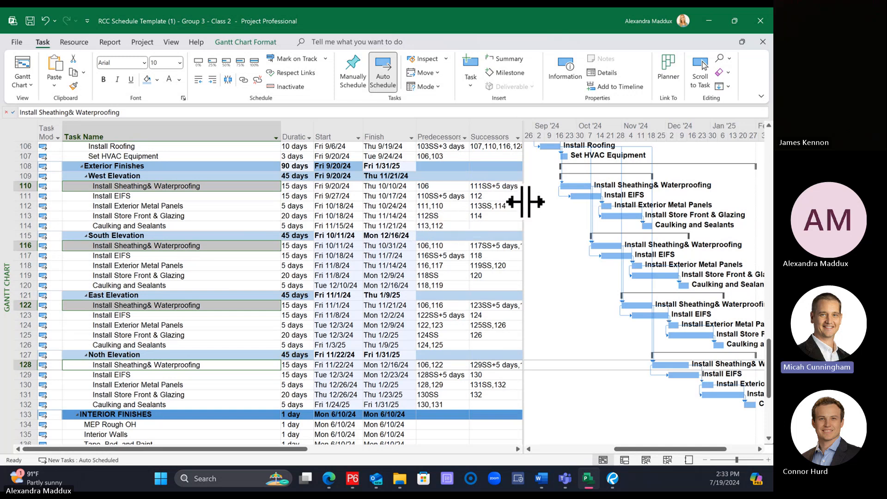
{"action": "left_click_drag", "start_coordinate": [525, 202], "coordinate": [508, 206]}
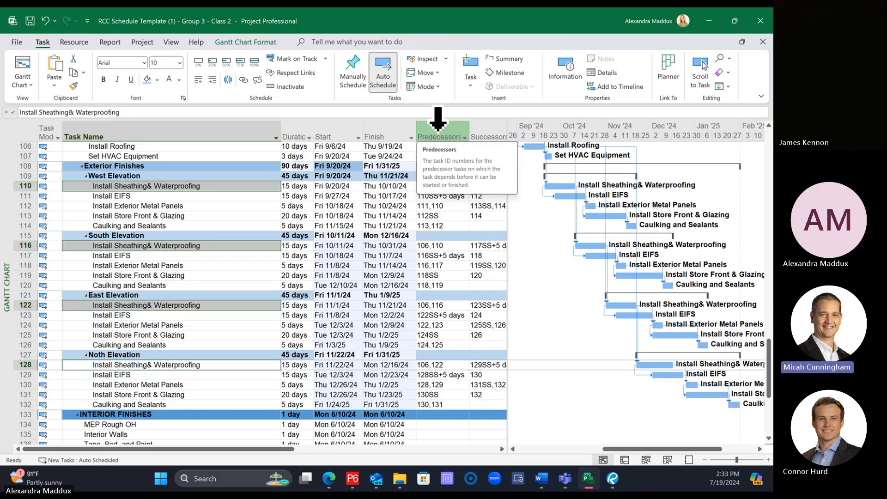
{"action": "left_click", "coordinate": [438, 121]}
{"action": "right_click", "coordinate": [438, 123]}
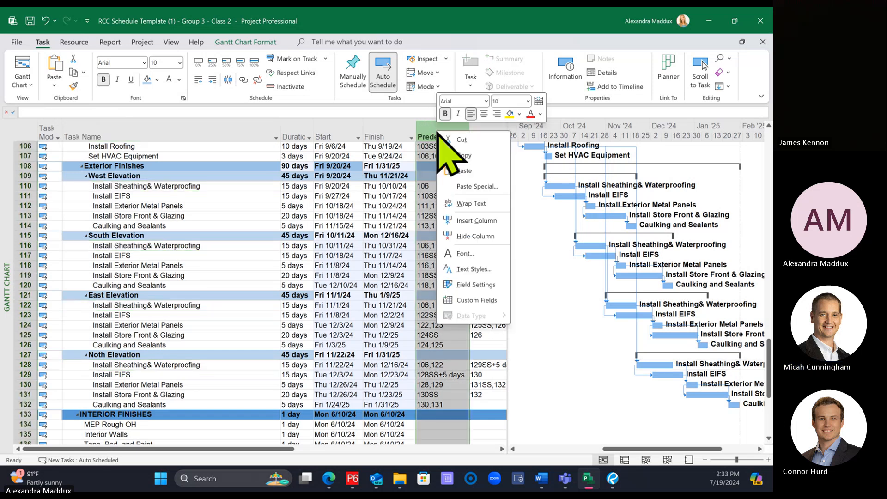
{"action": "left_click", "coordinate": [474, 225]}
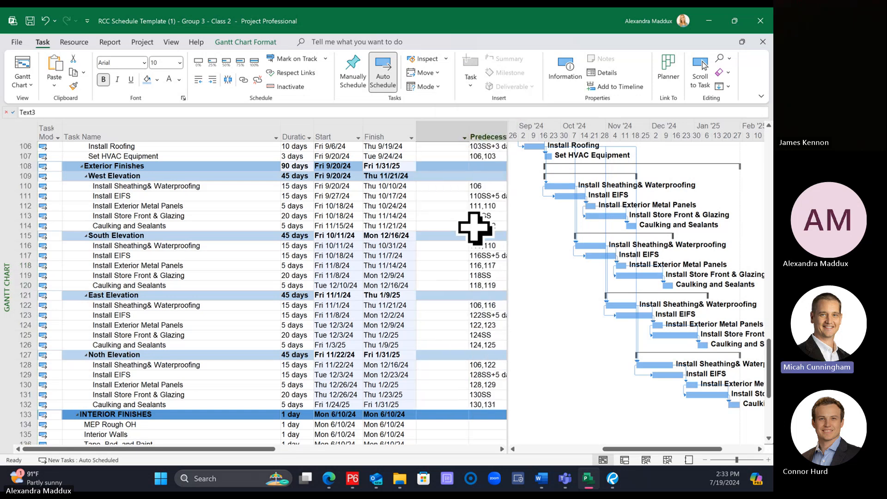
{"action": "type", "text": "sb"}
{"action": "key", "text": "BackSpace"}
{"action": "type", "text": "ub"}
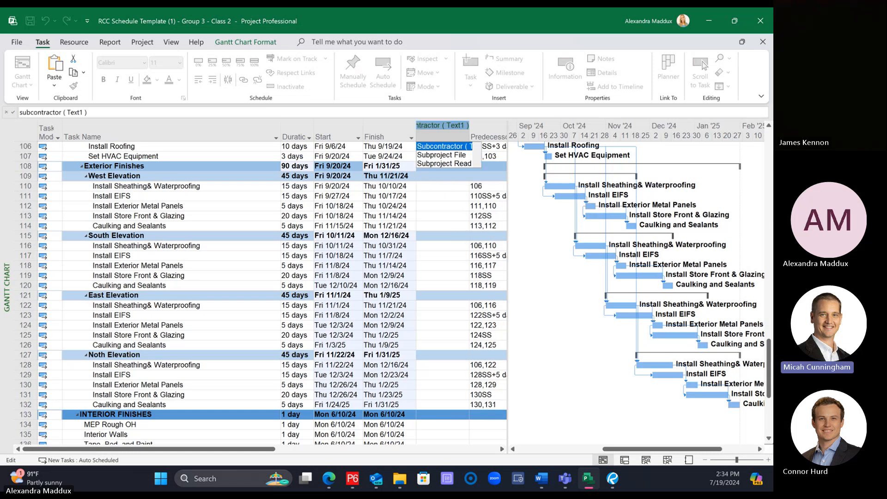
{"action": "key", "text": "Escape"}
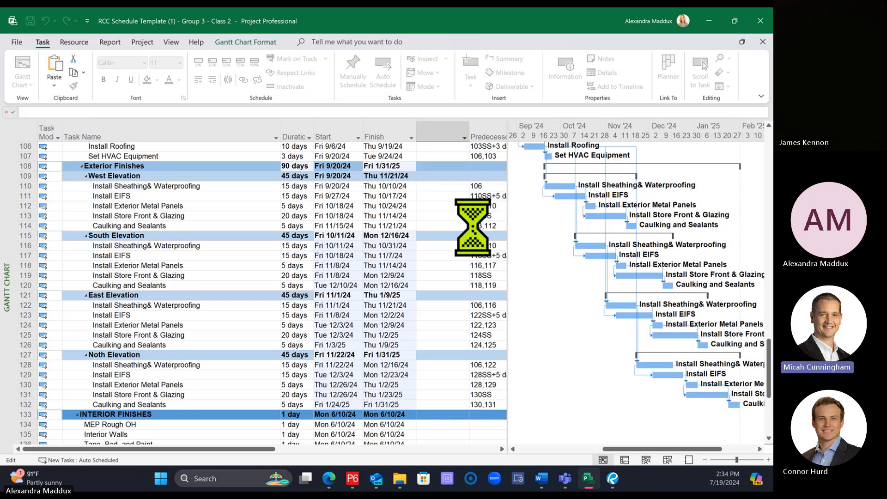
Step: Widen the task table area and insert a Text3 column before the Predecessors column
{"action": "left_click_drag", "start_coordinate": [509, 181], "coordinate": [678, 179]}
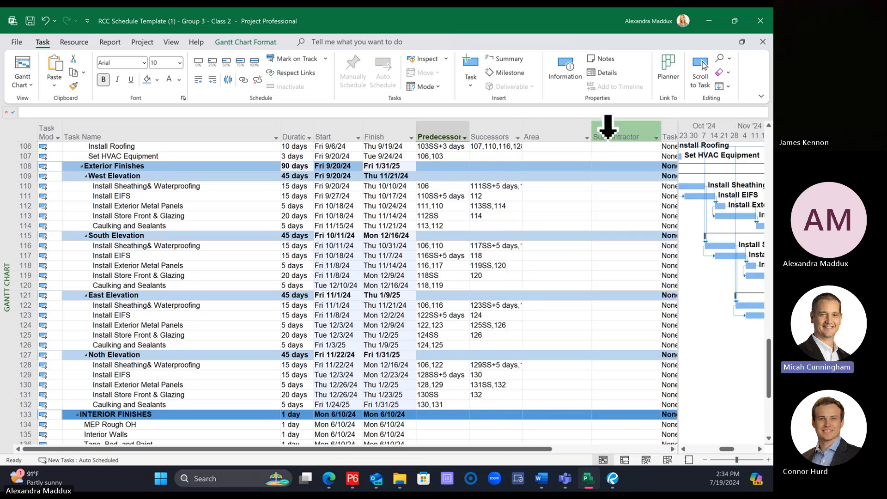
{"action": "left_click", "coordinate": [631, 131]}
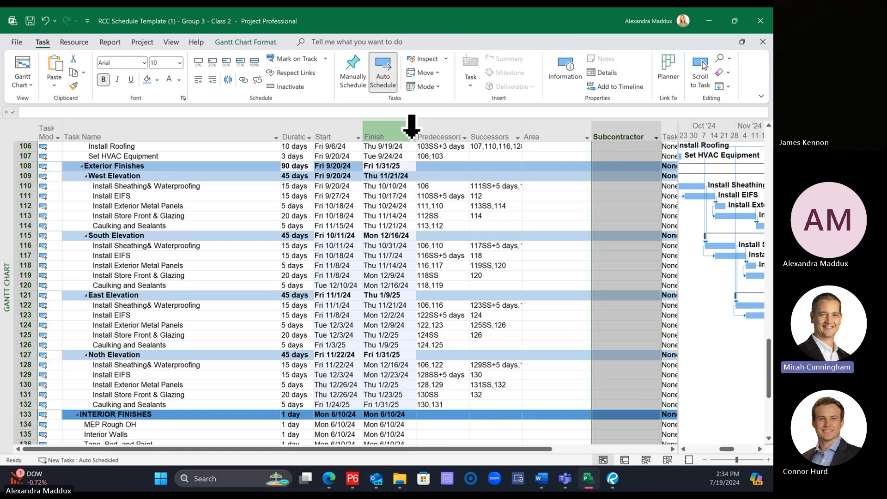
{"action": "right_click", "coordinate": [437, 134]}
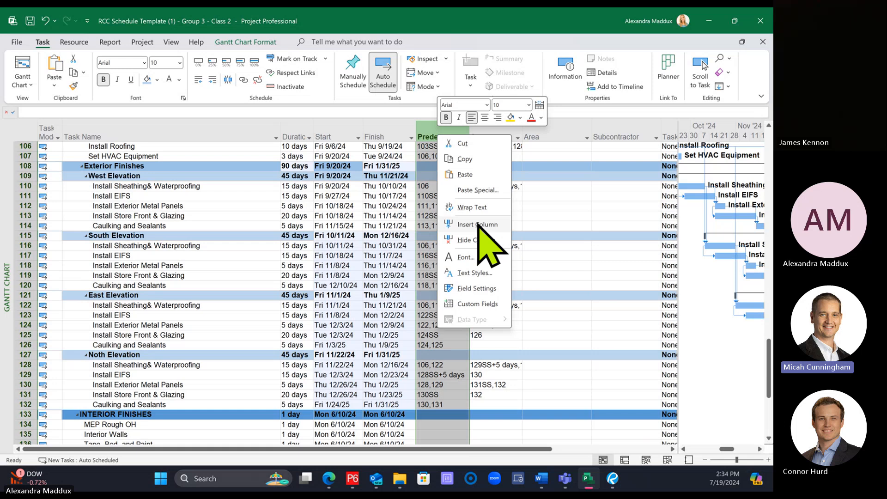
{"action": "left_click", "coordinate": [478, 224]}
{"action": "type", "text": "text1 ( Subcontractor"}
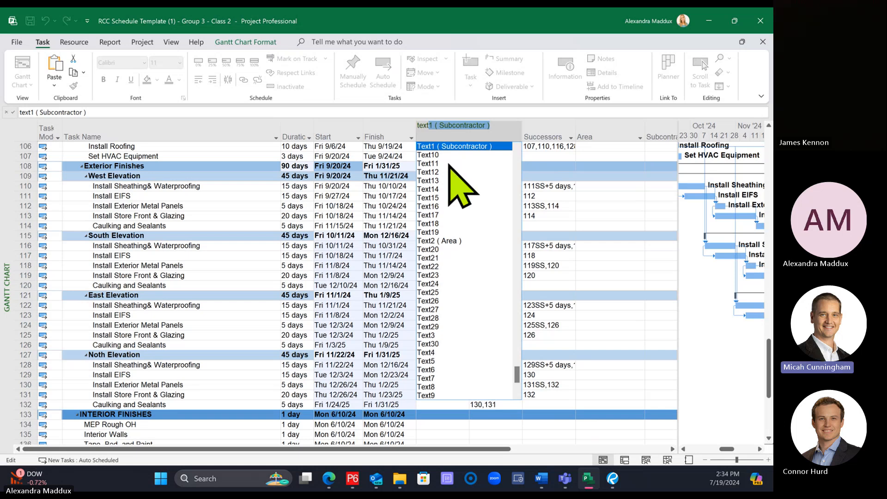
{"action": "left_click", "coordinate": [427, 335]}
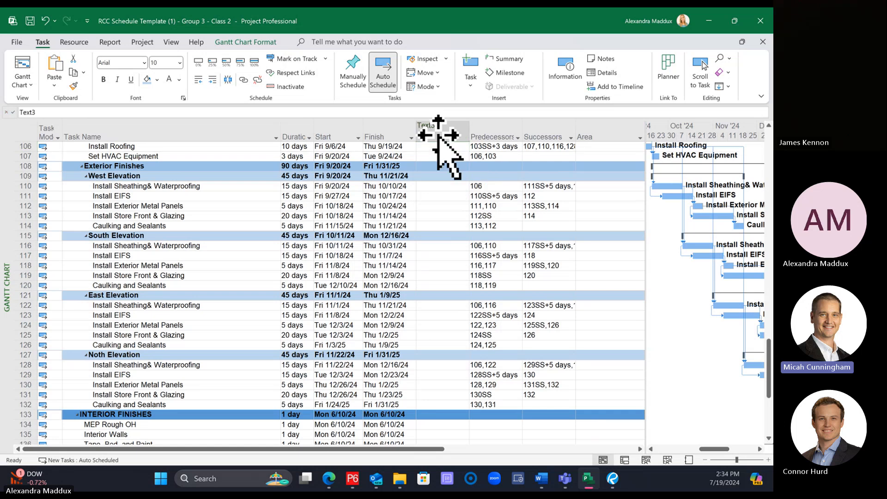
Step: Rename the Text3 column as Responsible Party
{"action": "double_click", "coordinate": [438, 133]}
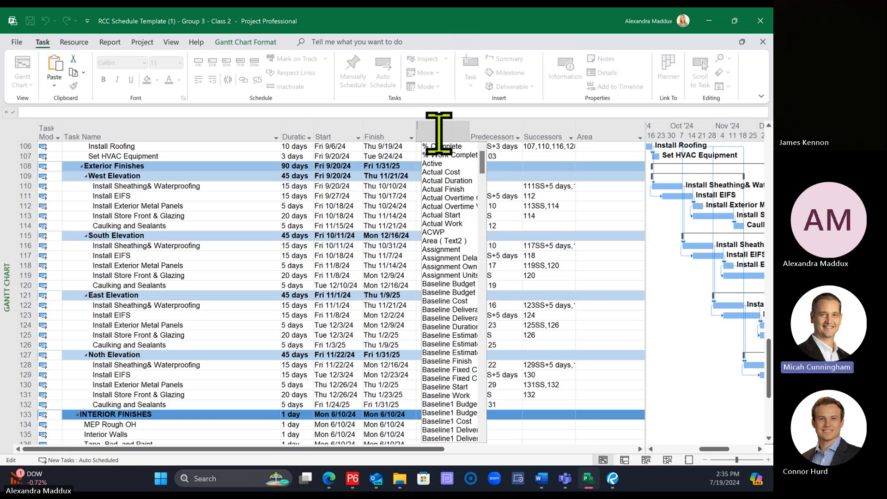
{"action": "type", "text": "Re"}
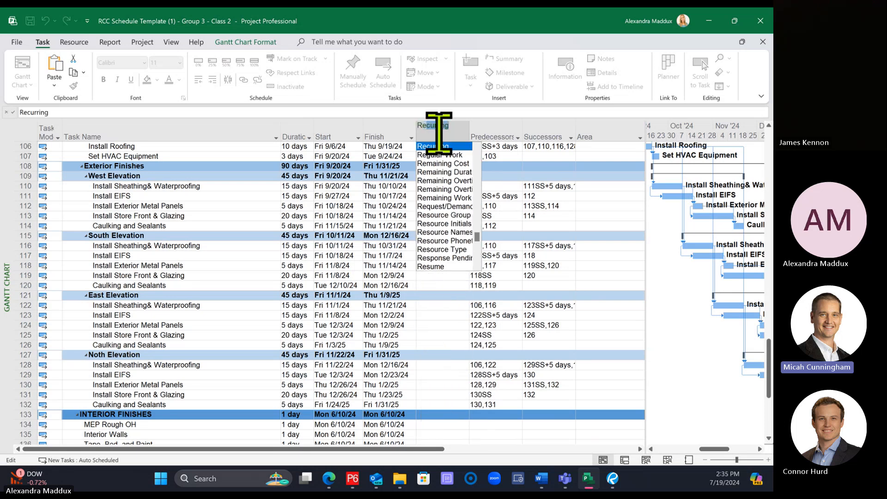
{"action": "type", "text": "sponsible Party"}
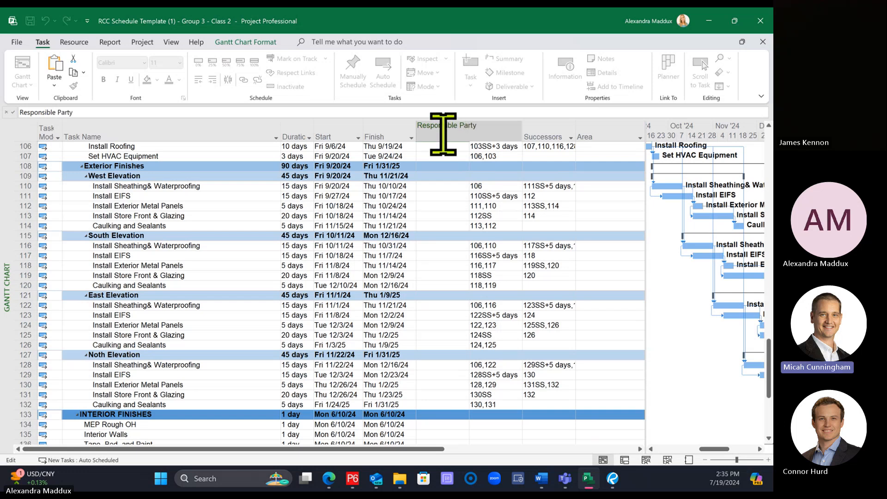
{"action": "key", "text": "Return"}
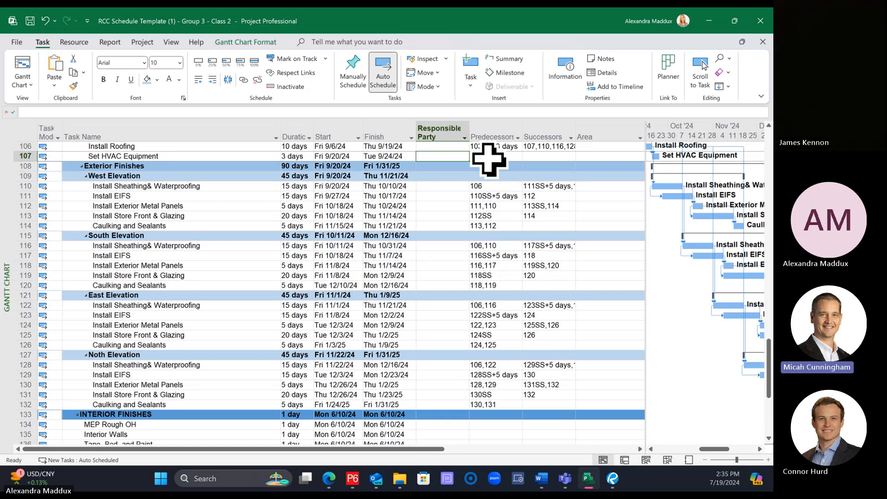
{"action": "left_click", "coordinate": [441, 119]}
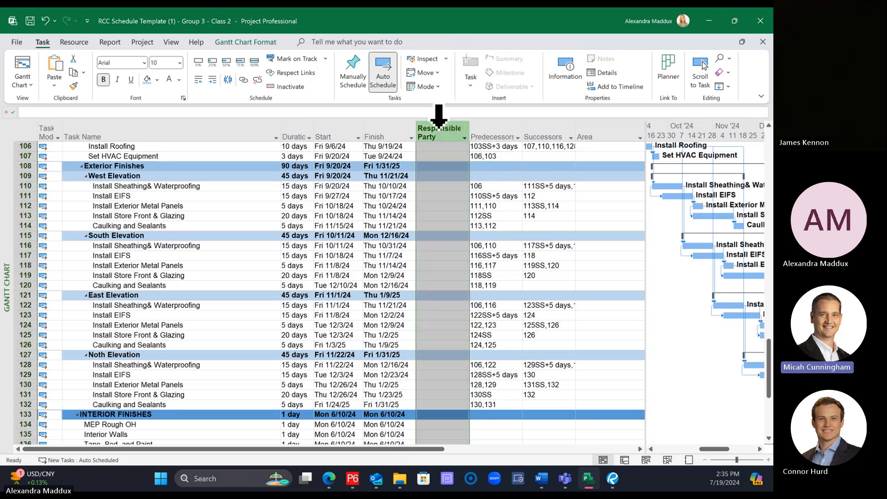
{"action": "right_click", "coordinate": [442, 119]}
{"action": "left_click", "coordinate": [485, 220]}
{"action": "type", "text": "te"}
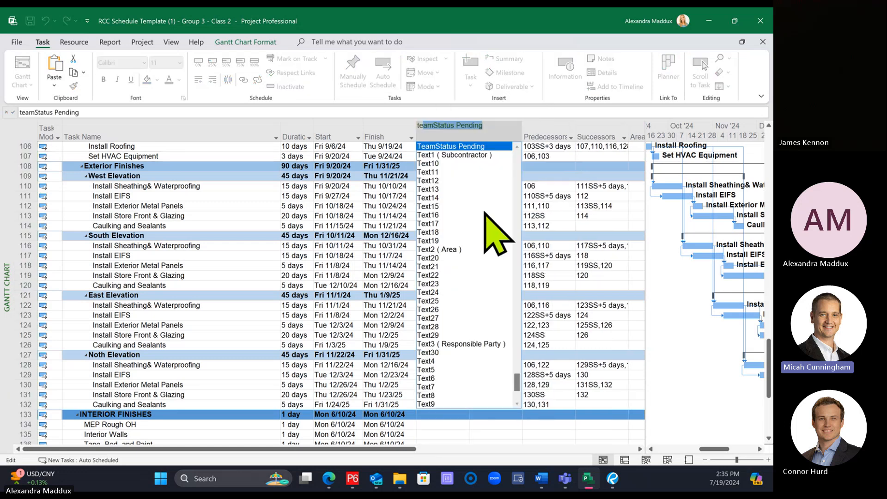
{"action": "type", "text": "xt1 ( Subcontractor"}
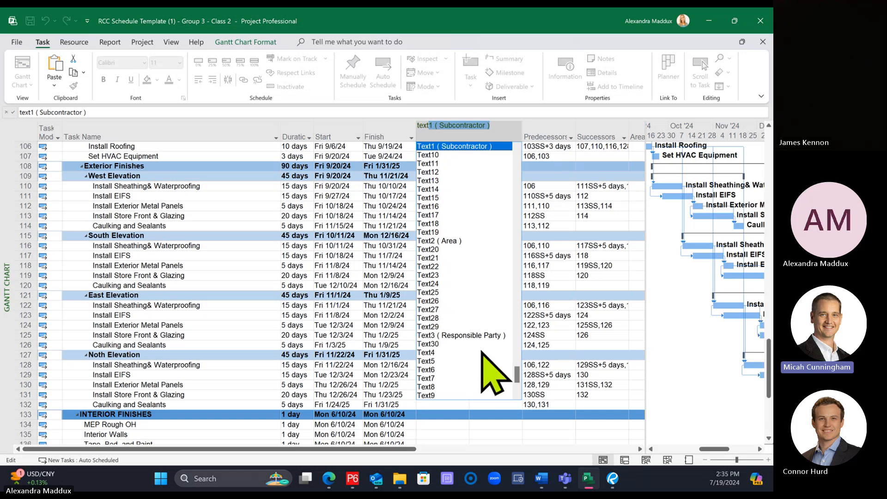
{"action": "key", "text": "Escape"}
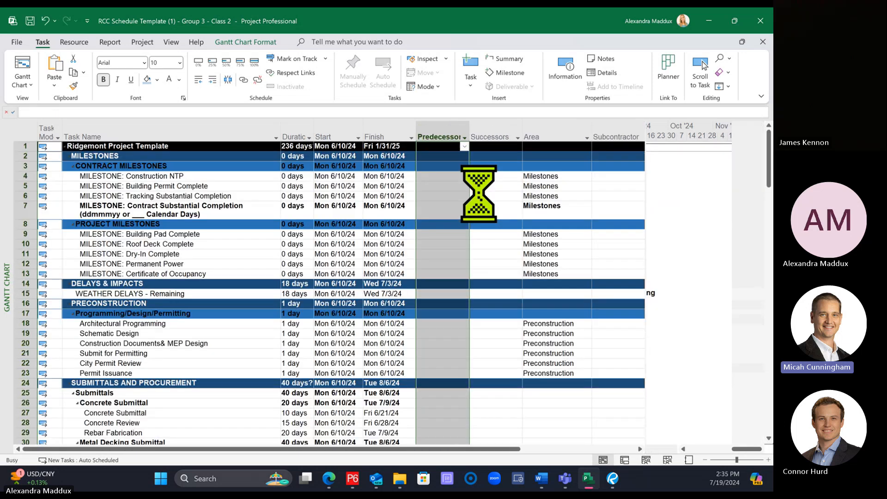
{"action": "right_click", "coordinate": [433, 121]}
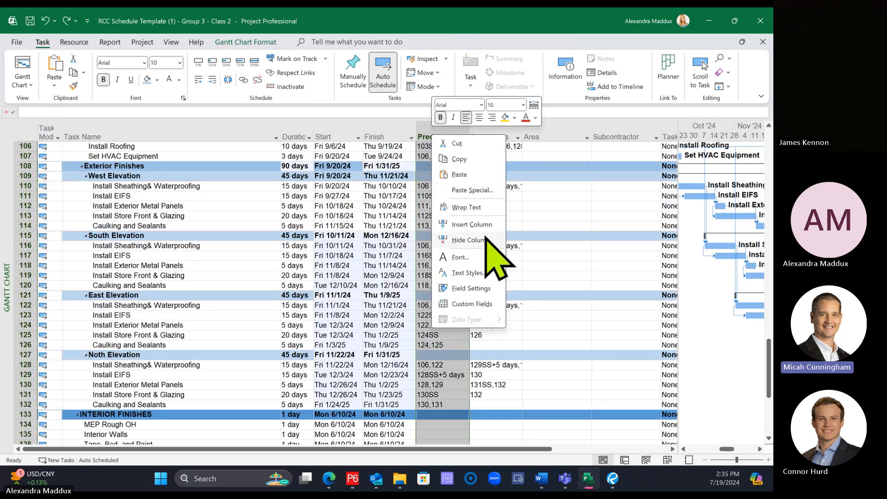
{"action": "left_click", "coordinate": [482, 230]}
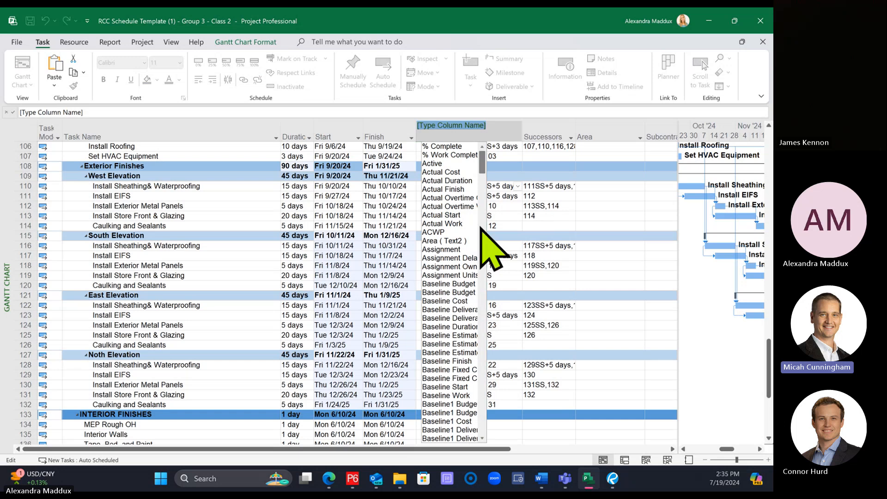
{"action": "type", "text": "text1 ( Subcontractor"}
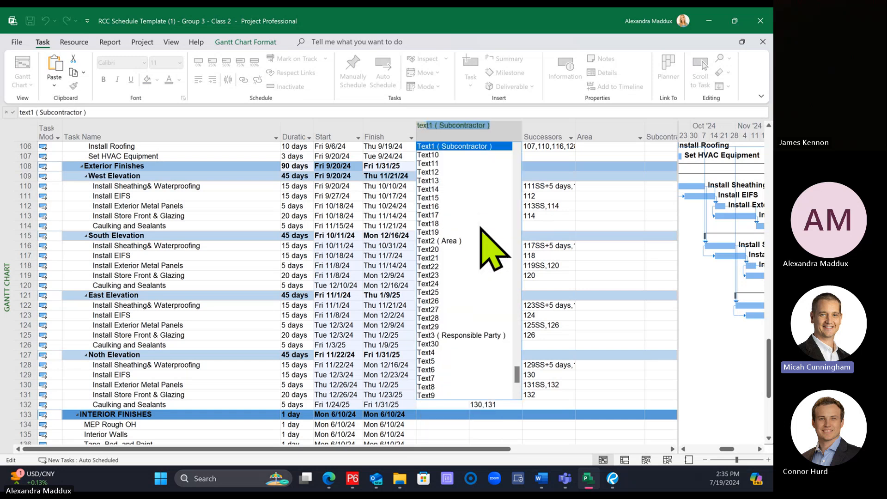
{"action": "left_click", "coordinate": [466, 326]}
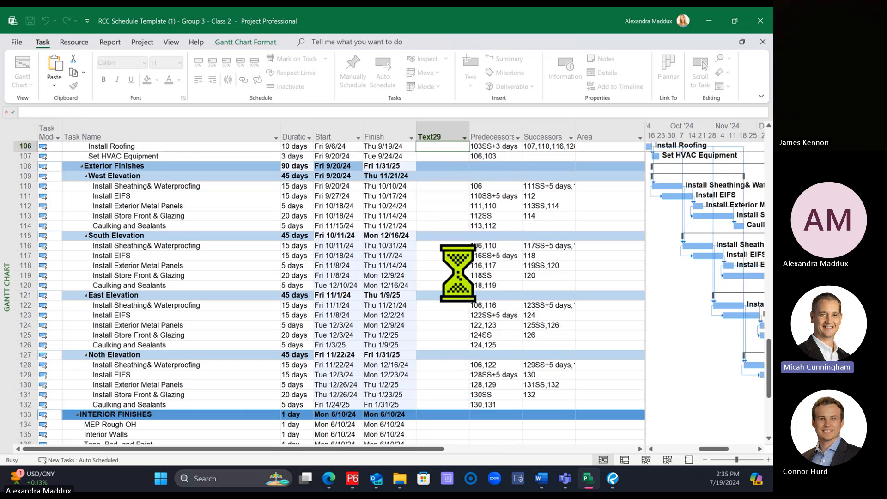
{"action": "right_click", "coordinate": [444, 132]}
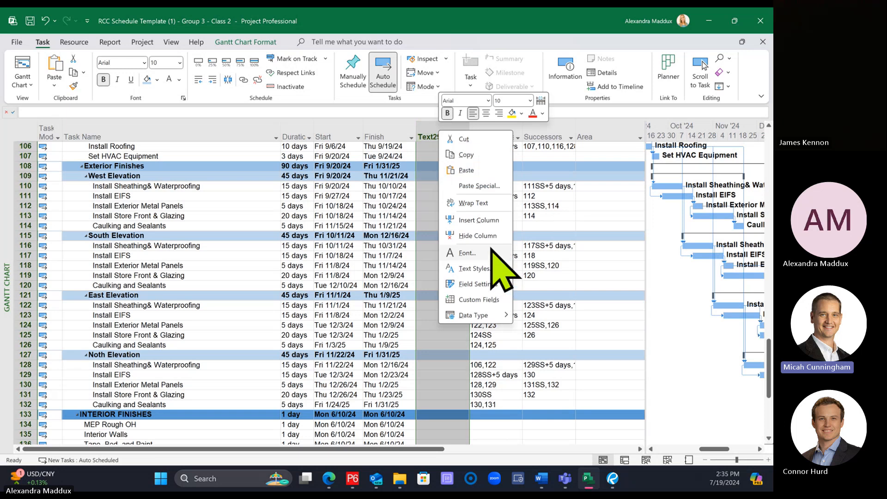
{"action": "left_click", "coordinate": [485, 235]}
Step: Insert the Responsible Party (Text3) column before Predecessors and widen it slightly
{"action": "right_click", "coordinate": [442, 134]}
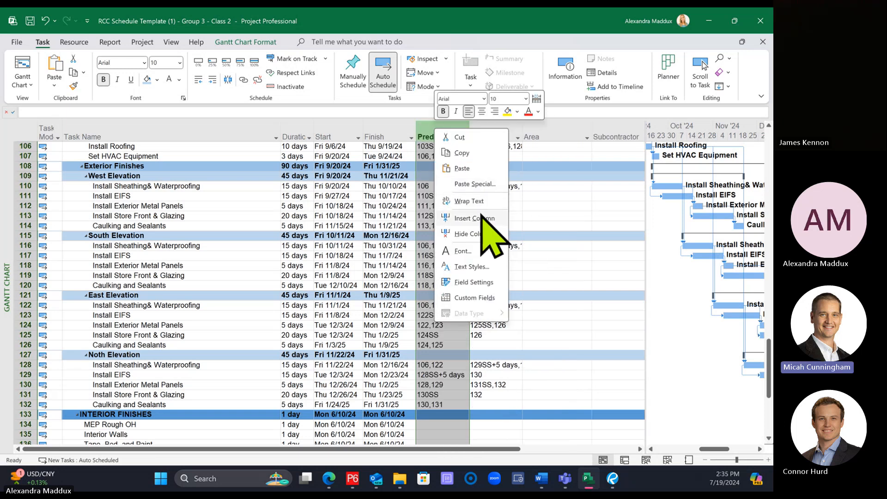
{"action": "left_click", "coordinate": [483, 216]}
{"action": "key", "text": "Insert"}
{"action": "type", "text": "response Pending"}
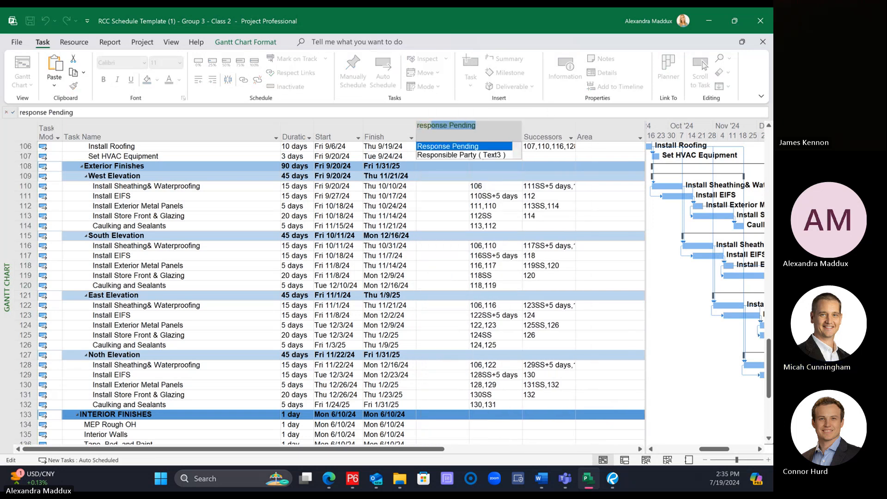
{"action": "left_click", "coordinate": [445, 155]}
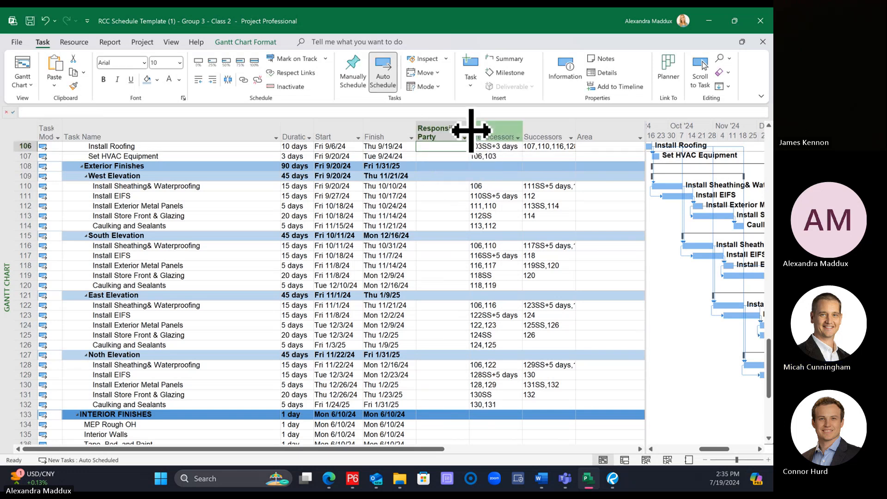
{"action": "left_click_drag", "start_coordinate": [469, 132], "coordinate": [479, 138]}
{"action": "left_click", "coordinate": [439, 246]}
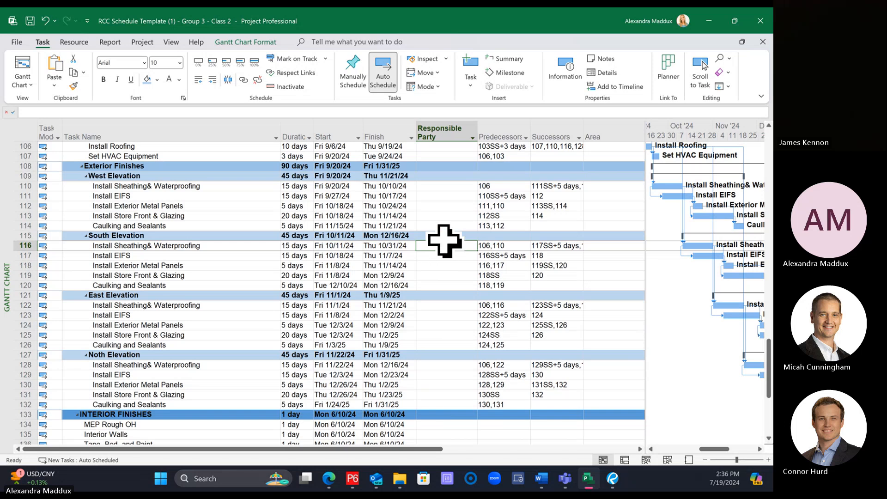
Step: Shorten the Duration column's title to Dur in its field settings
{"action": "scroll", "coordinate": [446, 244], "scroll_direction": "up", "scroll_amount": 3}
{"action": "scroll", "coordinate": [448, 245], "scroll_direction": "up", "scroll_amount": 3}
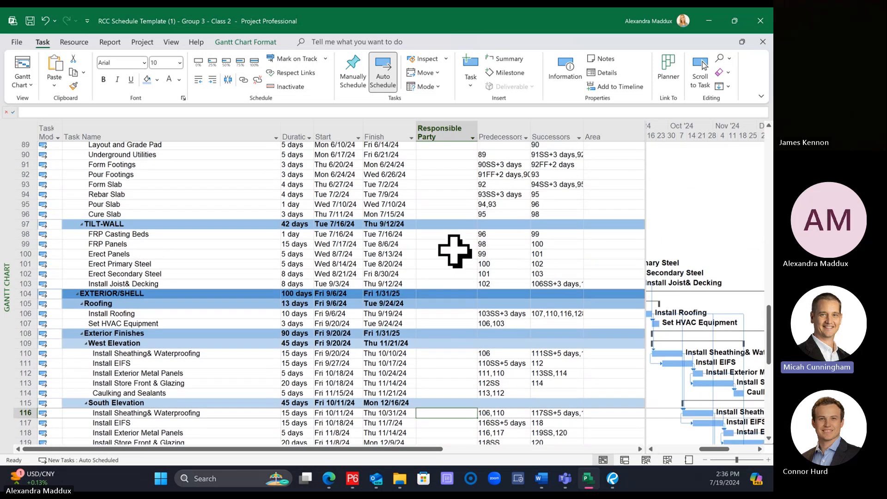
{"action": "scroll", "coordinate": [462, 257], "scroll_direction": "up", "scroll_amount": 1}
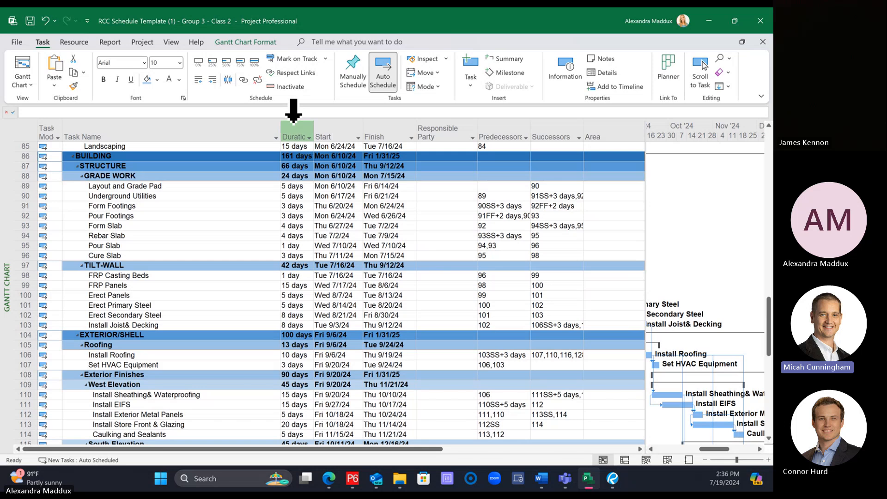
{"action": "right_click", "coordinate": [294, 125]}
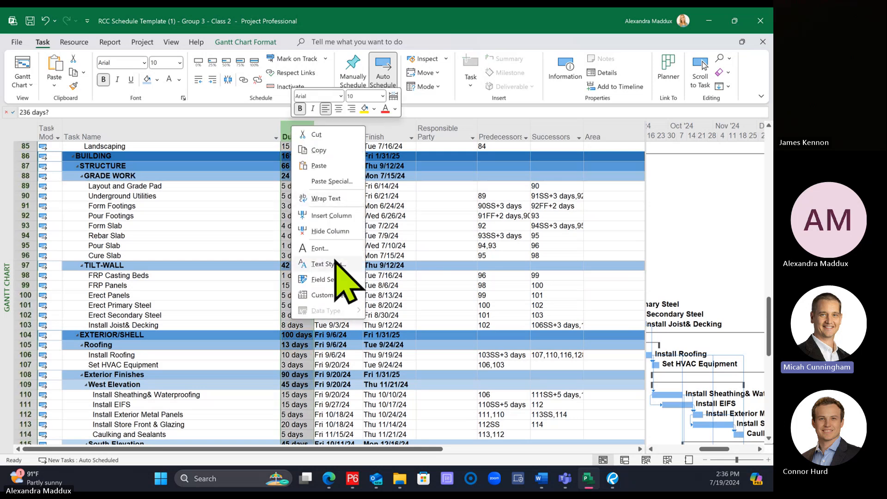
{"action": "left_click", "coordinate": [337, 282]}
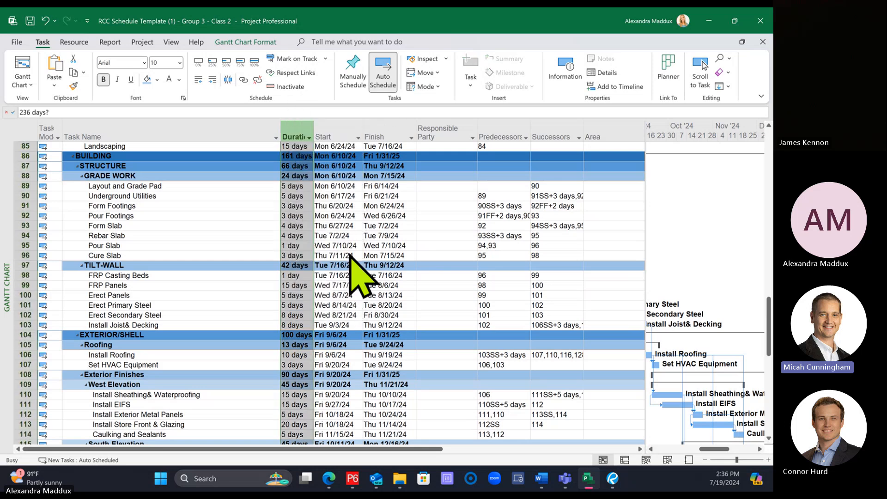
{"action": "type", "text": "Dur"}
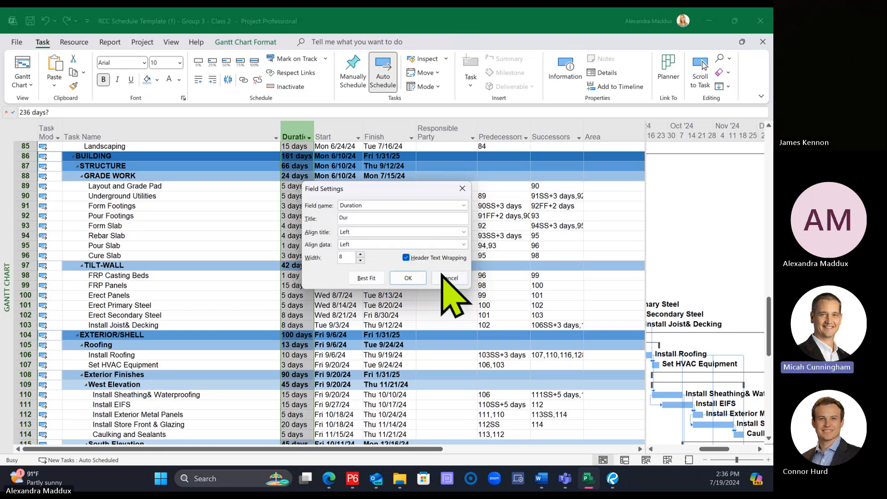
{"action": "left_click", "coordinate": [408, 278]}
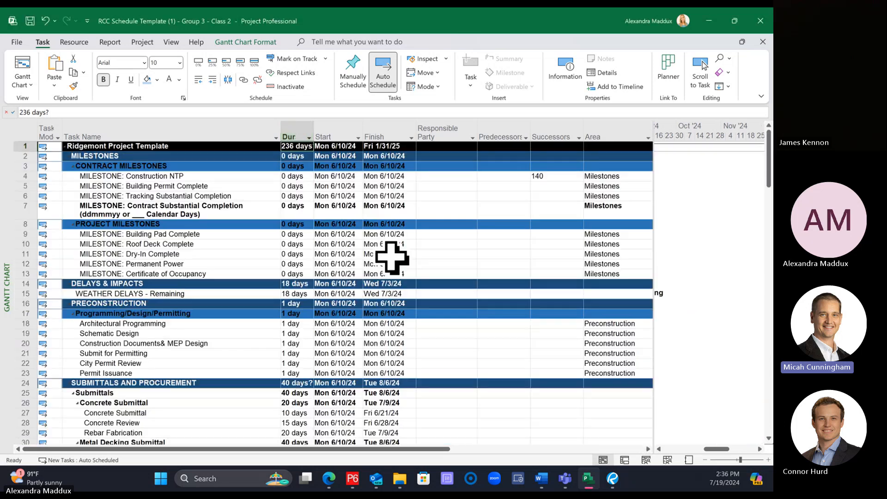
{"action": "left_click", "coordinate": [382, 241]}
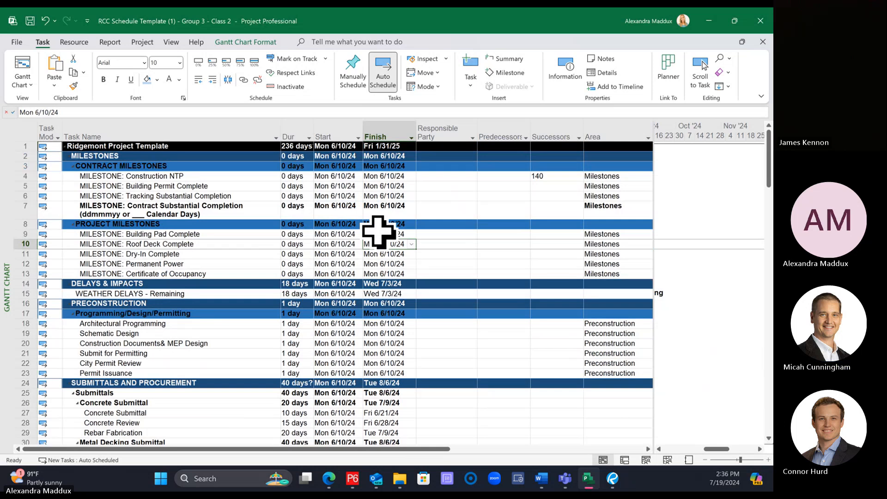
Step: Save the project and select the Responsible Party cell of the Layout and Grade Pad task under GRADE WORK
{"action": "scroll", "coordinate": [441, 233], "scroll_direction": "down", "scroll_amount": 1}
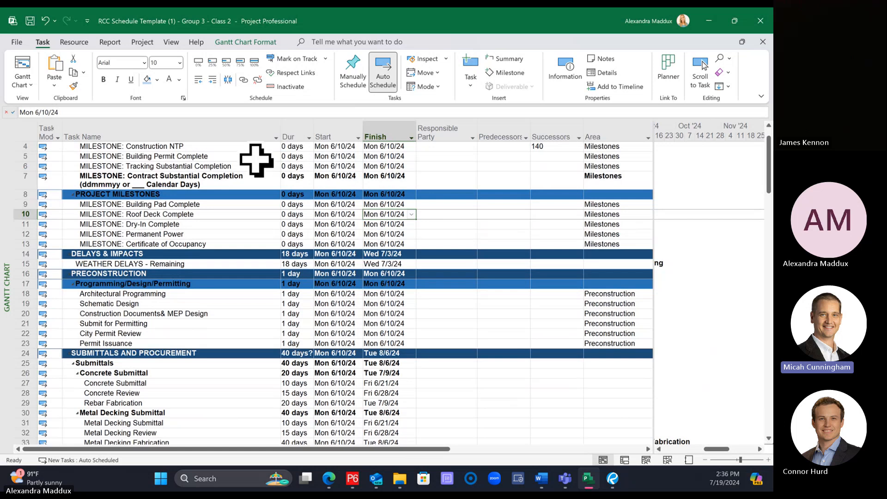
{"action": "left_click", "coordinate": [245, 133]}
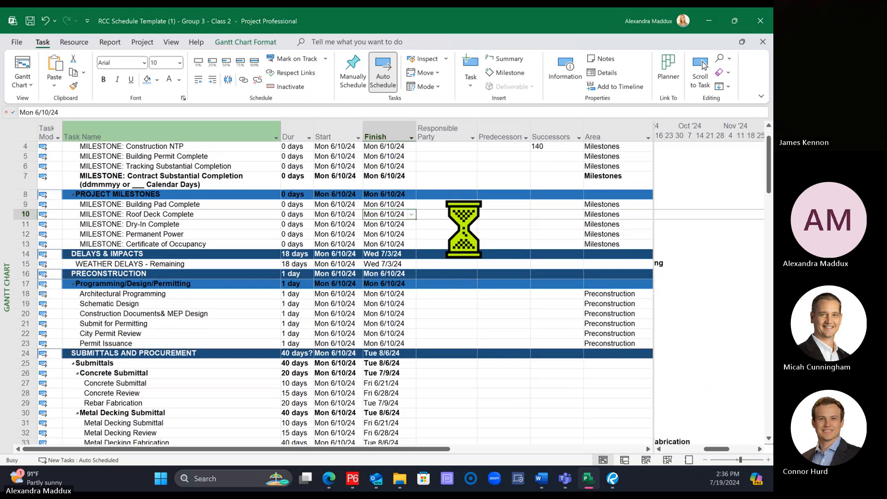
{"action": "scroll", "coordinate": [416, 273], "scroll_direction": "down", "scroll_amount": 5}
{"action": "scroll", "coordinate": [421, 270], "scroll_direction": "down", "scroll_amount": 13}
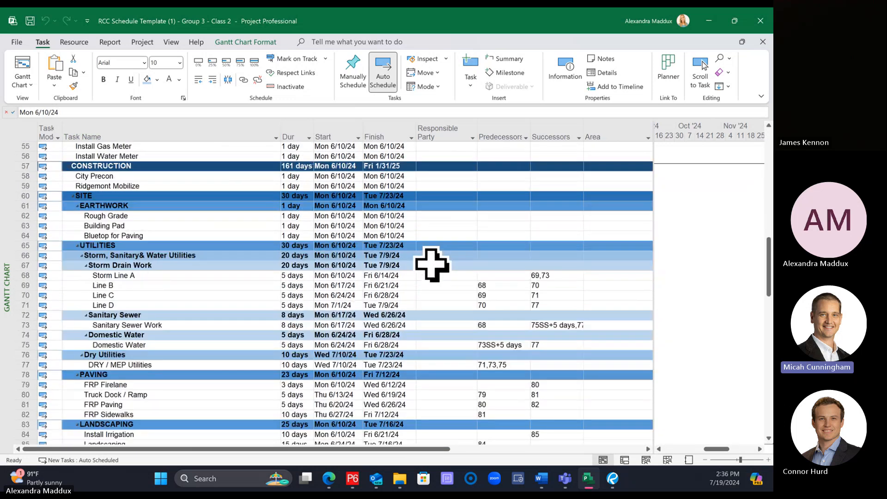
{"action": "scroll", "coordinate": [432, 264], "scroll_direction": "down", "scroll_amount": 8}
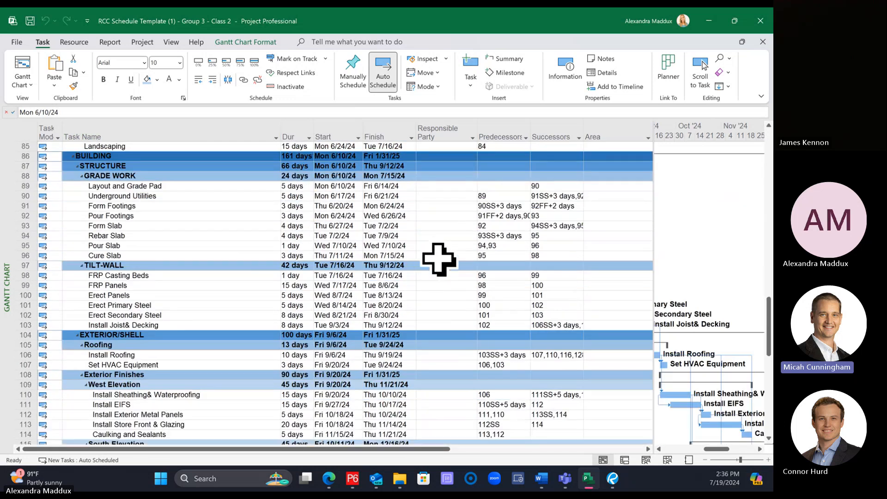
{"action": "scroll", "coordinate": [444, 248], "scroll_direction": "up", "scroll_amount": 1}
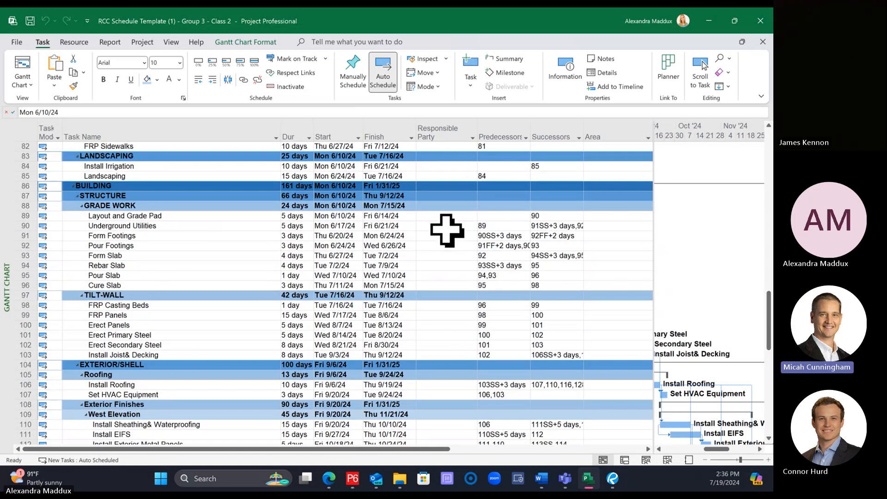
{"action": "left_click", "coordinate": [448, 216]}
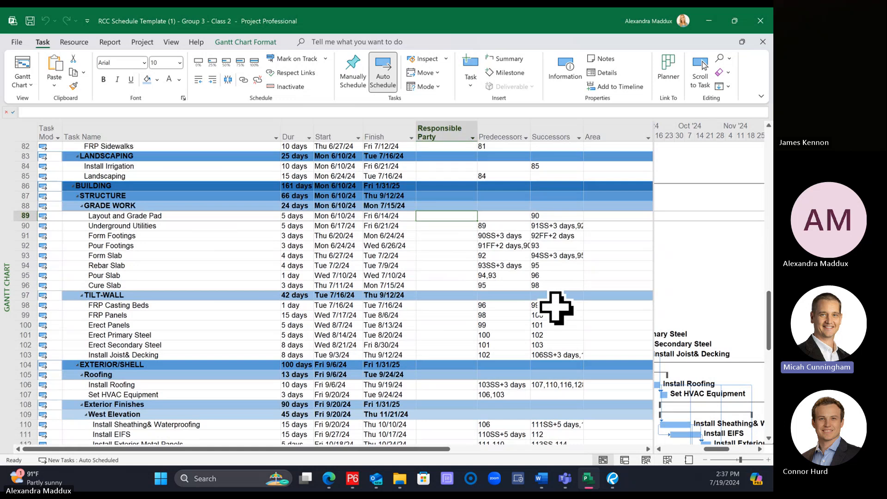
Step: Enter Concrete as the Responsible Party for Layout and Grade Pad, Form Footings, Pour Footings and Form Slab
{"action": "type", "text": "Concrete"}
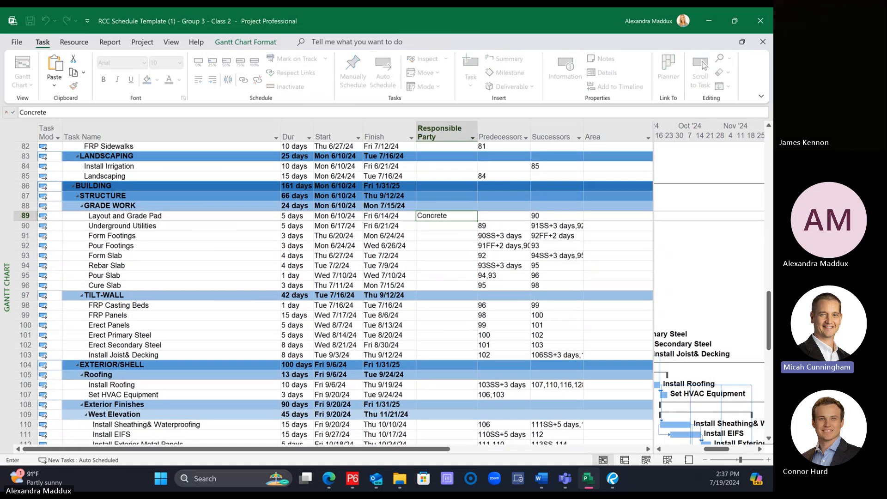
{"action": "key", "text": "Return"}
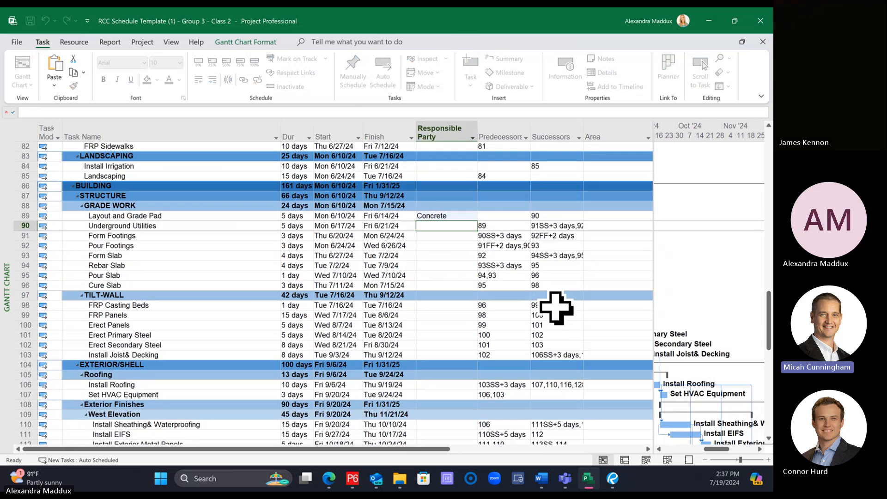
{"action": "key", "text": "Return"}
{"action": "type", "text": "Concrete"}
{"action": "key", "text": "Return"}
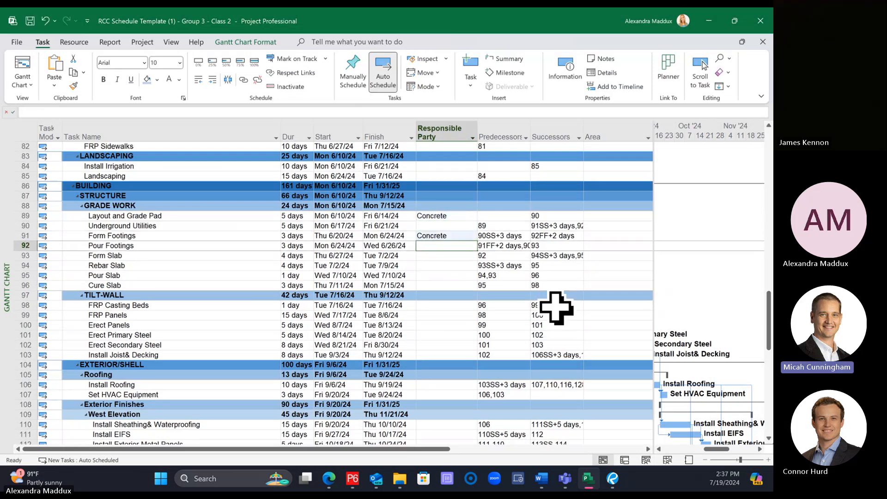
{"action": "type", "text": "Concrete"}
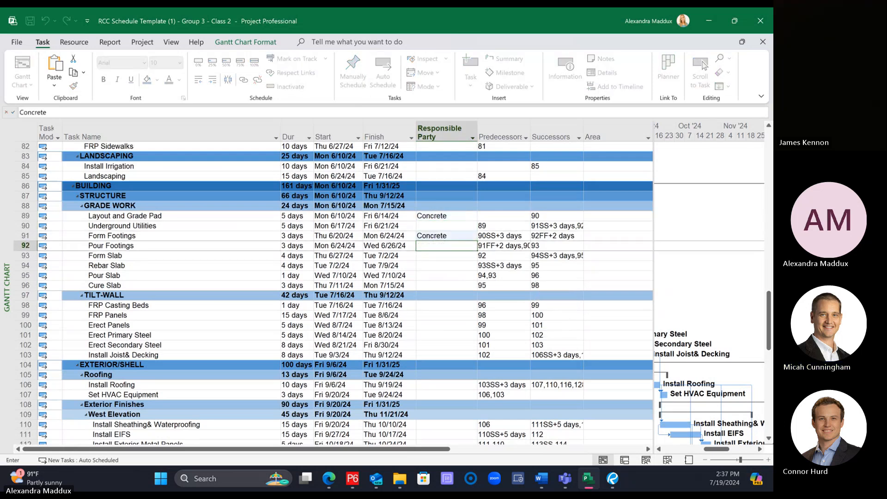
{"action": "key", "text": "Return"}
{"action": "type", "text": "Concrete"}
{"action": "key", "text": "Return"}
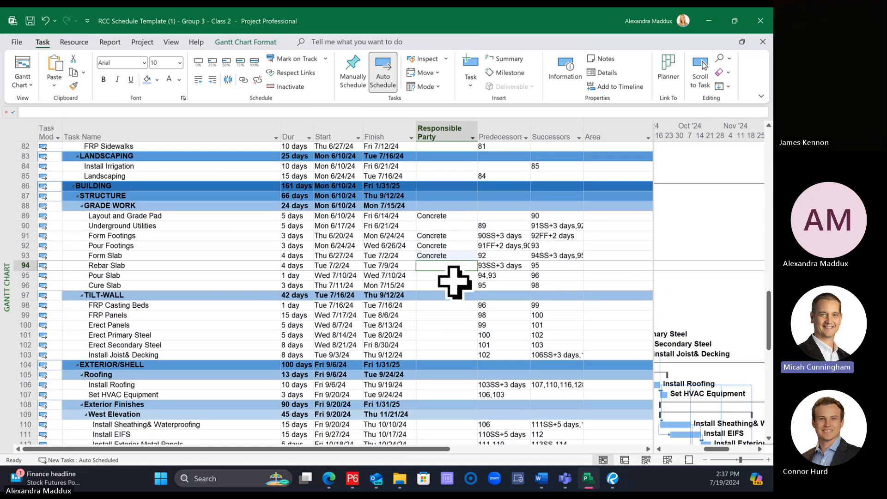
Step: Copy the Concrete responsible party to the Rebar Slab, Pour Slab and Cure Slab tasks
{"action": "left_click", "coordinate": [455, 255]}
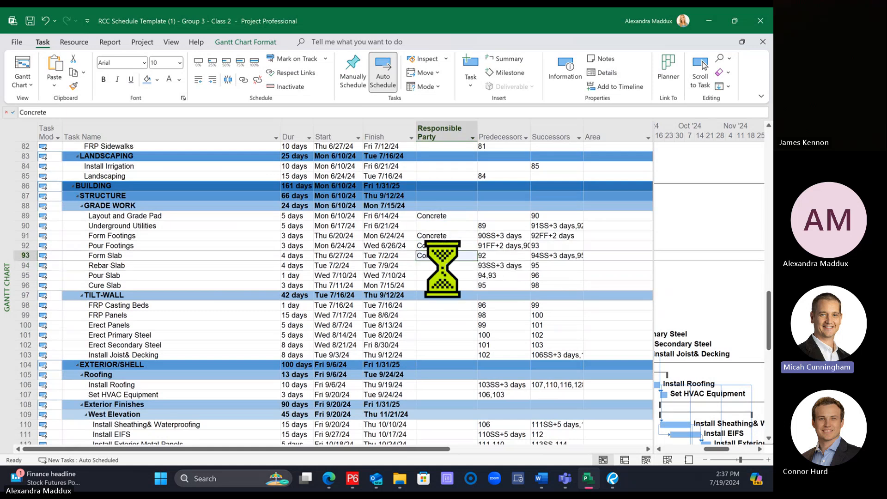
{"action": "left_click", "coordinate": [446, 265]}
{"action": "type", "text": "Concrete"}
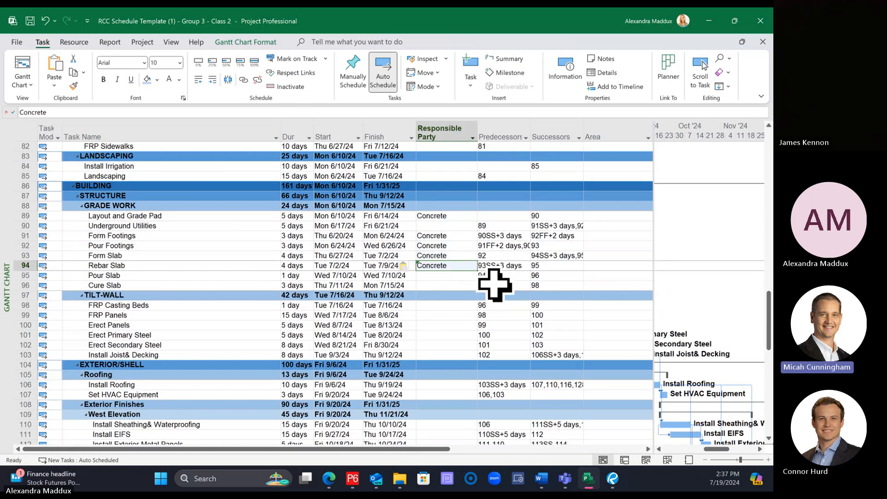
{"action": "left_click", "coordinate": [462, 245]}
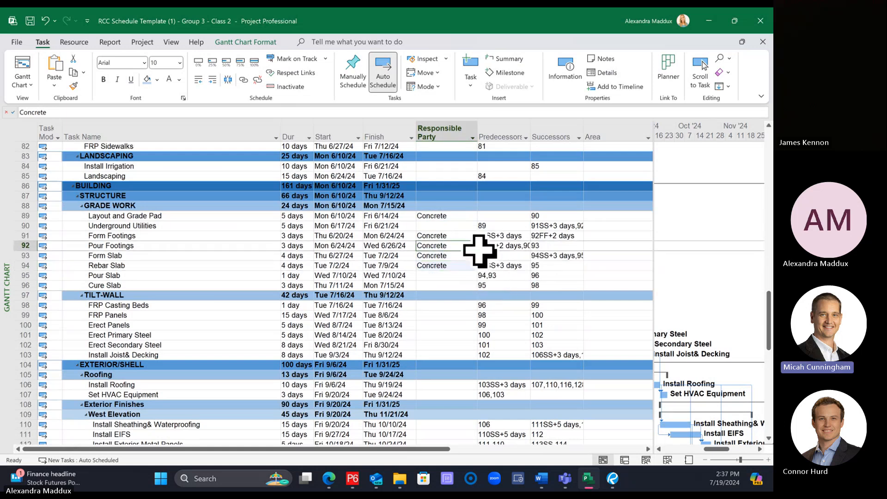
{"action": "left_click_drag", "start_coordinate": [476, 251], "coordinate": [473, 286]}
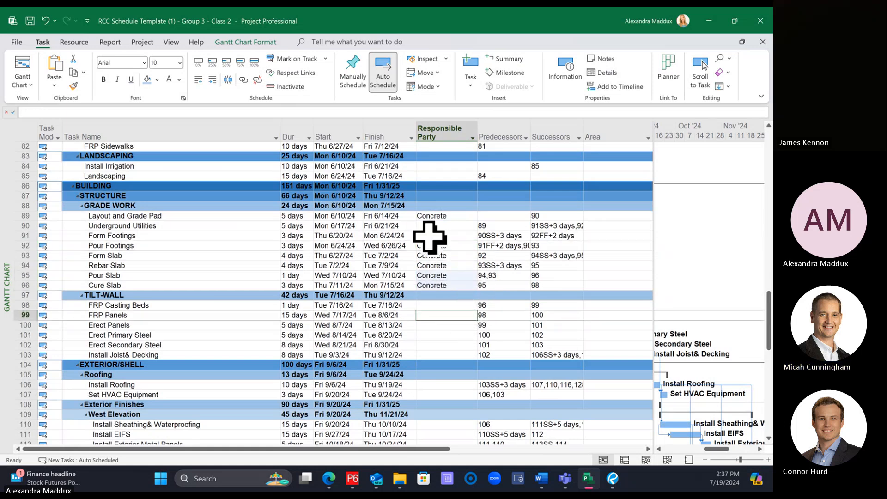
Step: Duplicate the Underground Utilities task row under GRADE WORK by copying and pasting it
{"action": "left_click", "coordinate": [451, 226]}
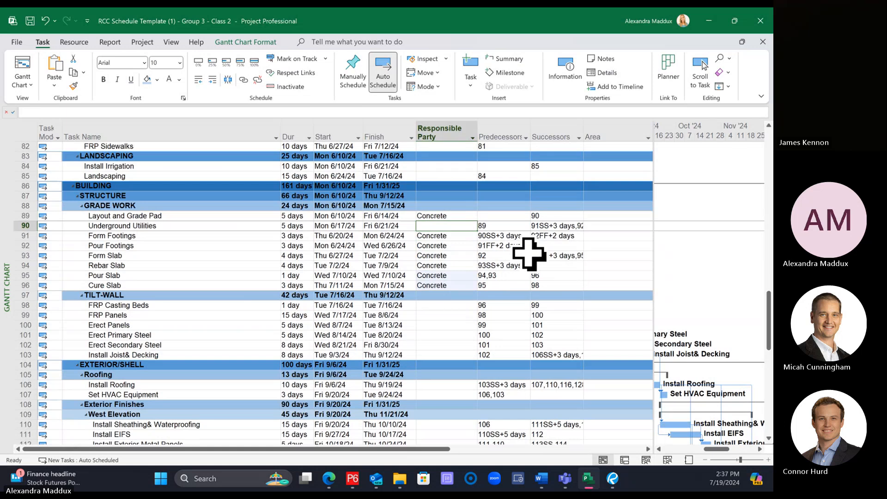
{"action": "left_click", "coordinate": [329, 226]}
{"action": "left_click", "coordinate": [196, 217]}
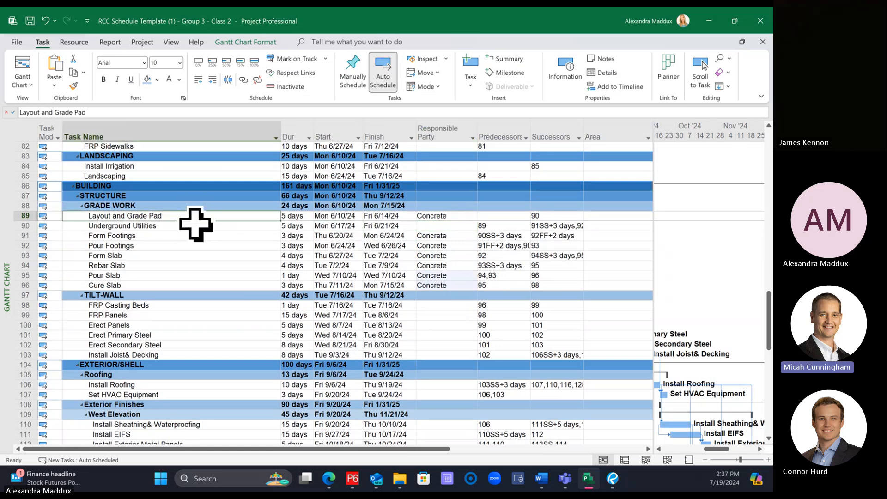
{"action": "left_click", "coordinate": [197, 226]}
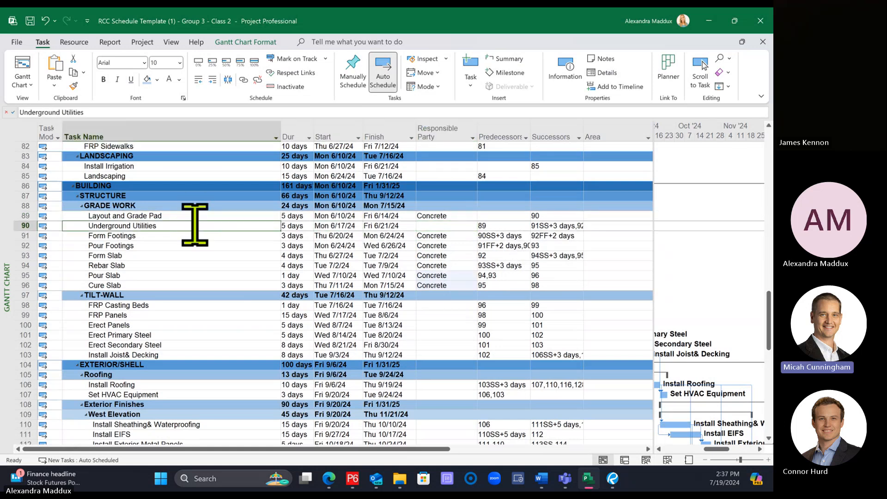
{"action": "left_click", "coordinate": [446, 226]}
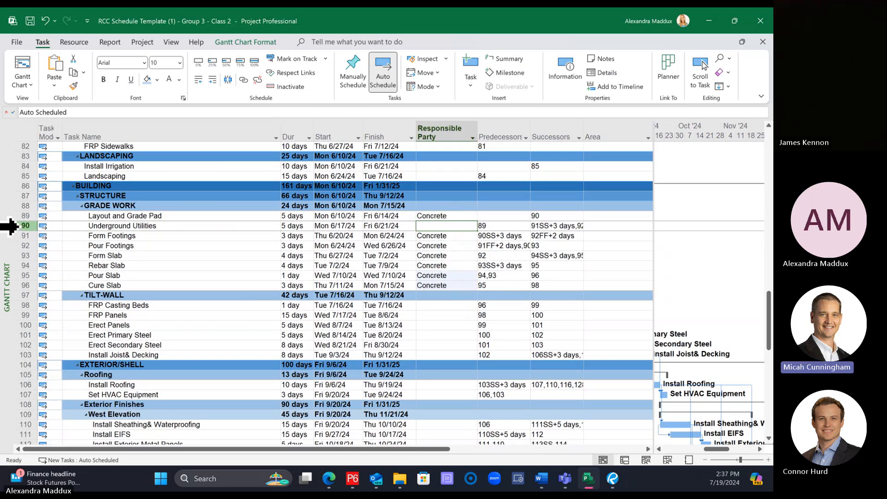
{"action": "left_click", "coordinate": [21, 226]}
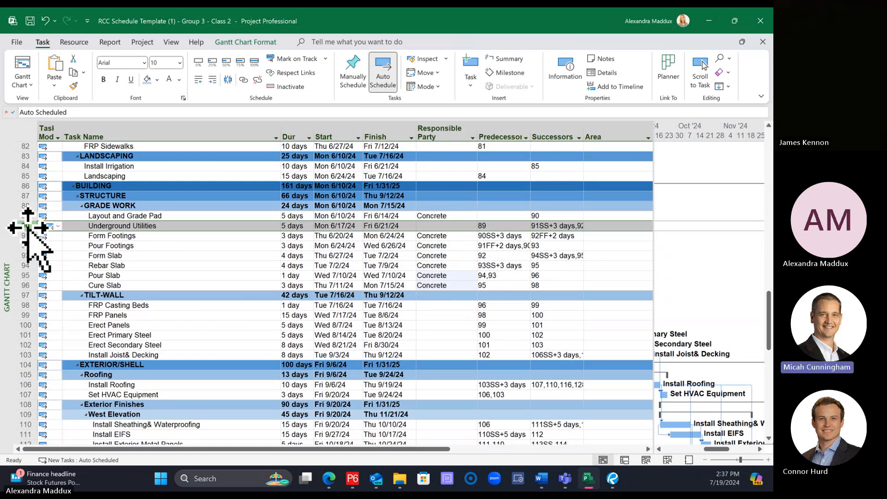
{"action": "right_click", "coordinate": [21, 226]}
{"action": "left_click", "coordinate": [55, 228]}
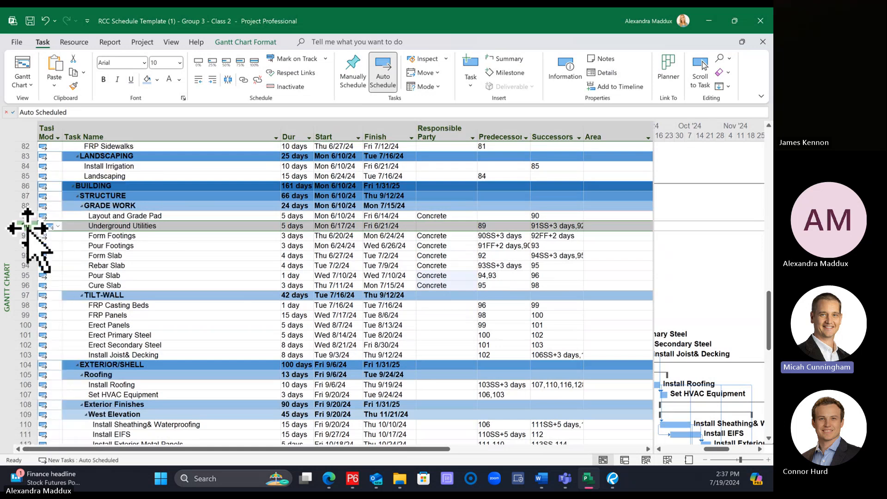
{"action": "right_click", "coordinate": [28, 231]}
{"action": "left_click", "coordinate": [53, 242]}
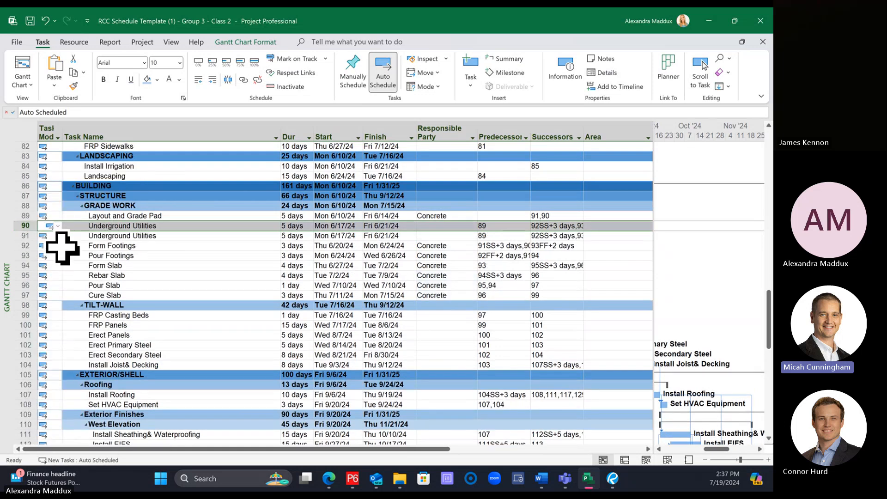
Step: Rename the first of the two Underground Utilities tasks as Underground Electrical Utilities
{"action": "left_click_drag", "start_coordinate": [654, 353], "coordinate": [589, 342]}
{"action": "left_click_drag", "start_coordinate": [685, 448], "coordinate": [623, 447]}
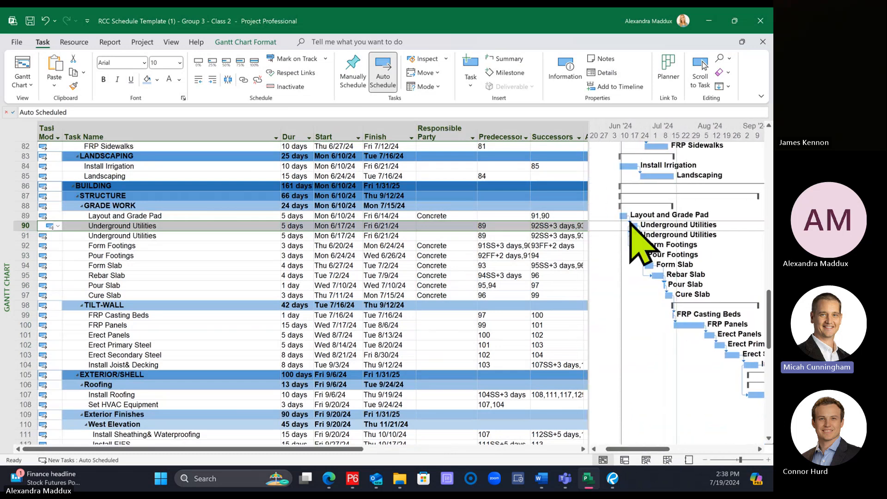
{"action": "left_click", "coordinate": [500, 224]}
{"action": "left_click", "coordinate": [505, 236]}
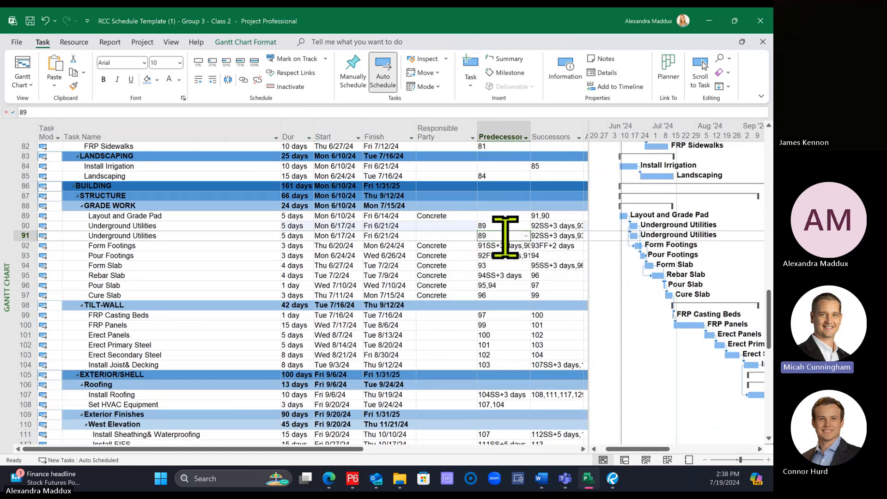
{"action": "left_click", "coordinate": [550, 227]}
{"action": "left_click", "coordinate": [154, 226]}
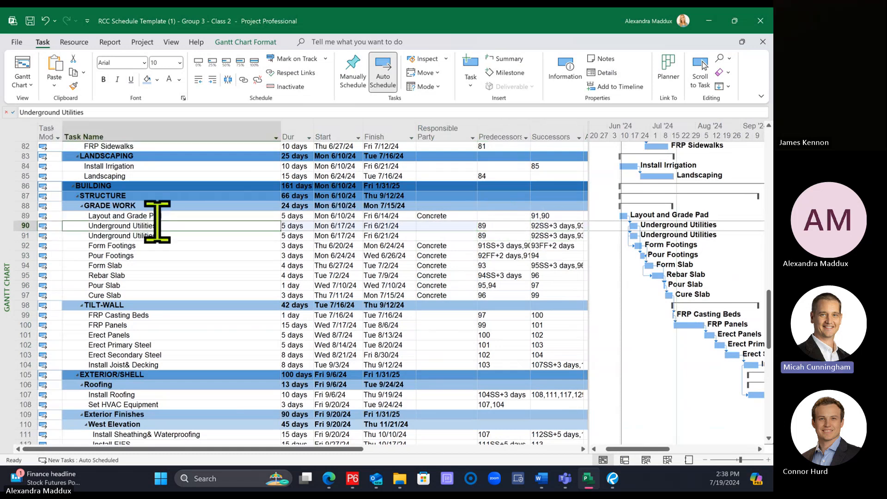
{"action": "left_click", "coordinate": [62, 112]}
{"action": "type", "text": "Ele"}
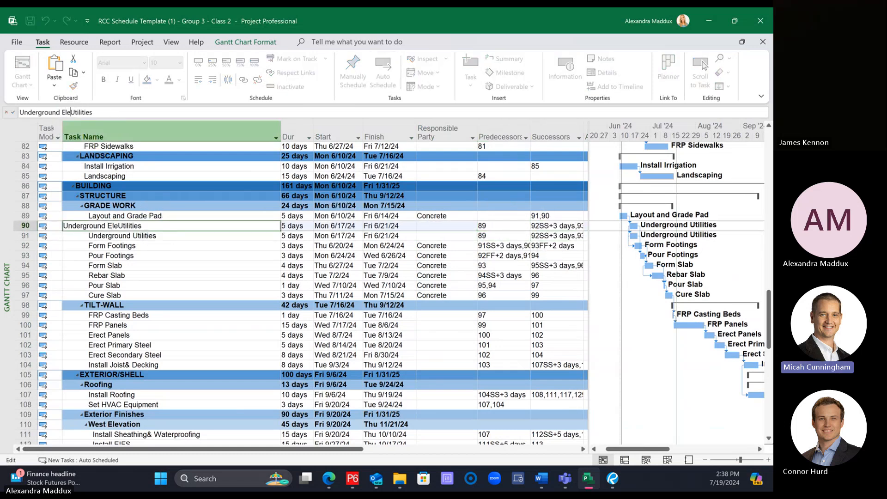
{"action": "type", "text": "ctrical"}
{"action": "key", "text": "Return"}
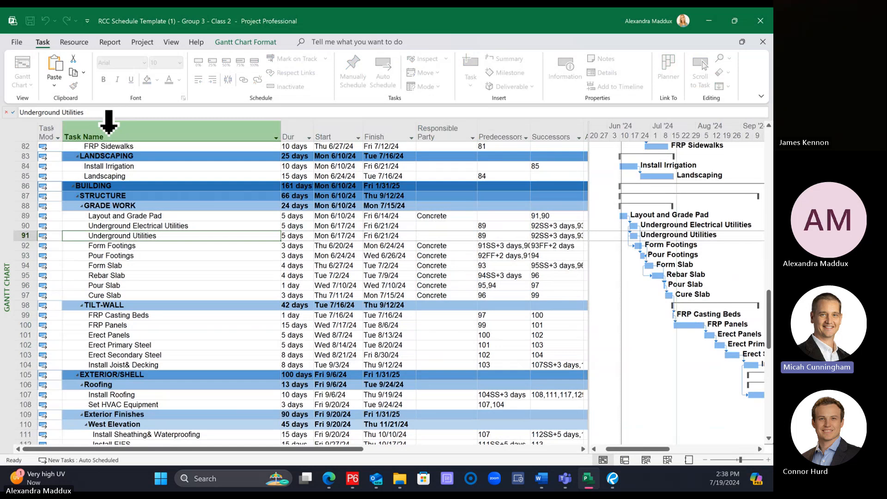
Step: Rename the second Underground Utilities task as Underground Plumbing Utilities
{"action": "left_click", "coordinate": [61, 113]}
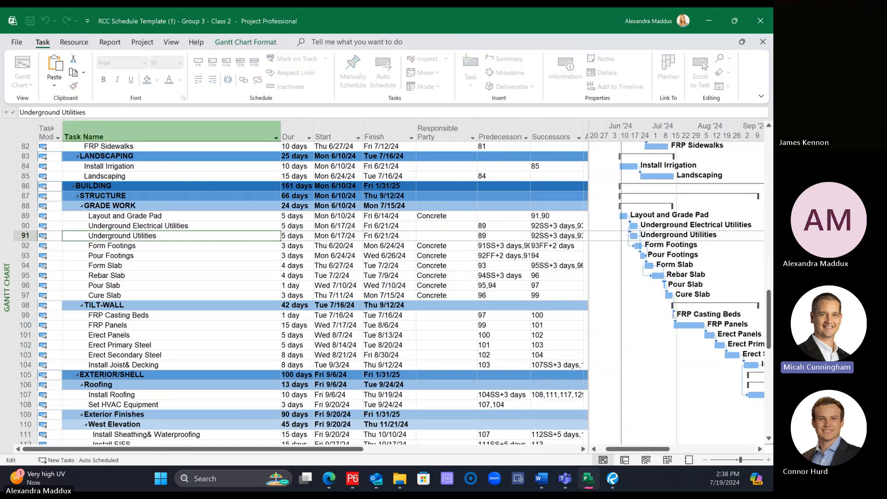
{"action": "type", "text": "Plumbing"}
{"action": "key", "text": "Return"}
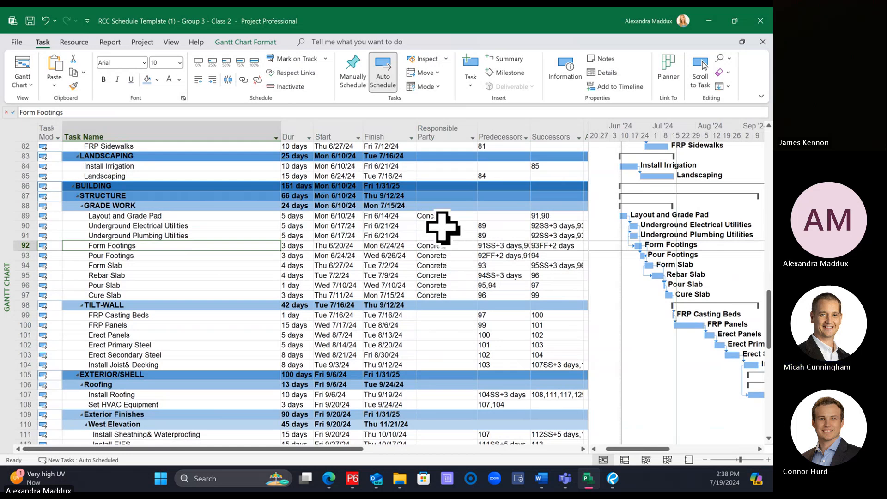
Step: Set the Responsible Party to Electrical for Underground Electrical Utilities and Plumbing for Underground Plumbing Utilities
{"action": "left_click", "coordinate": [439, 226]}
{"action": "type", "text": "Ele"}
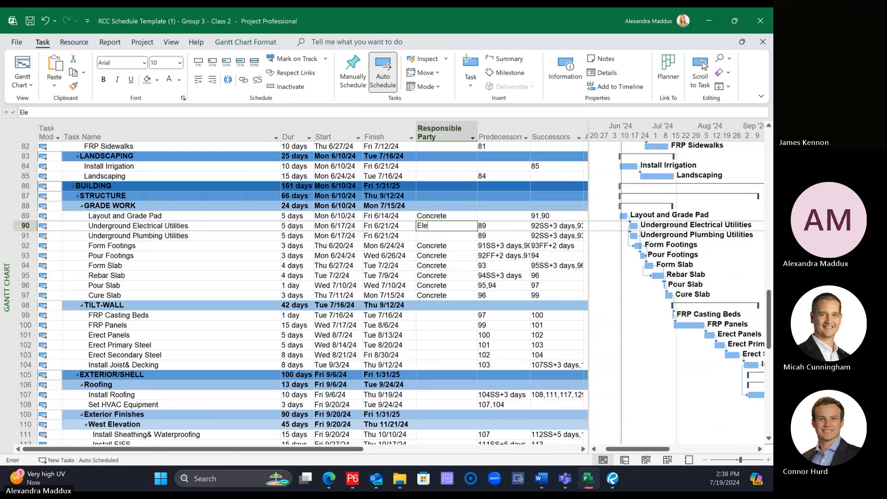
{"action": "type", "text": "ctrical"}
{"action": "key", "text": "Return"}
{"action": "type", "text": "Plu"}
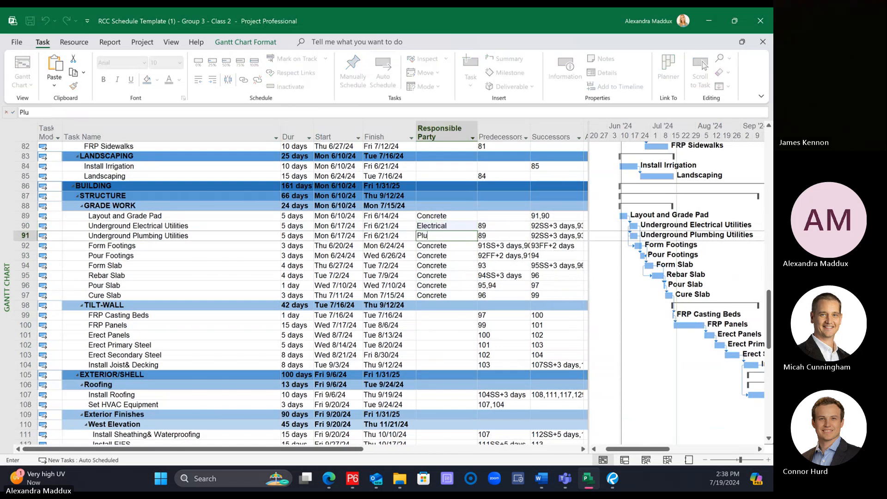
{"action": "type", "text": "mbing"}
{"action": "key", "text": "Return"}
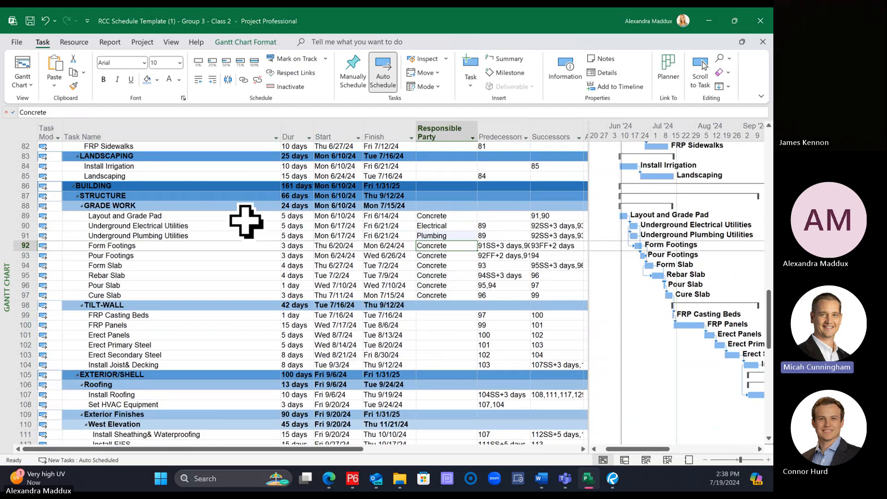
{"action": "left_click", "coordinate": [238, 236]}
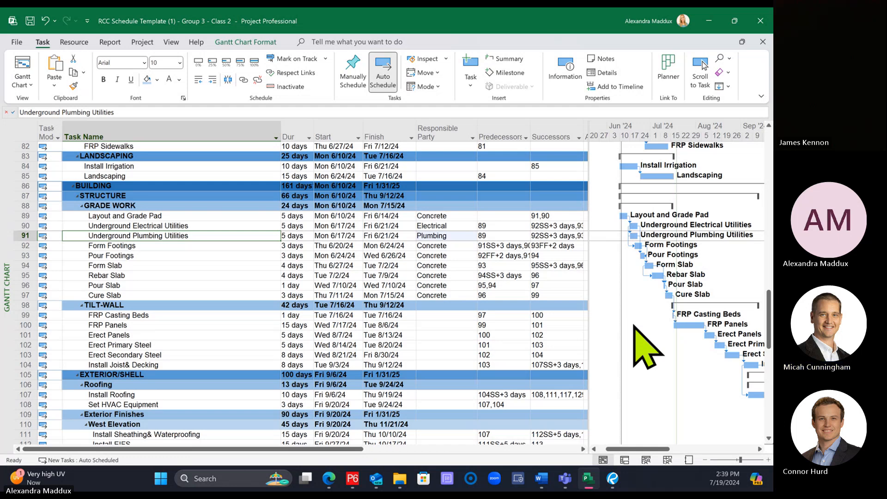
{"action": "left_click", "coordinate": [224, 226]}
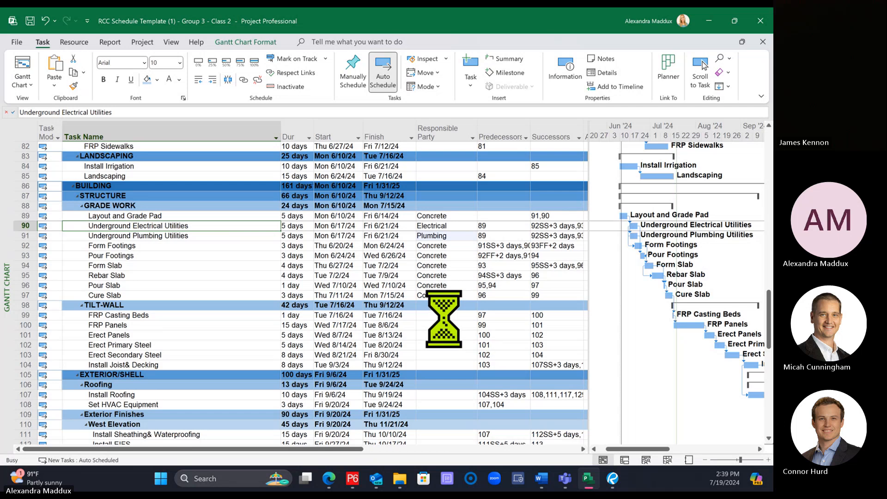
Step: Assign Tilt-up as the Responsible Party for FRP Casting Beds, FRP Panels and Erect Panels under TILT-WALL
{"action": "scroll", "coordinate": [444, 319], "scroll_direction": "down", "scroll_amount": 1}
{"action": "left_click", "coordinate": [442, 285]}
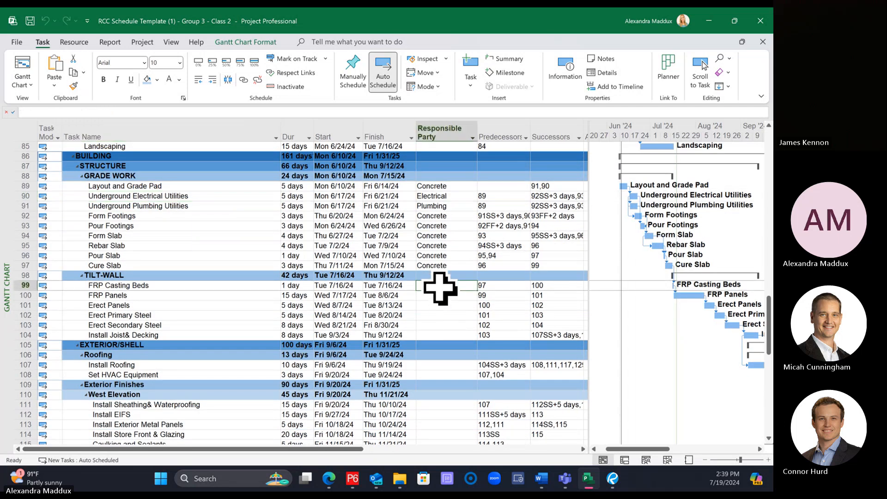
{"action": "type", "text": "Tilt-up"}
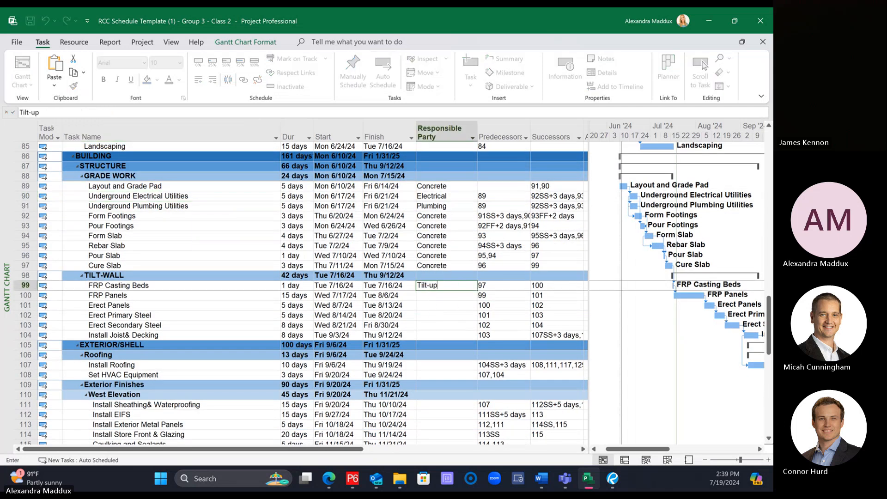
{"action": "key", "text": "Return"}
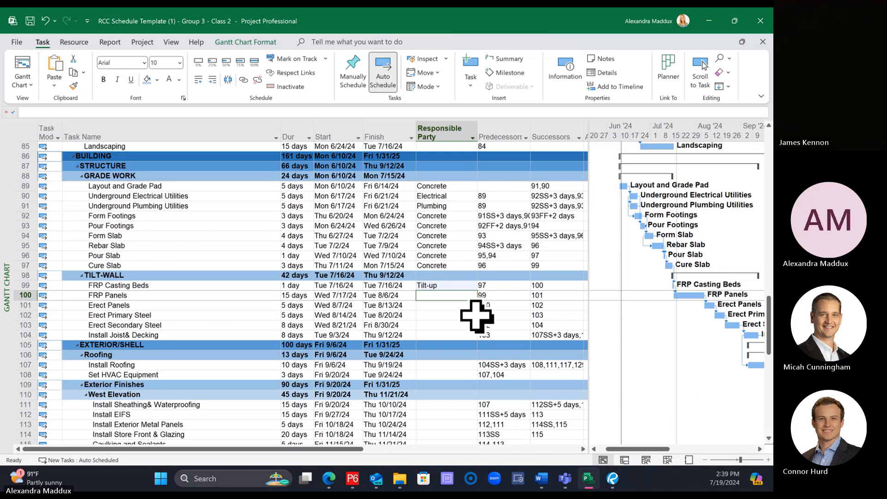
{"action": "left_click", "coordinate": [472, 285]}
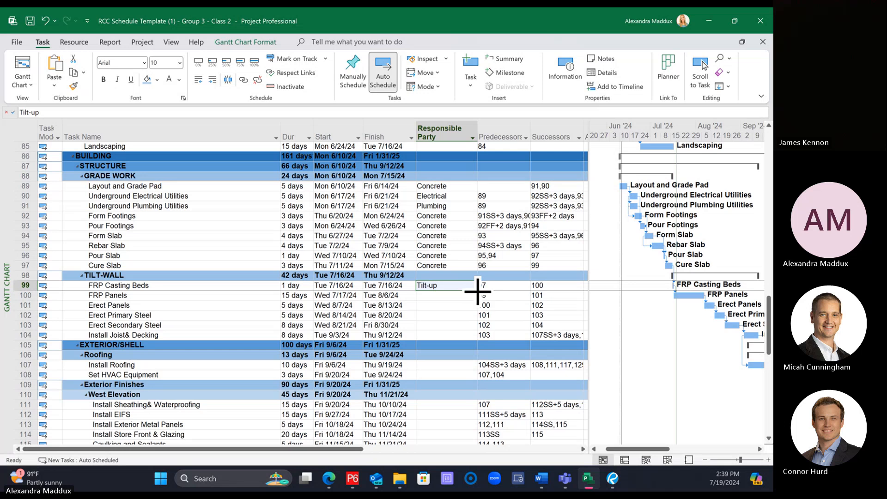
{"action": "left_click_drag", "start_coordinate": [477, 294], "coordinate": [457, 311]}
Step: Enter Steel as the Responsible Party for Erect Primary Steel, Erect Secondary Steel and Install Joist& Decking, and select that cell for Install Roofing
{"action": "type", "text": "Steel"}
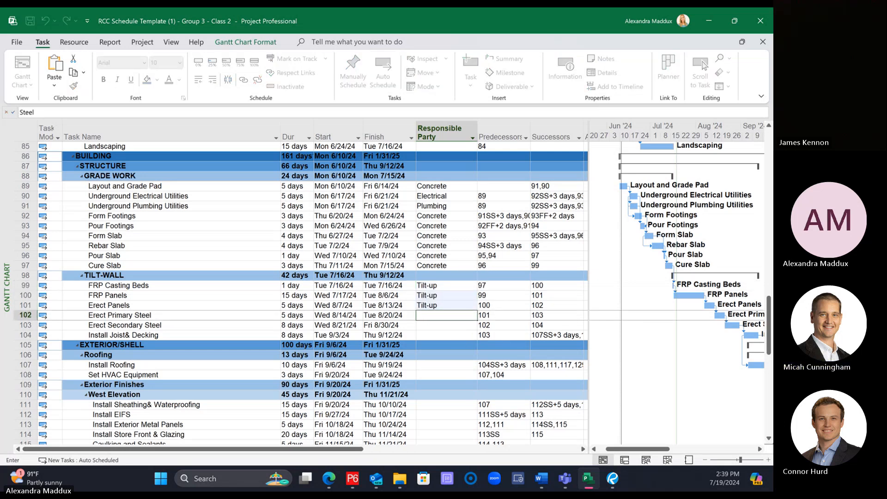
{"action": "key", "text": "Return"}
{"action": "type", "text": "Steel"}
{"action": "key", "text": "Return"}
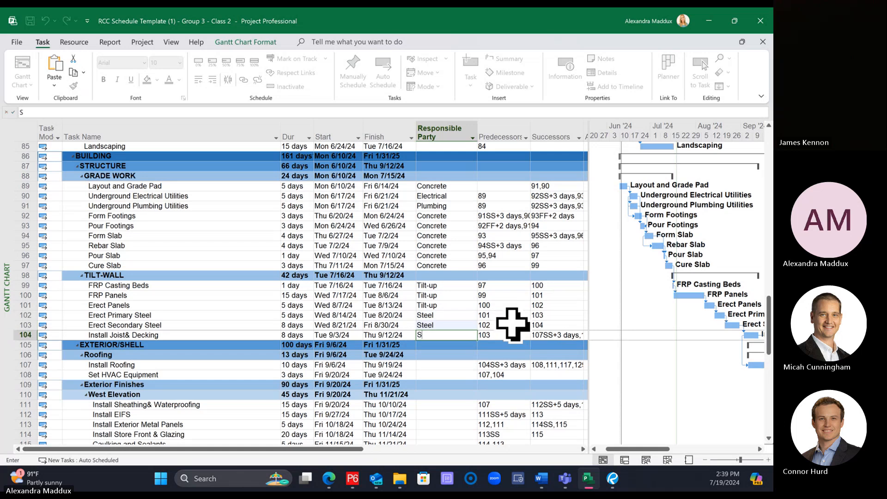
{"action": "type", "text": "Steel"}
{"action": "key", "text": "Return"}
{"action": "left_click", "coordinate": [460, 364]}
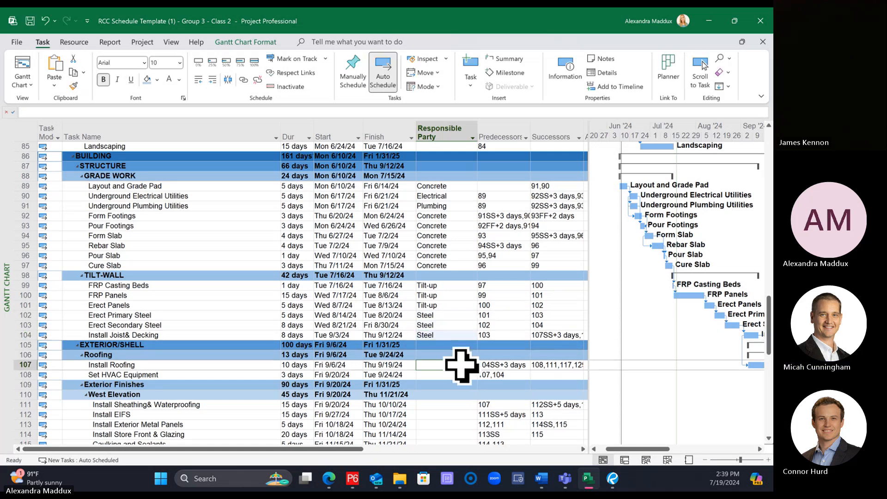
Step: Set the Responsible Party to Roof for Install Roofing and Mech for Set HVAC Equipment
{"action": "type", "text": "Roof"}
{"action": "key", "text": "Return"}
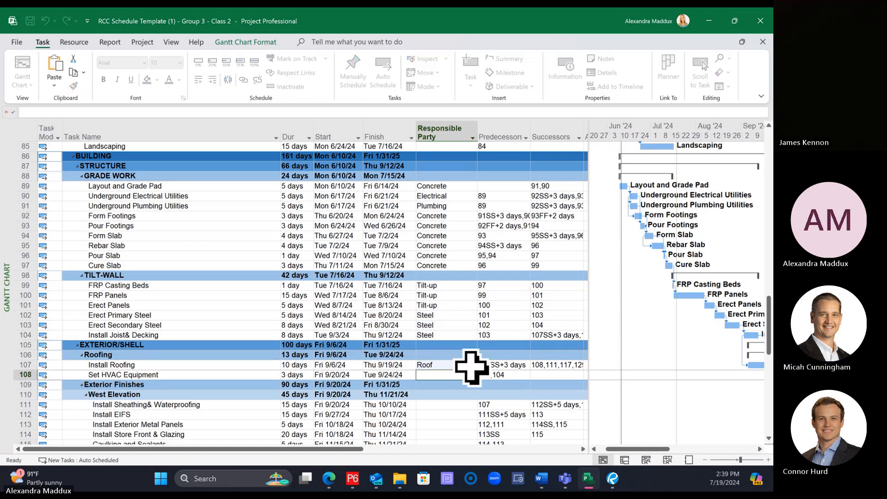
{"action": "type", "text": "Mech"}
{"action": "key", "text": "Return"}
Step: Under West Elevation, assign Waterproofing as Responsible Party for Install Sheathing& Waterproofing and EIFS for Install EIFS
{"action": "scroll", "coordinate": [471, 367], "scroll_direction": "down", "scroll_amount": 2}
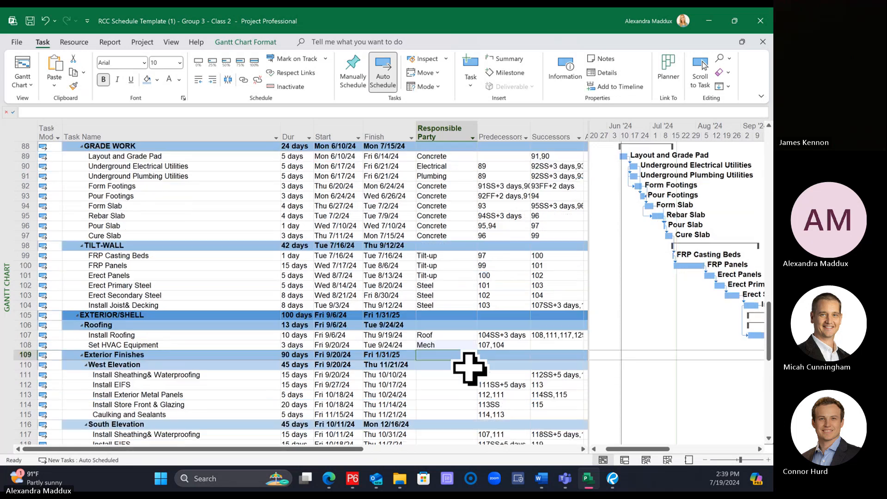
{"action": "left_click", "coordinate": [453, 344]}
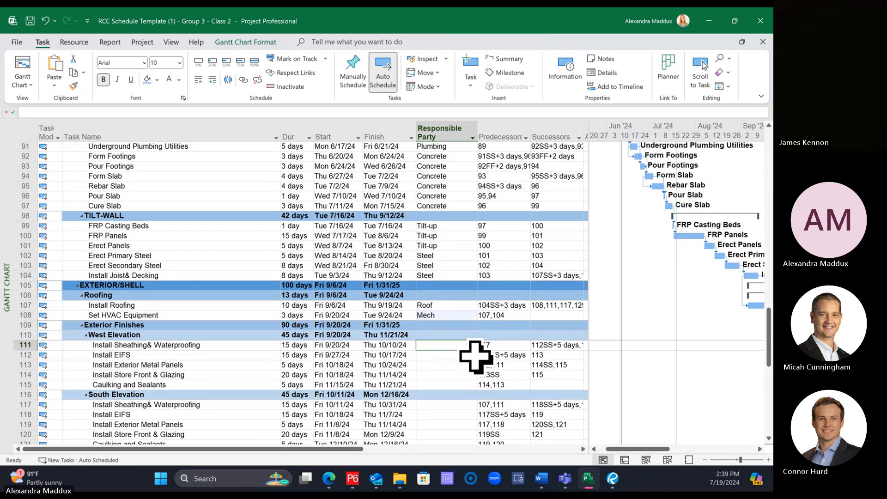
{"action": "type", "text": "Waterproofi"}
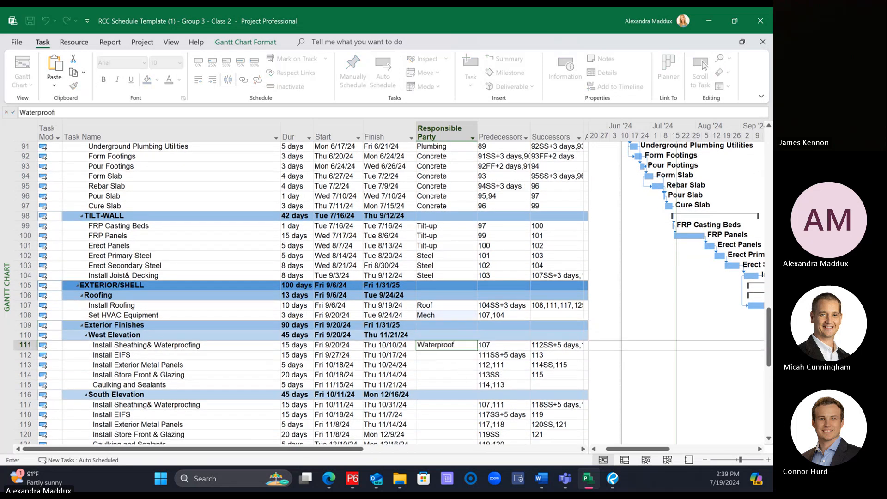
{"action": "type", "text": "ng"}
{"action": "key", "text": "Return"}
{"action": "type", "text": "E"}
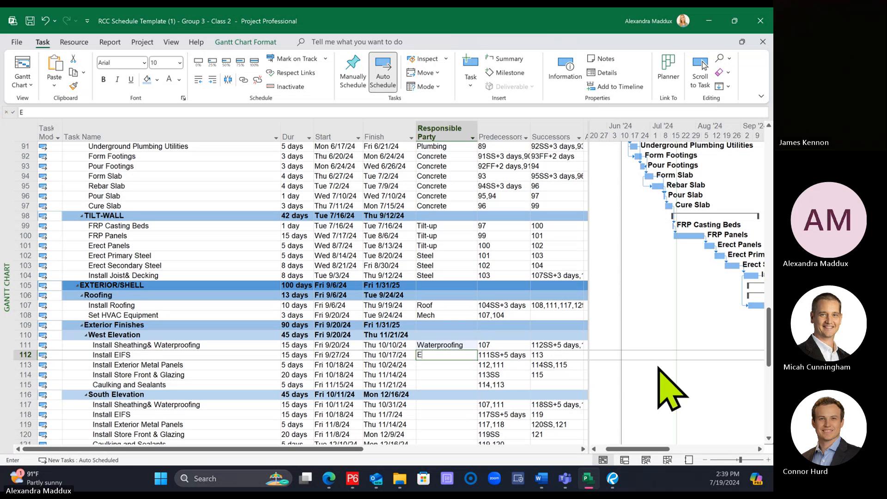
{"action": "type", "text": "IFS"}
{"action": "key", "text": "Return"}
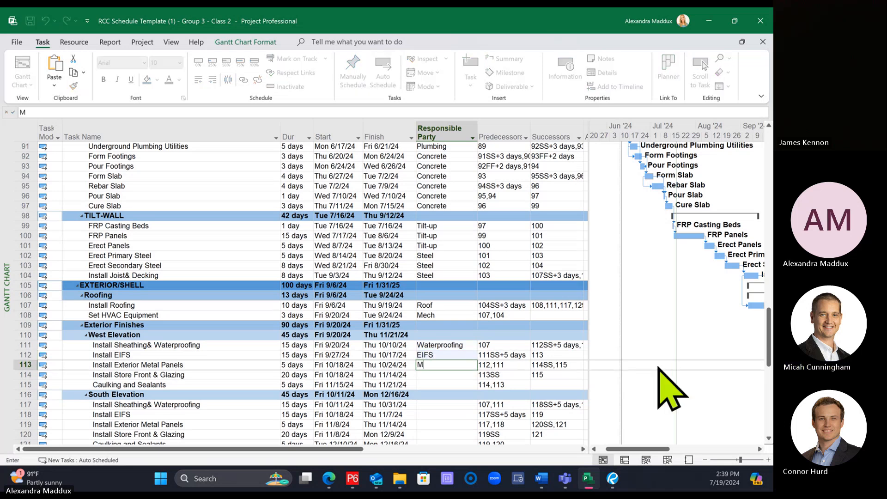
Step: Under West Elevation, assign Metal Panels to Install Exterior Metal Panels, Storefront to Install Store Front & Glazing, and Seal to Caulking and Sealants
{"action": "key", "text": "BackSpace"}
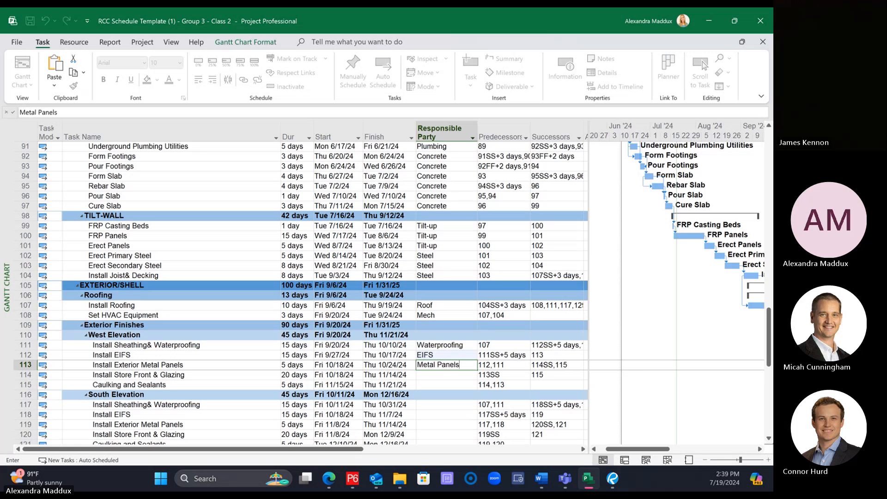
{"action": "key", "text": "Return"}
{"action": "type", "text": "Storefront"}
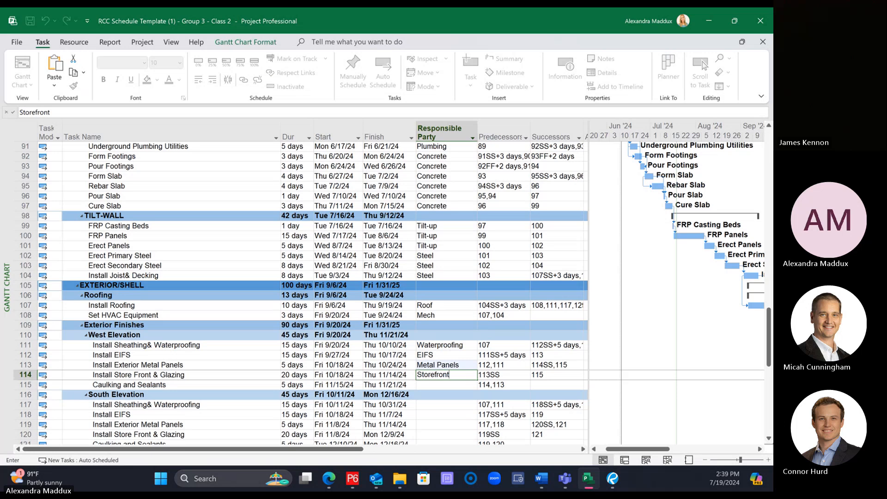
{"action": "key", "text": "Return"}
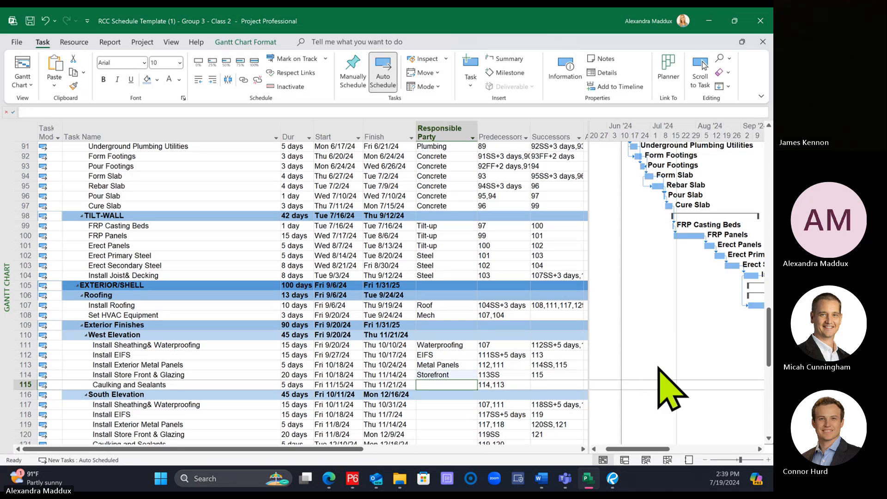
{"action": "type", "text": "Sea"}
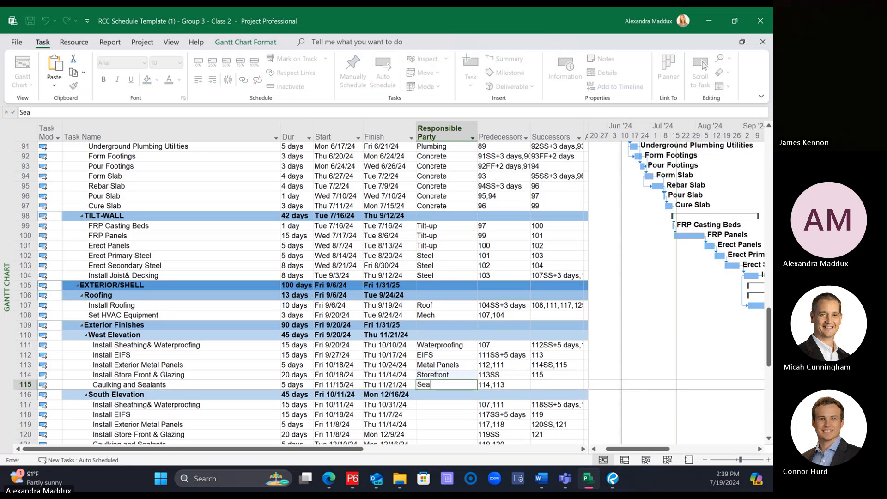
{"action": "type", "text": "l"}
{"action": "key", "text": "Return"}
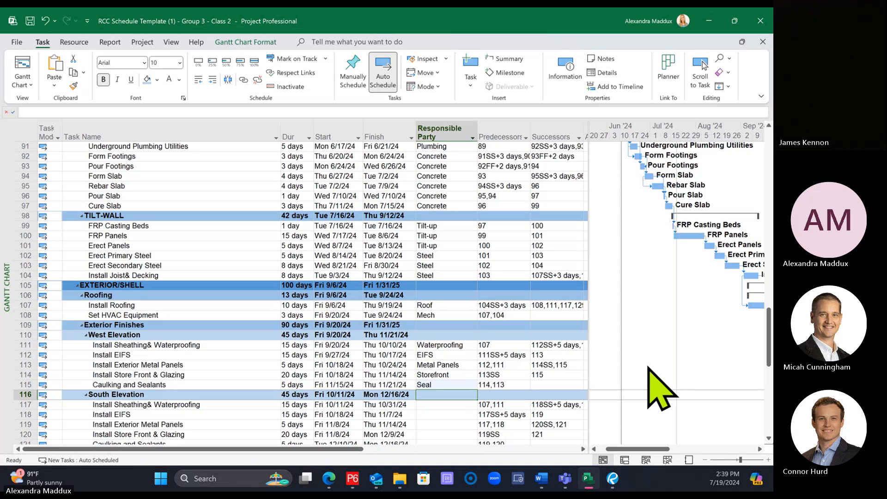
Step: Copy the five West Elevation Responsible Party entries to the matching South Elevation tasks
{"action": "scroll", "coordinate": [472, 337], "scroll_direction": "down", "scroll_amount": 3}
{"action": "scroll", "coordinate": [460, 331], "scroll_direction": "down", "scroll_amount": 2}
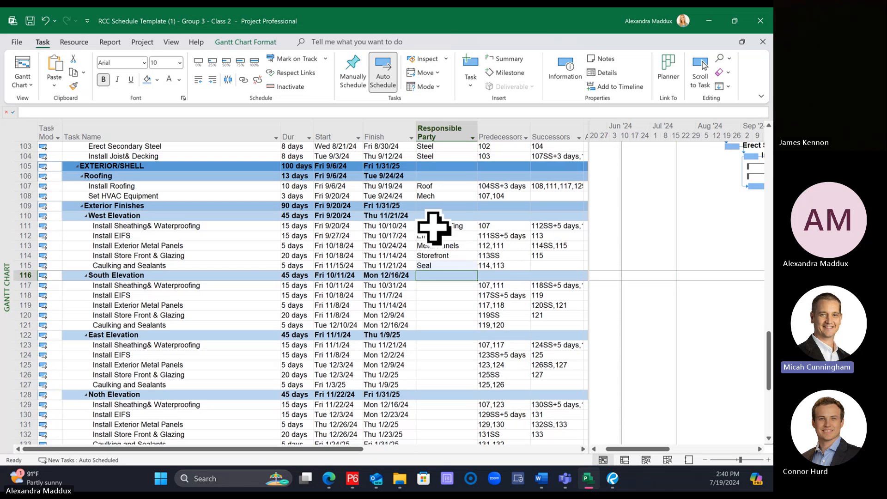
{"action": "left_click_drag", "start_coordinate": [443, 227], "coordinate": [450, 265]}
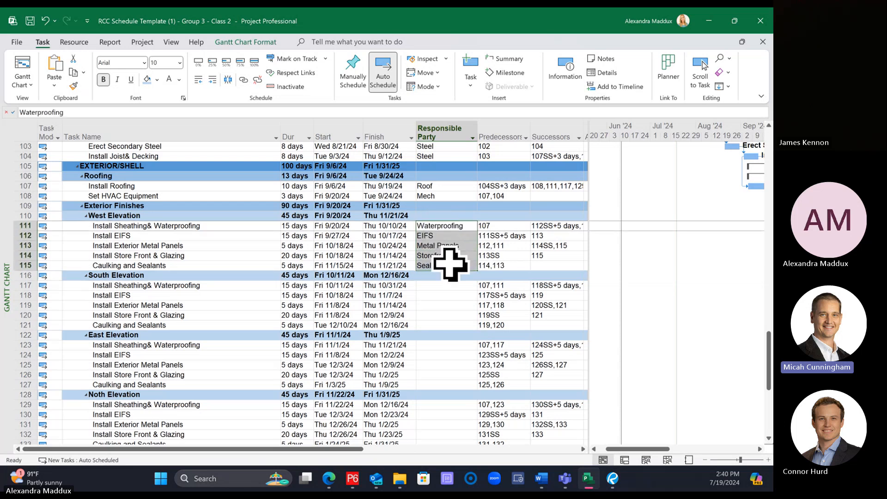
{"action": "right_click", "coordinate": [446, 256]}
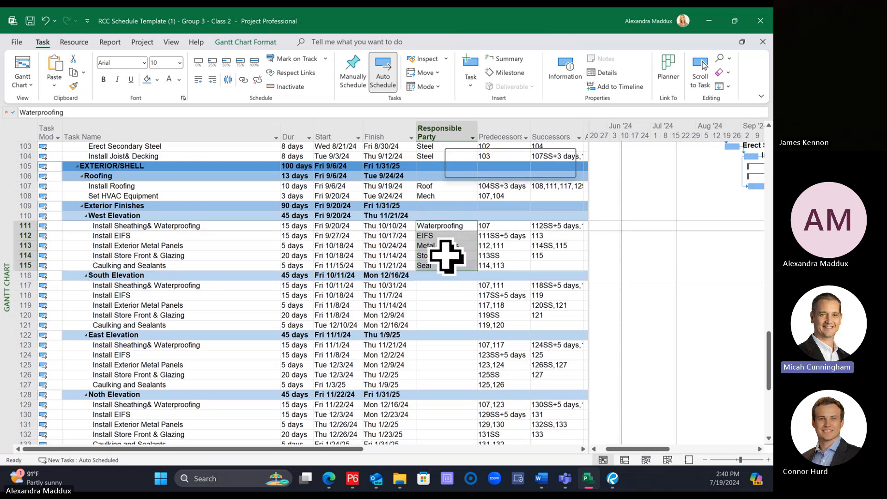
{"action": "left_click", "coordinate": [473, 211]}
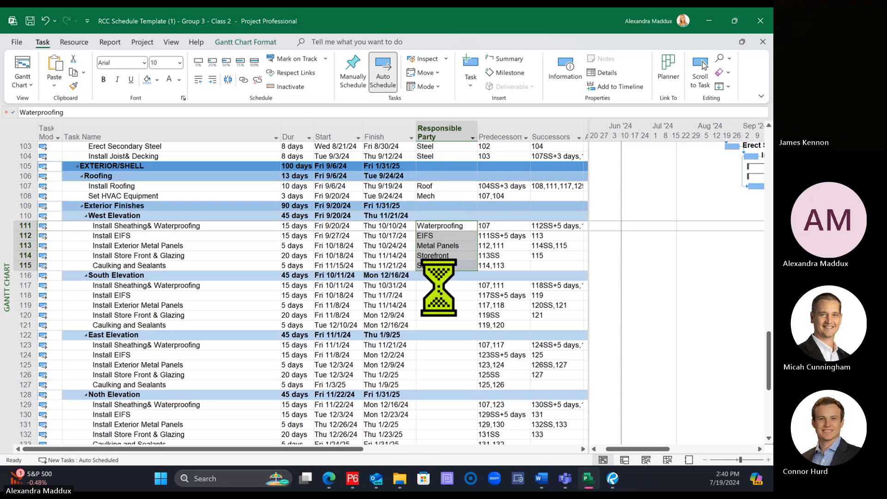
{"action": "right_click", "coordinate": [442, 288]}
{"action": "left_click", "coordinate": [484, 67]}
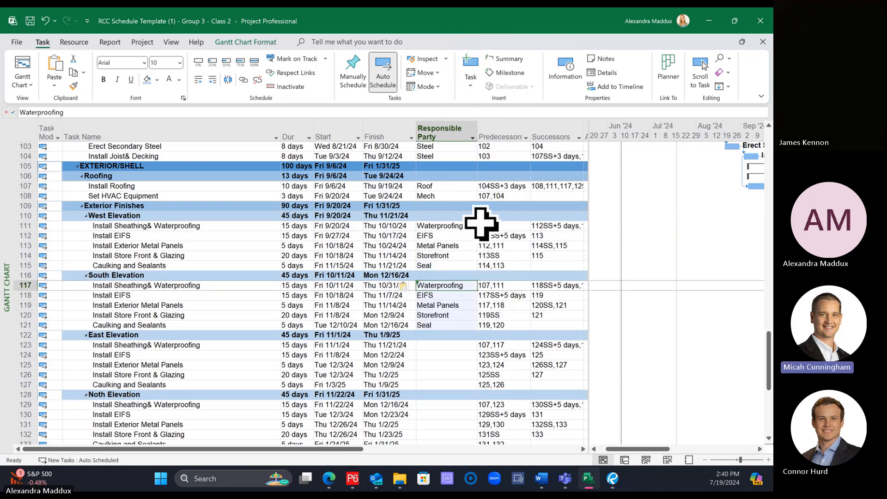
Step: Copy the five West Elevation Responsible Party entries to the matching East Elevation tasks
{"action": "scroll", "coordinate": [479, 226], "scroll_direction": "down", "scroll_amount": 1}
{"action": "left_click_drag", "start_coordinate": [445, 199], "coordinate": [456, 236]}
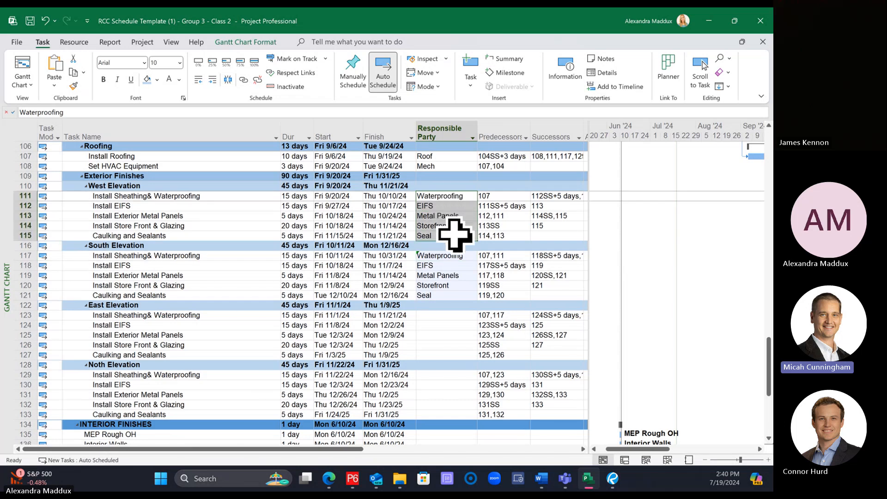
{"action": "left_click", "coordinate": [510, 206]}
{"action": "left_click_drag", "start_coordinate": [448, 195], "coordinate": [443, 235]}
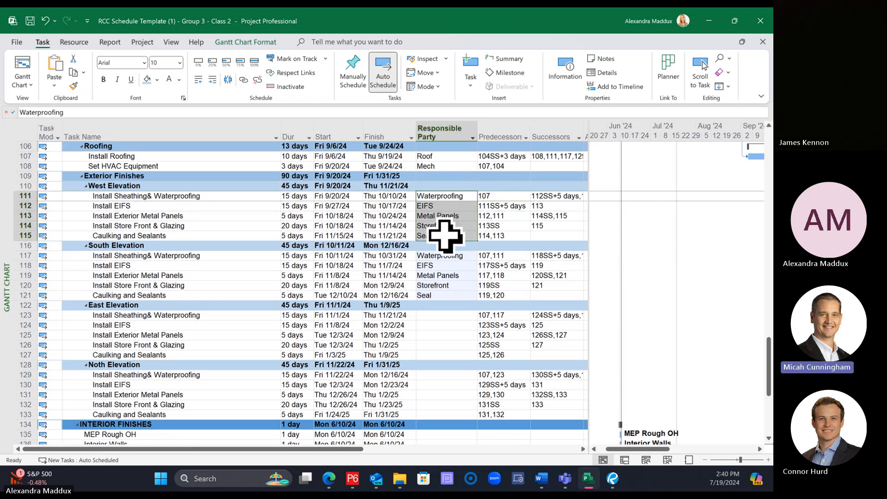
{"action": "right_click", "coordinate": [449, 195]}
{"action": "left_click", "coordinate": [476, 208]}
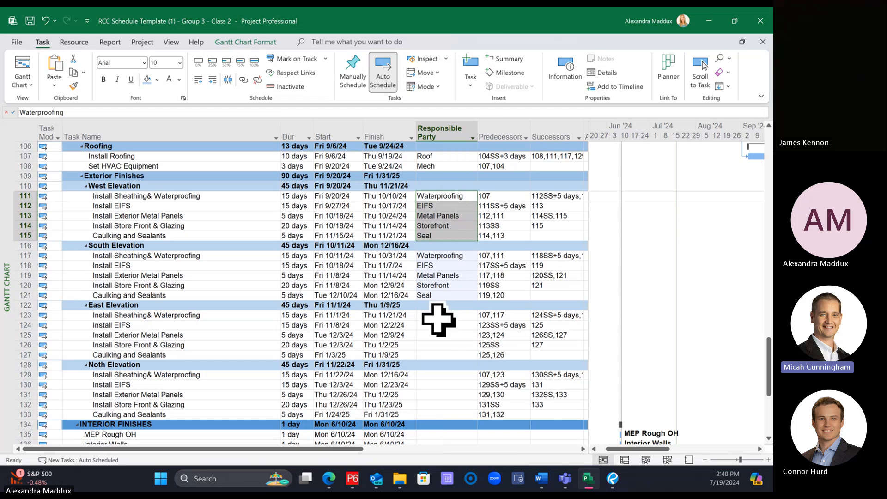
{"action": "right_click", "coordinate": [434, 316]}
{"action": "left_click", "coordinate": [467, 79]}
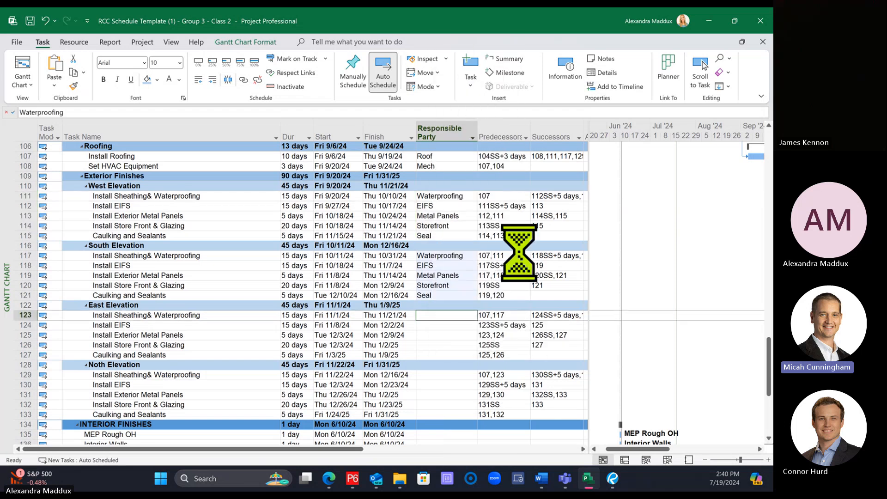
Step: Paste the copied Responsible Party entries into the five Noth Elevation tasks, starting at Install Sheathing& Waterproofing
{"action": "scroll", "coordinate": [503, 291], "scroll_direction": "down", "scroll_amount": 2}
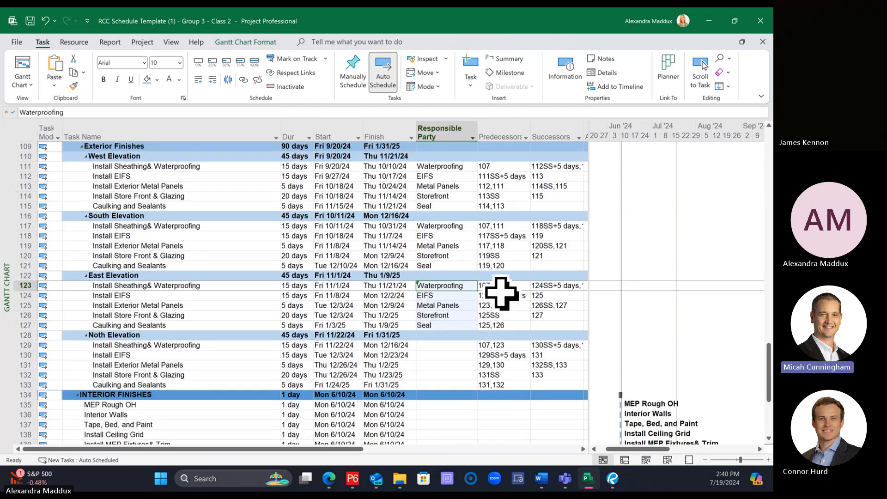
{"action": "right_click", "coordinate": [439, 315]}
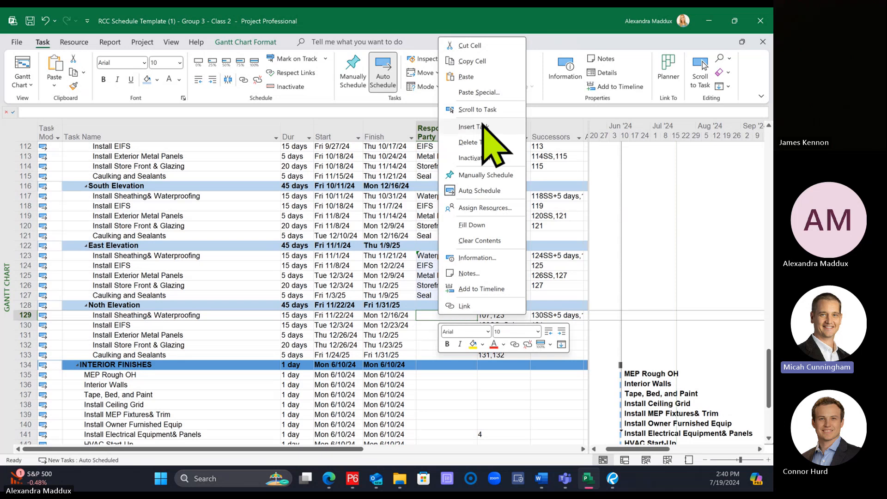
{"action": "left_click", "coordinate": [466, 76]}
Step: Under INTERIOR FINISHES, assign Framing to Interior Walls, Drywall to Tape, Bed, and Paint, and Ceiling to Install Ceiling Grid as Responsible Party
{"action": "scroll", "coordinate": [493, 274], "scroll_direction": "down", "scroll_amount": 2}
{"action": "scroll", "coordinate": [493, 274], "scroll_direction": "down", "scroll_amount": 2}
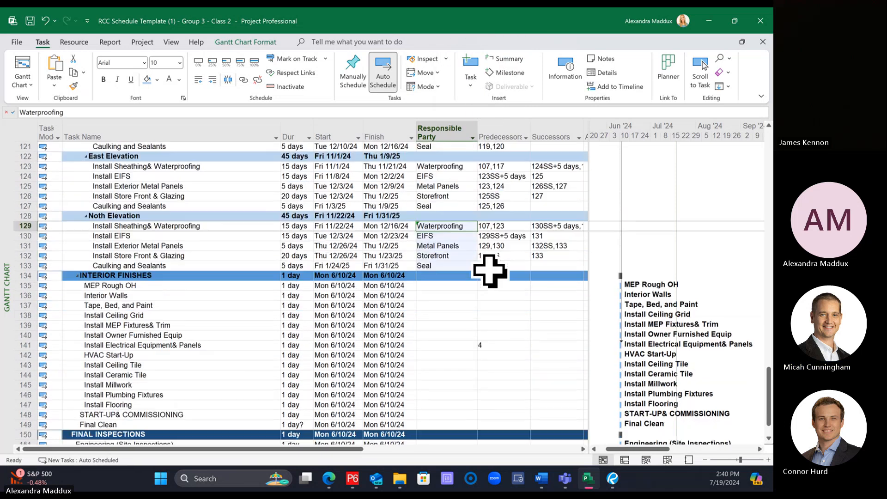
{"action": "left_click", "coordinate": [456, 258]}
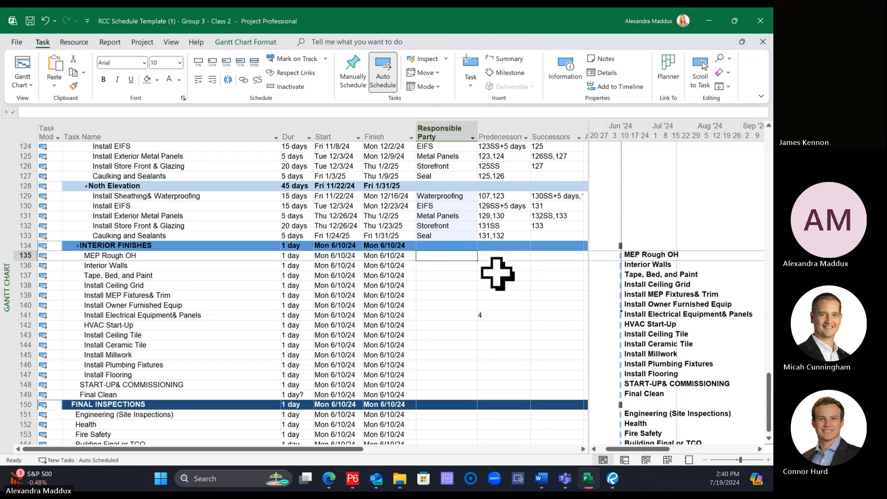
{"action": "scroll", "coordinate": [501, 272], "scroll_direction": "down", "scroll_amount": 2}
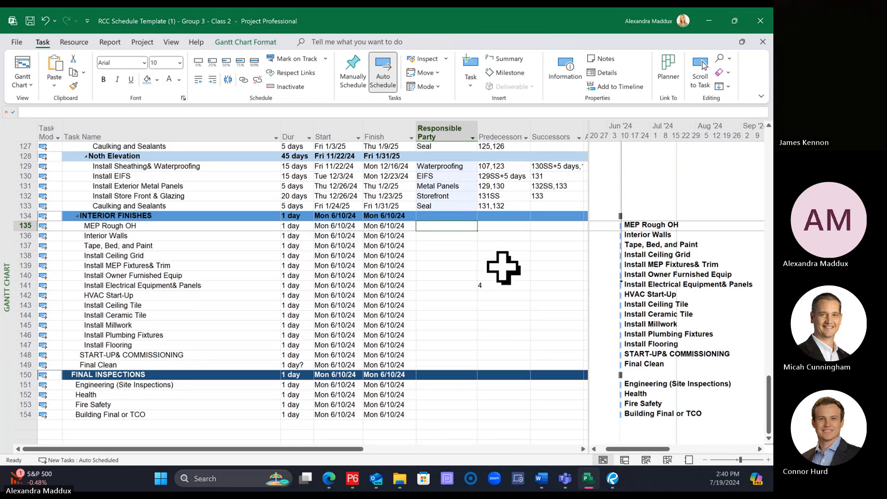
{"action": "left_click", "coordinate": [446, 236]}
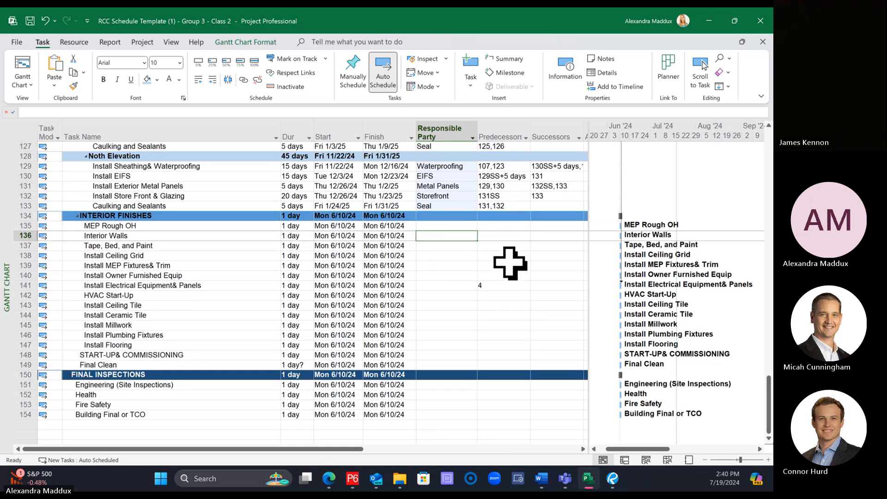
{"action": "type", "text": "Framing"}
{"action": "key", "text": "Return"}
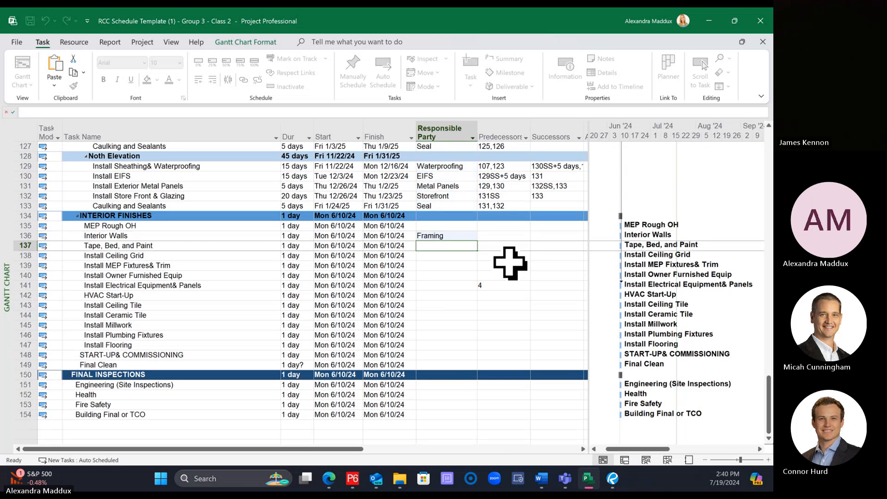
{"action": "type", "text": "Drywall"}
{"action": "key", "text": "Return"}
{"action": "type", "text": "Ceiling"}
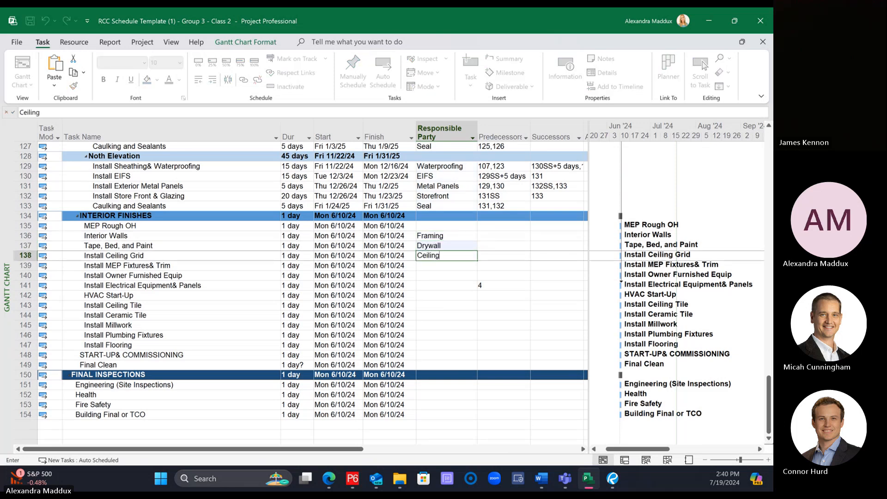
{"action": "key", "text": "Return"}
Step: Set the Responsible Party to Owner for Install Owner Furnished Equip, Electrical for Install Electrical Equipment& Panels, and Mech for HVAC Start-Up
{"action": "key", "text": "Return"}
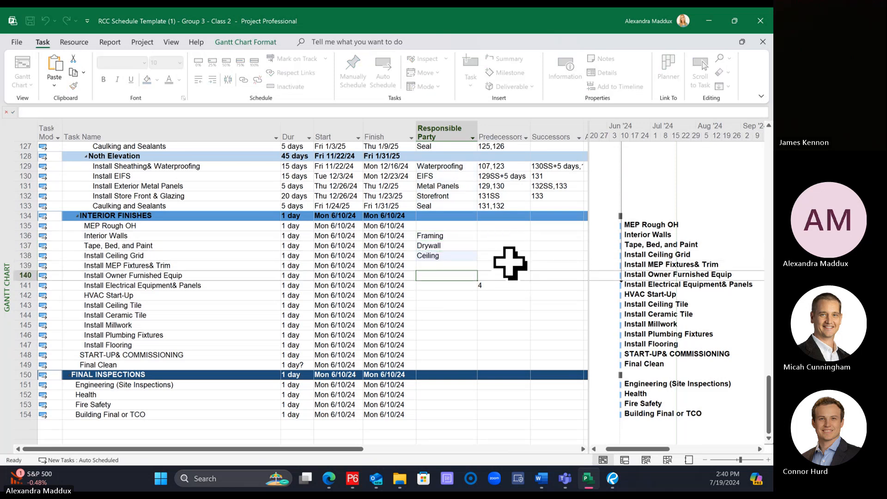
{"action": "type", "text": "Owner"}
{"action": "key", "text": "Return"}
{"action": "type", "text": "Elec"}
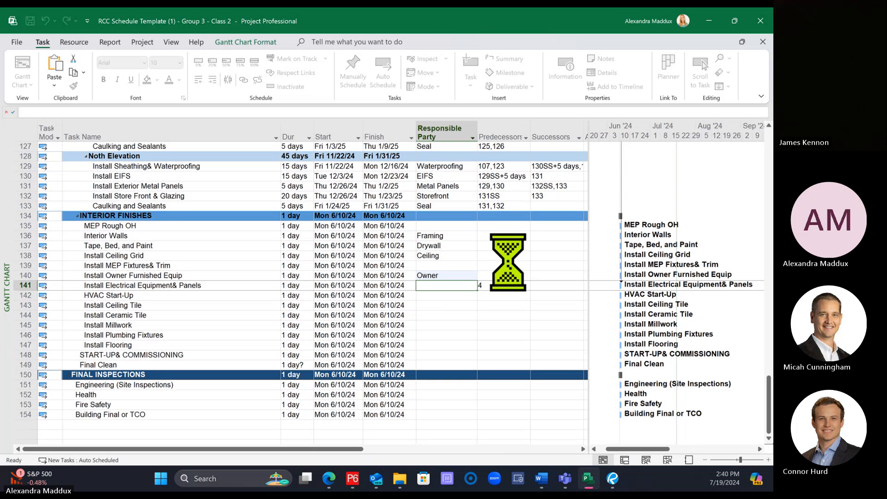
{"action": "type", "text": "trical"}
{"action": "key", "text": "Return"}
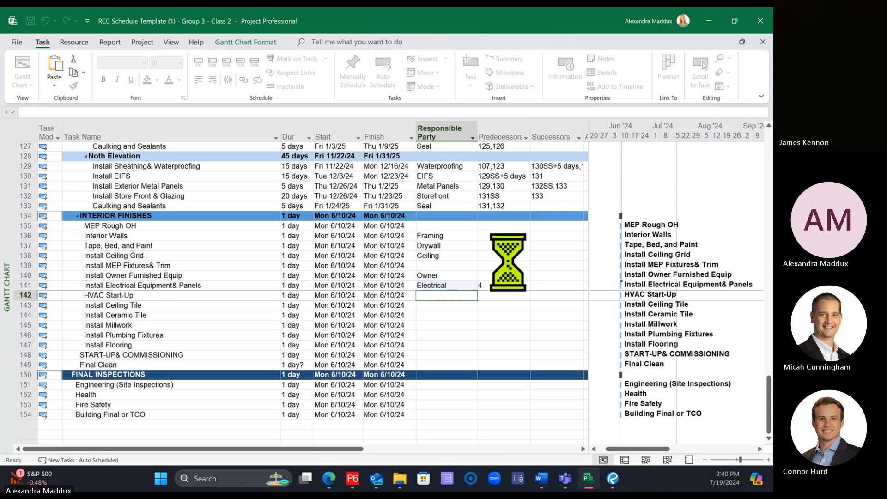
{"action": "type", "text": "Mech"}
{"action": "key", "text": "Return"}
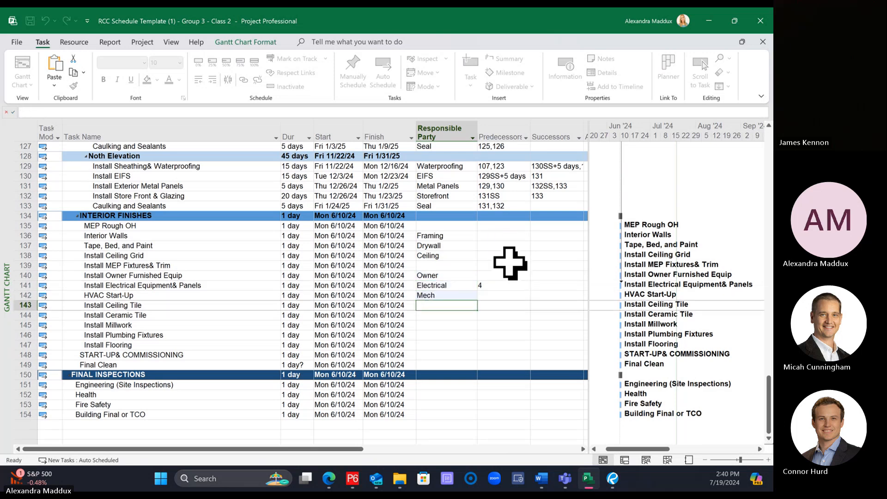
Step: Set the Responsible Party to Ceiling for Install Ceiling Tile, Tile for Install Ceramic Tile, and Millwork for Install Millwork
{"action": "type", "text": "Ceiling"}
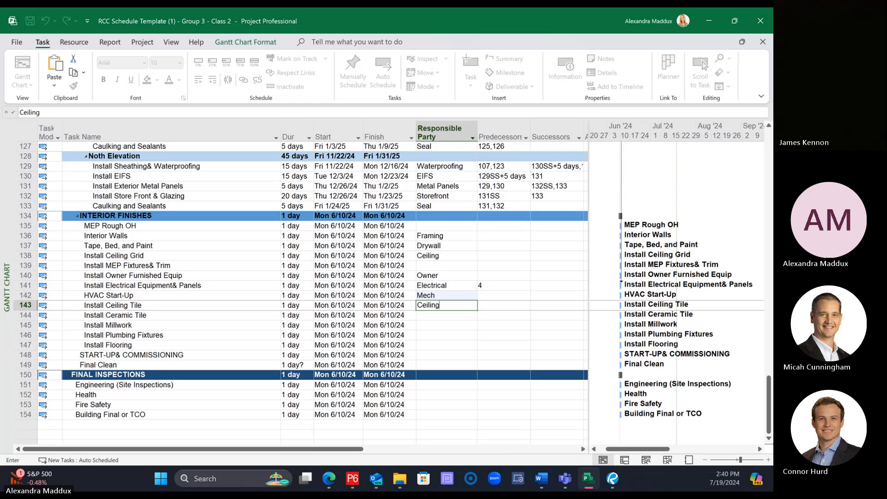
{"action": "key", "text": "Return"}
{"action": "type", "text": "Tile"}
{"action": "key", "text": "Return"}
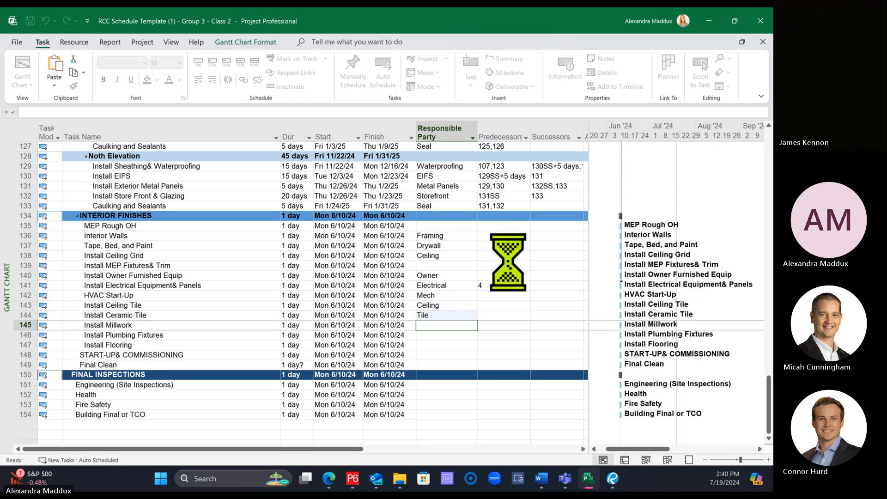
{"action": "type", "text": "Millwork"}
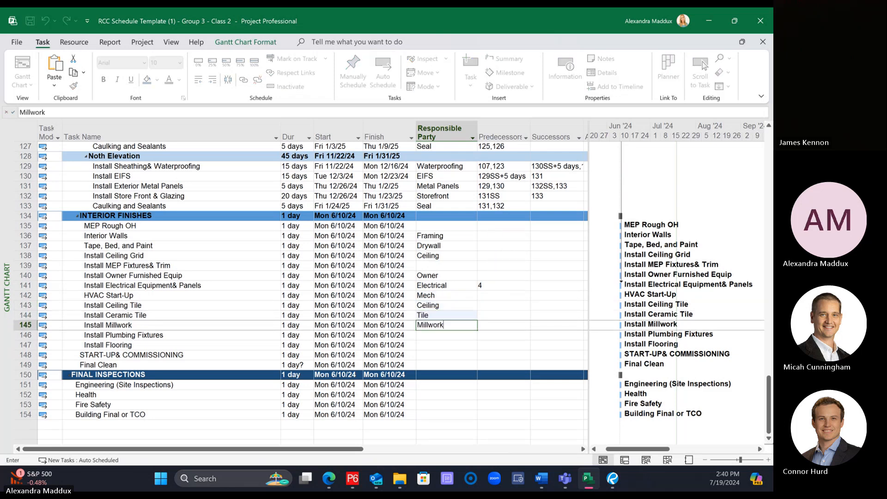
{"action": "key", "text": "Return"}
Step: Assign Plumbing to Install Plumbing Fixtures, Flooring to Install Flooring, Mech to START-UP& COMMISSIONING, and GC to Final Clean as Responsible Party
{"action": "type", "text": "Plumbing"}
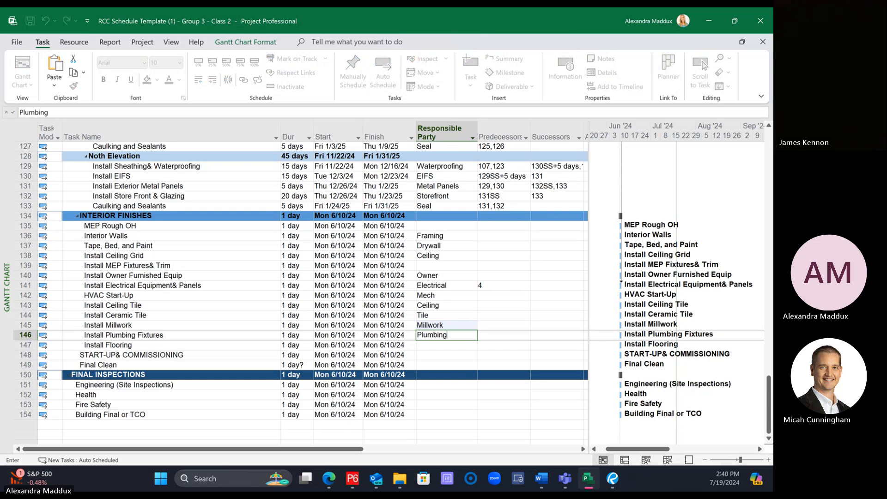
{"action": "key", "text": "Return"}
{"action": "type", "text": "Floorin"}
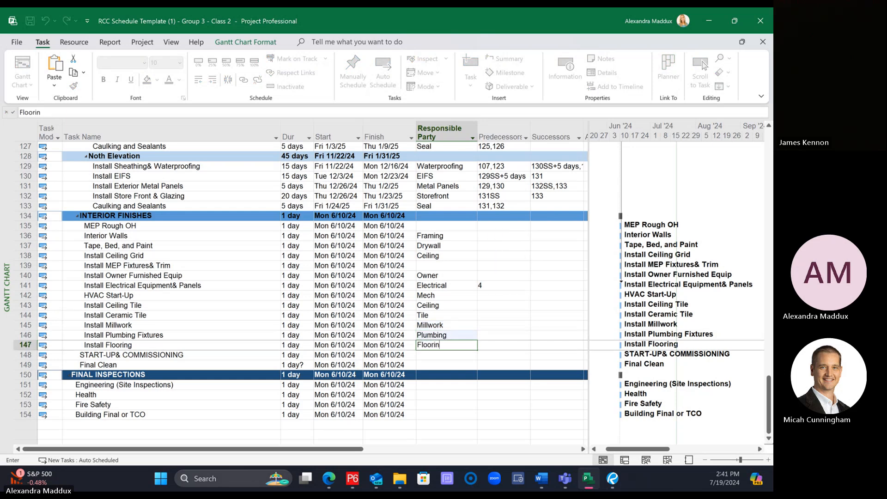
{"action": "type", "text": "g"}
{"action": "key", "text": "Return"}
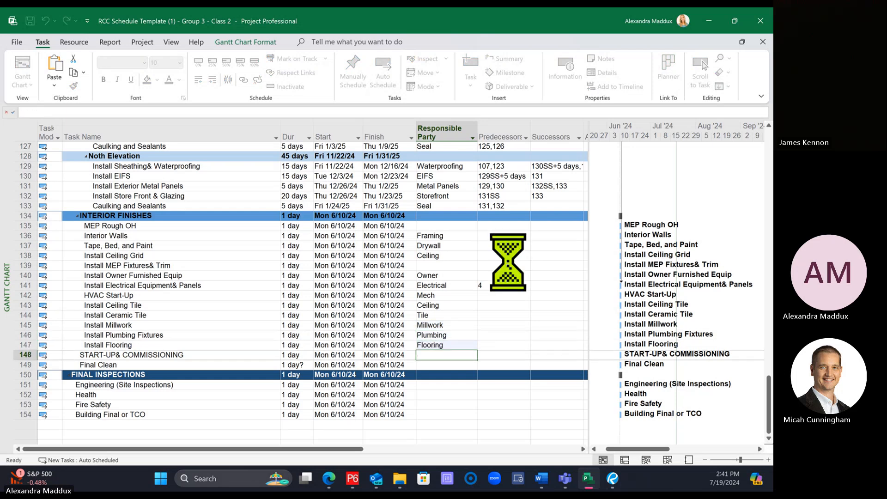
{"action": "type", "text": "Mech"}
{"action": "key", "text": "Return"}
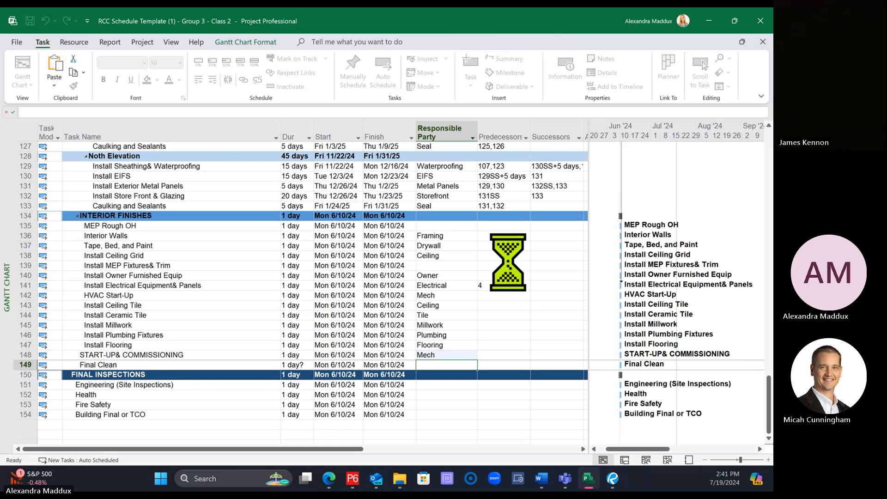
{"action": "type", "text": "GC"}
{"action": "key", "text": "Return"}
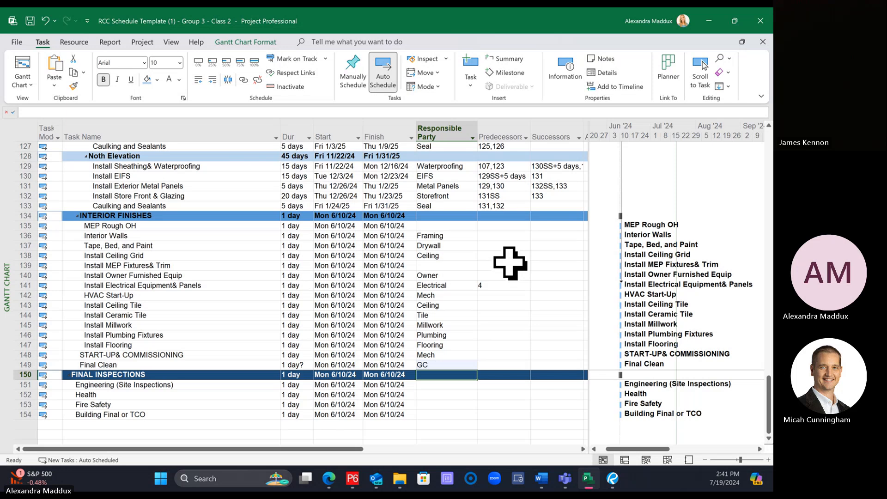
Step: Review the Responsible Party entries across the exterior elevation and INTERIOR FINISHES tasks
{"action": "scroll", "coordinate": [500, 273], "scroll_direction": "up", "scroll_amount": 2}
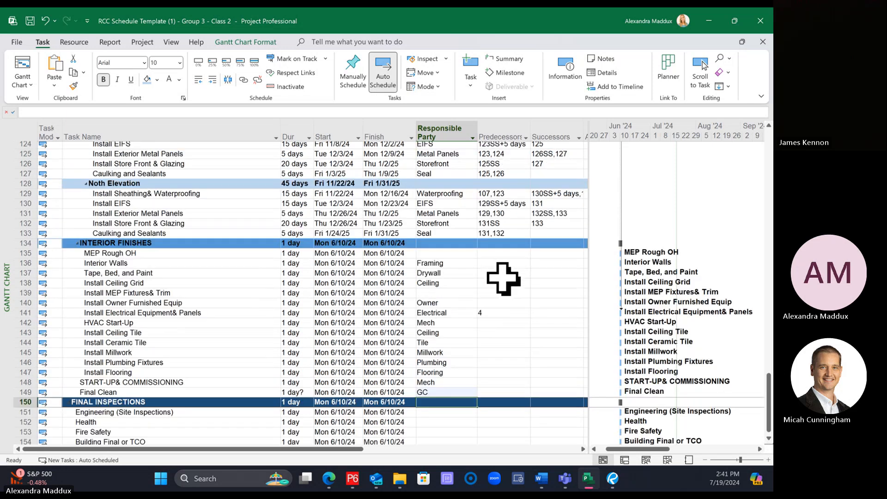
{"action": "scroll", "coordinate": [503, 279], "scroll_direction": "up", "scroll_amount": 1}
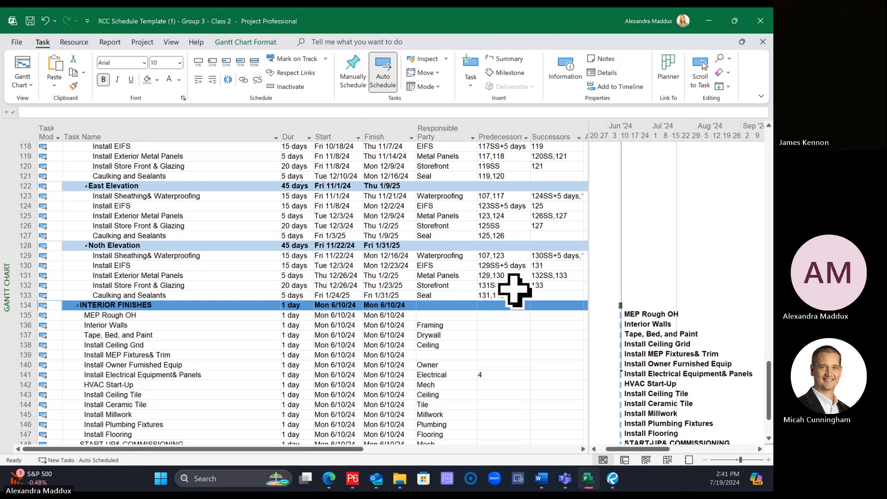
{"action": "left_click", "coordinate": [451, 306]}
{"action": "scroll", "coordinate": [451, 309], "scroll_direction": "up", "scroll_amount": 3}
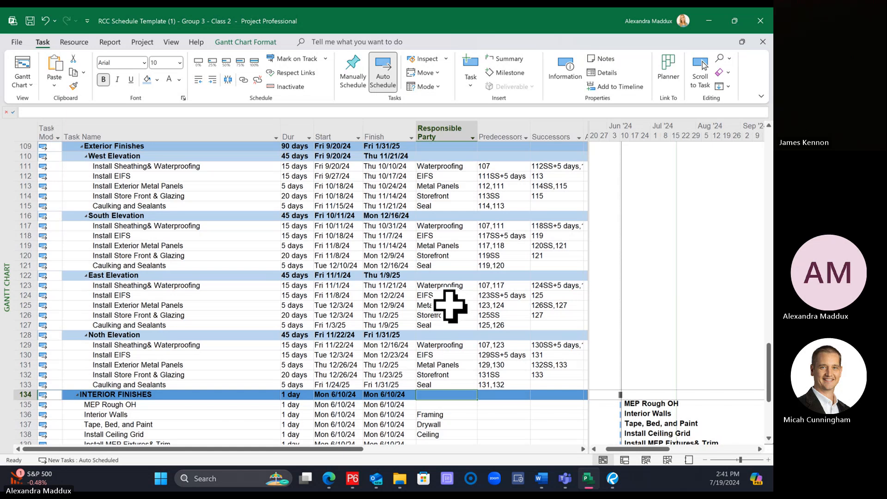
{"action": "scroll", "coordinate": [450, 306], "scroll_direction": "down", "scroll_amount": 1}
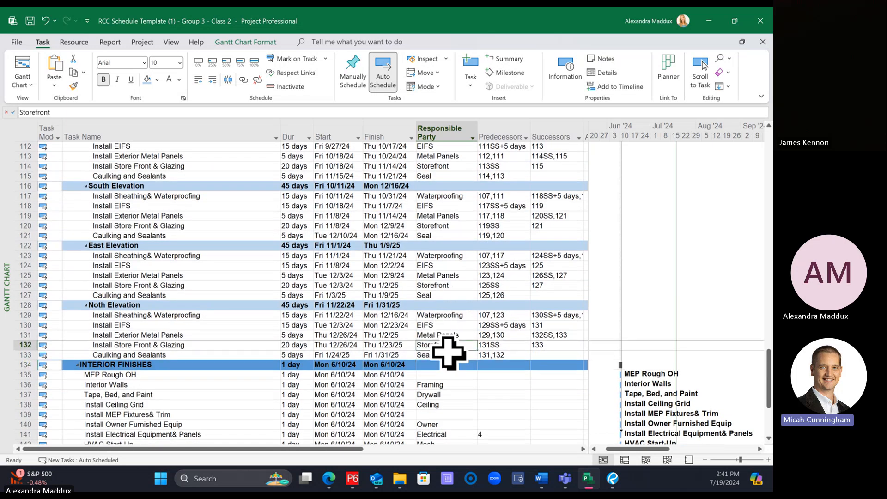
{"action": "left_click", "coordinate": [184, 354]}
{"action": "left_click", "coordinate": [194, 365]}
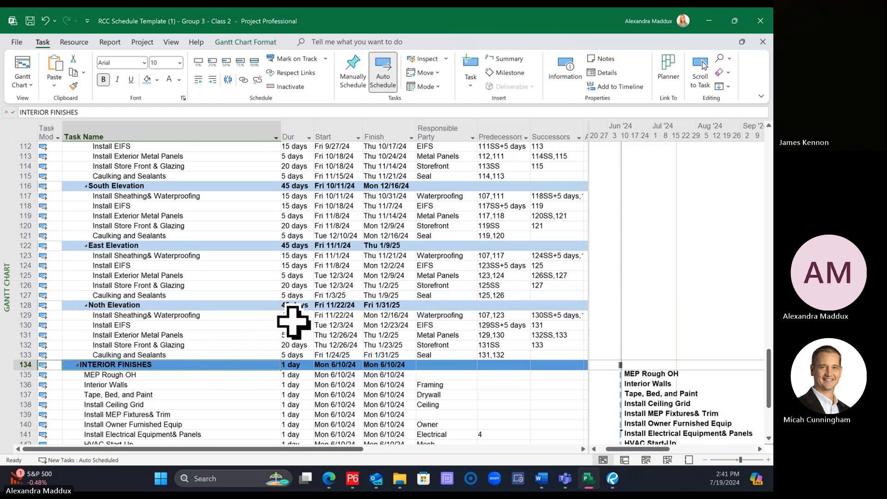
{"action": "scroll", "coordinate": [293, 322], "scroll_direction": "down", "scroll_amount": 4}
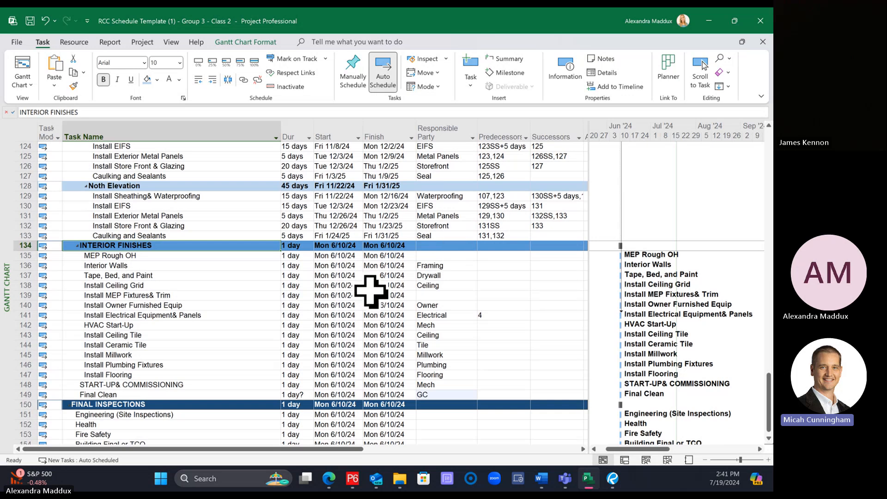
{"action": "scroll", "coordinate": [370, 291], "scroll_direction": "up", "scroll_amount": 4}
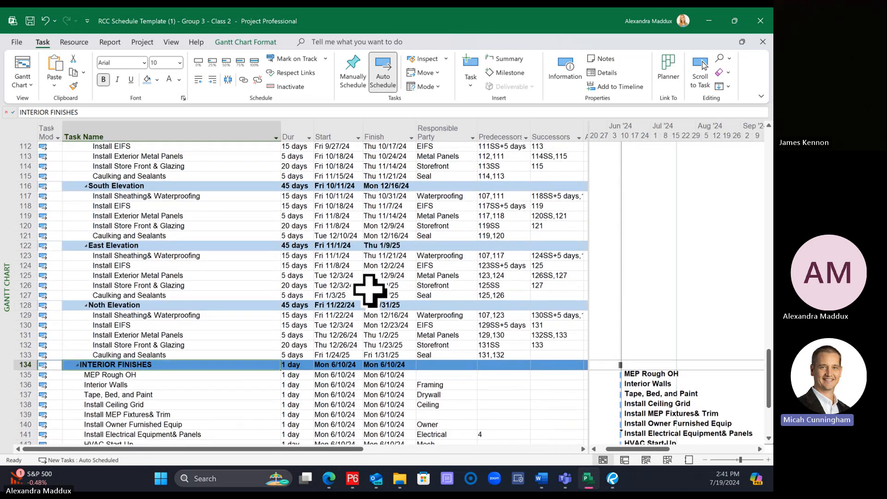
{"action": "scroll", "coordinate": [475, 277], "scroll_direction": "up", "scroll_amount": 2}
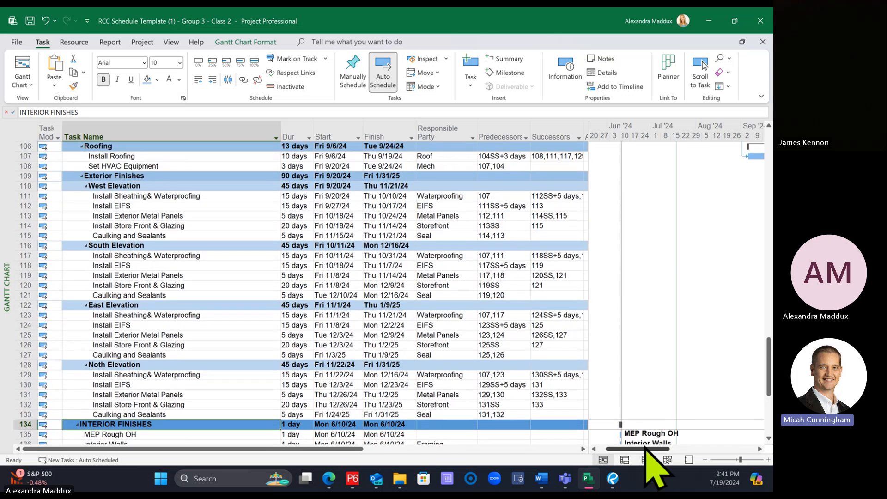
Step: Widen the Gantt chart area beside the task table and group the schedule on the Responsible Party field
{"action": "left_click_drag", "start_coordinate": [647, 450], "coordinate": [711, 451]}
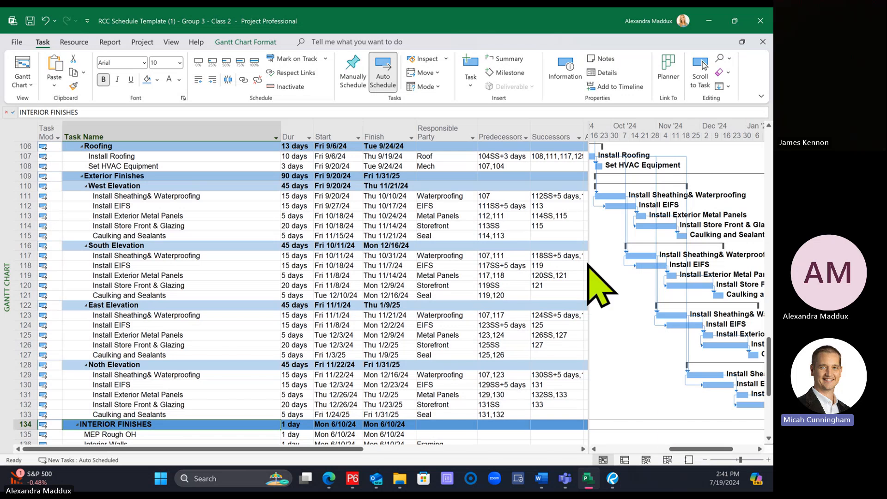
{"action": "left_click_drag", "start_coordinate": [590, 262], "coordinate": [481, 261]}
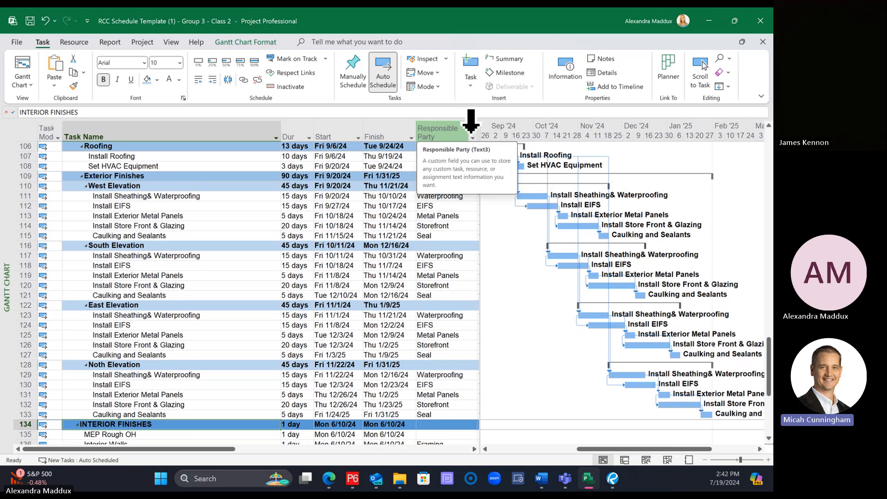
{"action": "left_click", "coordinate": [472, 138]}
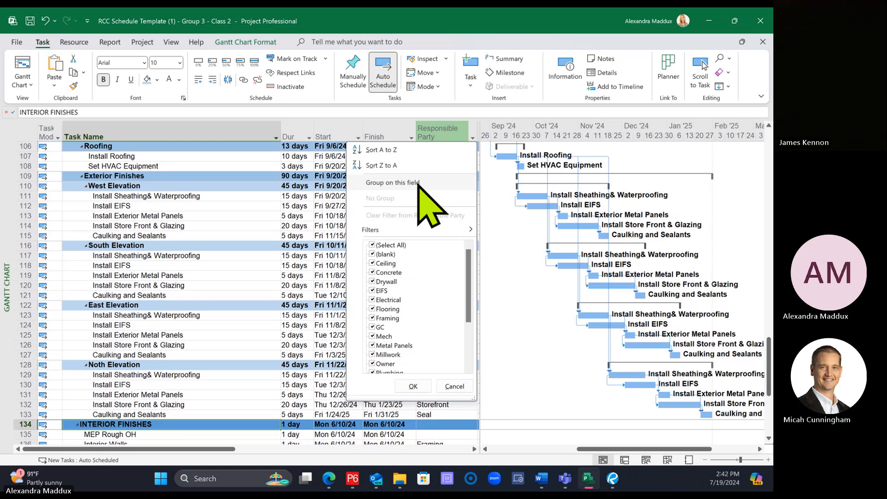
{"action": "left_click", "coordinate": [227, 223]}
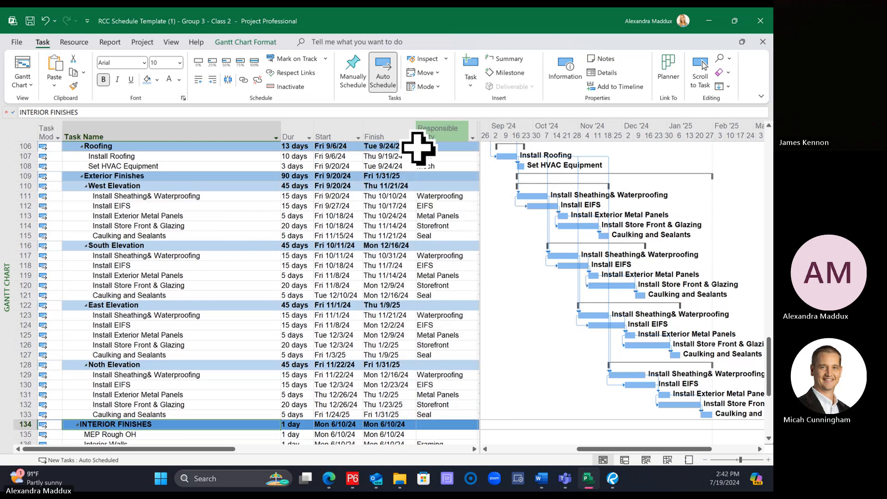
{"action": "left_click", "coordinate": [472, 138]}
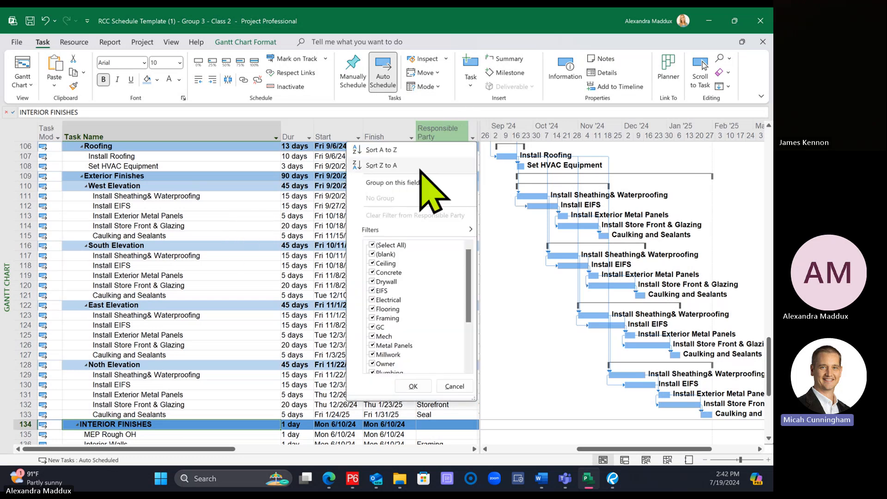
{"action": "left_click", "coordinate": [394, 183]}
{"action": "scroll", "coordinate": [386, 206], "scroll_direction": "up", "scroll_amount": 20}
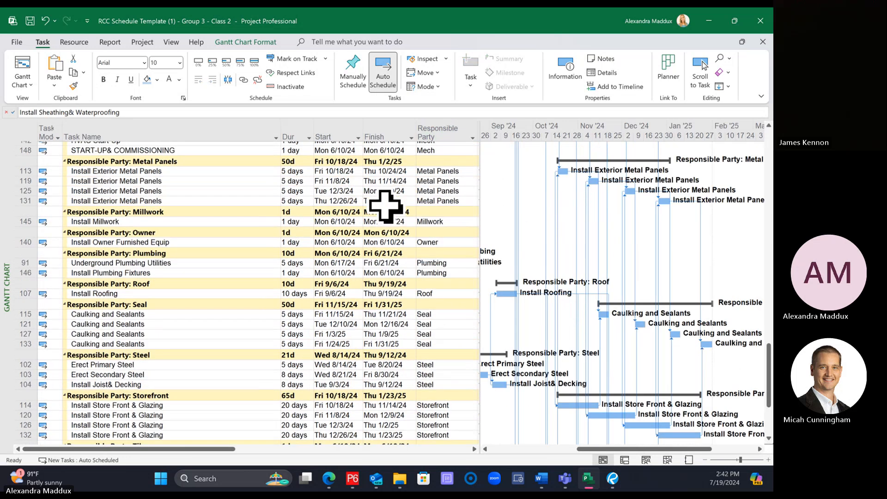
{"action": "scroll", "coordinate": [386, 206], "scroll_direction": "up", "scroll_amount": 20}
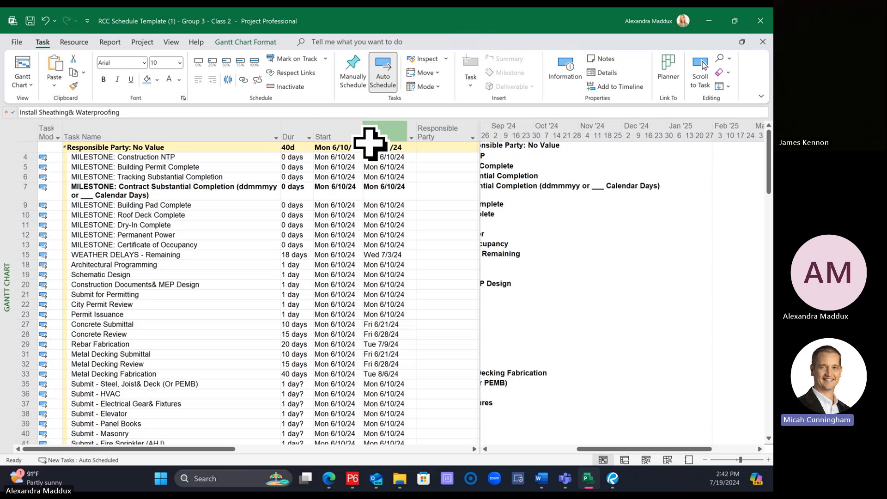
Step: Collapse the Responsible Party: No Value group and examine the task bars of the other groups down to Waterproofing
{"action": "left_click", "coordinate": [65, 148]}
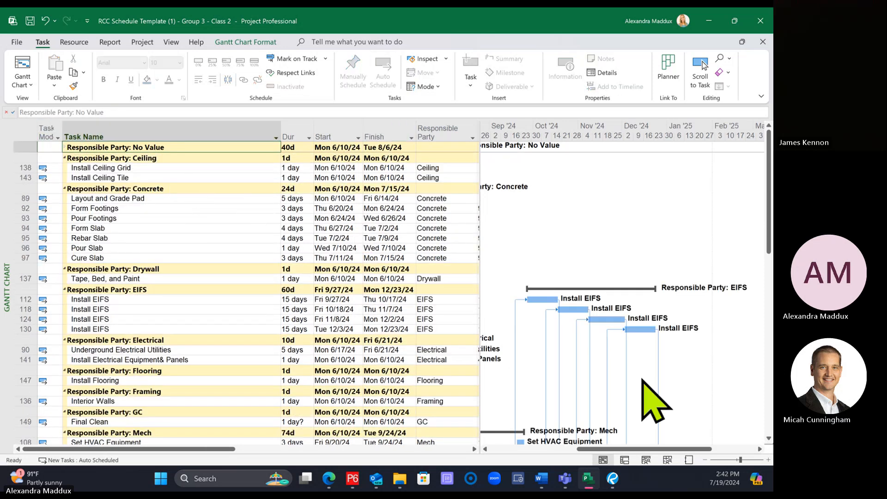
{"action": "mouse_move", "coordinate": [647, 449]}
{"action": "left_mouse_down"}
{"action": "mouse_move", "coordinate": [578, 446]}
{"action": "mouse_move", "coordinate": [637, 447]}
{"action": "left_mouse_up"}
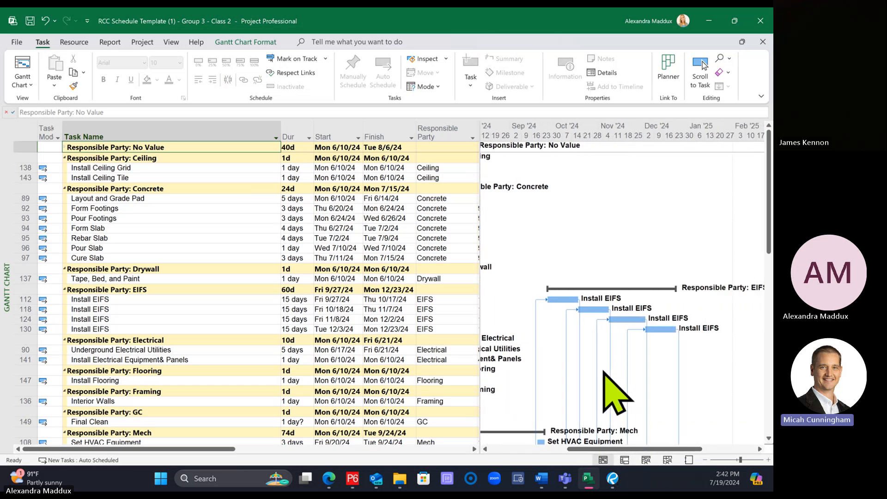
{"action": "scroll", "coordinate": [601, 366], "scroll_direction": "down", "scroll_amount": 3}
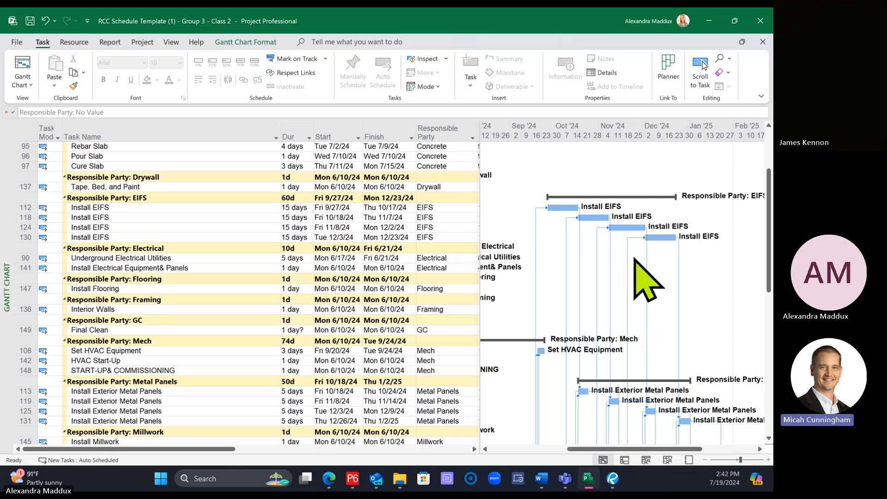
{"action": "scroll", "coordinate": [656, 282], "scroll_direction": "down", "scroll_amount": 6}
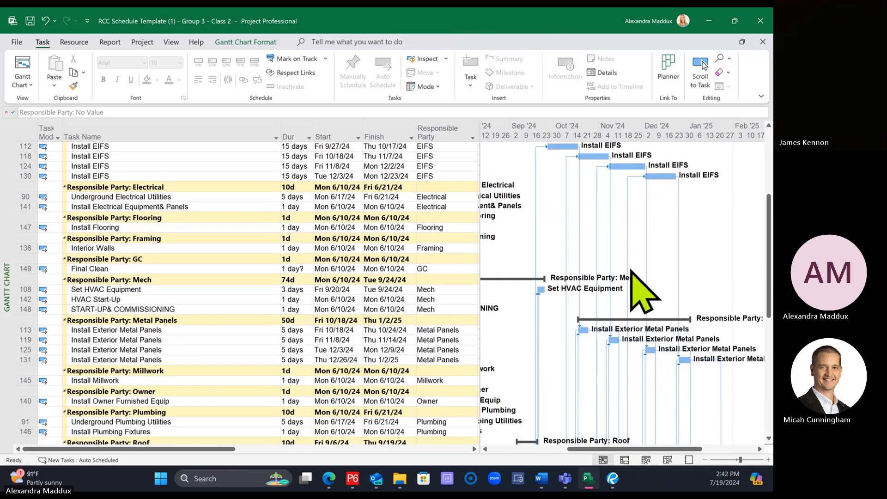
{"action": "scroll", "coordinate": [629, 269], "scroll_direction": "down", "scroll_amount": 7}
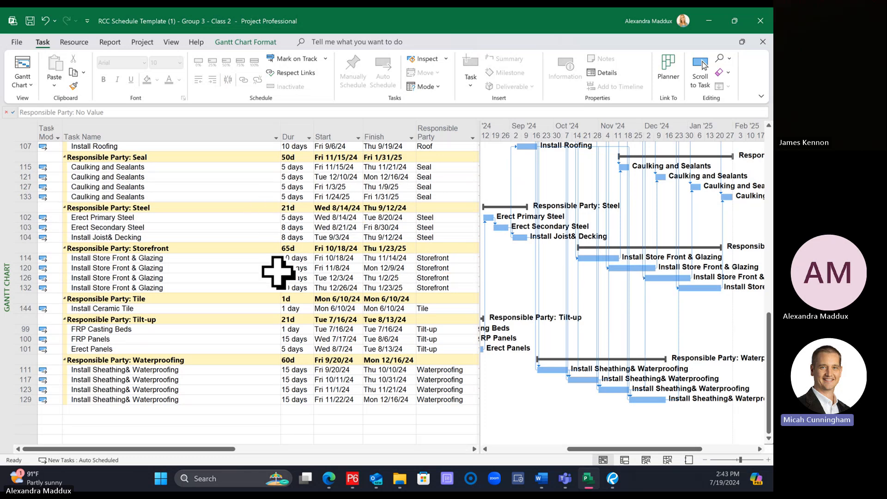
Step: Try linking the four Install Store Front & Glazing tasks in the Storefront group, and undo the link
{"action": "left_click", "coordinate": [180, 260]}
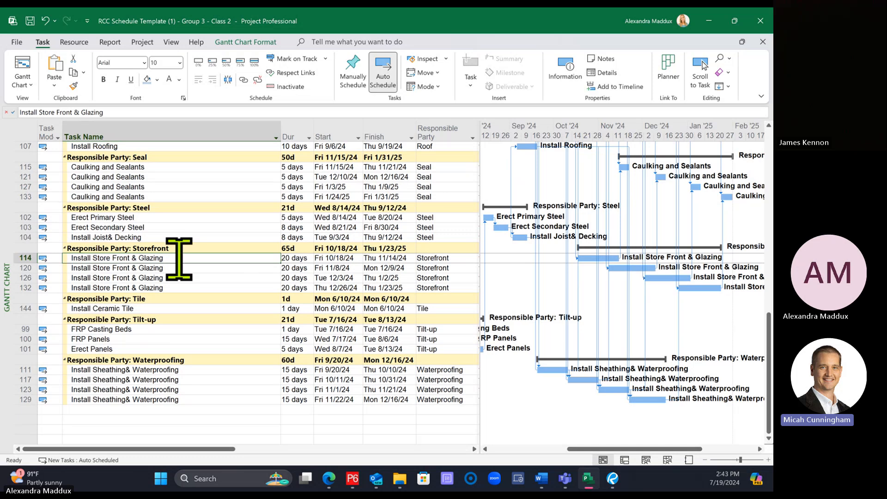
{"action": "left_click", "coordinate": [185, 289], "text": "shift"}
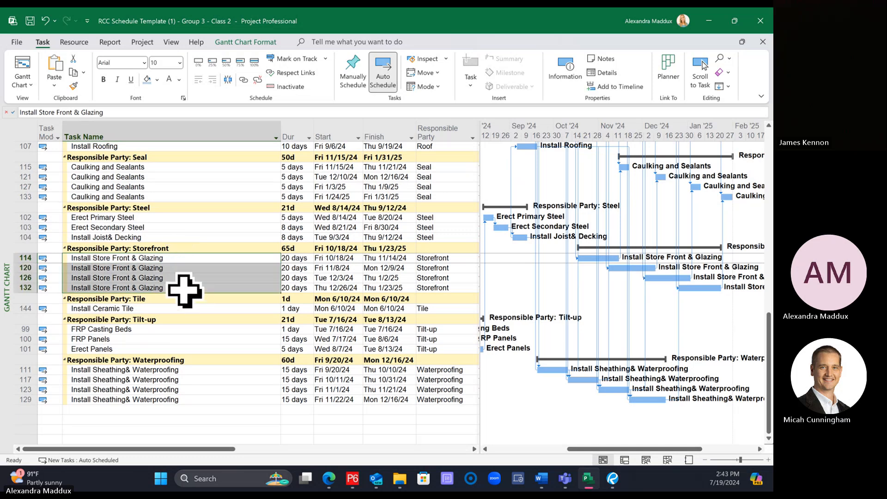
{"action": "left_click", "coordinate": [243, 80]}
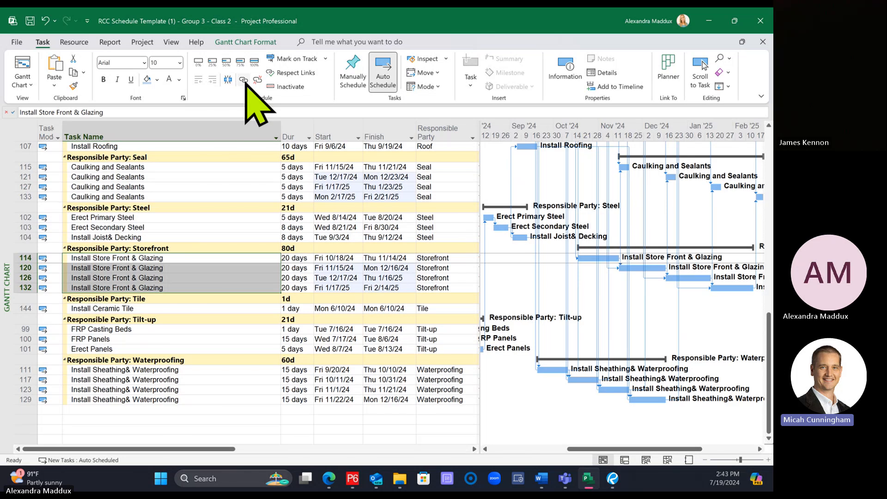
{"action": "left_click", "coordinate": [245, 82]}
{"action": "left_click", "coordinate": [367, 248]}
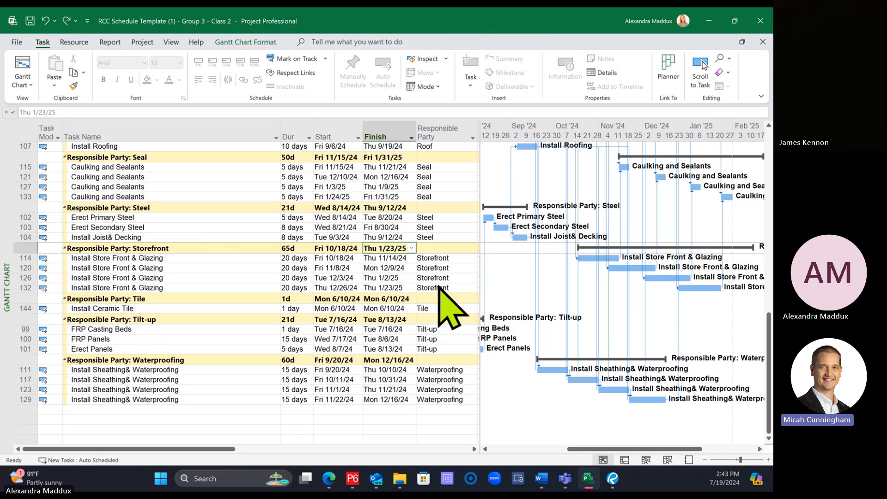
Step: Link the Install Store Front & Glazing tasks 114, 120, 126 and 132 in sequence within the Storefront group
{"action": "left_click_drag", "start_coordinate": [152, 261], "coordinate": [159, 288]}
{"action": "left_click_drag", "start_coordinate": [185, 258], "coordinate": [191, 290]}
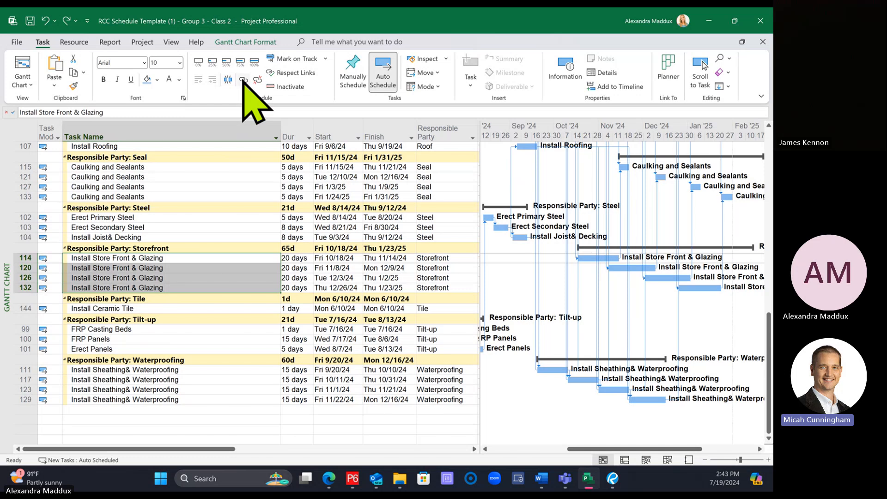
{"action": "left_click", "coordinate": [244, 79]}
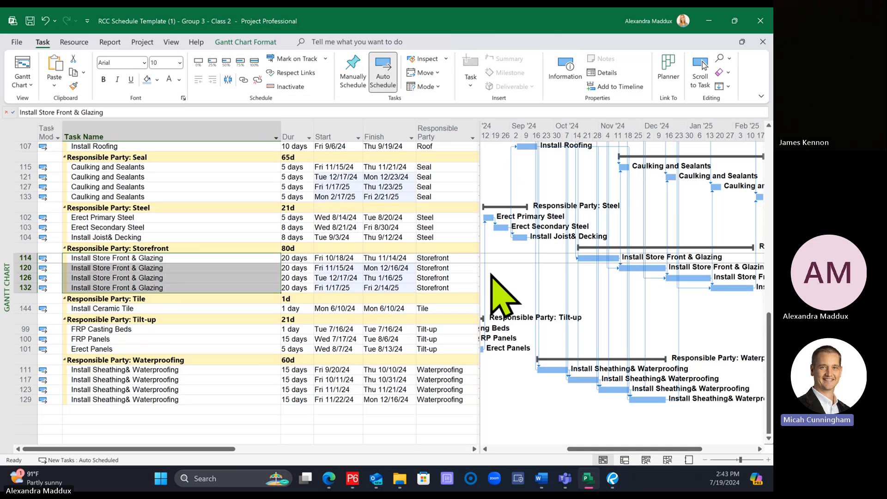
{"action": "scroll", "coordinate": [491, 275], "scroll_direction": "up", "scroll_amount": 2}
{"action": "scroll", "coordinate": [491, 274], "scroll_direction": "down", "scroll_amount": 1}
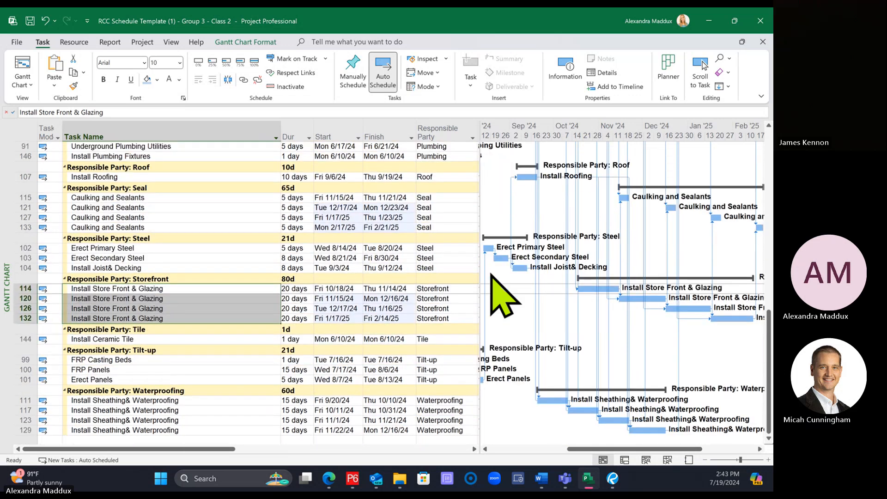
Step: Remove the Responsible Party grouping so the tasks return to the regular outline
{"action": "scroll", "coordinate": [487, 282], "scroll_direction": "up", "scroll_amount": 10}
{"action": "scroll", "coordinate": [496, 312], "scroll_direction": "up", "scroll_amount": 1}
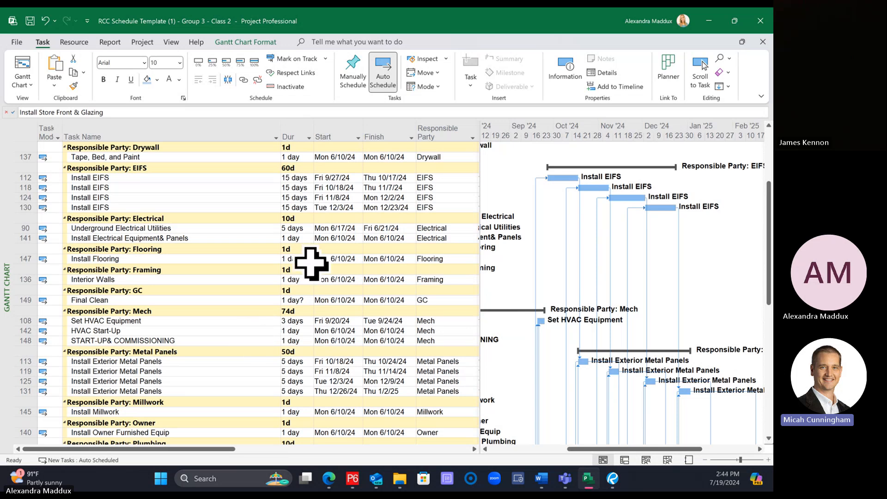
{"action": "left_click", "coordinate": [473, 136]}
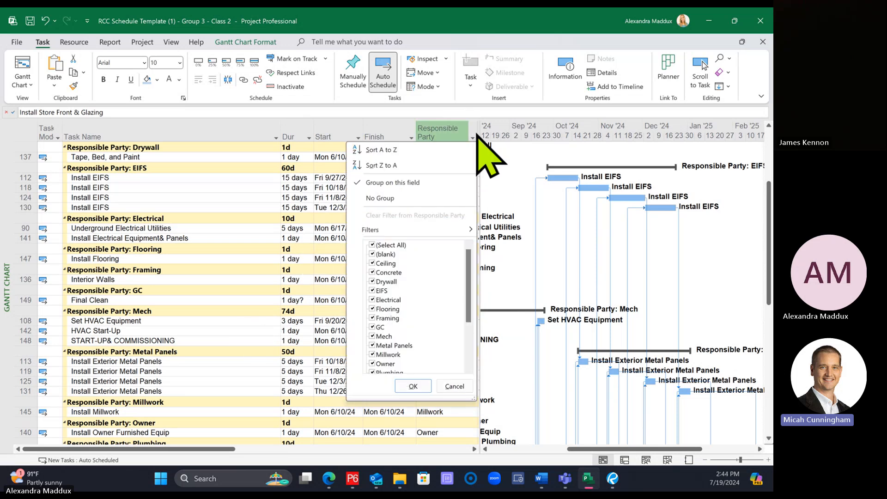
{"action": "left_click", "coordinate": [383, 198]}
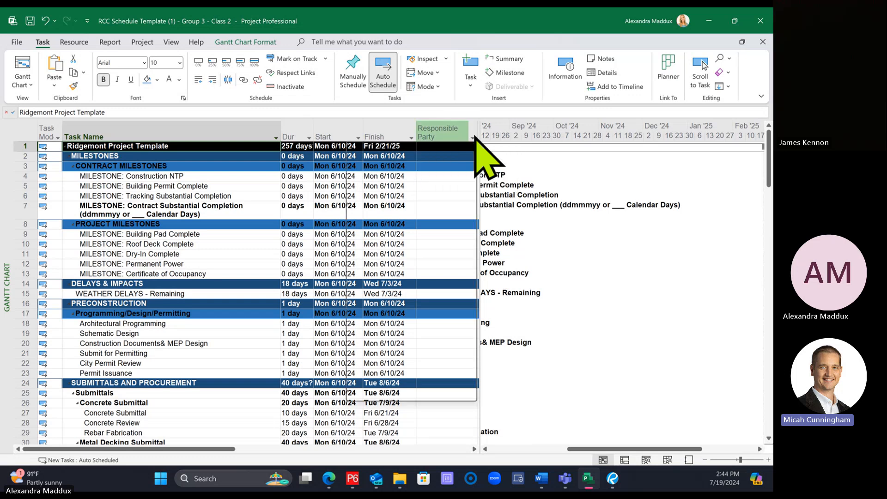
Step: Filter the Responsible Party column to show only Concrete and Electrical tasks, with their Gantt bars in view
{"action": "left_click", "coordinate": [472, 138]}
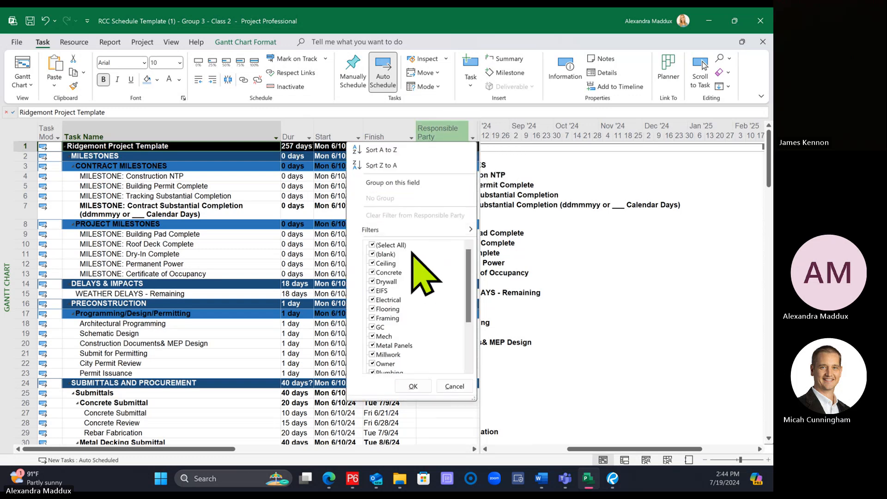
{"action": "left_click", "coordinate": [392, 246]}
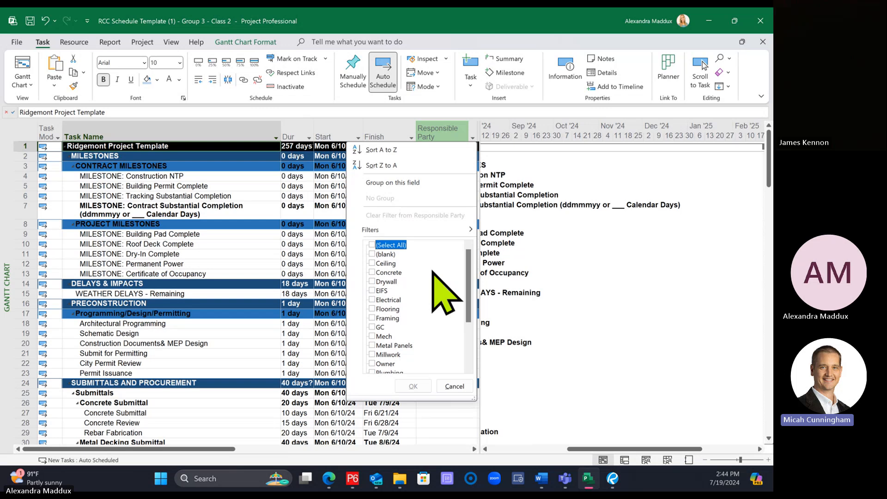
{"action": "left_click", "coordinate": [372, 272]}
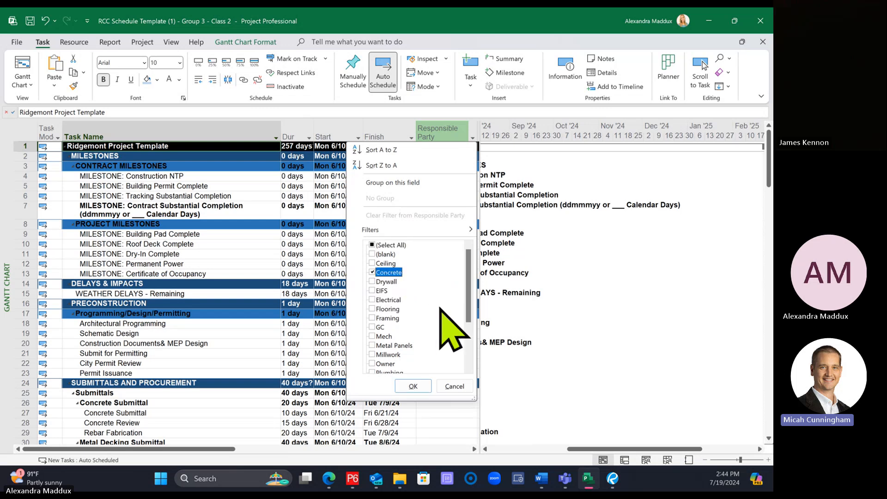
{"action": "scroll", "coordinate": [440, 308], "scroll_direction": "down", "scroll_amount": 1}
{"action": "scroll", "coordinate": [440, 308], "scroll_direction": "down", "scroll_amount": 2}
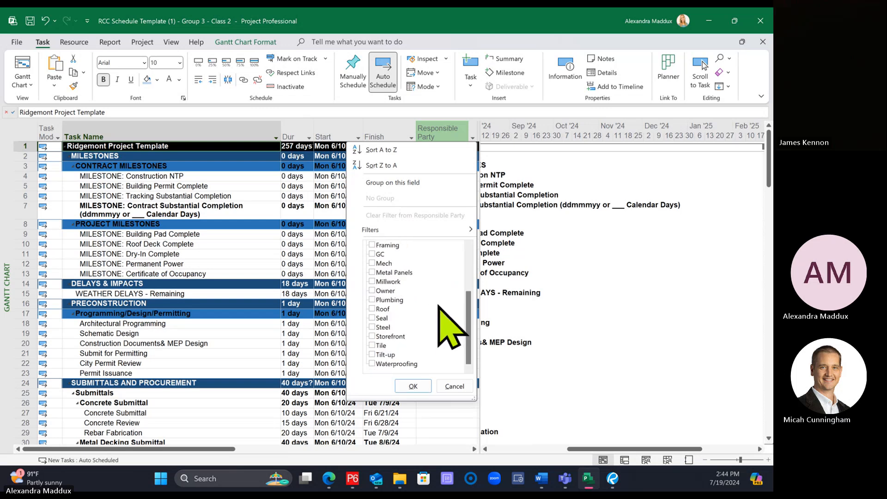
{"action": "scroll", "coordinate": [439, 307], "scroll_direction": "up", "scroll_amount": 3}
{"action": "left_click", "coordinate": [381, 300]}
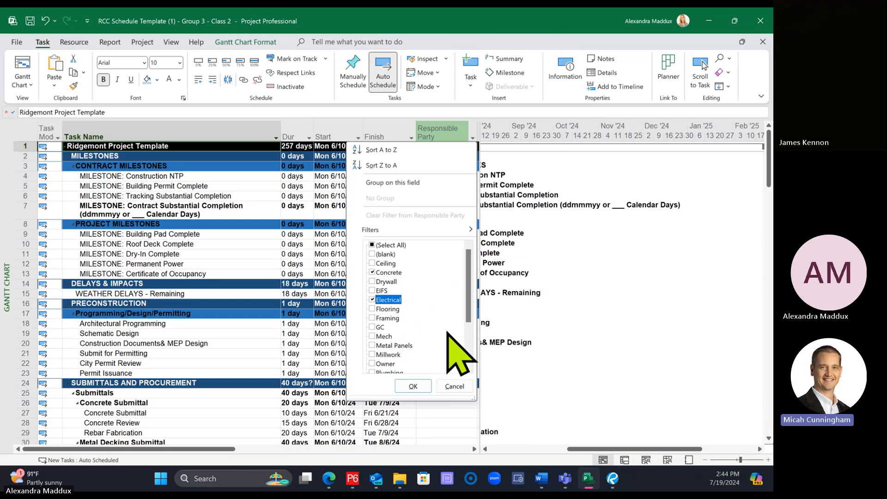
{"action": "left_click", "coordinate": [413, 386]}
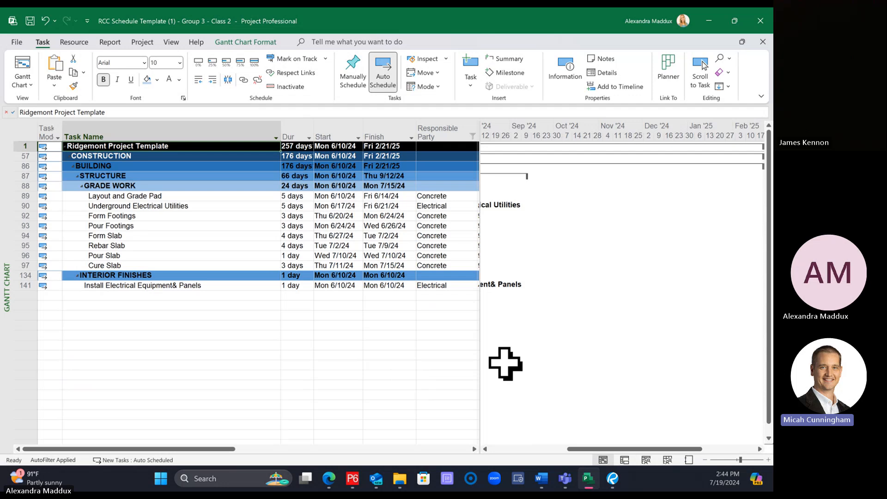
{"action": "left_click_drag", "start_coordinate": [594, 448], "coordinate": [521, 448]}
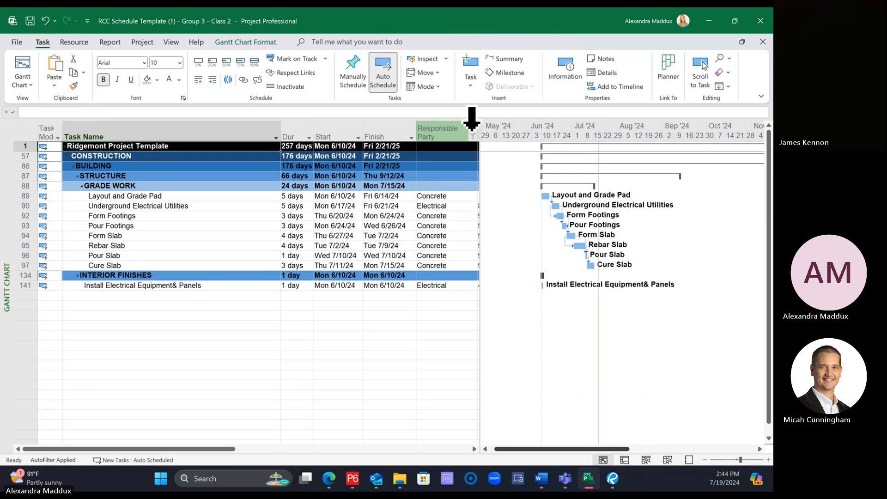
Step: Change the Responsible Party filter to show only Electrical, Mech and Plumbing tasks
{"action": "left_click", "coordinate": [471, 130]}
{"action": "left_click", "coordinate": [429, 178]}
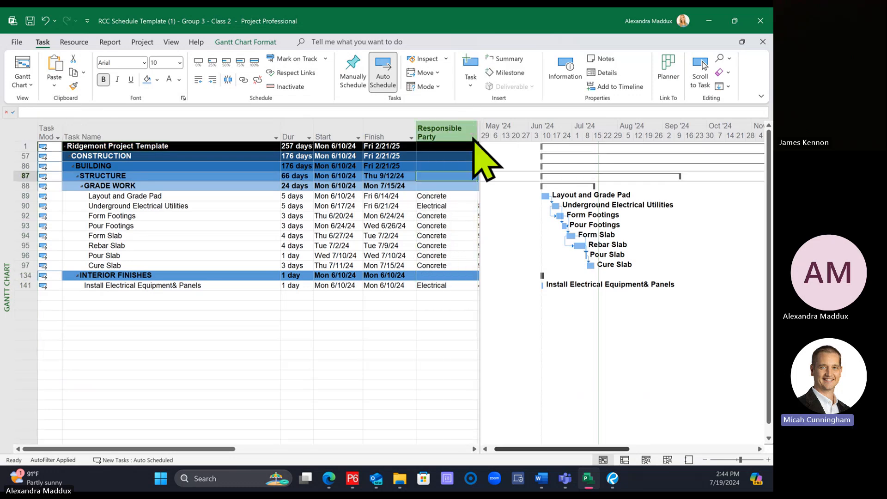
{"action": "left_click", "coordinate": [473, 135]}
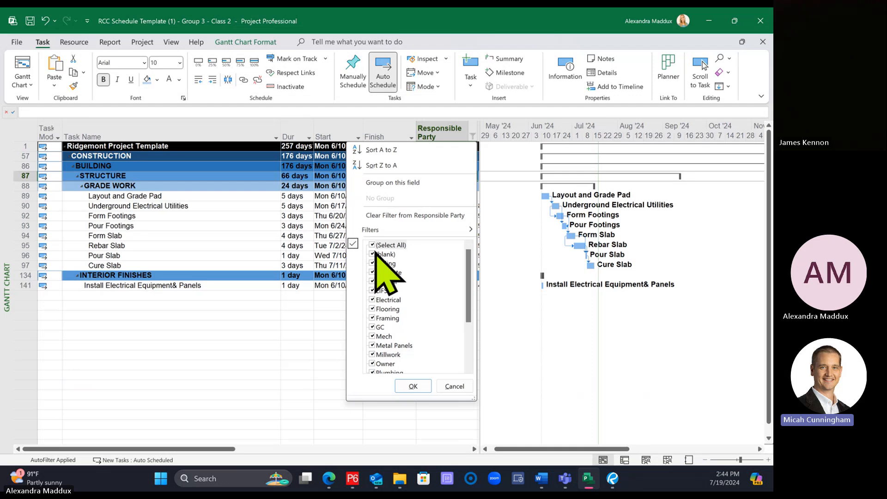
{"action": "left_click", "coordinate": [373, 245]}
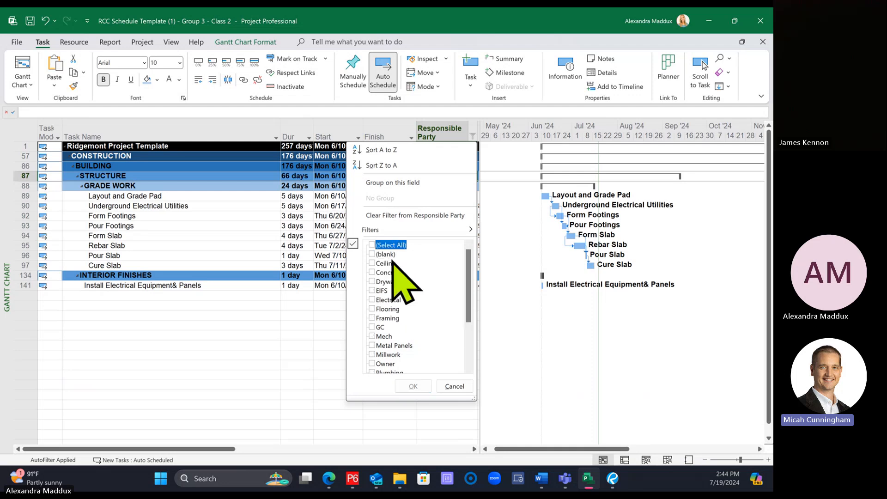
{"action": "left_click", "coordinate": [373, 300]}
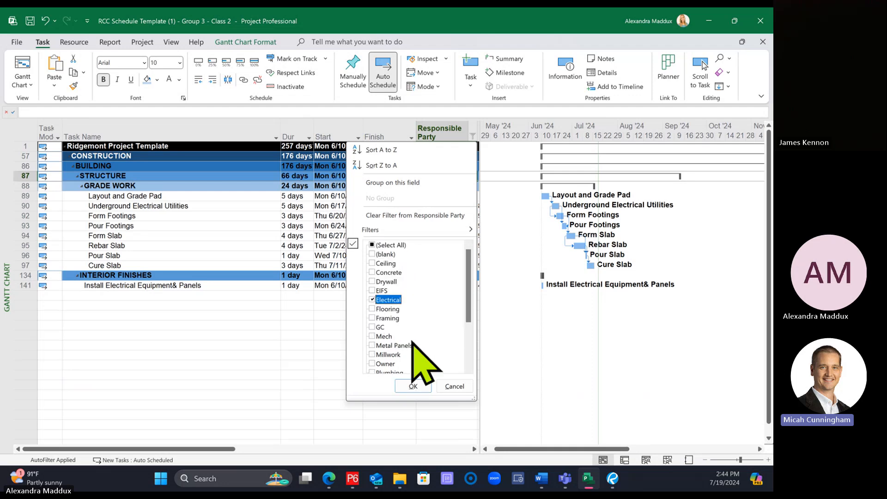
{"action": "scroll", "coordinate": [375, 342], "scroll_direction": "down", "scroll_amount": 3}
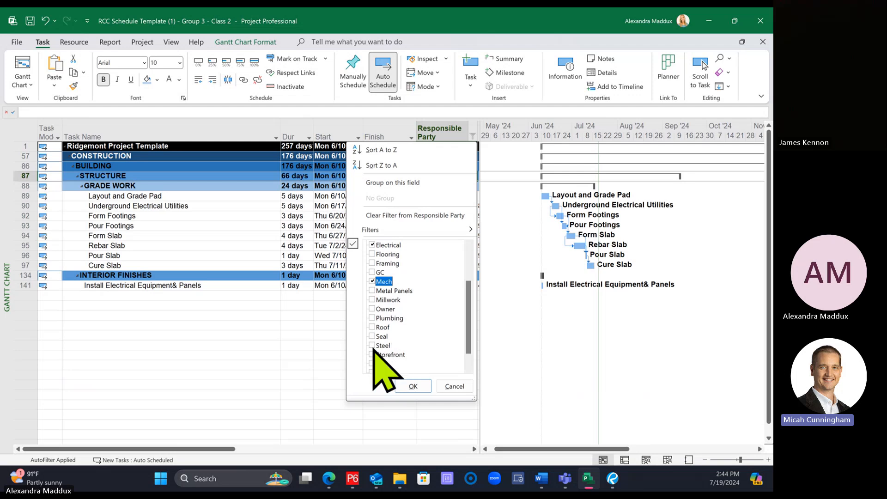
{"action": "left_click", "coordinate": [372, 299]}
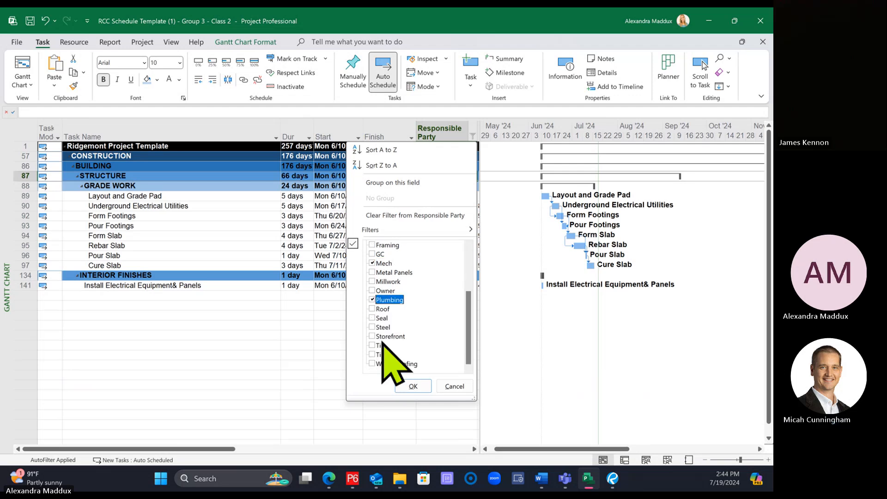
{"action": "left_click", "coordinate": [413, 386]}
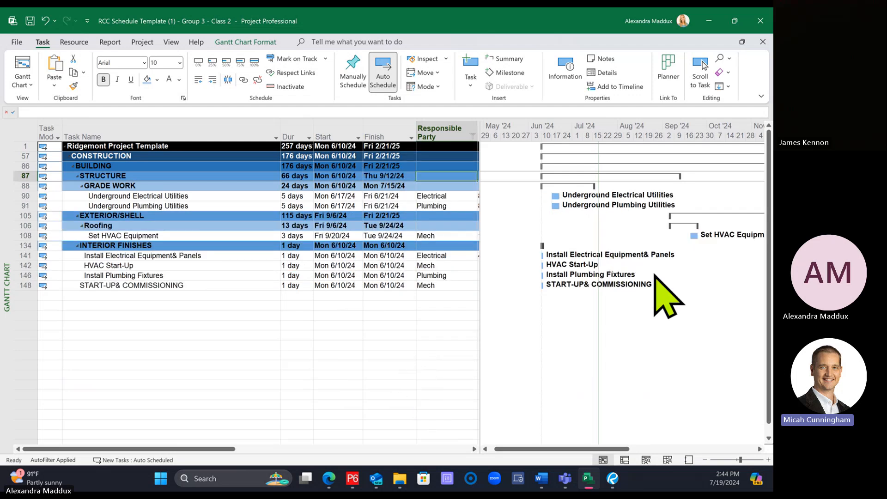
Step: Change the Responsible Party filter to show only Concrete tasks
{"action": "left_click", "coordinate": [473, 136]}
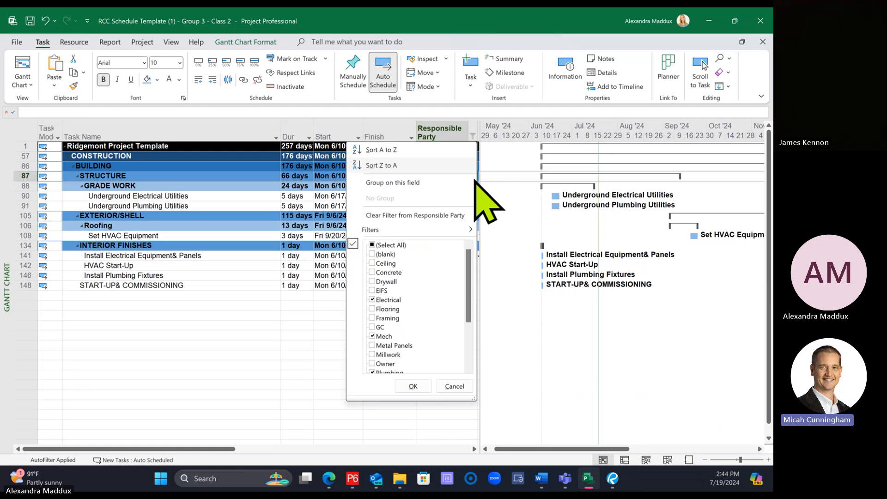
{"action": "left_click", "coordinate": [382, 248]}
{"action": "left_click", "coordinate": [383, 246]}
{"action": "left_click", "coordinate": [388, 272]}
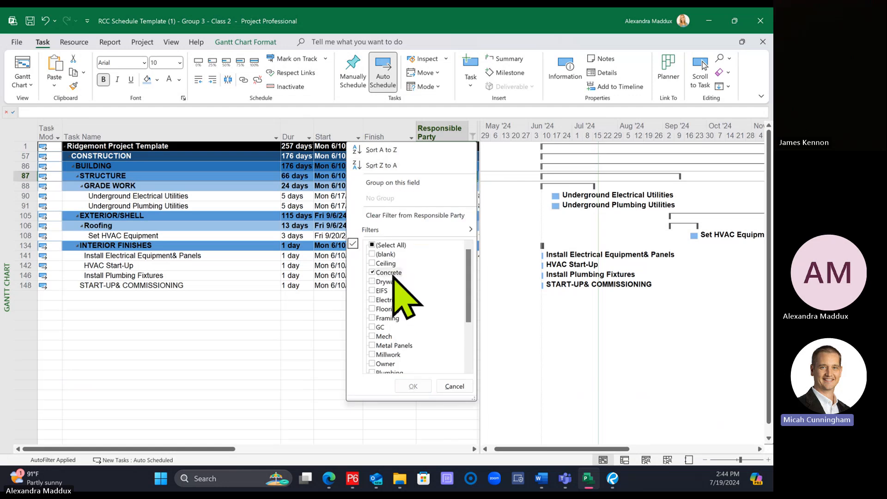
{"action": "left_click", "coordinate": [414, 386]}
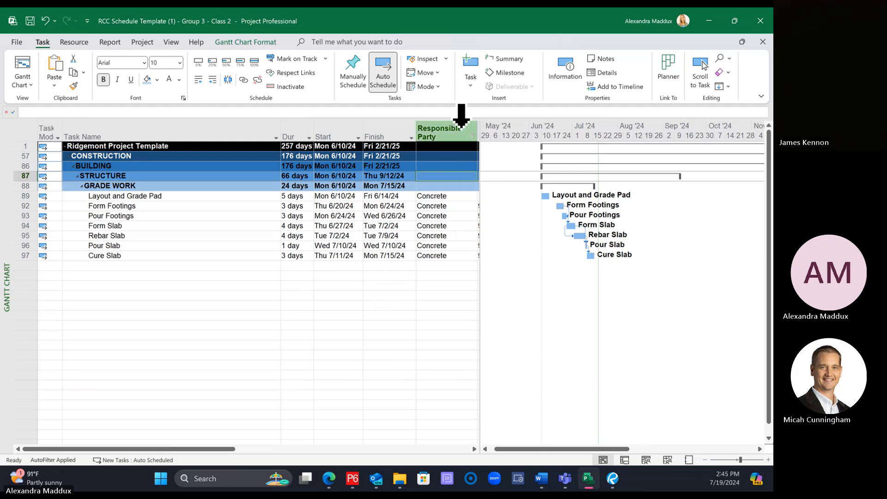
Step: Reset the Responsible Party filter to include all values so every task is listed
{"action": "left_click", "coordinate": [473, 136]}
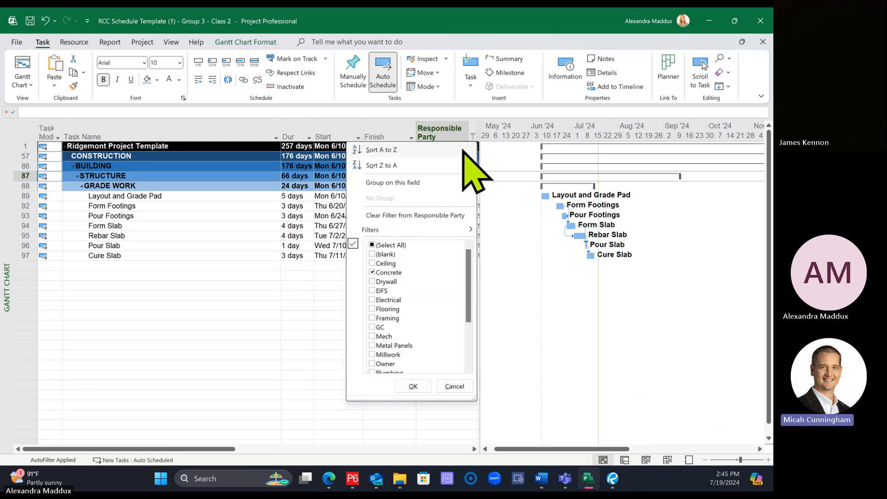
{"action": "left_click", "coordinate": [384, 245]}
{"action": "left_click", "coordinate": [414, 386]}
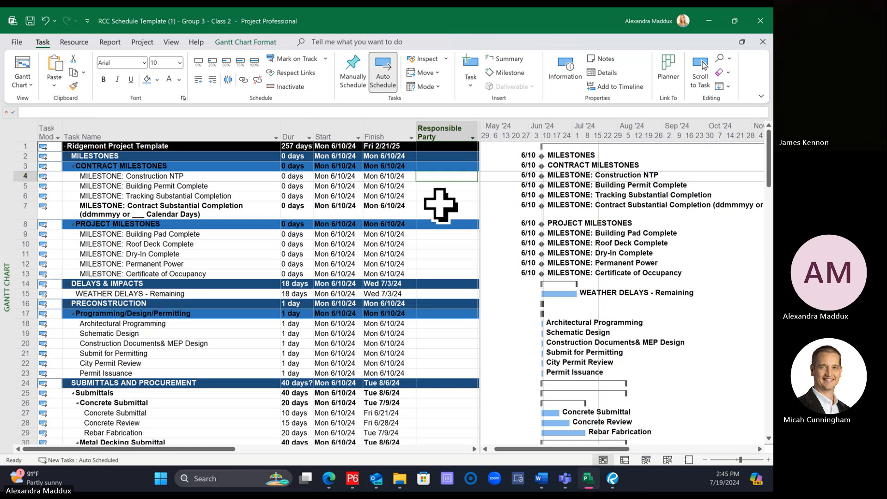
{"action": "left_click", "coordinate": [473, 137]}
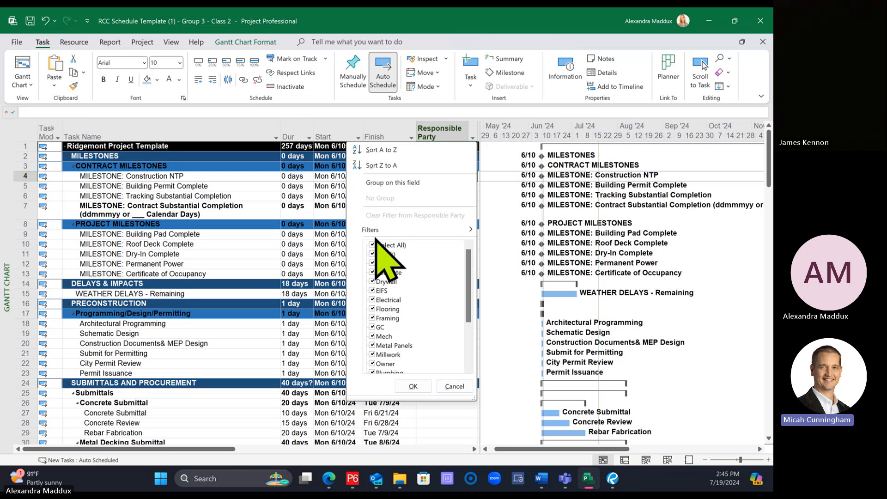
{"action": "left_click", "coordinate": [454, 387]}
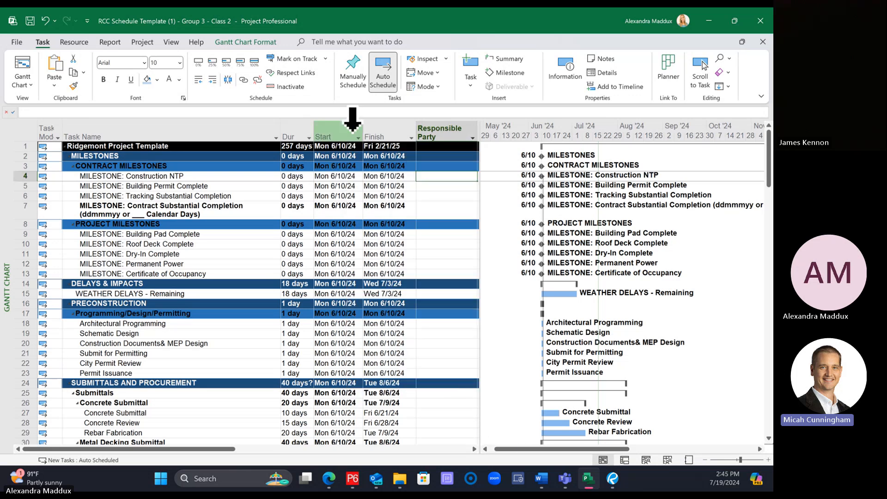
Step: Filter the Start column to tasks starting in the Next Quarter, with their Gantt bars in view
{"action": "left_click", "coordinate": [351, 133]}
{"action": "left_click", "coordinate": [358, 137]}
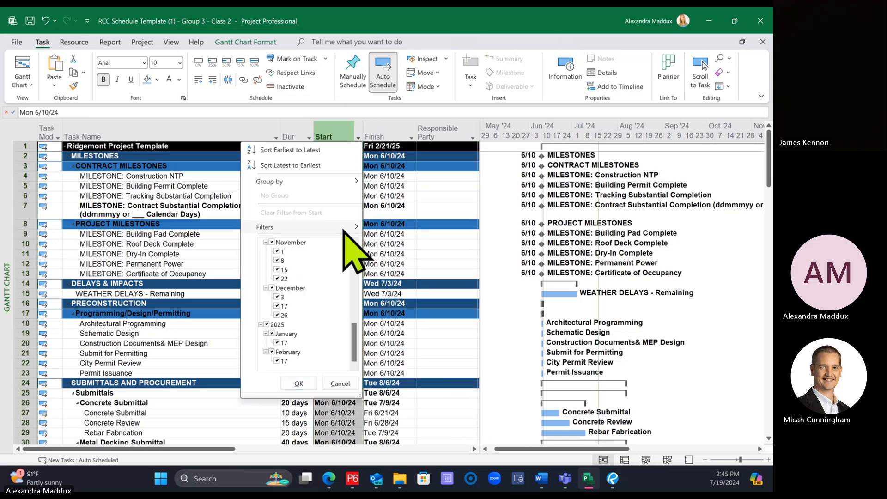
{"action": "mouse_move", "coordinate": [344, 227]}
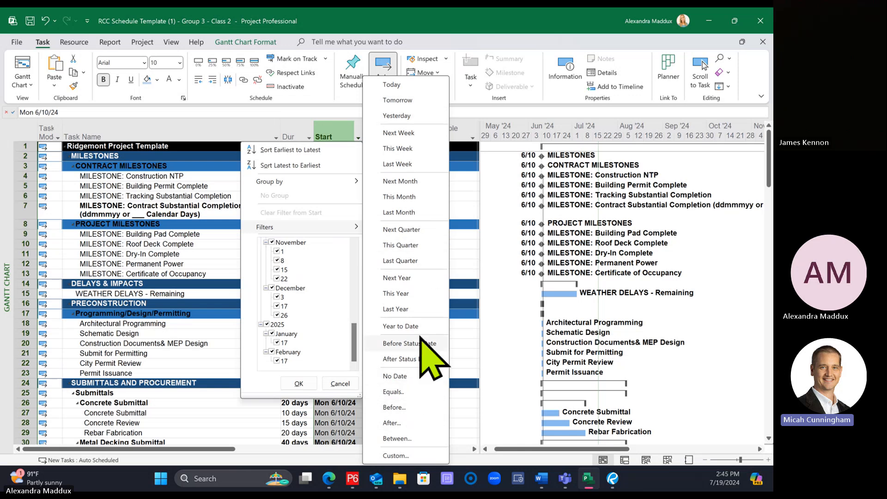
{"action": "left_click", "coordinate": [415, 232]}
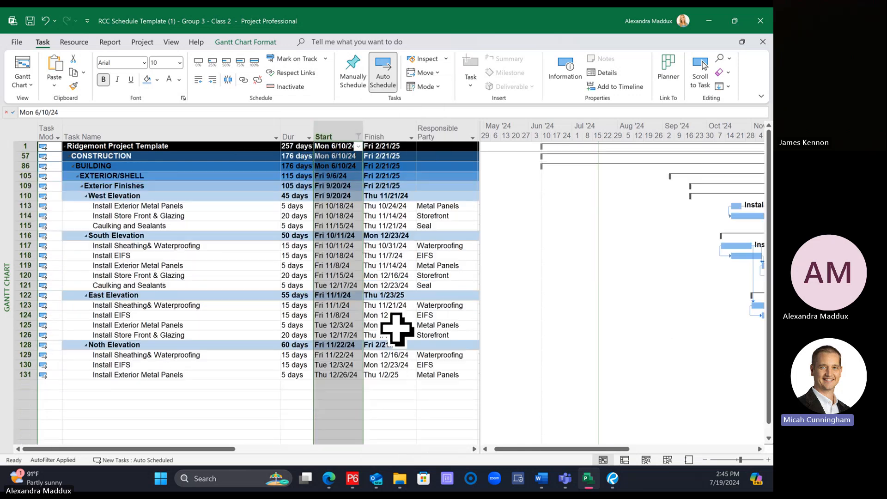
{"action": "left_click_drag", "start_coordinate": [551, 447], "coordinate": [591, 449]}
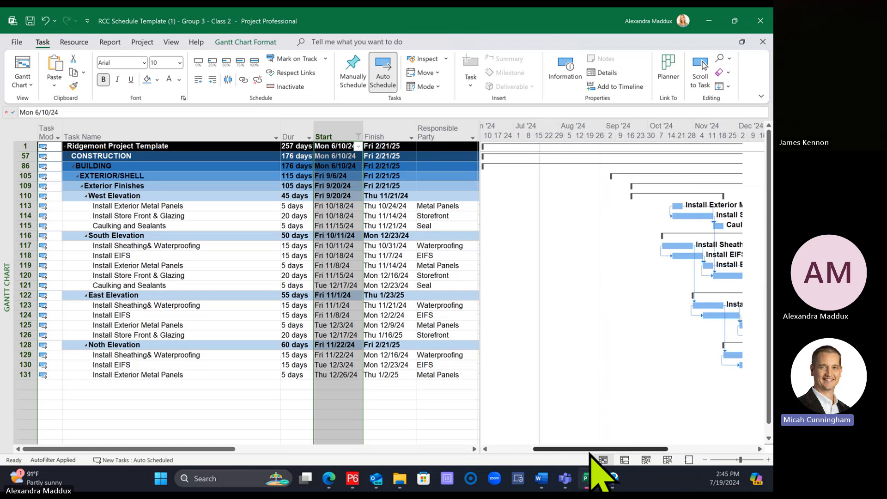
Step: Examine the Custom and Between date filter conditions for the Start column, closing each without changes
{"action": "left_click", "coordinate": [359, 135]}
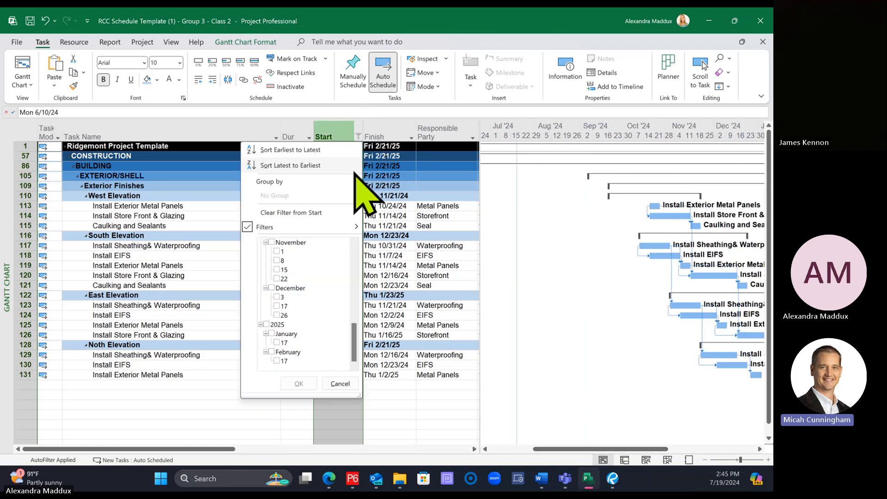
{"action": "mouse_move", "coordinate": [305, 227]}
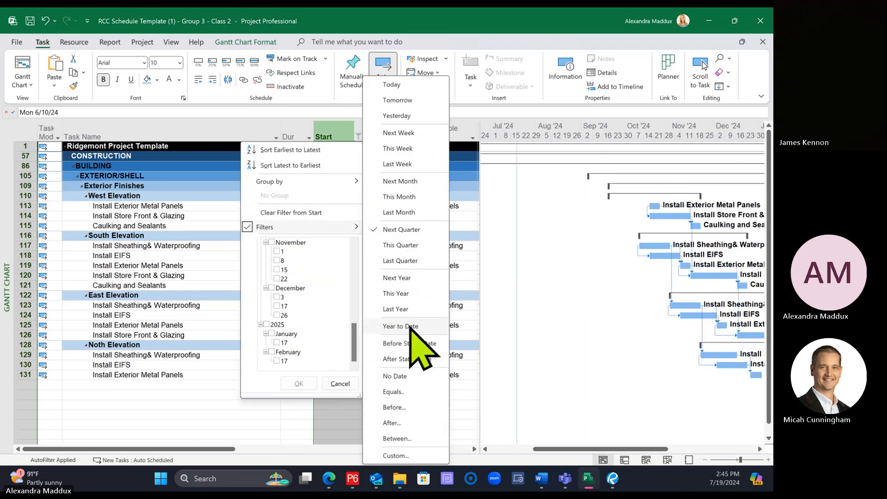
{"action": "left_click", "coordinate": [396, 455]}
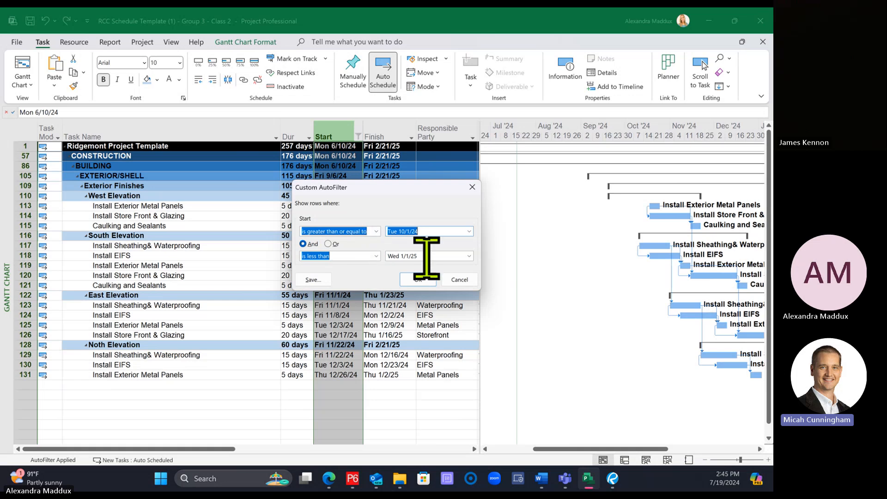
{"action": "left_click", "coordinate": [459, 280]}
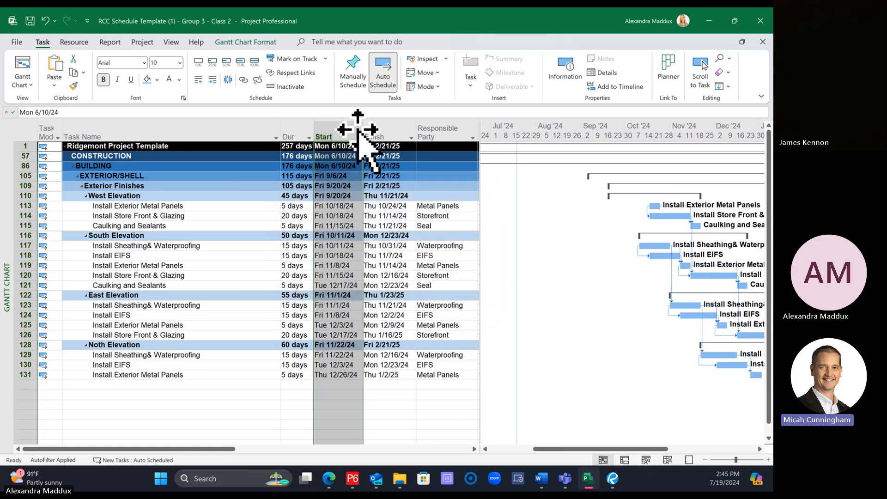
{"action": "left_click", "coordinate": [358, 137]}
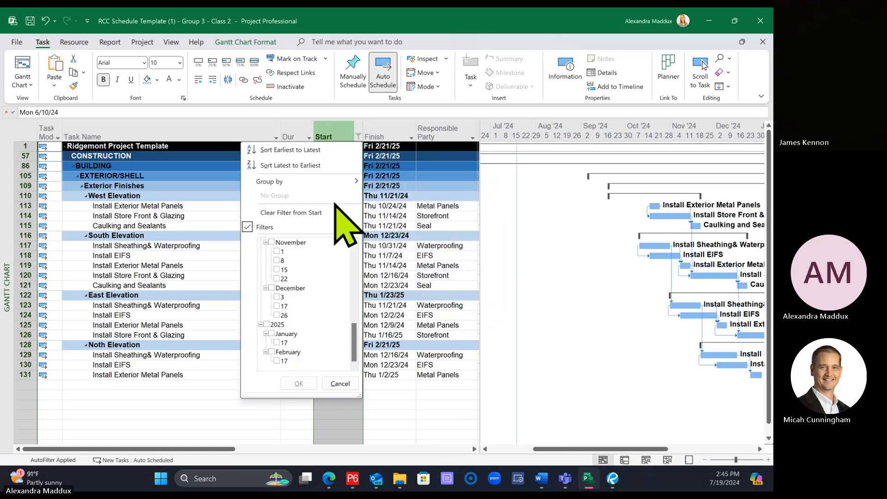
{"action": "mouse_move", "coordinate": [349, 227]}
{"action": "left_click", "coordinate": [410, 438]}
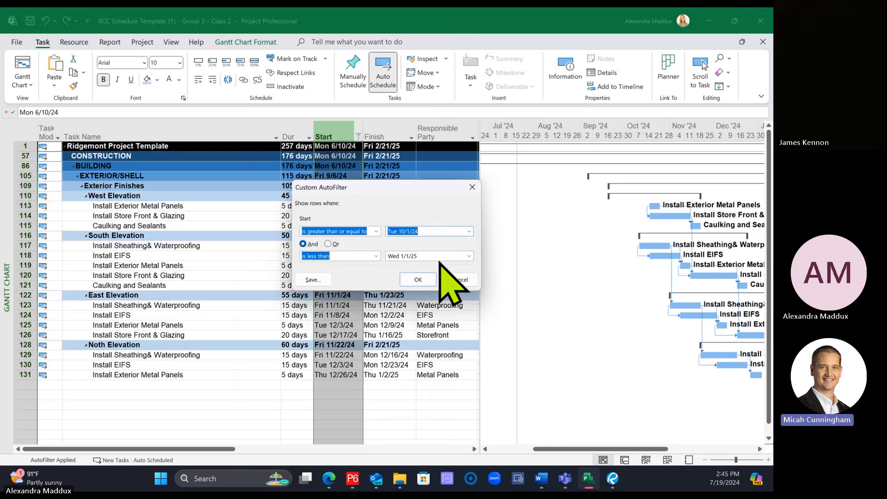
{"action": "left_click", "coordinate": [453, 283]}
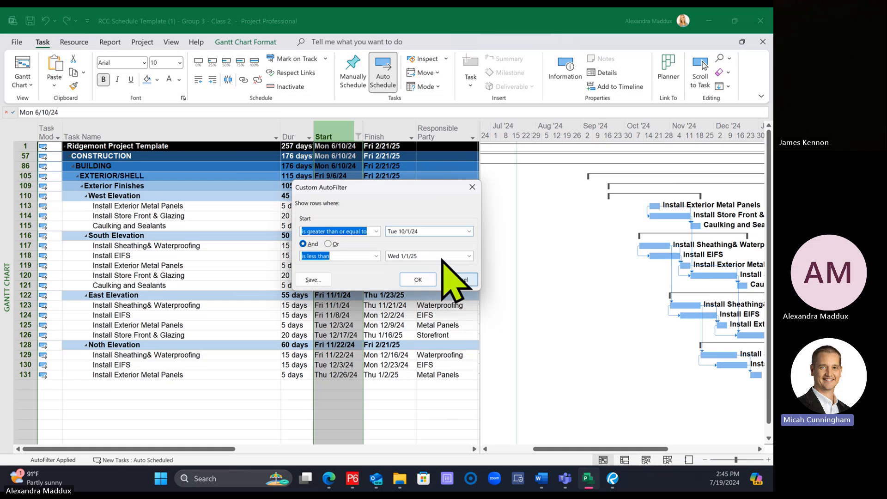
Step: Clear the filter from the Start column so the schedule lists all tasks again
{"action": "left_click", "coordinate": [358, 137]}
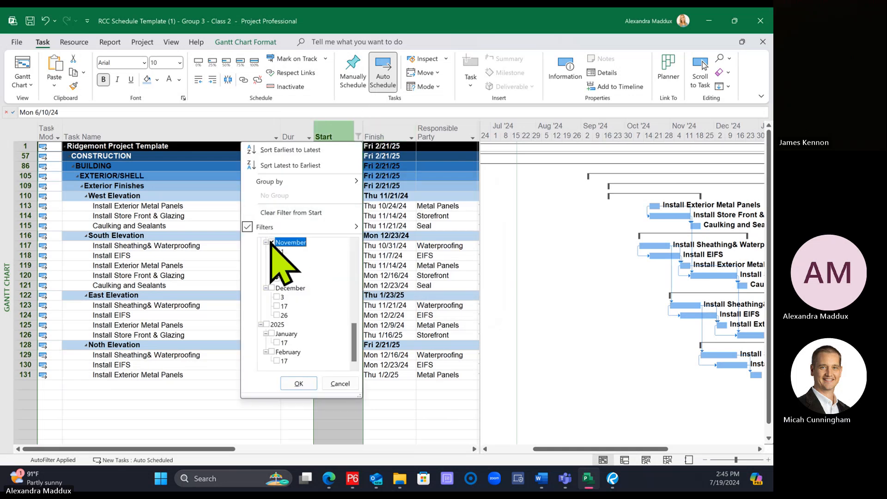
{"action": "left_click", "coordinate": [285, 212]}
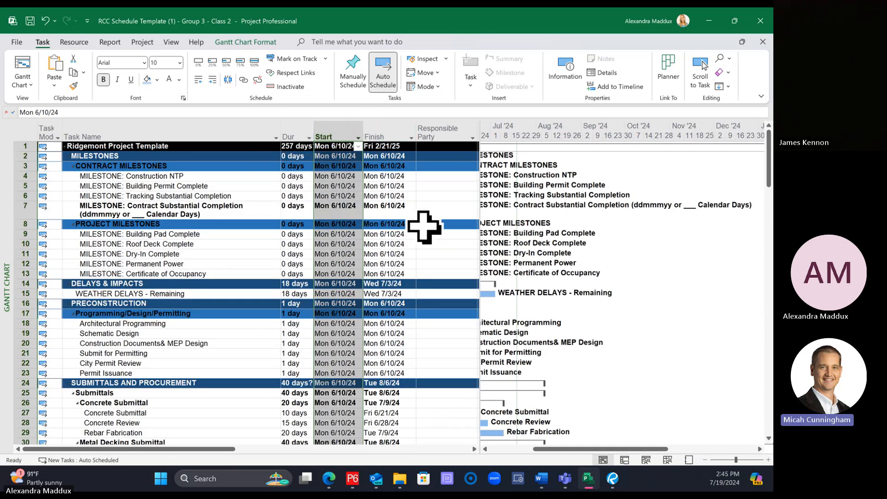
{"action": "left_click", "coordinate": [425, 223]}
Step: Examine the Exterior Finishes tasks with their Gantt bars, and the Interior Finishes and Final Inspections tasks at the end of the schedule
{"action": "left_click_drag", "start_coordinate": [481, 163], "coordinate": [591, 182]}
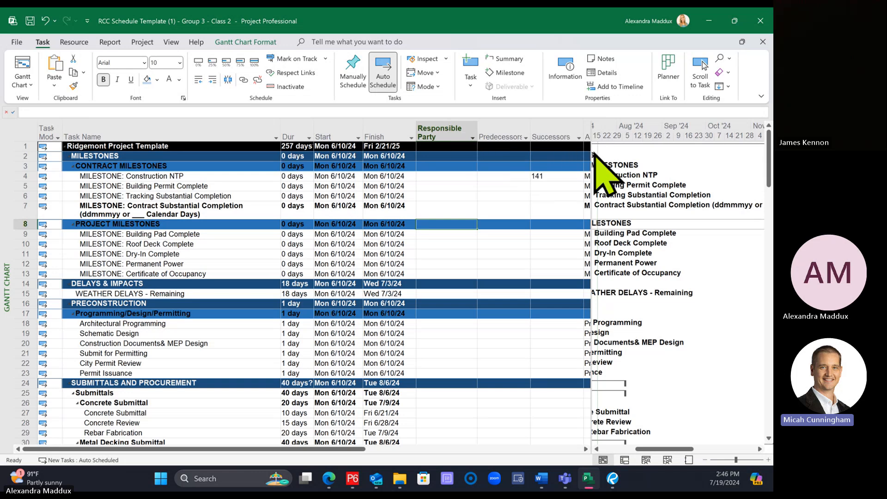
{"action": "left_click_drag", "start_coordinate": [591, 148], "coordinate": [489, 153]}
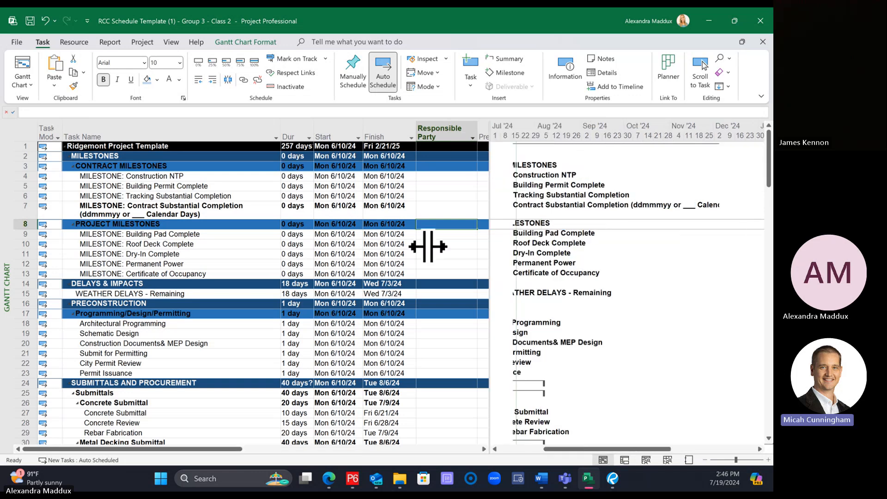
{"action": "scroll", "coordinate": [422, 252], "scroll_direction": "down", "scroll_amount": 20}
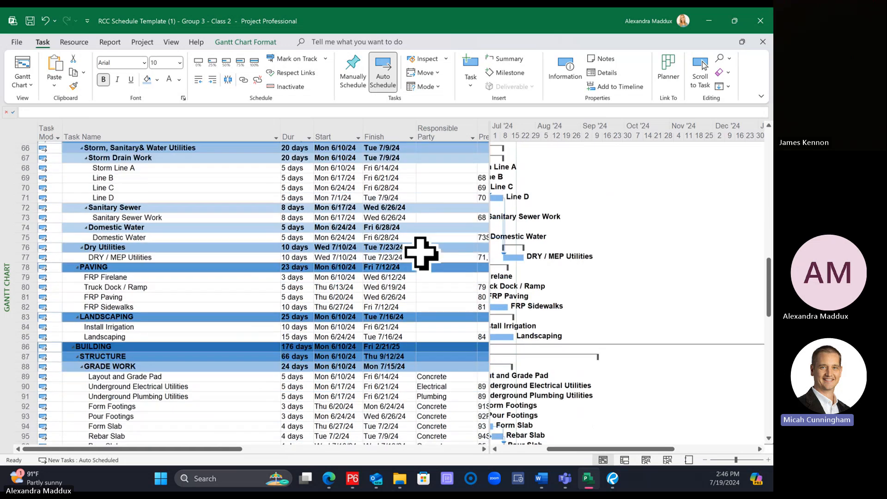
{"action": "scroll", "coordinate": [422, 253], "scroll_direction": "down", "scroll_amount": 11}
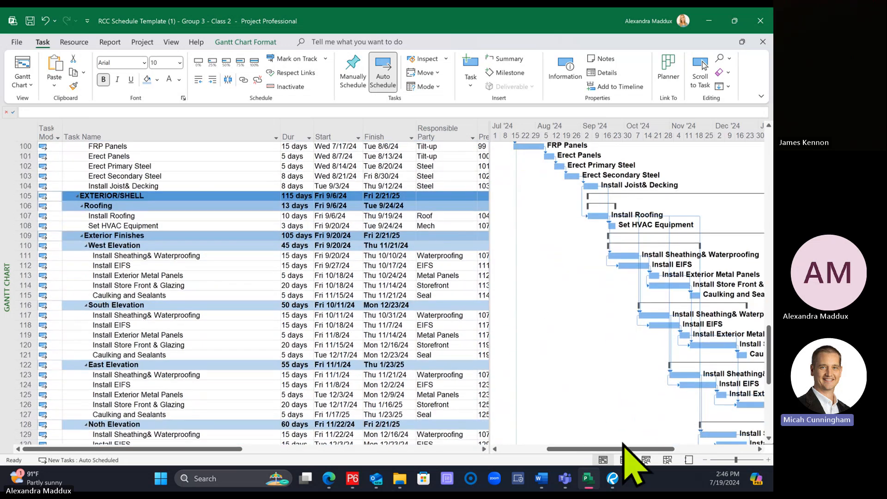
{"action": "left_click_drag", "start_coordinate": [623, 447], "coordinate": [651, 447]}
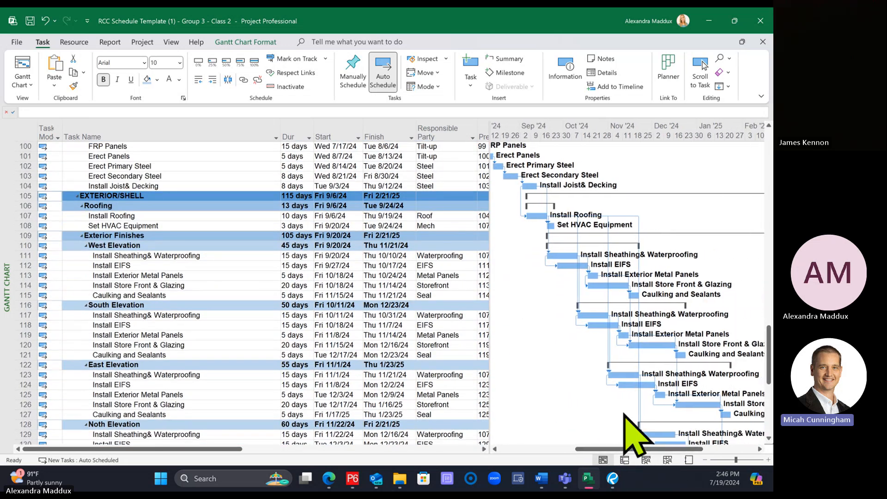
{"action": "scroll", "coordinate": [589, 351], "scroll_direction": "down", "scroll_amount": 2}
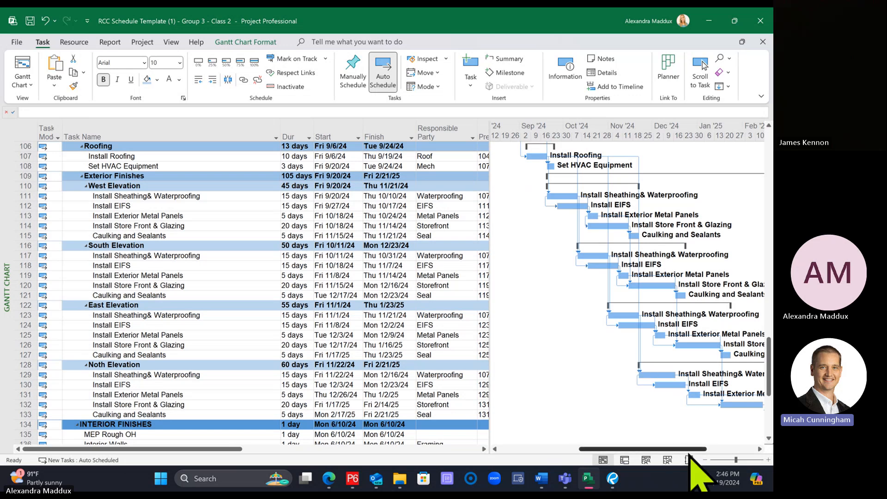
{"action": "scroll", "coordinate": [690, 453], "scroll_direction": "right", "scroll_amount": 3}
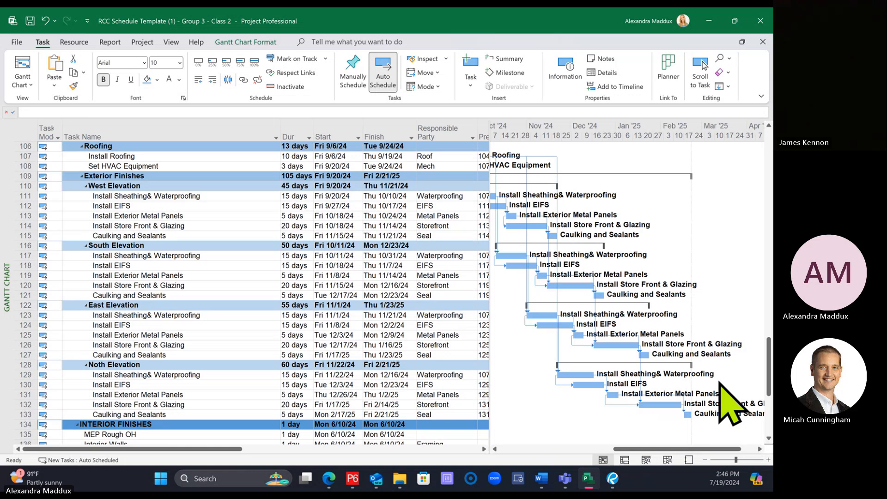
{"action": "scroll", "coordinate": [434, 239], "scroll_direction": "down", "scroll_amount": 1}
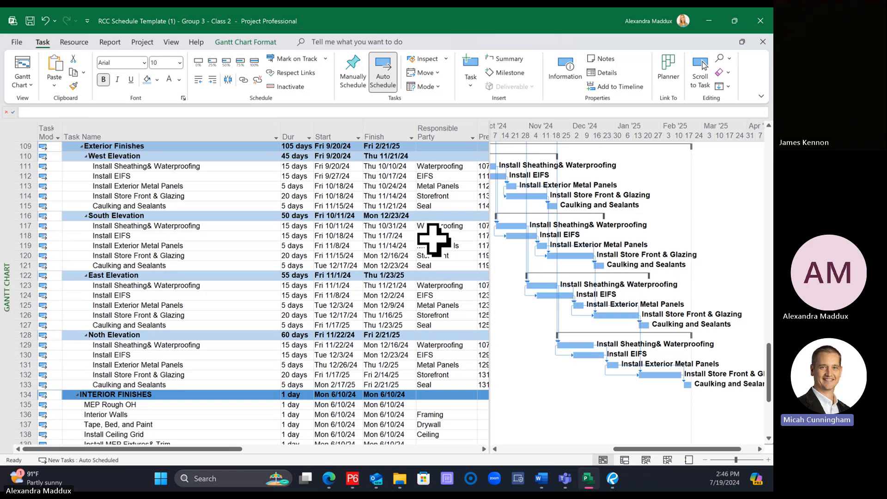
{"action": "scroll", "coordinate": [422, 234], "scroll_direction": "down", "scroll_amount": 5}
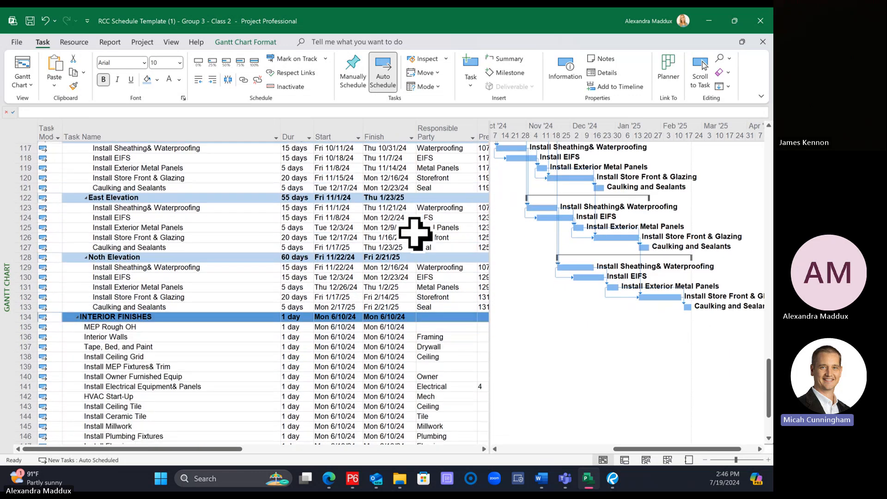
{"action": "scroll", "coordinate": [409, 227], "scroll_direction": "down", "scroll_amount": 1}
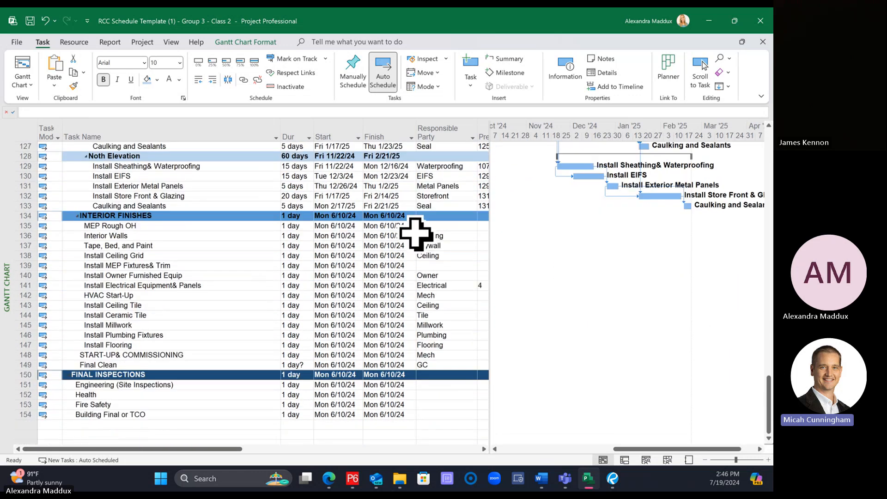
Step: Widen the task table to show the Predecessors, Successors and Area columns, and select the duration of MEP Rough OH under Interior Finishes
{"action": "left_click", "coordinate": [159, 226]}
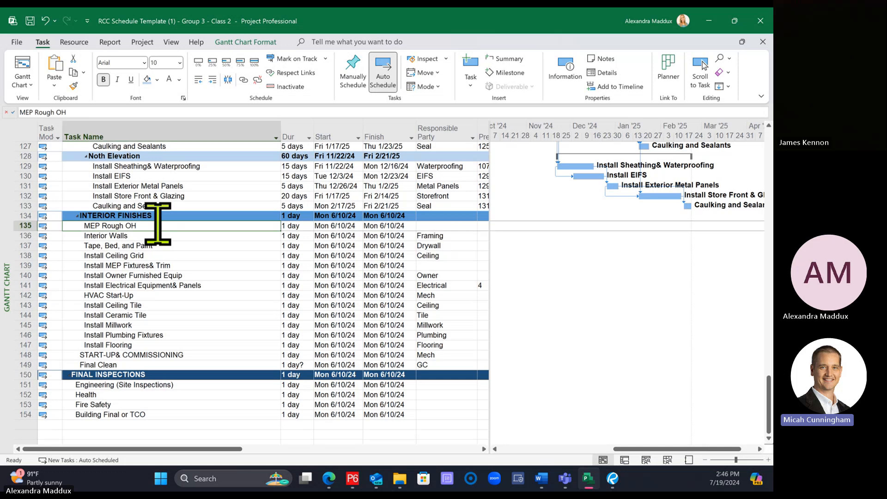
{"action": "left_click_drag", "start_coordinate": [490, 230], "coordinate": [642, 259]}
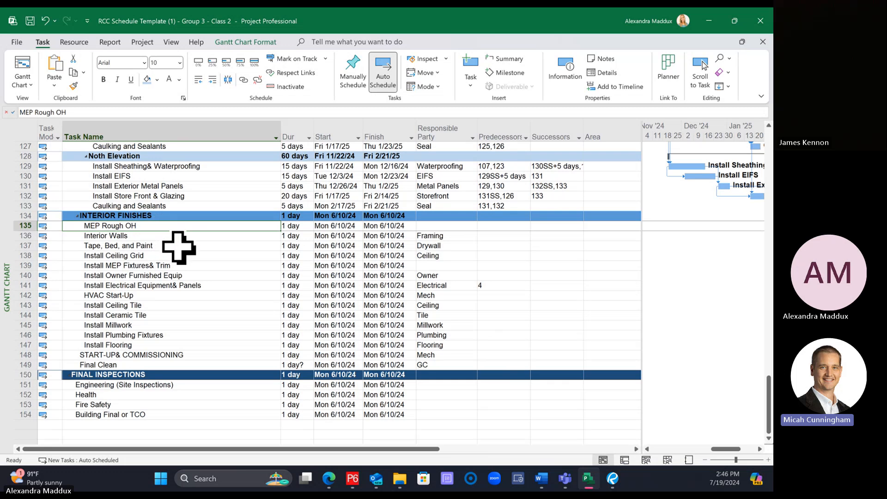
{"action": "left_click", "coordinate": [180, 267]}
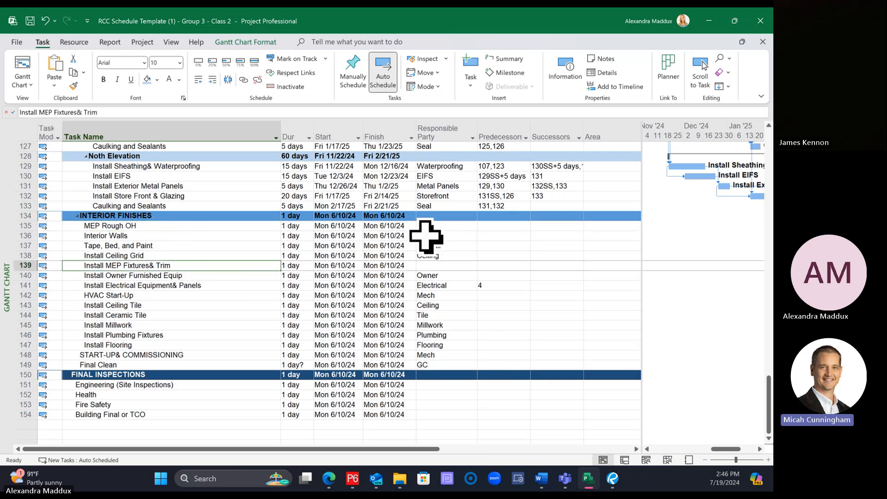
{"action": "left_click", "coordinate": [300, 226]}
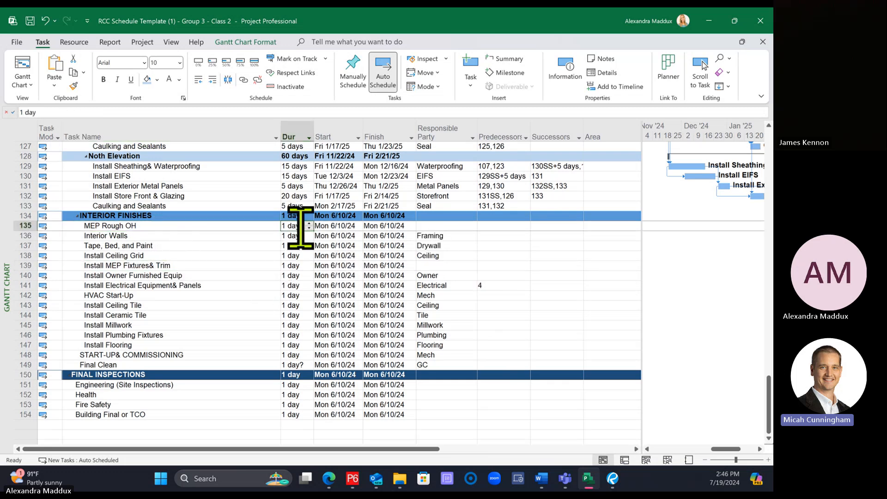
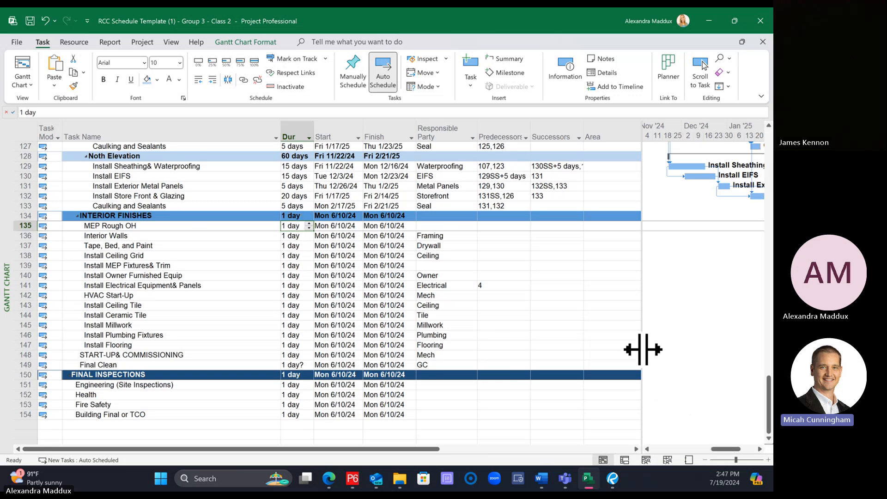
Step: Widen the Gantt chart area beside the task table and bring the September 2024 to February 2025 timeline alongside the Interior Finishes tasks
{"action": "left_click_drag", "start_coordinate": [641, 348], "coordinate": [511, 332]}
{"action": "scroll", "coordinate": [643, 388], "scroll_direction": "up", "scroll_amount": 5}
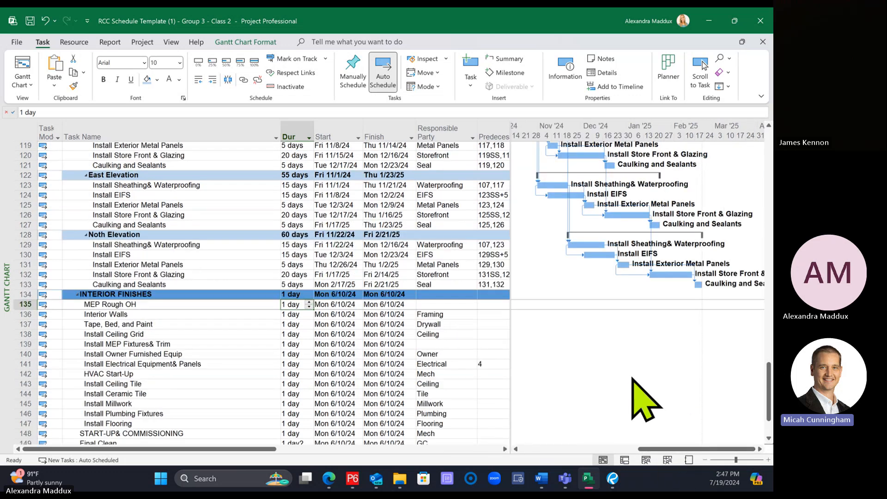
{"action": "scroll", "coordinate": [646, 400], "scroll_direction": "up", "scroll_amount": 3}
{"action": "scroll", "coordinate": [644, 402], "scroll_direction": "up", "scroll_amount": 6}
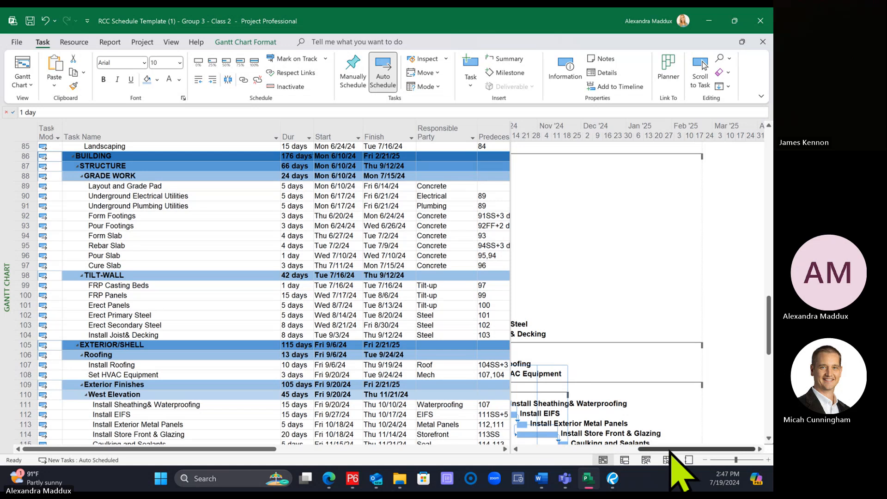
{"action": "left_click_drag", "start_coordinate": [675, 449], "coordinate": [656, 455]}
{"action": "scroll", "coordinate": [603, 433], "scroll_direction": "down", "scroll_amount": 12}
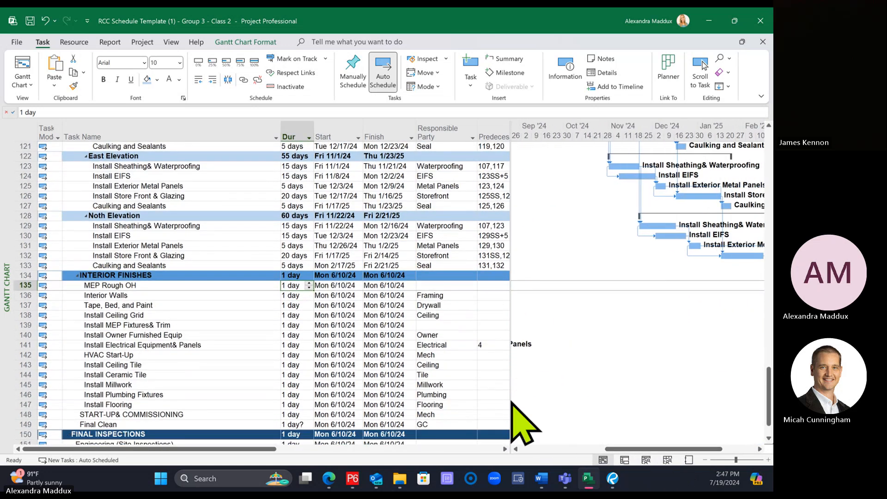
{"action": "scroll", "coordinate": [198, 281], "scroll_direction": "down", "scroll_amount": 1}
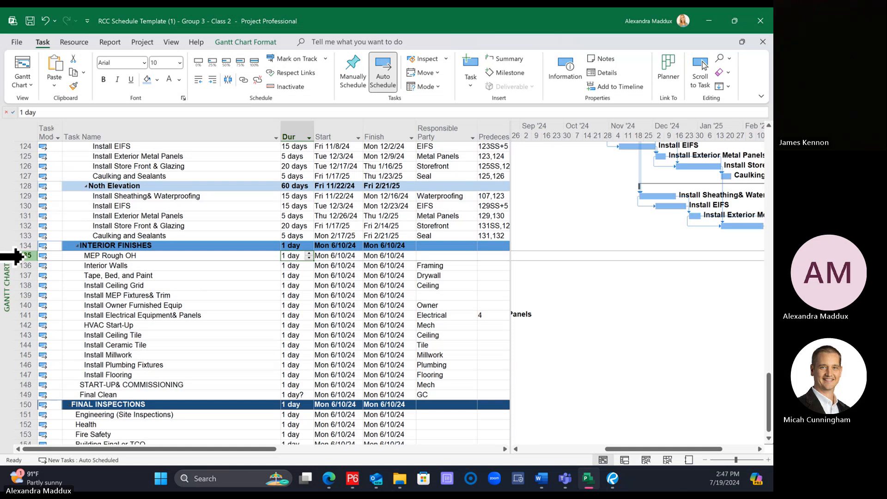
Step: Link Install Joist & Decking (task 104) as the predecessor of MEP Rough OH under Interior Finishes
{"action": "scroll", "coordinate": [178, 262], "scroll_direction": "up", "scroll_amount": 4}
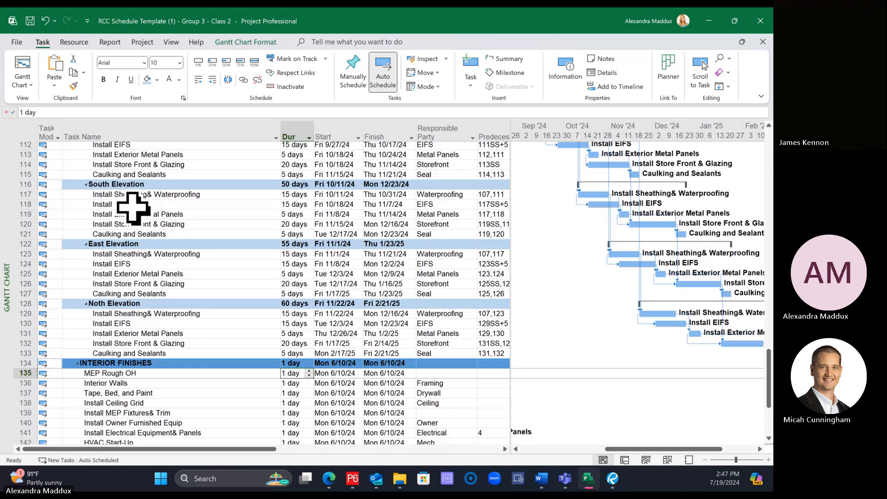
{"action": "scroll", "coordinate": [133, 208], "scroll_direction": "up", "scroll_amount": 4}
{"action": "left_click", "coordinate": [123, 186]}
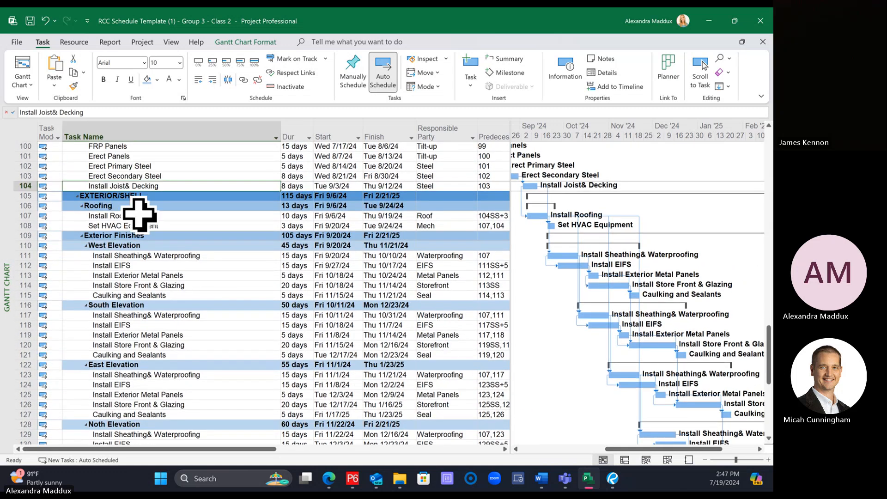
{"action": "scroll", "coordinate": [138, 215], "scroll_direction": "down", "scroll_amount": 6}
{"action": "left_click", "coordinate": [140, 315]}
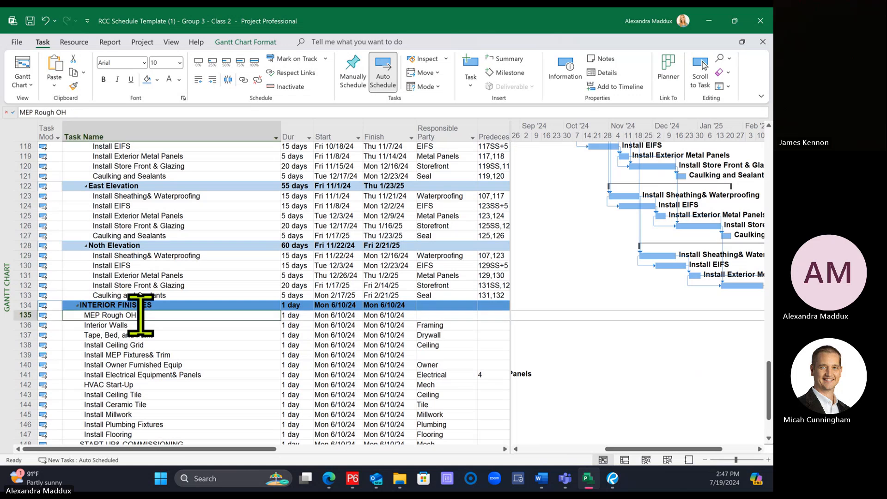
{"action": "left_click", "coordinate": [243, 79]}
Step: Link Install Roofing (task 107) as the predecessor of Interior Walls under Interior Finishes
{"action": "left_click", "coordinate": [154, 346]}
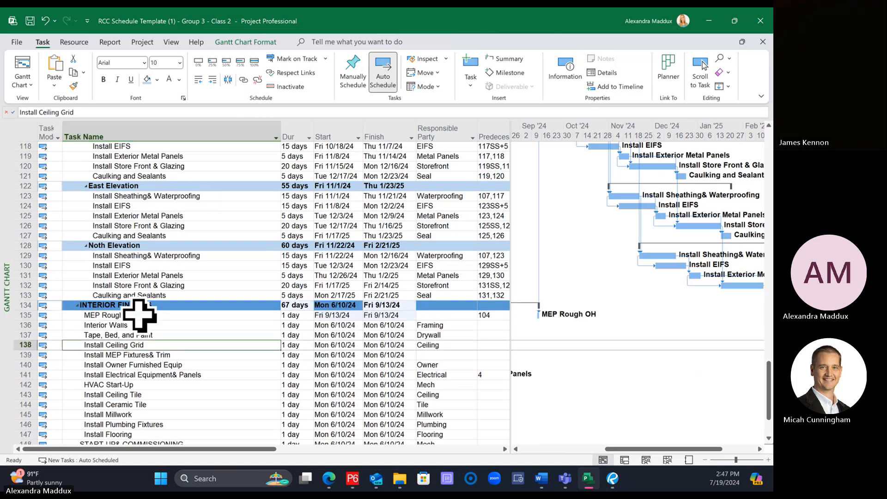
{"action": "left_click", "coordinate": [139, 315]}
{"action": "scroll", "coordinate": [149, 330], "scroll_direction": "up", "scroll_amount": 8}
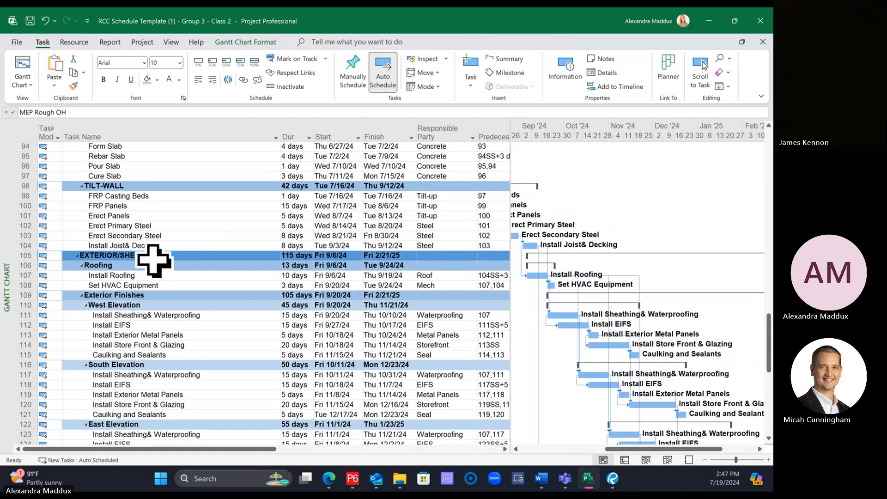
{"action": "left_click", "coordinate": [145, 275]}
{"action": "scroll", "coordinate": [149, 265], "scroll_direction": "down", "scroll_amount": 9}
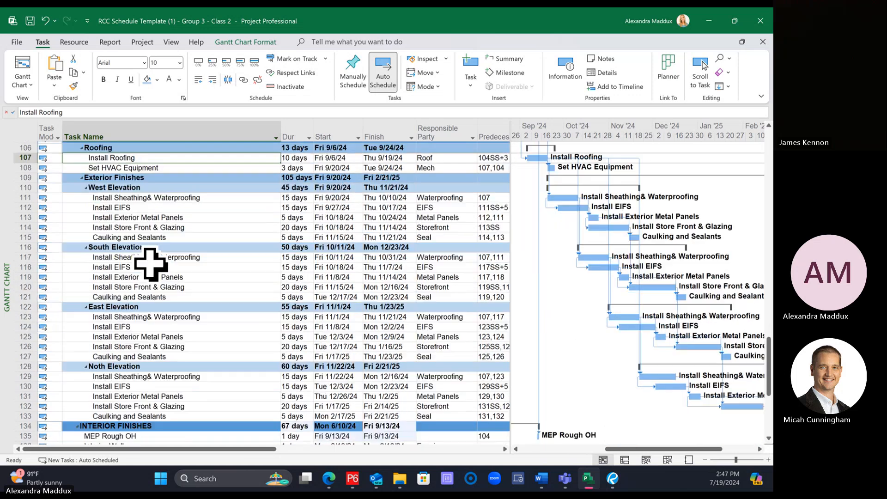
{"action": "left_click", "coordinate": [136, 295], "text": "ctrl"}
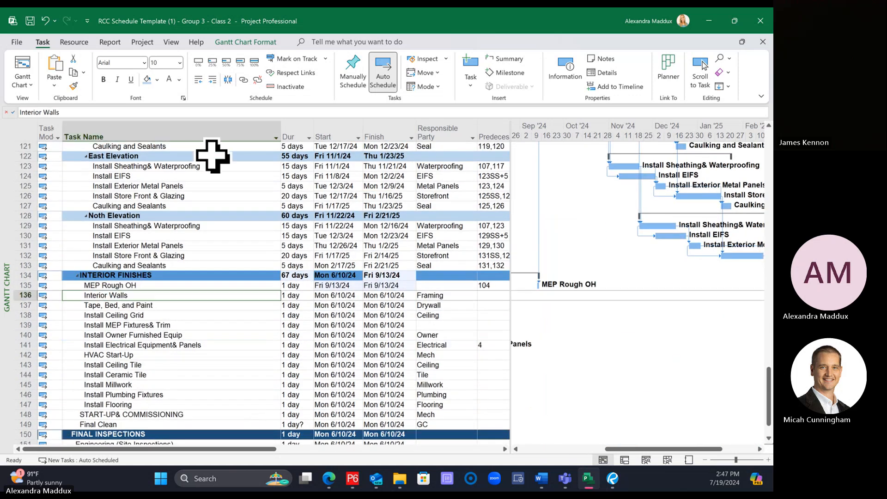
{"action": "left_click", "coordinate": [243, 79]}
Step: Link Interior Walls, Tape, Bed, and Paint, Install Ceiling Grid, and Install MEP Fixtures & Trim in sequence
{"action": "left_click", "coordinate": [143, 295]}
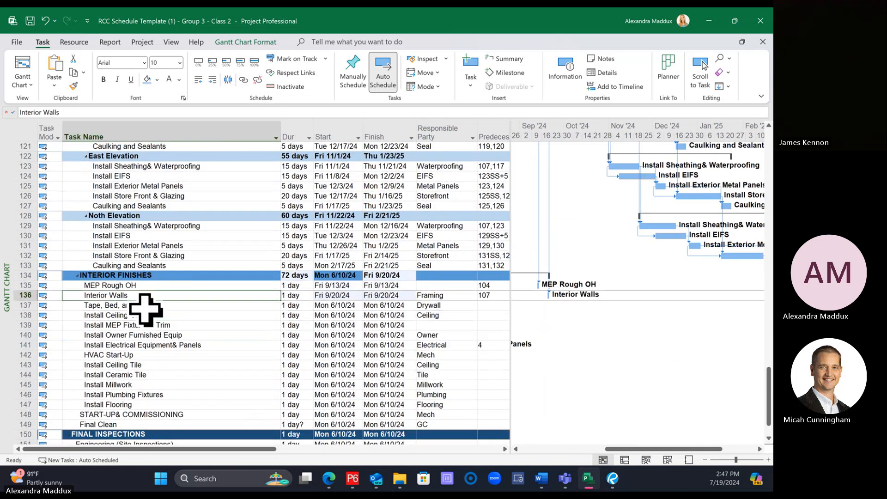
{"action": "left_click", "coordinate": [145, 306], "text": "ctrl"}
{"action": "left_click", "coordinate": [243, 80]}
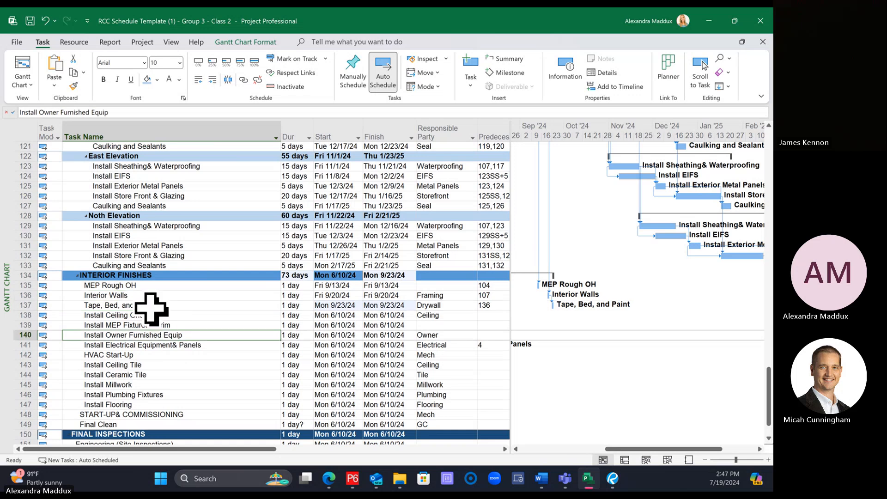
{"action": "left_click", "coordinate": [179, 325], "text": "shift"}
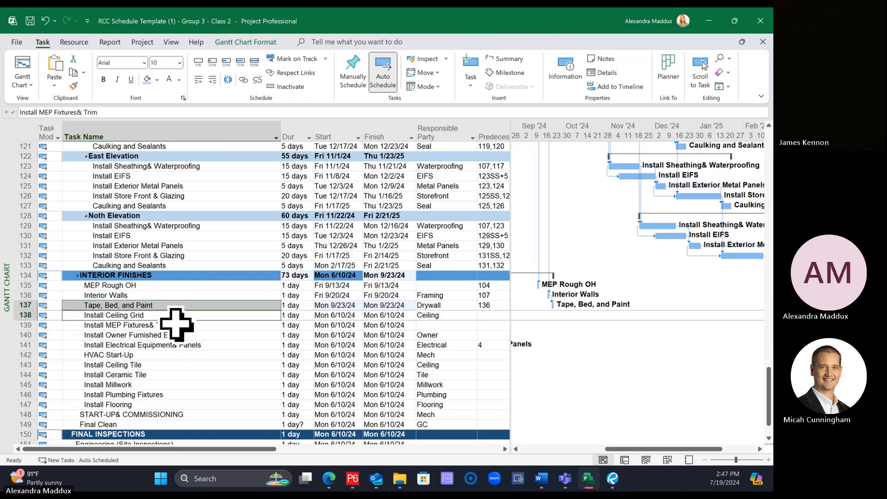
{"action": "left_click", "coordinate": [243, 79]}
Step: Link Install MEP Fixtures & Trim as the predecessor of Install Ceiling Tile
{"action": "left_click", "coordinate": [179, 344]}
{"action": "left_click", "coordinate": [179, 327]}
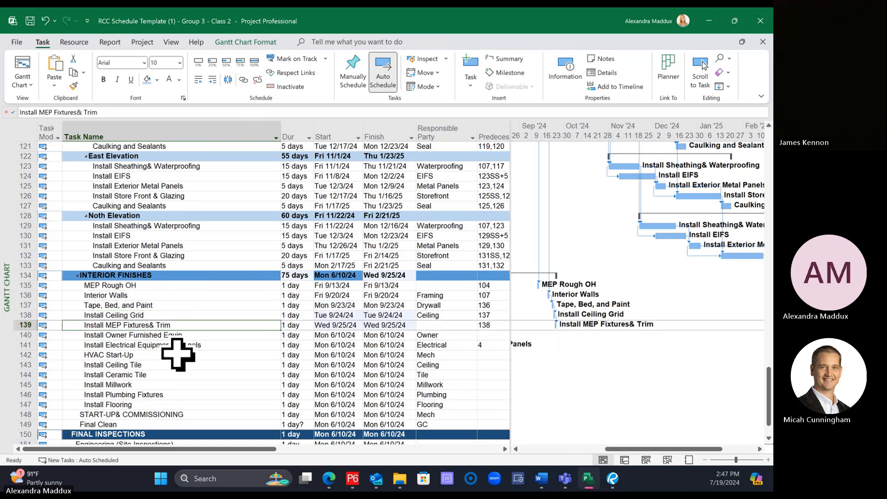
{"action": "left_click", "coordinate": [160, 365], "text": "ctrl"}
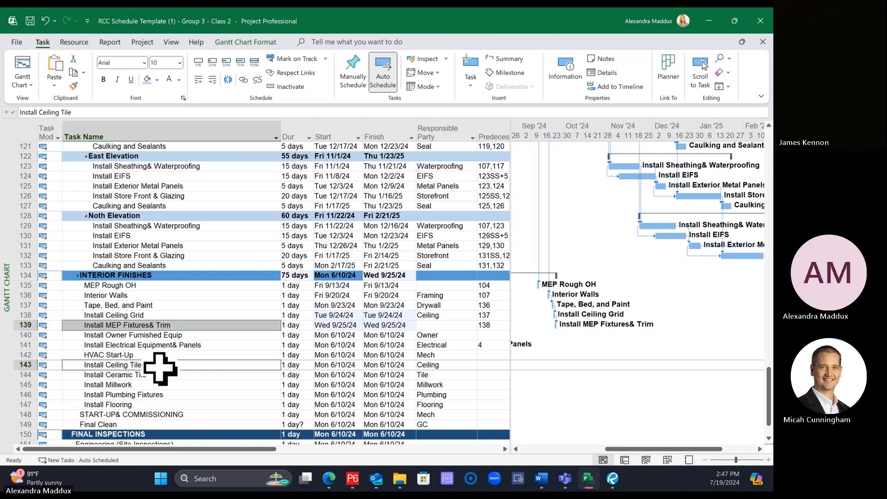
{"action": "left_click", "coordinate": [243, 79]}
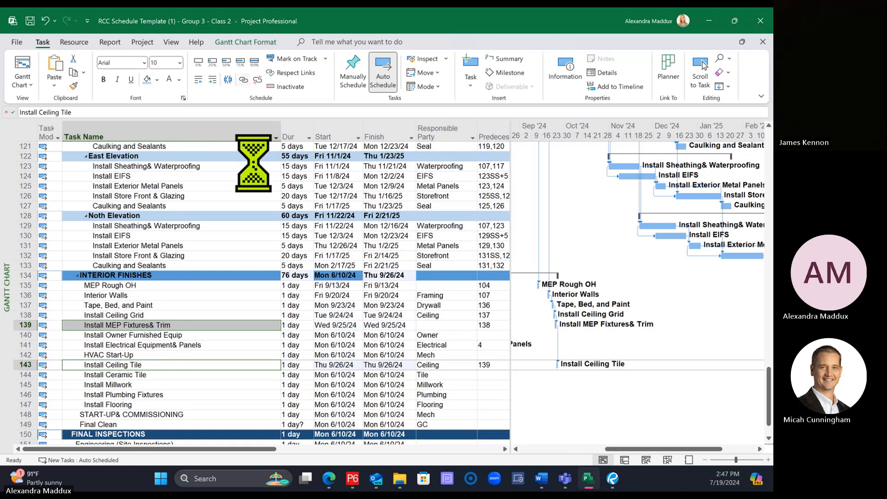
Step: Link both Install Ceiling Grid and Install MEP Fixtures & Trim as predecessors of Install Electrical Equipment & Panels
{"action": "left_click", "coordinate": [195, 345]}
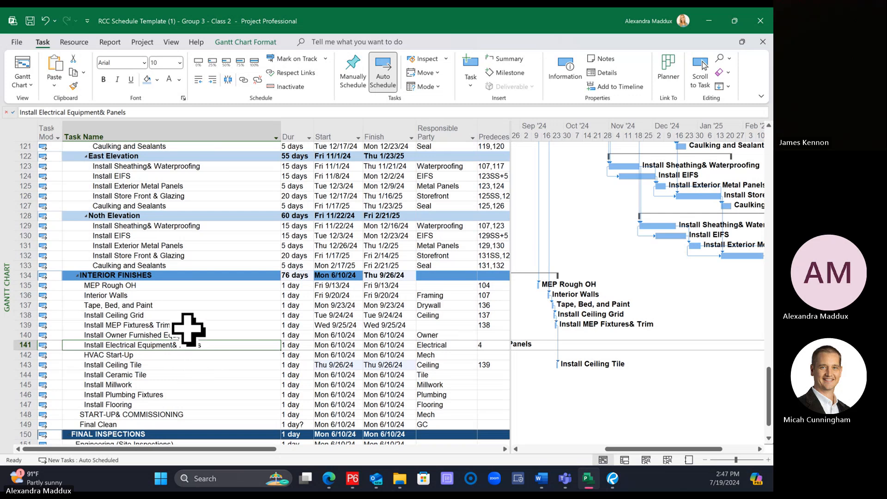
{"action": "left_click", "coordinate": [176, 314]}
{"action": "left_click", "coordinate": [180, 345], "text": "ctrl"}
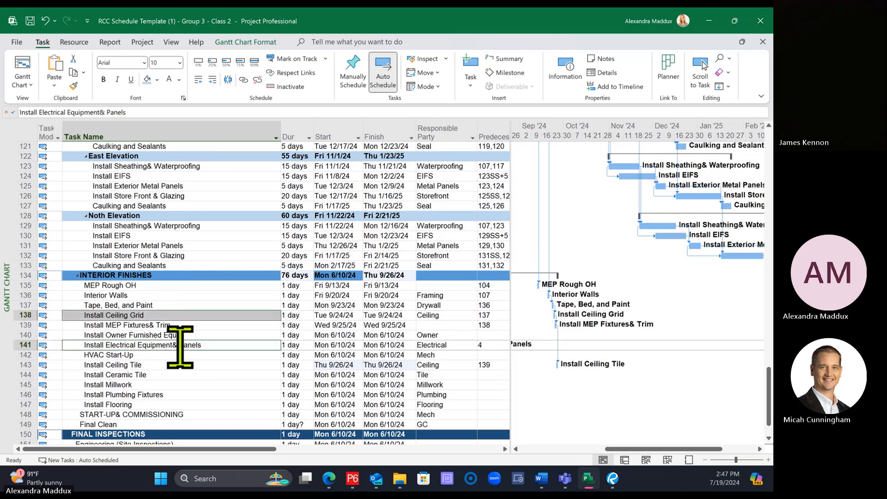
{"action": "left_click", "coordinate": [244, 80]}
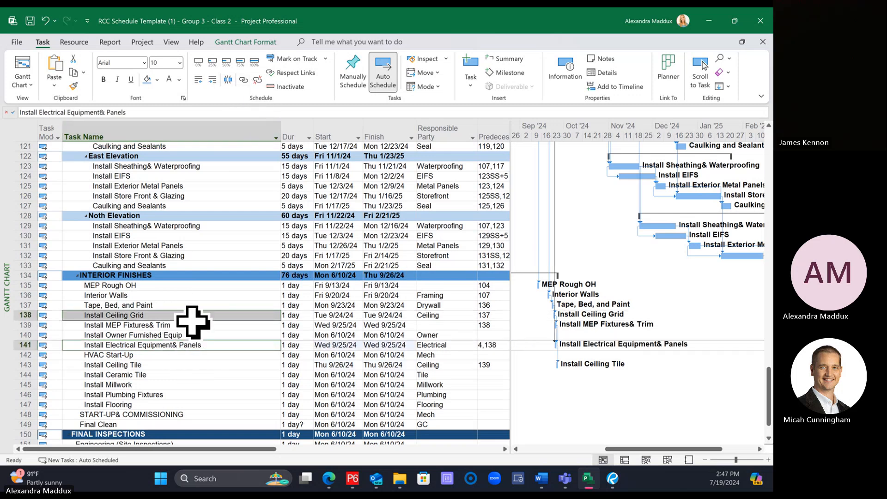
{"action": "left_click", "coordinate": [190, 325]}
{"action": "left_click", "coordinate": [194, 345], "text": "ctrl"}
{"action": "left_click", "coordinate": [243, 80]}
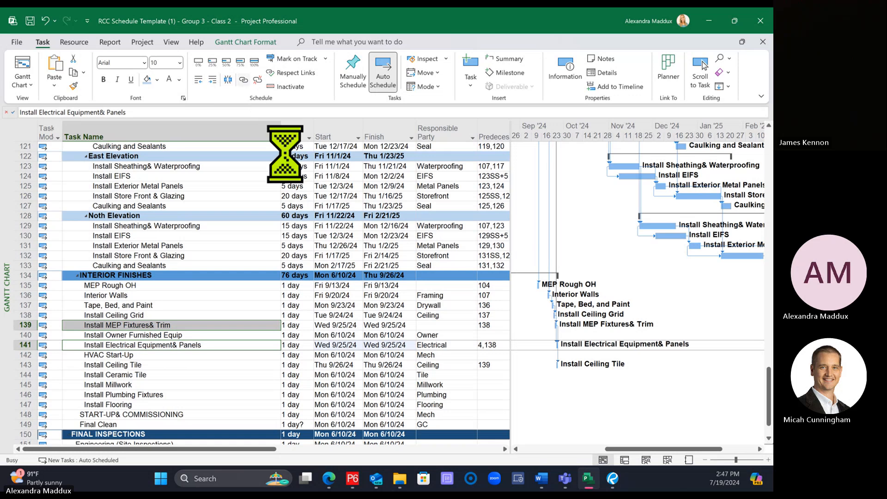
Step: Link Install Ceiling Tile, Install Ceramic Tile, and Install Millwork in sequence
{"action": "scroll", "coordinate": [248, 323], "scroll_direction": "down", "scroll_amount": 1}
{"action": "left_click", "coordinate": [166, 334]}
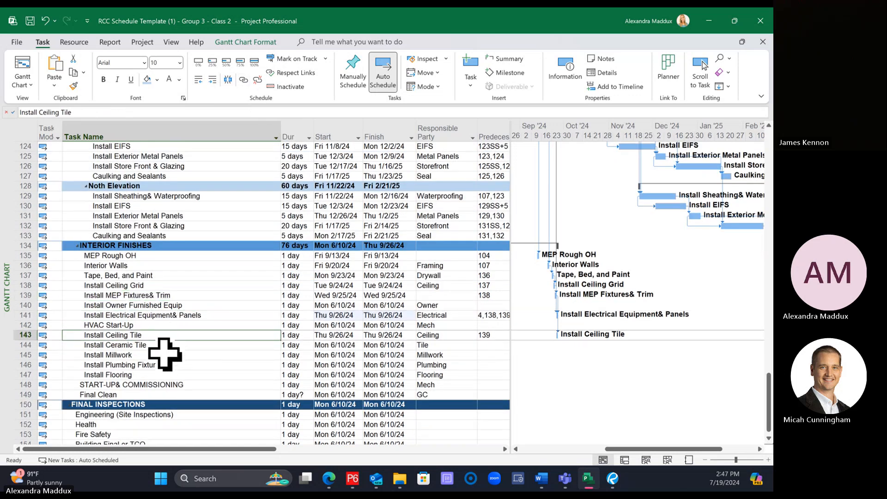
{"action": "left_click", "coordinate": [162, 355], "text": "shift"}
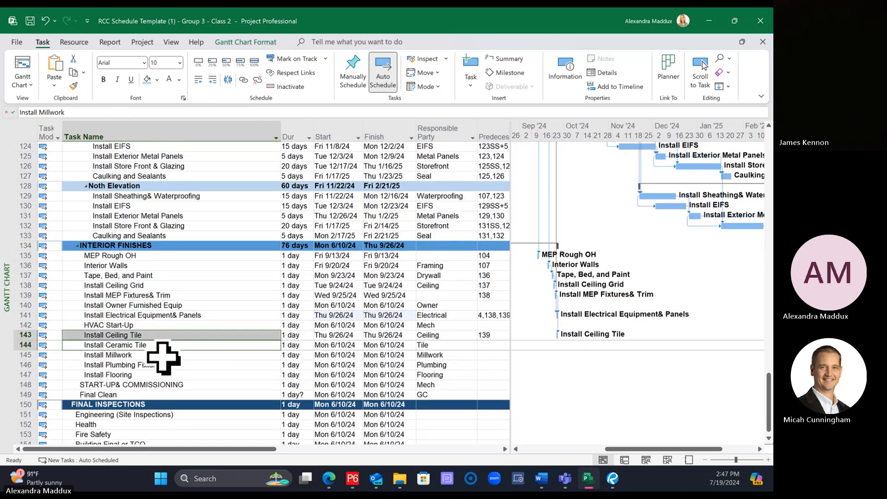
{"action": "left_click", "coordinate": [243, 80]}
Step: Link Install Millwork as the predecessor of both Install Plumbing Fixtures and Install Flooring
{"action": "left_click", "coordinate": [210, 355]}
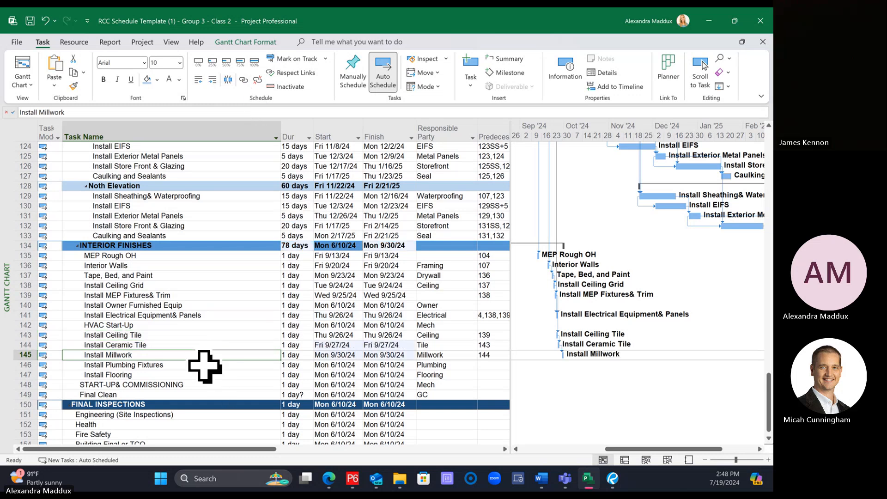
{"action": "left_click", "coordinate": [201, 369], "text": "shift"}
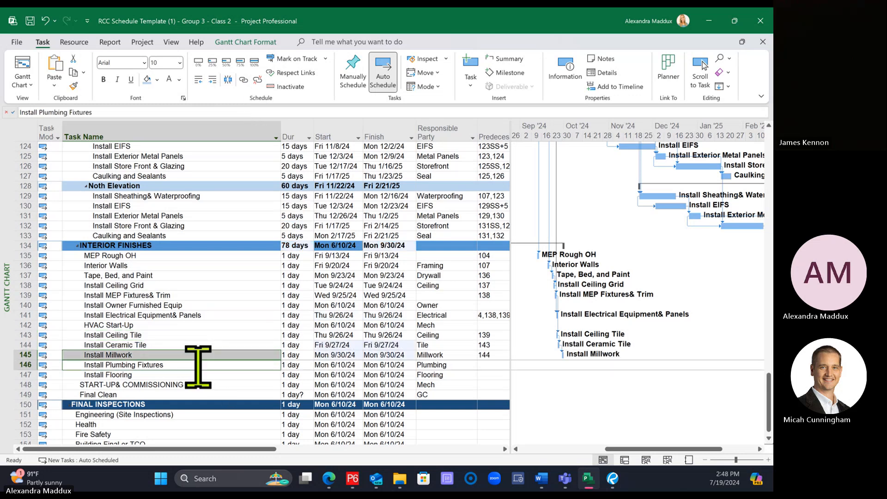
{"action": "left_click", "coordinate": [244, 80]}
{"action": "left_click", "coordinate": [153, 355]}
{"action": "left_click", "coordinate": [154, 374], "text": "ctrl"}
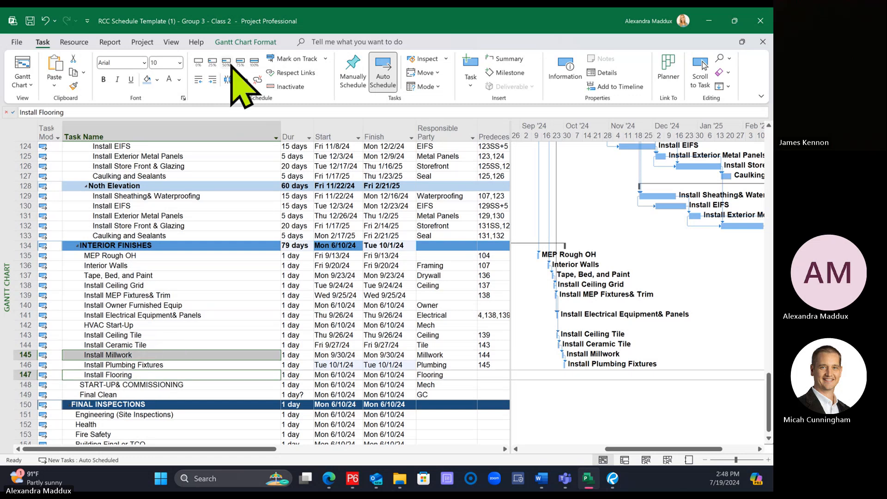
{"action": "left_click", "coordinate": [243, 80]}
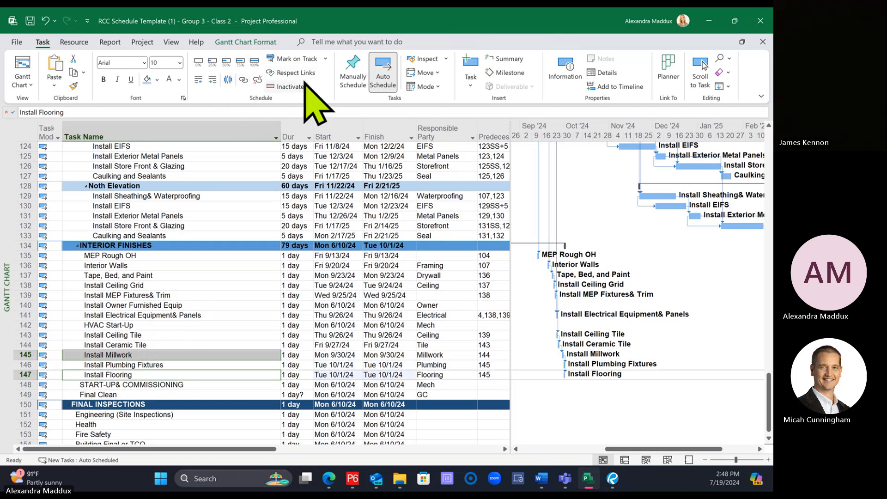
Step: Set the durations of MEP Rough OH to 15 days, Interior Walls to 10, Tape, Bed, and Paint to 20, and Install Ceiling Grid to 10
{"action": "left_click", "coordinate": [297, 255]}
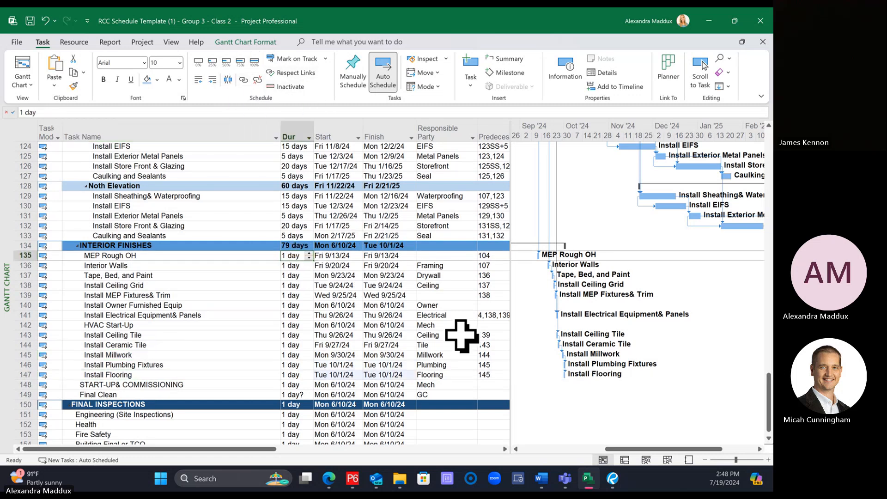
{"action": "type", "text": "15"}
{"action": "key", "text": "Return"}
{"action": "type", "text": "10"}
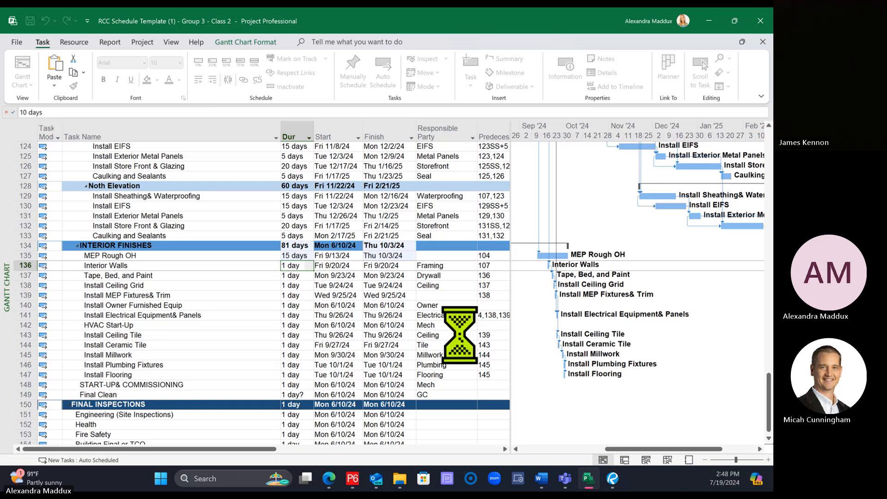
{"action": "key", "text": "Return"}
{"action": "type", "text": "2"}
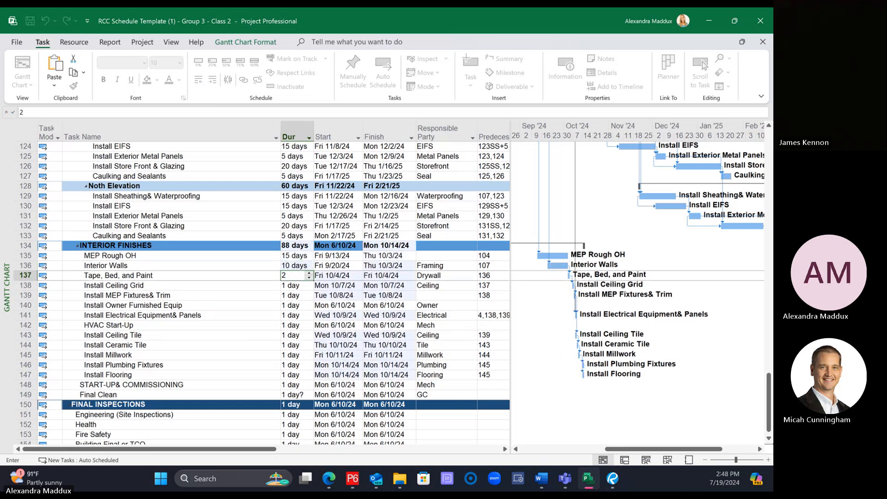
{"action": "type", "text": "0"}
{"action": "key", "text": "Return"}
{"action": "type", "text": "10"}
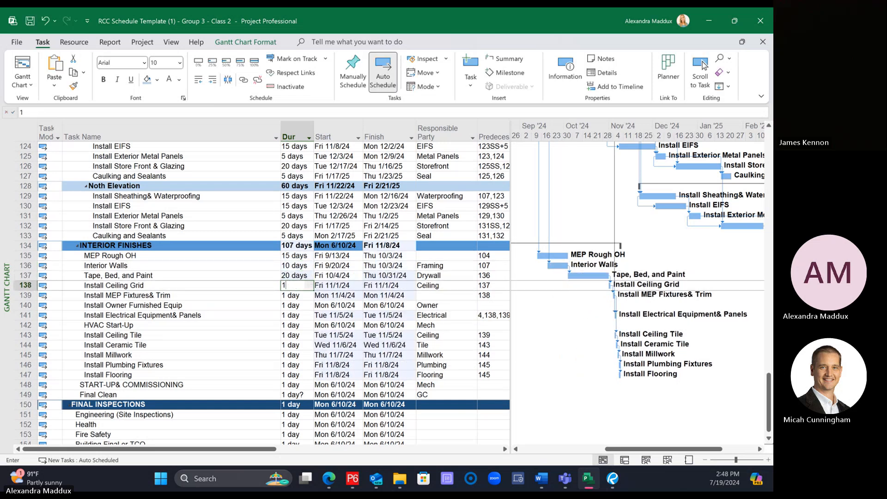
{"action": "key", "text": "Return"}
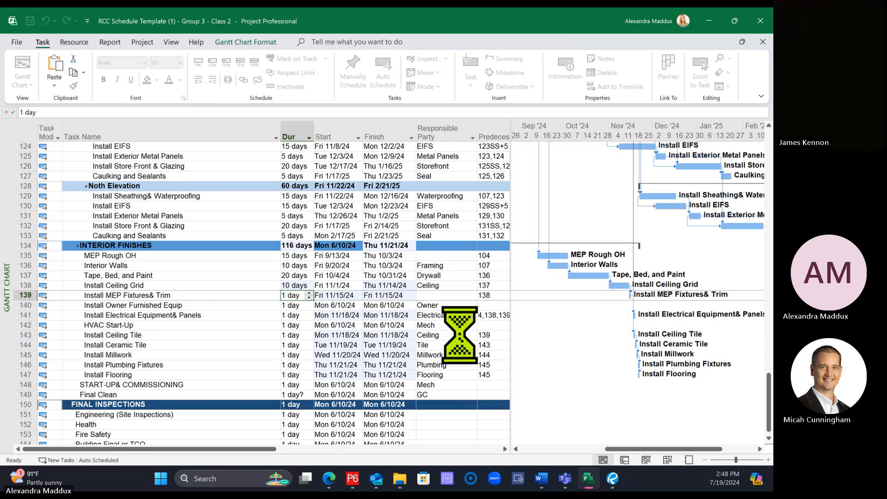
Step: Set the durations of Install MEP Fixtures & Trim to 5 days, Install Owner Furnished Equip to 10, Install Electrical Equipment & Panels to 5, and HVAC Start-Up to 5
{"action": "type", "text": "5"}
{"action": "key", "text": "Return"}
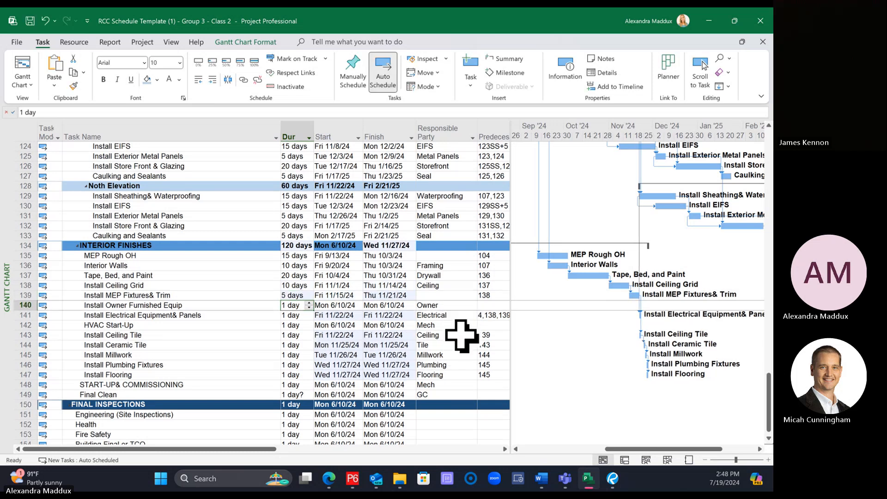
{"action": "type", "text": "10"}
{"action": "key", "text": "Return"}
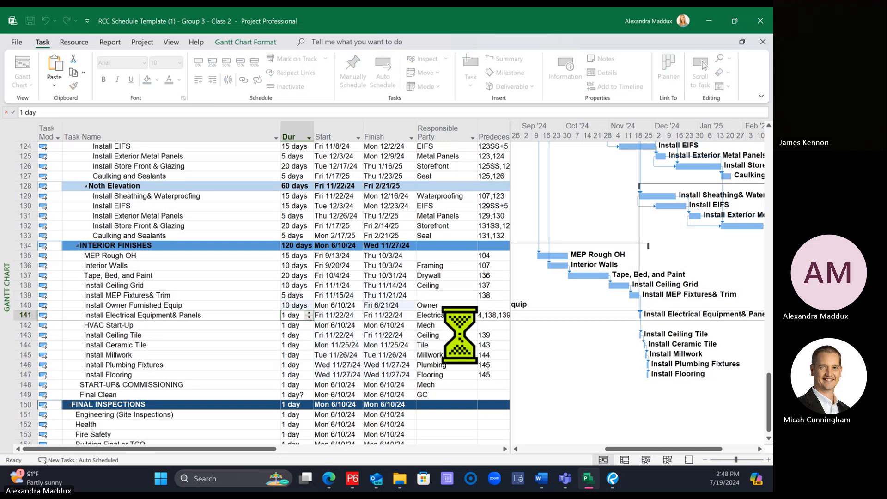
{"action": "type", "text": "5"}
{"action": "key", "text": "Return"}
{"action": "type", "text": "5"}
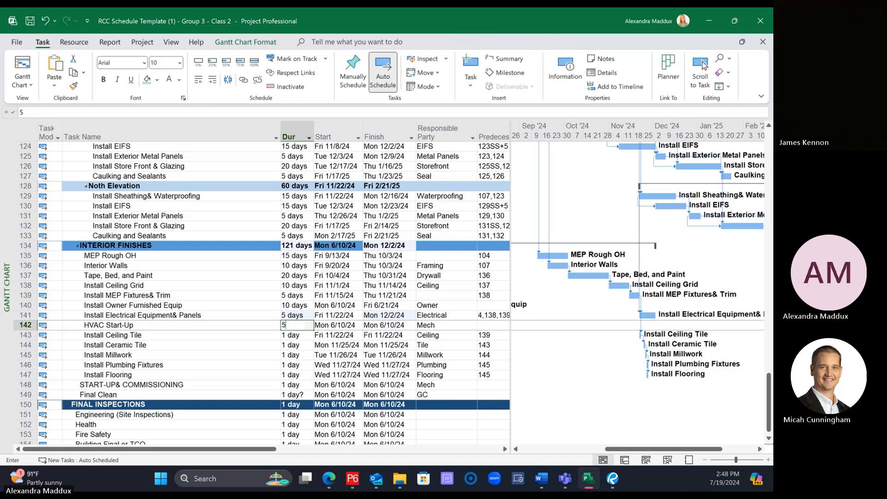
{"action": "key", "text": "Return"}
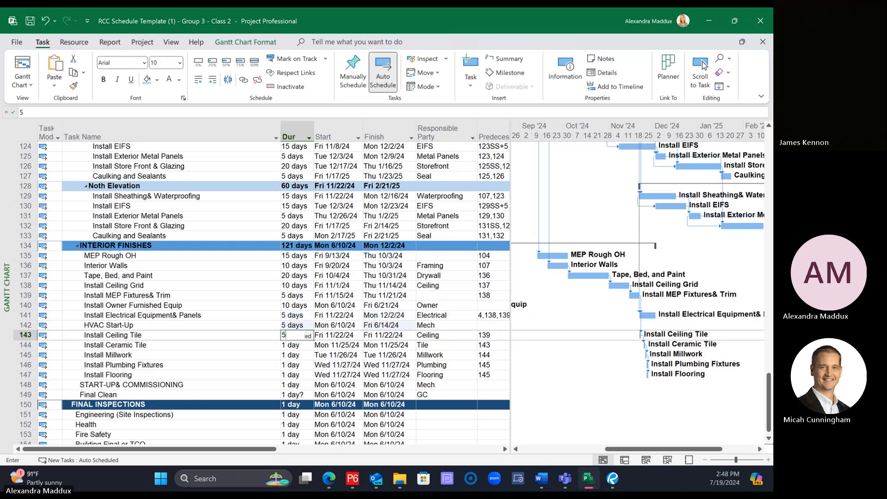
Step: Set the durations of Install Ceiling Tile to 5 days, Ceramic Tile to 15, Millwork to 10, Plumbing Fixtures to 3, and Flooring to 15
{"action": "type", "text": "5"}
{"action": "key", "text": "Return"}
{"action": "key", "text": "Return"}
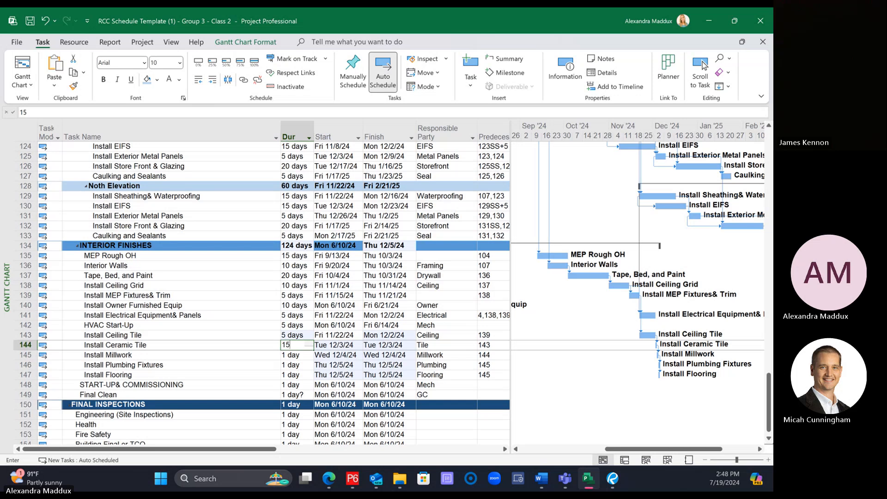
{"action": "key", "text": "Return"}
{"action": "type", "text": "10"}
{"action": "key", "text": "Return"}
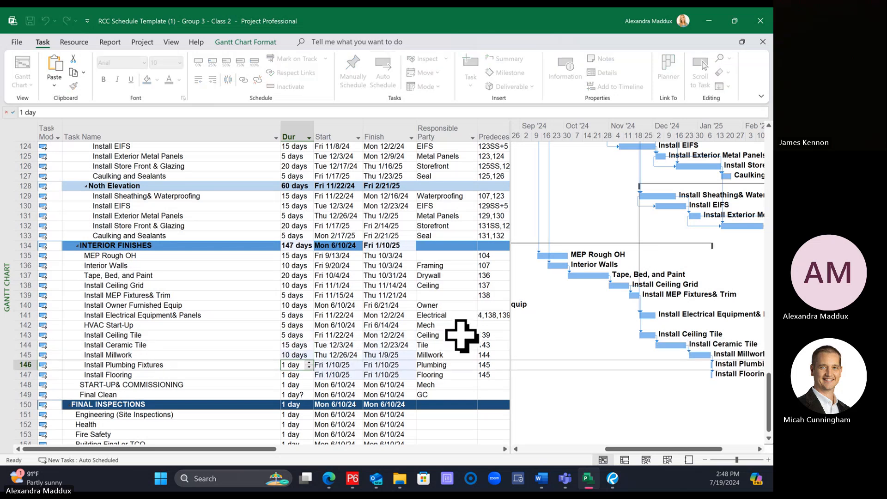
{"action": "key", "text": "Return"}
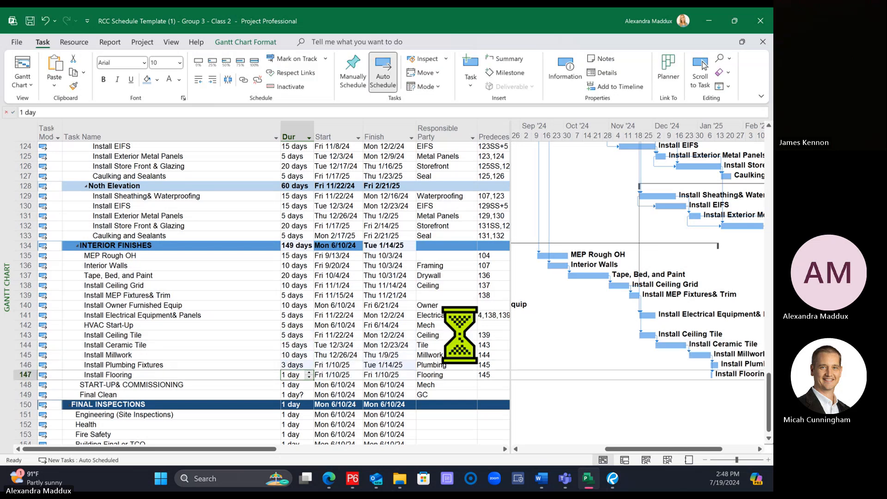
{"action": "type", "text": "15"}
{"action": "key", "text": "Return"}
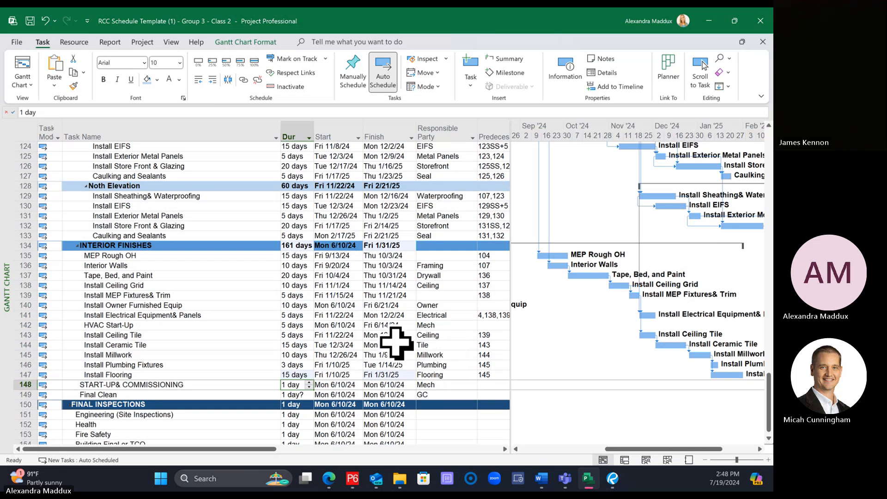
Step: Link HVAC Start-Up, START-UP & COMMISSIONING, and Final Clean in sequence
{"action": "left_click", "coordinate": [212, 325]}
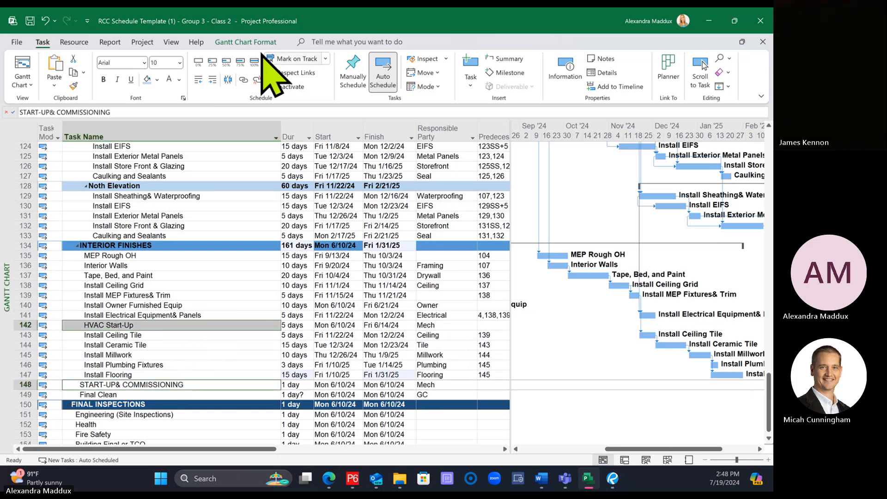
{"action": "left_click", "coordinate": [243, 79]}
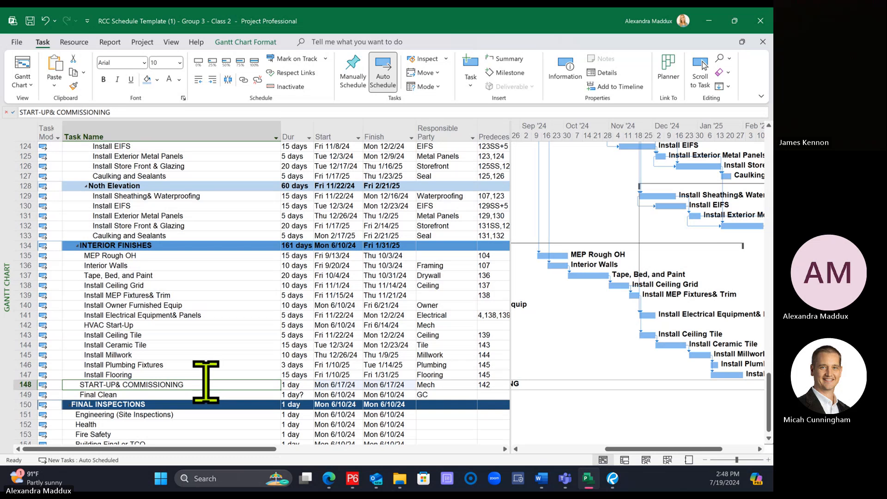
{"action": "left_click", "coordinate": [198, 394], "text": "shift"}
{"action": "left_click", "coordinate": [244, 80]}
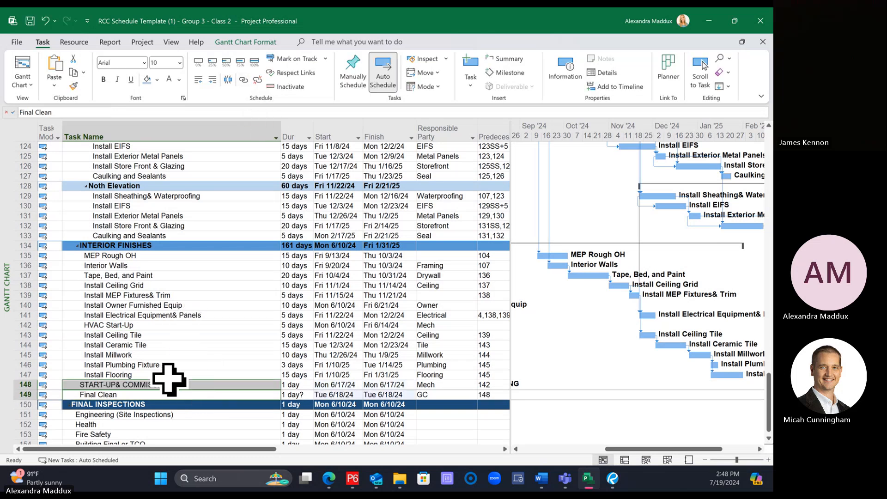
Step: Link Install Flooring as a predecessor of both Final Clean and Install Owner Furnished Equip
{"action": "left_click", "coordinate": [169, 375]}
{"action": "left_click", "coordinate": [168, 395], "text": "ctrl"}
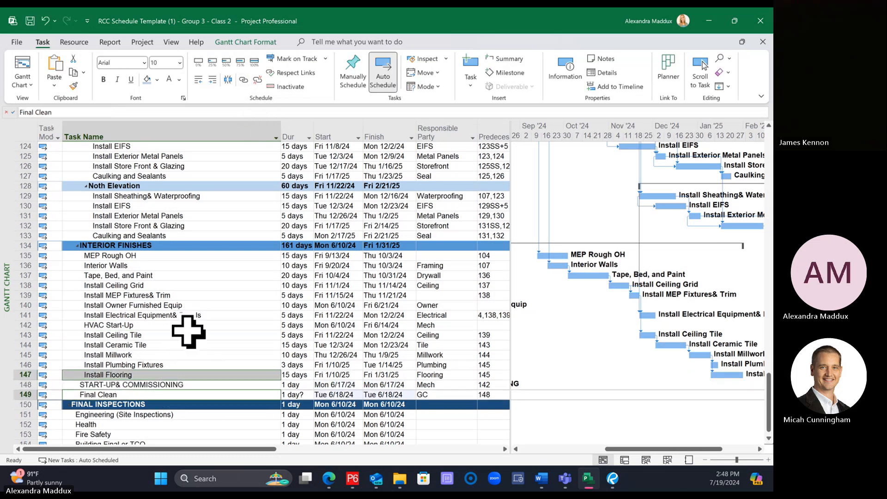
{"action": "left_click", "coordinate": [243, 79]}
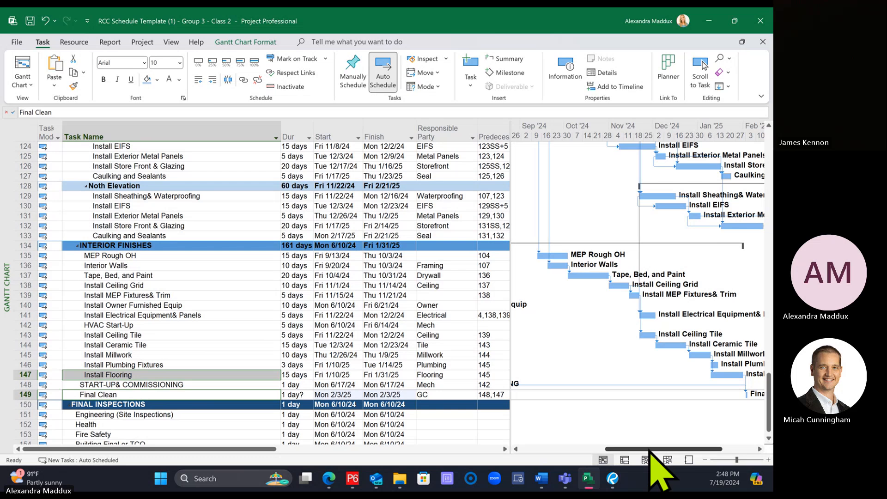
{"action": "mouse_move", "coordinate": [649, 449]}
{"action": "left_mouse_down"}
{"action": "mouse_move", "coordinate": [584, 450]}
{"action": "mouse_move", "coordinate": [632, 447]}
{"action": "left_mouse_up"}
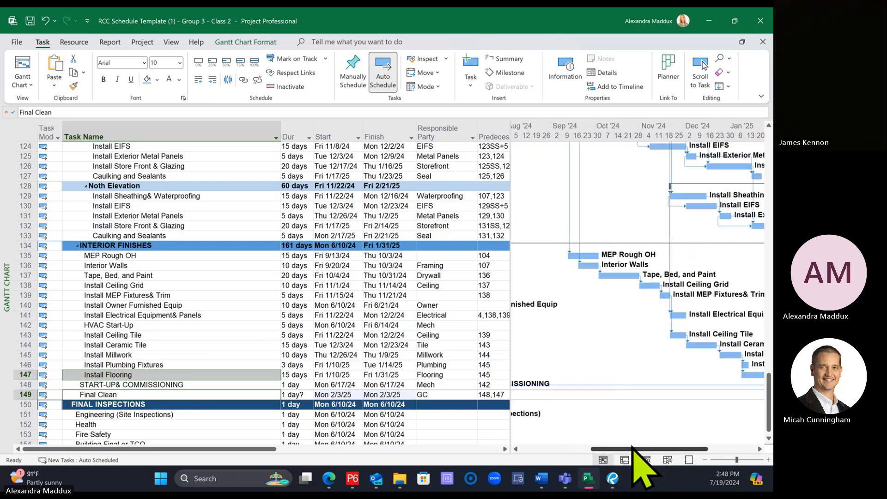
{"action": "left_click", "coordinate": [174, 364]}
{"action": "left_click", "coordinate": [162, 375]}
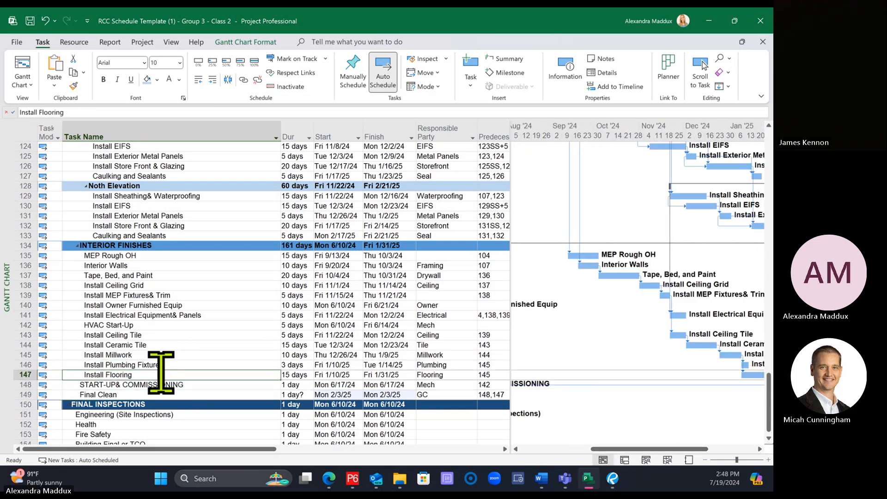
{"action": "left_click", "coordinate": [162, 303], "text": "ctrl"}
{"action": "left_click", "coordinate": [243, 80]}
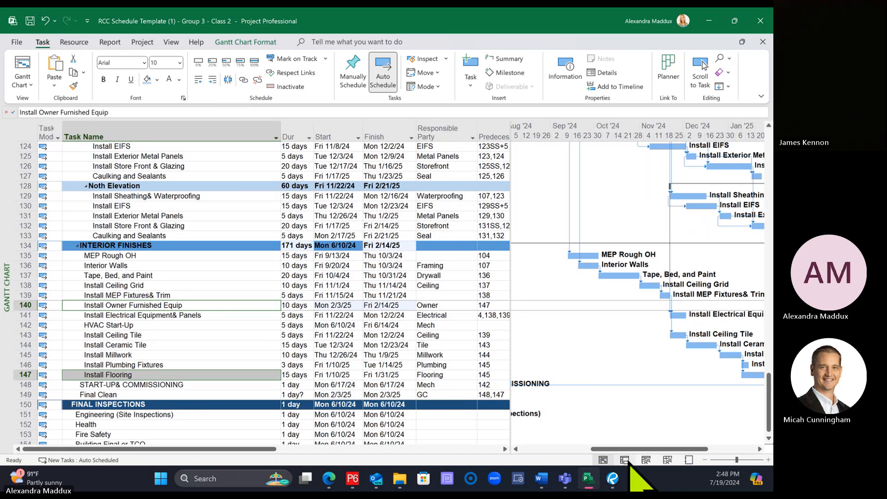
Step: Link Install Ceiling Tile as the predecessor of HVAC Start-Up
{"action": "left_click_drag", "start_coordinate": [645, 449], "coordinate": [591, 449]}
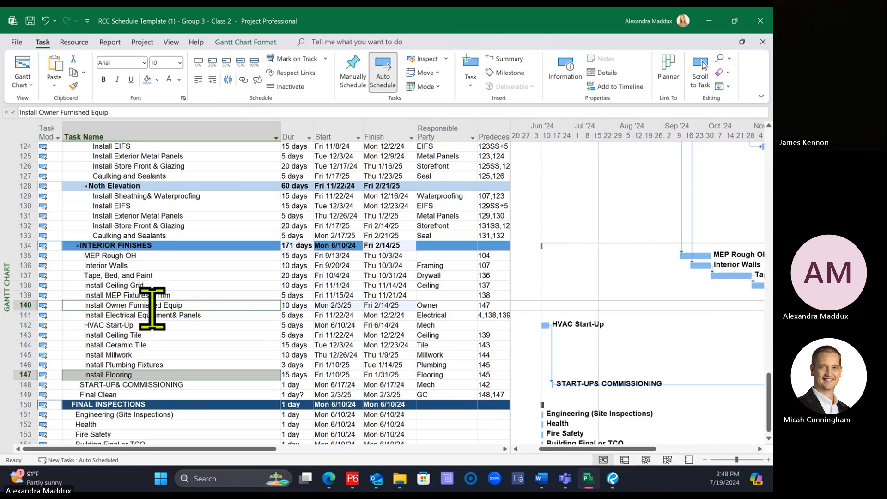
{"action": "left_click", "coordinate": [149, 325]}
{"action": "left_click", "coordinate": [156, 335]}
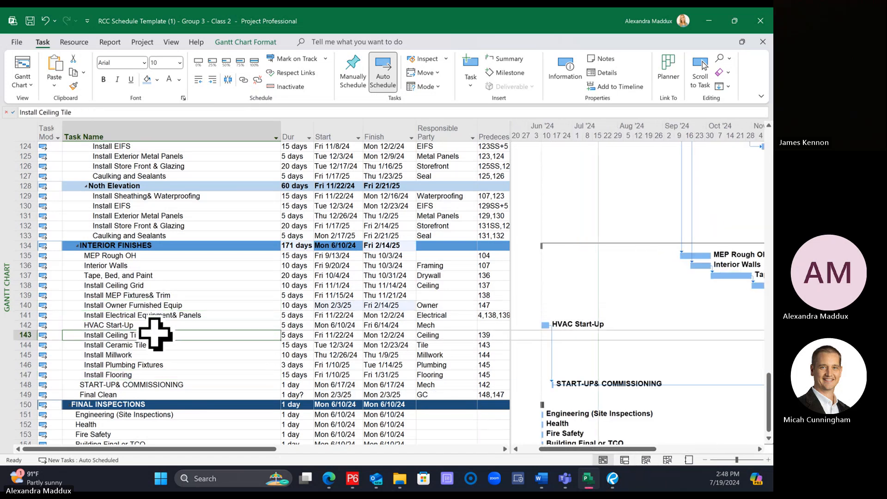
{"action": "left_click", "coordinate": [147, 325], "text": "ctrl"}
{"action": "left_click", "coordinate": [243, 79]}
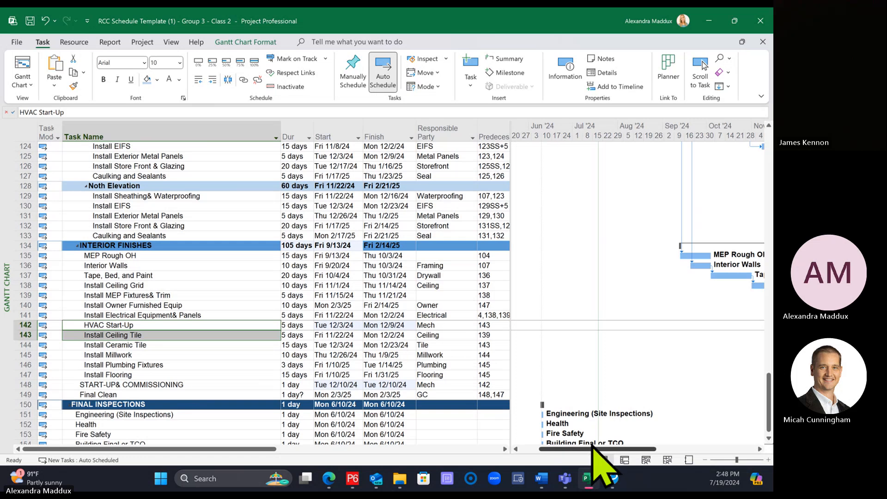
Step: Link the north elevation's Install Store Front & Glazing as a predecessor of both Install Flooring and Install Millwork
{"action": "left_click", "coordinate": [674, 448]}
{"action": "left_click_drag", "start_coordinate": [672, 450], "coordinate": [665, 451]}
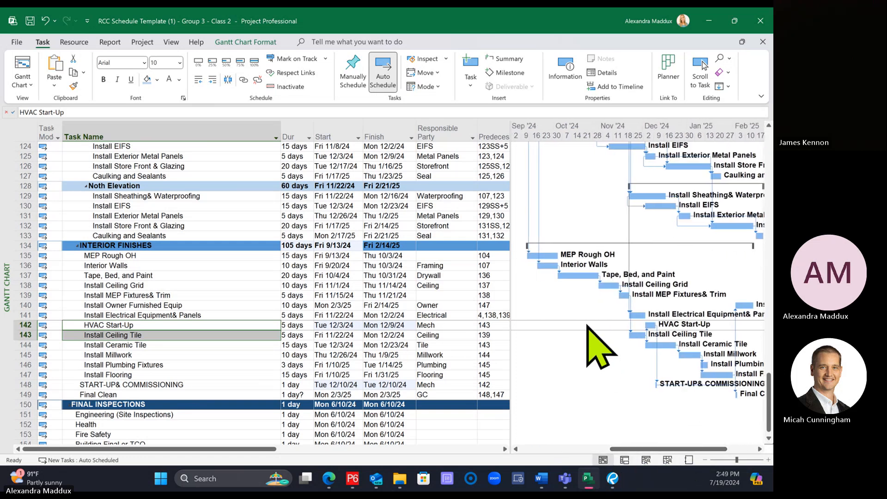
{"action": "left_click", "coordinate": [252, 226]}
{"action": "left_click", "coordinate": [152, 375], "text": "ctrl"}
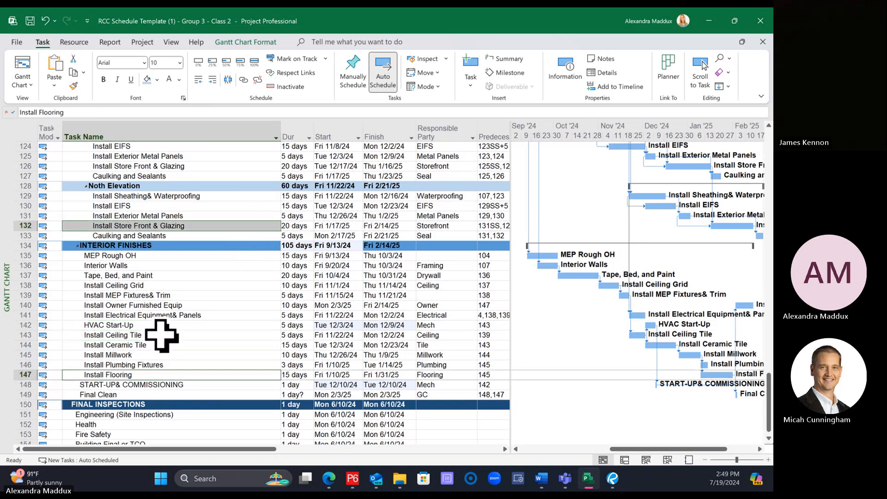
{"action": "left_click", "coordinate": [243, 80]}
{"action": "left_click", "coordinate": [164, 226]}
{"action": "left_click", "coordinate": [134, 355], "text": "ctrl"}
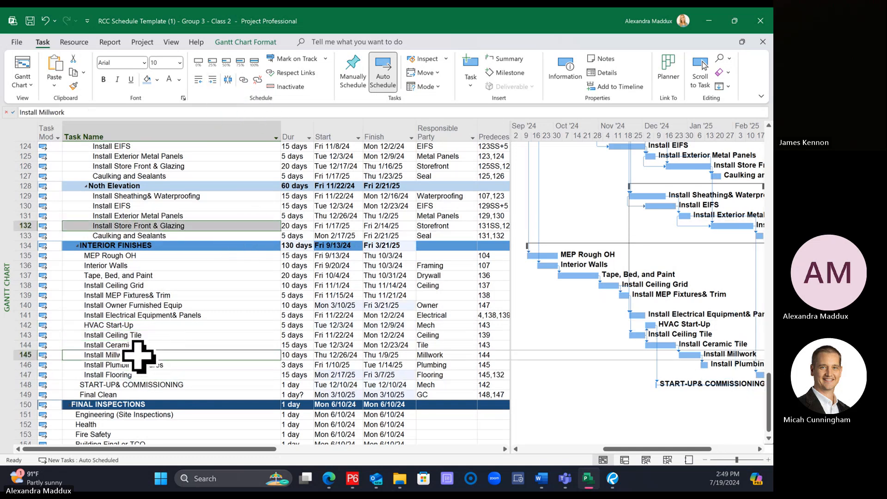
{"action": "left_click", "coordinate": [242, 79]}
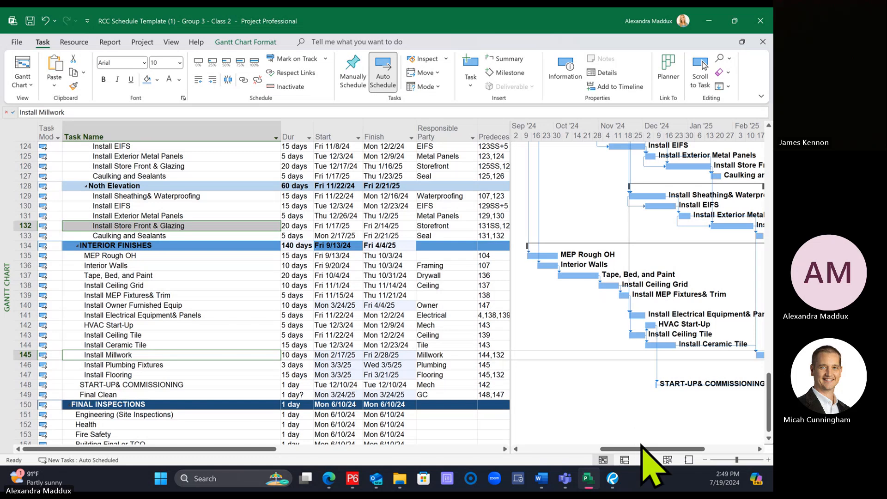
Step: Move the Install Owner Furnished Equip task row directly below Install Flooring
{"action": "left_click_drag", "start_coordinate": [642, 448], "coordinate": [683, 454]}
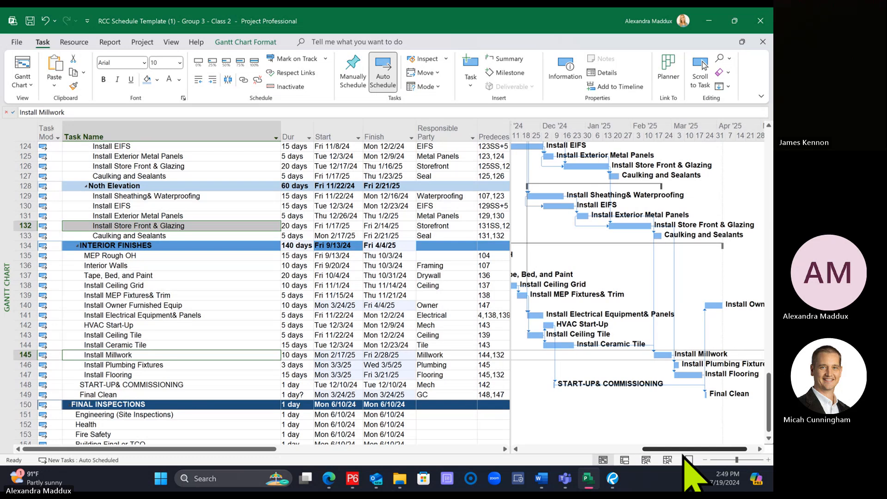
{"action": "left_click", "coordinate": [79, 305]}
{"action": "left_click", "coordinate": [26, 305]}
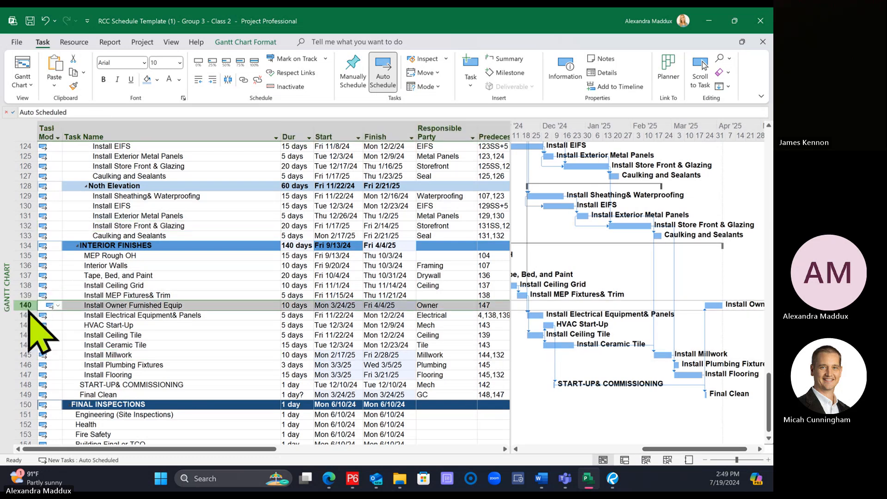
{"action": "left_click_drag", "start_coordinate": [32, 359], "coordinate": [33, 380]}
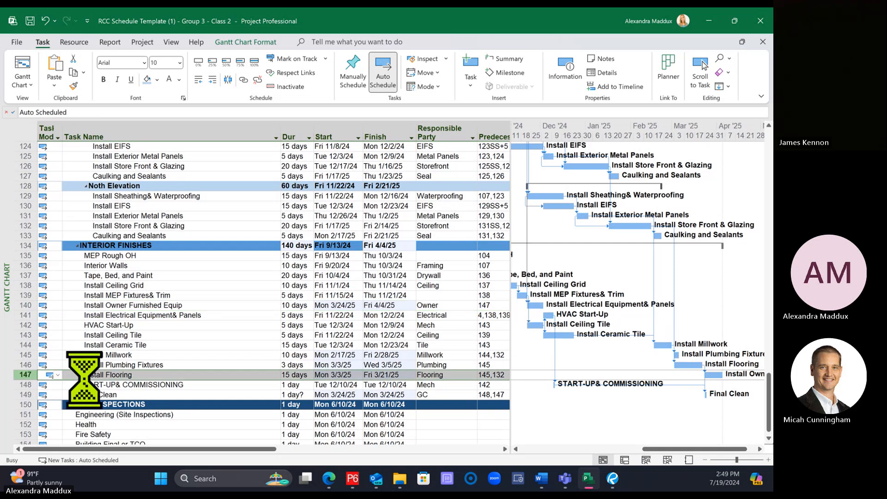
{"action": "left_click", "coordinate": [180, 344]}
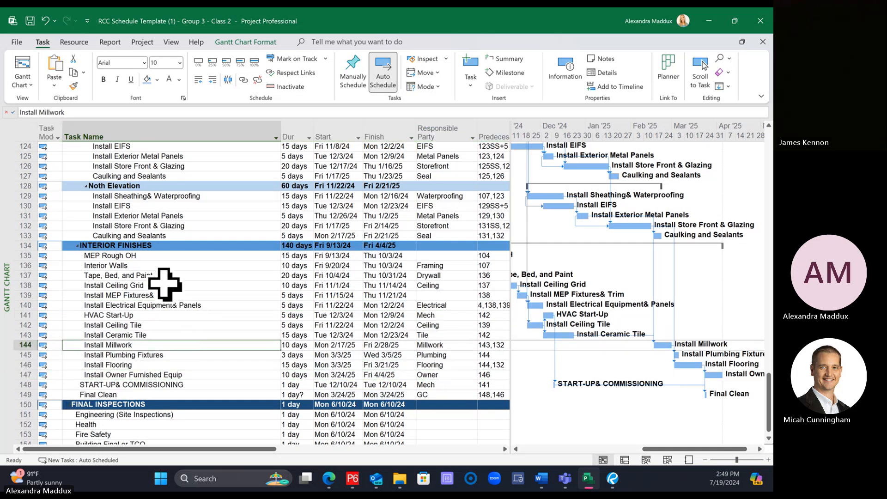
Step: Duplicate the MEP Rough OH task twice at the start of the Interior Finishes section
{"action": "left_click", "coordinate": [28, 256]}
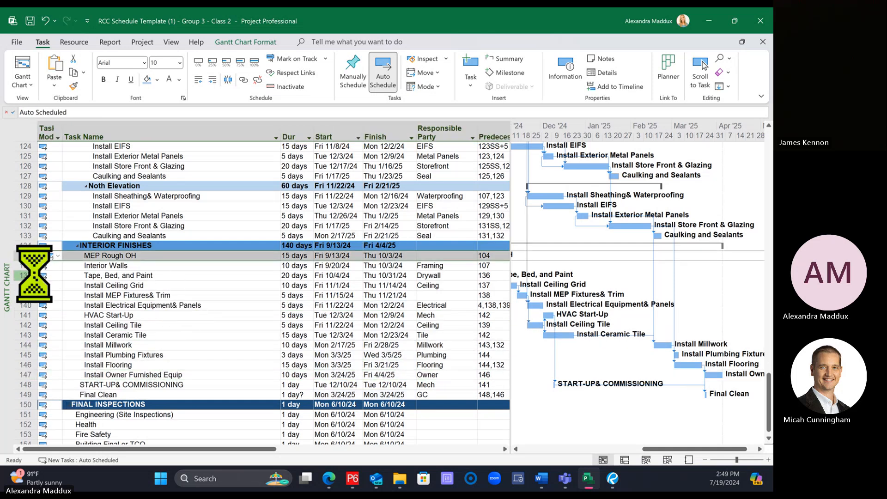
{"action": "key", "text": "ctrl+v"}
{"action": "key", "text": "ctrl+v"}
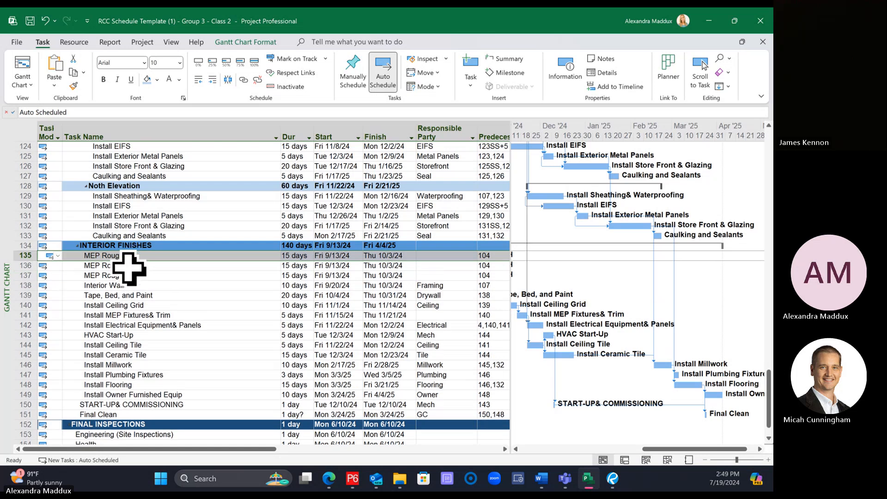
Step: Rename the first two MEP Rough OH tasks as Mechanical Rough OH and Electrical Rough OH
{"action": "left_click", "coordinate": [120, 255]}
{"action": "left_click_drag", "start_coordinate": [33, 112], "coordinate": [22, 113]}
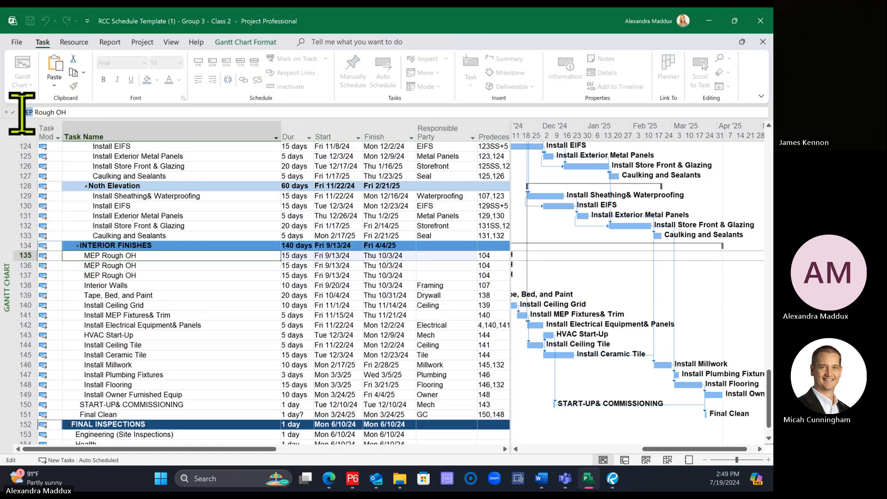
{"action": "type", "text": "Mechanical"}
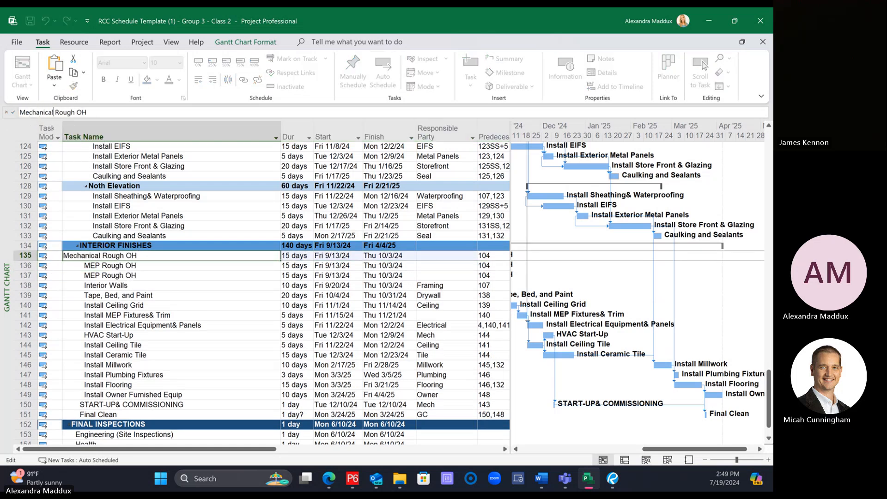
{"action": "key", "text": "Return"}
{"action": "left_click_drag", "start_coordinate": [33, 112], "coordinate": [8, 107]}
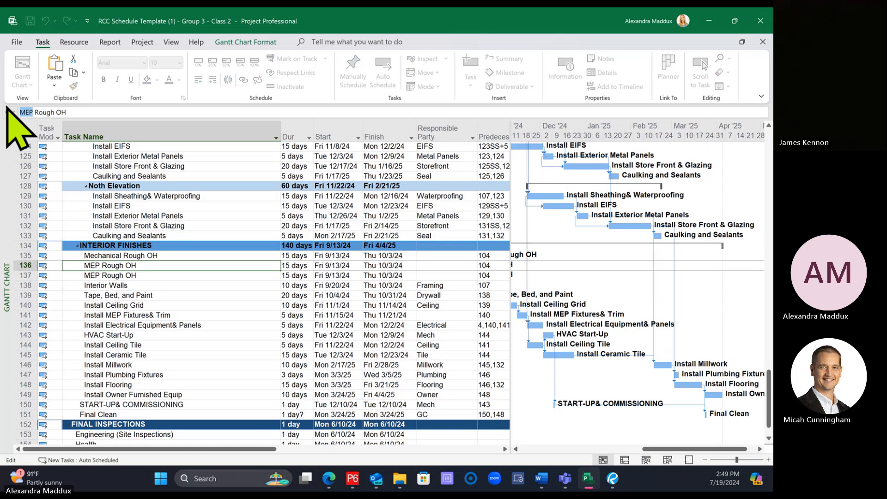
{"action": "type", "text": "Electrical"}
{"action": "key", "text": "Return"}
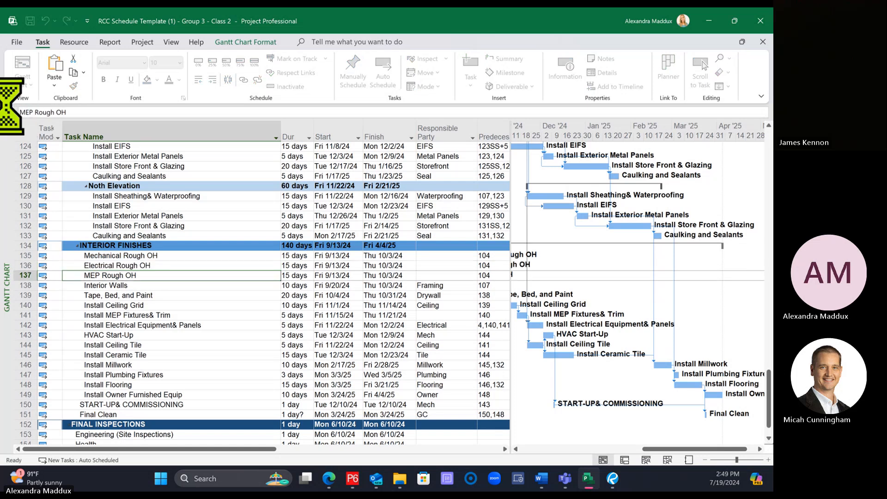
Step: Rename the remaining MEP Rough OH task as Plumbing Rough OH
{"action": "left_click_drag", "start_coordinate": [5, 90], "coordinate": [8, 107]}
{"action": "key", "text": "BackSpace"}
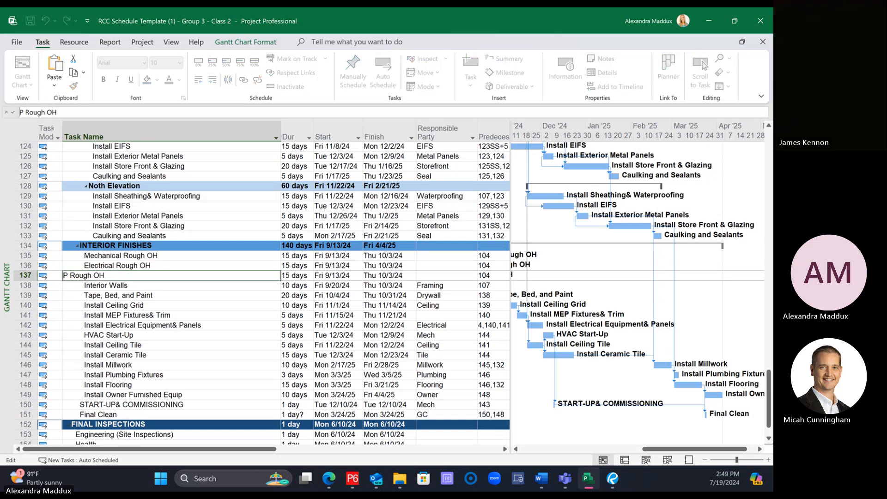
{"action": "type", "text": "Plumb"}
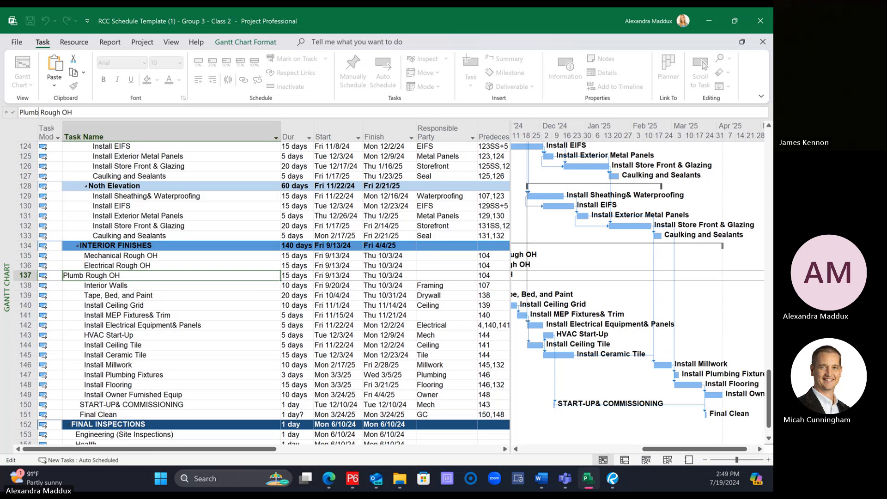
{"action": "type", "text": "ing"}
{"action": "key", "text": "Return"}
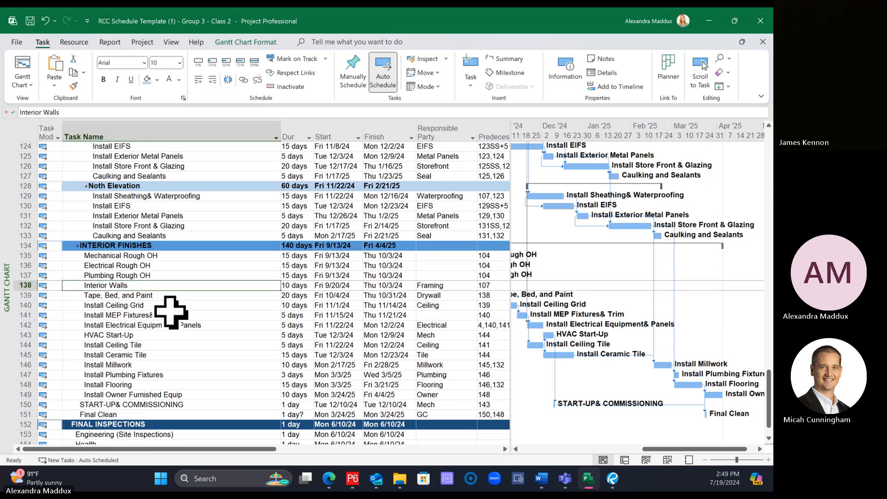
Step: Enter Mech, Elecrical and Plumbing as the responsible parties of the mechanical, electrical and plumbing Rough OH tasks respectively
{"action": "left_click", "coordinate": [441, 256]}
{"action": "type", "text": "Mech"}
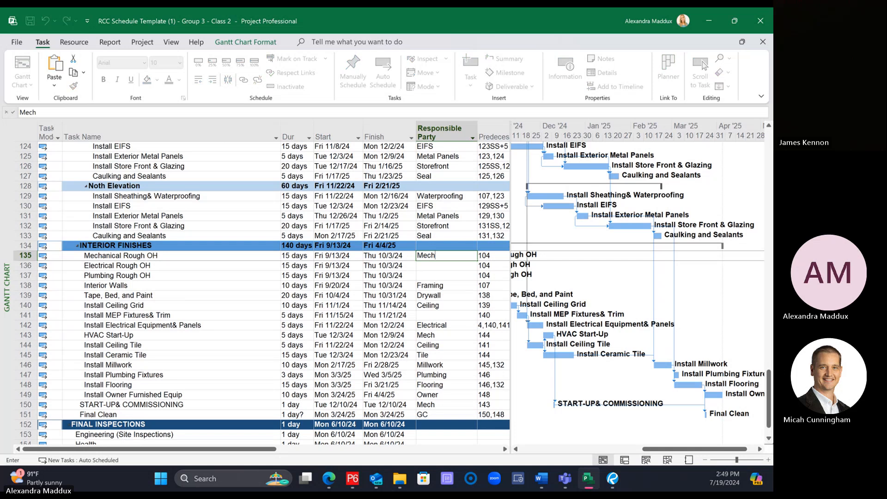
{"action": "key", "text": "Return"}
{"action": "type", "text": "Elecrical"}
{"action": "key", "text": "Return"}
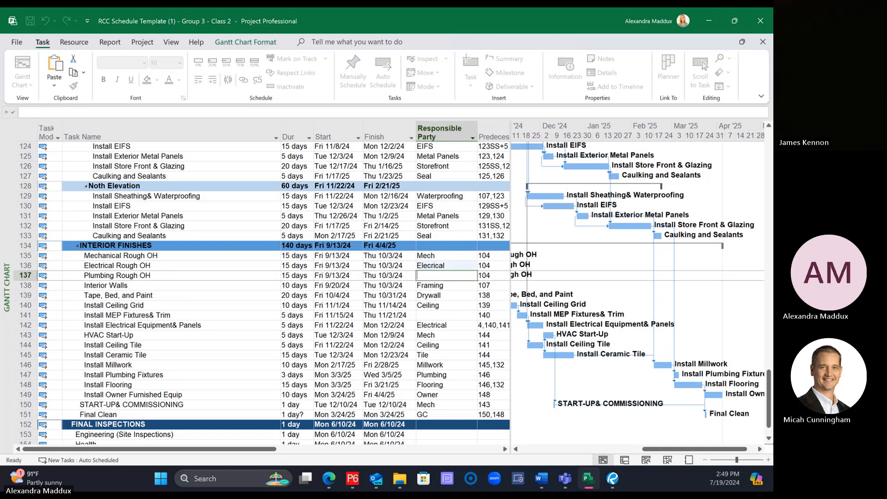
{"action": "type", "text": "Plumbing"}
{"action": "key", "text": "Return"}
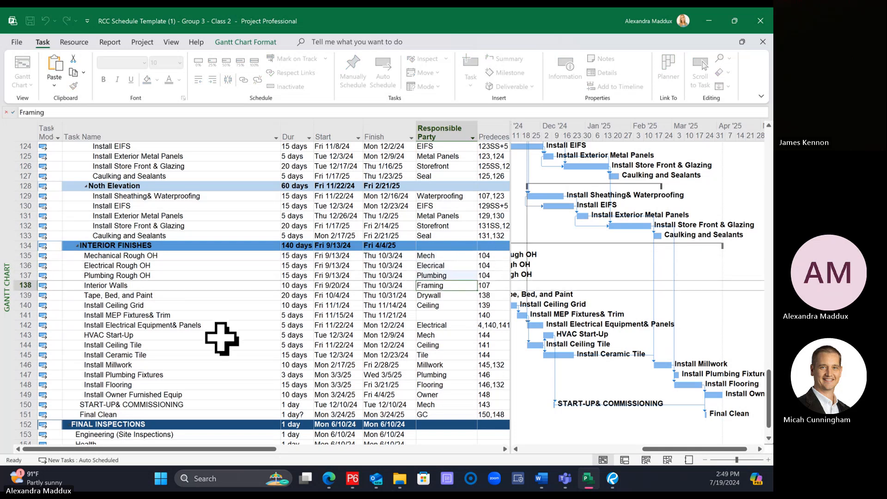
Step: Duplicate the Install MEP Fixtures& Trim task directly below Install Ceiling Grid
{"action": "left_click", "coordinate": [8, 315]}
{"action": "key", "text": "ctrl+c"}
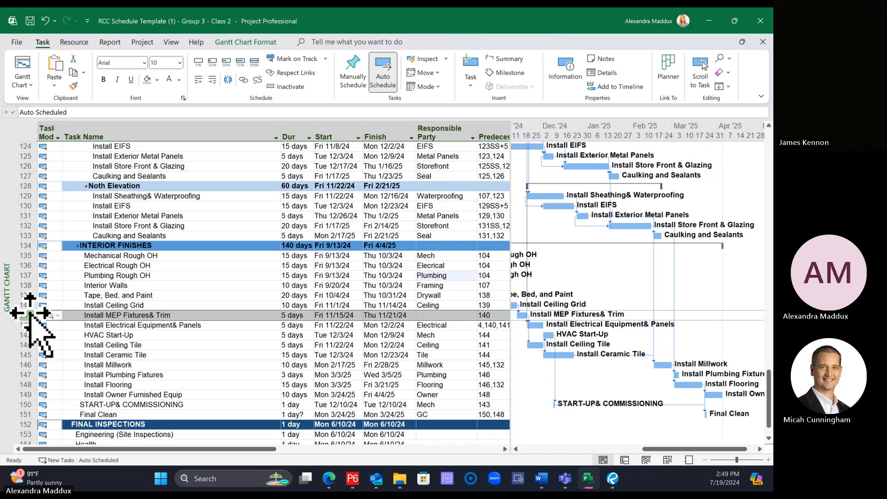
{"action": "key", "text": "ctrl+v"}
Step: Rename the two Install MEP Fixtures& Trim tasks as Install Mechanical Fixtures& Trim and Install Electrical Fixtures& Trim
{"action": "left_click", "coordinate": [119, 315]}
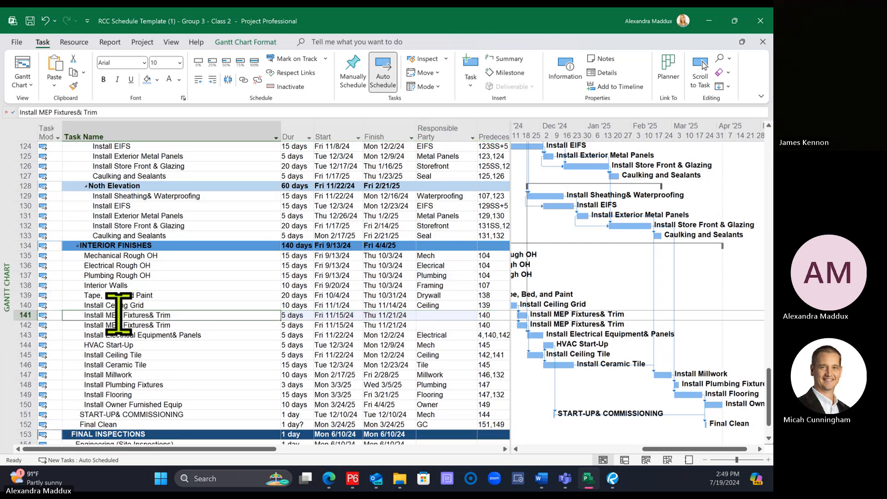
{"action": "left_click", "coordinate": [52, 112]}
{"action": "key", "text": "BackSpace"}
{"action": "key", "text": "BackSpace"}
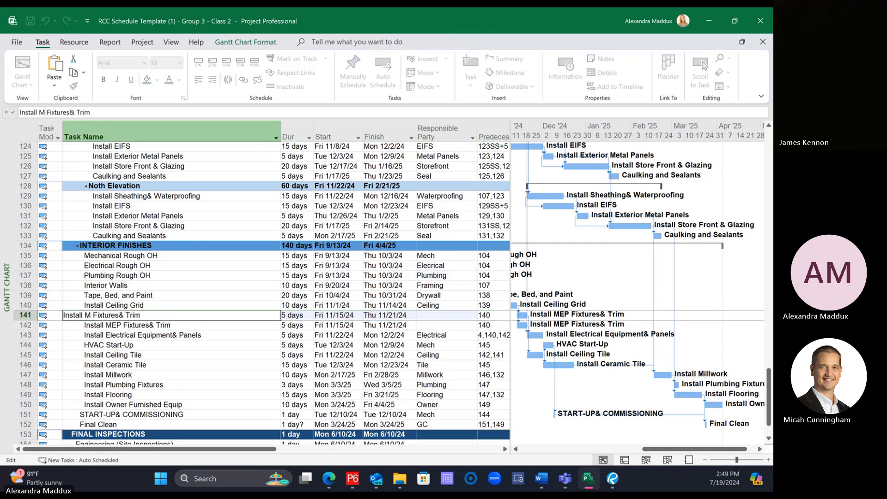
{"action": "type", "text": "echanical"}
{"action": "key", "text": "Return"}
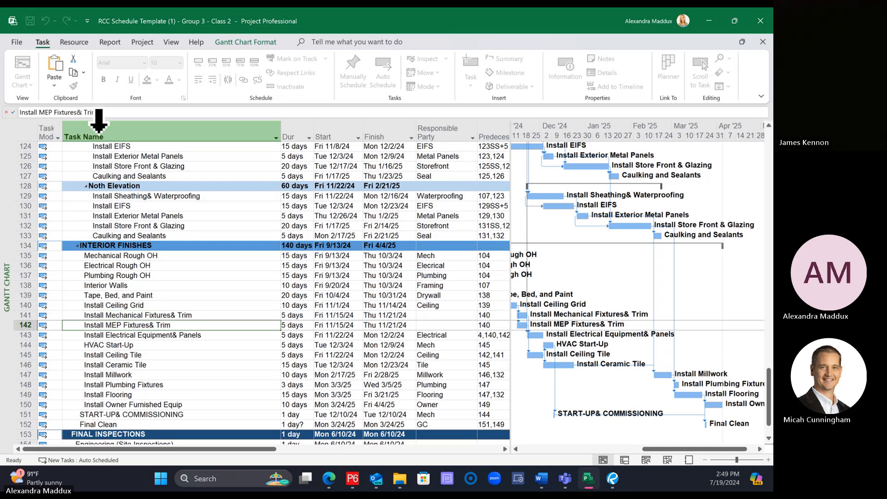
{"action": "left_click", "coordinate": [53, 112]}
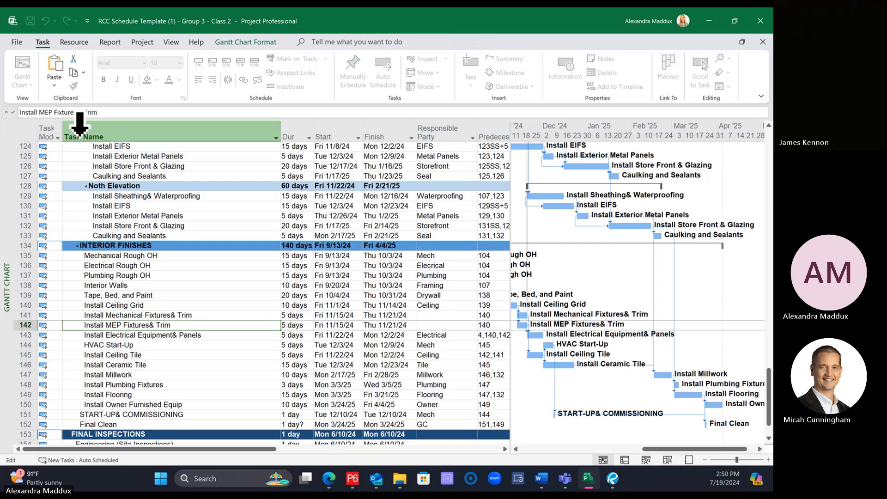
{"action": "key", "text": "BackSpace"}
{"action": "type", "text": "Electrical"}
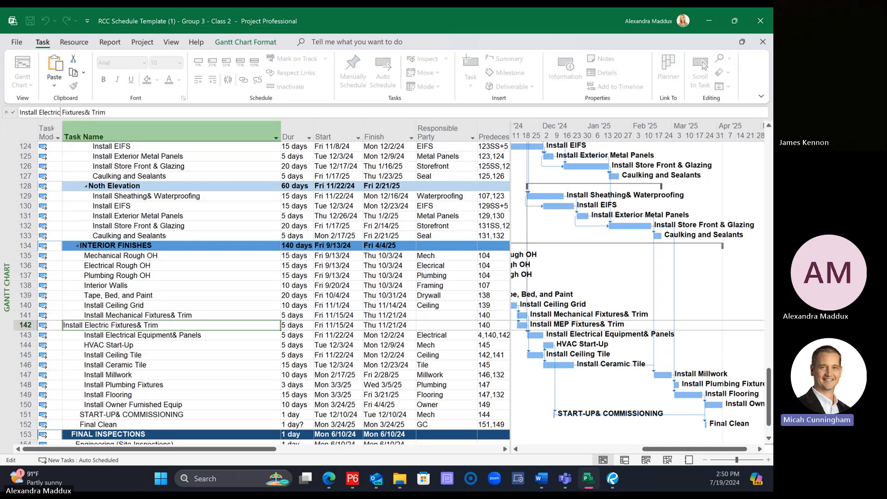
{"action": "key", "text": "Return"}
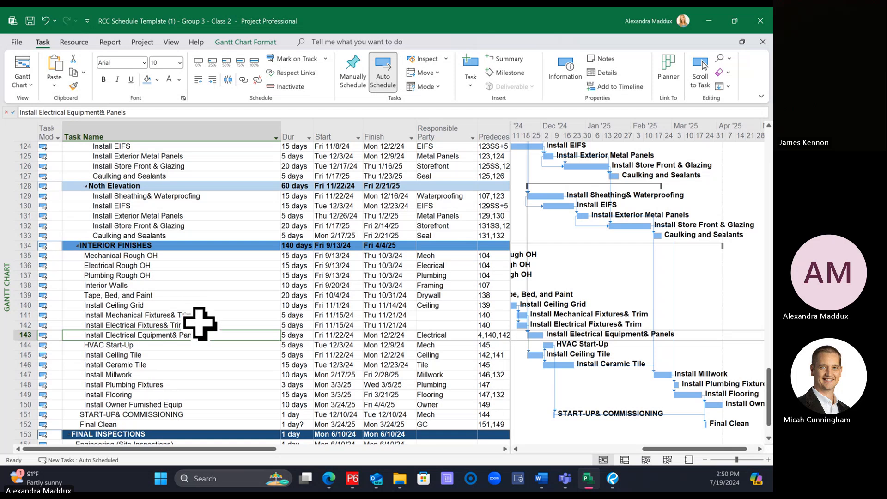
Step: Insert the missing space before the ampersand in the mechanical fixtures, electrical fixtures and electrical equipment task names
{"action": "left_click", "coordinate": [200, 325]}
{"action": "left_click", "coordinate": [91, 112]}
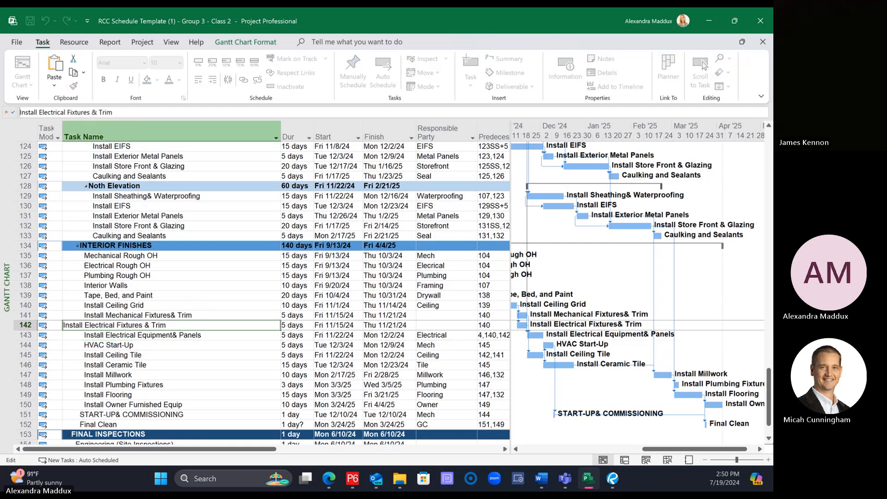
{"action": "key", "text": "Return"}
{"action": "left_click", "coordinate": [130, 315]}
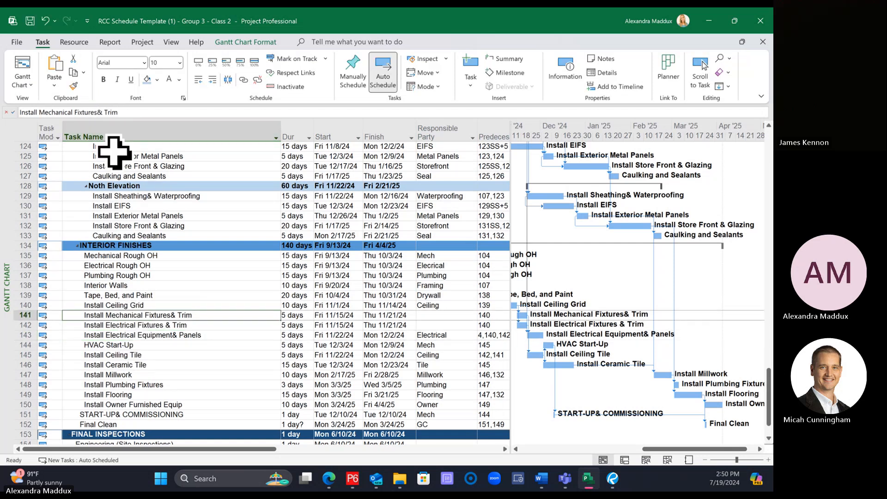
{"action": "key", "text": "Return"}
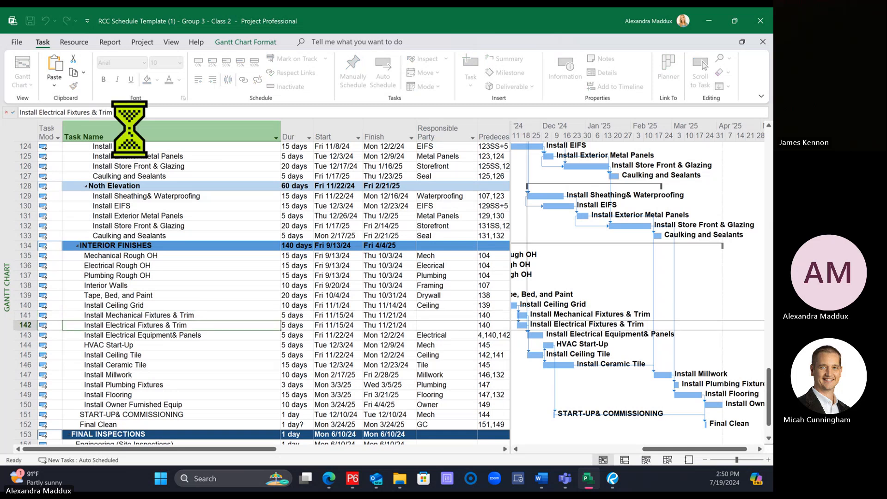
{"action": "left_click", "coordinate": [200, 335]}
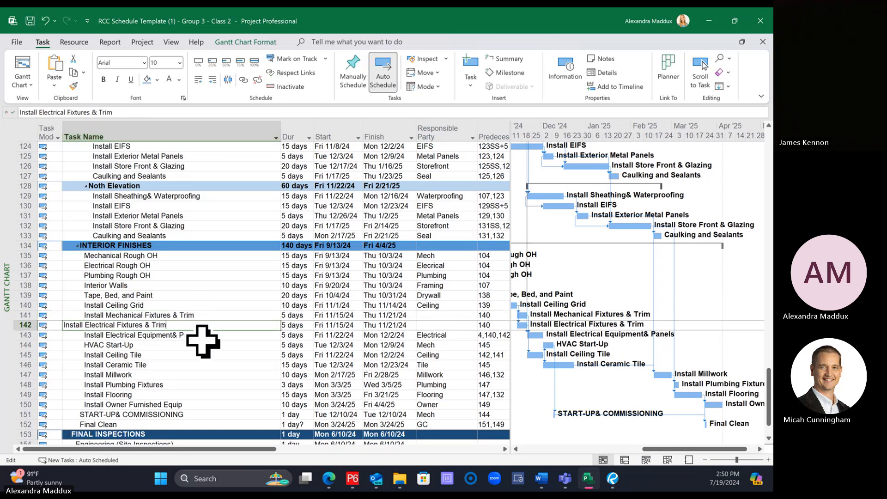
{"action": "left_click", "coordinate": [99, 113]}
{"action": "key", "text": "Return"}
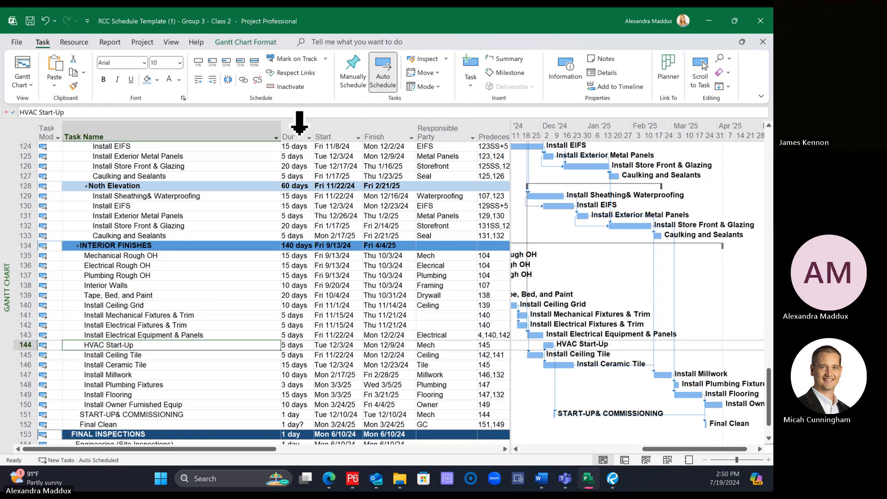
Step: Set the responsible party to Mech for Install Mechanical Fixtures & Trim and Electrical for Install Electrical Fixtures & Trim
{"action": "left_click", "coordinate": [449, 316]}
{"action": "type", "text": "Mecha"}
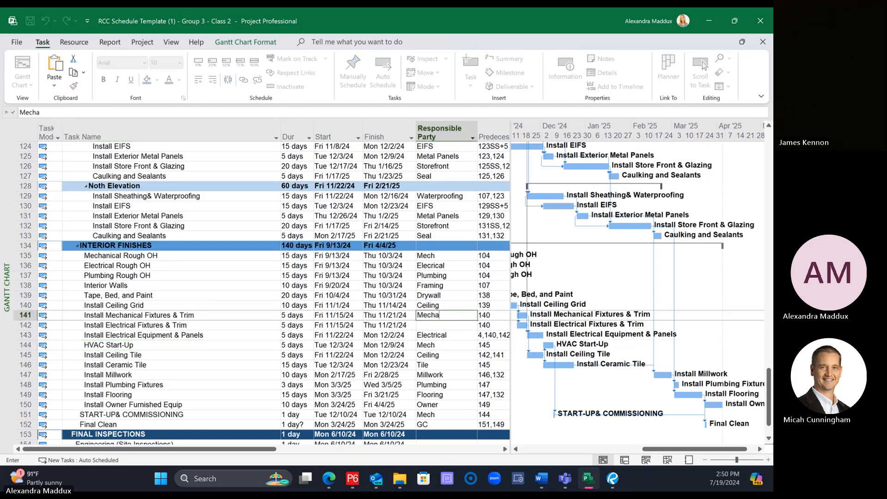
{"action": "key", "text": "Return"}
{"action": "type", "text": "E"}
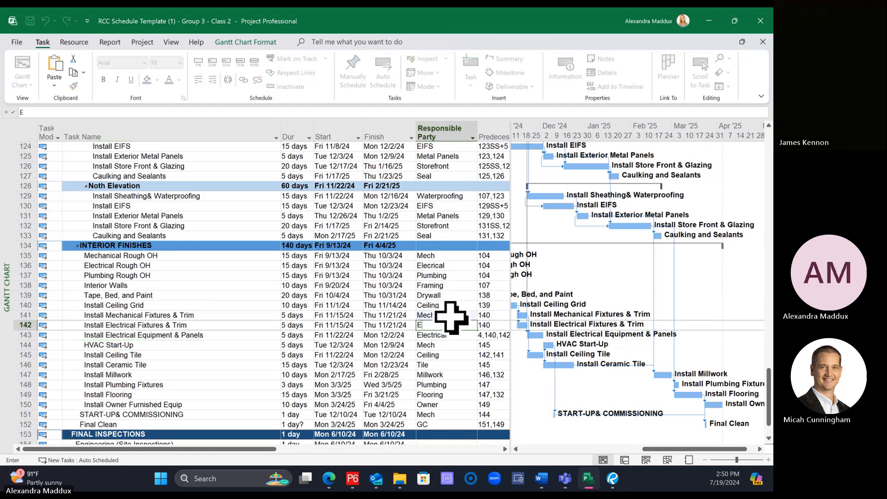
{"action": "type", "text": "lectrical"}
{"action": "key", "text": "Return"}
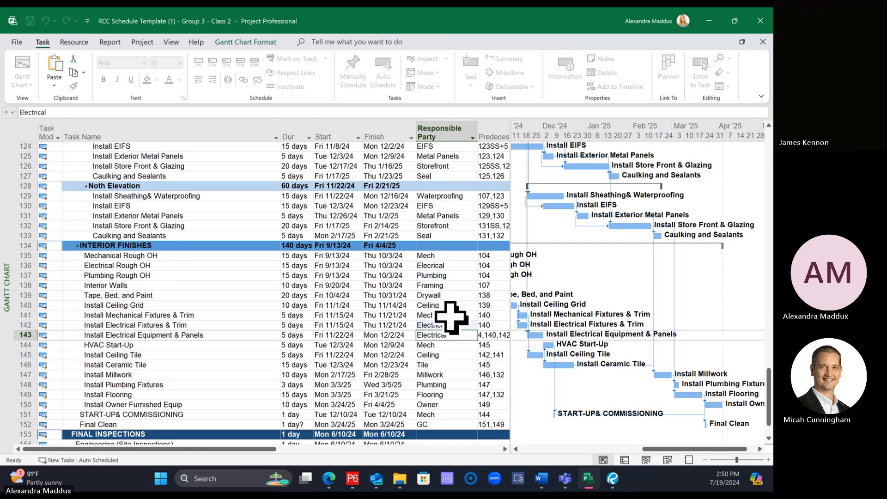
Step: Group the three Rough OH tasks and Interior Walls under a new summary task named Interior Rough-ins
{"action": "scroll", "coordinate": [399, 261], "scroll_direction": "down", "scroll_amount": 2}
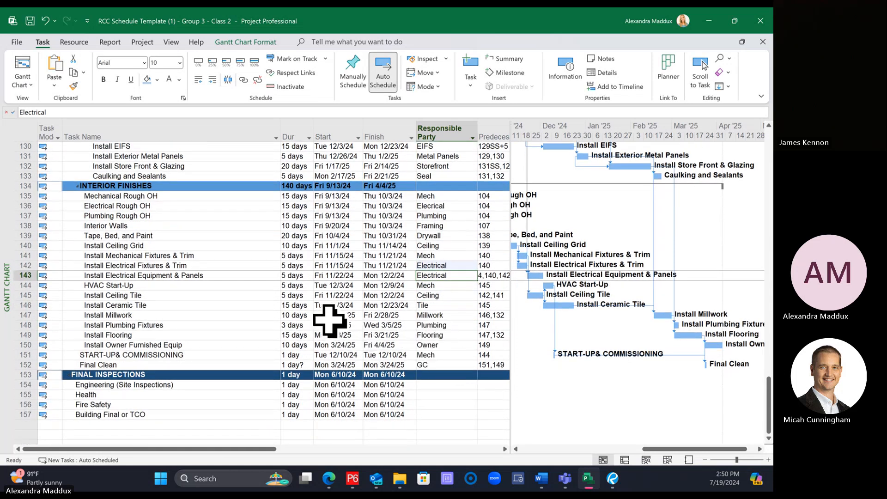
{"action": "scroll", "coordinate": [318, 313], "scroll_direction": "up", "scroll_amount": 2}
{"action": "scroll", "coordinate": [318, 313], "scroll_direction": "up", "scroll_amount": 7}
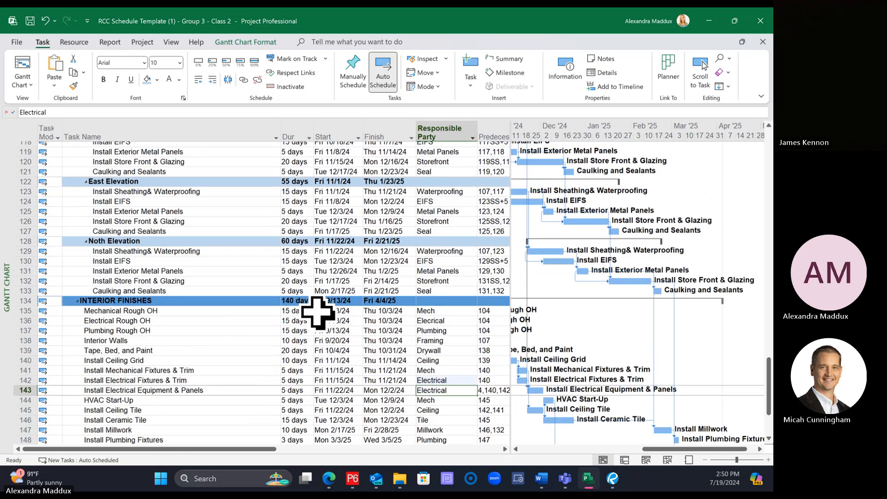
{"action": "scroll", "coordinate": [321, 313], "scroll_direction": "down", "scroll_amount": 8}
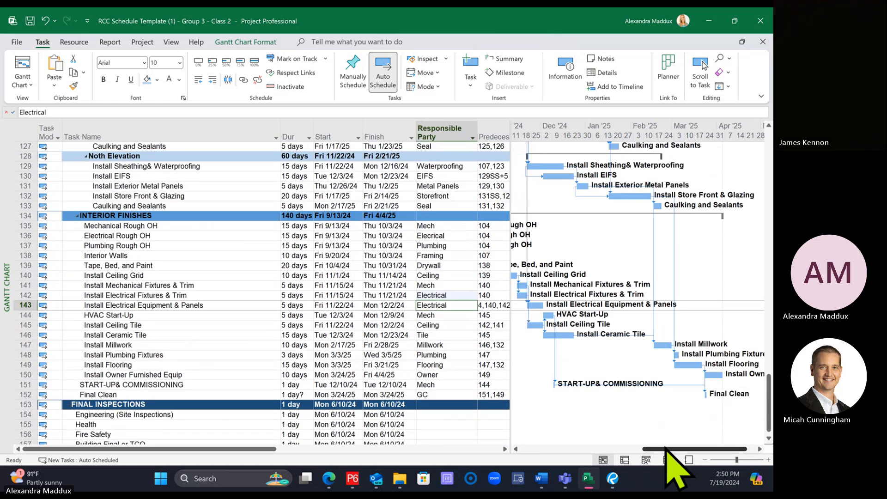
{"action": "left_click_drag", "start_coordinate": [668, 448], "coordinate": [721, 468]}
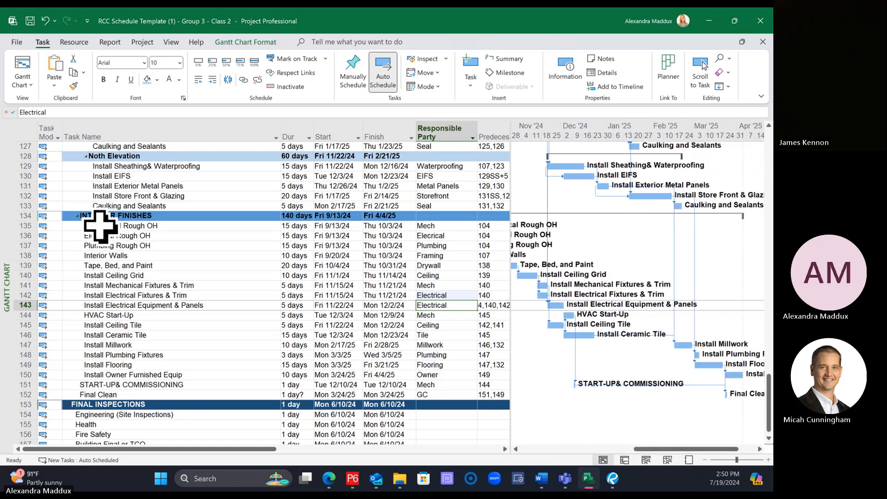
{"action": "left_click_drag", "start_coordinate": [100, 225], "coordinate": [113, 247]}
{"action": "left_click", "coordinate": [506, 59]}
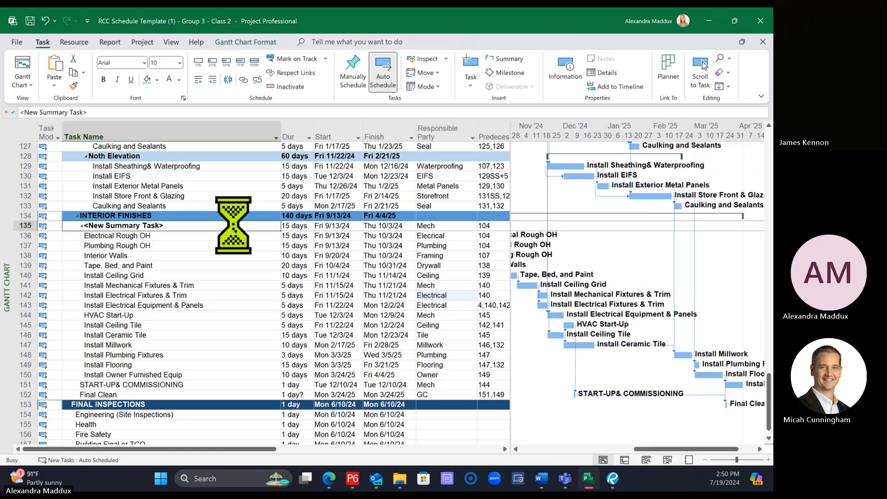
{"action": "type", "text": "Intero"}
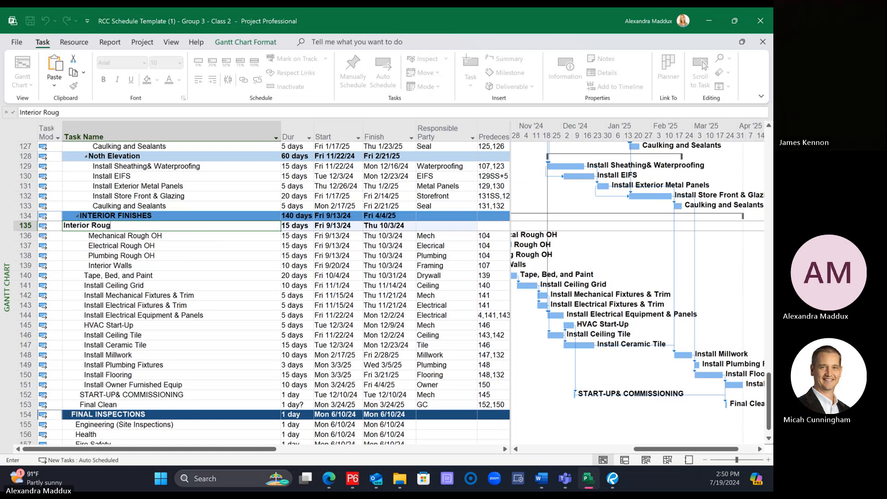
{"action": "type", "text": "ns"}
{"action": "key", "text": "Return"}
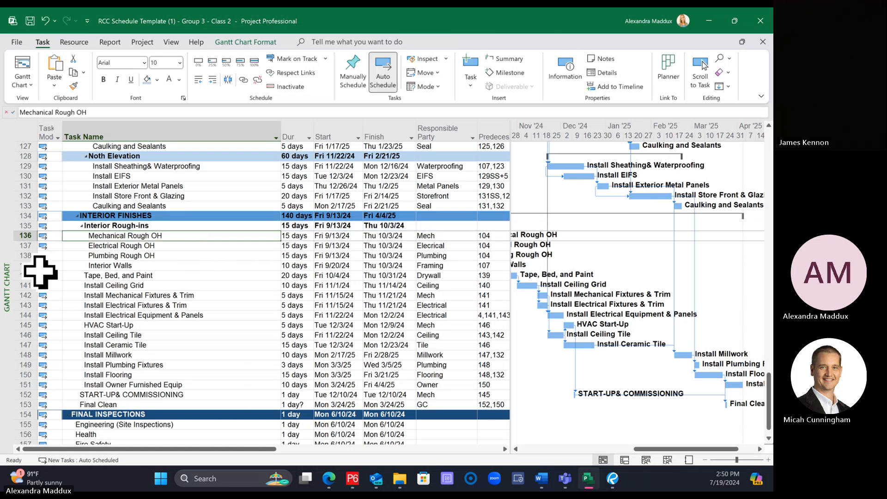
Step: Group the tasks from Tape, Bed, and Paint through Install Owner Furnished Equip under a new summary task named Interior Finishes
{"action": "left_click_drag", "start_coordinate": [16, 273], "coordinate": [16, 385]}
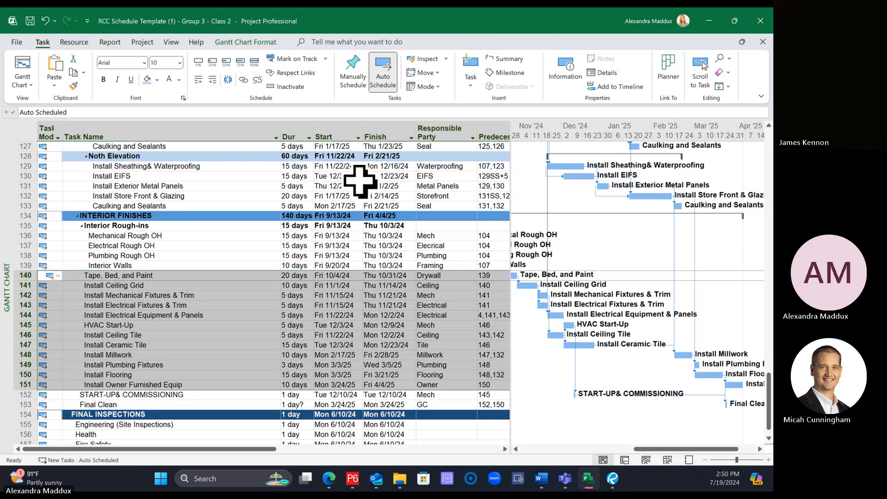
{"action": "left_click", "coordinate": [500, 59]}
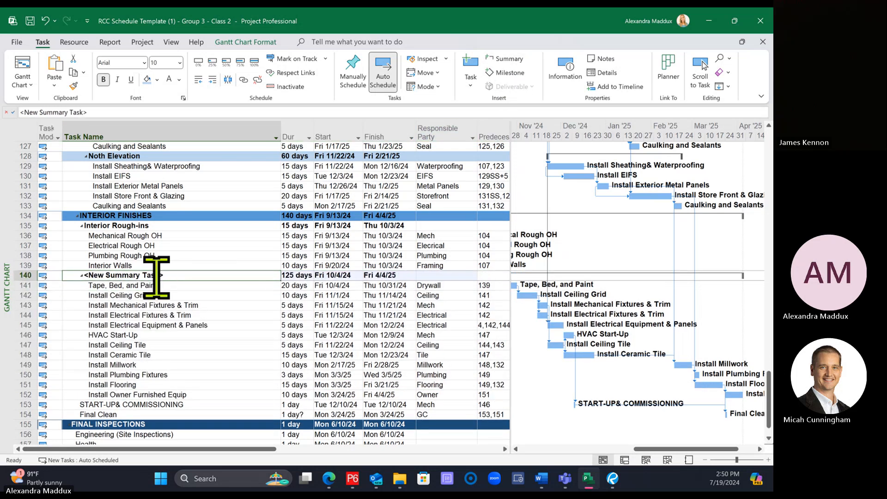
{"action": "type", "text": "Interior F"}
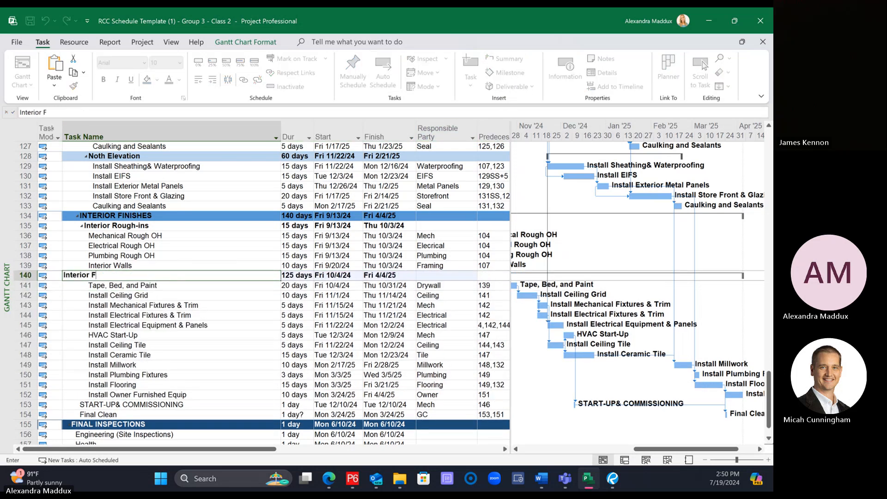
{"action": "type", "text": "inishes"}
{"action": "key", "text": "Return"}
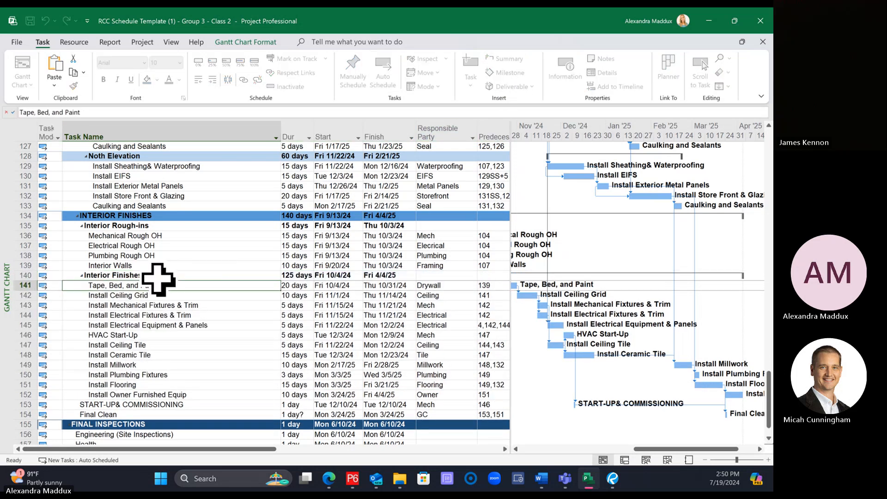
Step: Rename the parent INTERIOR FINISHES section as INTERIORS
{"action": "left_click", "coordinate": [110, 216]}
{"action": "left_click_drag", "start_coordinate": [49, 112], "coordinate": [182, 129]}
{"action": "type", "text": "S"}
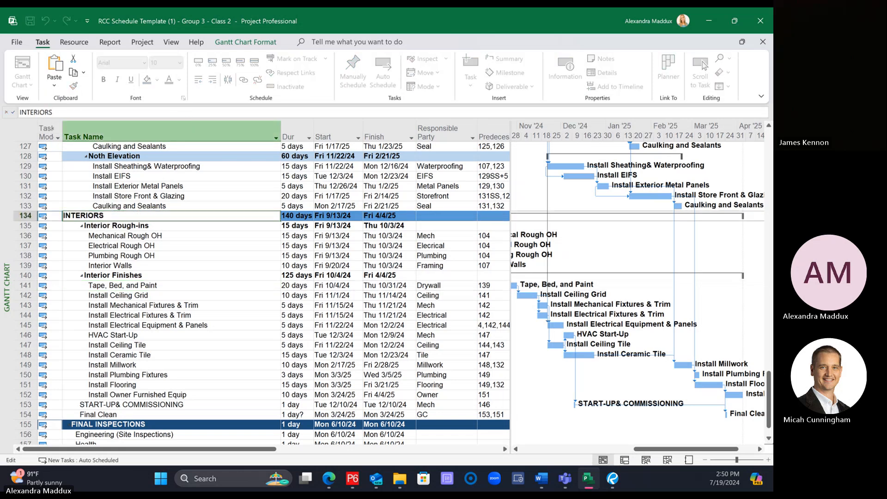
{"action": "left_click", "coordinate": [182, 294]}
Step: Copy the Exterior Finishes row's formatting to the Interior Rough-ins and Interior Finishes summary rows
{"action": "scroll", "coordinate": [178, 302], "scroll_direction": "up", "scroll_amount": 4}
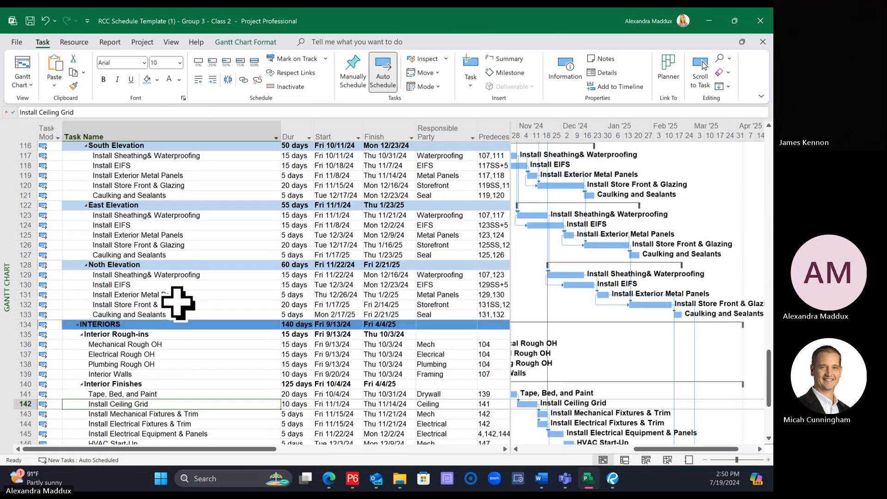
{"action": "scroll", "coordinate": [178, 302], "scroll_direction": "up", "scroll_amount": 4}
{"action": "left_click", "coordinate": [51, 205]}
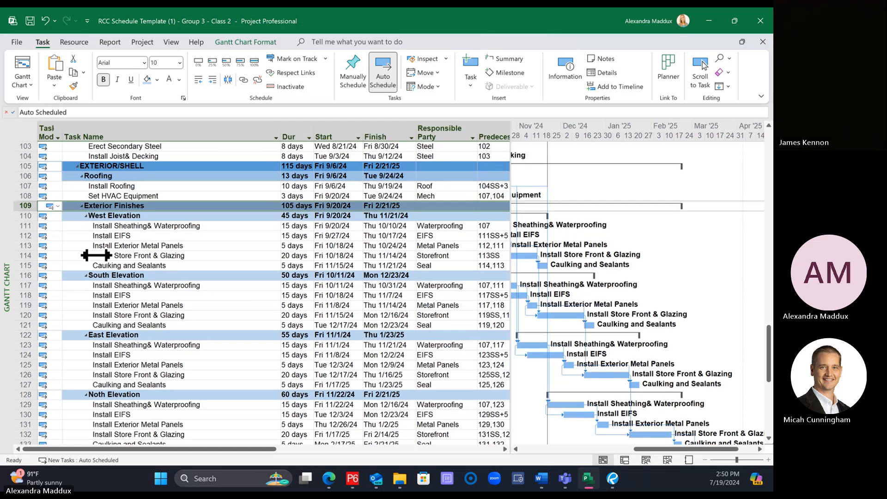
{"action": "scroll", "coordinate": [96, 255], "scroll_direction": "down", "scroll_amount": 4}
{"action": "left_click", "coordinate": [73, 86]}
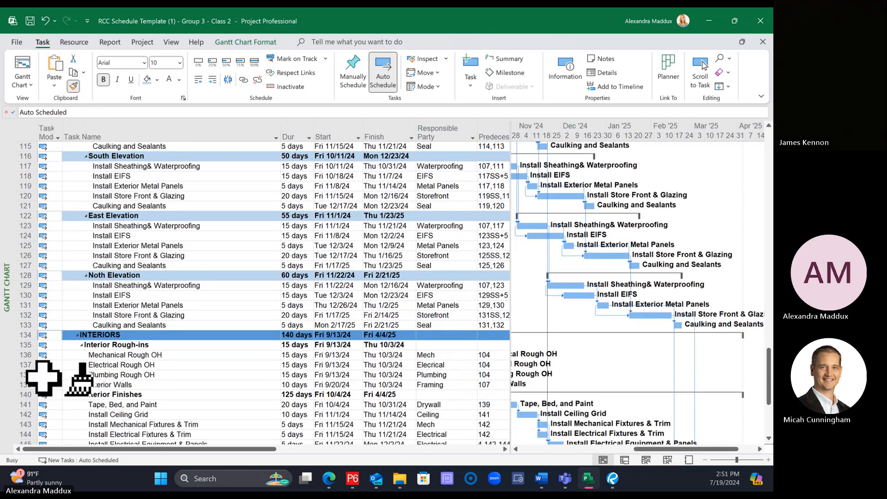
{"action": "left_click", "coordinate": [23, 344]}
{"action": "scroll", "coordinate": [188, 360], "scroll_direction": "down", "scroll_amount": 4}
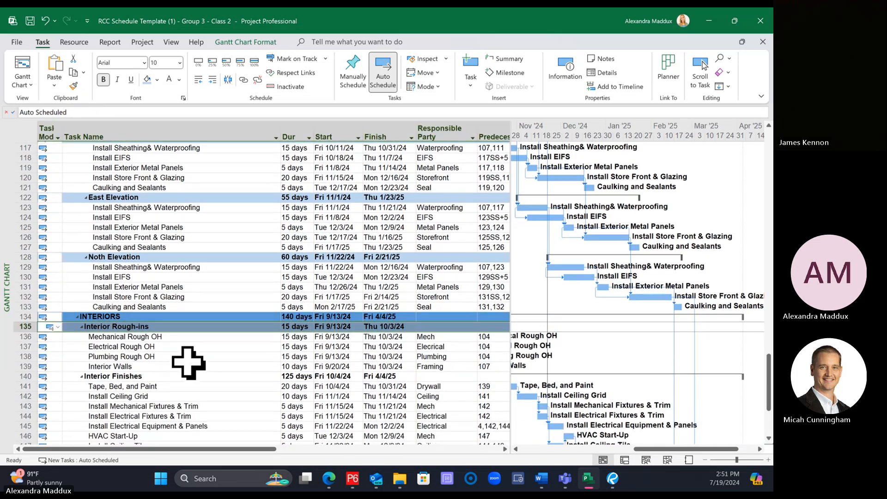
{"action": "left_click", "coordinate": [74, 86]}
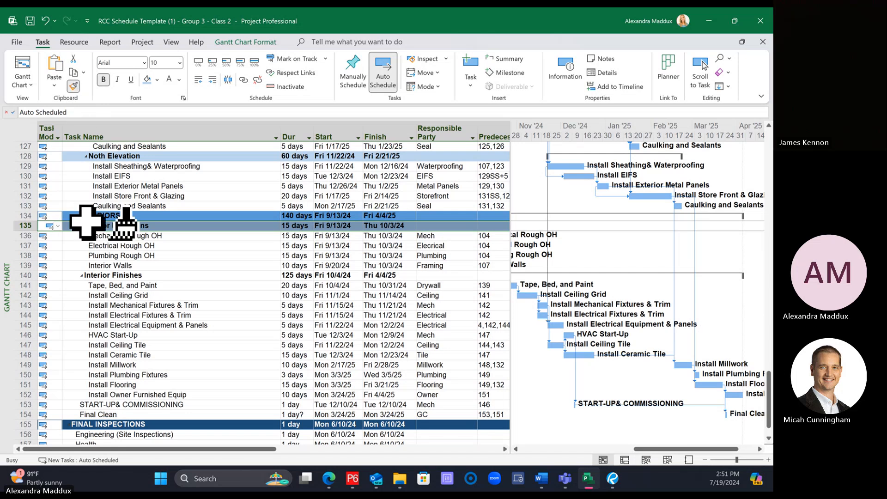
{"action": "left_click", "coordinate": [24, 275]}
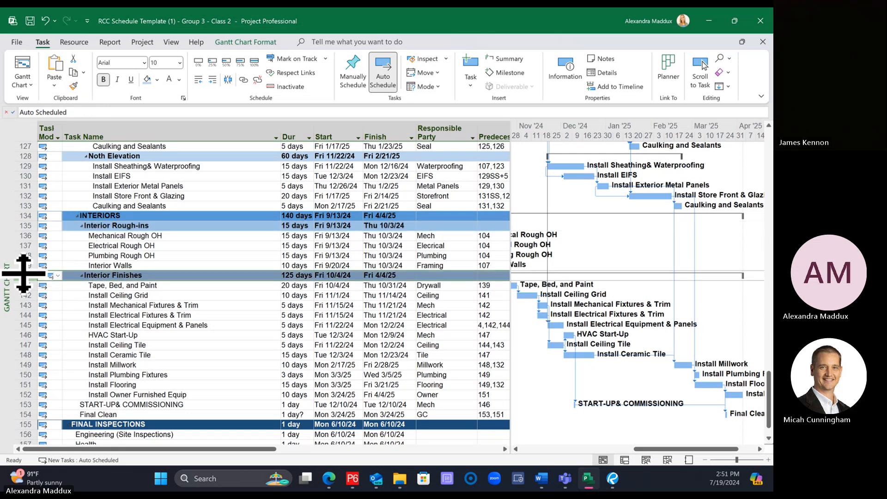
{"action": "left_click", "coordinate": [224, 316]}
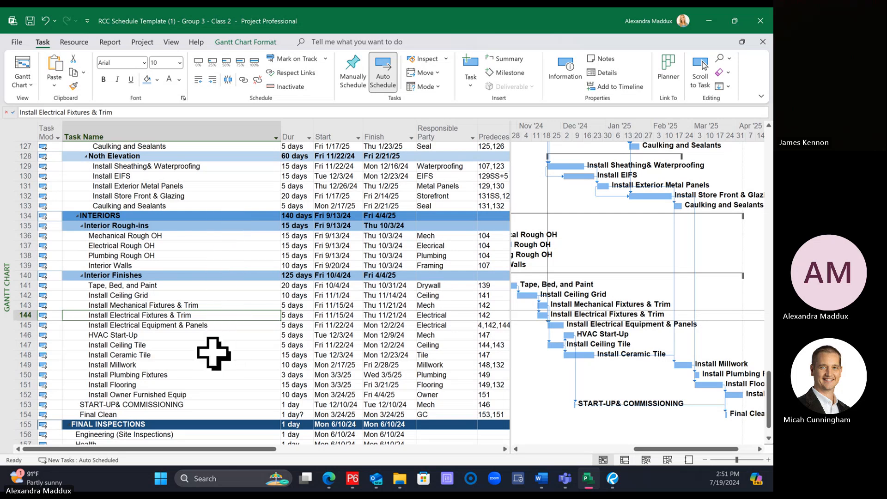
Step: Group START-UP& COMMISSIONING and Final Clean under a new summary task named Closeouts
{"action": "left_click", "coordinate": [150, 405]}
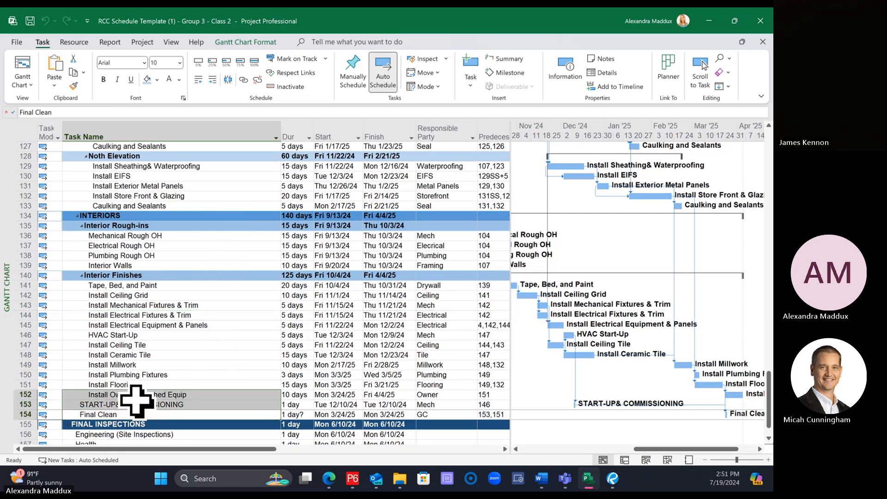
{"action": "left_click", "coordinate": [160, 423]}
{"action": "left_click_drag", "start_coordinate": [157, 405], "coordinate": [158, 414]}
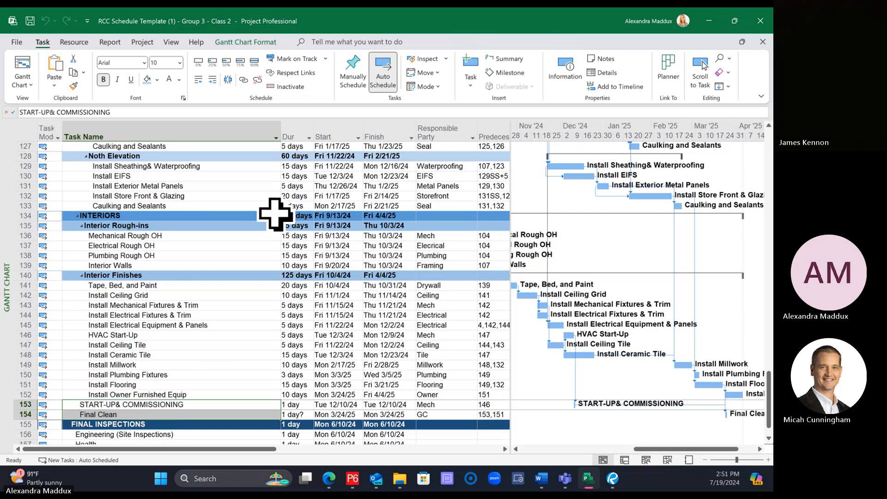
{"action": "left_click", "coordinate": [508, 59]}
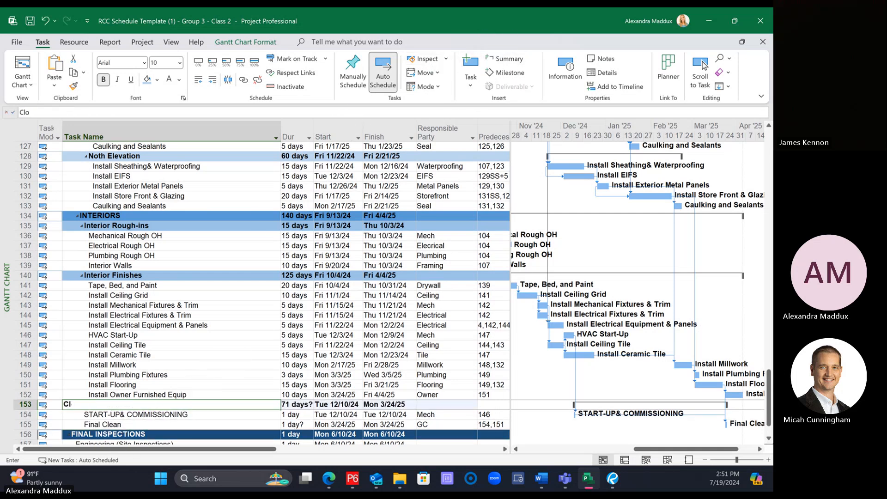
{"action": "type", "text": "Closeouts"}
{"action": "key", "text": "Return"}
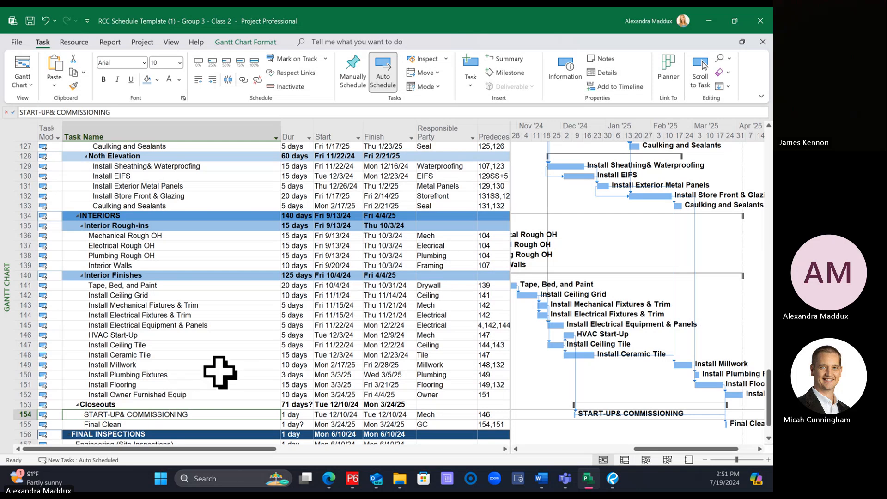
Step: Rename the Closeouts summary task in capitals as CLOSEOUTS
{"action": "left_click", "coordinate": [77, 216]}
{"action": "left_click", "coordinate": [79, 216]}
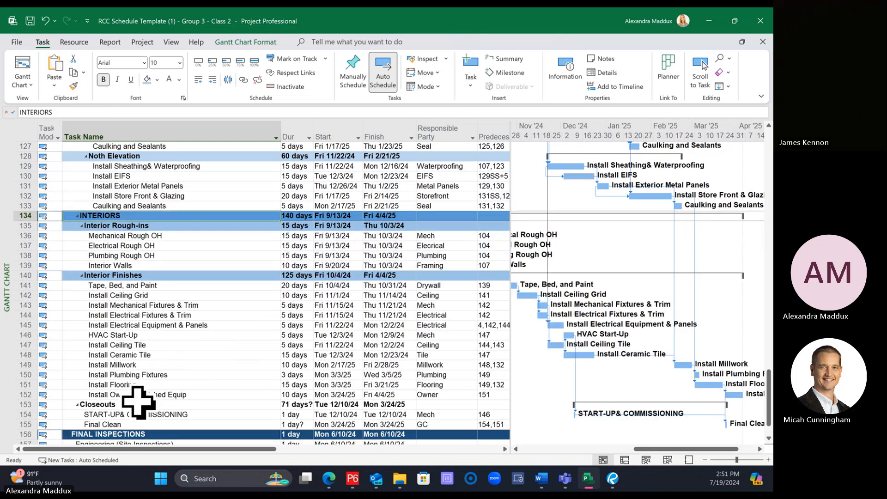
{"action": "left_click", "coordinate": [151, 403]}
{"action": "type", "text": "CLOSEOUTS"}
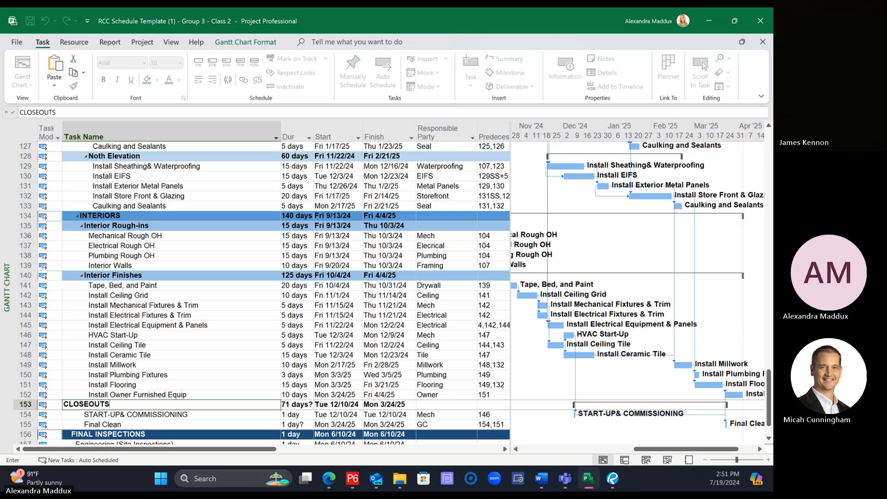
{"action": "key", "text": "Return"}
Step: Copy the INTERIORS row's formatting to the CLOSEOUTS summary row
{"action": "left_click", "coordinate": [16, 215]}
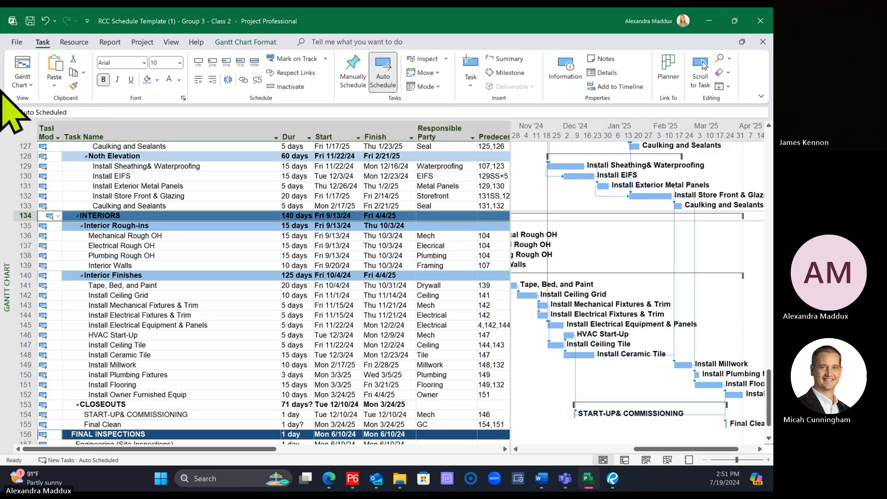
{"action": "left_click", "coordinate": [73, 86]}
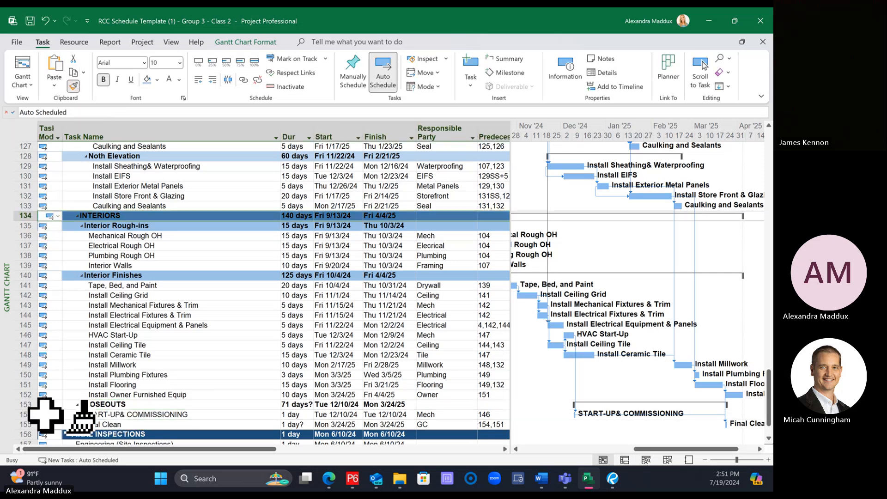
{"action": "left_click", "coordinate": [20, 405]}
{"action": "left_click", "coordinate": [161, 375]}
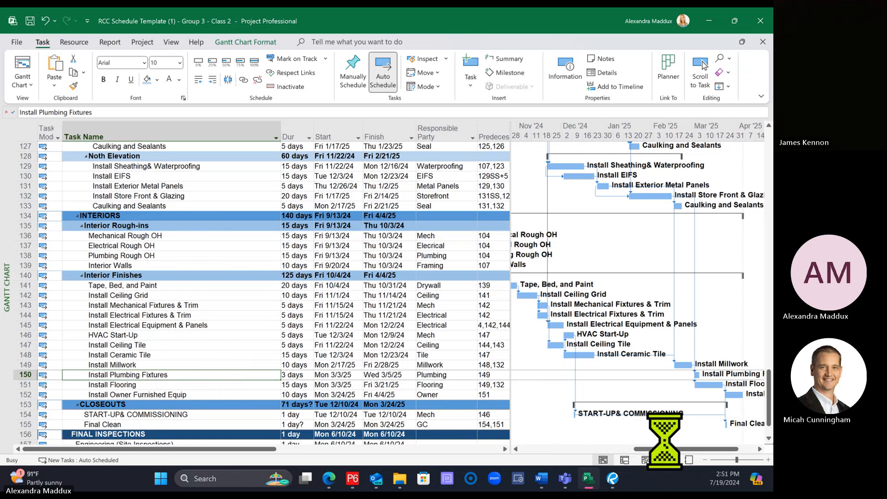
Step: Link Mechanical Rough OH, Electrical Rough OH, and Plumbing Rough OH each as predecessors of Install Ceiling Grid
{"action": "left_click_drag", "start_coordinate": [665, 449], "coordinate": [627, 449]}
{"action": "left_click", "coordinate": [203, 236]}
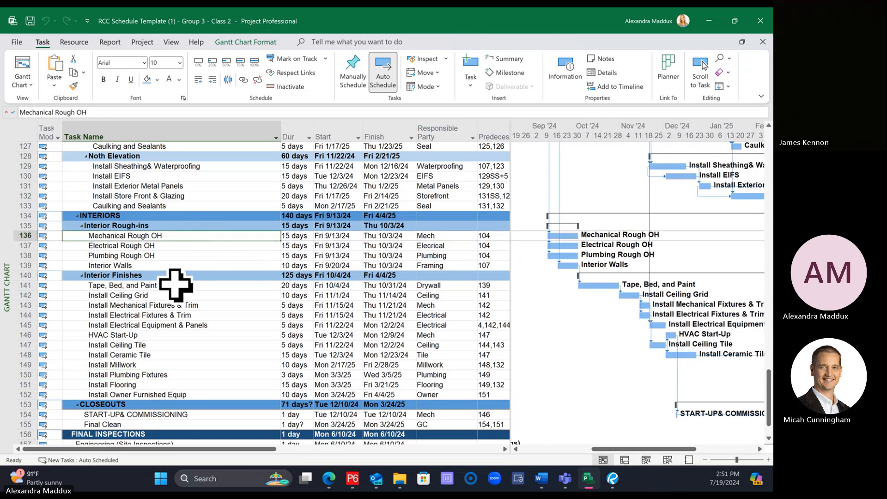
{"action": "left_click", "coordinate": [187, 296], "text": "ctrl"}
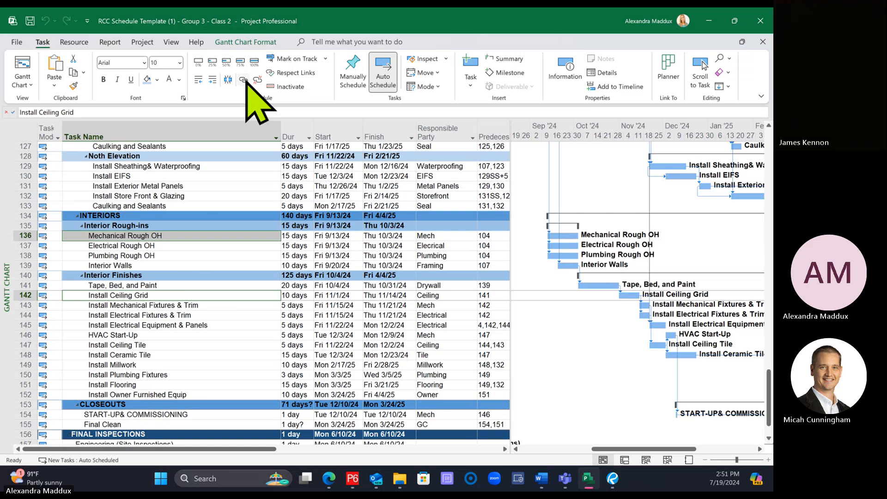
{"action": "left_click", "coordinate": [243, 80]}
{"action": "left_click", "coordinate": [123, 245]}
{"action": "left_click", "coordinate": [136, 295], "text": "ctrl"}
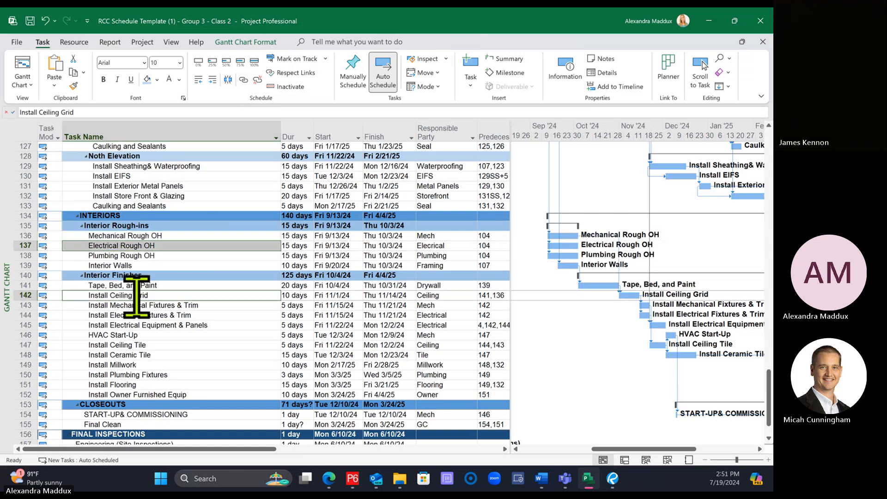
{"action": "left_click", "coordinate": [243, 80]}
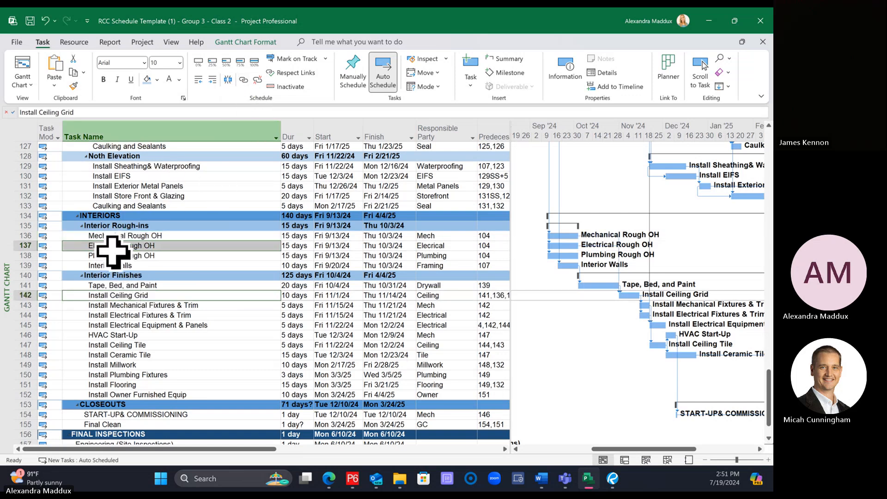
{"action": "left_click", "coordinate": [114, 256]}
{"action": "left_click", "coordinate": [122, 296], "text": "ctrl"}
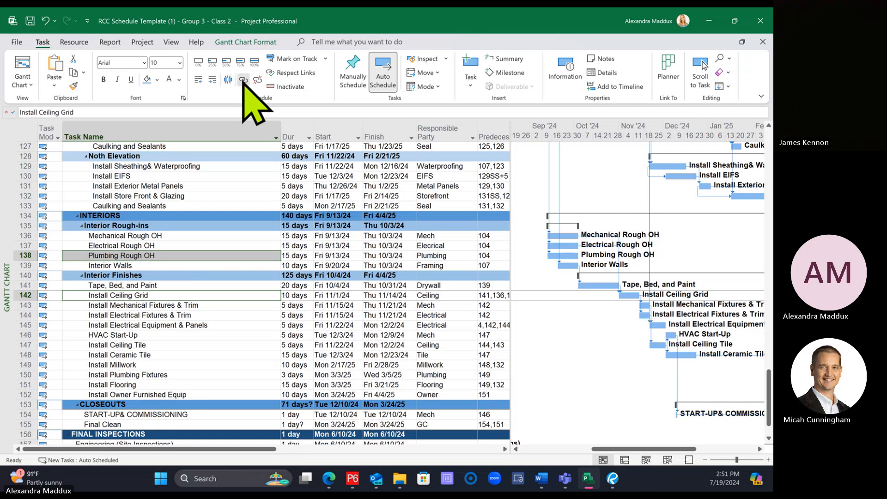
{"action": "left_click", "coordinate": [263, 275]}
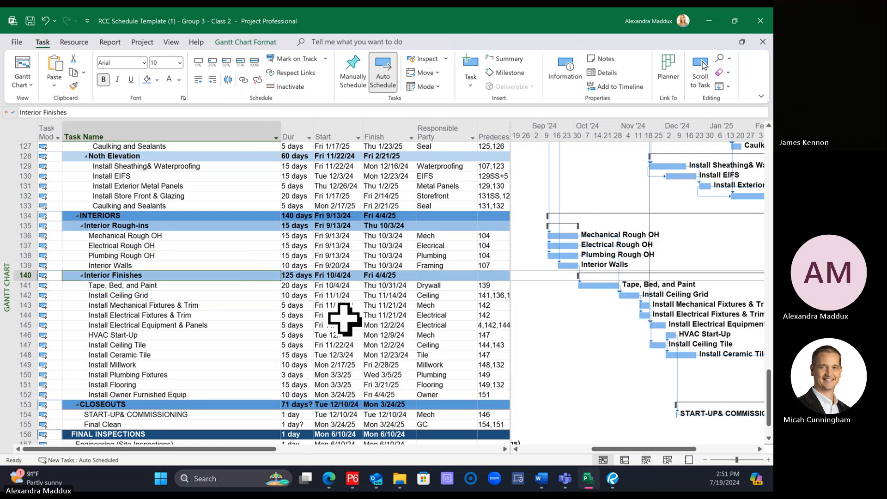
Step: Link Install Electrical Equipment & Panels as a predecessor of HVAC Start-Up
{"action": "left_click", "coordinate": [176, 324]}
{"action": "left_click", "coordinate": [176, 334], "text": "ctrl"}
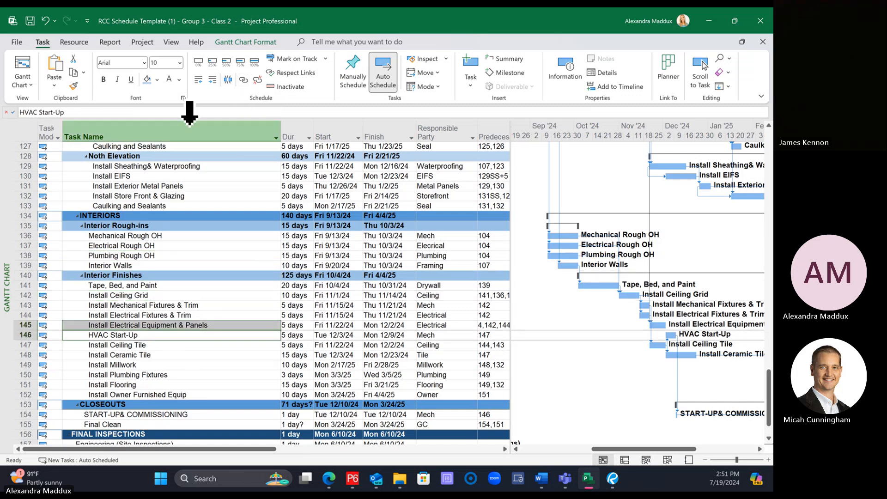
{"action": "left_click", "coordinate": [243, 79]}
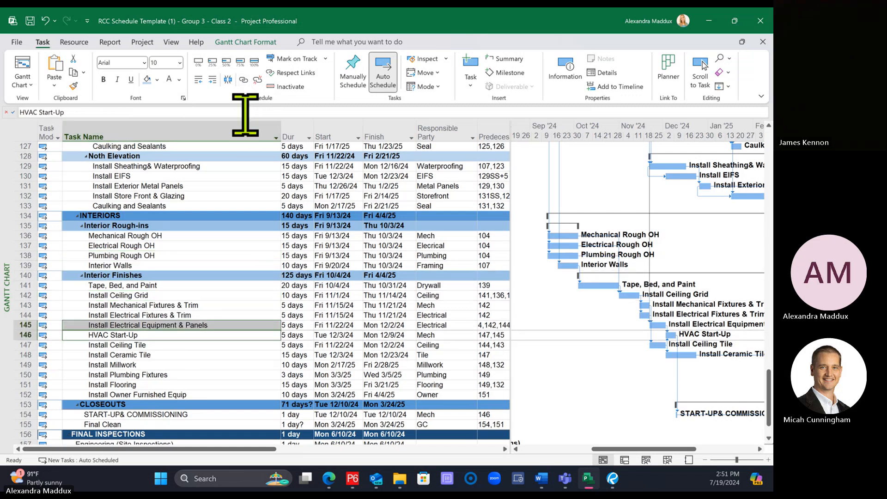
{"action": "left_click", "coordinate": [232, 274]}
Step: Link the Noth Elevation's Install Store Front & Glazing task as a predecessor of HVAC Start-Up
{"action": "scroll", "coordinate": [274, 308], "scroll_direction": "down", "scroll_amount": 1}
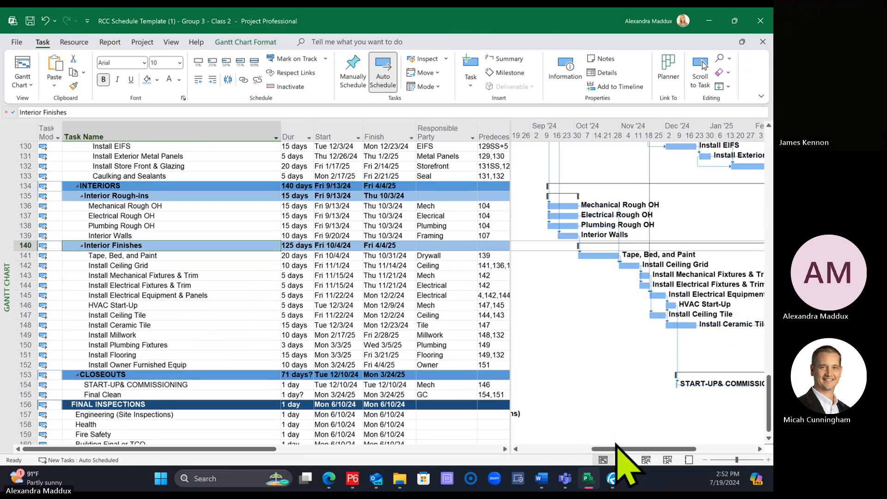
{"action": "left_click_drag", "start_coordinate": [618, 449], "coordinate": [648, 450]}
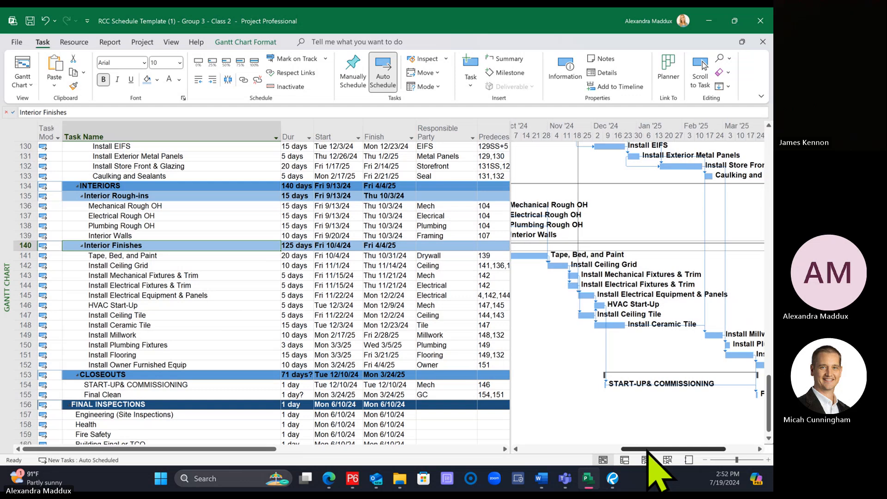
{"action": "left_click", "coordinate": [144, 166]}
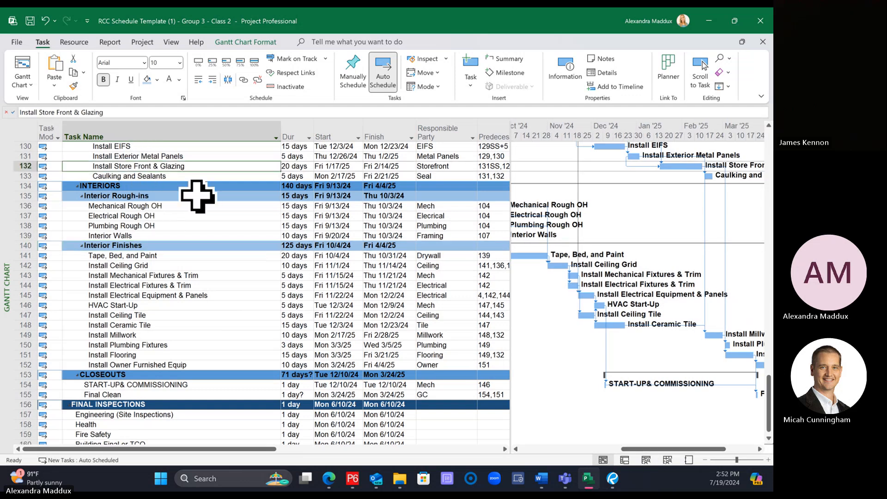
{"action": "left_click", "coordinate": [159, 305], "text": "ctrl"}
{"action": "left_click", "coordinate": [243, 80]}
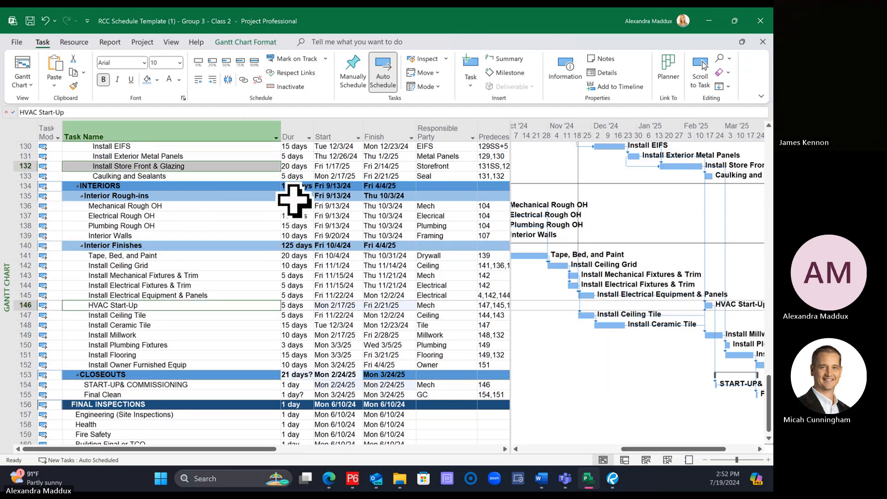
{"action": "left_click", "coordinate": [237, 376]}
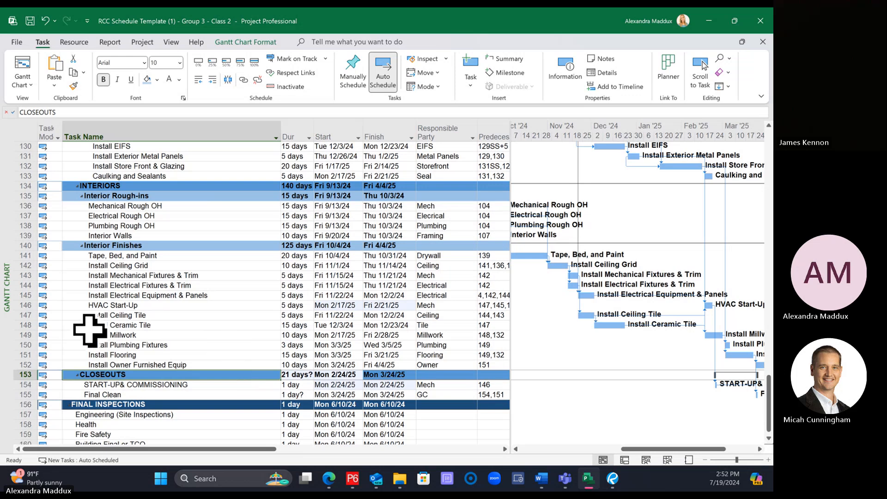
Step: Move the HVAC Start-Up task below Install Ceramic Tile, directly above Install Millwork
{"action": "left_click", "coordinate": [79, 305]}
{"action": "left_click", "coordinate": [26, 305]}
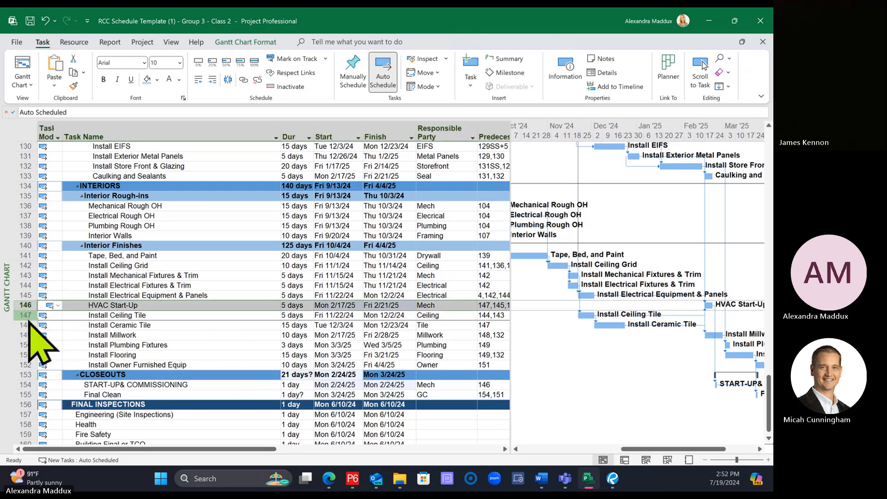
{"action": "left_click_drag", "start_coordinate": [27, 306], "coordinate": [29, 326]}
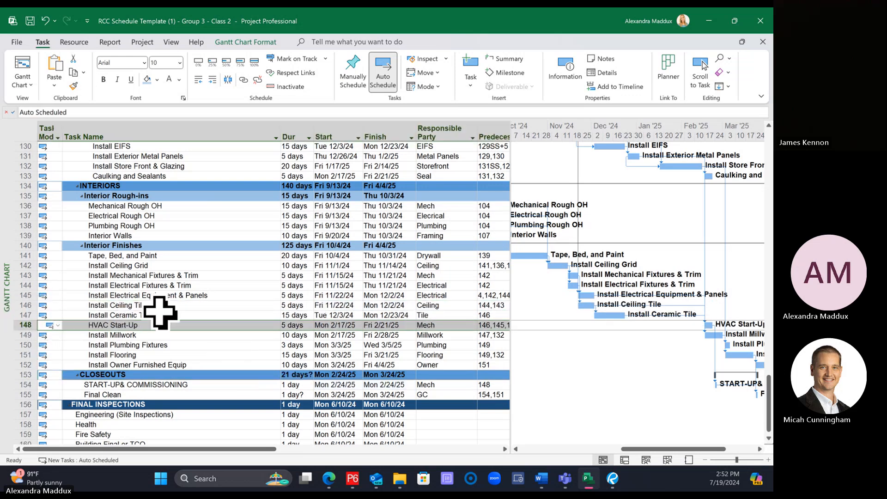
{"action": "left_click", "coordinate": [240, 304]}
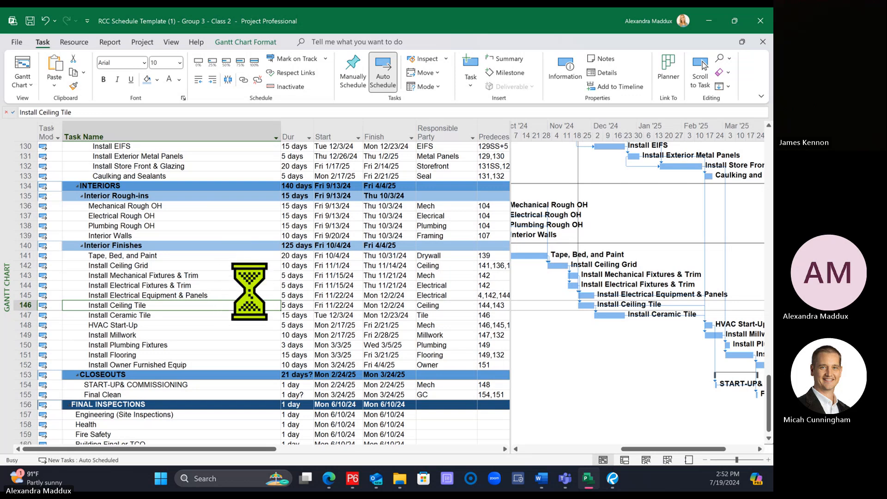
Step: Link HVAC Start-Up as a predecessor of Install Millwork
{"action": "left_click", "coordinate": [219, 245]}
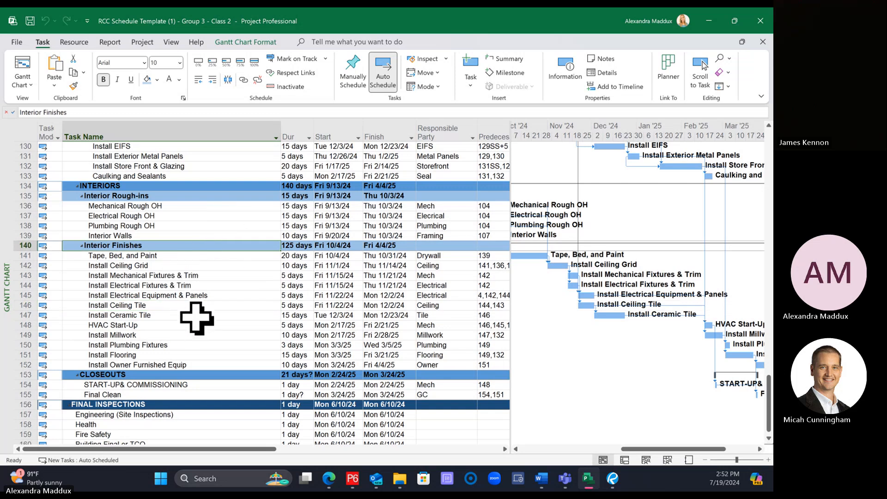
{"action": "left_click_drag", "start_coordinate": [644, 449], "coordinate": [668, 452]}
{"action": "left_click", "coordinate": [132, 326]}
{"action": "left_click", "coordinate": [132, 331], "text": "ctrl"}
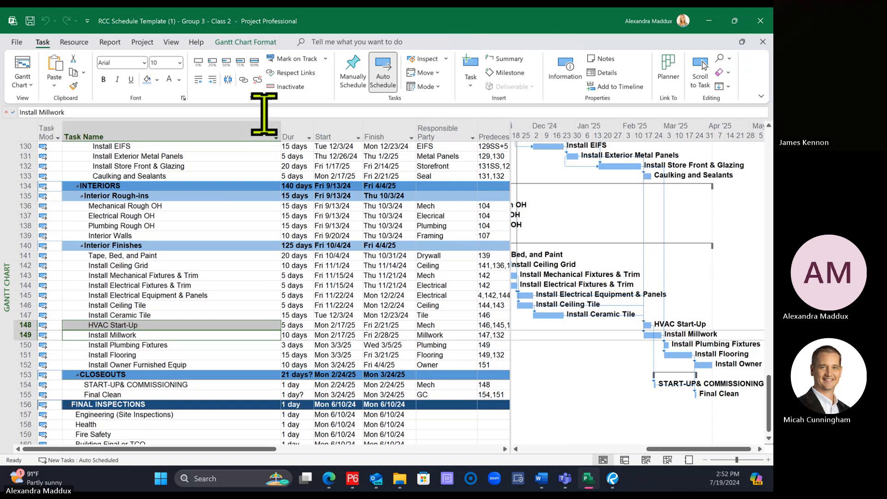
{"action": "left_click", "coordinate": [243, 80]}
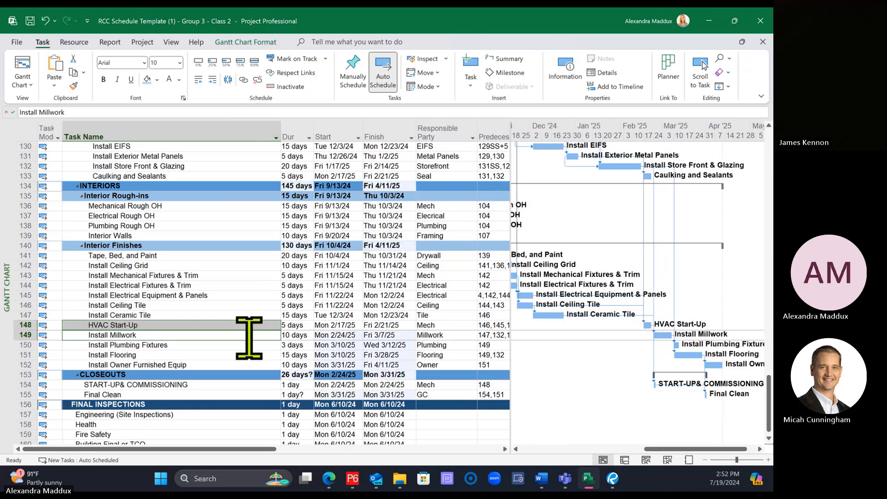
Step: Link Install Owner Furnished Equip as a predecessor of Final Clean
{"action": "left_click", "coordinate": [217, 374]}
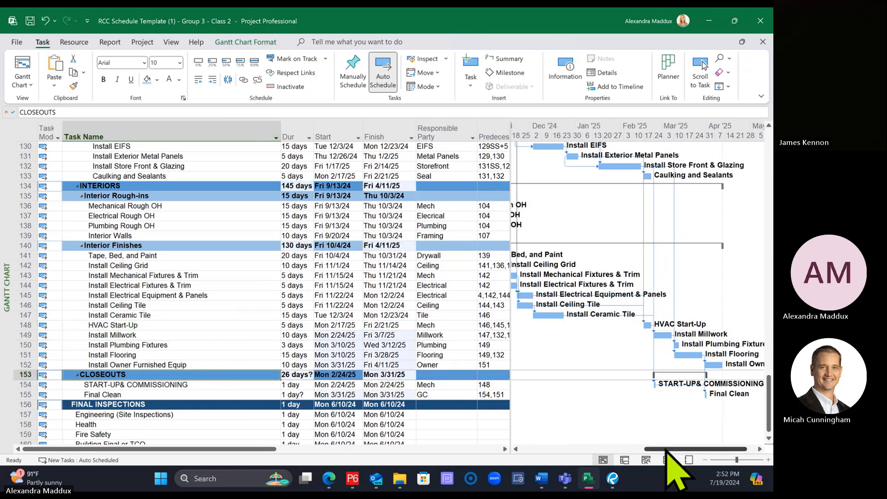
{"action": "left_click_drag", "start_coordinate": [667, 451], "coordinate": [669, 450]}
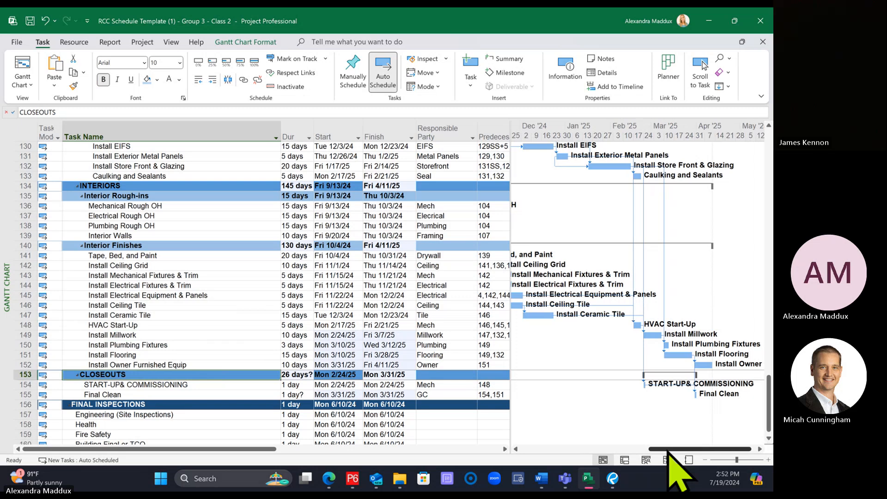
{"action": "left_click", "coordinate": [139, 365]}
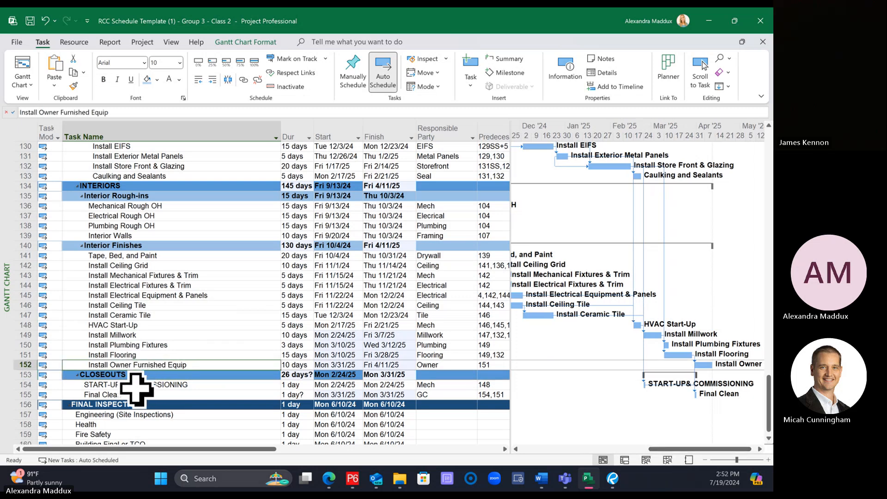
{"action": "left_click", "coordinate": [132, 394], "text": "ctrl"}
{"action": "left_click", "coordinate": [243, 79]}
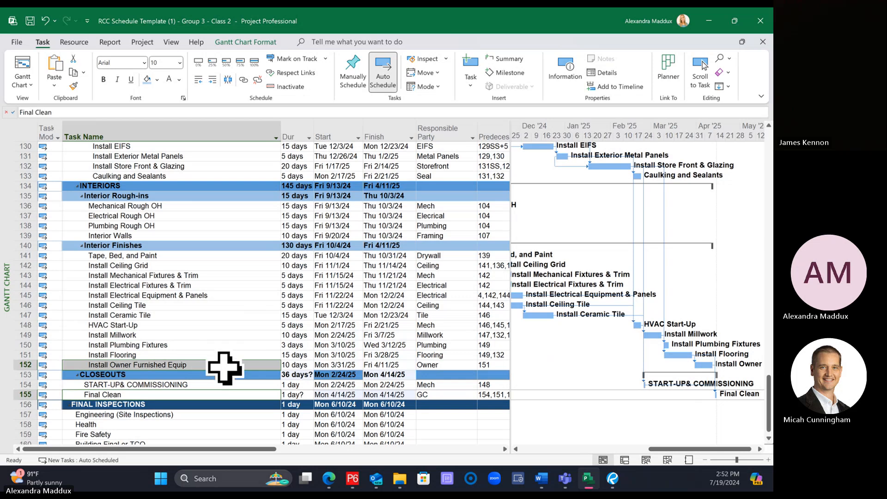
Step: Link Install Millwork as a predecessor of Final Clean
{"action": "left_click", "coordinate": [174, 336]}
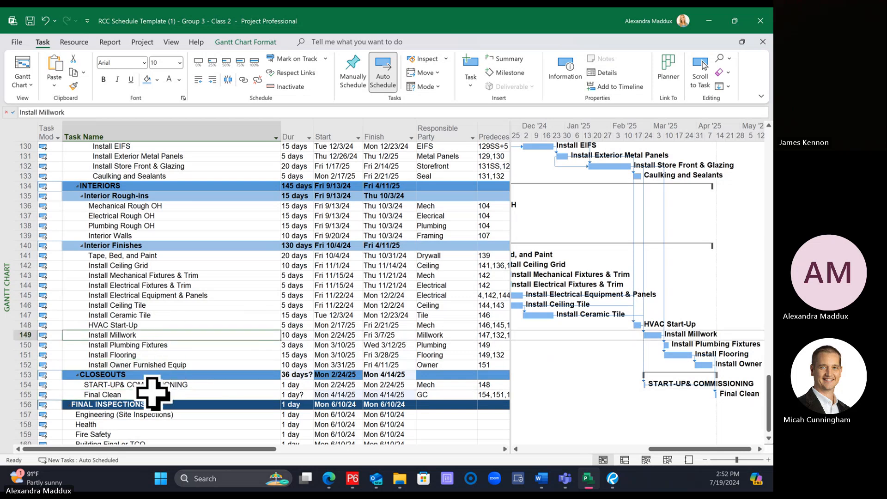
{"action": "left_click", "coordinate": [154, 394], "text": "ctrl"}
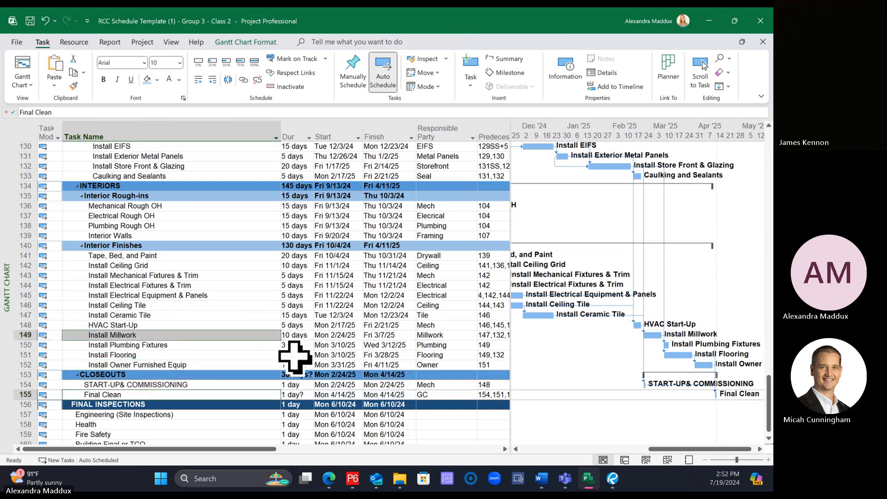
{"action": "left_click", "coordinate": [259, 374]}
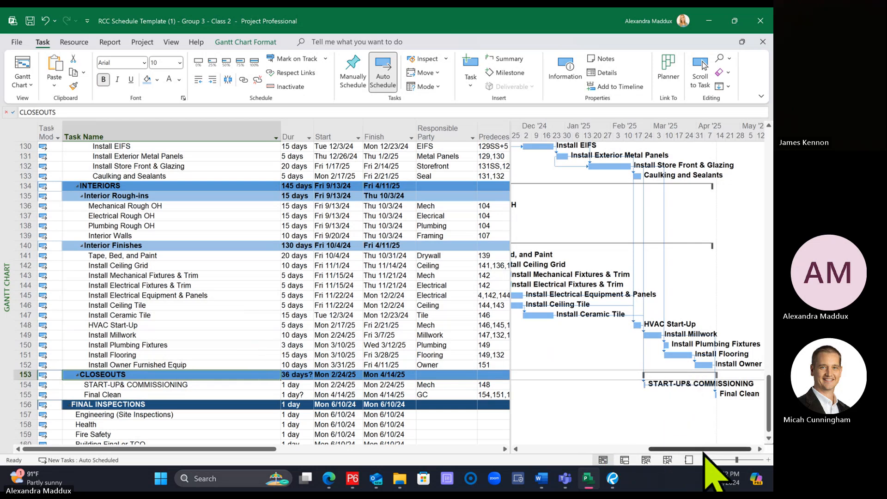
Step: Link Final Clean as a predecessor of Engineering (Site Inspections) under Final Inspections
{"action": "left_click", "coordinate": [705, 459]}
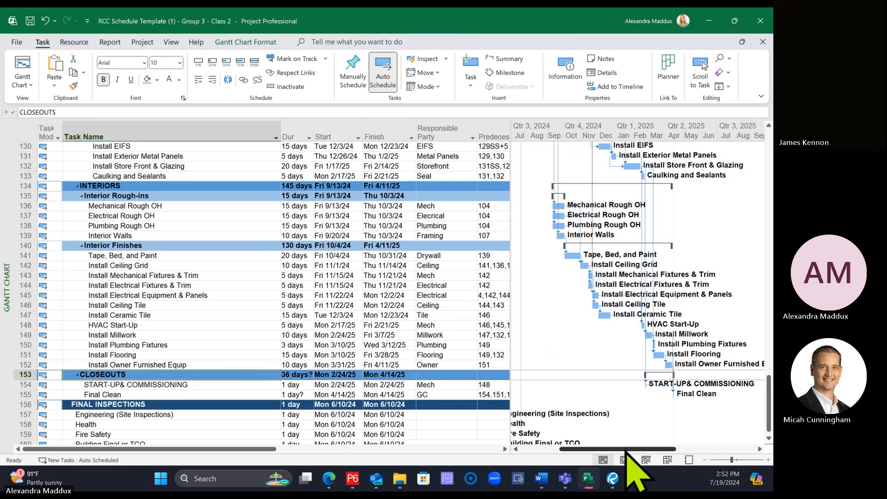
{"action": "left_click_drag", "start_coordinate": [627, 446], "coordinate": [620, 445]}
{"action": "scroll", "coordinate": [739, 393], "scroll_direction": "down", "scroll_amount": 1}
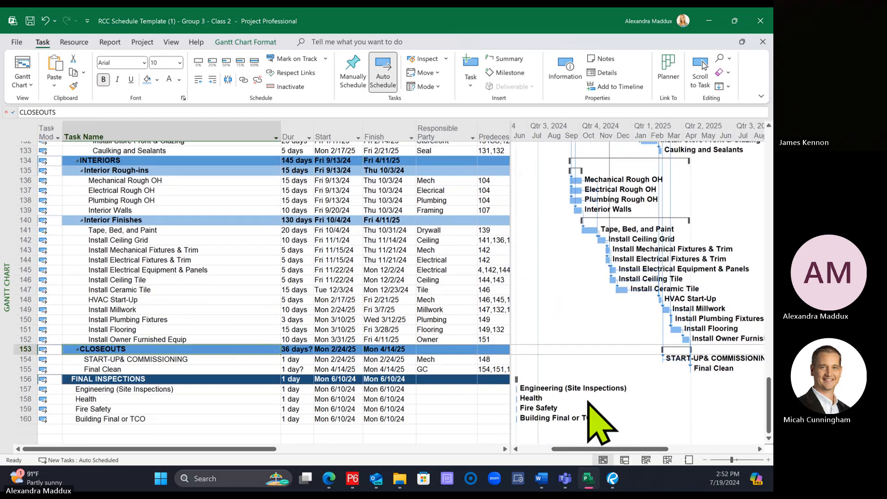
{"action": "left_click", "coordinate": [138, 365]}
{"action": "left_click", "coordinate": [159, 387], "text": "ctrl"}
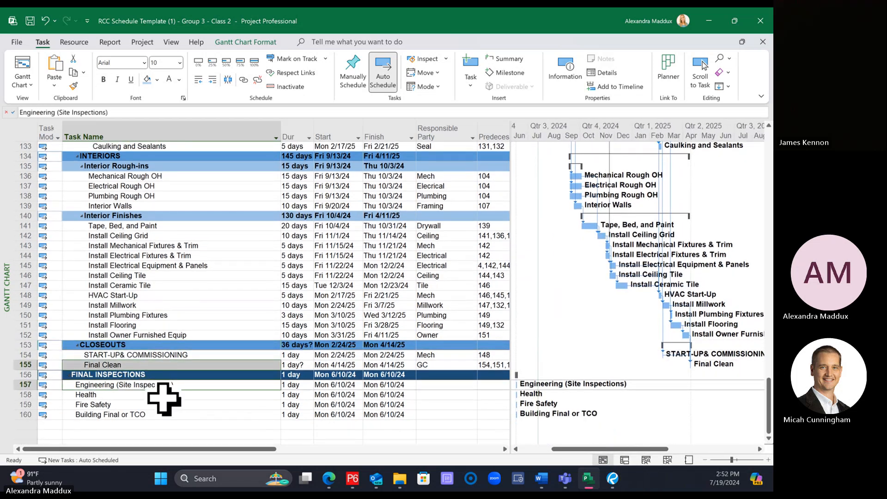
{"action": "left_click", "coordinate": [243, 79]}
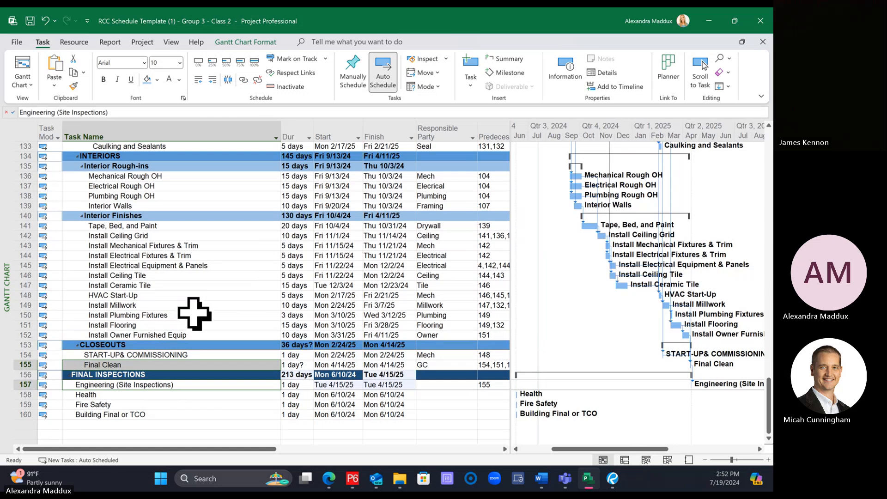
Step: Link Final Clean as a predecessor of both the Health and Fire Safety inspections
{"action": "left_click", "coordinate": [151, 365]}
{"action": "left_click", "coordinate": [143, 395], "text": "ctrl"}
{"action": "left_click", "coordinate": [242, 79]}
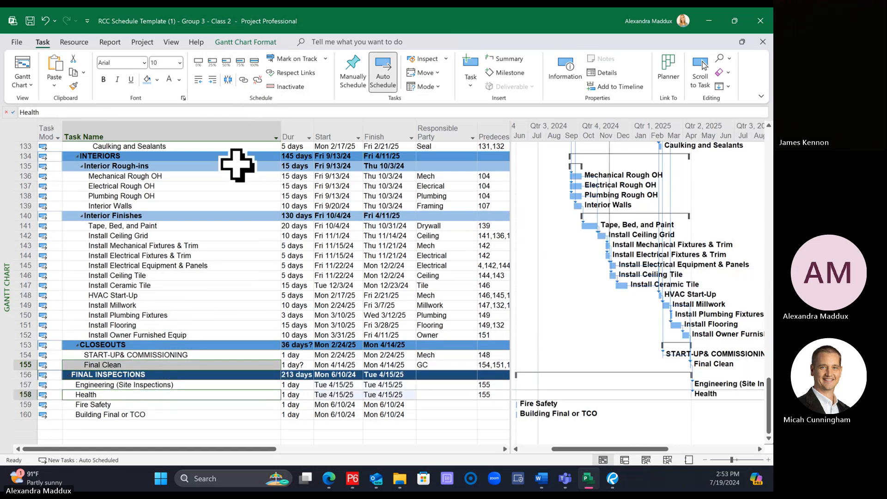
{"action": "left_click", "coordinate": [130, 364]}
{"action": "left_click", "coordinate": [132, 403], "text": "ctrl"}
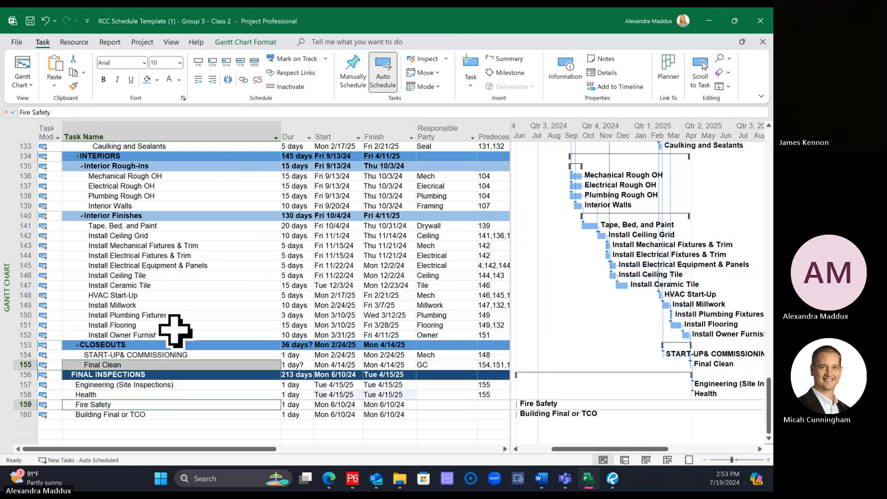
{"action": "left_click", "coordinate": [243, 79]}
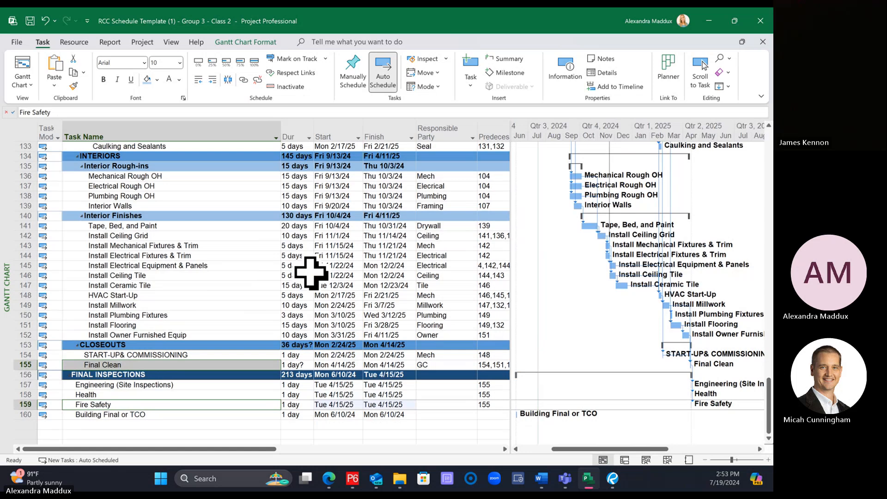
Step: Widen the task table to reach the successors and enter 160 for Engineering (Site Inspections), Health and Fire Safety
{"action": "left_click", "coordinate": [472, 415]}
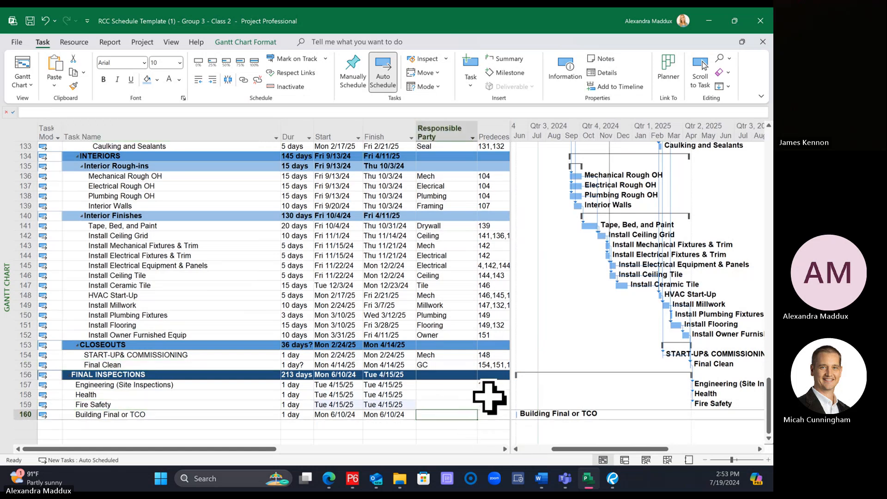
{"action": "left_click_drag", "start_coordinate": [513, 394], "coordinate": [612, 395]}
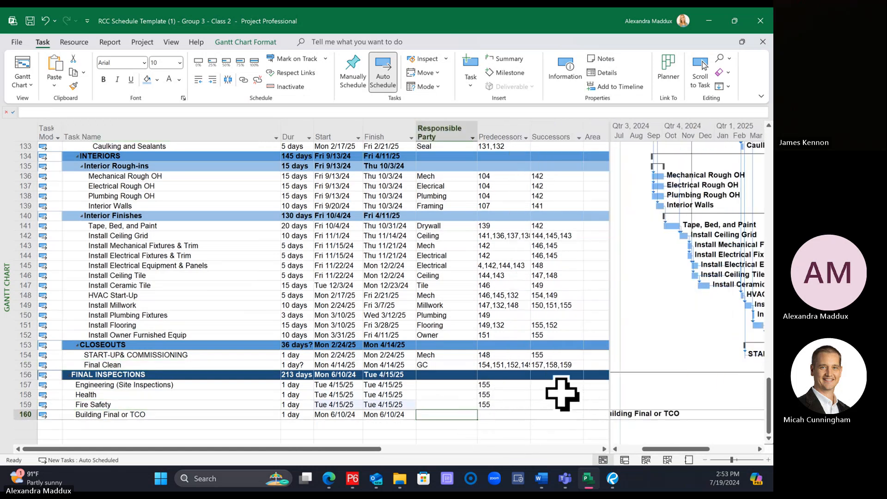
{"action": "left_click", "coordinate": [560, 385]}
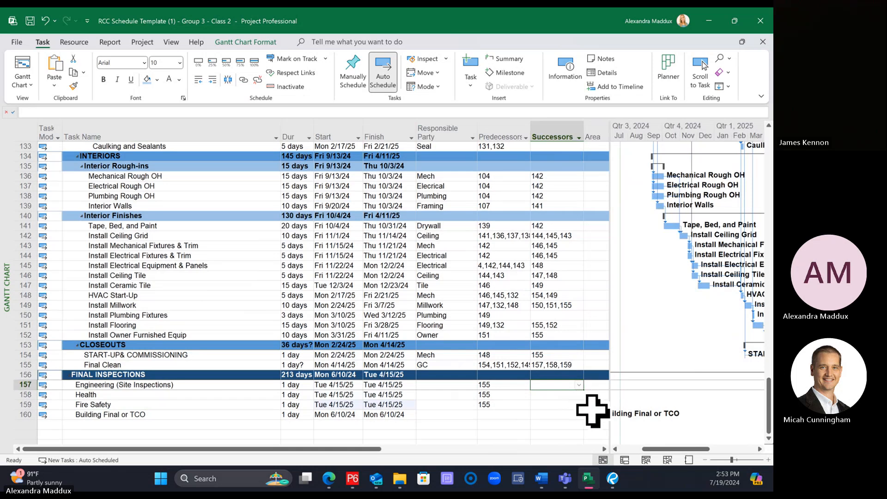
{"action": "type", "text": "160"}
{"action": "key", "text": "Return"}
{"action": "type", "text": "160"}
{"action": "key", "text": "Return"}
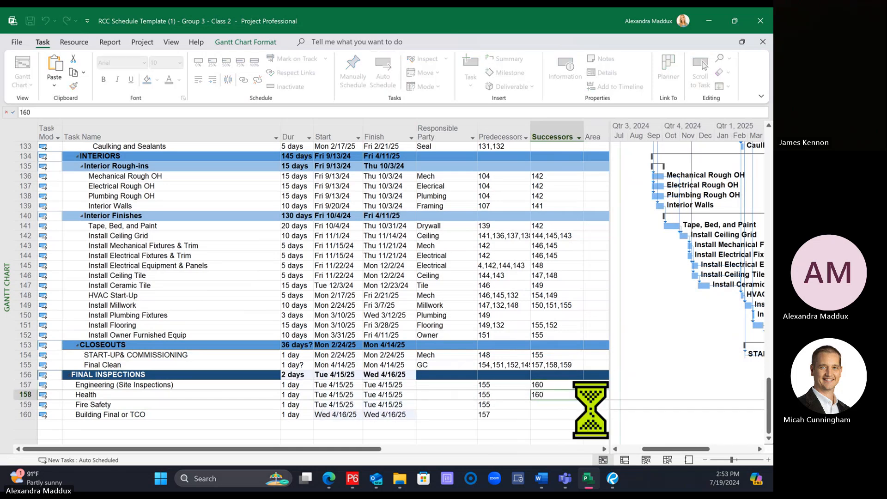
{"action": "type", "text": "160"}
{"action": "key", "text": "Return"}
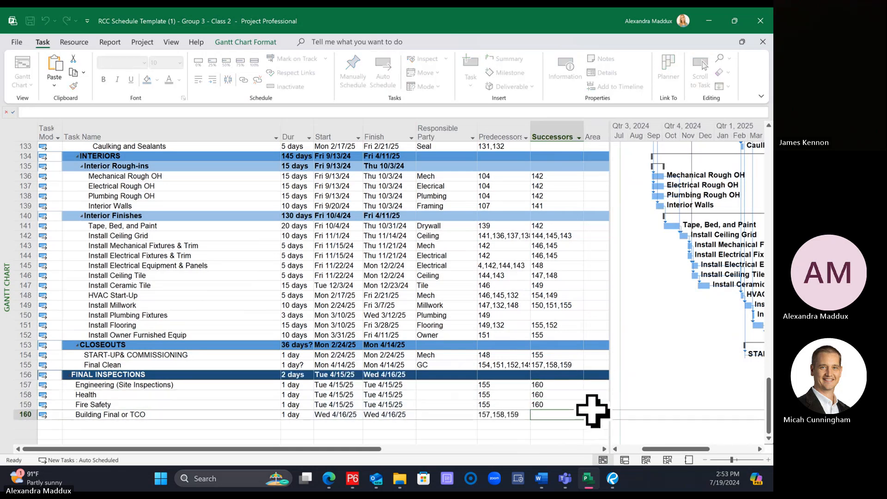
Step: Link Building Final or TCO as a predecessor of MILESTONE: Tracking Substantial Completion
{"action": "scroll", "coordinate": [758, 310], "scroll_direction": "up", "scroll_amount": 1}
{"action": "left_click_drag", "start_coordinate": [747, 286], "coordinate": [711, 136]}
{"action": "left_click", "coordinate": [221, 195]}
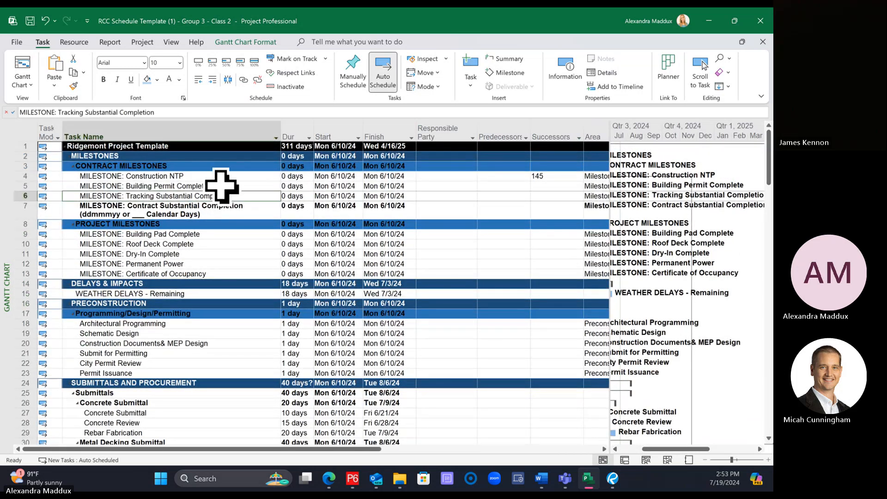
{"action": "left_click", "coordinate": [243, 80]}
Step: Set the responsible party to Owner for Engineering (Site Inspections), Health and Fire Safety, and to GC for Building Final or TCO
{"action": "left_click_drag", "start_coordinate": [769, 185], "coordinate": [768, 436]}
{"action": "left_click", "coordinate": [432, 405]}
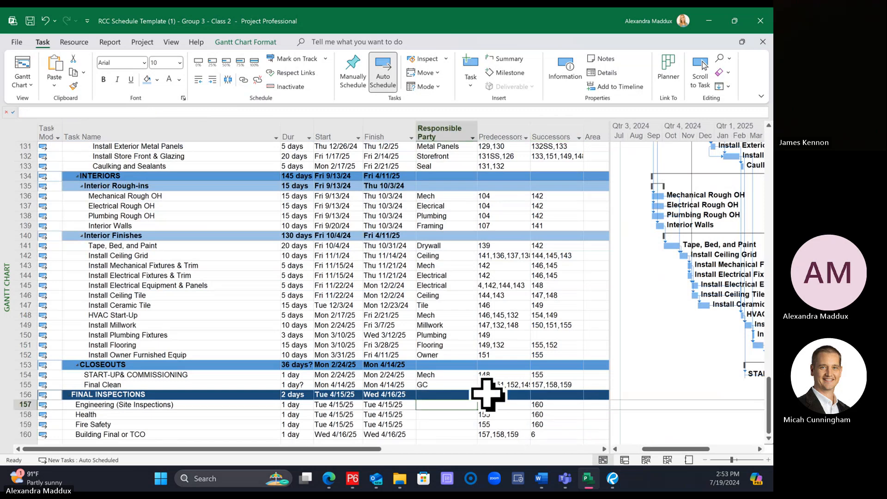
{"action": "type", "text": "Owner"}
{"action": "key", "text": "Return"}
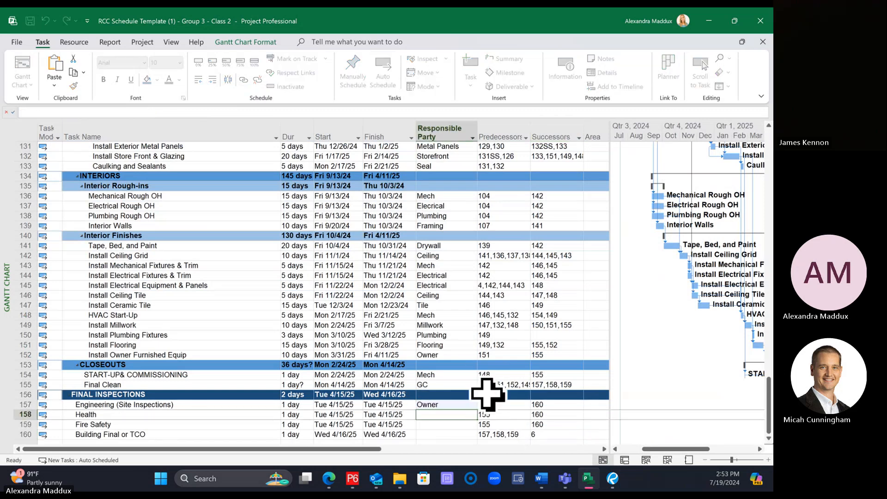
{"action": "type", "text": "Owner"}
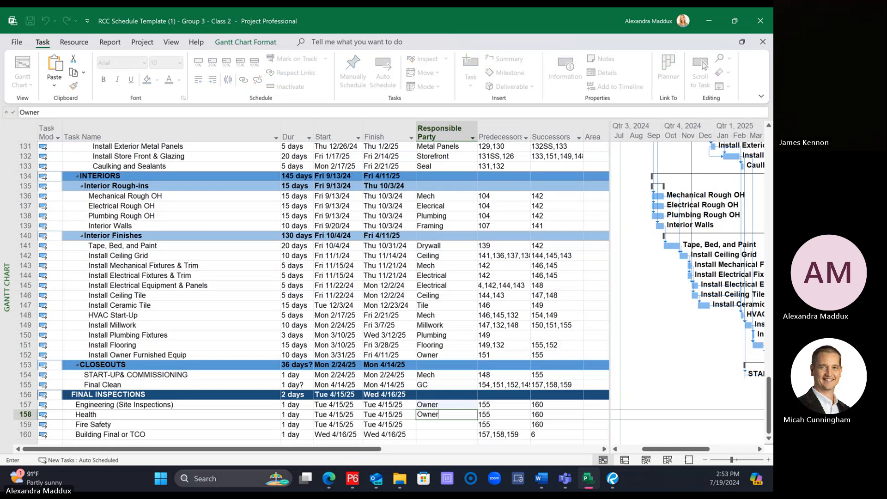
{"action": "key", "text": "Return"}
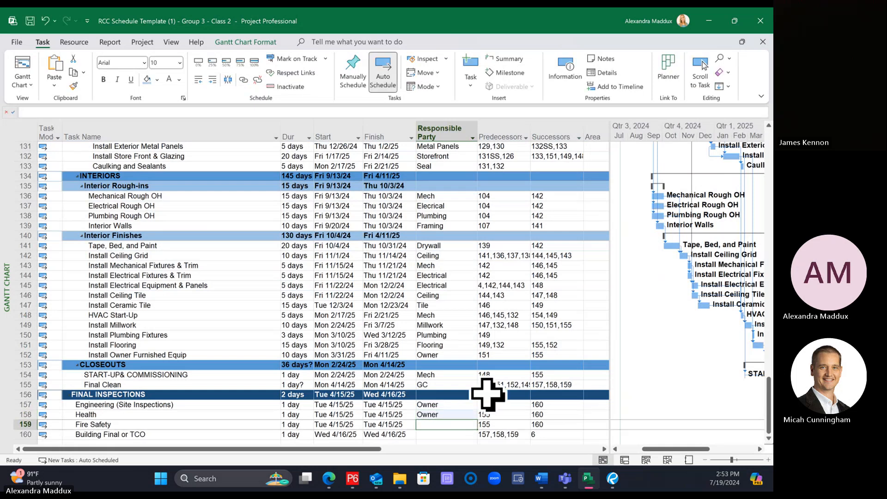
{"action": "type", "text": "Owner"}
{"action": "key", "text": "Return"}
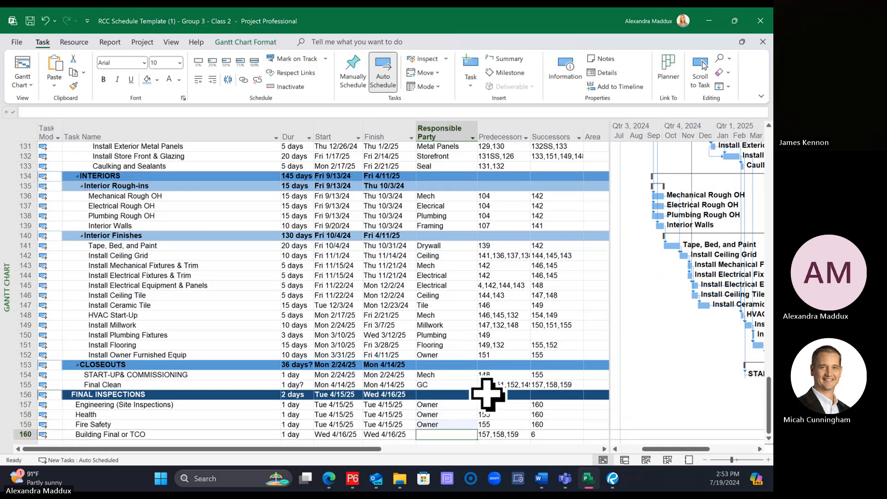
{"action": "type", "text": "GC"}
{"action": "key", "text": "Return"}
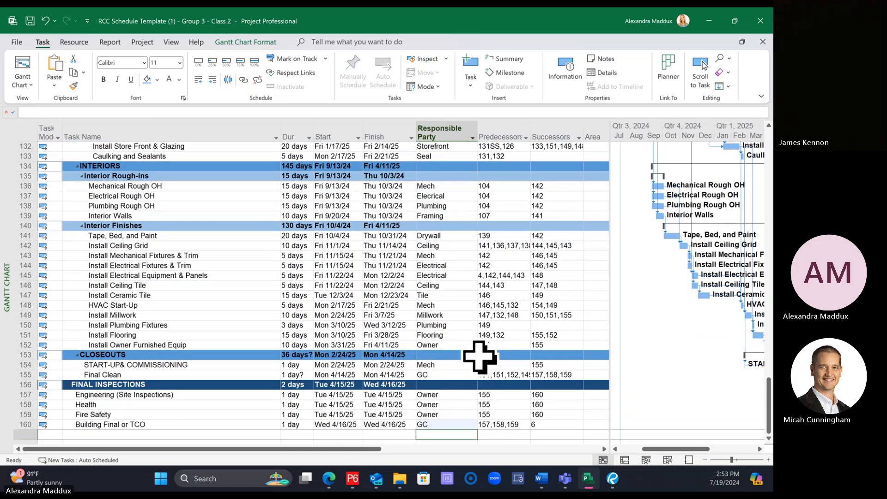
Step: Link Install Plumbing Fixtures as a predecessor of Final Clean
{"action": "scroll", "coordinate": [469, 355], "scroll_direction": "up", "scroll_amount": 1}
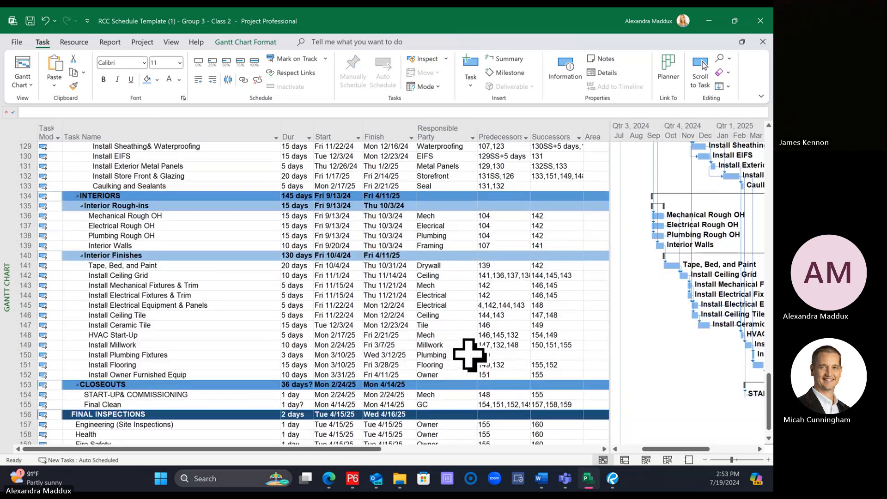
{"action": "left_click", "coordinate": [191, 355]}
{"action": "scroll", "coordinate": [202, 358], "scroll_direction": "down", "scroll_amount": 1}
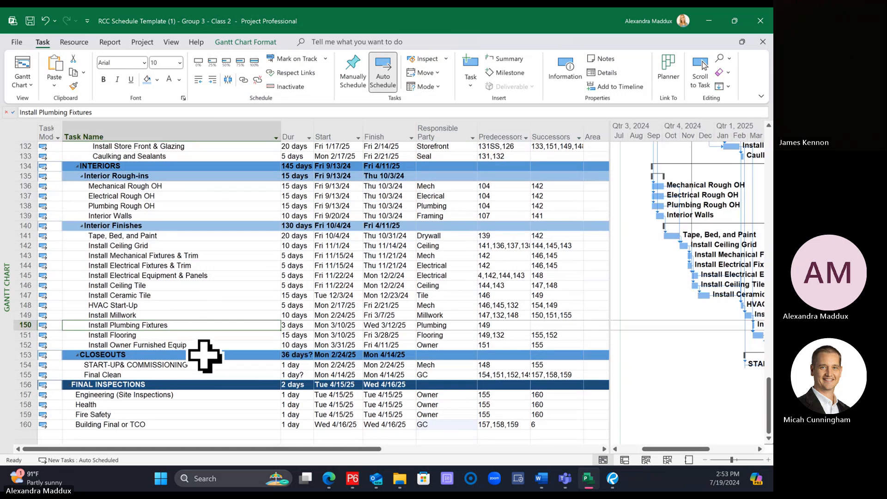
{"action": "left_click", "coordinate": [167, 373], "text": "ctrl"}
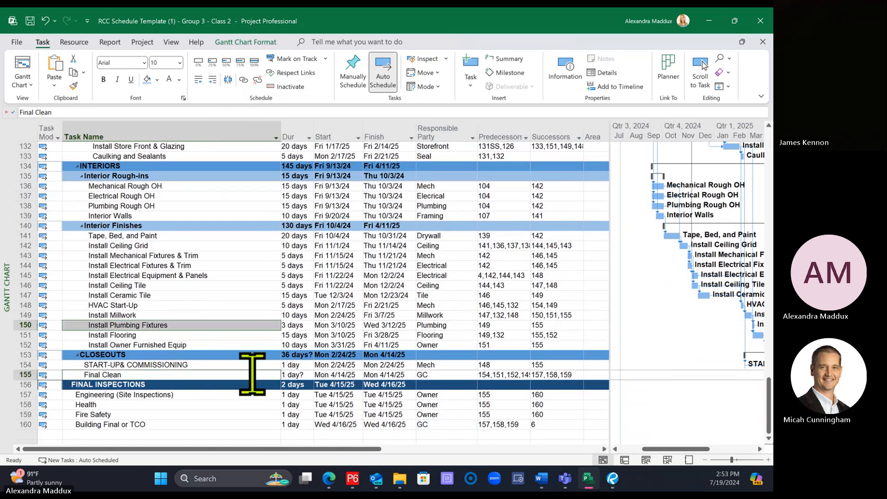
{"action": "left_click", "coordinate": [243, 355]}
Step: Link the East Elevation's Caulking and Sealants task as a predecessor of START-UP& COMMISSIONING
{"action": "scroll", "coordinate": [243, 347], "scroll_direction": "up", "scroll_amount": 2}
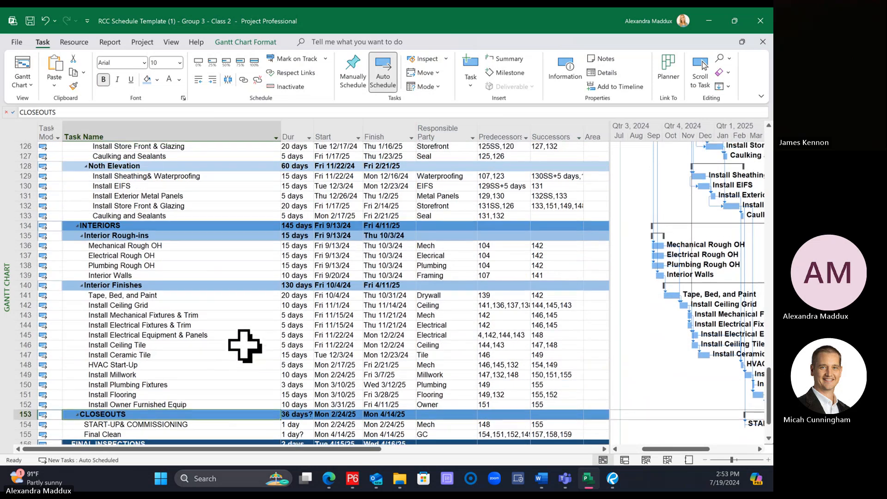
{"action": "left_click", "coordinate": [172, 157]}
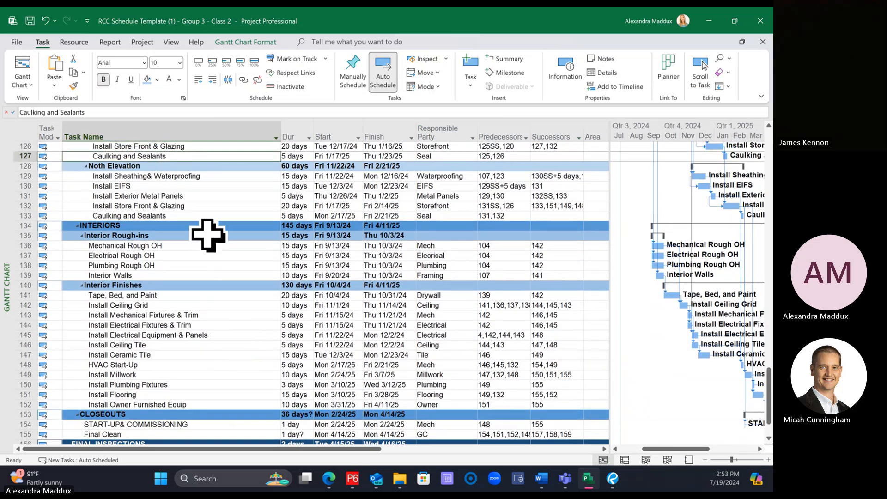
{"action": "scroll", "coordinate": [217, 360], "scroll_direction": "down", "scroll_amount": 1}
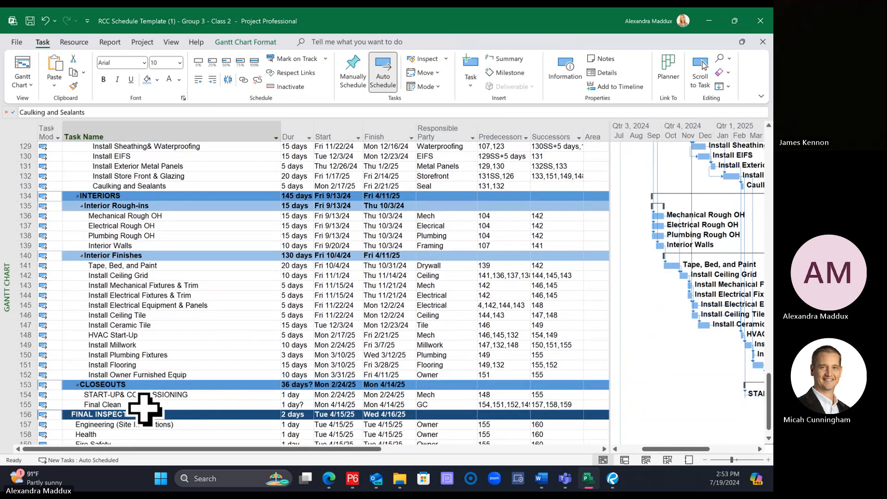
{"action": "left_click", "coordinate": [135, 397]}
{"action": "left_click", "coordinate": [245, 80]}
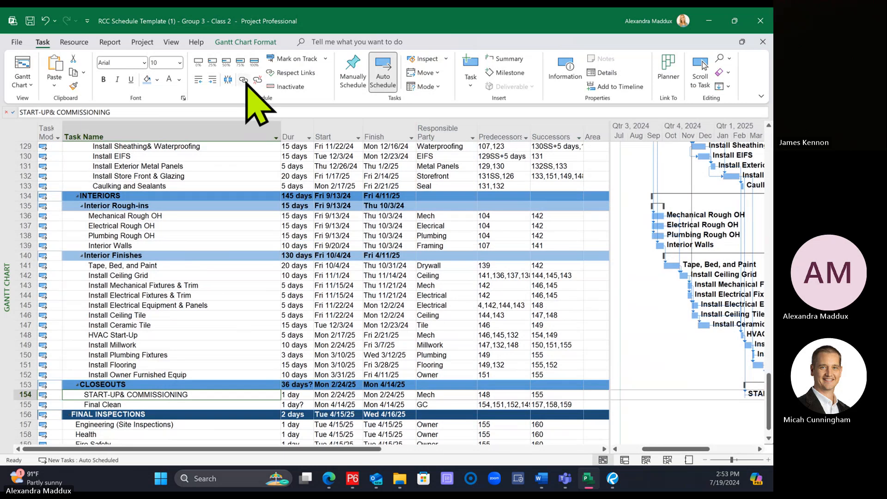
{"action": "left_click", "coordinate": [234, 256]}
{"action": "scroll", "coordinate": [240, 265], "scroll_direction": "up", "scroll_amount": 1}
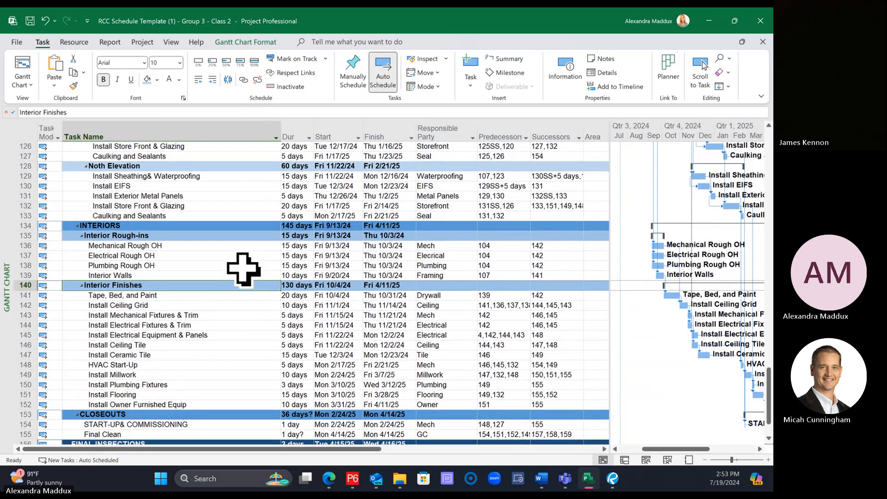
{"action": "scroll", "coordinate": [167, 219], "scroll_direction": "up", "scroll_amount": 3}
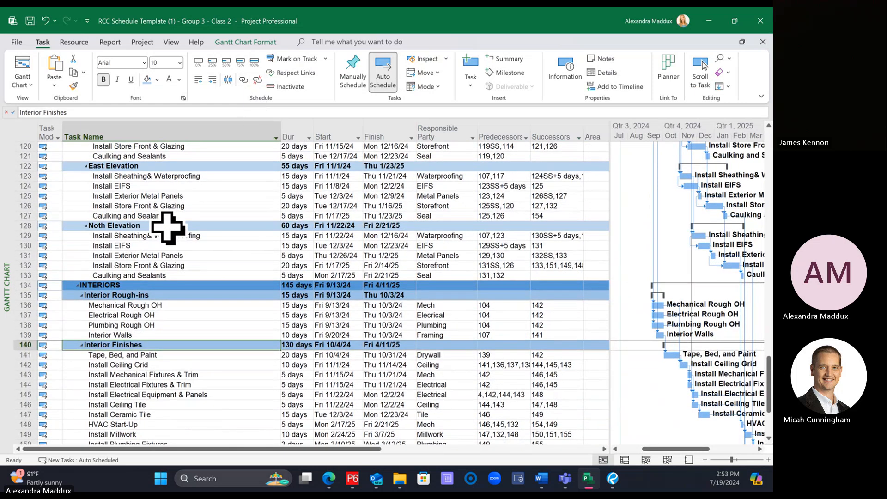
Step: Link the Caulking and Sealants tasks of the West, South, East and North elevations in sequence
{"action": "scroll", "coordinate": [162, 182], "scroll_direction": "up", "scroll_amount": 4}
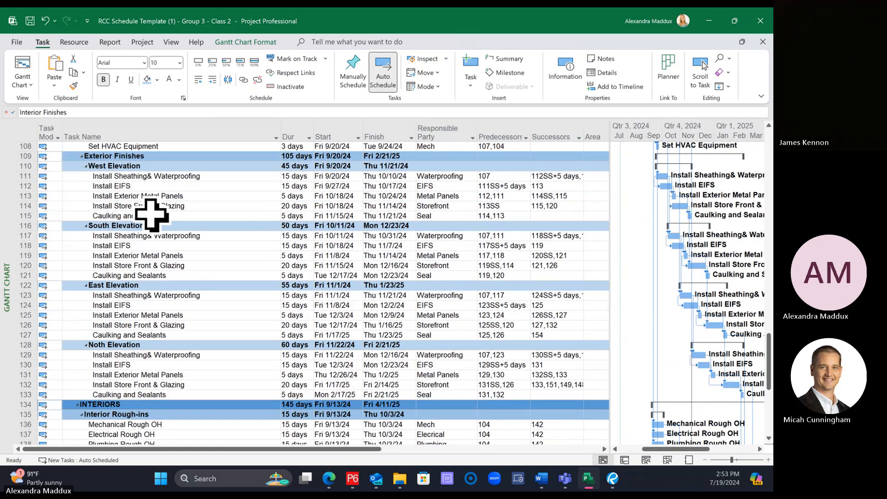
{"action": "left_click", "coordinate": [145, 276]}
{"action": "left_click", "coordinate": [142, 335], "text": "ctrl"}
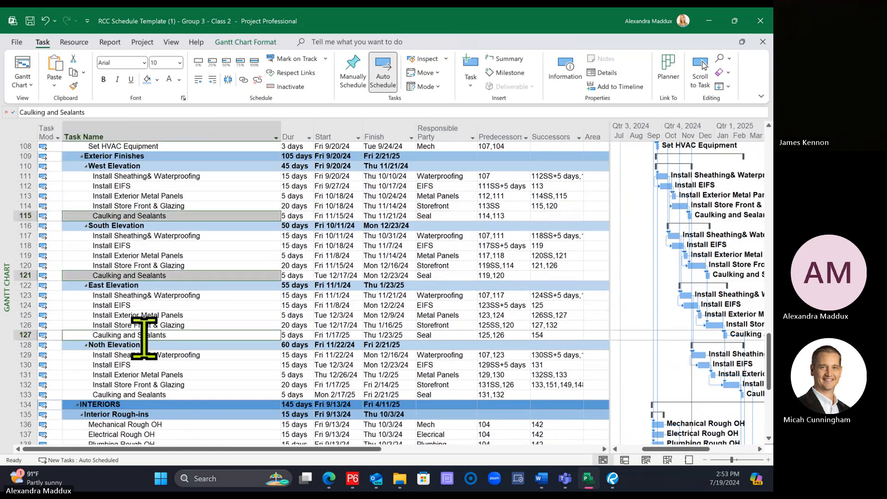
{"action": "left_click", "coordinate": [151, 395], "text": "ctrl"}
{"action": "left_click", "coordinate": [244, 80]}
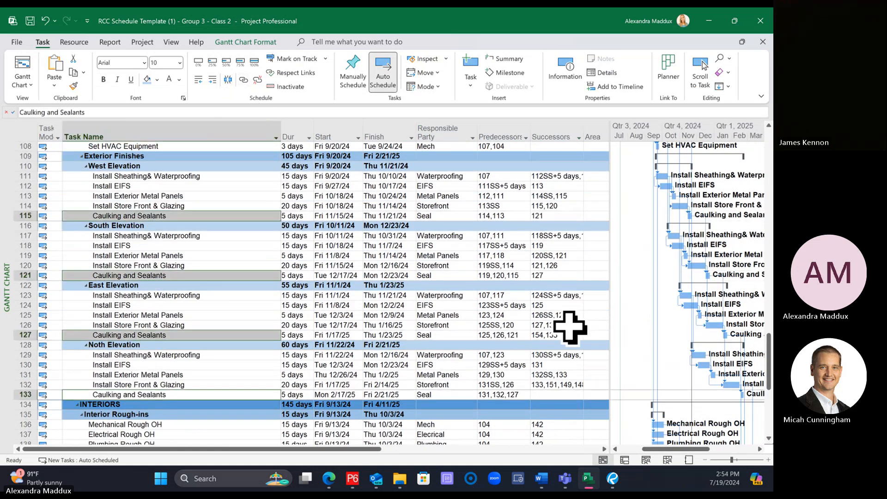
Step: Set the Caulking and Sealants successor to only 133 for the East Elevation and to 154 for the North Elevation
{"action": "left_click", "coordinate": [575, 335]}
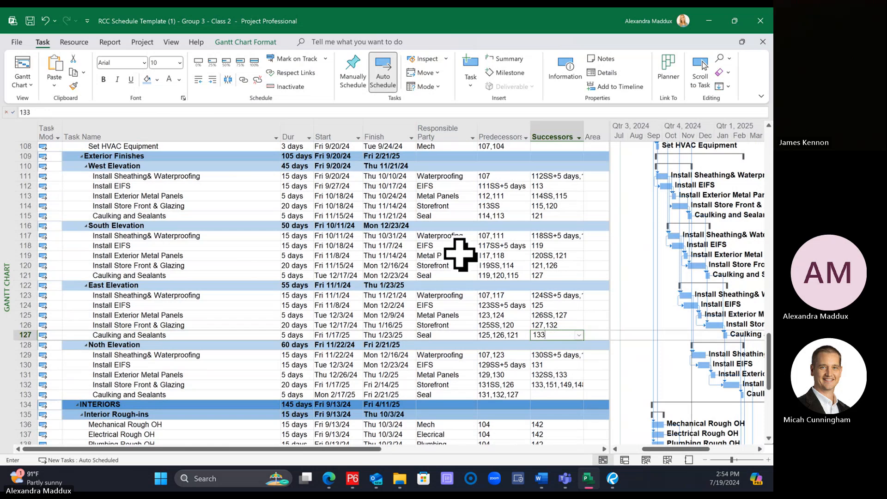
{"action": "key", "text": "Return"}
{"action": "left_click", "coordinate": [560, 394]}
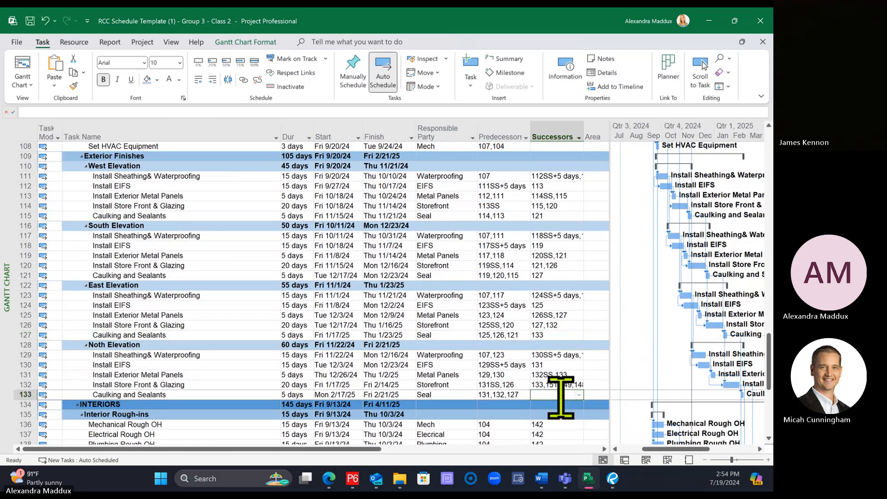
Step: Link Set HVAC Equipment as a predecessor of HVAC Start-Up
{"action": "scroll", "coordinate": [497, 378], "scroll_direction": "up", "scroll_amount": 2}
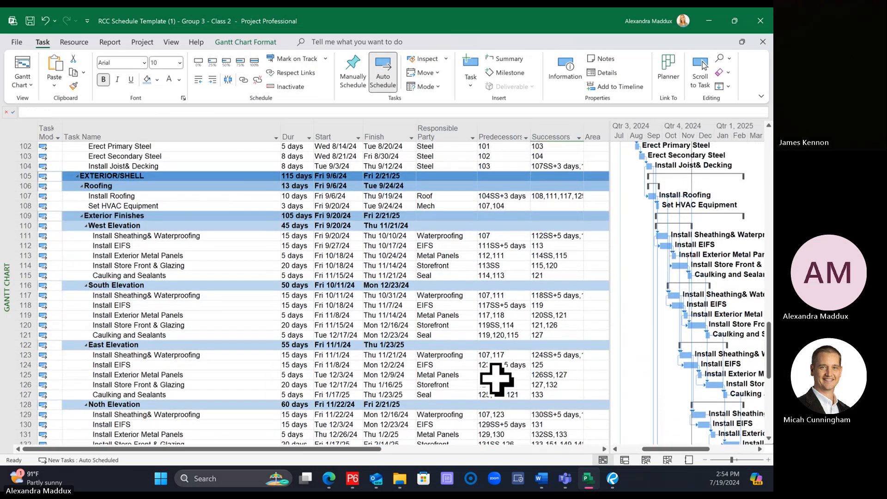
{"action": "left_click", "coordinate": [208, 206]}
{"action": "scroll", "coordinate": [209, 206], "scroll_direction": "down", "scroll_amount": 8}
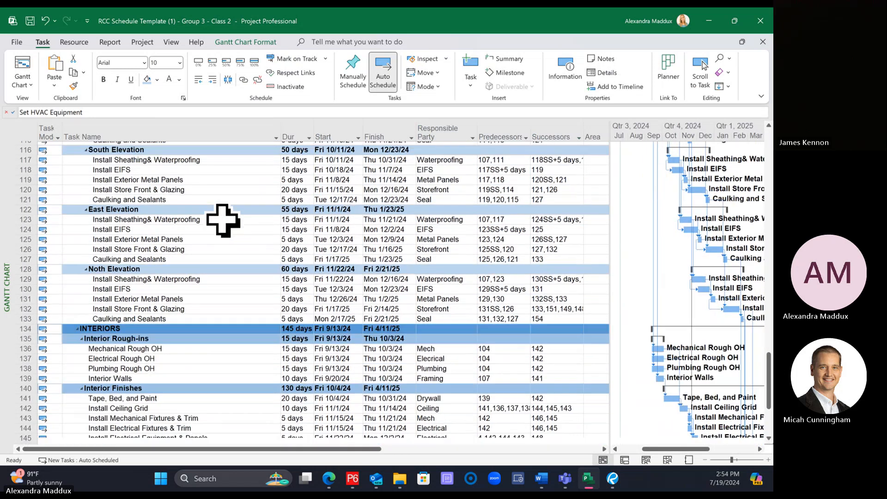
{"action": "left_click", "coordinate": [165, 368]}
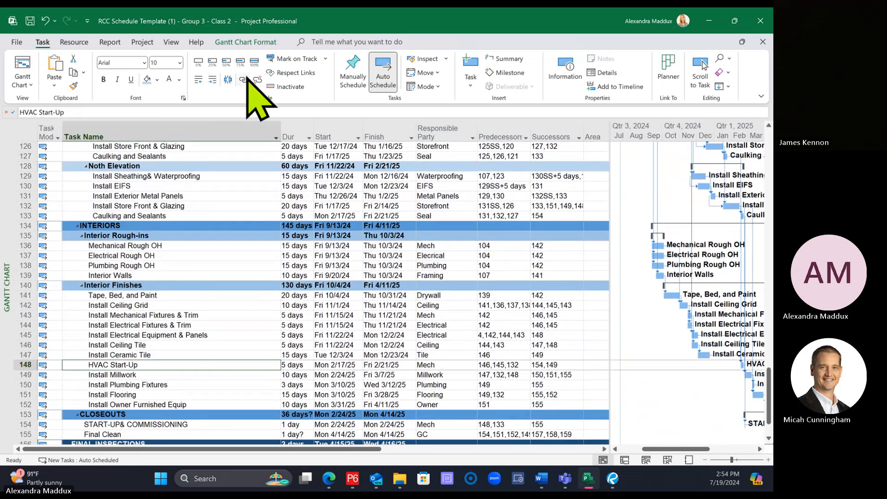
{"action": "left_click", "coordinate": [238, 236]}
Step: Check the predecessors and successors of the building tasks from grade work through final inspections for missing links
{"action": "scroll", "coordinate": [238, 237], "scroll_direction": "down", "scroll_amount": 2}
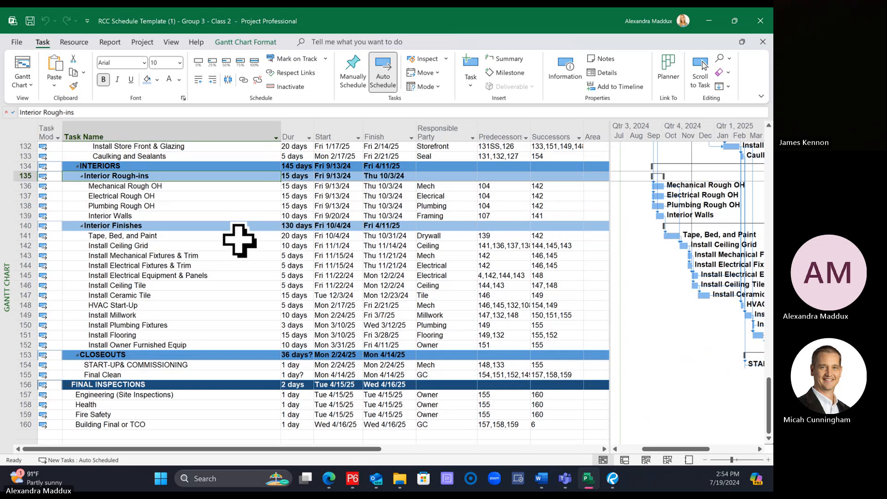
{"action": "scroll", "coordinate": [240, 240], "scroll_direction": "up", "scroll_amount": 10}
{"action": "scroll", "coordinate": [234, 237], "scroll_direction": "up", "scroll_amount": 5}
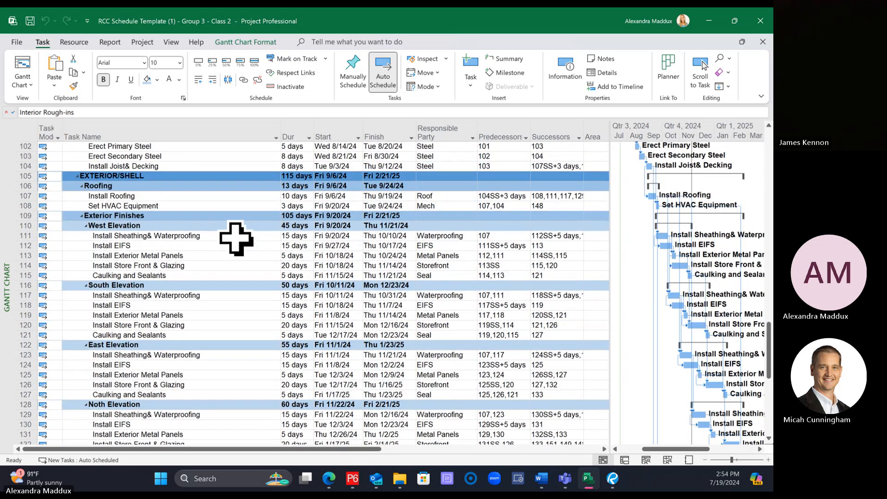
{"action": "scroll", "coordinate": [237, 239], "scroll_direction": "up", "scroll_amount": 1}
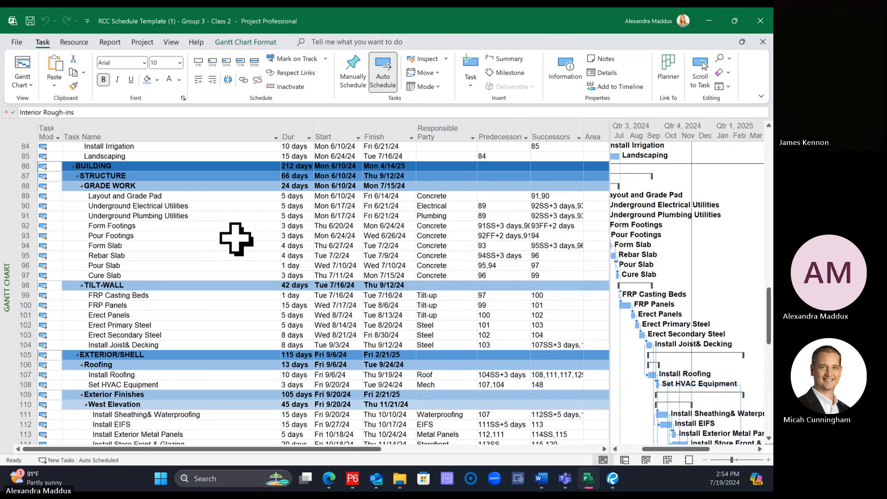
{"action": "scroll", "coordinate": [236, 239], "scroll_direction": "down", "scroll_amount": 1}
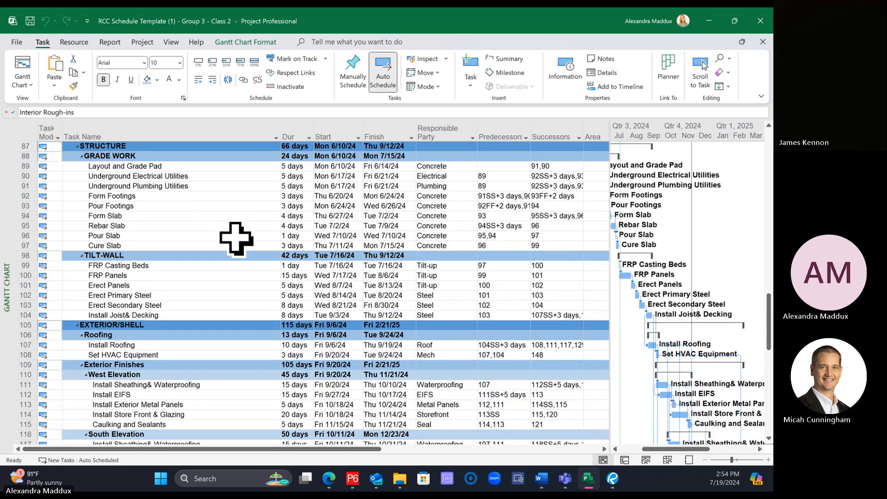
{"action": "scroll", "coordinate": [236, 239], "scroll_direction": "down", "scroll_amount": 2}
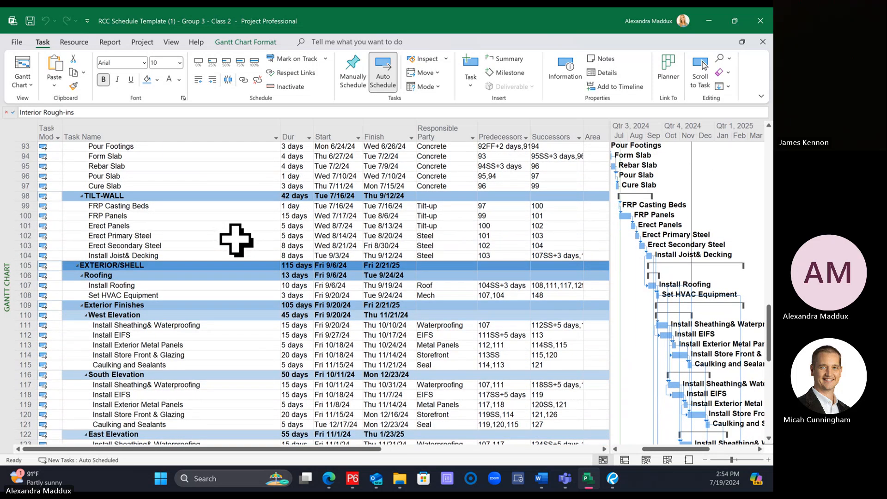
{"action": "scroll", "coordinate": [236, 238], "scroll_direction": "down", "scroll_amount": 2}
{"action": "scroll", "coordinate": [236, 238], "scroll_direction": "up", "scroll_amount": 5}
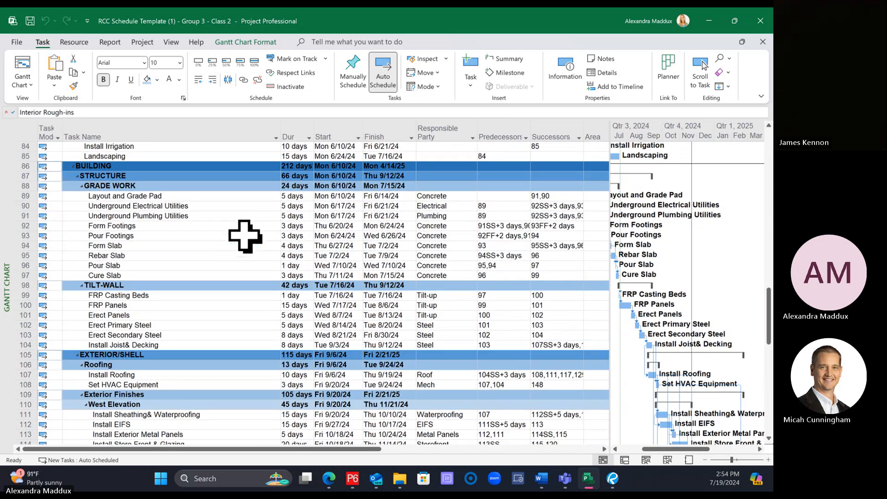
{"action": "left_click", "coordinate": [501, 206]}
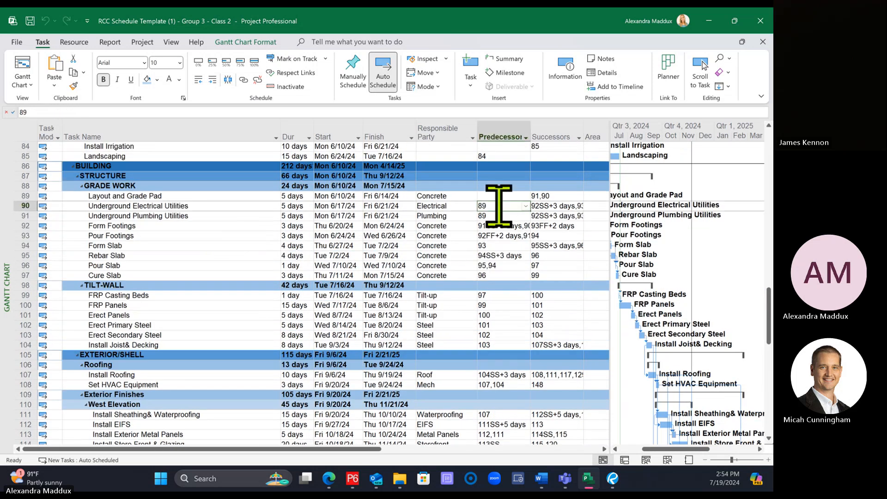
{"action": "left_click", "coordinate": [508, 254]}
{"action": "scroll", "coordinate": [512, 301], "scroll_direction": "down", "scroll_amount": 1}
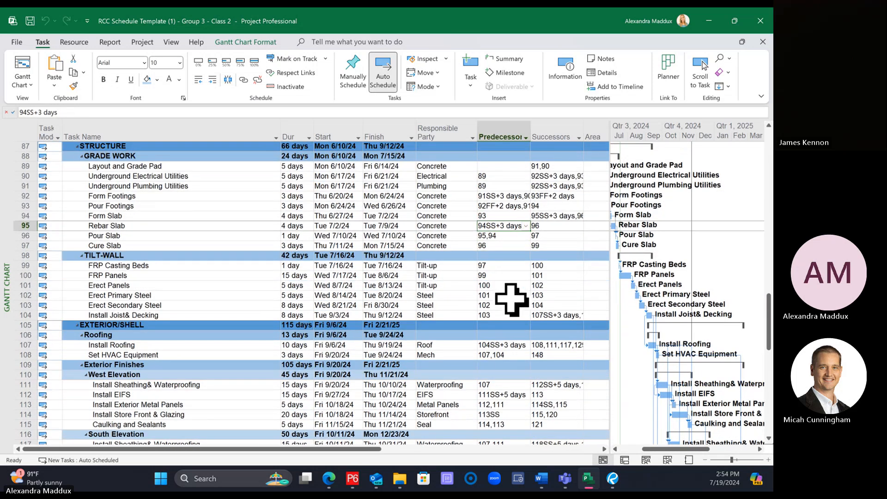
{"action": "scroll", "coordinate": [511, 298], "scroll_direction": "down", "scroll_amount": 12}
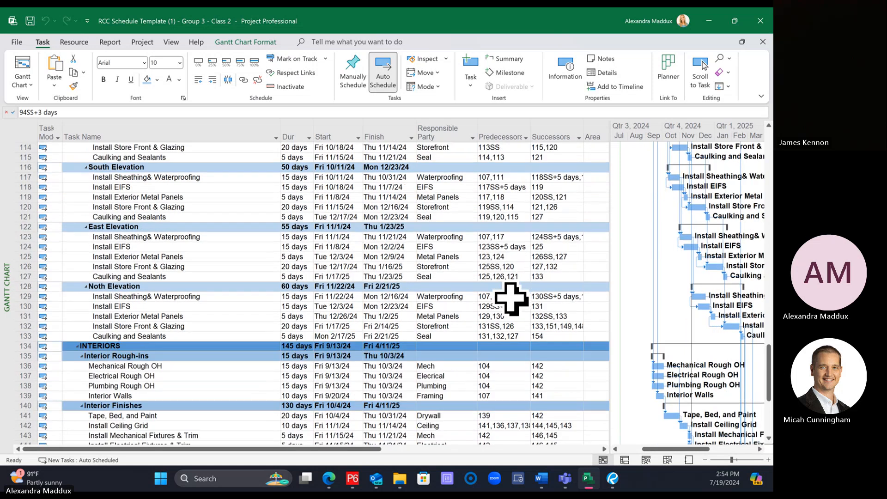
{"action": "scroll", "coordinate": [511, 298], "scroll_direction": "down", "scroll_amount": 3}
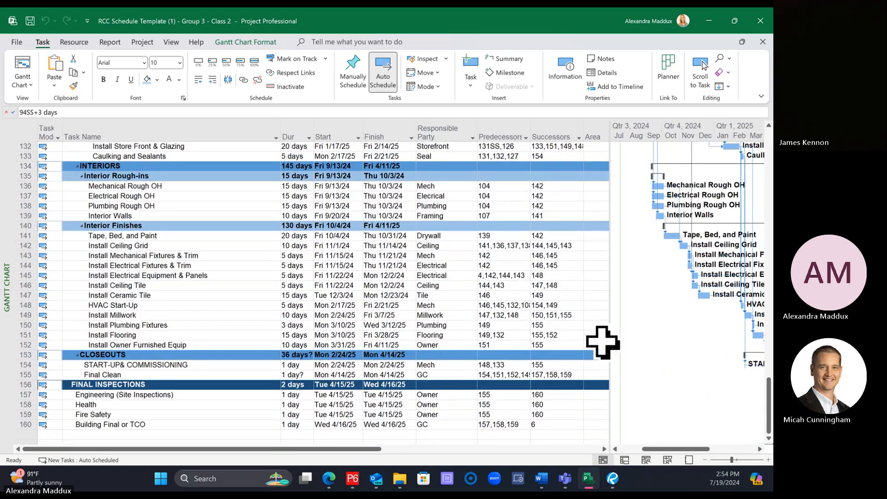
Step: Widen the Gantt chart area and examine the sequence of bars from the building structure through final inspections
{"action": "left_click_drag", "start_coordinate": [610, 382], "coordinate": [468, 382]}
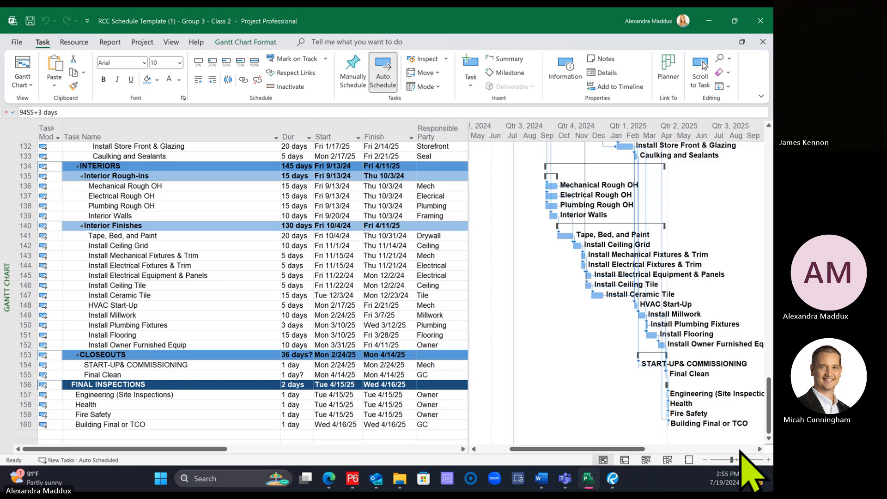
{"action": "scroll", "coordinate": [664, 419], "scroll_direction": "up", "scroll_amount": 8}
{"action": "scroll", "coordinate": [659, 428], "scroll_direction": "up", "scroll_amount": 8}
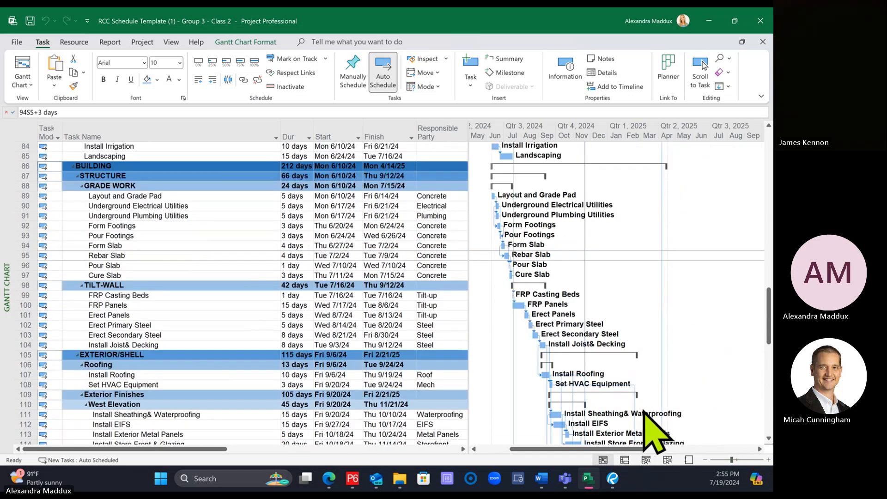
{"action": "scroll", "coordinate": [592, 430], "scroll_direction": "down", "scroll_amount": 12}
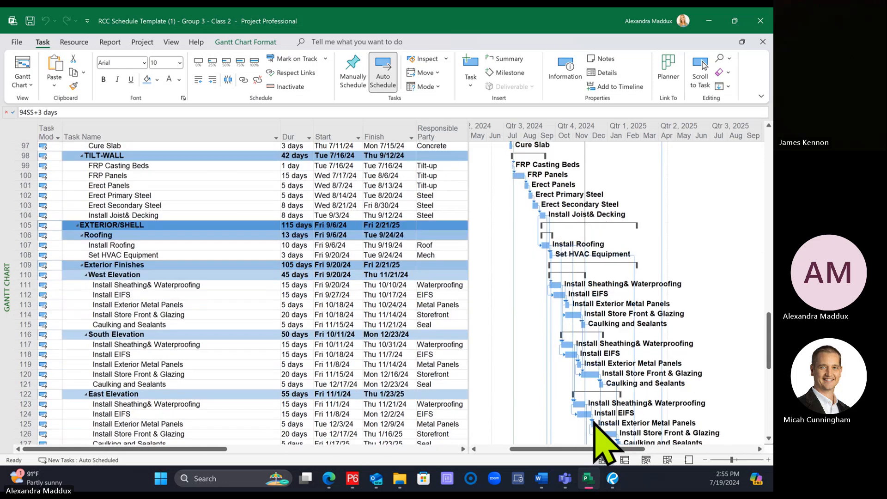
{"action": "scroll", "coordinate": [593, 418], "scroll_direction": "down", "scroll_amount": 5}
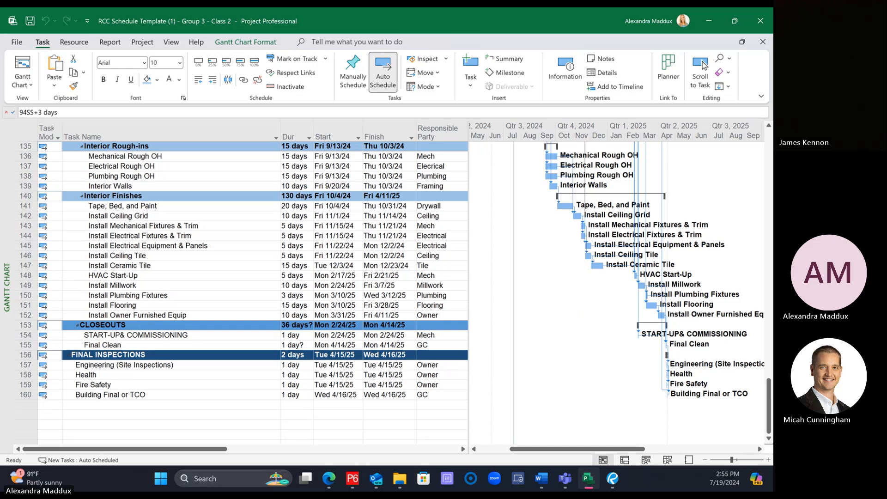
{"action": "left_click_drag", "start_coordinate": [769, 406], "coordinate": [744, 406]}
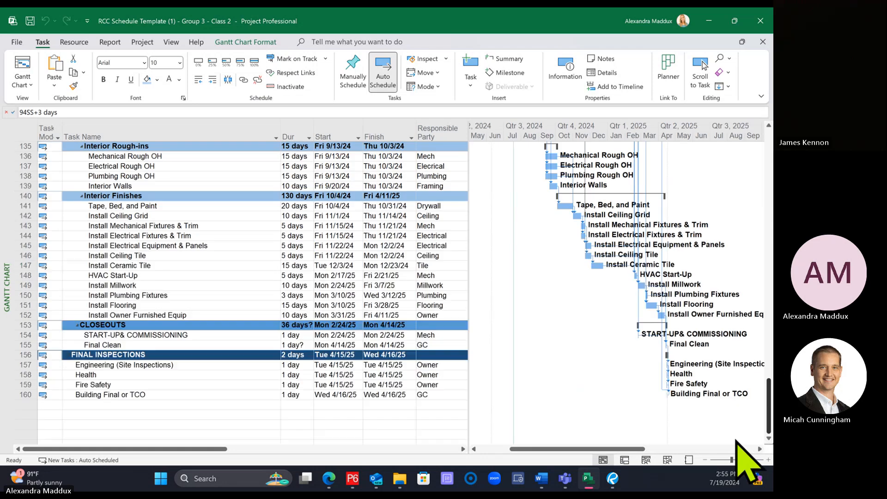
Step: Link Building Final or TCO as a predecessor of WEATHER DELAYS - Remaining
{"action": "left_click", "coordinate": [218, 396]}
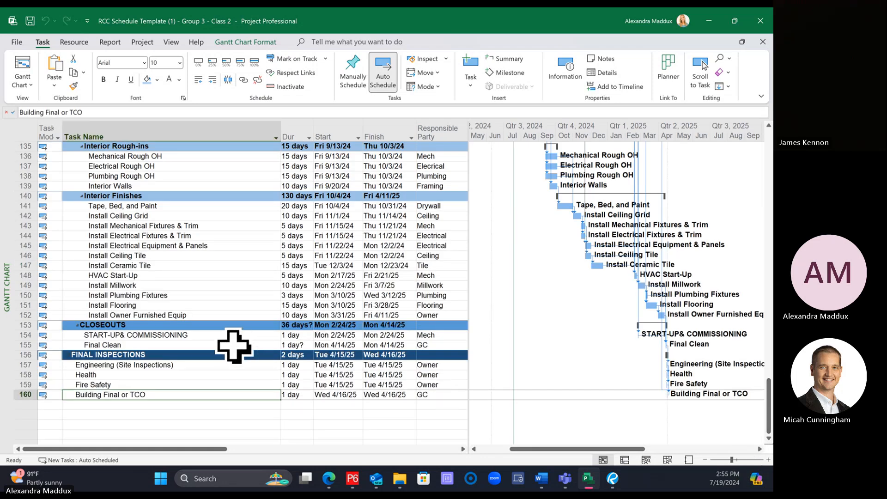
{"action": "scroll", "coordinate": [235, 344], "scroll_direction": "up", "scroll_amount": 2}
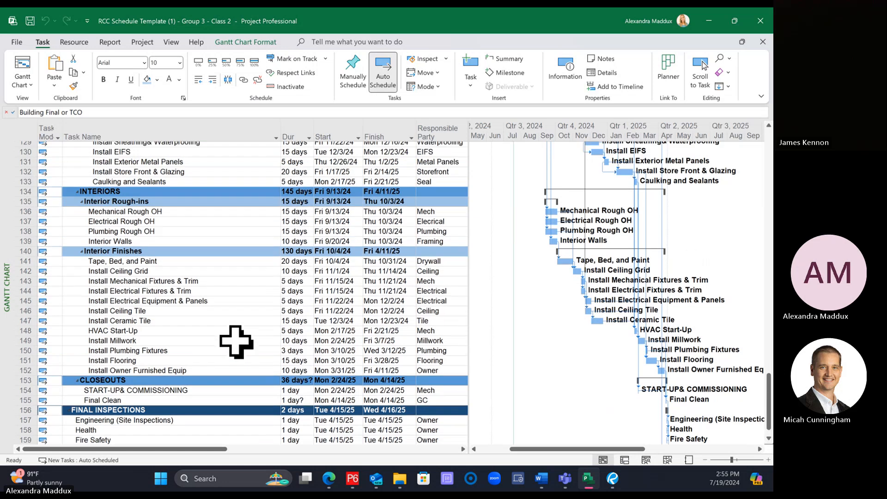
{"action": "scroll", "coordinate": [237, 342], "scroll_direction": "up", "scroll_amount": 19}
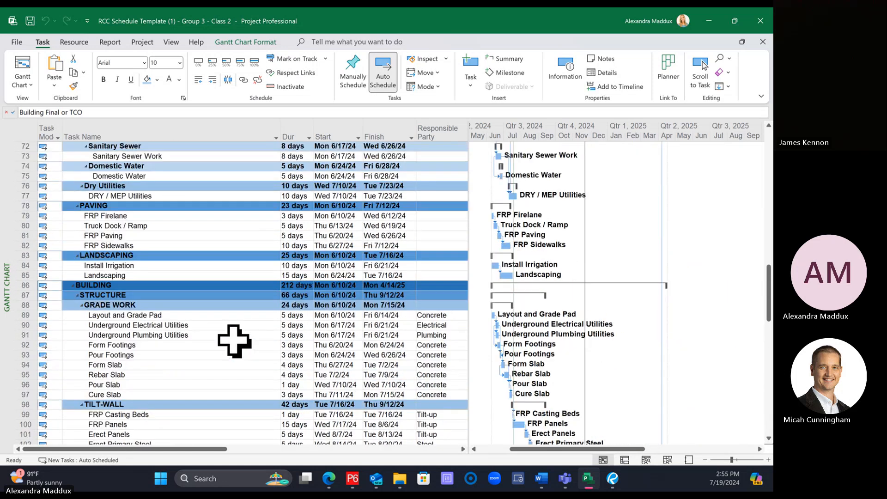
{"action": "scroll", "coordinate": [235, 342], "scroll_direction": "down", "scroll_amount": 18}
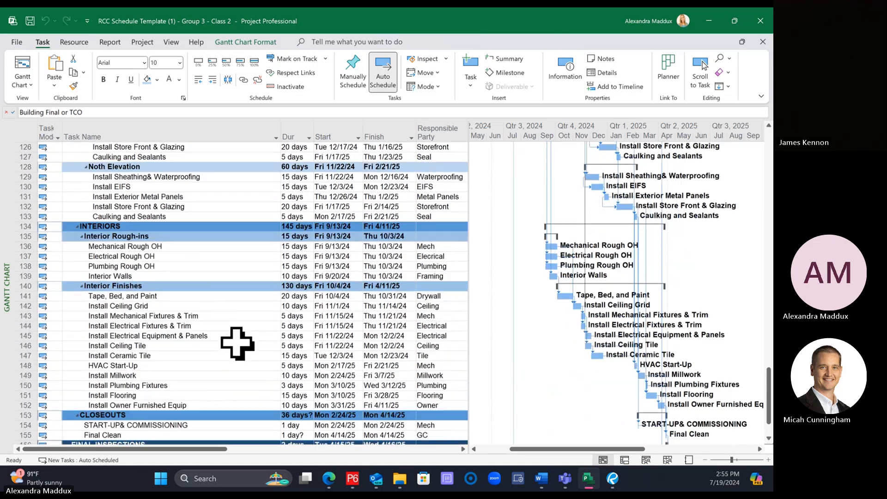
{"action": "scroll", "coordinate": [238, 344], "scroll_direction": "down", "scroll_amount": 2}
{"action": "scroll", "coordinate": [237, 343], "scroll_direction": "up", "scroll_amount": 20}
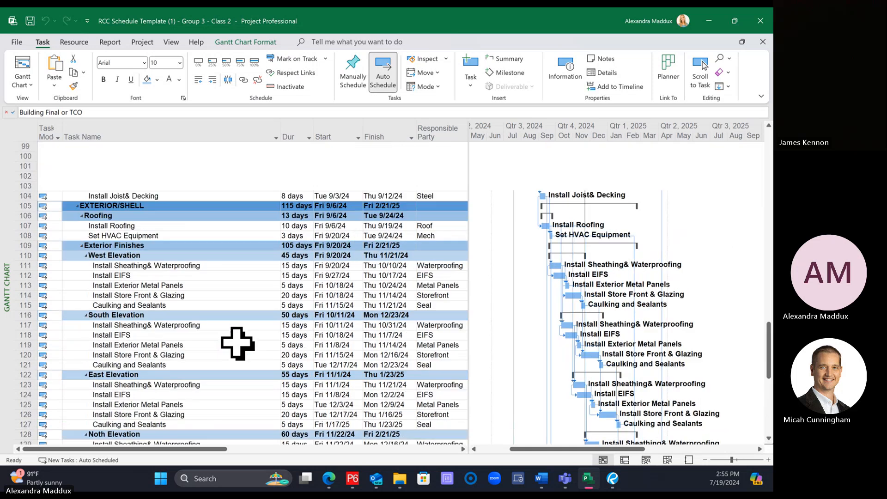
{"action": "scroll", "coordinate": [240, 338], "scroll_direction": "up", "scroll_amount": 5}
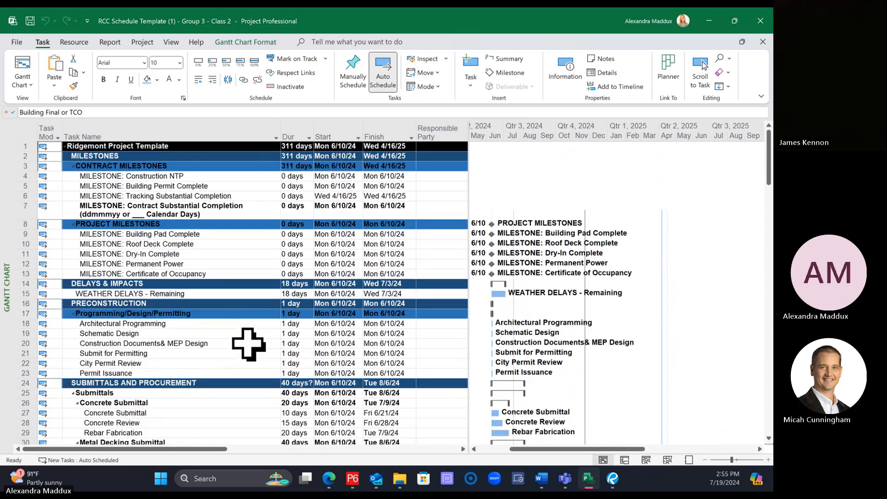
{"action": "left_click", "coordinate": [147, 292]}
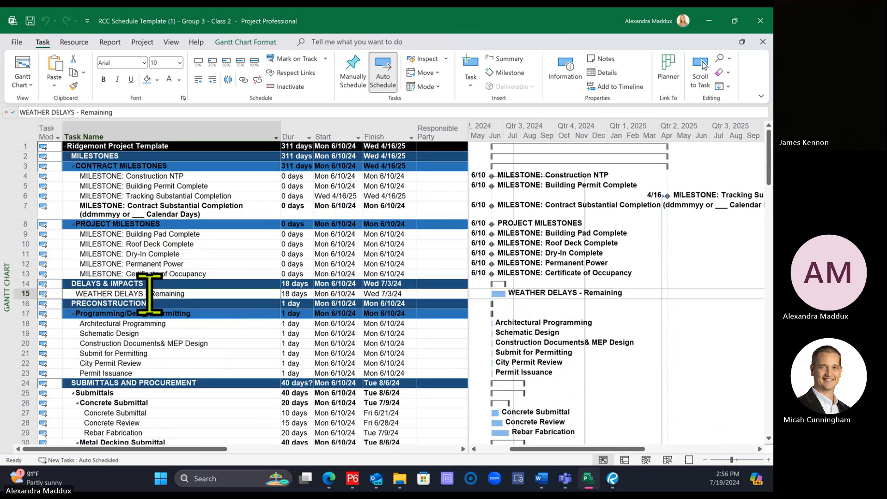
{"action": "left_click", "coordinate": [243, 79]}
{"action": "left_click", "coordinate": [234, 312]}
Step: Link WEATHER DELAYS - Remaining as a predecessor of MILESTONE: Tracking Substantial Completion
{"action": "left_click", "coordinate": [224, 294]}
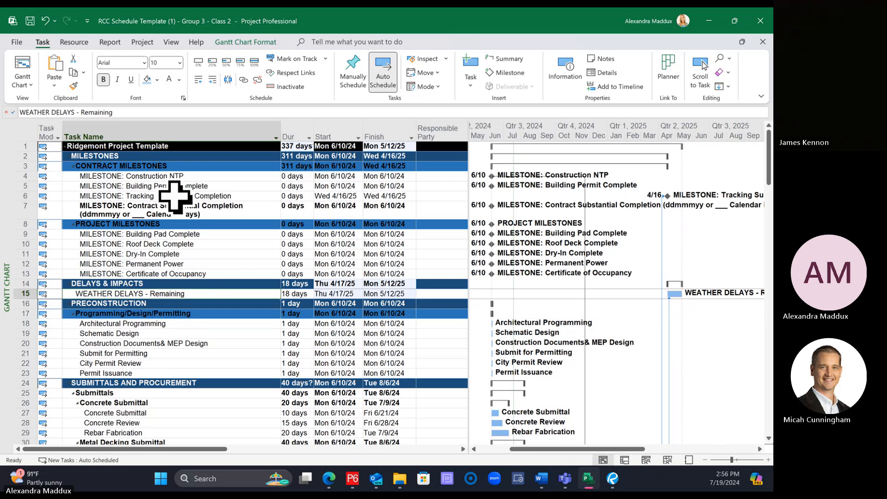
{"action": "left_click", "coordinate": [174, 195], "text": "ctrl"}
{"action": "left_click", "coordinate": [243, 80]}
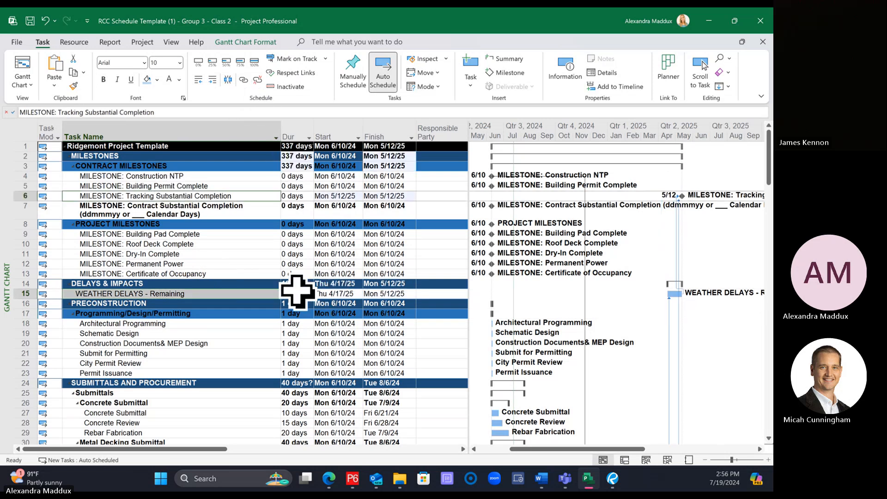
Step: Collapse the PRECONSTRUCTION and SUBMITTALS AND PROCUREMENT summary tasks
{"action": "left_click", "coordinate": [249, 303]}
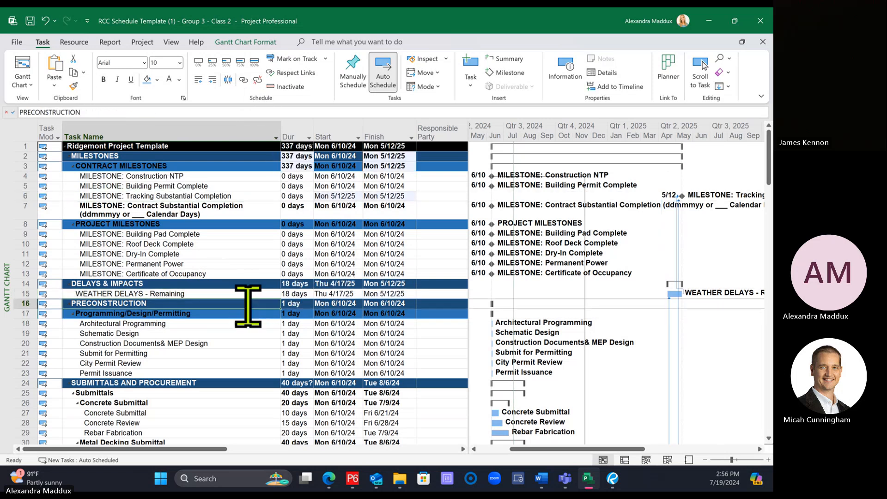
{"action": "left_click", "coordinate": [69, 304]}
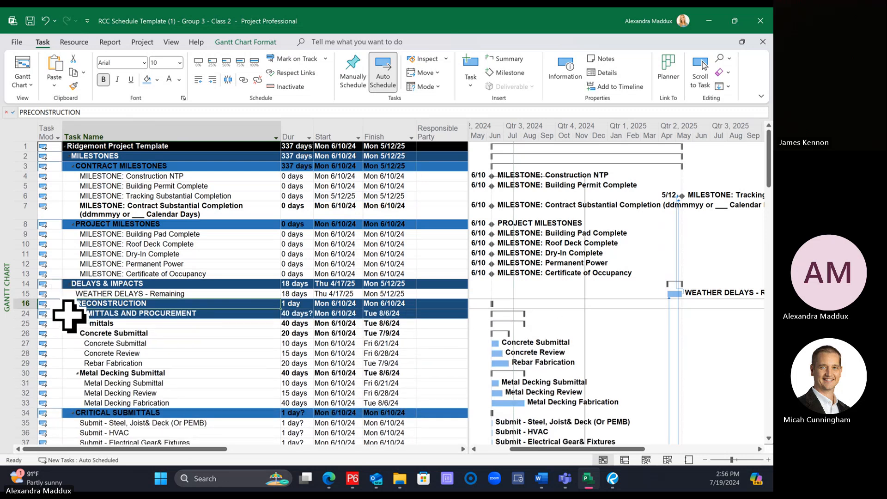
{"action": "left_click", "coordinate": [69, 314]}
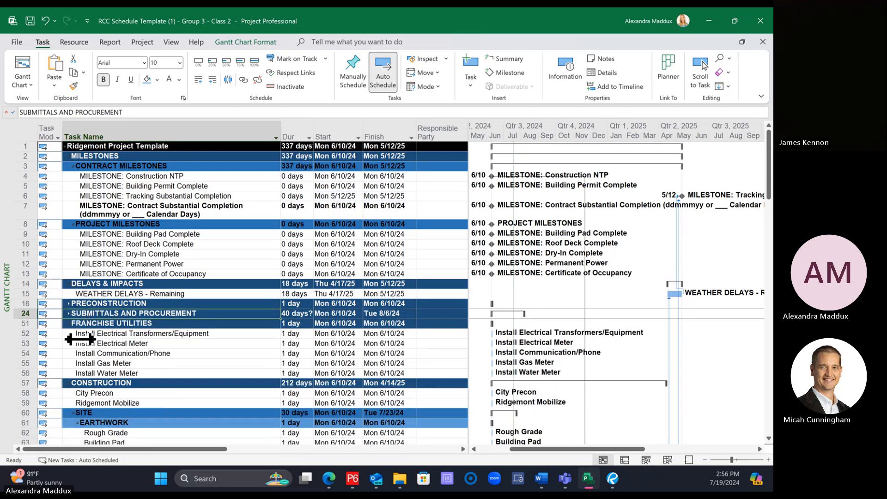
Step: Collapse the FRANCHISE UTILITIES summary task
{"action": "left_click", "coordinate": [69, 323]}
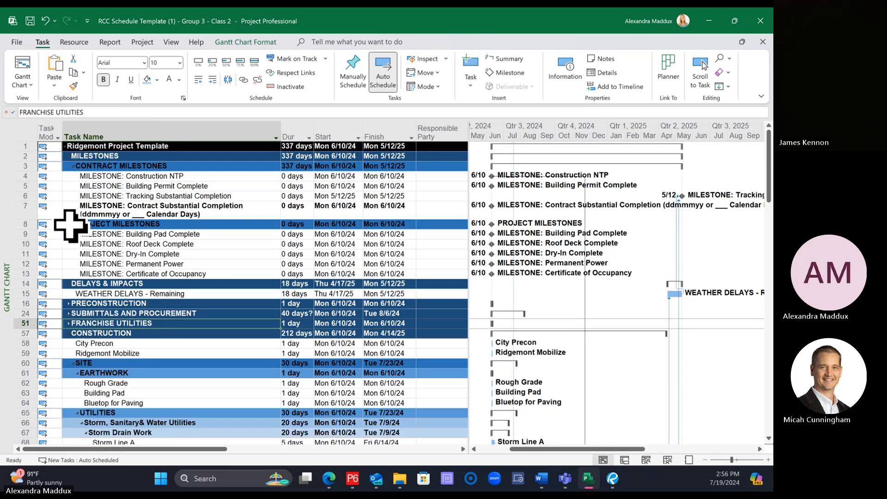
{"action": "left_click", "coordinate": [116, 225]}
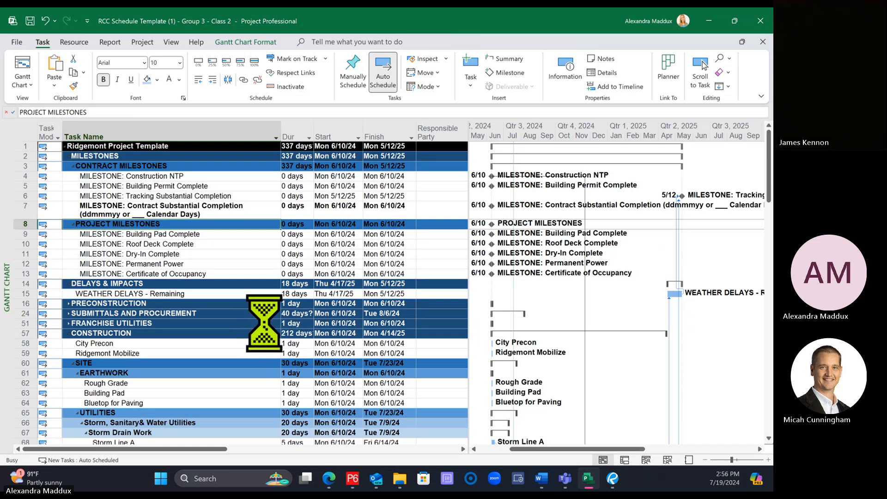
Step: Link City Precon, Ridgemont Mobilize, Rough Grade and Building Pad in sequence
{"action": "scroll", "coordinate": [266, 323], "scroll_direction": "down", "scroll_amount": 5}
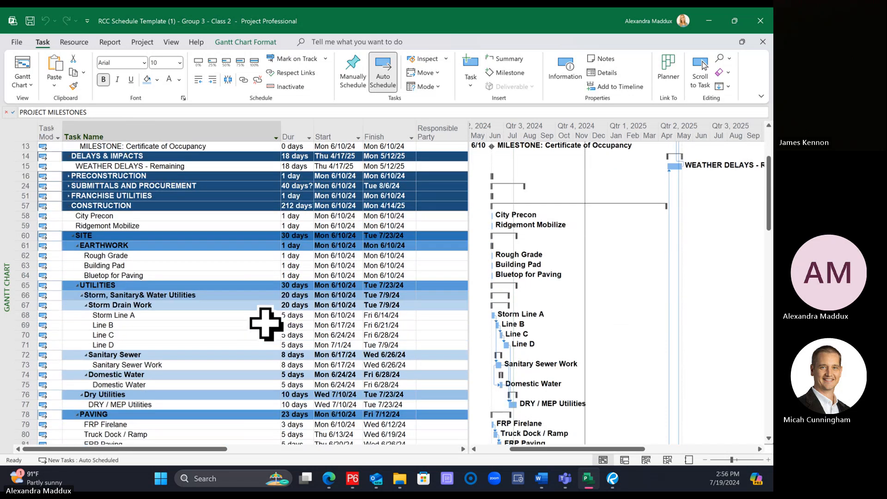
{"action": "left_click_drag", "start_coordinate": [186, 185], "coordinate": [184, 194]}
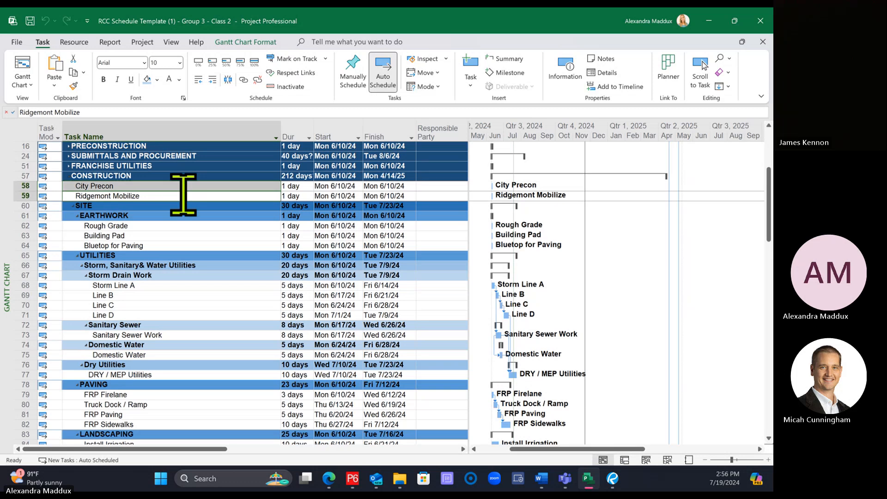
{"action": "left_click", "coordinate": [243, 80]}
{"action": "left_click", "coordinate": [221, 217]}
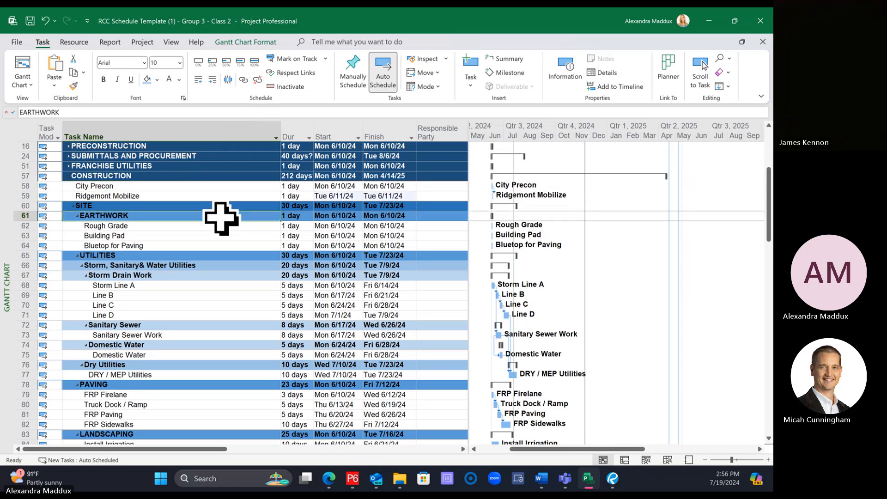
{"action": "left_click", "coordinate": [199, 196]}
{"action": "left_click", "coordinate": [190, 226], "text": "ctrl"}
{"action": "left_click", "coordinate": [189, 236], "text": "ctrl"}
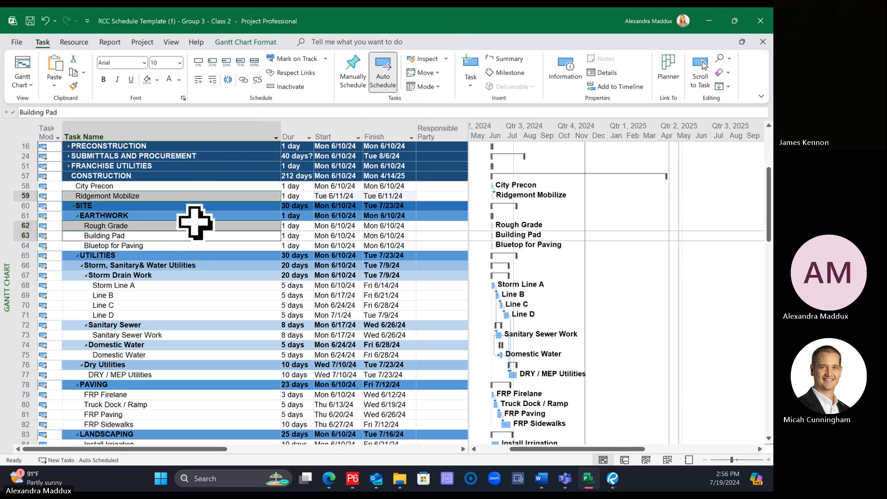
{"action": "left_click", "coordinate": [243, 80]}
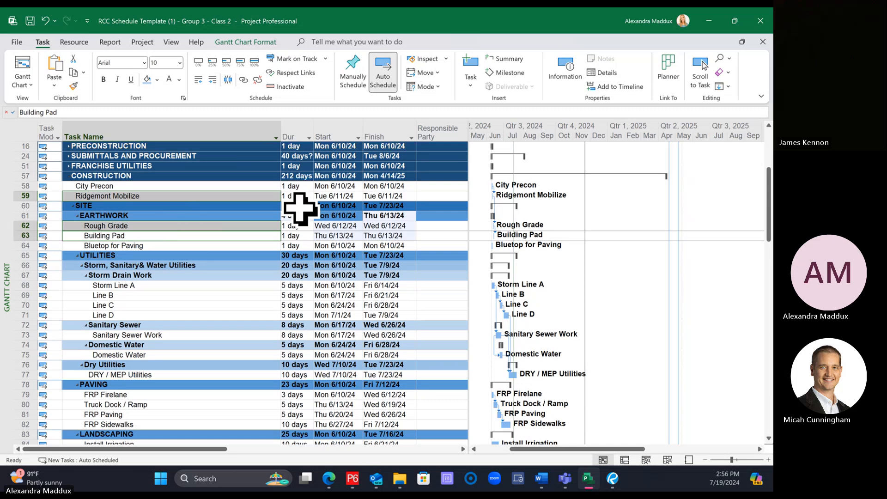
Step: Set the durations of Ridgemont Mobilize to 5 days, Rough Grade to 15 days and Building Pad to 5 days
{"action": "left_click", "coordinate": [297, 195]}
{"action": "type", "text": "5"}
{"action": "key", "text": "Return"}
{"action": "key", "text": "Return"}
{"action": "key", "text": "Return"}
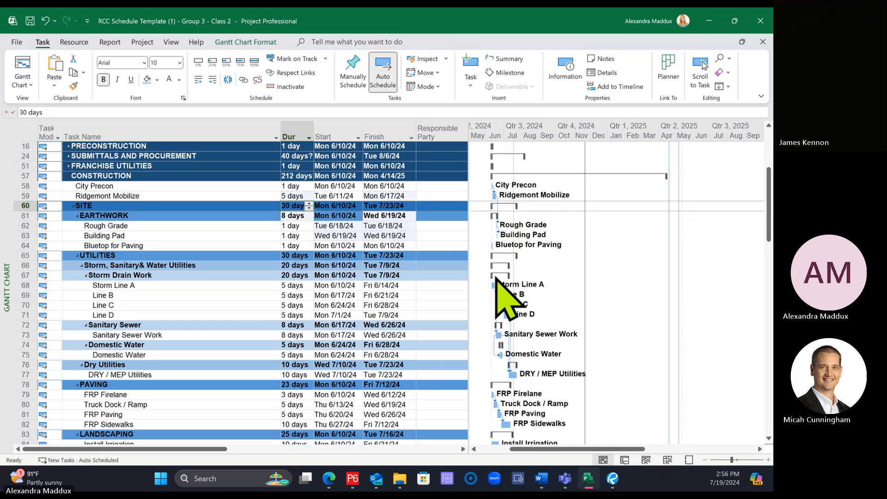
{"action": "type", "text": "1"}
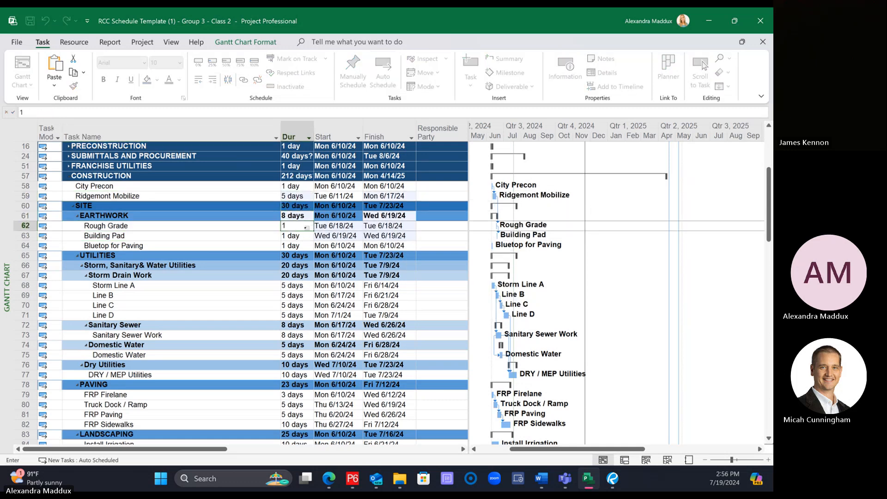
{"action": "type", "text": "5"}
{"action": "key", "text": "Return"}
{"action": "type", "text": "5"}
{"action": "key", "text": "Return"}
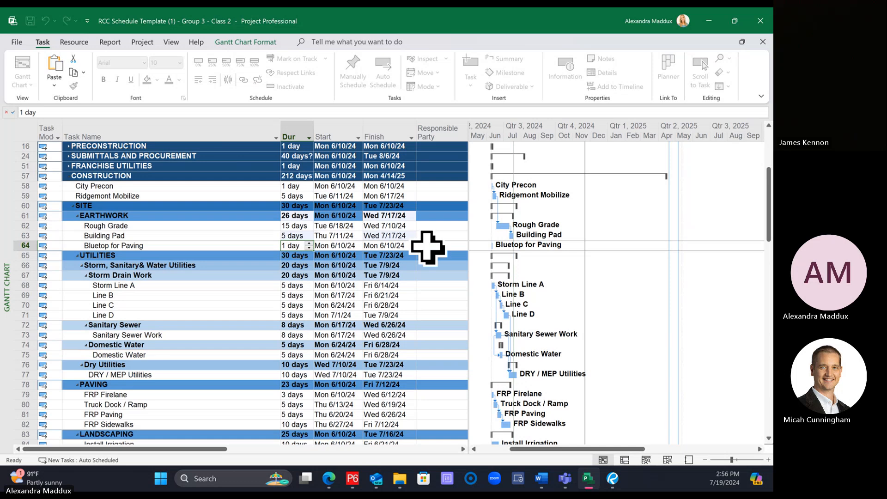
Step: Link Rough Grade as a predecessor of Storm Line A
{"action": "left_click", "coordinate": [199, 234]}
{"action": "scroll", "coordinate": [217, 261], "scroll_direction": "down", "scroll_amount": 2}
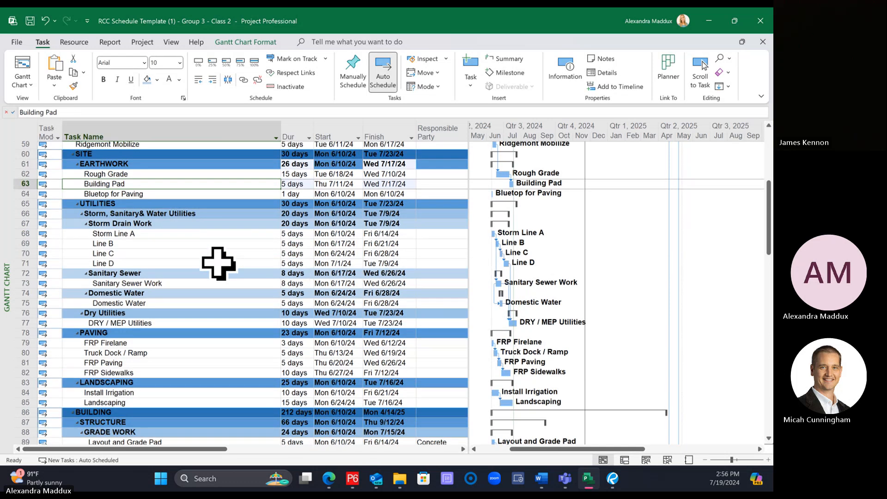
{"action": "scroll", "coordinate": [218, 263], "scroll_direction": "down", "scroll_amount": 2}
{"action": "scroll", "coordinate": [214, 258], "scroll_direction": "up", "scroll_amount": 3}
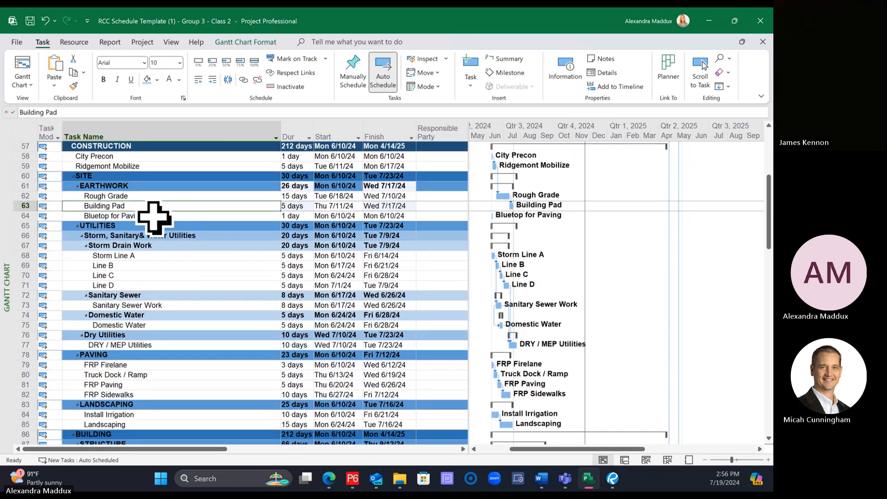
{"action": "left_click", "coordinate": [143, 196]}
{"action": "left_click", "coordinate": [135, 254], "text": "ctrl"}
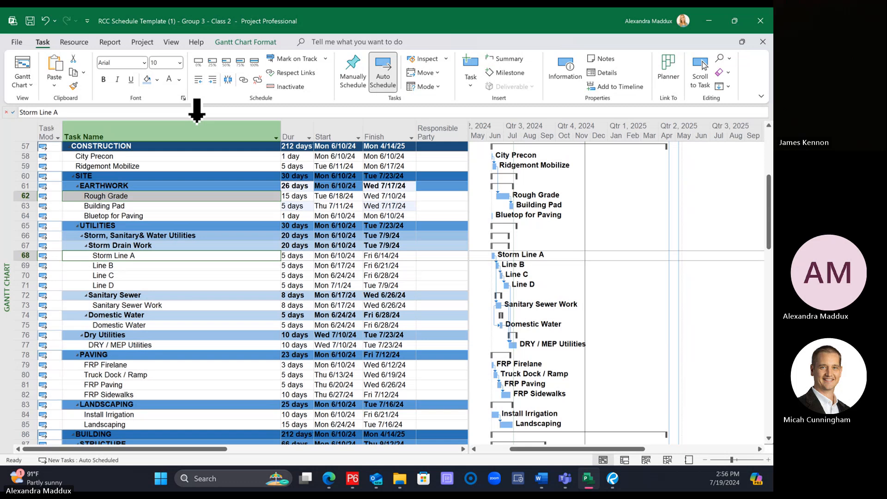
{"action": "left_click", "coordinate": [243, 79]}
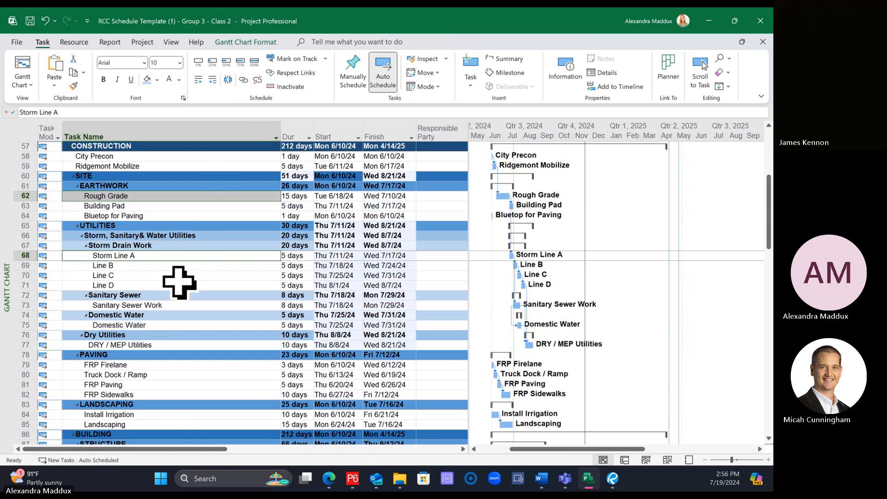
Step: Link Building Pad, Bluetop for Paving and FRP Firelane in sequence
{"action": "left_click", "coordinate": [147, 205]}
{"action": "left_click", "coordinate": [146, 216]}
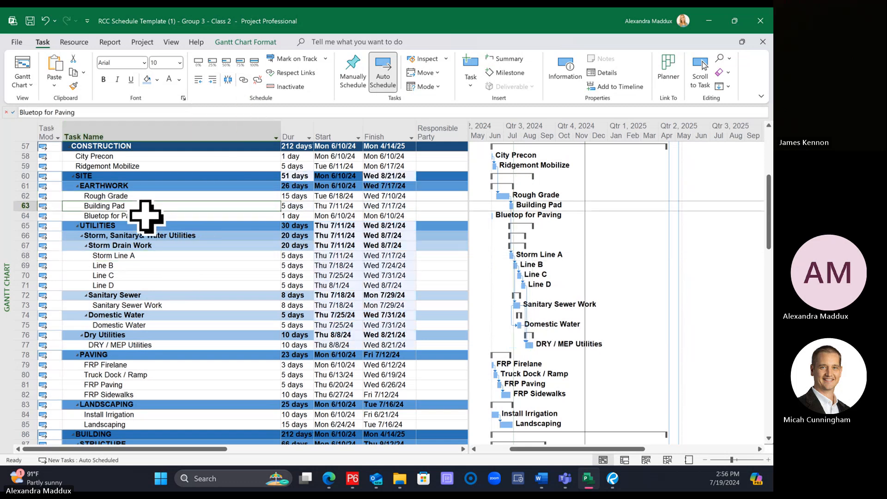
{"action": "left_click", "coordinate": [138, 364], "text": "ctrl"}
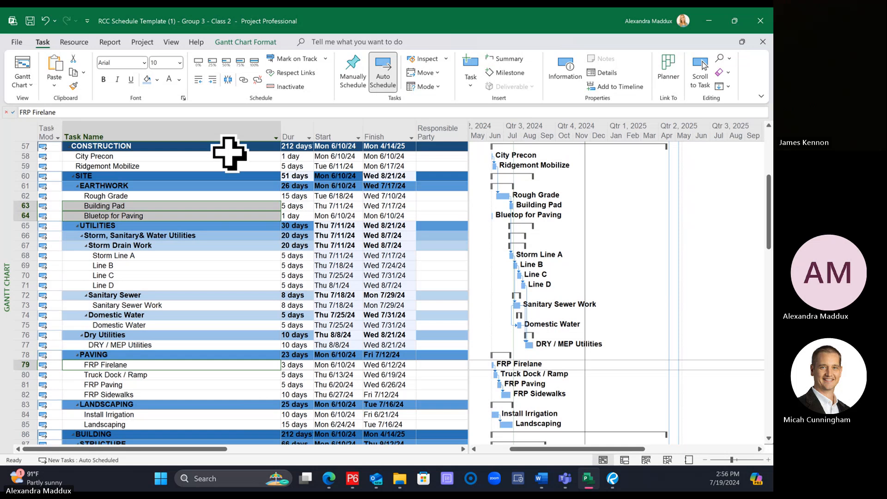
{"action": "left_click", "coordinate": [242, 80]}
Step: Link FRP Sidewalks as a predecessor of Install Irrigation
{"action": "scroll", "coordinate": [226, 257], "scroll_direction": "down", "scroll_amount": 1}
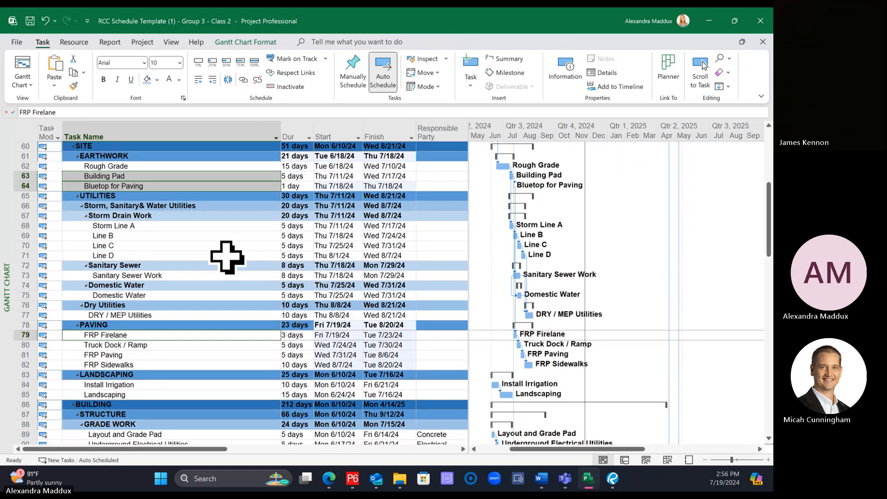
{"action": "left_click", "coordinate": [178, 315]}
{"action": "left_click", "coordinate": [168, 295]}
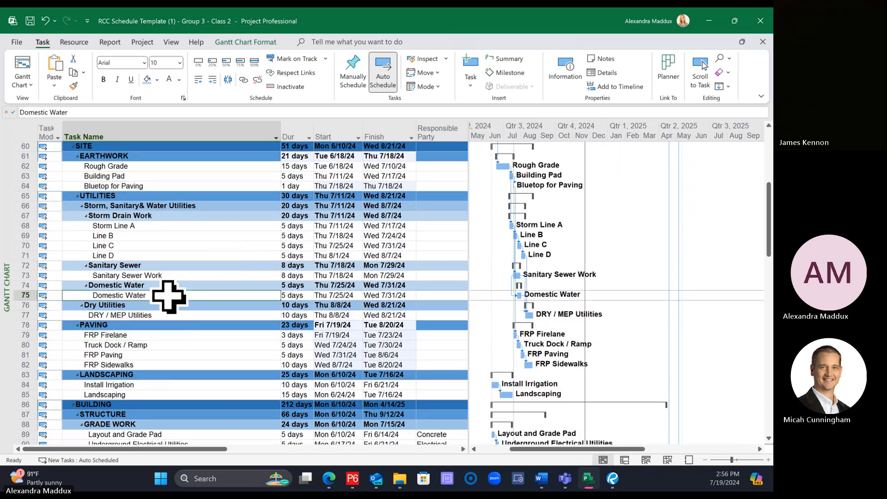
{"action": "left_click", "coordinate": [146, 383]}
{"action": "left_click", "coordinate": [247, 245]}
{"action": "scroll", "coordinate": [247, 258], "scroll_direction": "down", "scroll_amount": 1}
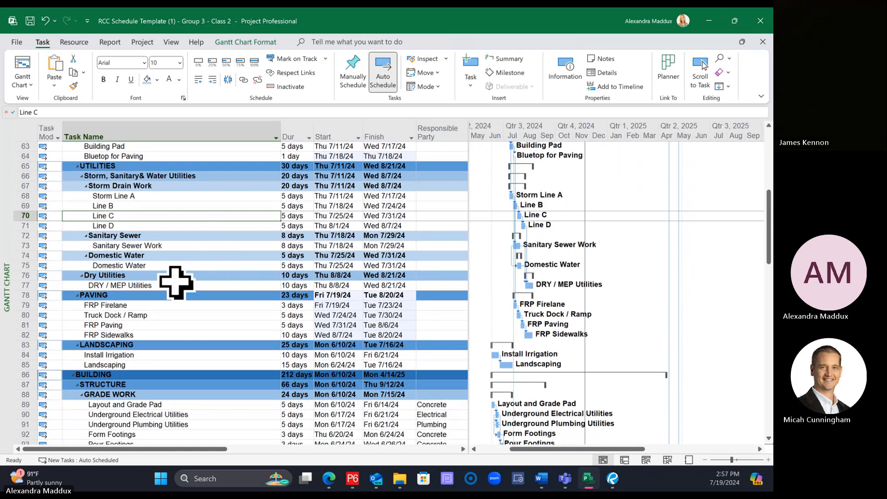
{"action": "left_click", "coordinate": [166, 338]}
{"action": "left_click", "coordinate": [159, 355], "text": "ctrl"}
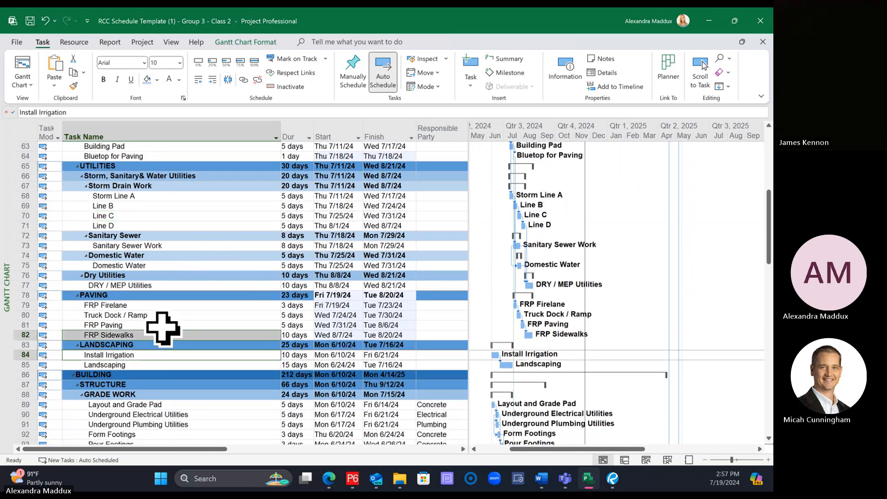
{"action": "left_click", "coordinate": [243, 79]}
{"action": "left_click", "coordinate": [247, 295]}
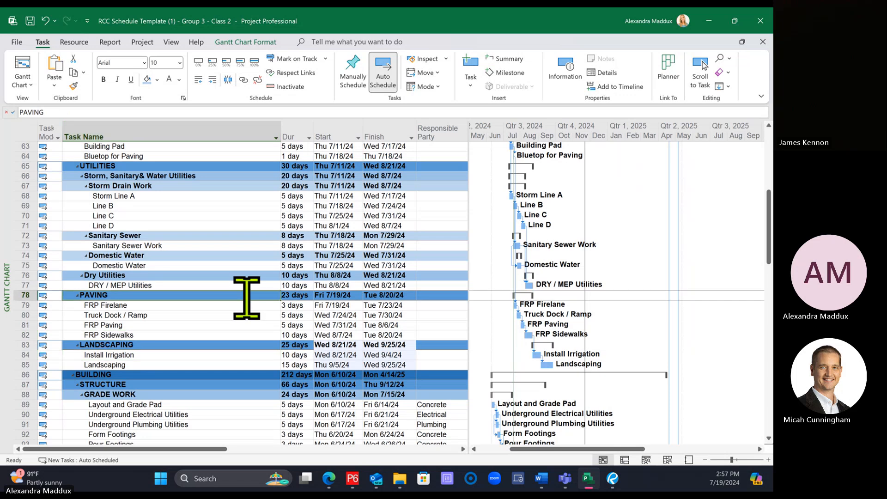
Step: Link Building Pad as a predecessor of Layout and Grade Pad in the building's grade work
{"action": "scroll", "coordinate": [217, 261], "scroll_direction": "up", "scroll_amount": 3}
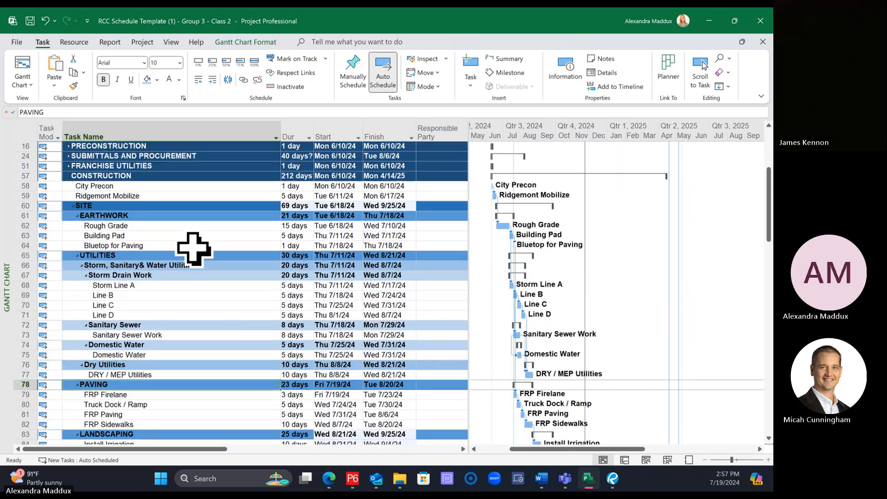
{"action": "scroll", "coordinate": [176, 351], "scroll_direction": "down", "scroll_amount": 3}
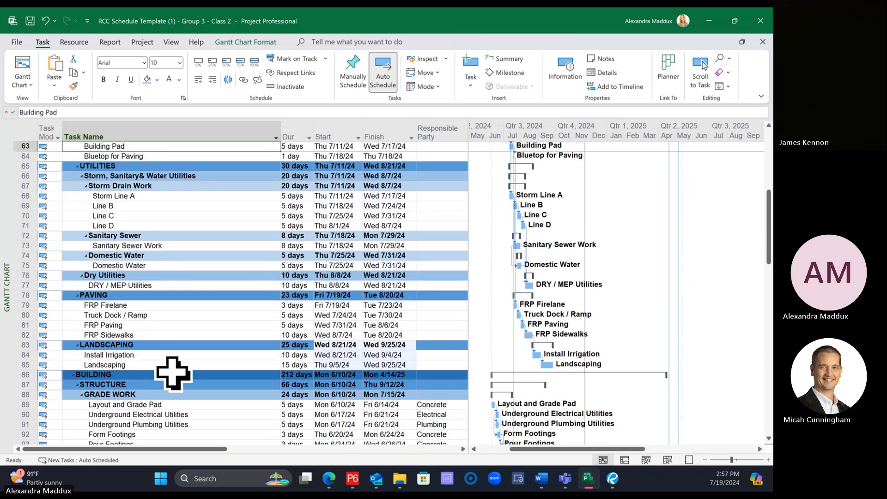
{"action": "left_click", "coordinate": [162, 405]}
{"action": "left_click", "coordinate": [243, 79]}
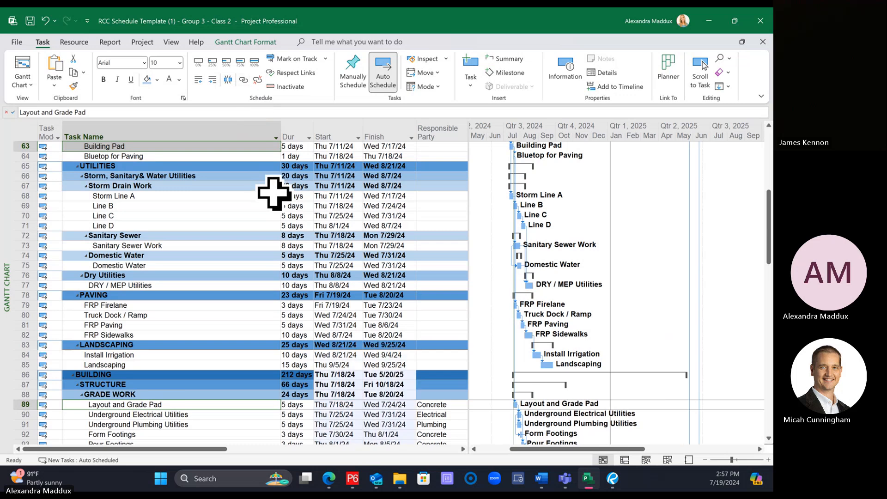
Step: Link Landscaping as a predecessor of Building Final or TCO
{"action": "left_click", "coordinate": [184, 364]}
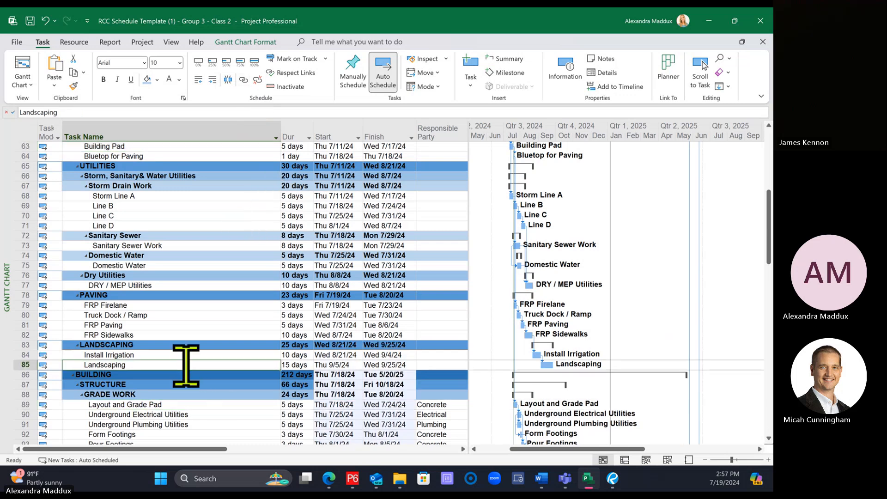
{"action": "scroll", "coordinate": [188, 365], "scroll_direction": "down", "scroll_amount": 1}
{"action": "scroll", "coordinate": [189, 364], "scroll_direction": "down", "scroll_amount": 20}
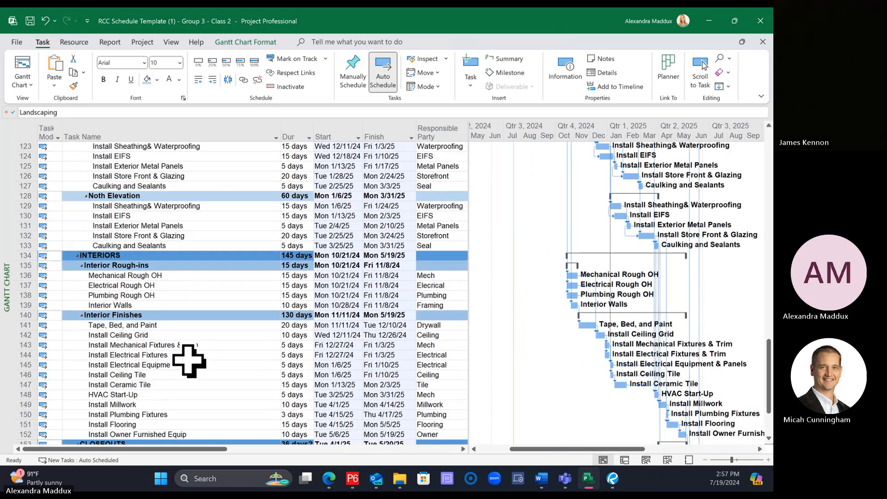
{"action": "scroll", "coordinate": [179, 378], "scroll_direction": "down", "scroll_amount": 3}
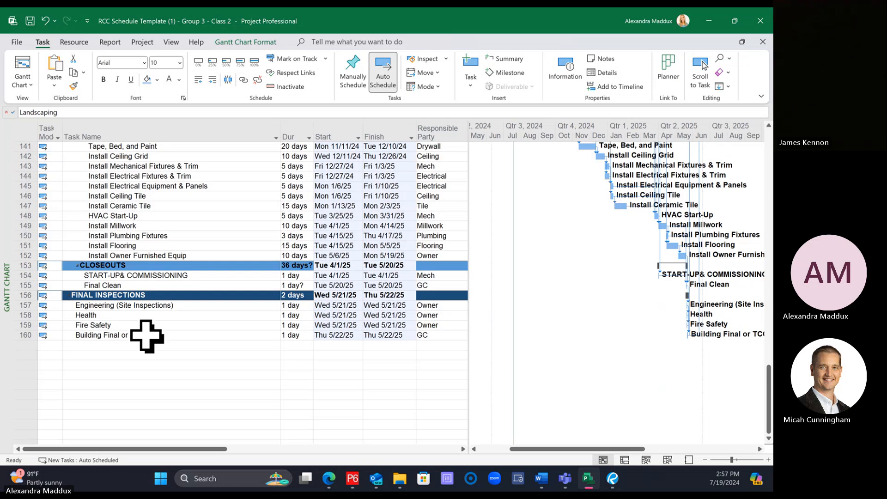
{"action": "left_click", "coordinate": [145, 335]}
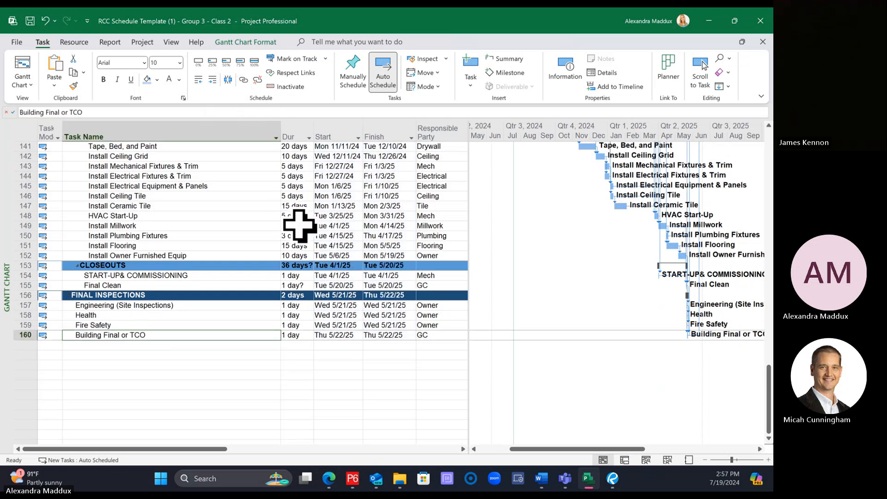
{"action": "scroll", "coordinate": [299, 226], "scroll_direction": "up", "scroll_amount": 1}
{"action": "scroll", "coordinate": [299, 226], "scroll_direction": "up", "scroll_amount": 20}
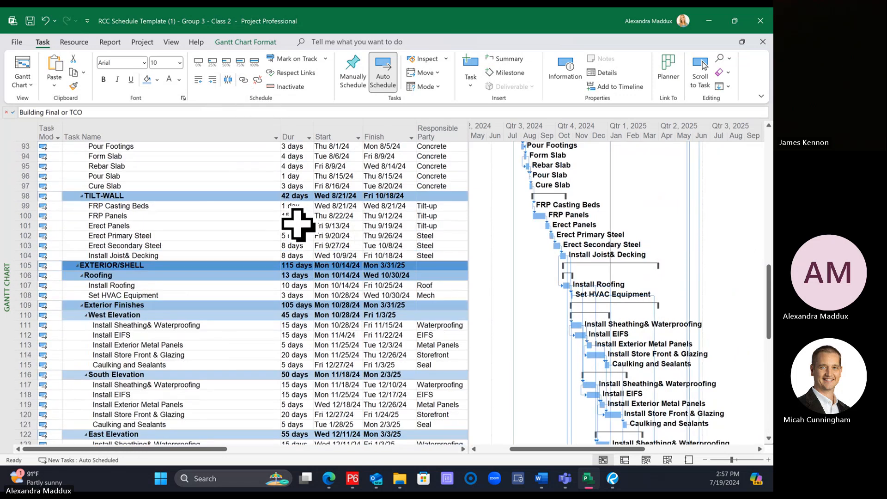
{"action": "scroll", "coordinate": [300, 225], "scroll_direction": "up", "scroll_amount": 3}
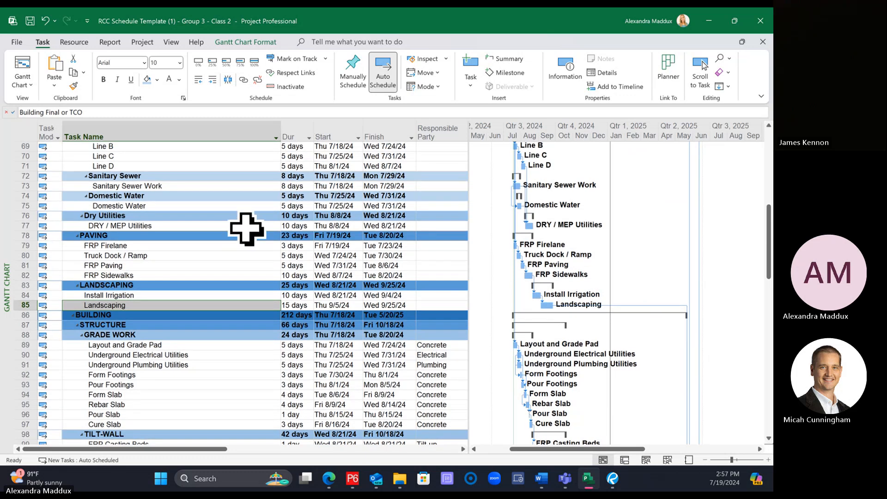
Step: Link DRY / MEP Utilities as a predecessor of HVAC Start-Up under Interior Finishes
{"action": "left_click", "coordinate": [226, 225]}
{"action": "scroll", "coordinate": [216, 284], "scroll_direction": "down", "scroll_amount": 15}
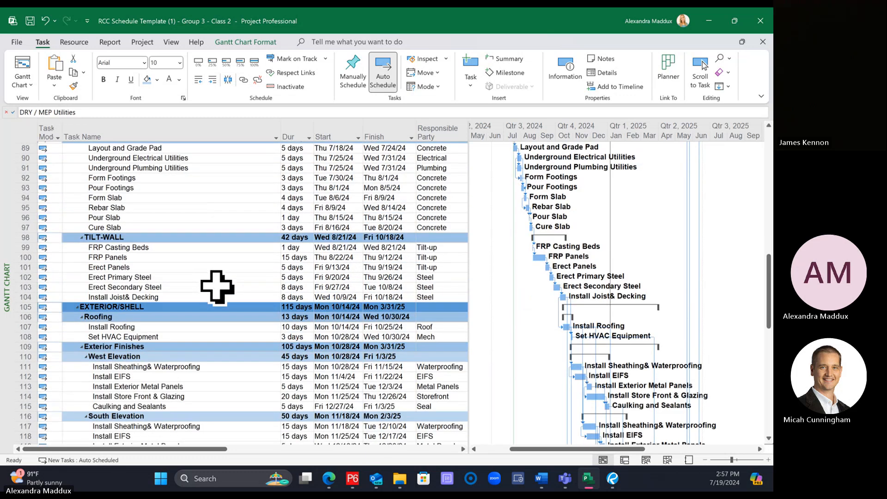
{"action": "scroll", "coordinate": [218, 287], "scroll_direction": "down", "scroll_amount": 7}
{"action": "left_click", "coordinate": [154, 245]}
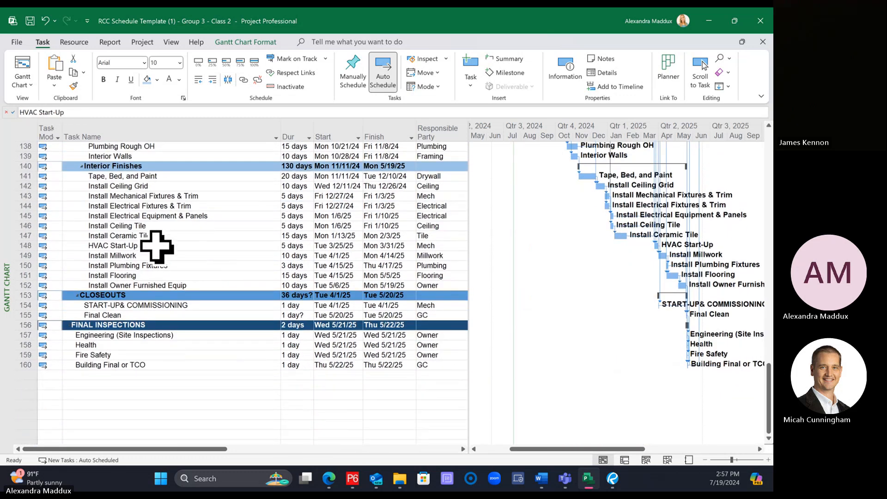
{"action": "left_click", "coordinate": [224, 166]}
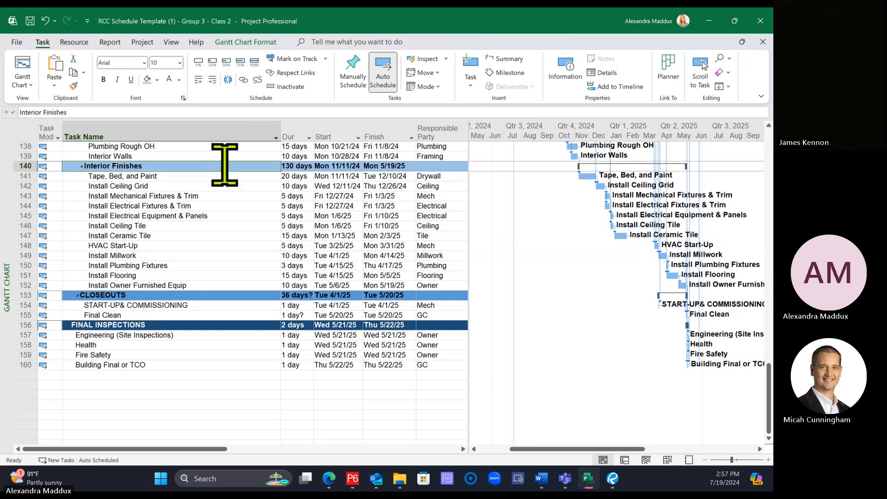
Step: Review the linked schedule and its Gantt bars from the contract milestones through the final inspections
{"action": "left_click_drag", "start_coordinate": [767, 393], "coordinate": [744, 141]}
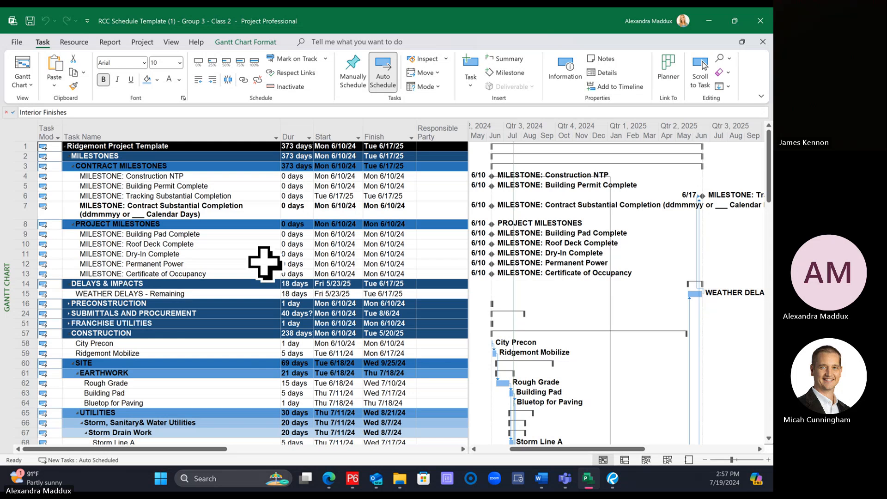
{"action": "scroll", "coordinate": [265, 258], "scroll_direction": "down", "scroll_amount": 1}
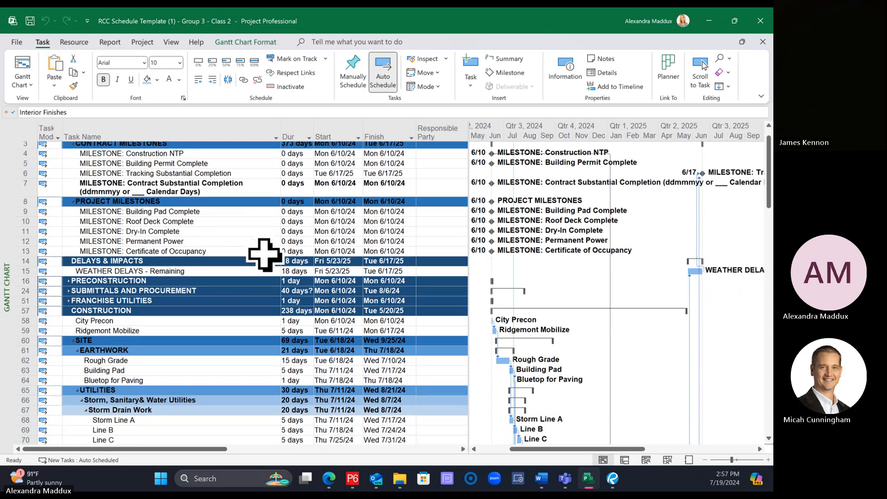
{"action": "scroll", "coordinate": [264, 254], "scroll_direction": "down", "scroll_amount": 6}
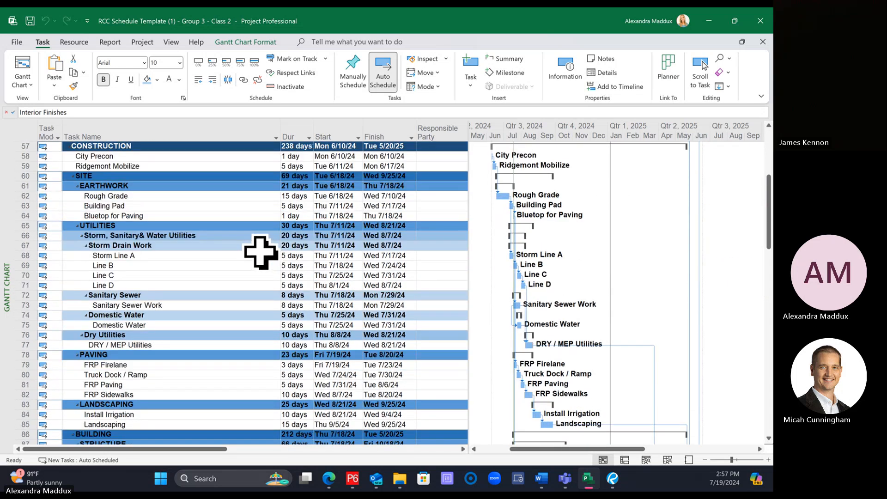
{"action": "scroll", "coordinate": [261, 252], "scroll_direction": "down", "scroll_amount": 8}
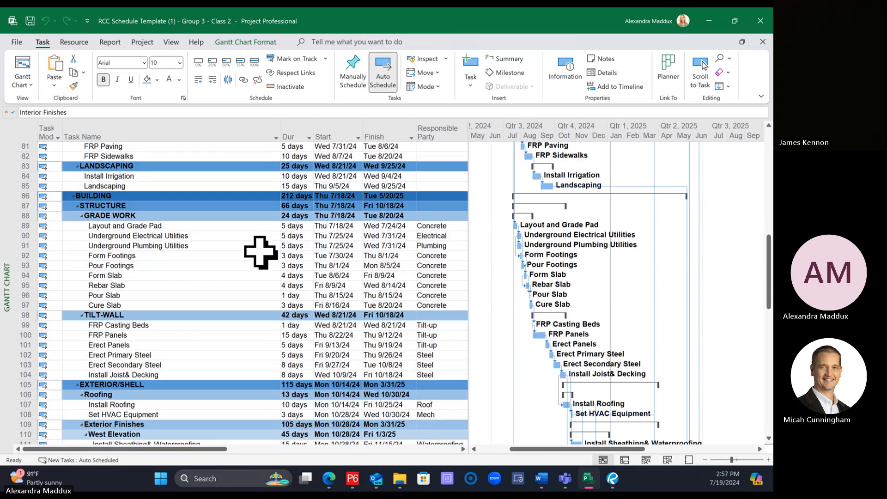
{"action": "scroll", "coordinate": [261, 252], "scroll_direction": "down", "scroll_amount": 15}
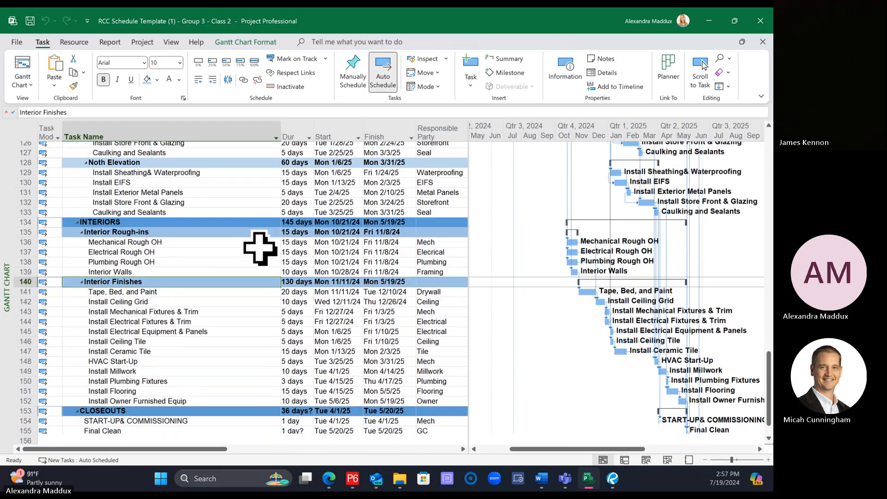
{"action": "scroll", "coordinate": [260, 248], "scroll_direction": "down", "scroll_amount": 3}
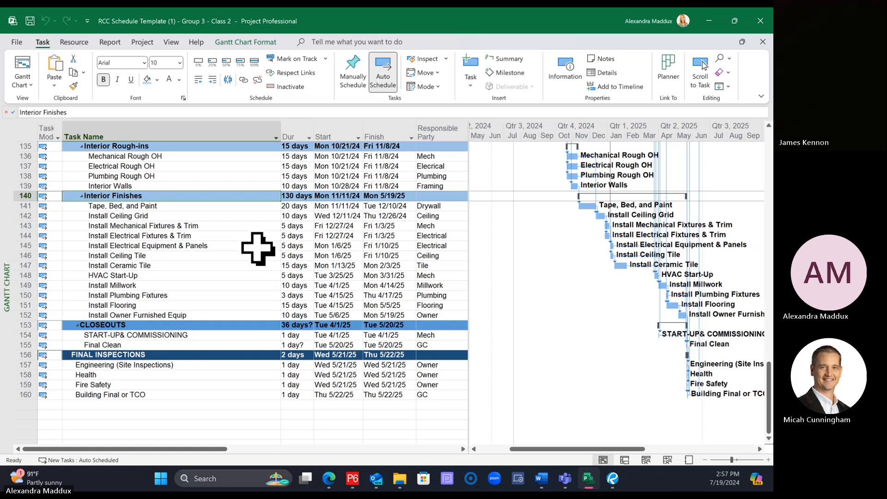
{"action": "scroll", "coordinate": [257, 249], "scroll_direction": "up", "scroll_amount": 2}
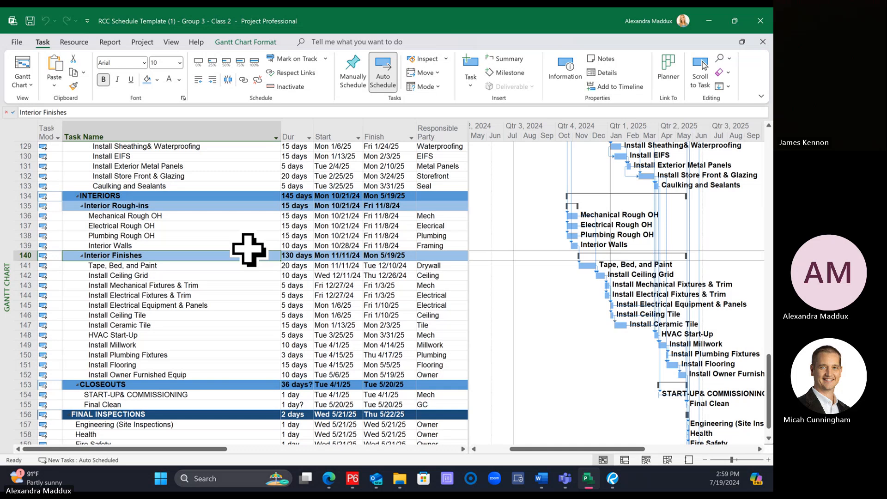
Step: Link Building Pad, the Building Pad Complete milestone, and Layout and Grade Pad in sequence as predecessor and successor
{"action": "scroll", "coordinate": [248, 249], "scroll_direction": "up", "scroll_amount": 19}
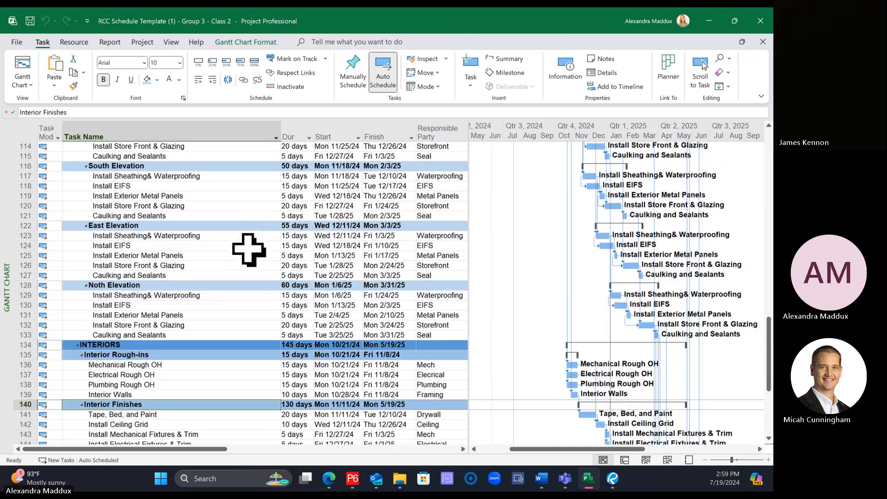
{"action": "scroll", "coordinate": [245, 247], "scroll_direction": "up", "scroll_amount": 7}
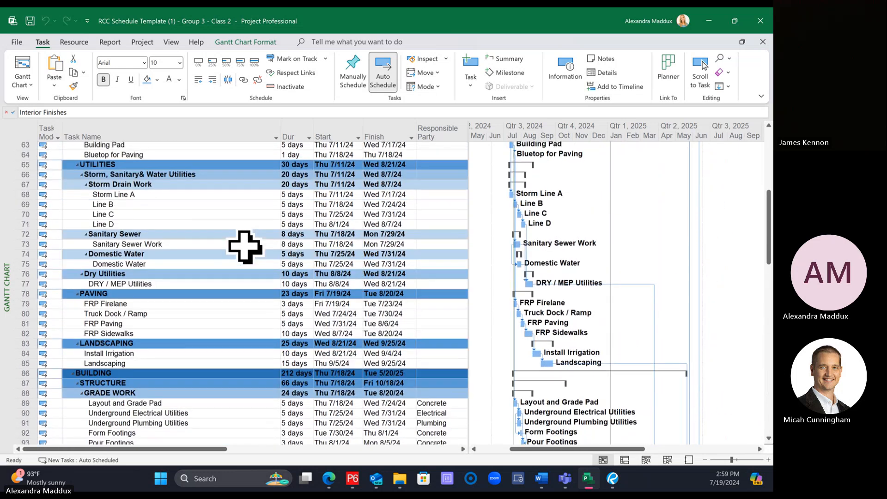
{"action": "scroll", "coordinate": [244, 245], "scroll_direction": "up", "scroll_amount": 5}
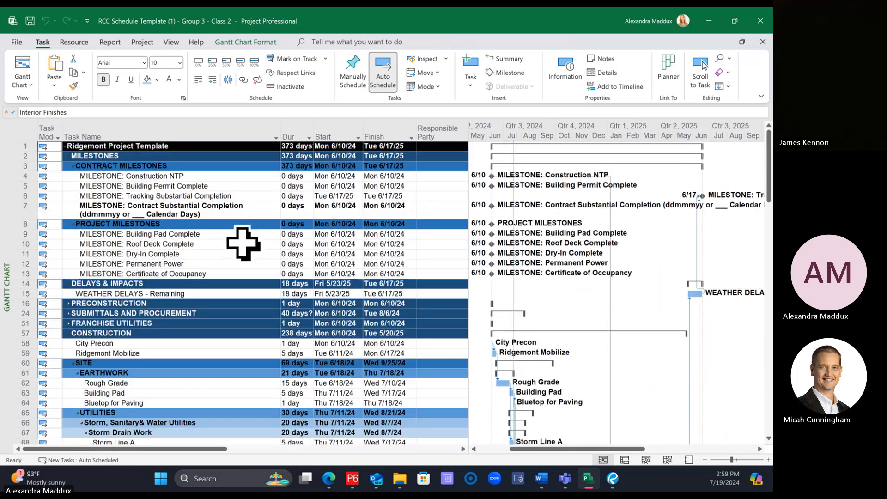
{"action": "scroll", "coordinate": [243, 243], "scroll_direction": "down", "scroll_amount": 3}
{"action": "scroll", "coordinate": [213, 254], "scroll_direction": "up", "scroll_amount": 3}
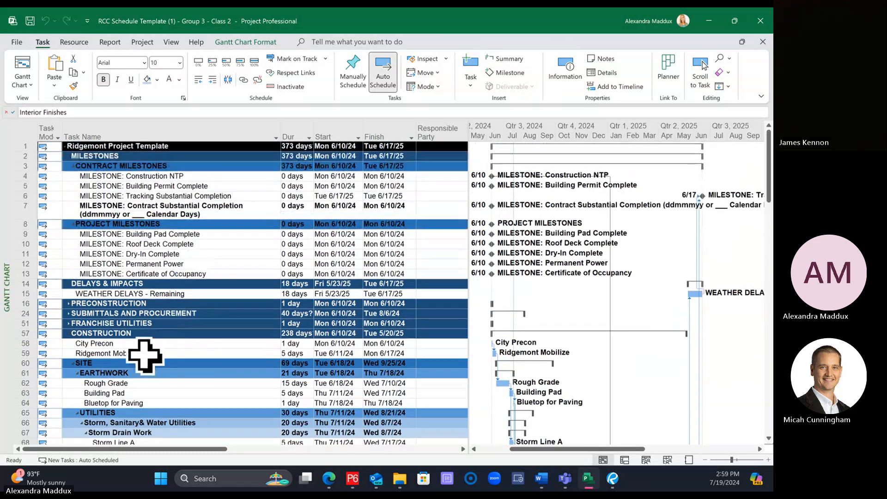
{"action": "left_click", "coordinate": [143, 393]}
{"action": "left_click", "coordinate": [148, 234]}
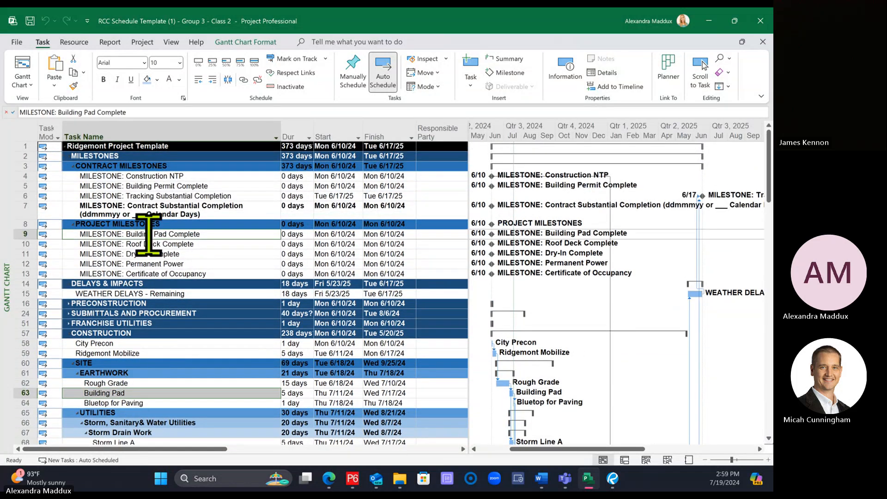
{"action": "scroll", "coordinate": [148, 259], "scroll_direction": "down", "scroll_amount": 8}
{"action": "scroll", "coordinate": [149, 275], "scroll_direction": "down", "scroll_amount": 1}
{"action": "left_click", "coordinate": [131, 405]}
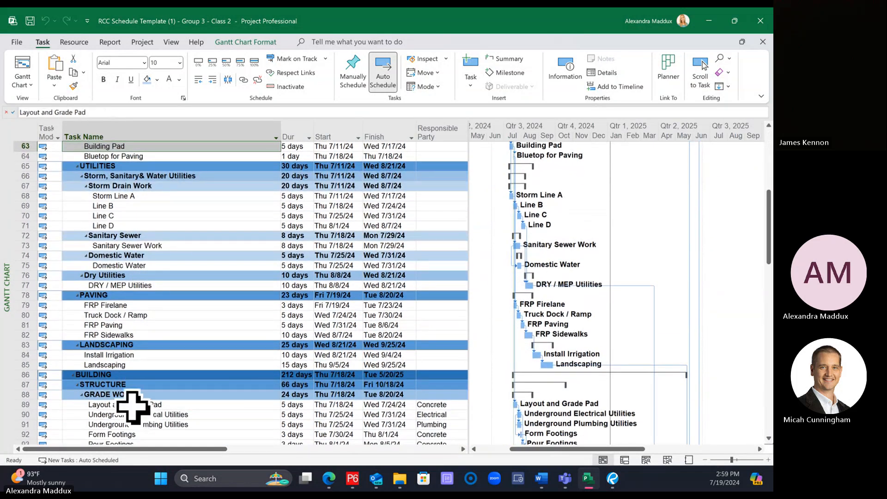
{"action": "left_click", "coordinate": [238, 79]}
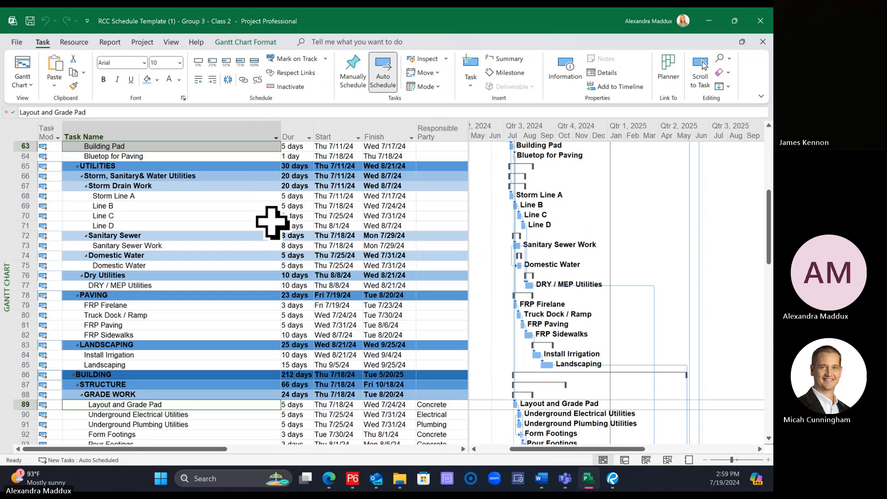
{"action": "scroll", "coordinate": [271, 222], "scroll_direction": "up", "scroll_amount": 9}
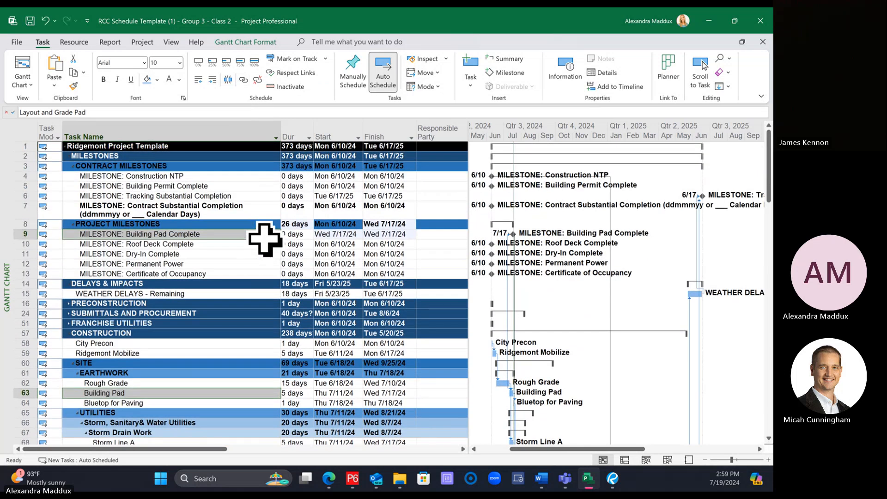
Step: Widen the task table to expose the Predecessors and Successors columns and inspect the successors of Install Joist& Decking
{"action": "scroll", "coordinate": [265, 239], "scroll_direction": "down", "scroll_amount": 12}
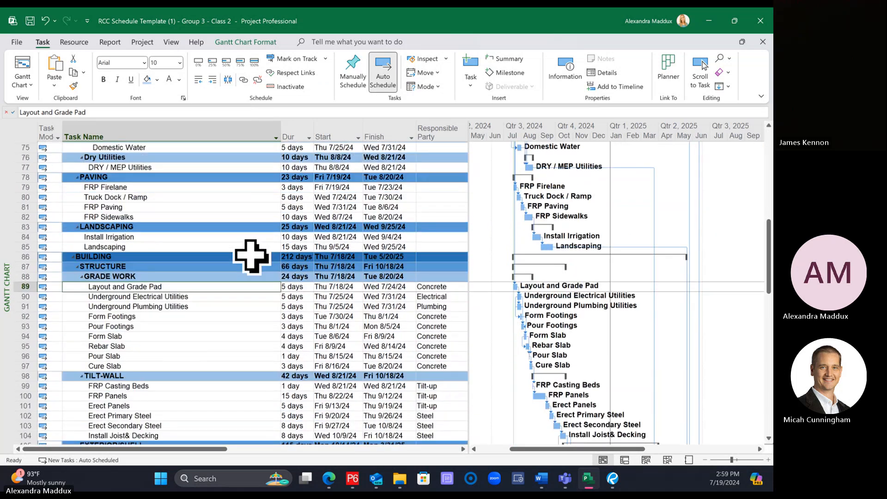
{"action": "scroll", "coordinate": [249, 257], "scroll_direction": "down", "scroll_amount": 3}
{"action": "left_click", "coordinate": [199, 346]}
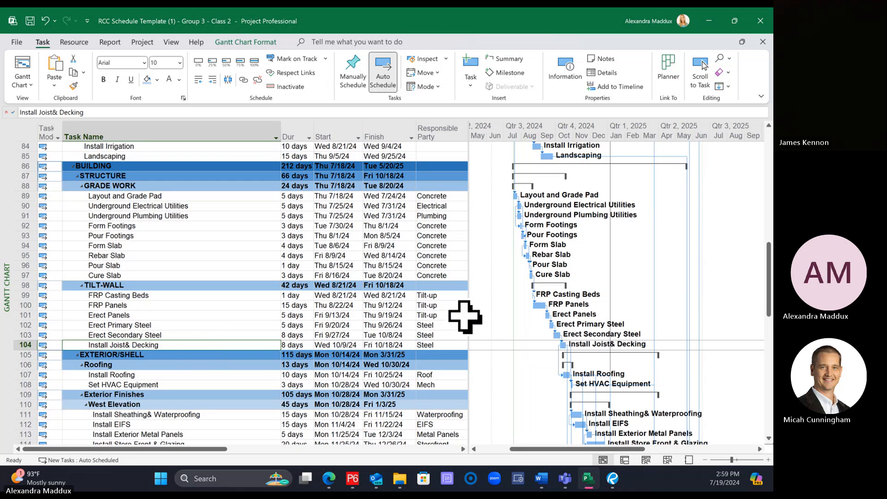
{"action": "left_click_drag", "start_coordinate": [470, 314], "coordinate": [611, 314]}
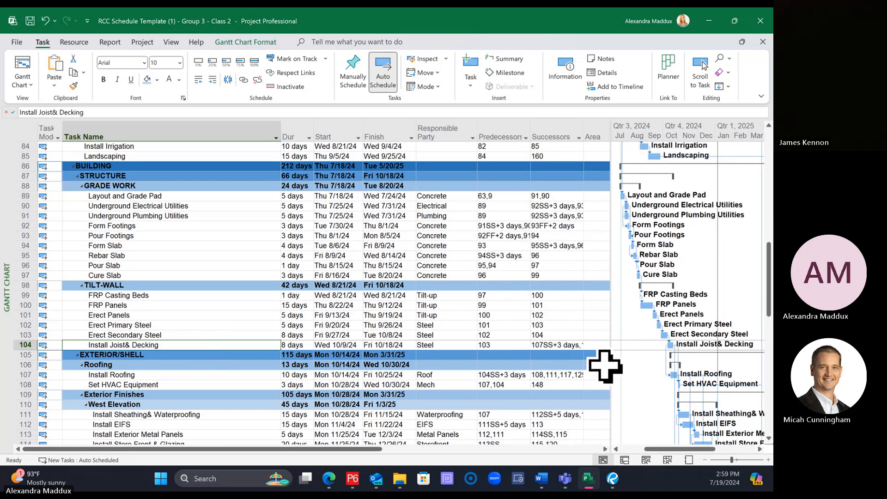
{"action": "left_click", "coordinate": [558, 344]}
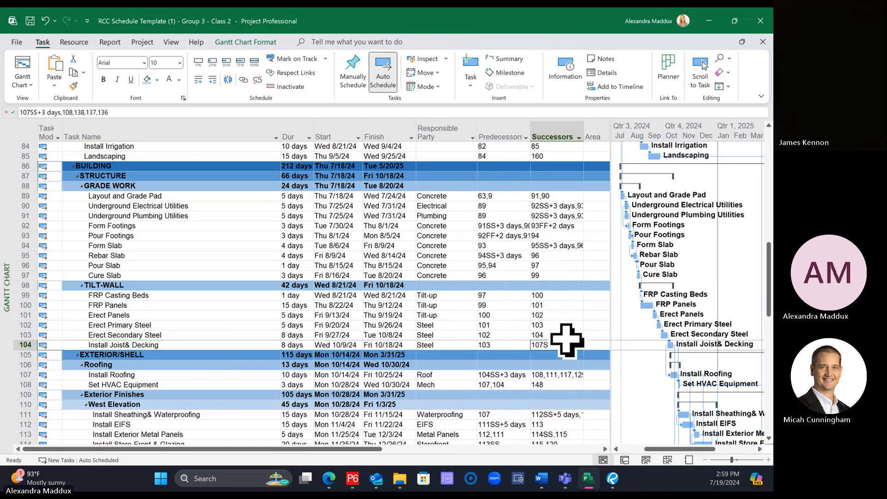
Step: Show the Task Details Form for Install Joist& Decking and resize it so its predecessor and successor lists are readable
{"action": "scroll", "coordinate": [562, 340], "scroll_direction": "up", "scroll_amount": 1}
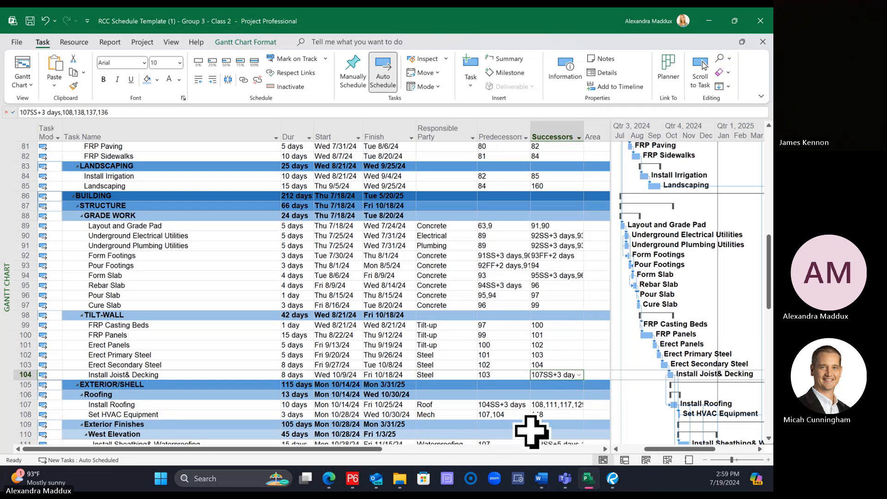
{"action": "left_click", "coordinate": [601, 73]}
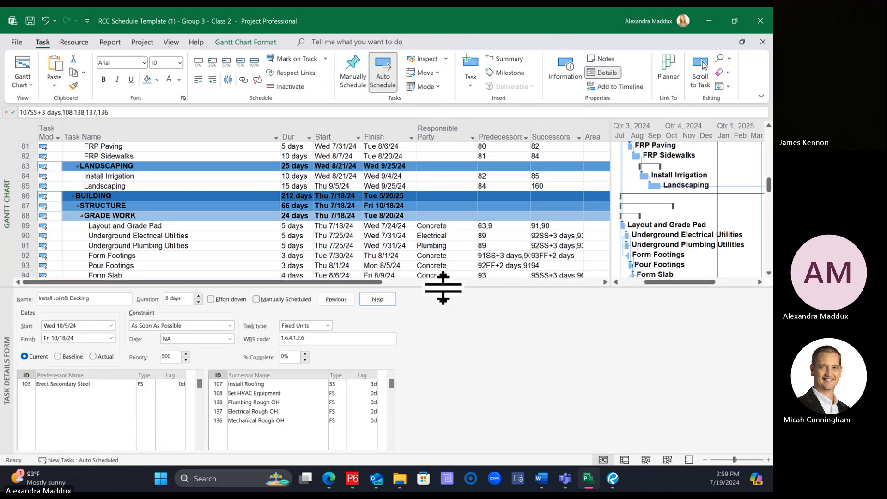
{"action": "left_click_drag", "start_coordinate": [441, 286], "coordinate": [452, 356]}
{"action": "scroll", "coordinate": [439, 247], "scroll_direction": "down", "scroll_amount": 4}
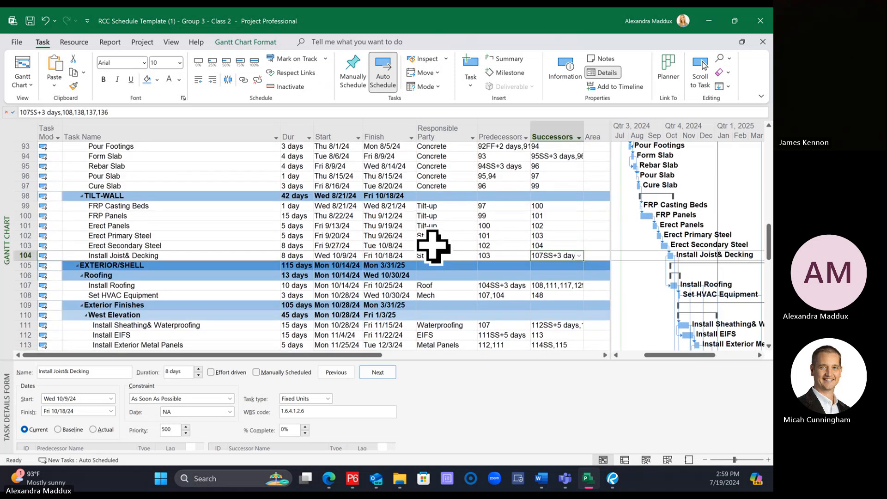
{"action": "left_click_drag", "start_coordinate": [411, 359], "coordinate": [402, 317]}
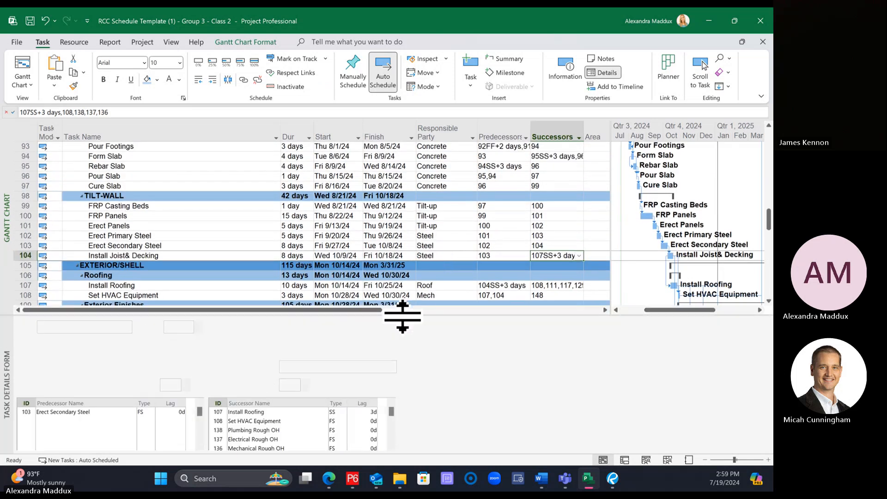
{"action": "left_click_drag", "start_coordinate": [391, 413], "coordinate": [406, 476]}
Step: Copy the successors of Install Joist& Decking into the Roof Deck Complete milestone's successors
{"action": "left_click", "coordinate": [485, 245]}
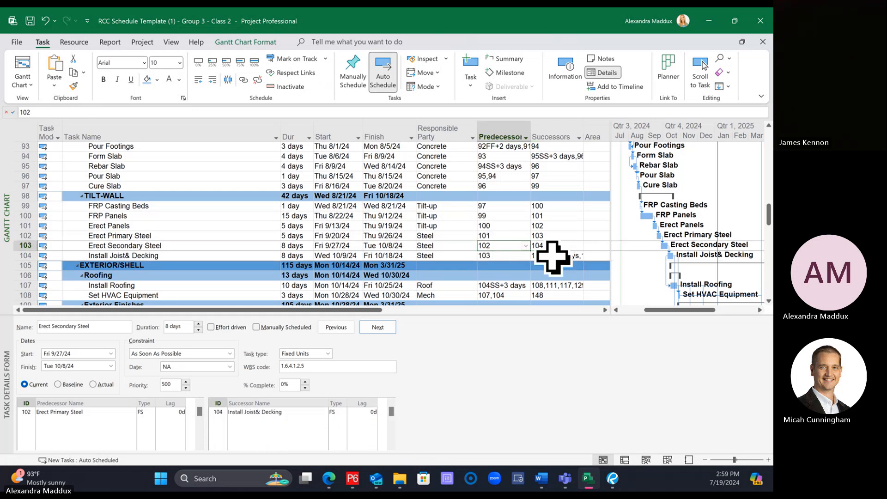
{"action": "left_click", "coordinate": [552, 255]}
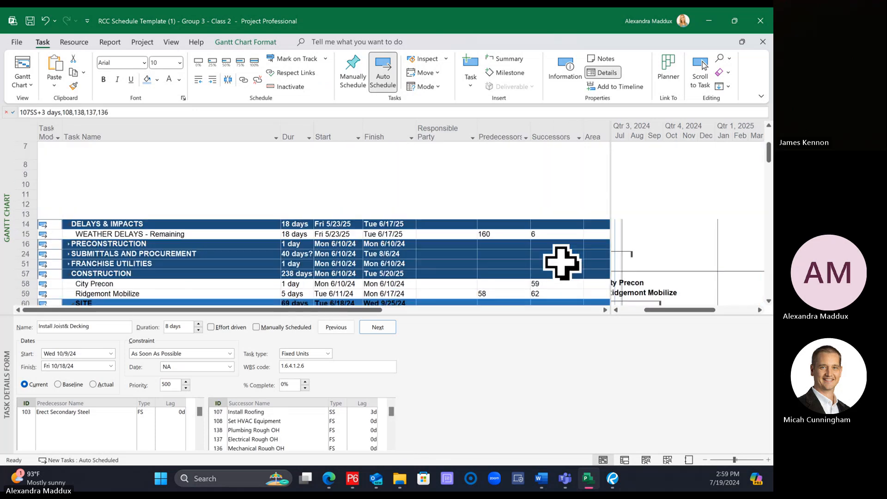
{"action": "left_click", "coordinate": [550, 243]}
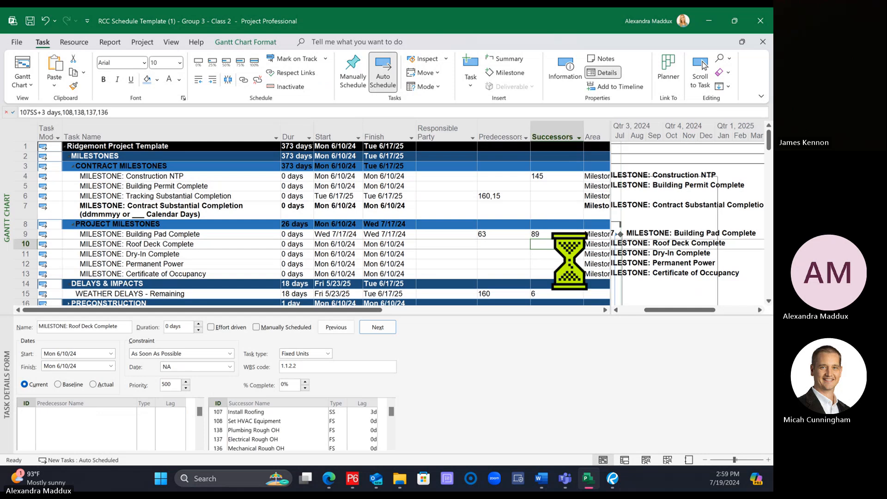
{"action": "left_click", "coordinate": [553, 254]}
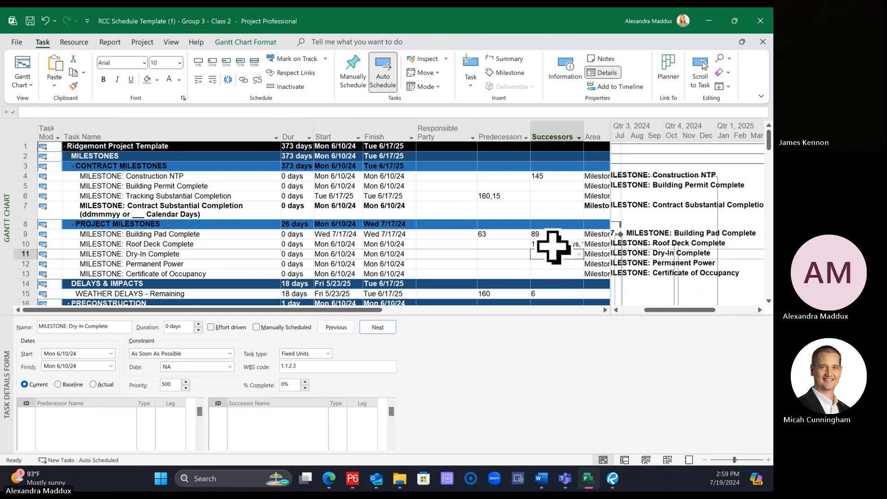
Step: Remove Install Roofing from the Roof Deck Complete milestone's successors
{"action": "left_click", "coordinate": [553, 245]}
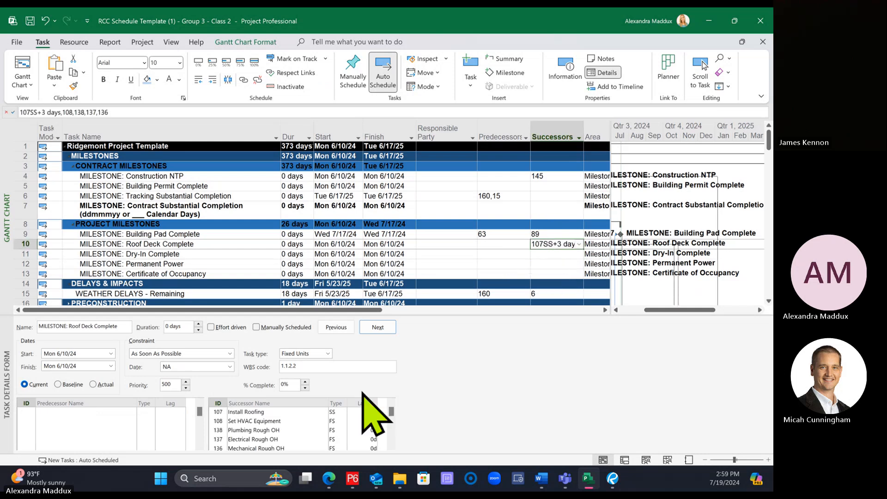
{"action": "left_click", "coordinate": [263, 412]}
{"action": "key", "text": "Delete"}
{"action": "key", "text": "Return"}
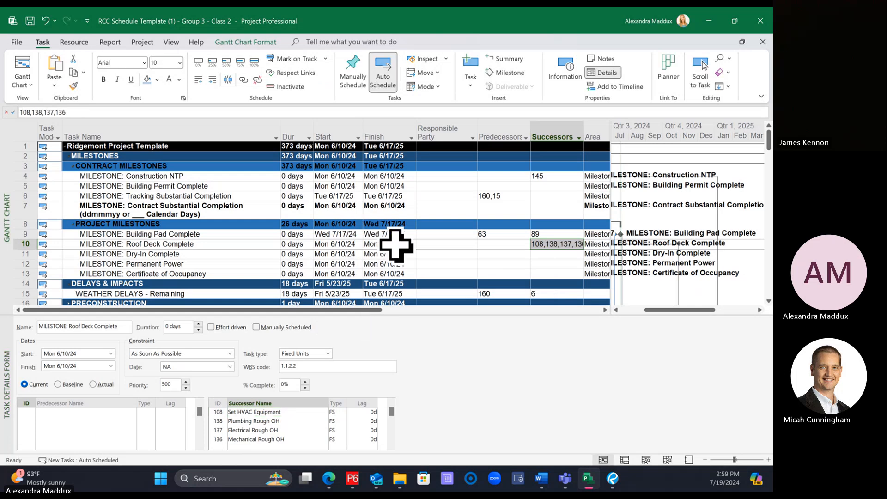
Step: Shrink the Task Details Form and link Install Joist& Decking as the predecessor of the Roof Deck Complete milestone
{"action": "left_click_drag", "start_coordinate": [454, 421], "coordinate": [416, 423]}
{"action": "scroll", "coordinate": [327, 327], "scroll_direction": "down", "scroll_amount": 19}
{"action": "scroll", "coordinate": [327, 327], "scroll_direction": "down", "scroll_amount": 11}
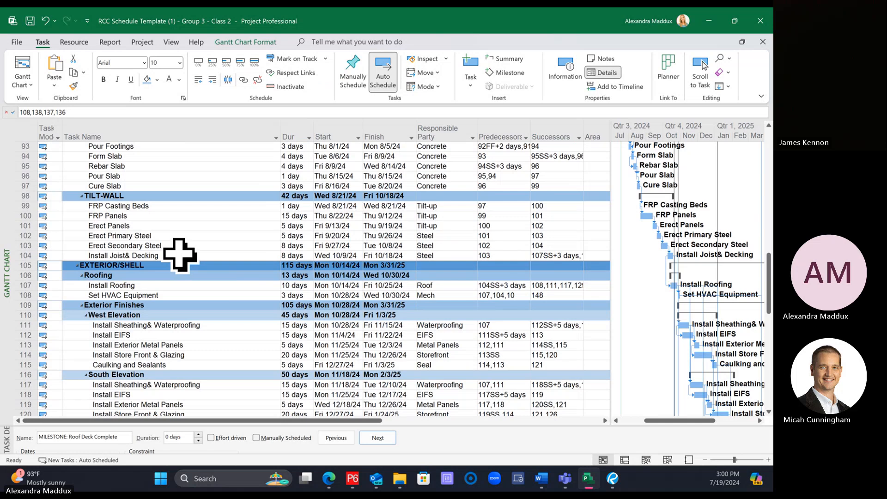
{"action": "left_click", "coordinate": [179, 254]}
{"action": "scroll", "coordinate": [182, 260], "scroll_direction": "up", "scroll_amount": 13}
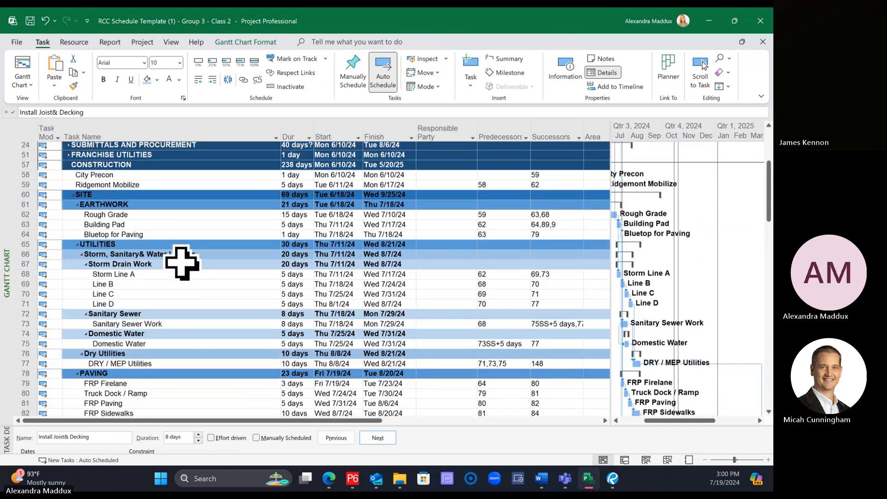
{"action": "scroll", "coordinate": [180, 263], "scroll_direction": "up", "scroll_amount": 5}
{"action": "left_click", "coordinate": [158, 244]}
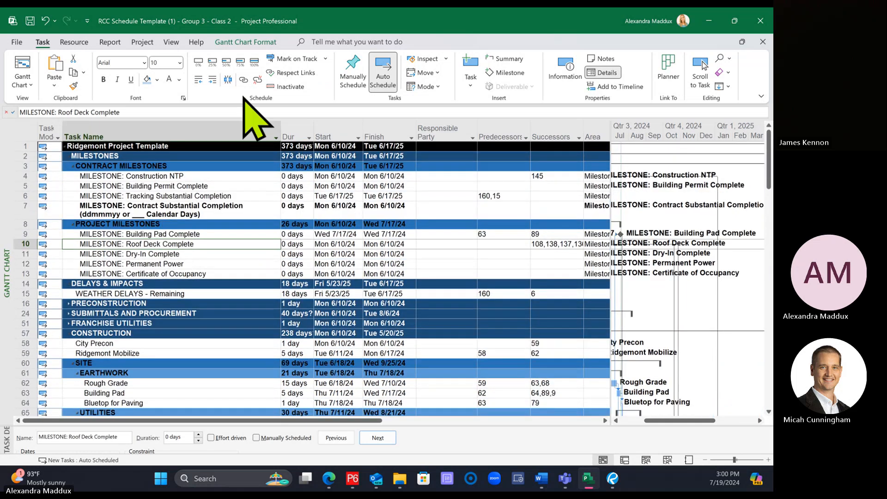
{"action": "left_click", "coordinate": [243, 80]}
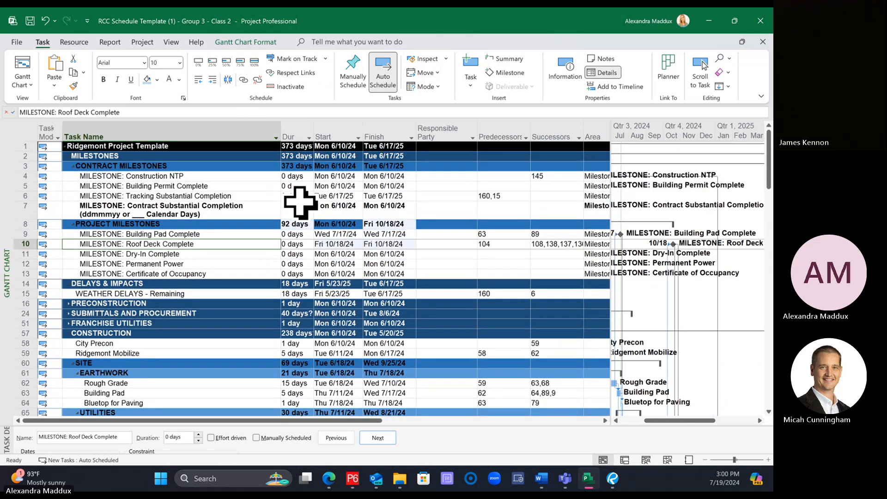
Step: Link the North Elevation's Install Store Front & Glazing to the Dry-In Complete milestone, and that milestone to HVAC Start-Up
{"action": "left_click", "coordinate": [218, 255]}
{"action": "scroll", "coordinate": [324, 277], "scroll_direction": "down", "scroll_amount": 20}
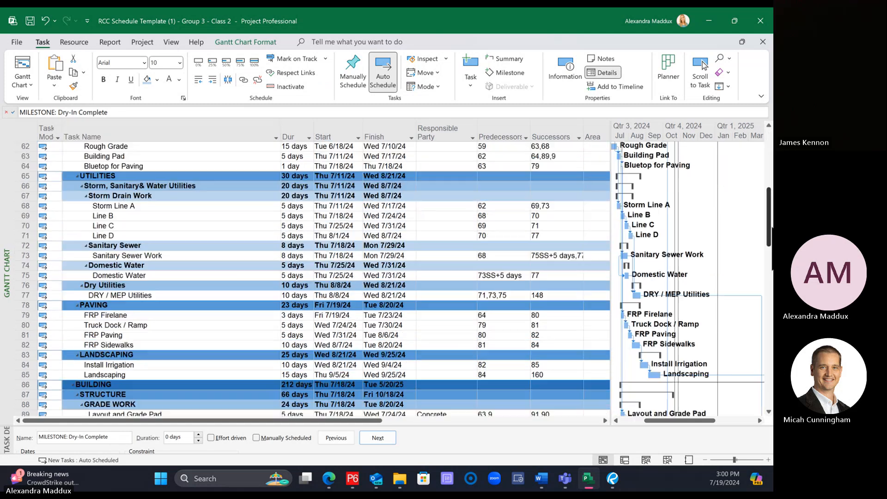
{"action": "scroll", "coordinate": [223, 320], "scroll_direction": "down", "scroll_amount": 5}
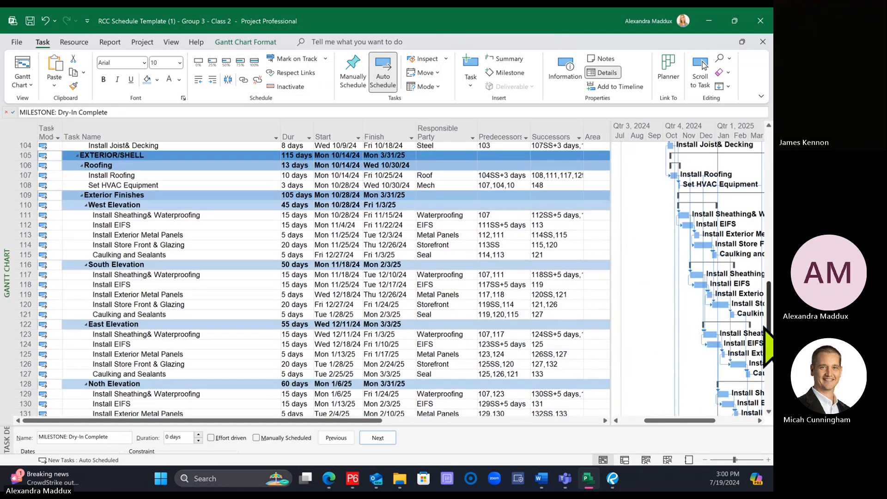
{"action": "left_click", "coordinate": [223, 325]}
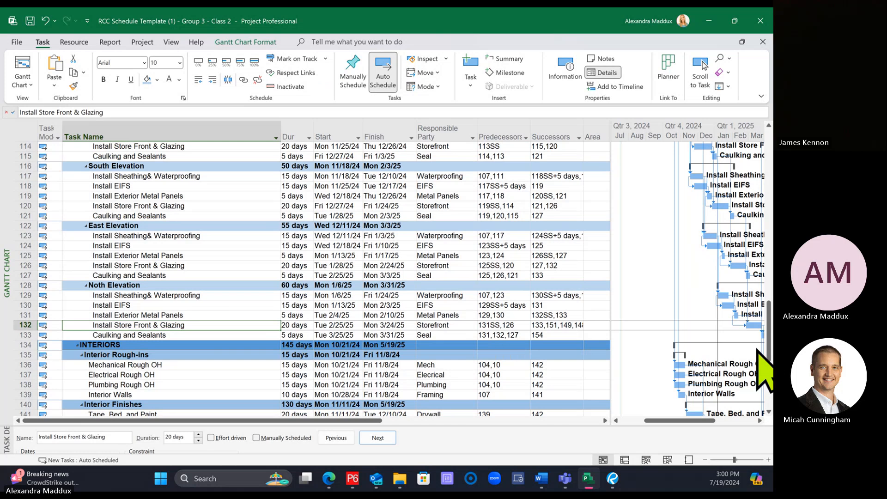
{"action": "left_click_drag", "start_coordinate": [770, 351], "coordinate": [768, 135]}
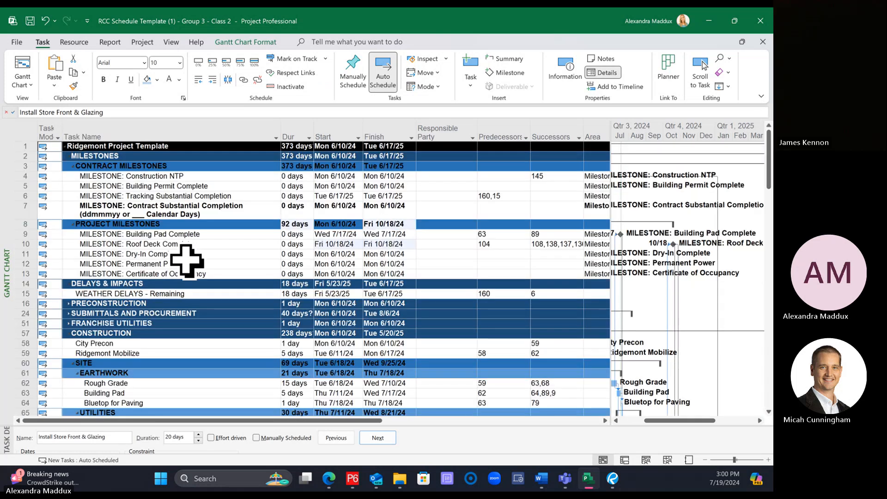
{"action": "left_click", "coordinate": [182, 254]}
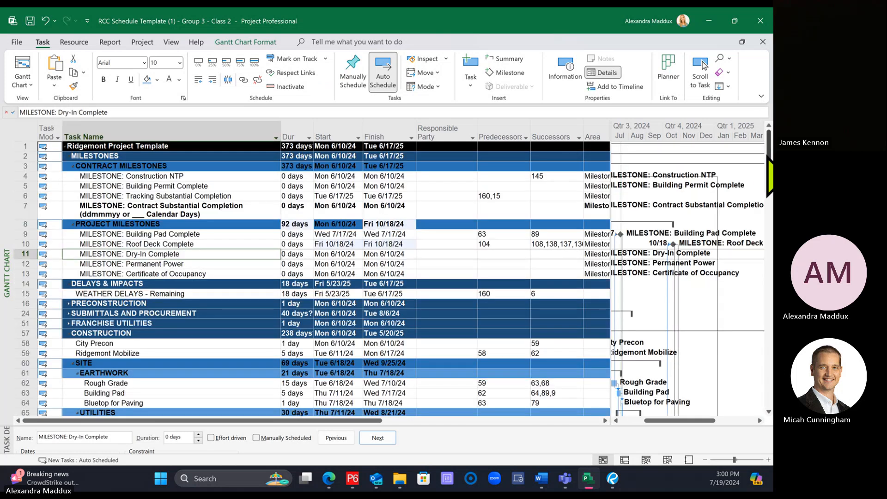
{"action": "left_click_drag", "start_coordinate": [768, 157], "coordinate": [755, 386]}
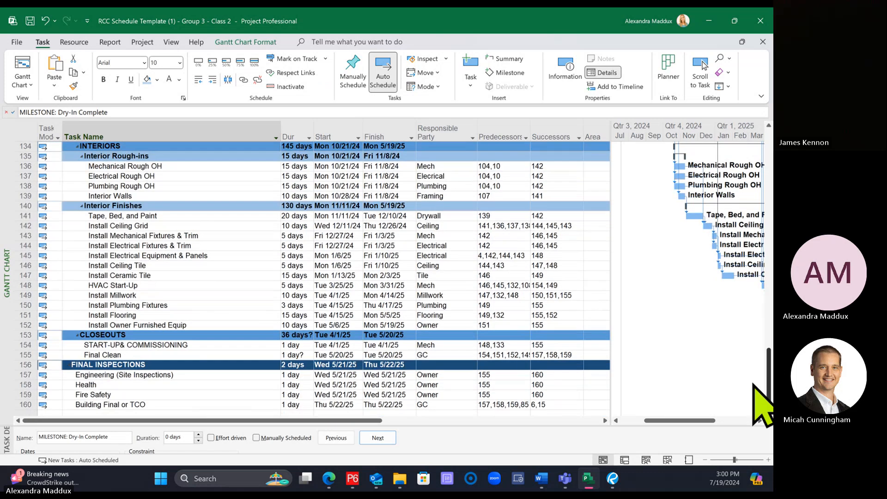
{"action": "left_click", "coordinate": [129, 286]}
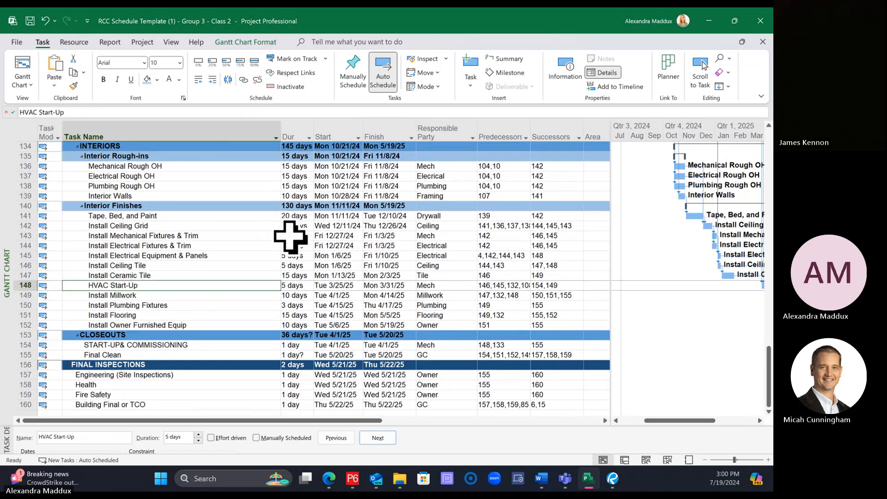
{"action": "left_click_drag", "start_coordinate": [768, 386], "coordinate": [760, 168]}
{"action": "left_click", "coordinate": [379, 254]}
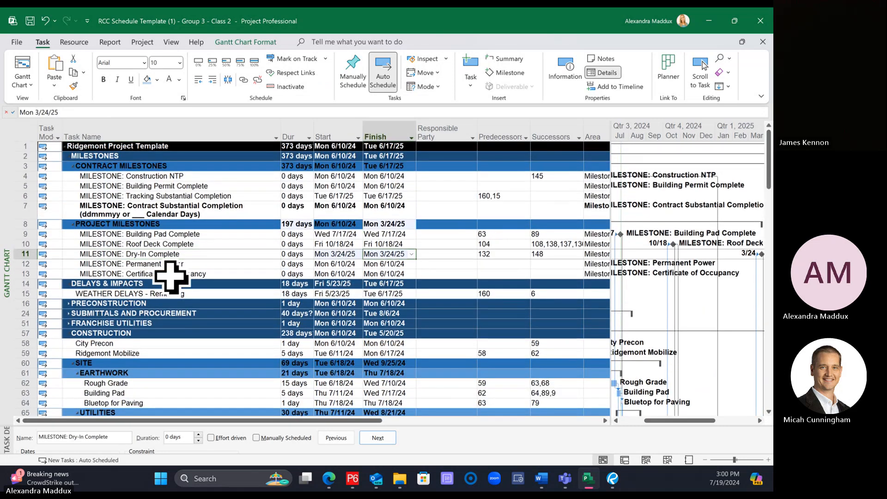
{"action": "left_click", "coordinate": [157, 255]}
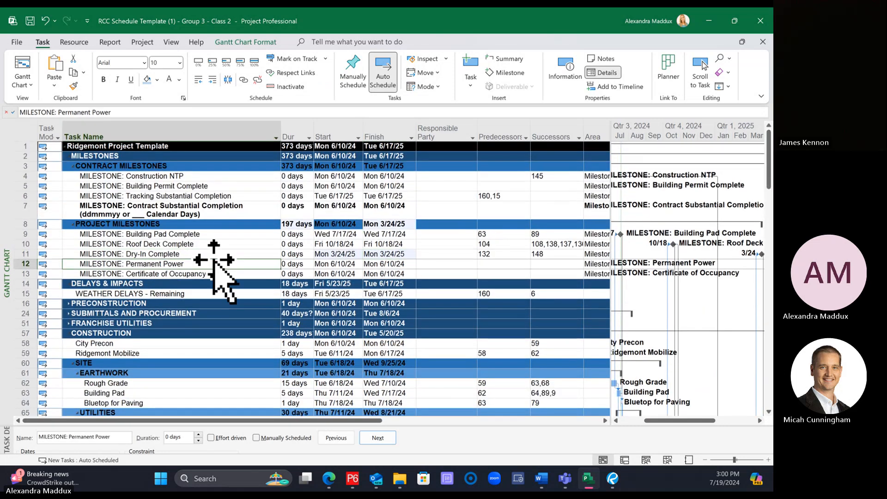
Step: Link the interior task Install Electrical Equipment & Panels as the predecessor of the Permanent Power milestone
{"action": "left_click_drag", "start_coordinate": [769, 177], "coordinate": [767, 312]}
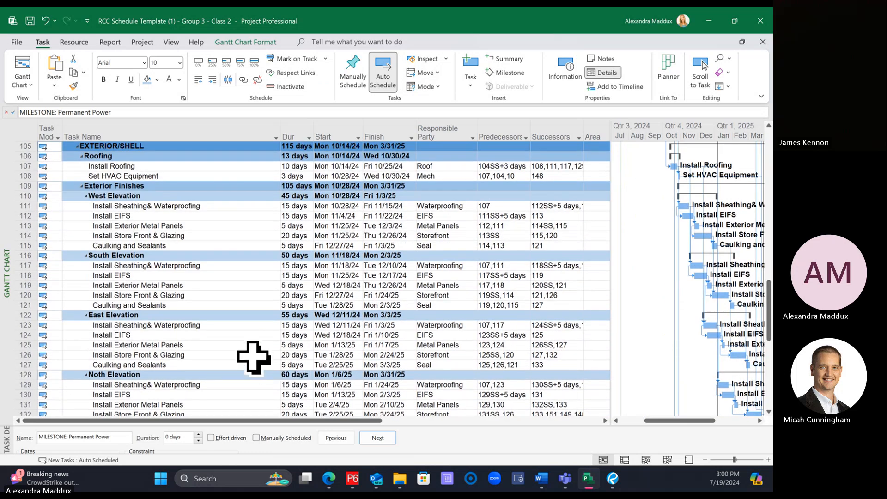
{"action": "scroll", "coordinate": [251, 348], "scroll_direction": "down", "scroll_amount": 6}
{"action": "scroll", "coordinate": [252, 349], "scroll_direction": "down", "scroll_amount": 3}
{"action": "left_click", "coordinate": [203, 276]}
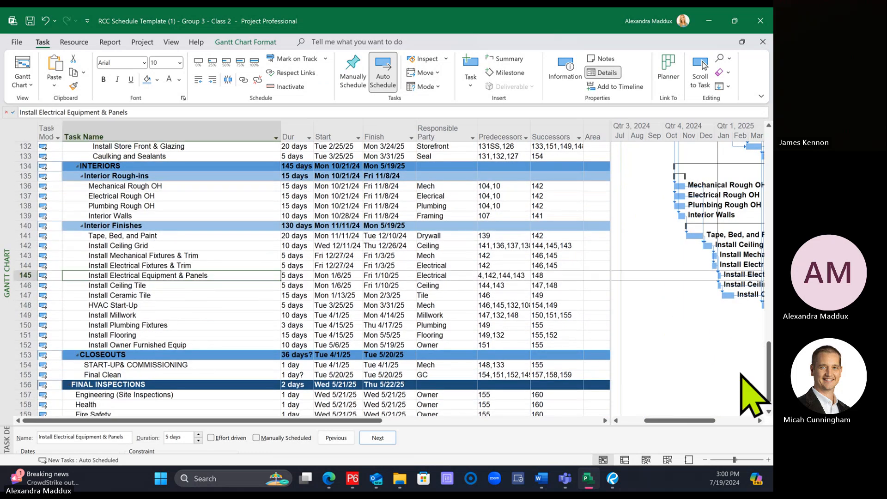
{"action": "left_click_drag", "start_coordinate": [770, 392], "coordinate": [760, 148]}
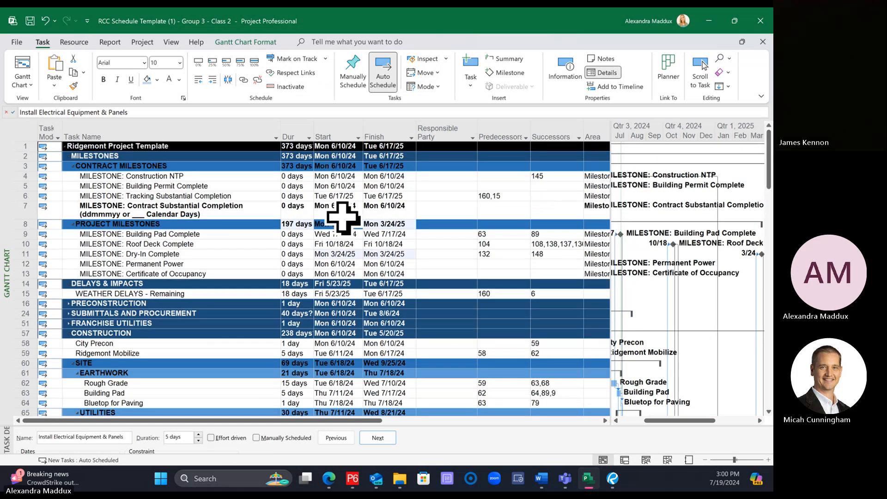
{"action": "left_click", "coordinate": [178, 264], "text": "ctrl"}
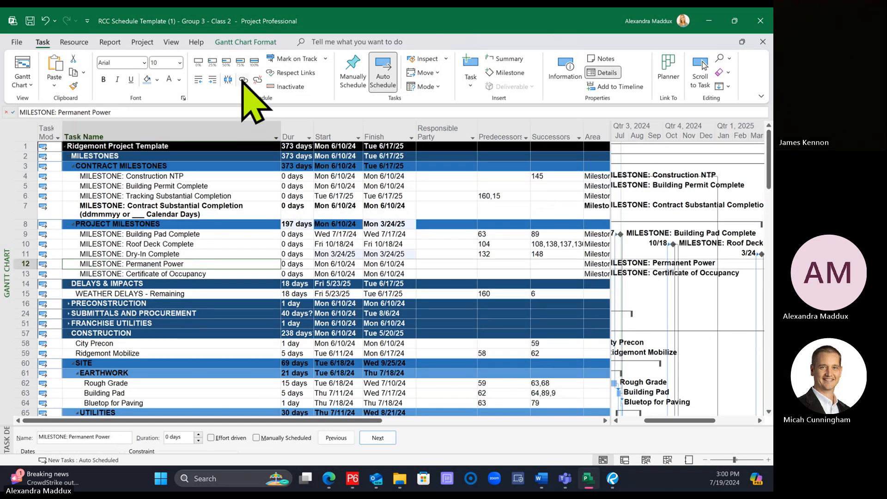
{"action": "left_click", "coordinate": [244, 79]}
Step: Link the Permanent Power milestone as a predecessor of the HVAC Start-Up task
{"action": "left_click", "coordinate": [382, 275]}
{"action": "left_click", "coordinate": [382, 263]}
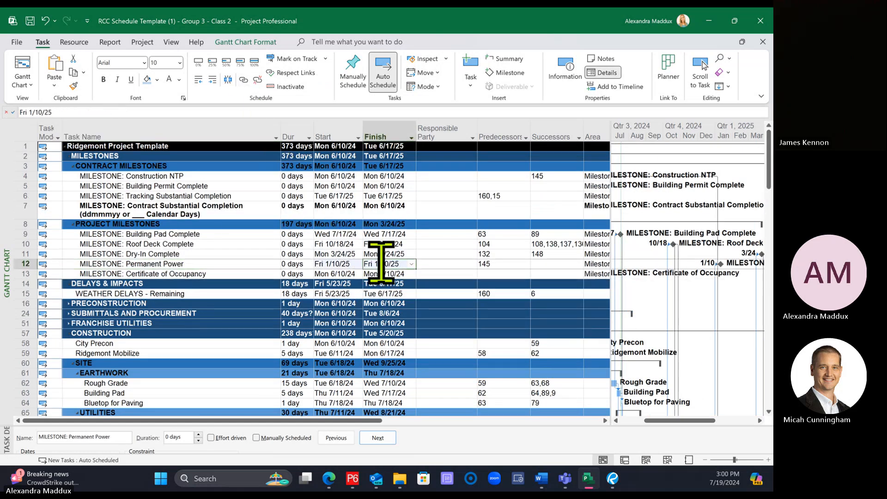
{"action": "left_click_drag", "start_coordinate": [767, 187], "coordinate": [766, 402]}
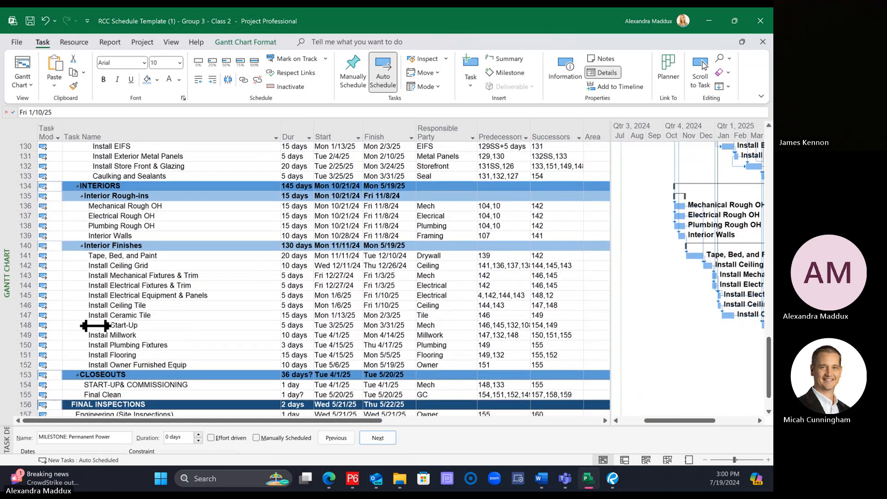
{"action": "left_click", "coordinate": [110, 326]}
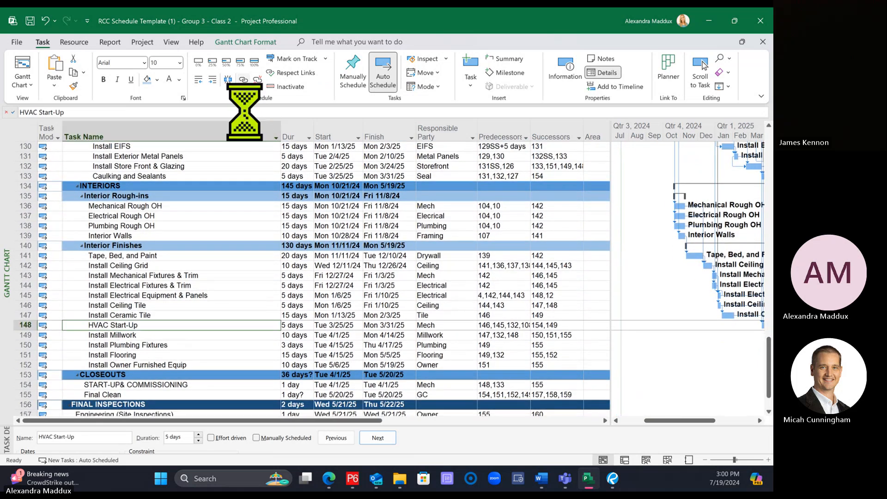
{"action": "left_click_drag", "start_coordinate": [770, 359], "coordinate": [752, 150]}
Step: Set Building Final or TCO, task 160, as the predecessor of the Certificate of Occupancy milestone
{"action": "left_click", "coordinate": [249, 273]}
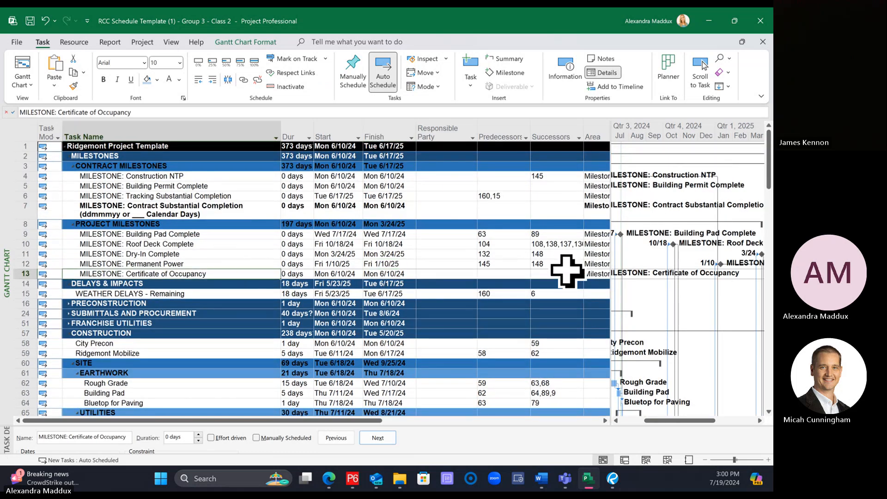
{"action": "left_click", "coordinate": [518, 274]}
{"action": "left_click", "coordinate": [525, 274]}
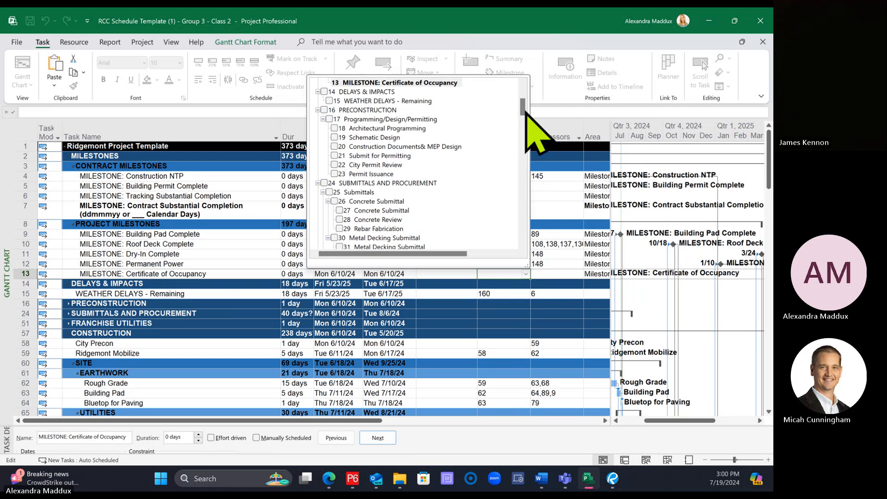
{"action": "left_click_drag", "start_coordinate": [524, 114], "coordinate": [529, 198]}
{"action": "scroll", "coordinate": [528, 199], "scroll_direction": "down", "scroll_amount": 10}
{"action": "left_click", "coordinate": [330, 238]}
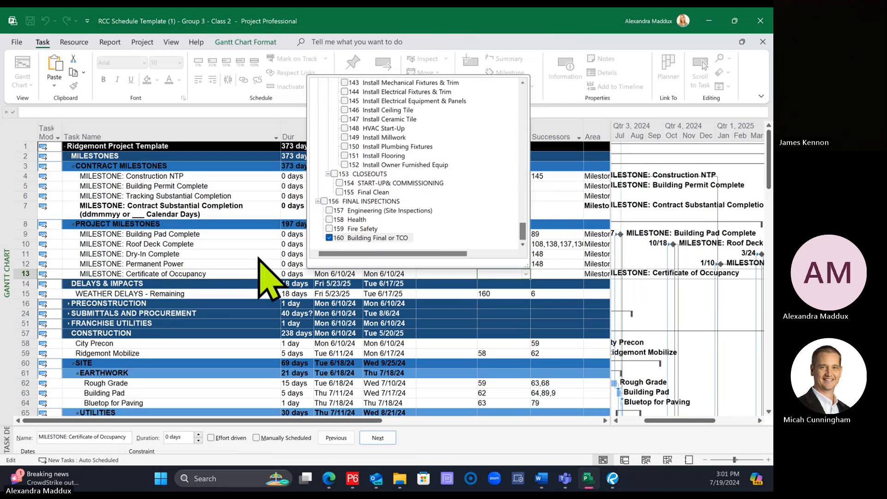
{"action": "left_click", "coordinate": [235, 273]}
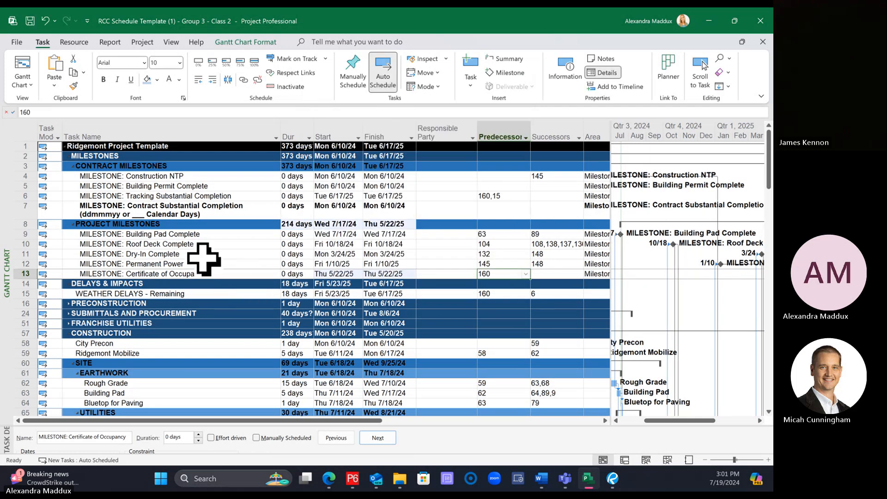
Step: Link the Certificate of Occupancy milestone as a predecessor of the WEATHER DELAYS - Remaining task
{"action": "left_click", "coordinate": [223, 295], "text": "ctrl"}
{"action": "left_click", "coordinate": [242, 80]}
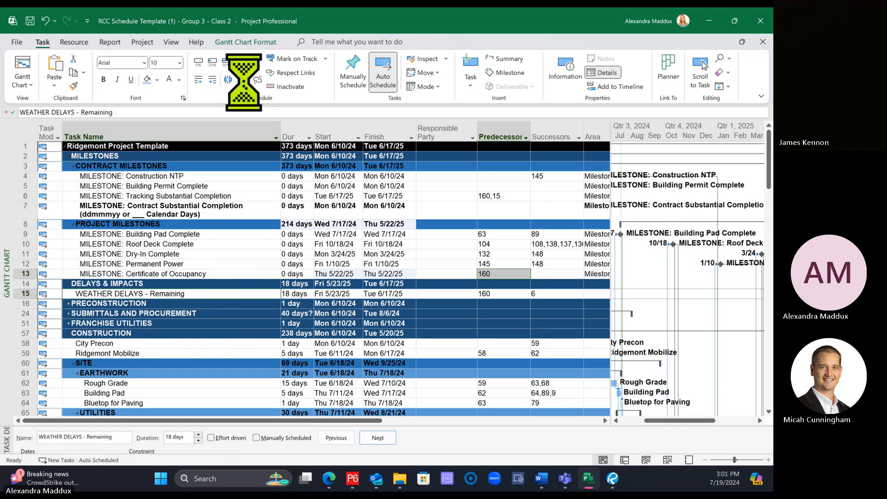
{"action": "left_click", "coordinate": [457, 312]}
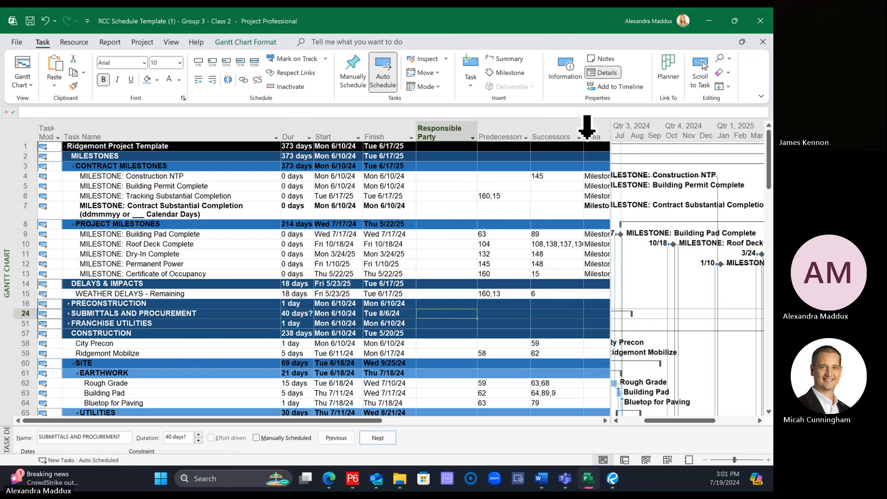
Step: Hide the Area and Successors columns from the task table
{"action": "left_click", "coordinate": [596, 128]}
{"action": "right_click", "coordinate": [597, 130]}
{"action": "left_click", "coordinate": [633, 234]}
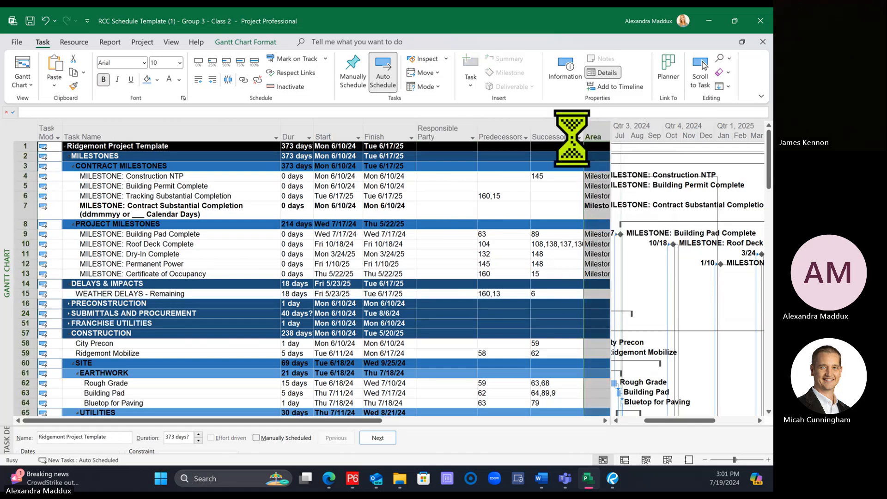
{"action": "left_click", "coordinate": [554, 133]}
{"action": "right_click", "coordinate": [553, 133]}
{"action": "left_click", "coordinate": [589, 241]}
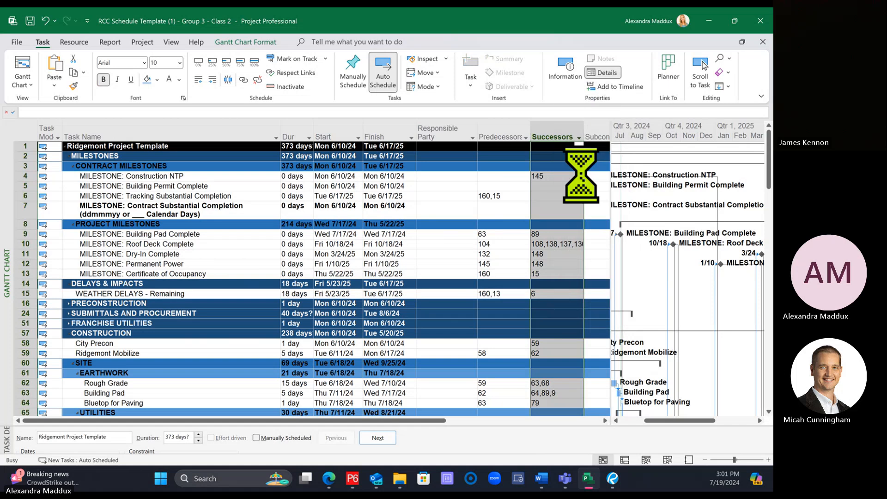
Step: Hide the subcontractor column and the task calendar column from the task table
{"action": "right_click", "coordinate": [562, 130]}
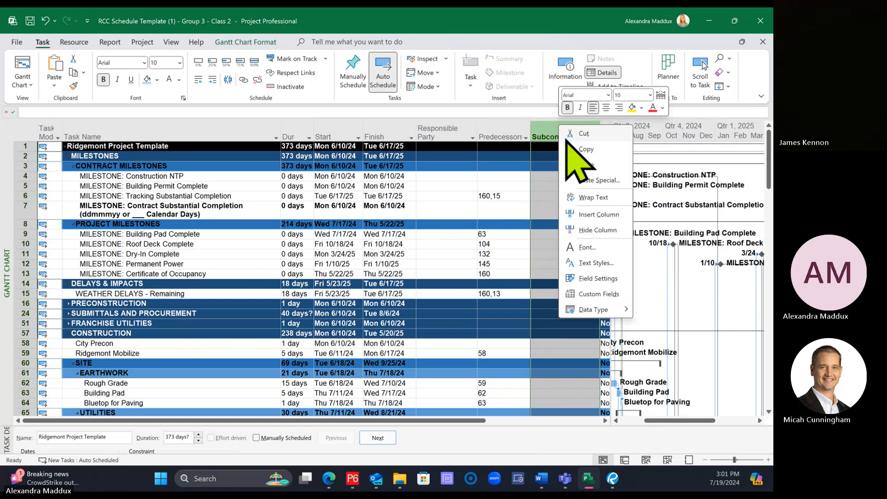
{"action": "left_click", "coordinate": [592, 237]}
{"action": "left_click", "coordinate": [553, 135]}
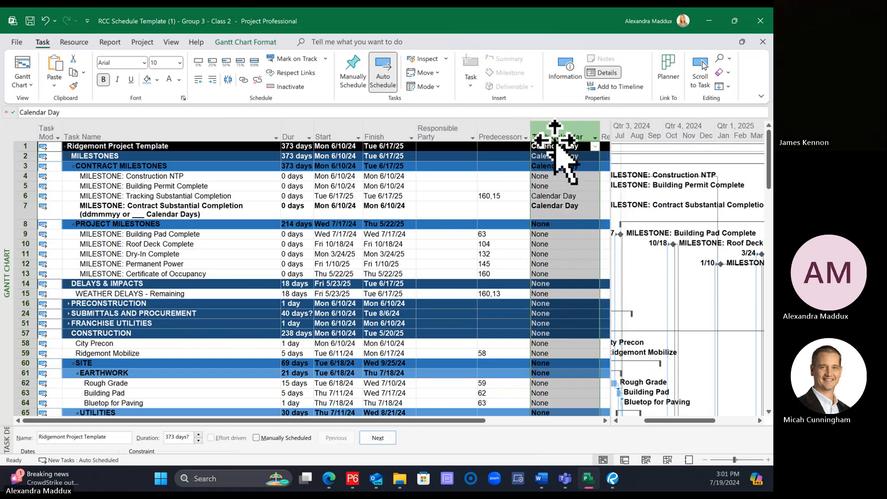
{"action": "right_click", "coordinate": [555, 134]}
{"action": "left_click", "coordinate": [587, 238]}
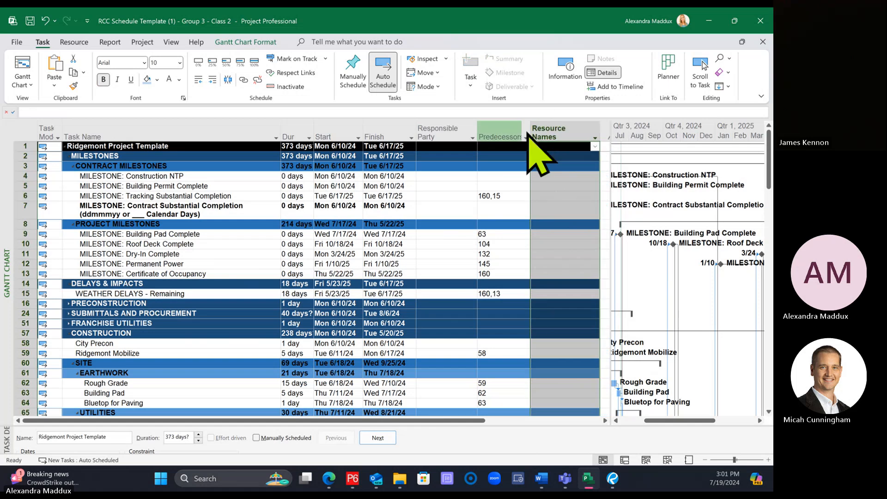
Step: Hide the Resource Names and Predecessors columns and widen the Gantt chart to just past the Responsible Party column
{"action": "right_click", "coordinate": [548, 134]}
{"action": "left_click", "coordinate": [589, 238]}
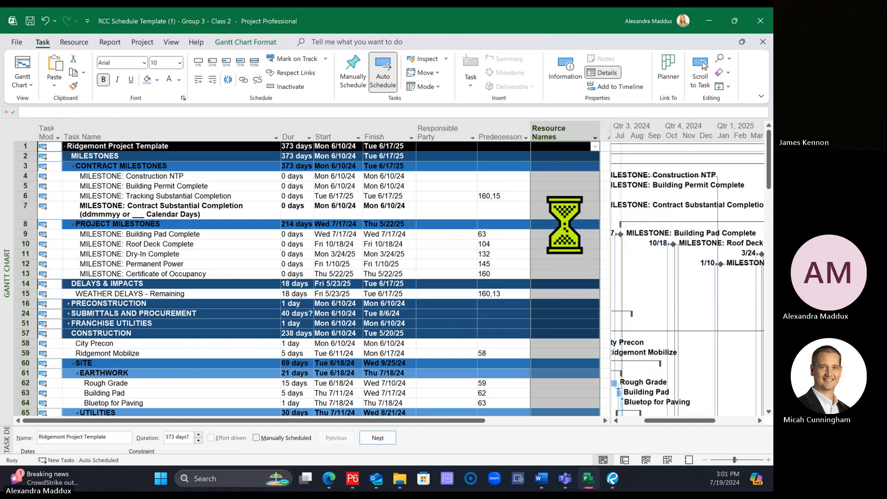
{"action": "right_click", "coordinate": [508, 133]}
{"action": "left_click", "coordinate": [541, 236]}
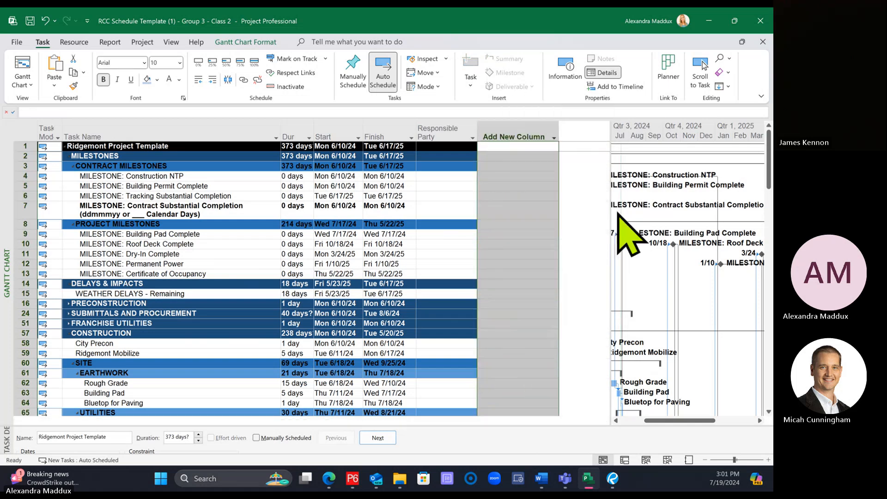
{"action": "left_click_drag", "start_coordinate": [613, 212], "coordinate": [478, 222]}
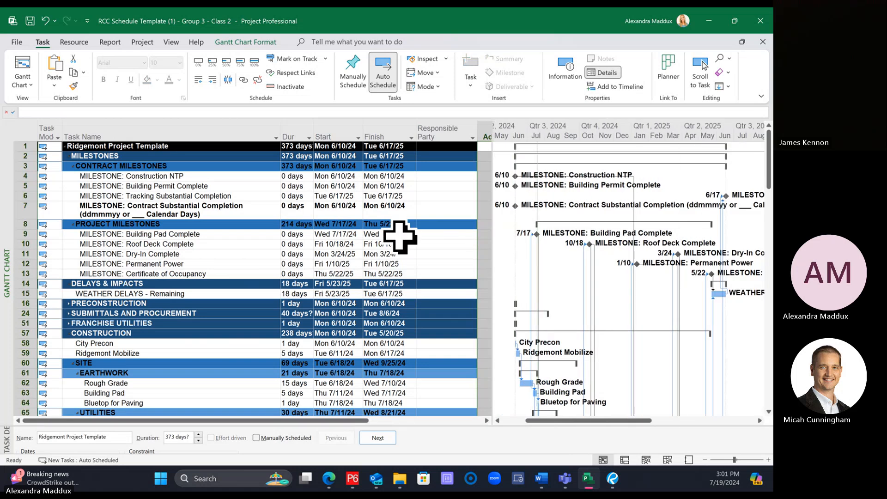
{"action": "left_click", "coordinate": [387, 223]}
Step: Link the Tracking Substantial Completion milestone as the predecessor of the Contract Substantial Completion milestone
{"action": "left_click", "coordinate": [240, 199]}
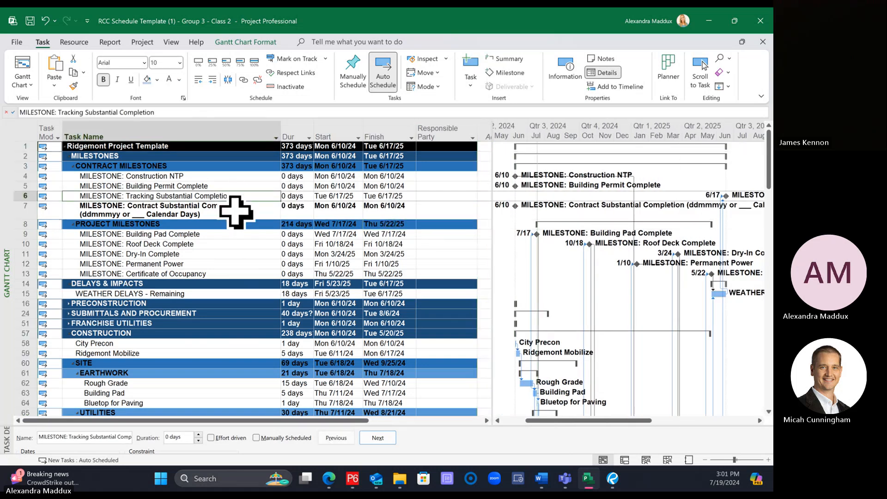
{"action": "left_click", "coordinate": [234, 211], "text": "shift"}
{"action": "left_click", "coordinate": [243, 79]}
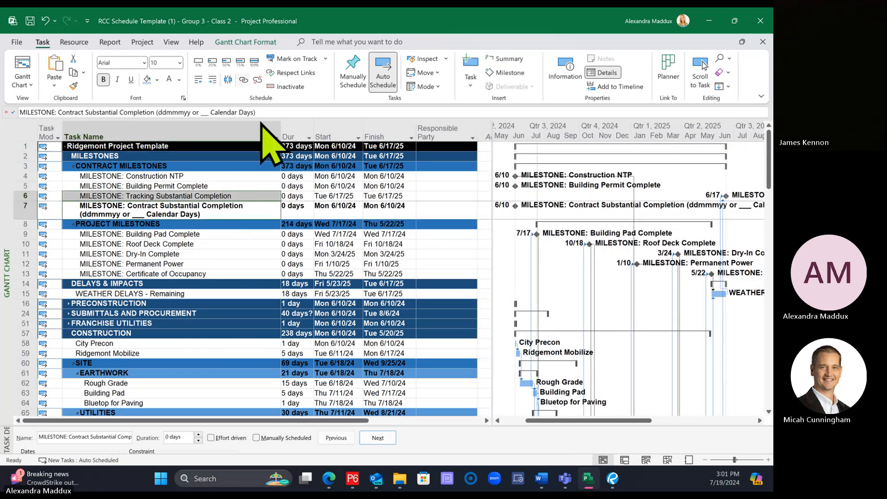
{"action": "left_click", "coordinate": [266, 224]}
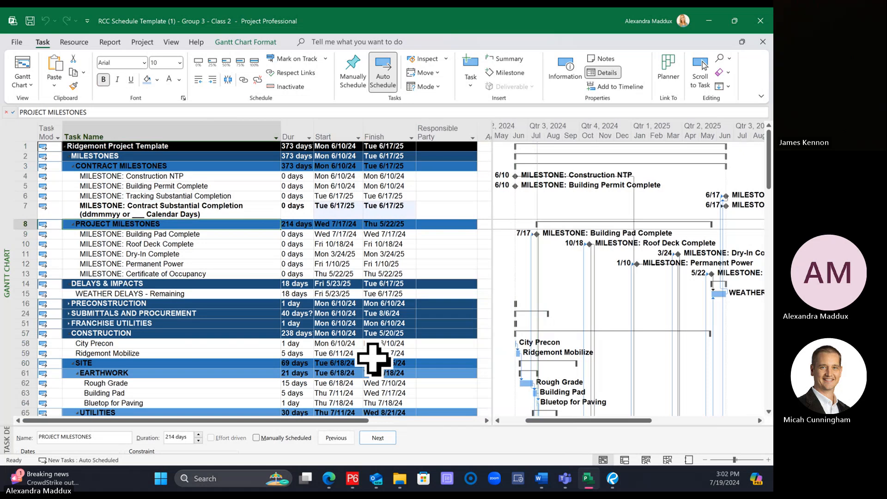
Step: Show the critical tasks in red on the Gantt chart and check the structure and exterior bars
{"action": "scroll", "coordinate": [373, 358], "scroll_direction": "down", "scroll_amount": 11}
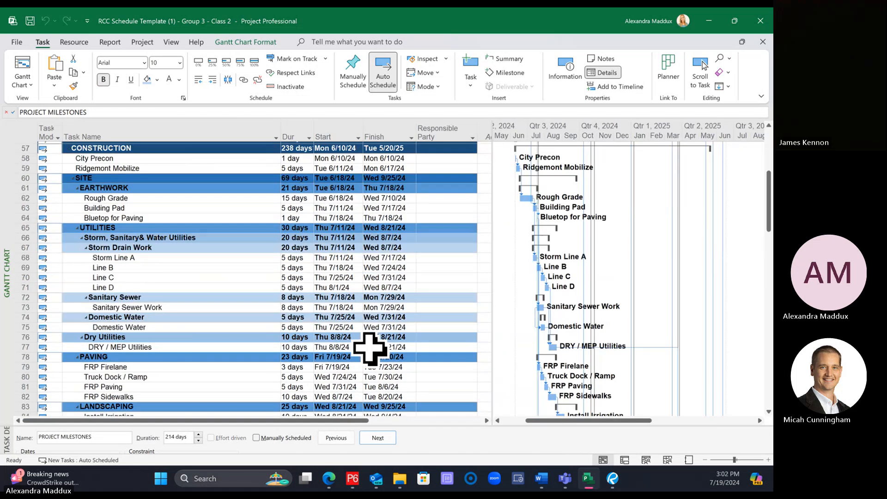
{"action": "scroll", "coordinate": [371, 355], "scroll_direction": "down", "scroll_amount": 5}
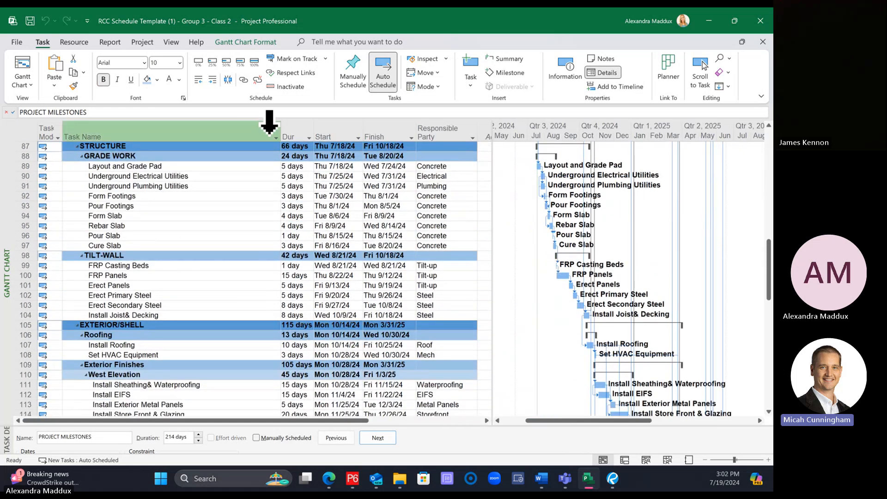
{"action": "left_click", "coordinate": [233, 42]}
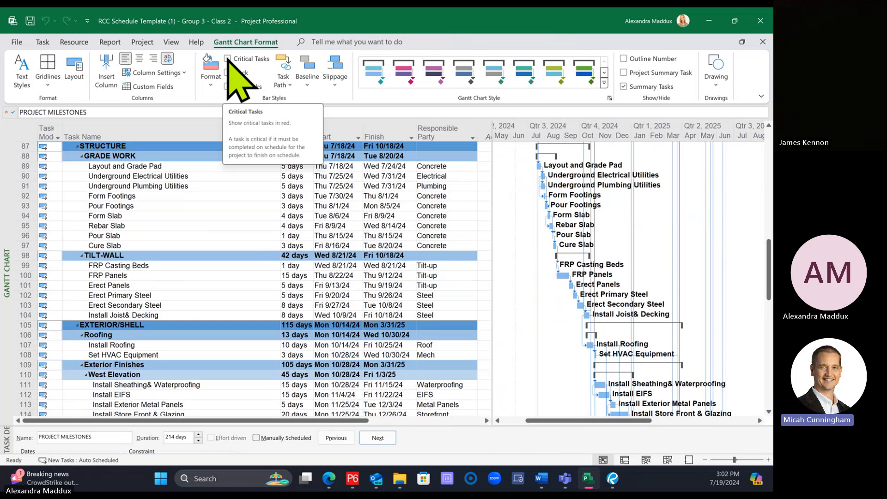
{"action": "left_click", "coordinate": [228, 59]}
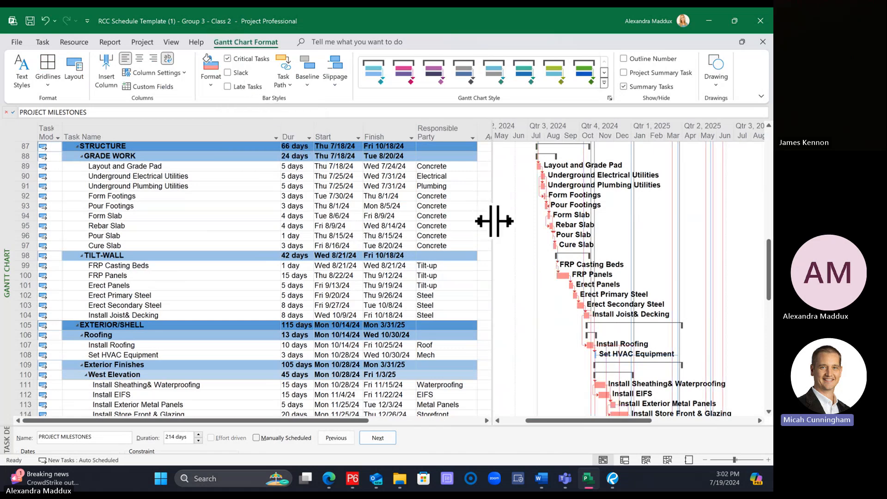
{"action": "scroll", "coordinate": [490, 223], "scroll_direction": "down", "scroll_amount": 2}
{"action": "scroll", "coordinate": [486, 226], "scroll_direction": "down", "scroll_amount": 5}
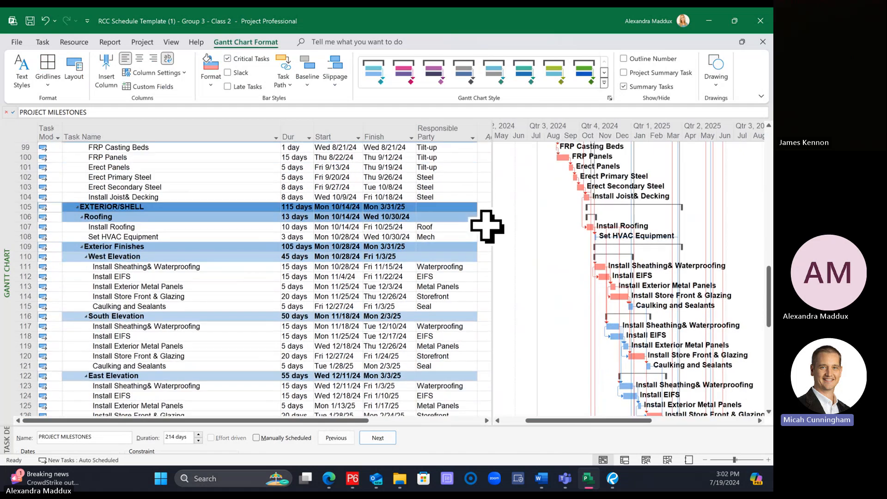
{"action": "scroll", "coordinate": [486, 226], "scroll_direction": "up", "scroll_amount": 4}
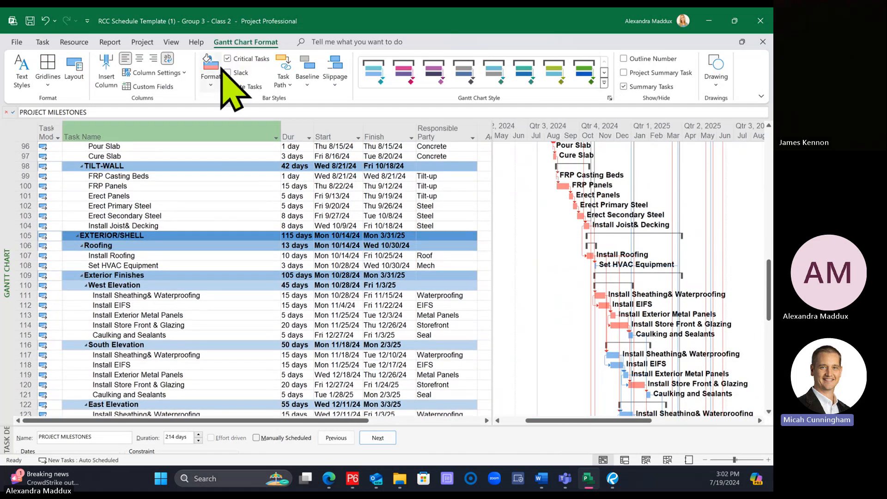
Step: Toggle the critical task highlighting off and back on, and examine the critical path through the exterior, interior and closeout tasks
{"action": "left_click", "coordinate": [248, 58]}
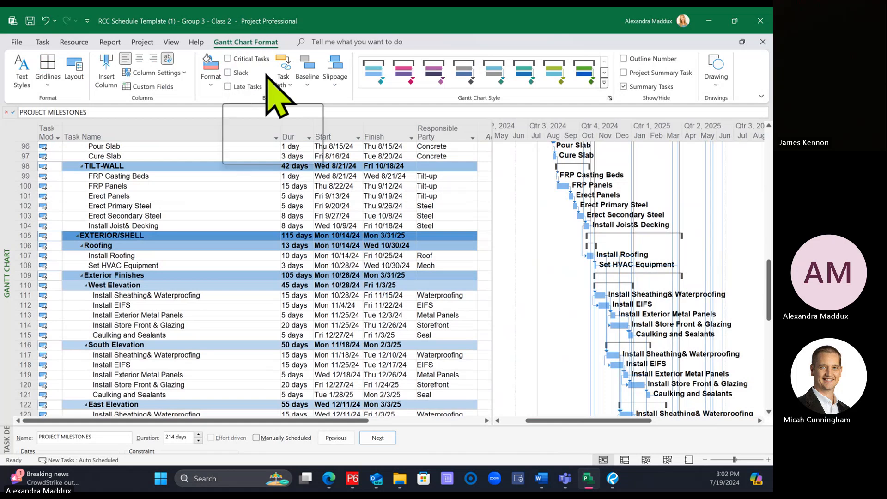
{"action": "left_click", "coordinate": [229, 60]}
{"action": "scroll", "coordinate": [566, 319], "scroll_direction": "down", "scroll_amount": 10}
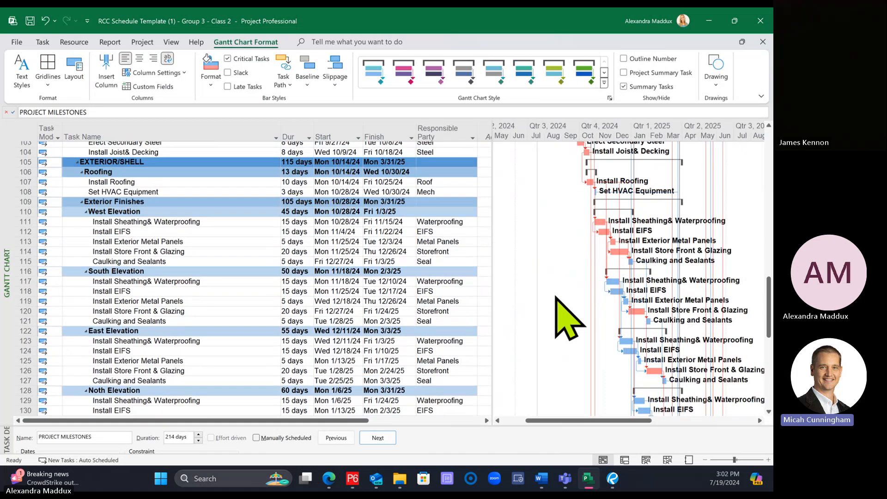
{"action": "scroll", "coordinate": [569, 316], "scroll_direction": "down", "scroll_amount": 2}
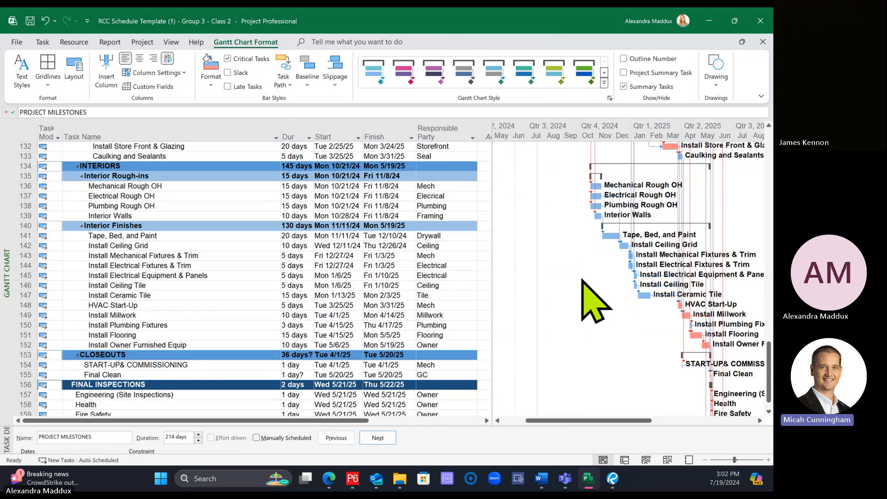
{"action": "scroll", "coordinate": [585, 298], "scroll_direction": "up", "scroll_amount": 4}
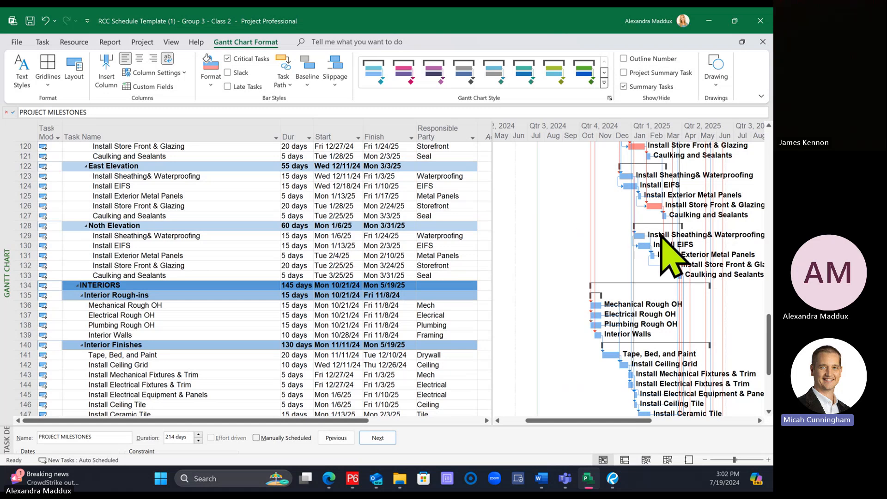
{"action": "scroll", "coordinate": [539, 391], "scroll_direction": "down", "scroll_amount": 4}
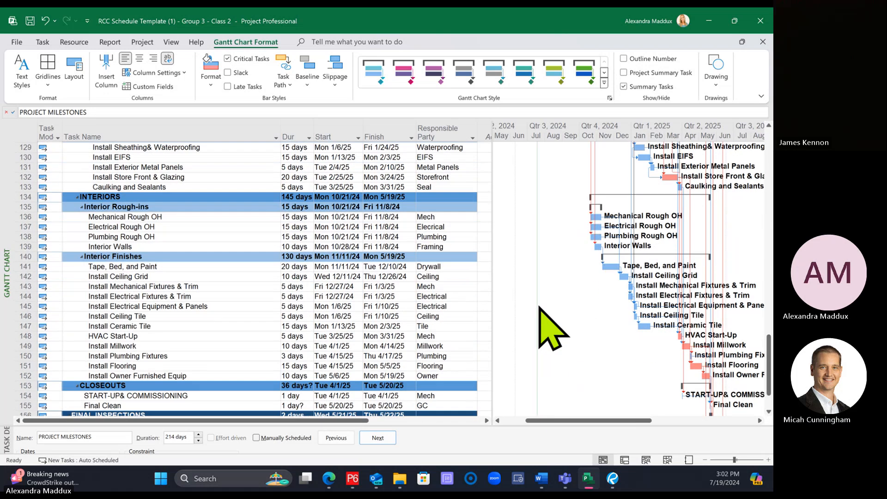
Step: Review the schedule from the final inspections back up to the milestones and widen the Gantt chart to the Responsible Party column's edge
{"action": "scroll", "coordinate": [550, 328], "scroll_direction": "down", "scroll_amount": 1}
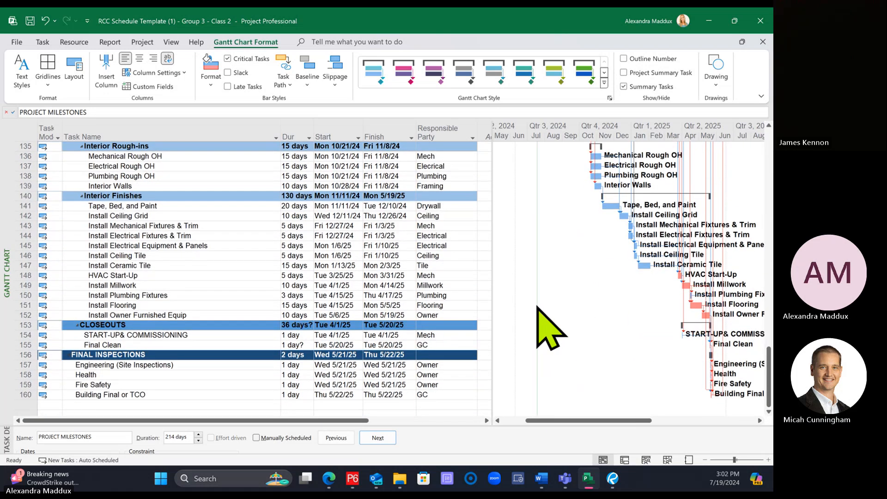
{"action": "scroll", "coordinate": [540, 314], "scroll_direction": "up", "scroll_amount": 15}
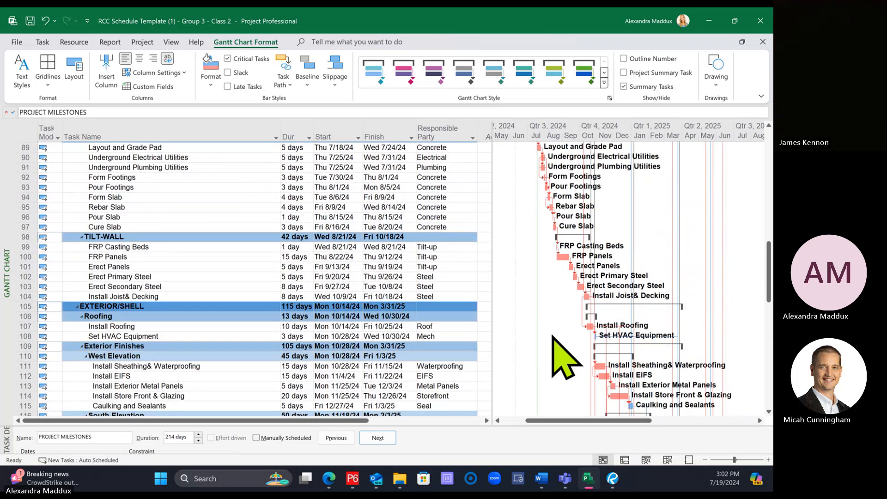
{"action": "scroll", "coordinate": [553, 337], "scroll_direction": "up", "scroll_amount": 4}
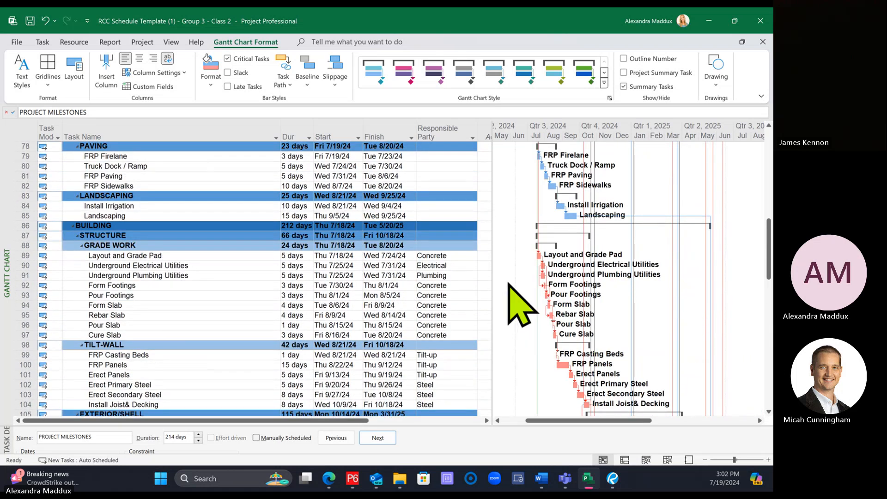
{"action": "scroll", "coordinate": [523, 305], "scroll_direction": "up", "scroll_amount": 4}
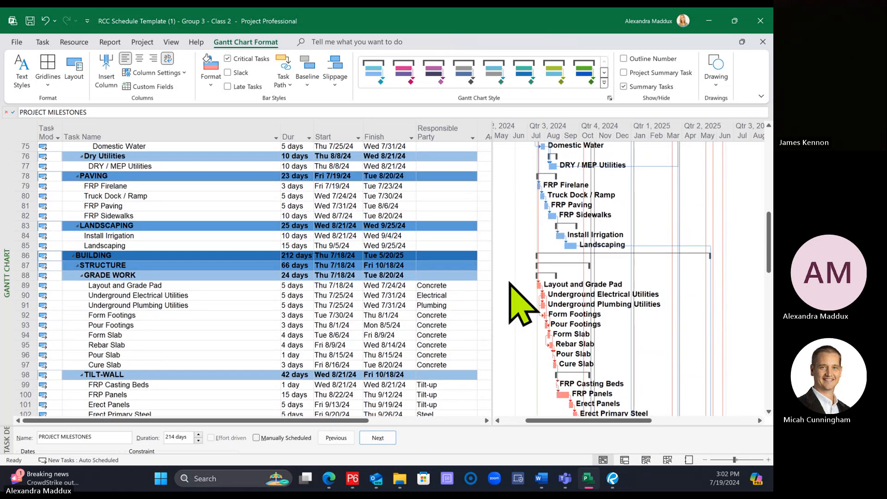
{"action": "scroll", "coordinate": [522, 305], "scroll_direction": "up", "scroll_amount": 10}
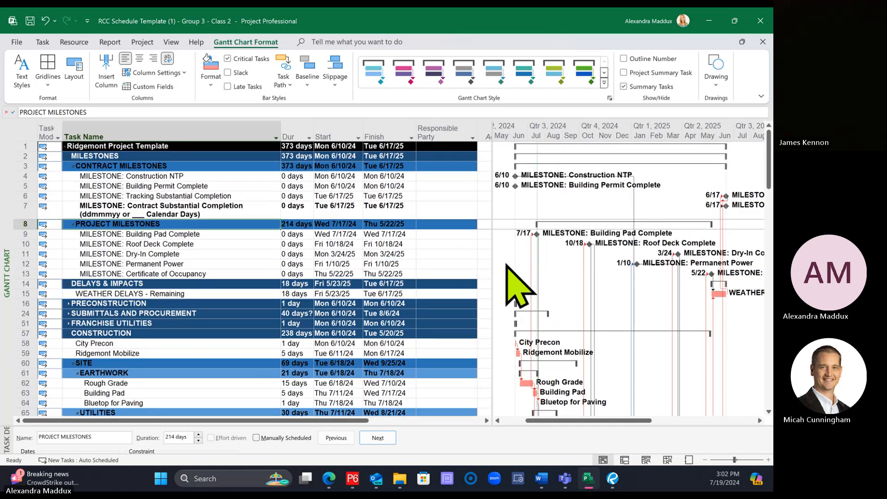
{"action": "left_click_drag", "start_coordinate": [493, 248], "coordinate": [477, 248]}
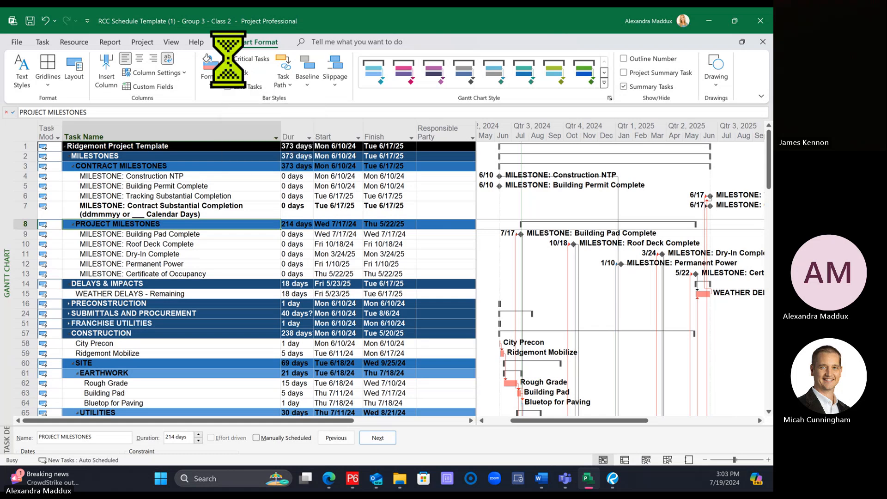
Step: Set the Gantt chart layout to show no link lines and check the bars down to the final inspections
{"action": "right_click", "coordinate": [575, 209]}
{"action": "left_click", "coordinate": [603, 245]}
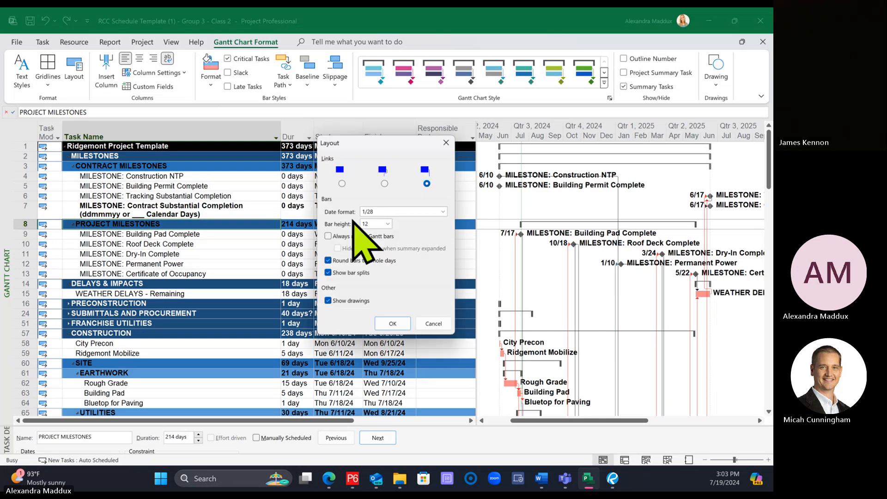
{"action": "left_click", "coordinate": [390, 325]}
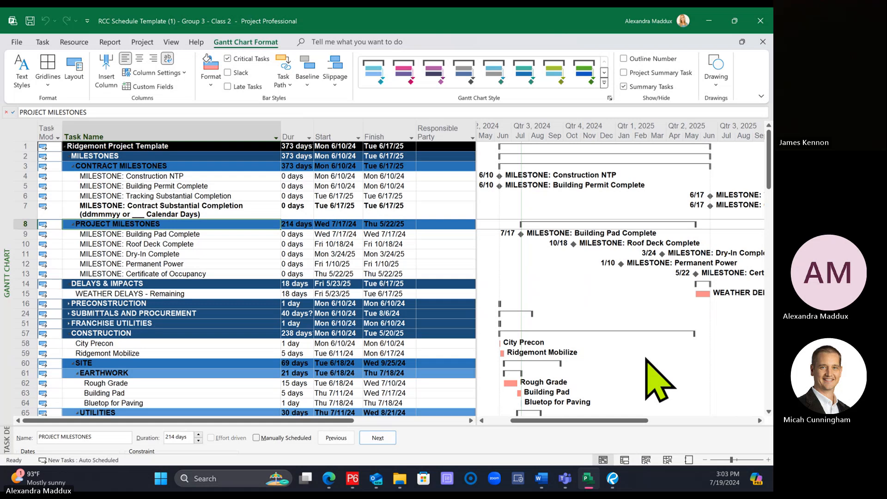
{"action": "scroll", "coordinate": [658, 379], "scroll_direction": "down", "scroll_amount": 12}
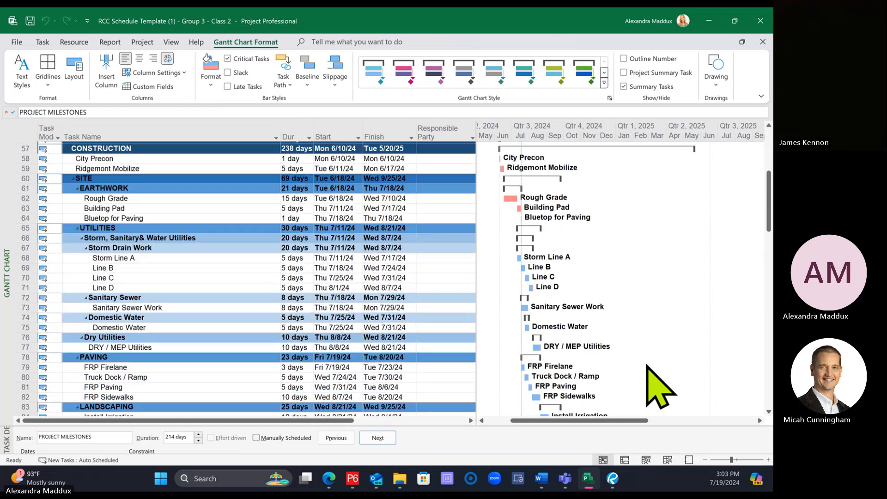
{"action": "scroll", "coordinate": [658, 388], "scroll_direction": "down", "scroll_amount": 13}
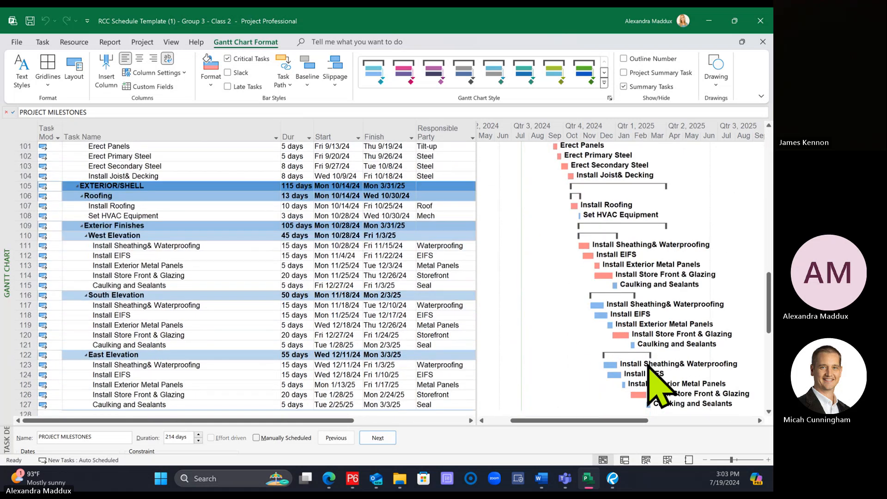
{"action": "scroll", "coordinate": [658, 388], "scroll_direction": "down", "scroll_amount": 6}
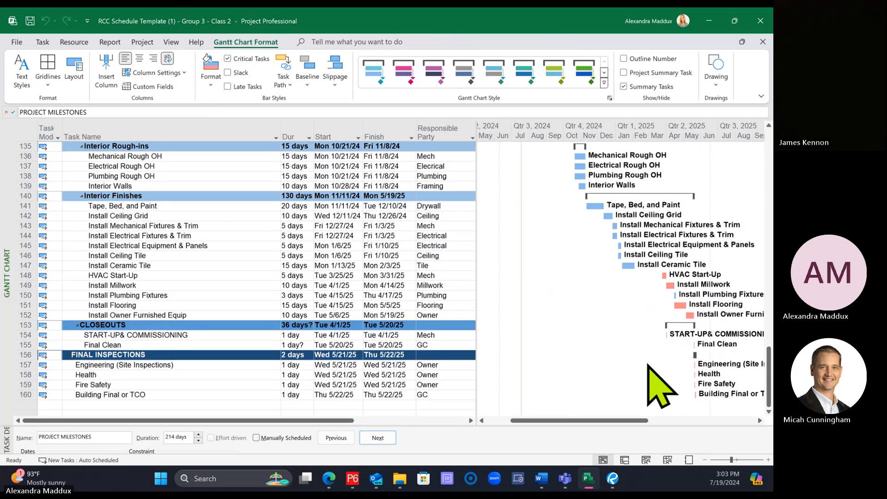
{"action": "scroll", "coordinate": [661, 386], "scroll_direction": "up", "scroll_amount": 1}
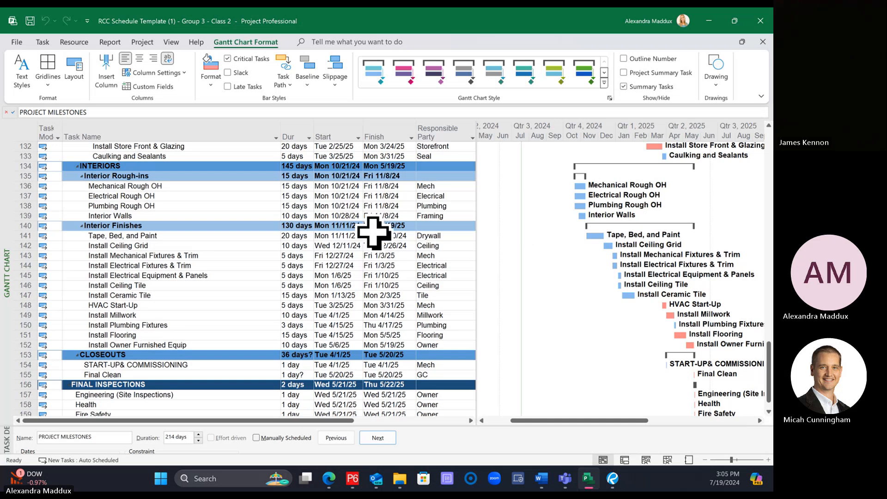
Step: Filter the schedule with the built-in Critical filter so that only critical tasks and their summary rows are listed
{"action": "left_click", "coordinate": [388, 227]}
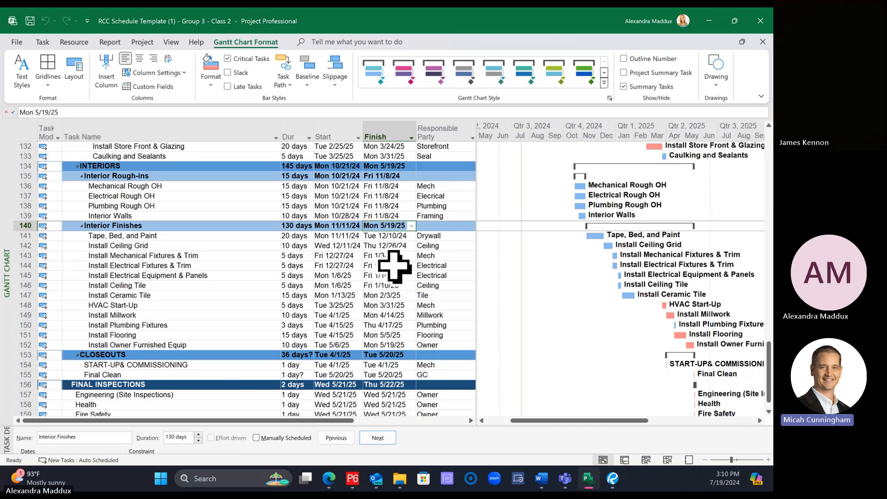
{"action": "left_click", "coordinate": [176, 43]}
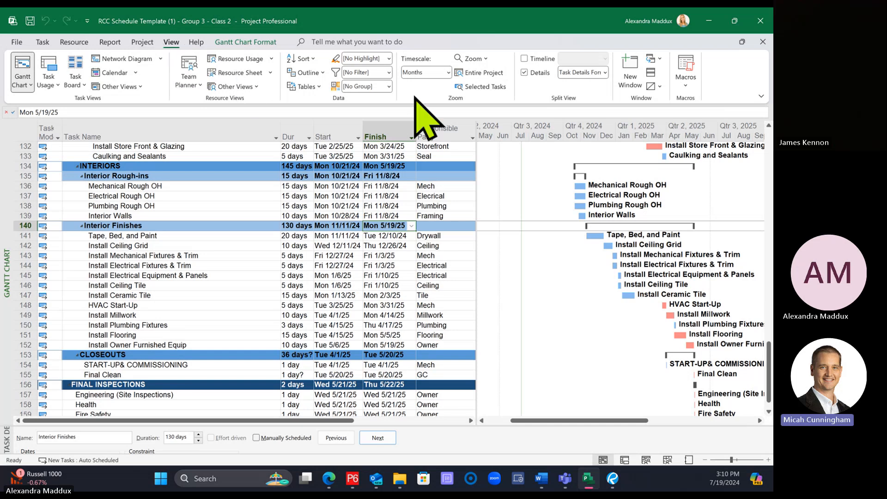
{"action": "left_click", "coordinate": [390, 73]}
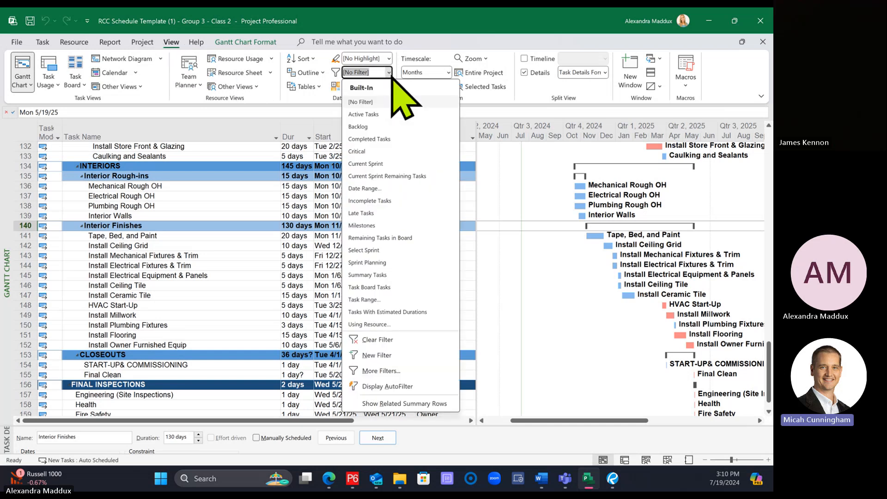
{"action": "left_click", "coordinate": [176, 42]}
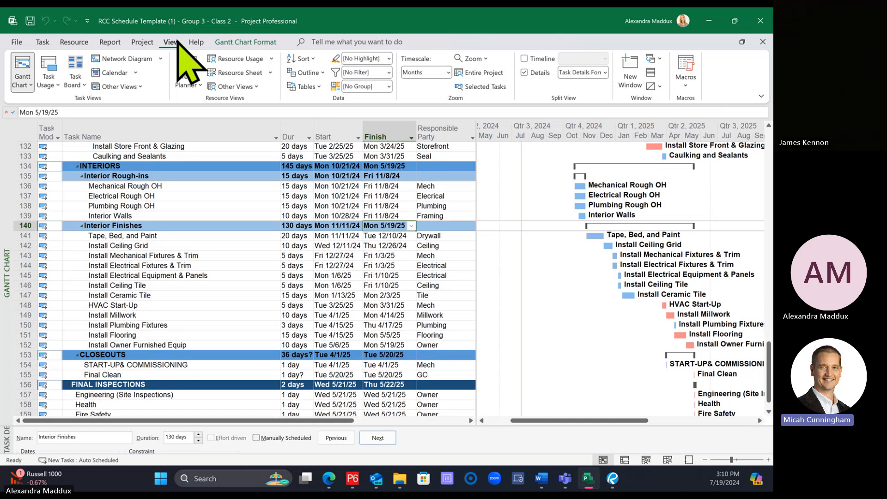
{"action": "left_click", "coordinate": [389, 73]}
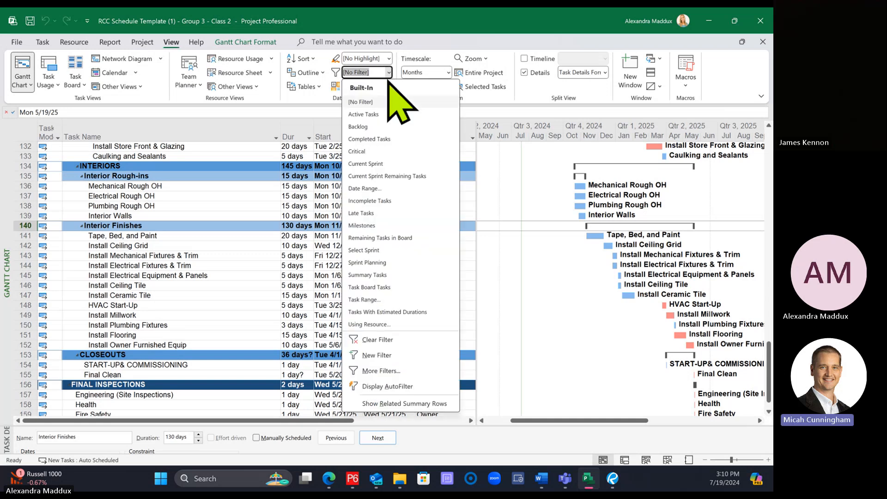
{"action": "left_click", "coordinate": [357, 152]}
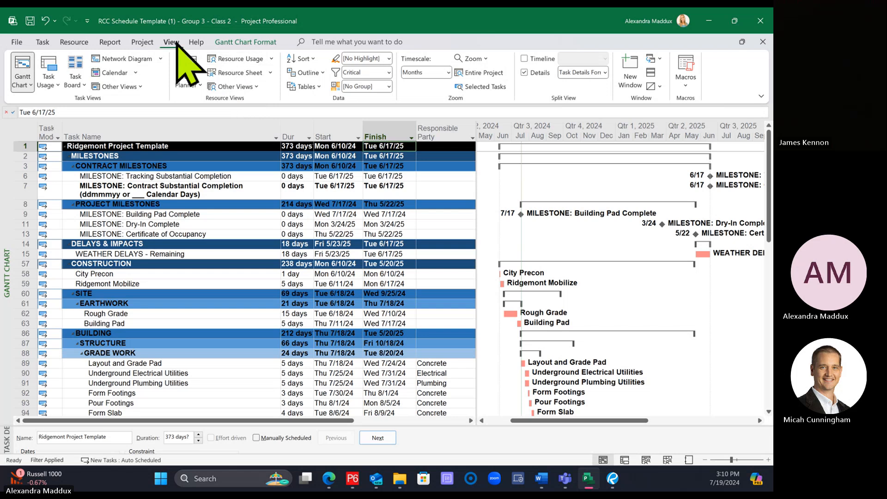
{"action": "left_click", "coordinate": [389, 73]}
{"action": "left_click", "coordinate": [405, 159]}
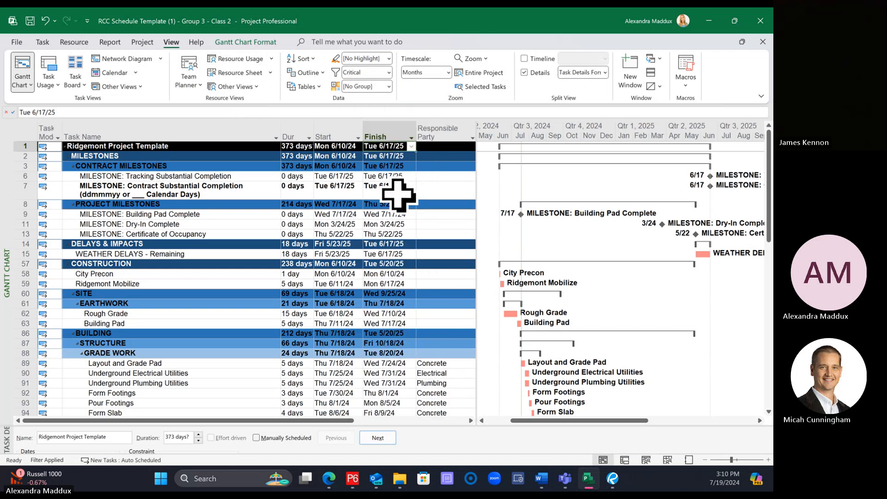
Step: Examine the filtered critical tasks from grade work through the exterior, interiors, closeouts and final inspections
{"action": "scroll", "coordinate": [398, 194], "scroll_direction": "down", "scroll_amount": 6}
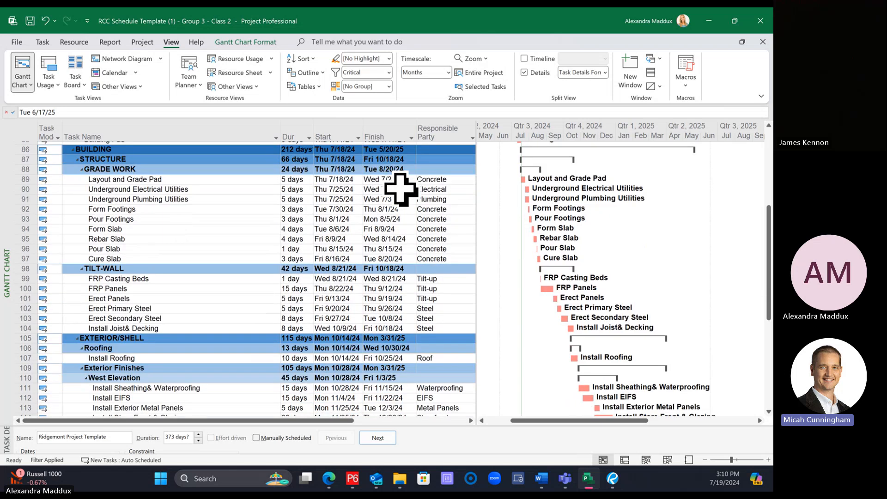
{"action": "scroll", "coordinate": [400, 189], "scroll_direction": "down", "scroll_amount": 8}
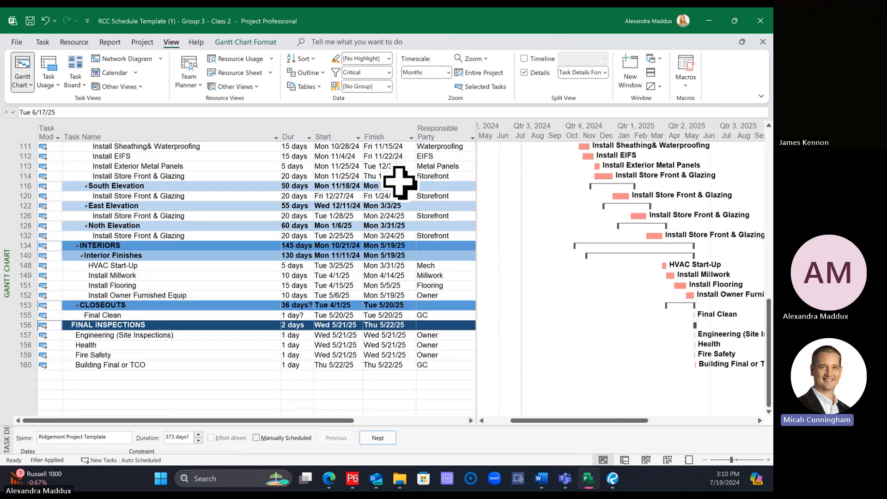
{"action": "scroll", "coordinate": [400, 183], "scroll_direction": "up", "scroll_amount": 1}
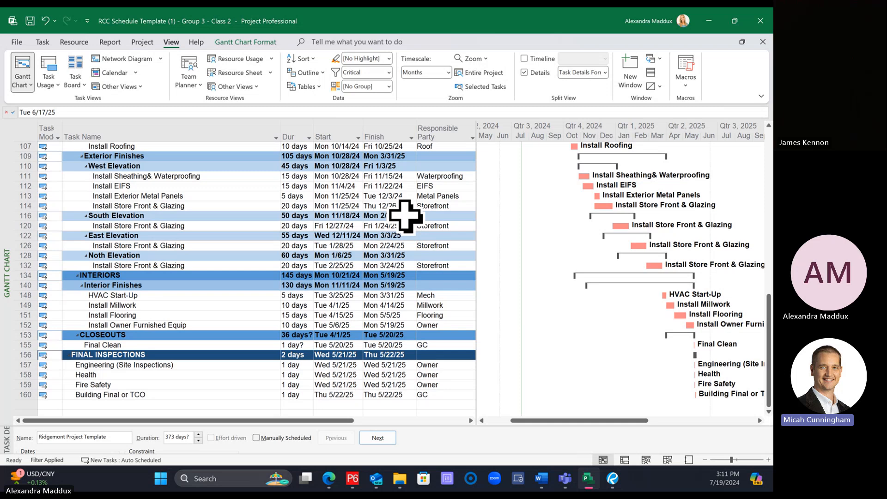
{"action": "scroll", "coordinate": [405, 215], "scroll_direction": "up", "scroll_amount": 4}
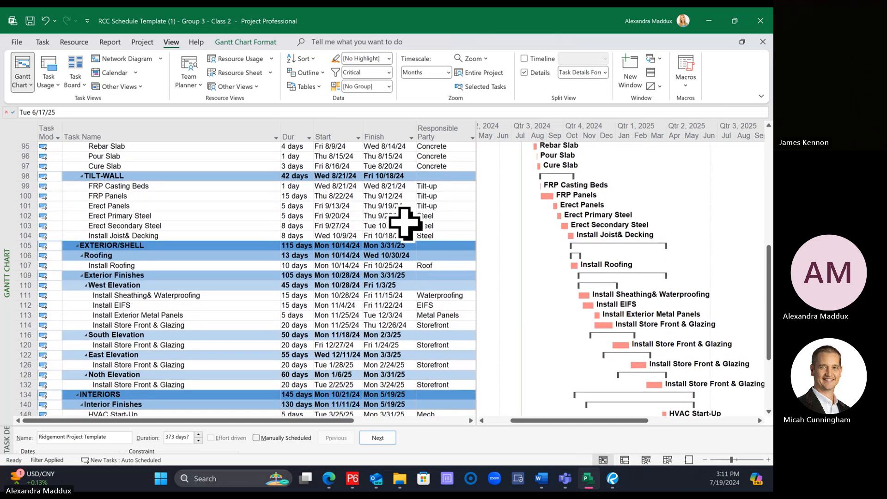
{"action": "scroll", "coordinate": [405, 223], "scroll_direction": "up", "scroll_amount": 5}
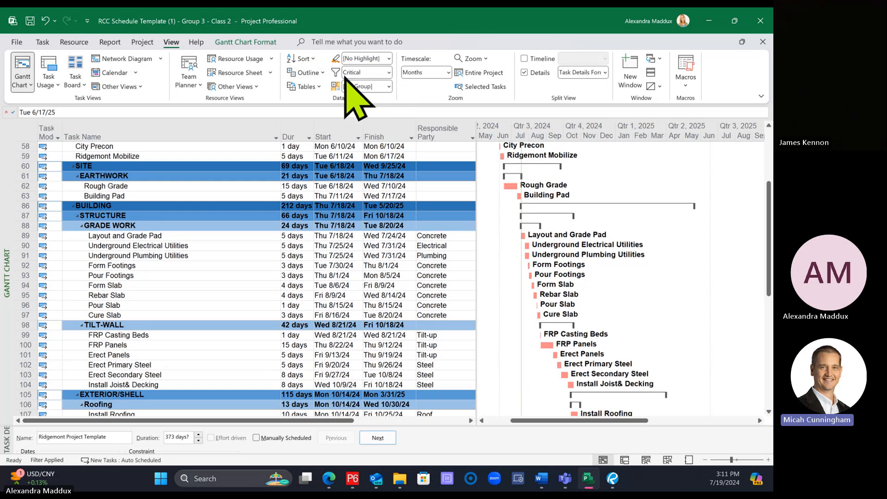
Step: Reapply the Critical filter and go through the critical path from the milestones to the final inspections
{"action": "left_click", "coordinate": [389, 72]}
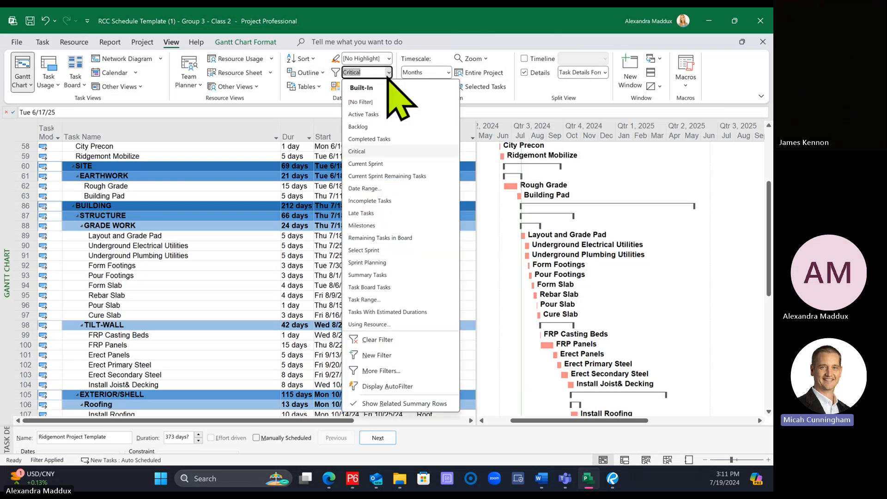
{"action": "left_click", "coordinate": [359, 151]}
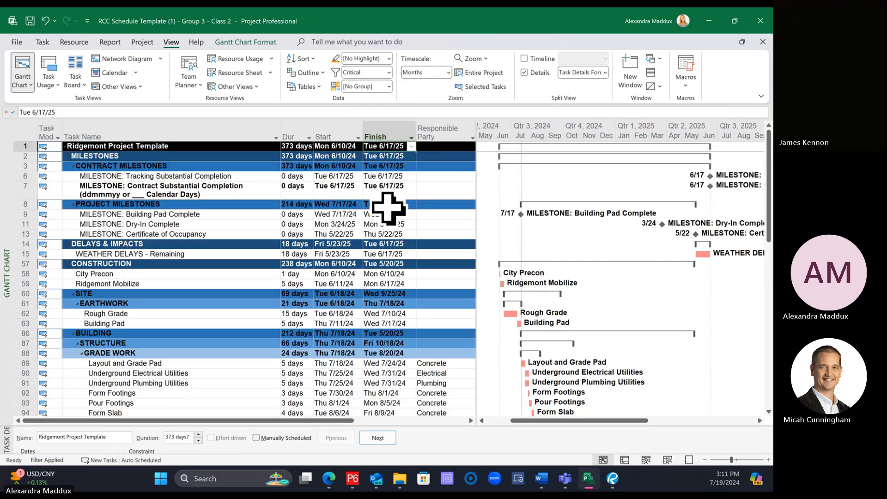
{"action": "scroll", "coordinate": [388, 207], "scroll_direction": "down", "scroll_amount": 7}
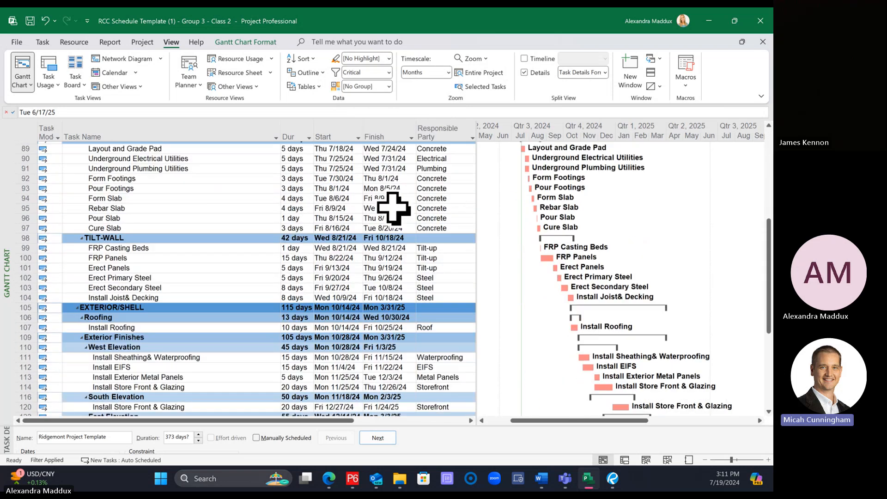
{"action": "scroll", "coordinate": [390, 207], "scroll_direction": "down", "scroll_amount": 3}
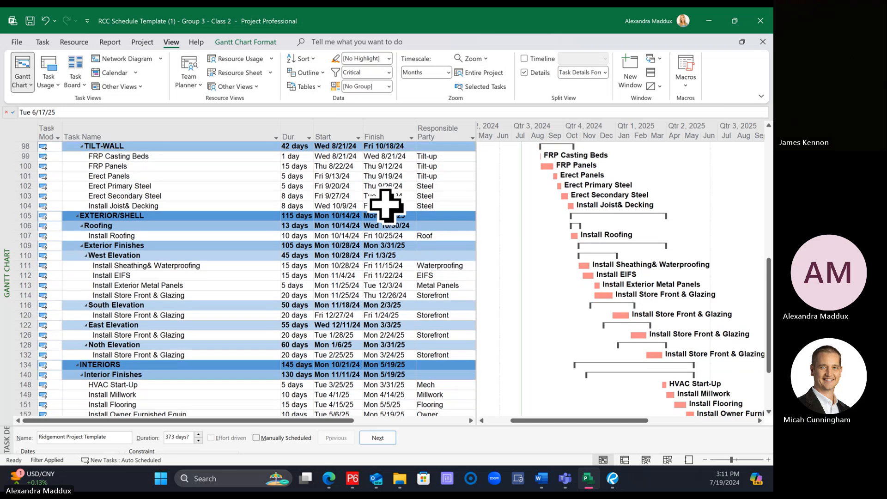
{"action": "scroll", "coordinate": [386, 206], "scroll_direction": "down", "scroll_amount": 1}
{"action": "scroll", "coordinate": [377, 202], "scroll_direction": "down", "scroll_amount": 1}
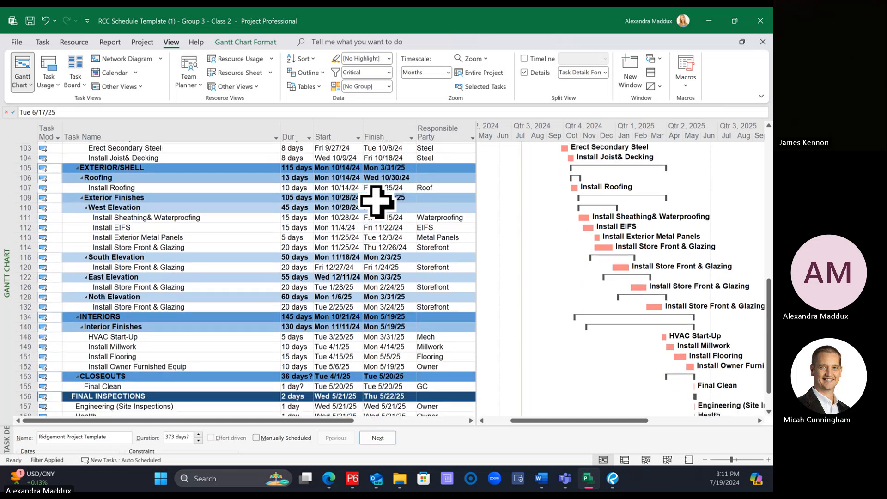
{"action": "scroll", "coordinate": [377, 202], "scroll_direction": "down", "scroll_amount": 2}
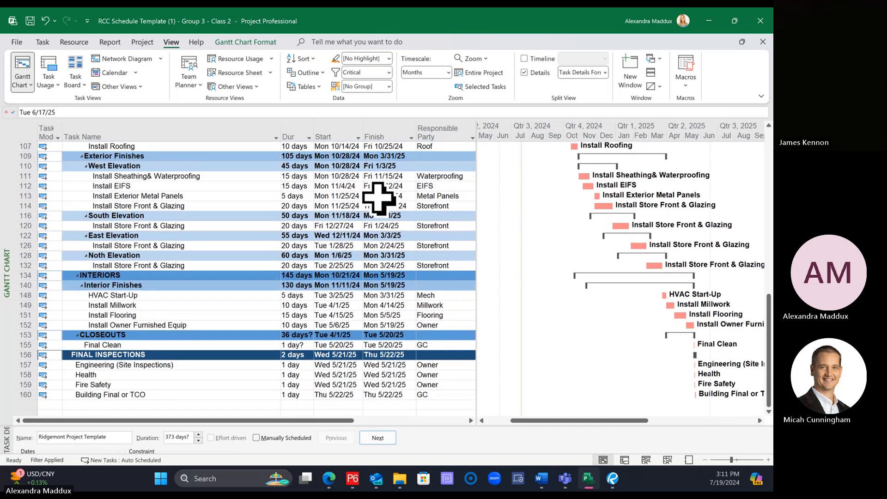